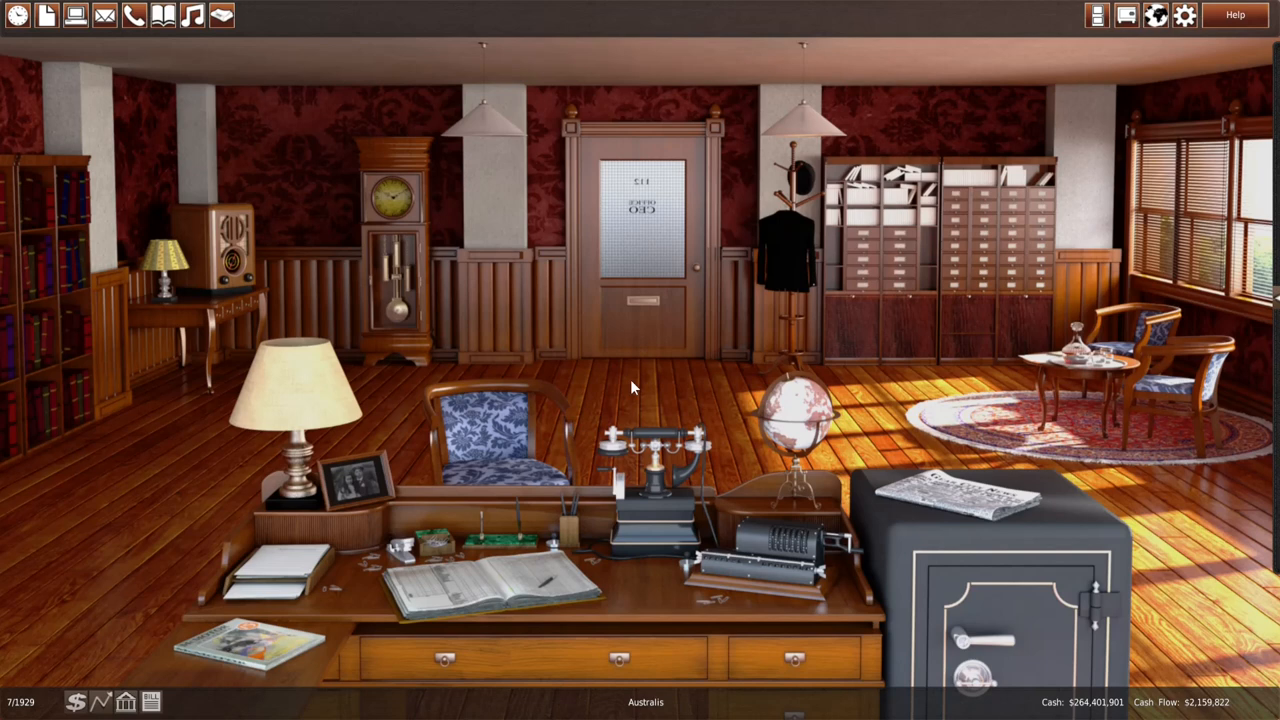
Visit the research department, peek at the new-vehicle design wizard and return to the office
click(625, 337)
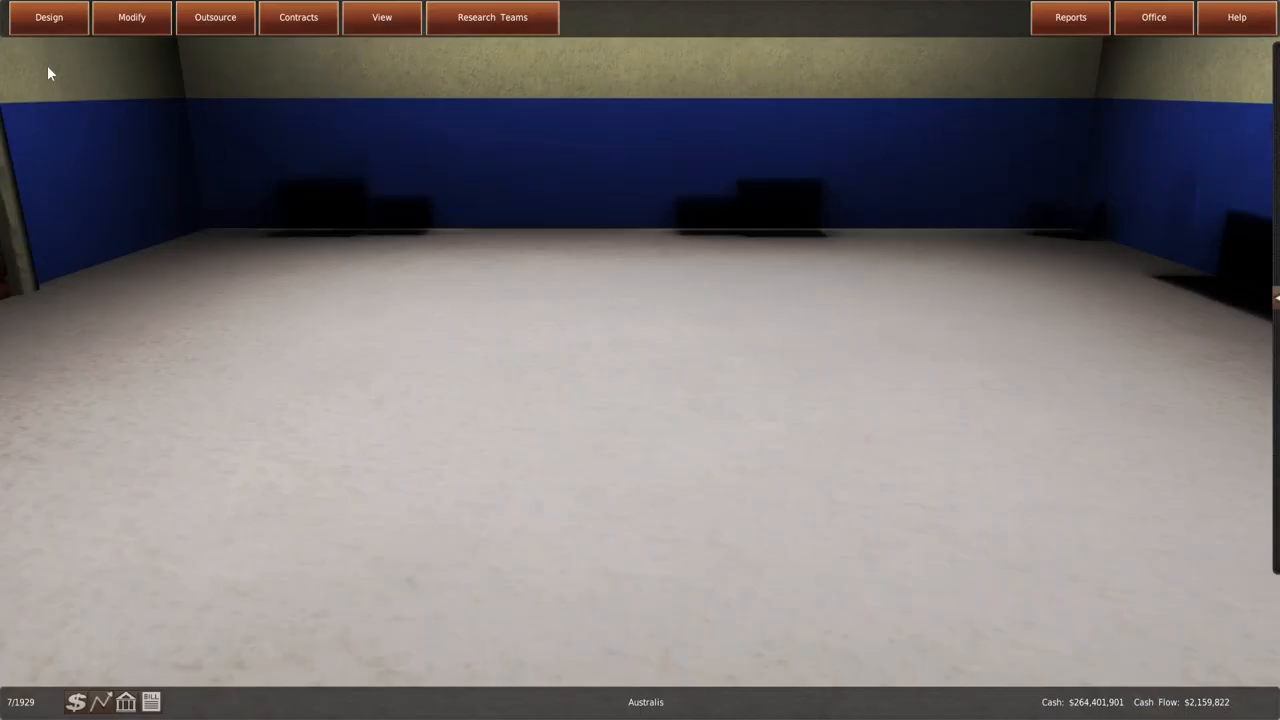
click(47, 20)
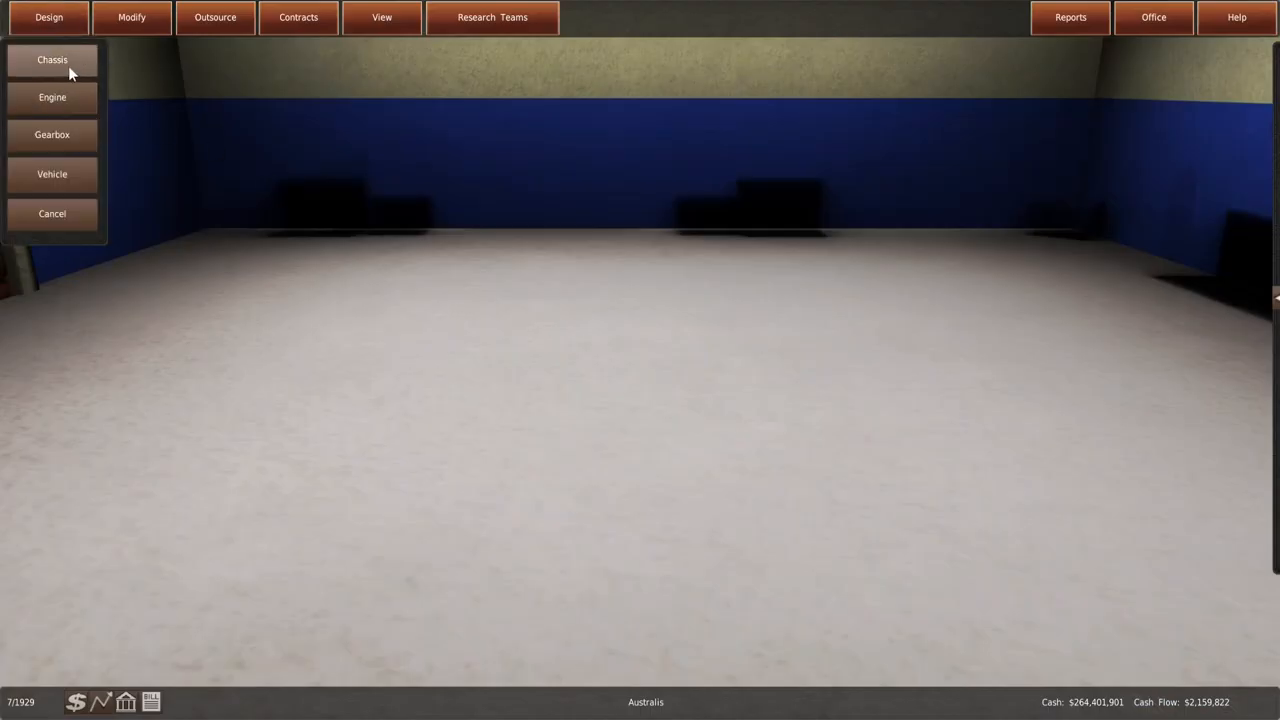
click(60, 172)
click(770, 340)
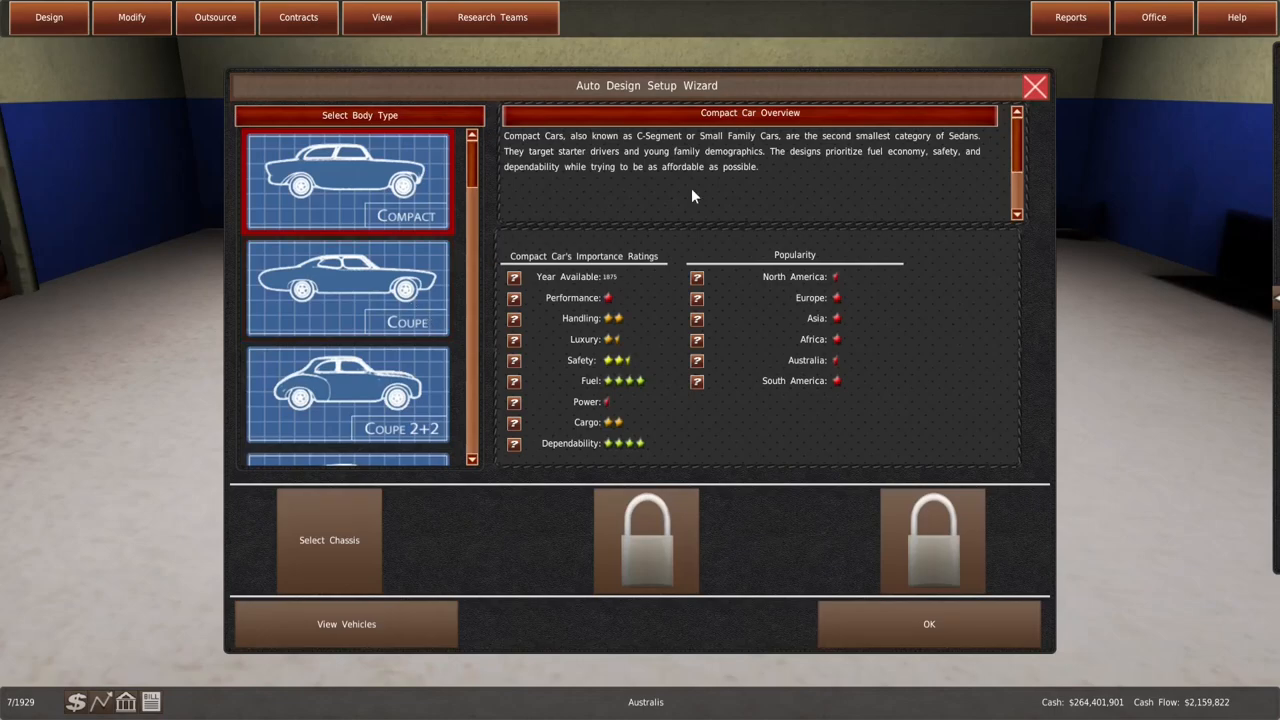
click(1034, 87)
click(1160, 22)
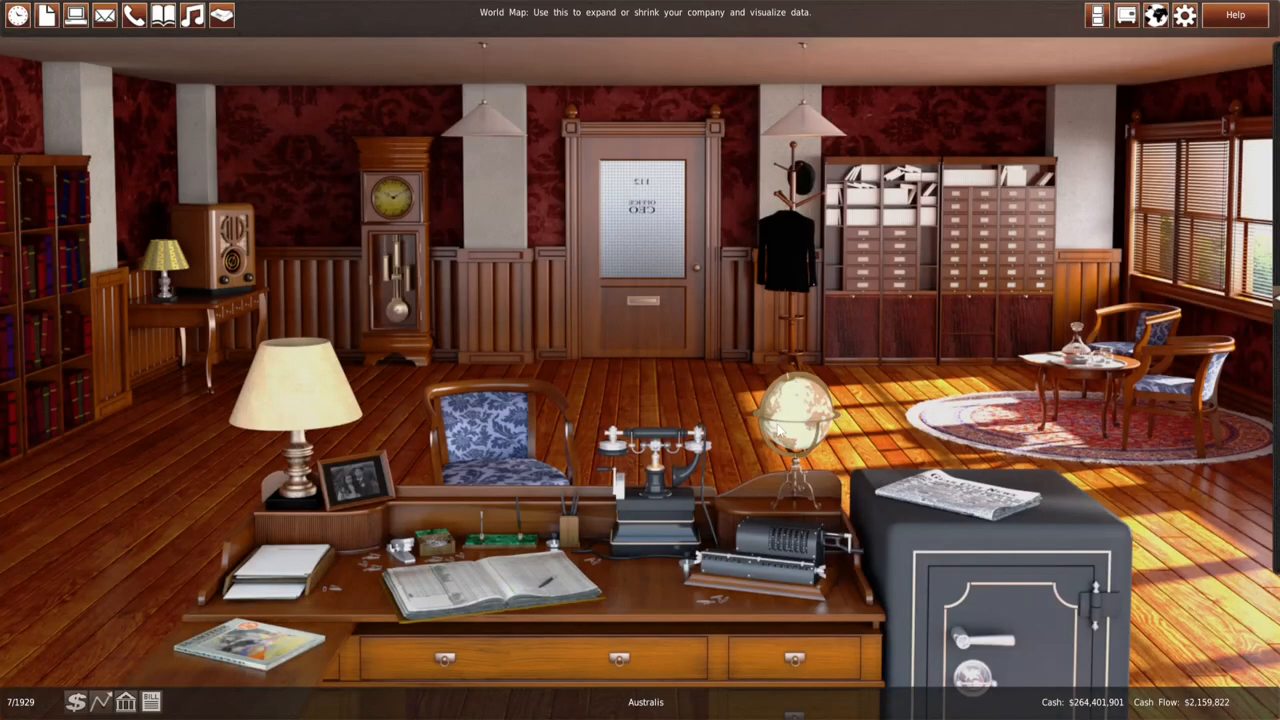
On the world map, filter Sydney's competitor directory to Compact Car and Coupe 2+2
click(780, 422)
click(1276, 297)
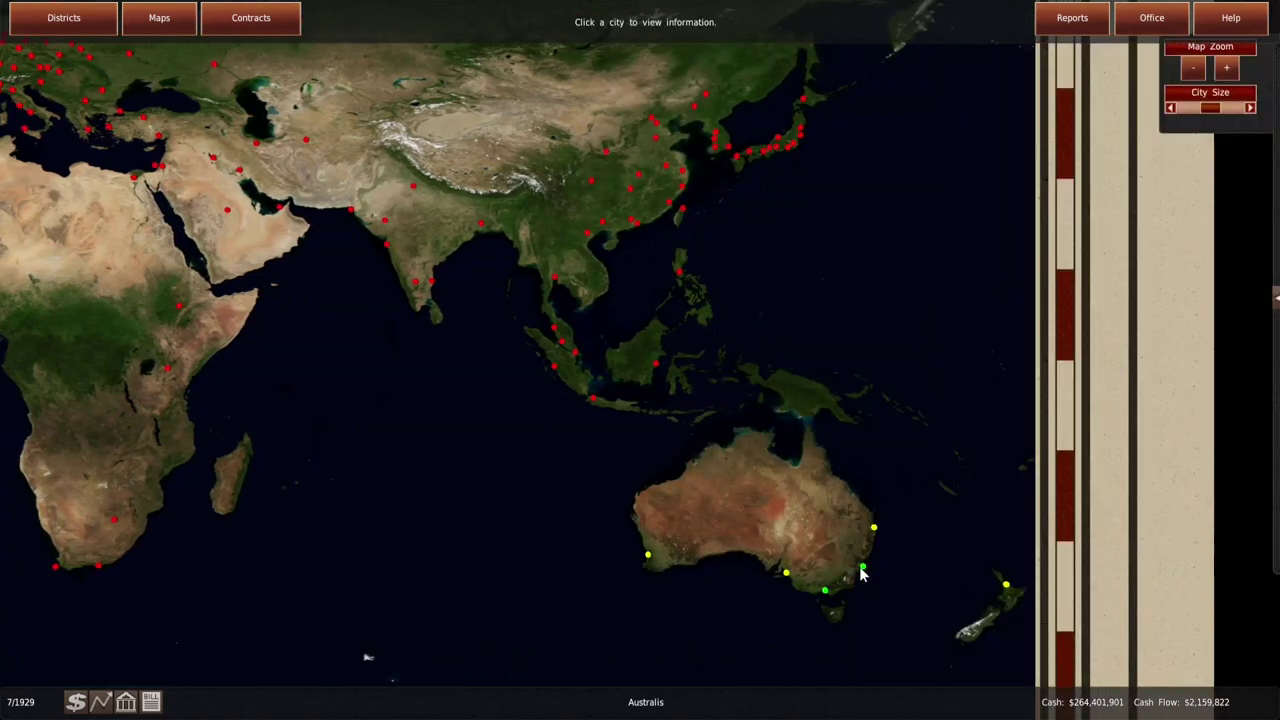
click(862, 569)
click(215, 550)
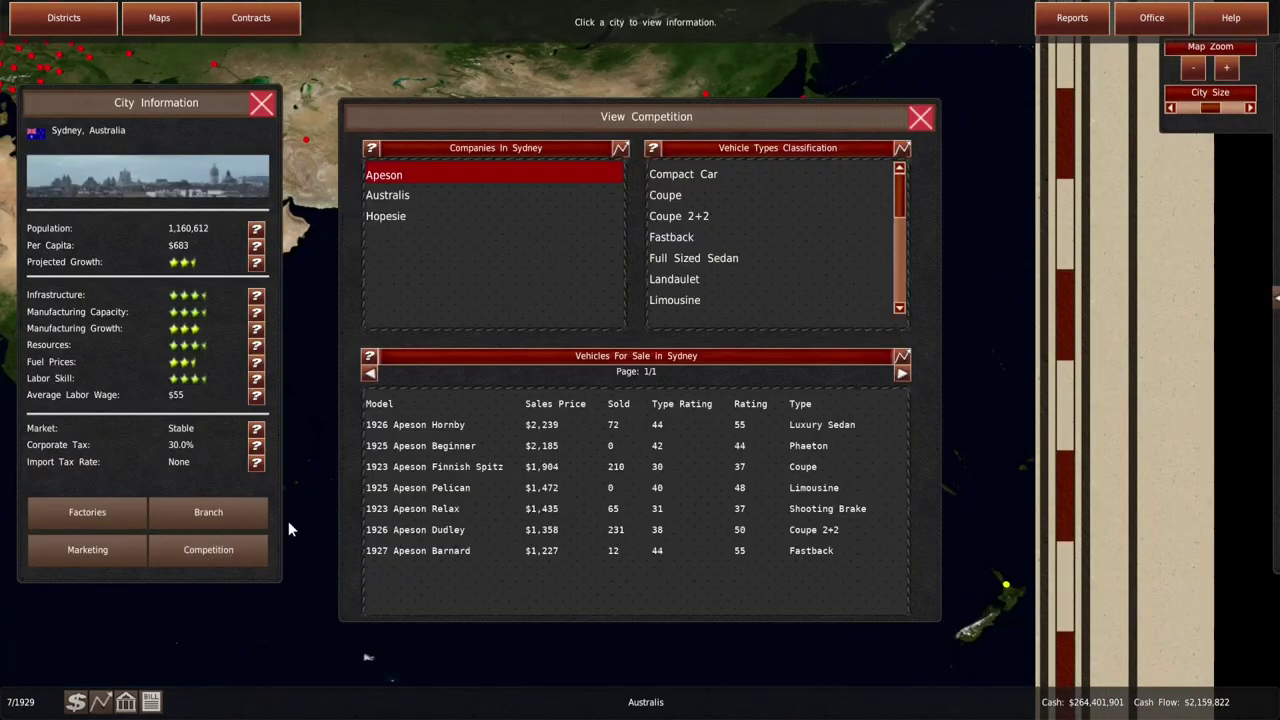
click(715, 176)
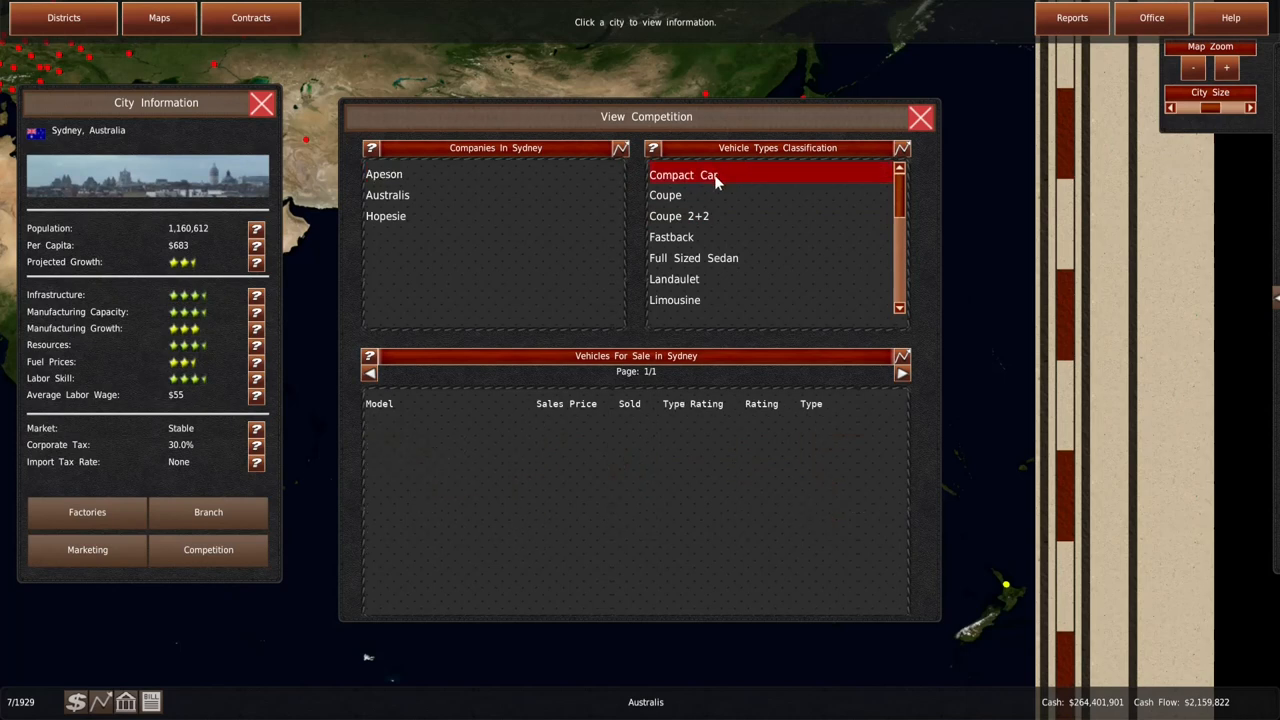
click(827, 222)
click(920, 118)
Review Adelaide's and Perth's competitor directories filtered to Compact Car
click(786, 573)
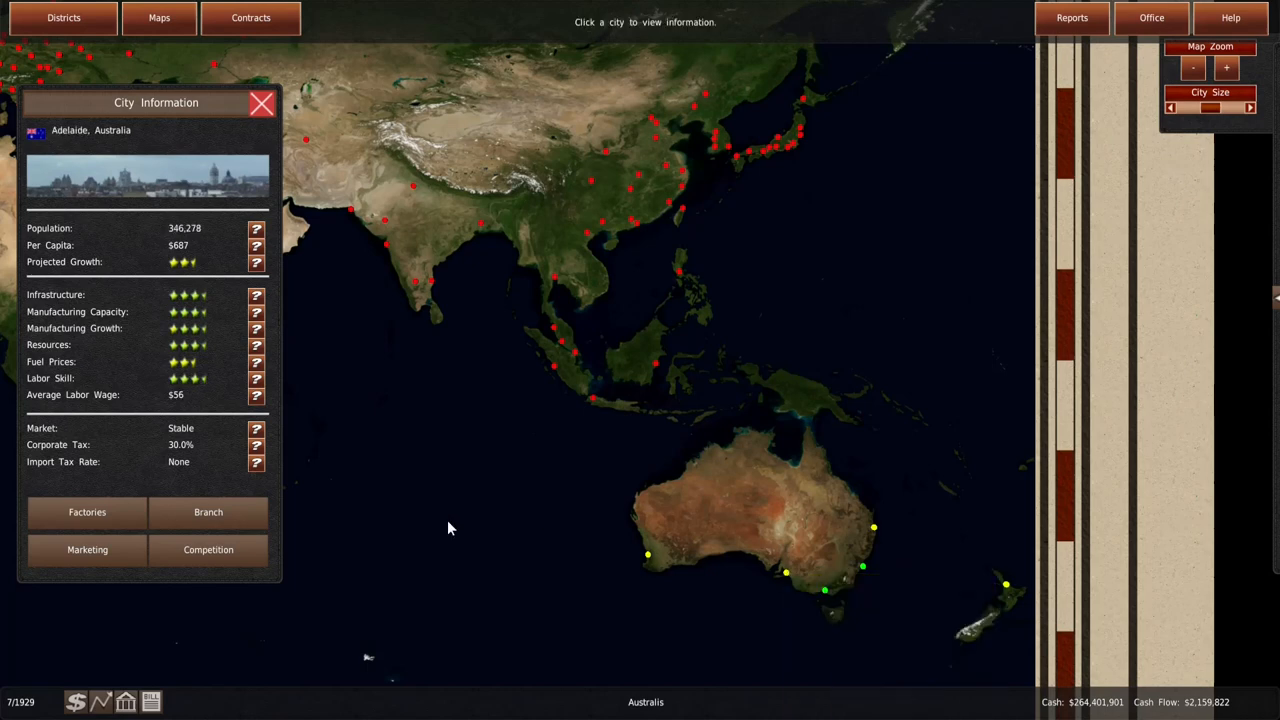
click(229, 552)
click(740, 174)
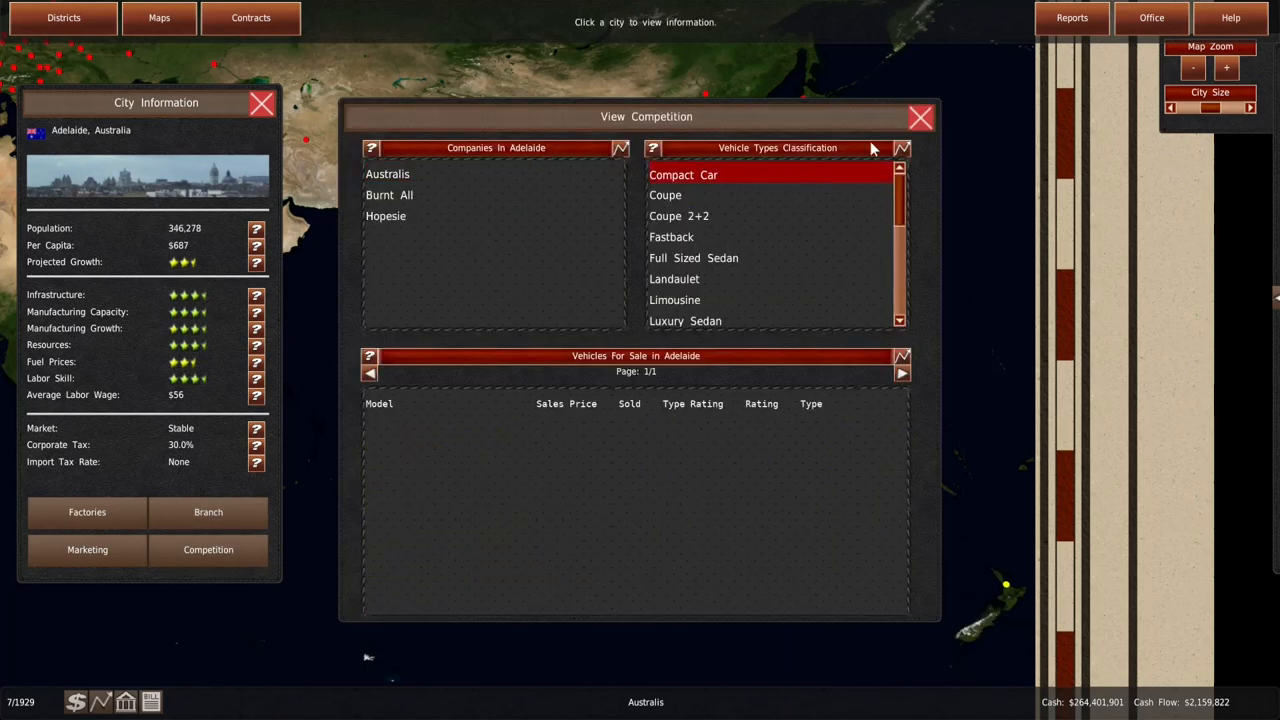
click(920, 118)
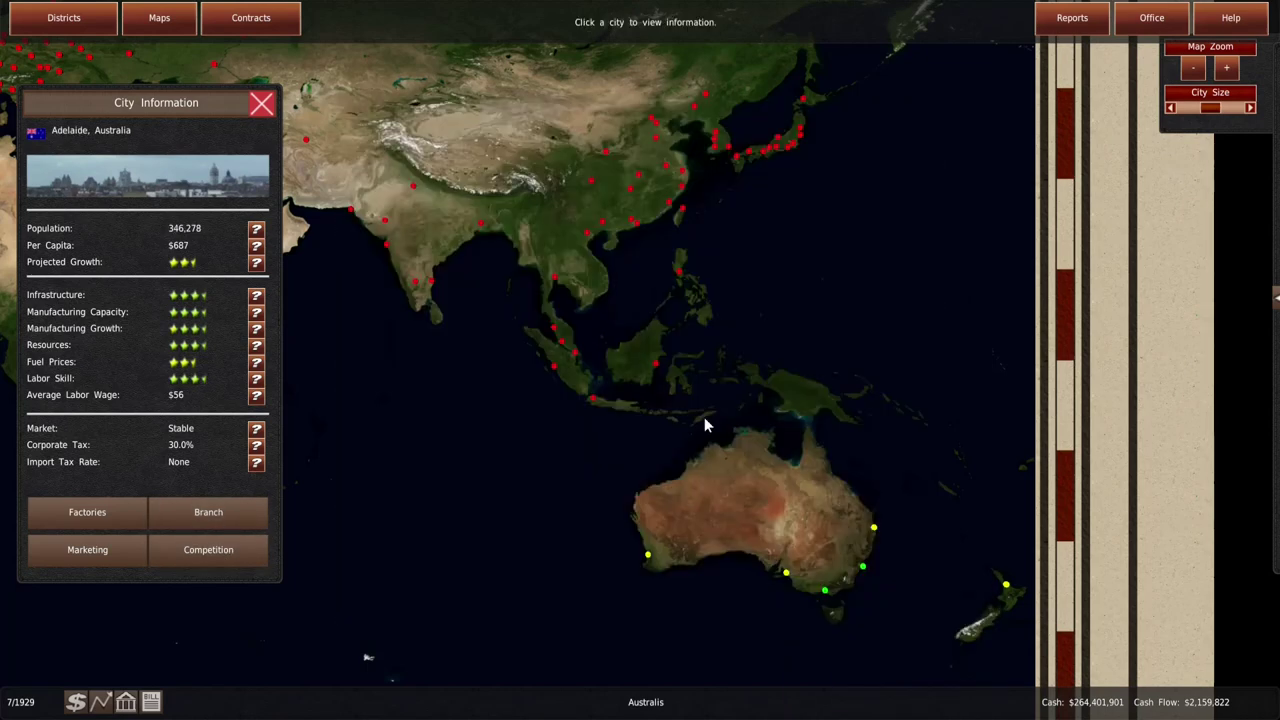
click(656, 558)
click(208, 549)
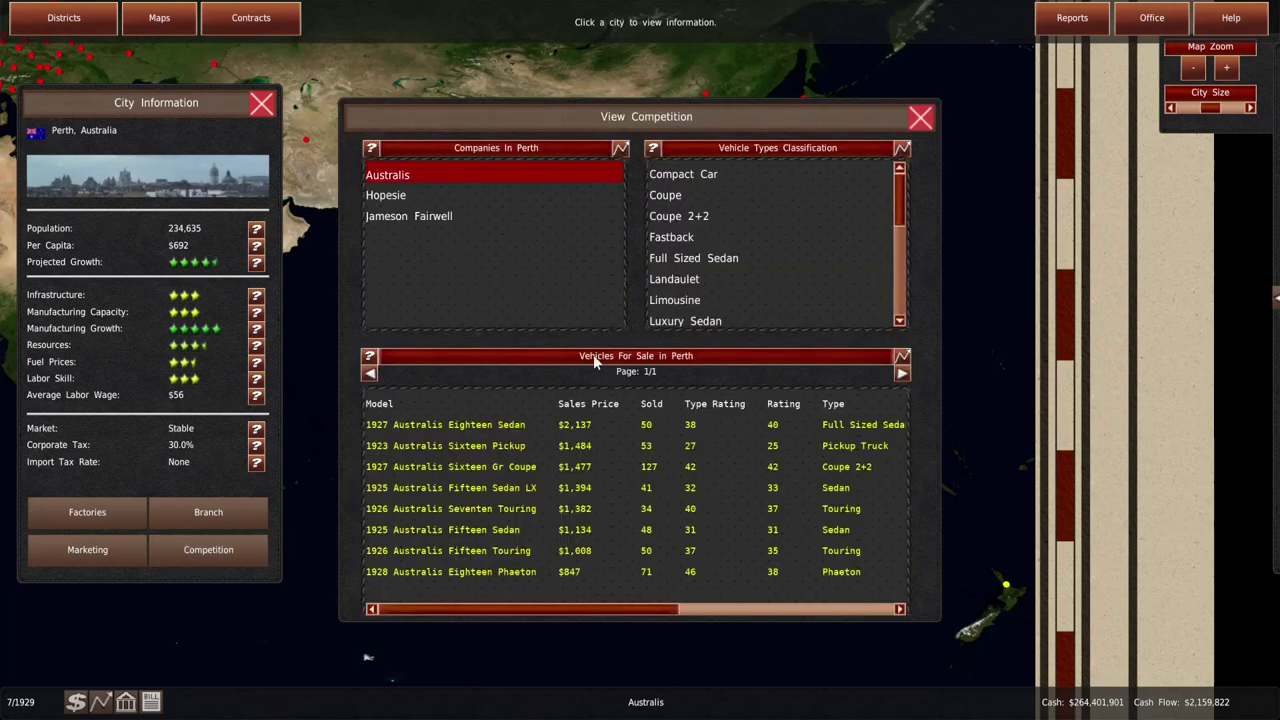
click(708, 175)
click(920, 118)
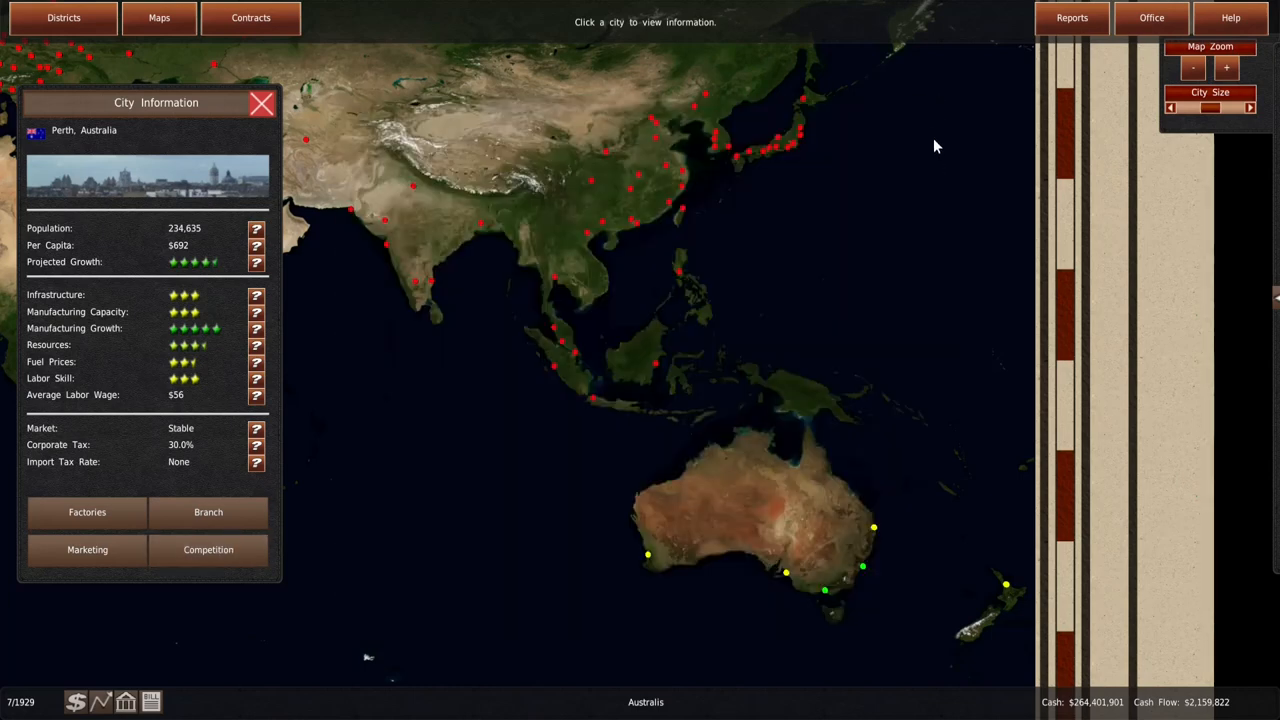
Back in the office, show the body type demand report ranked by Australia demand
click(1151, 20)
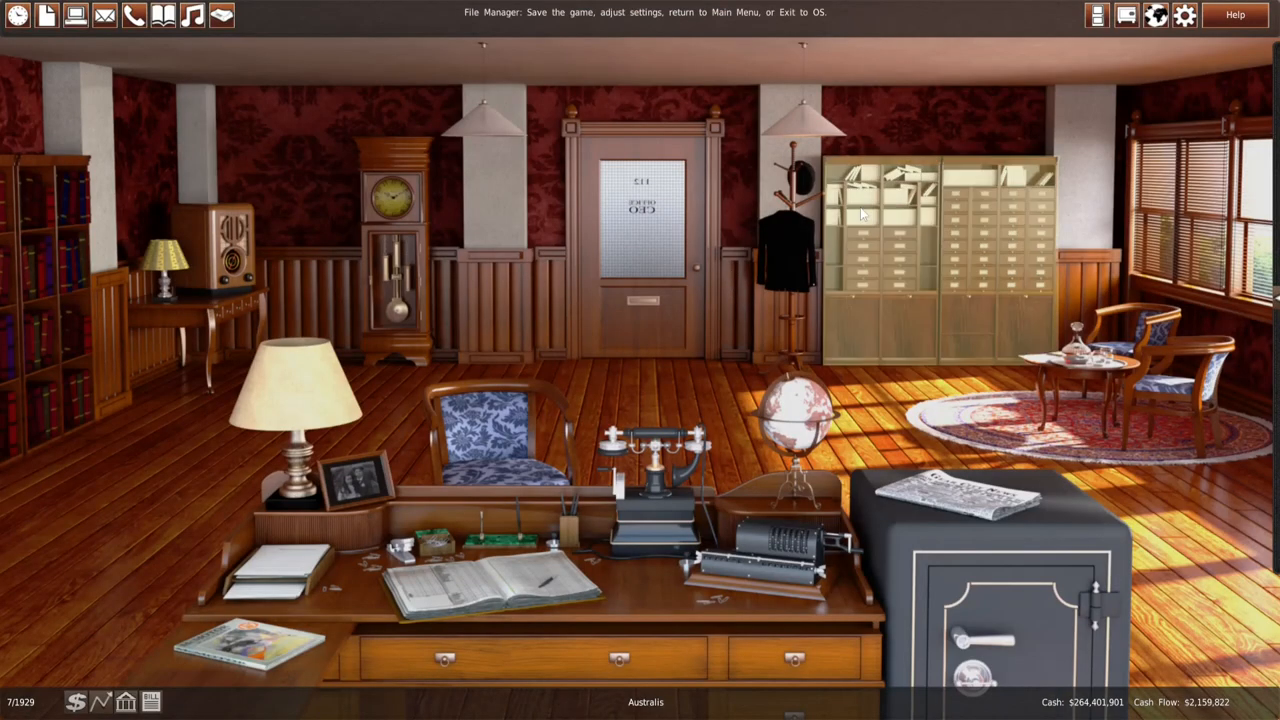
click(52, 20)
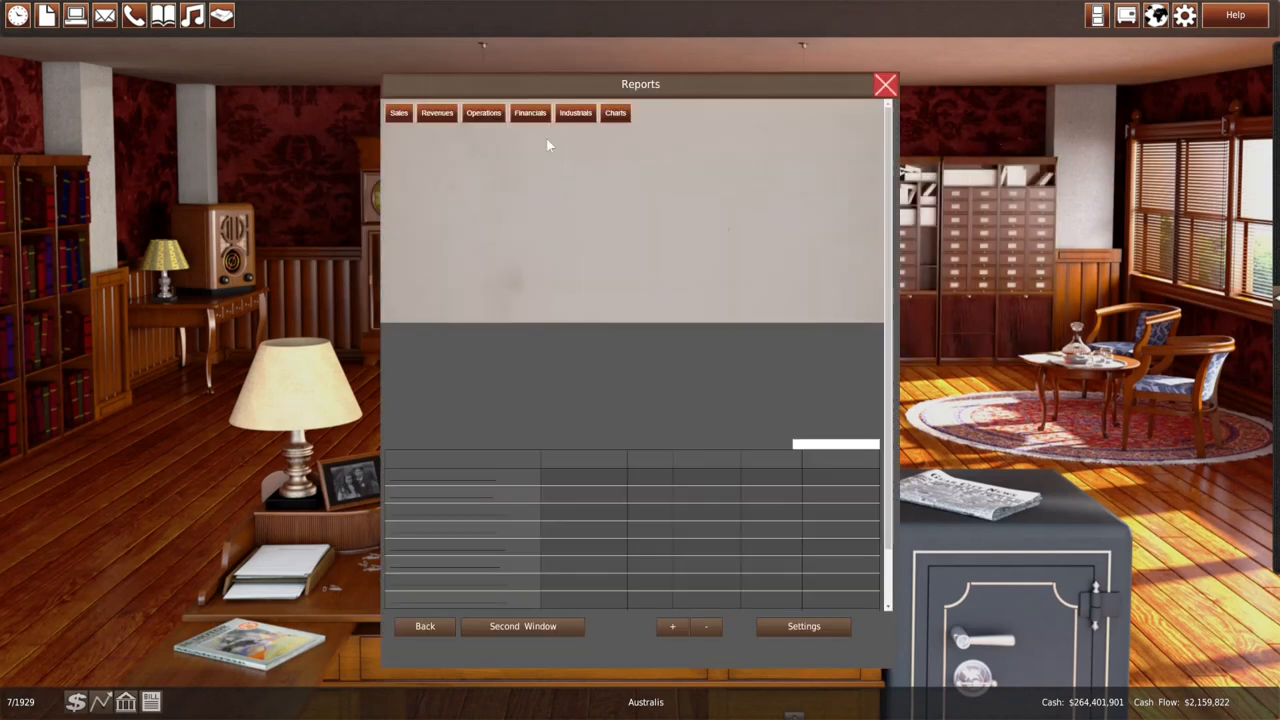
click(641, 152)
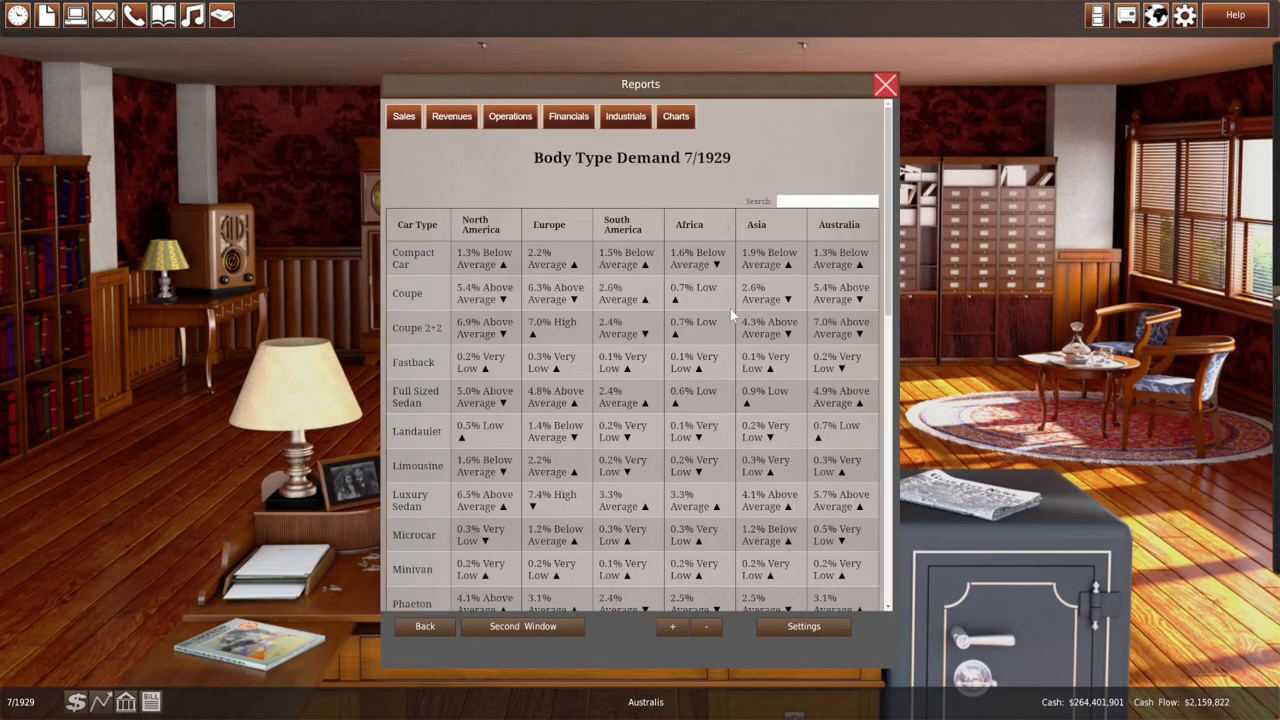
click(855, 222)
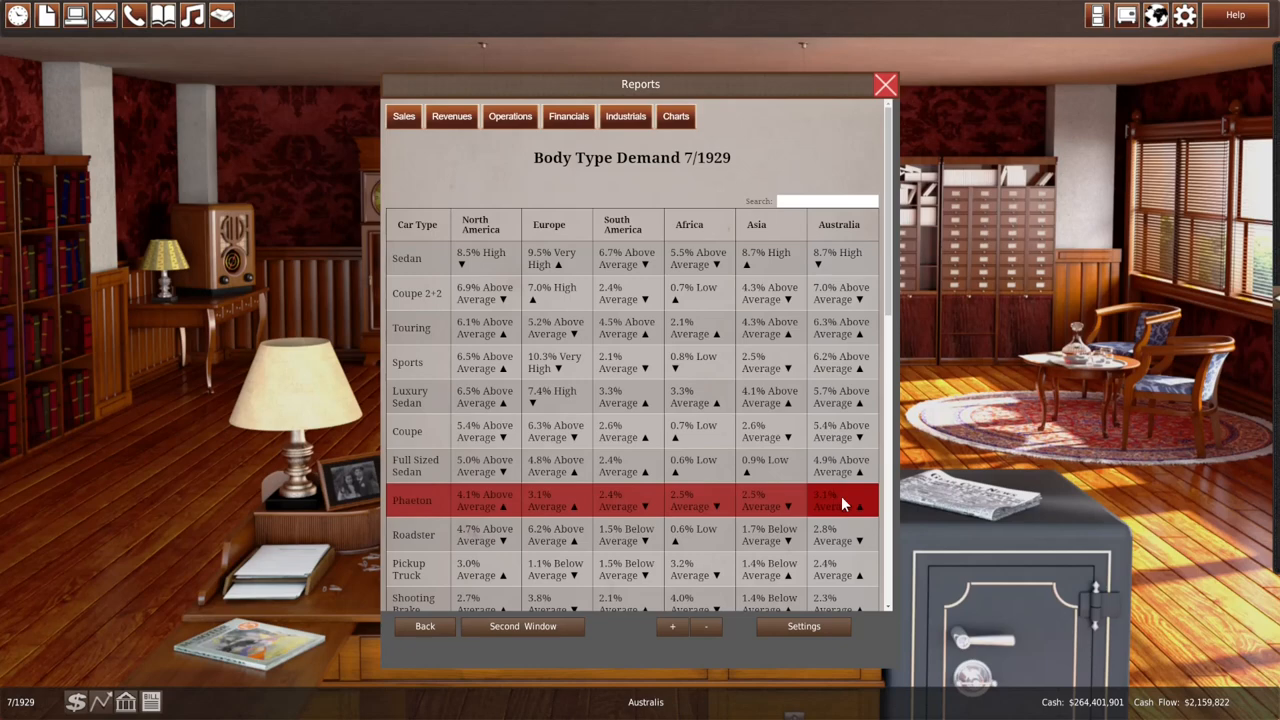
scroll(841, 503, down, 3)
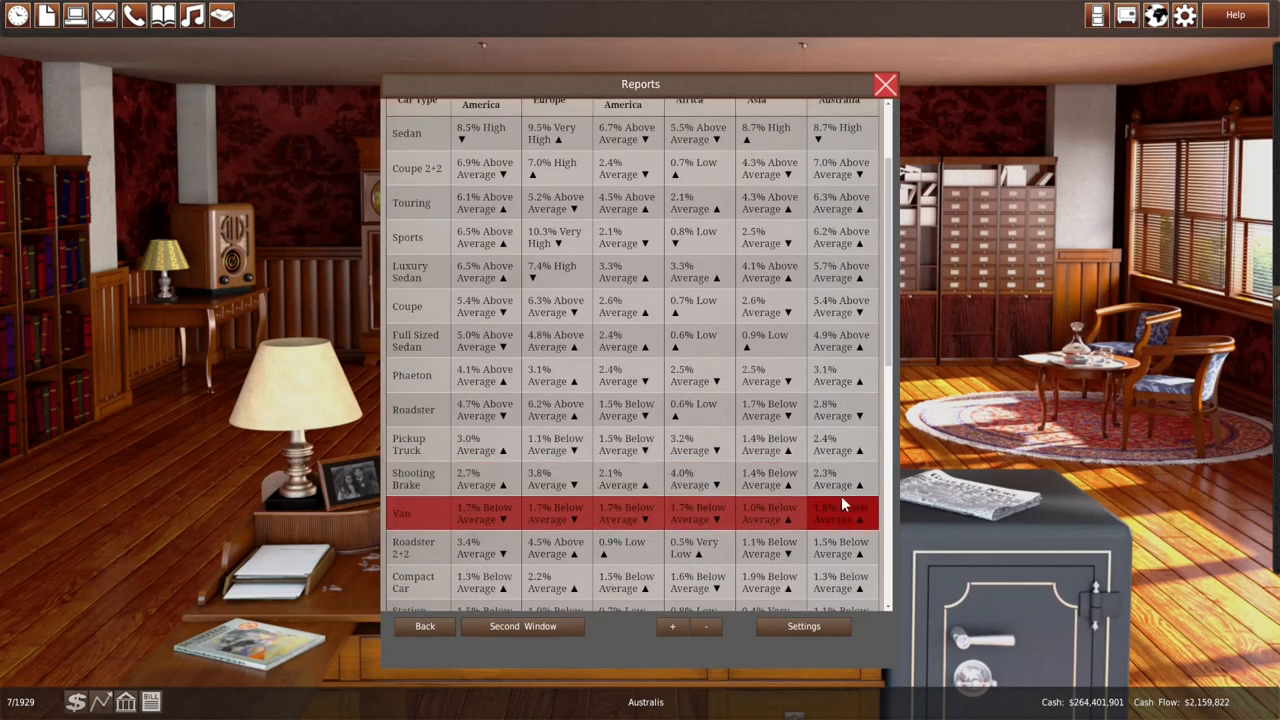
scroll(840, 503, down, 2)
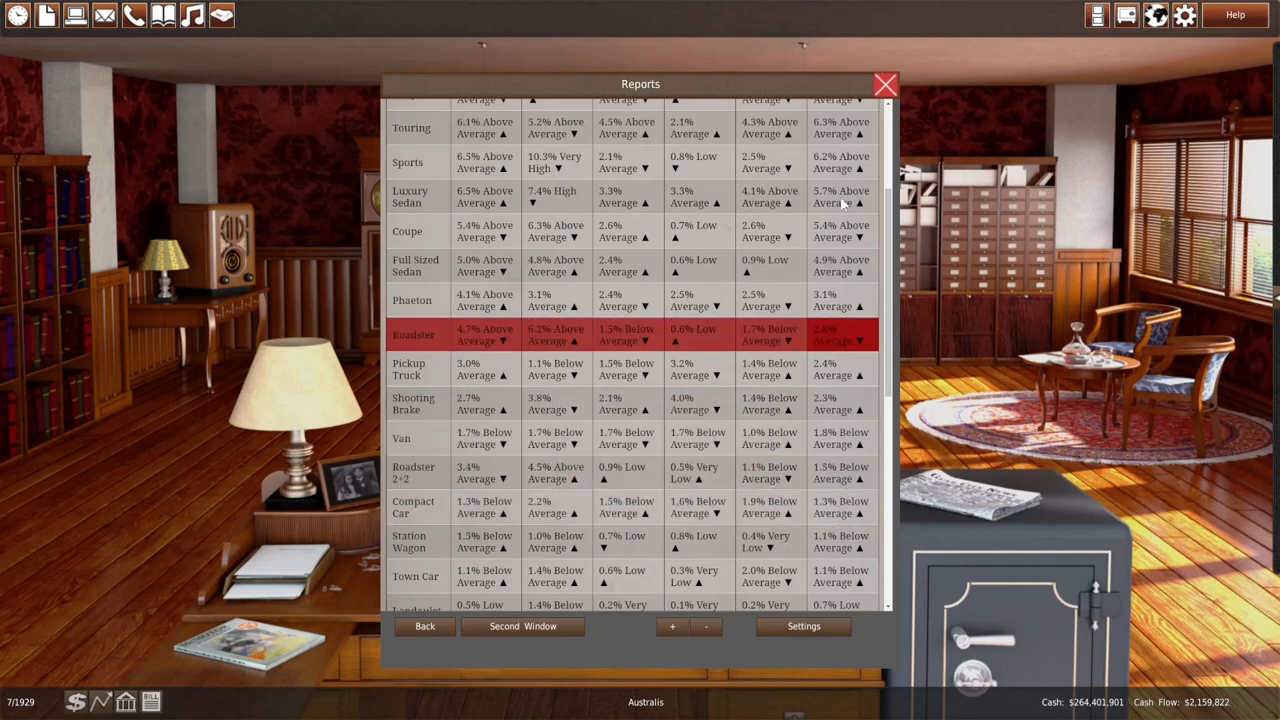
Leave the reports, go to the research department and start a guided new-vehicle design
click(885, 84)
click(648, 241)
click(639, 326)
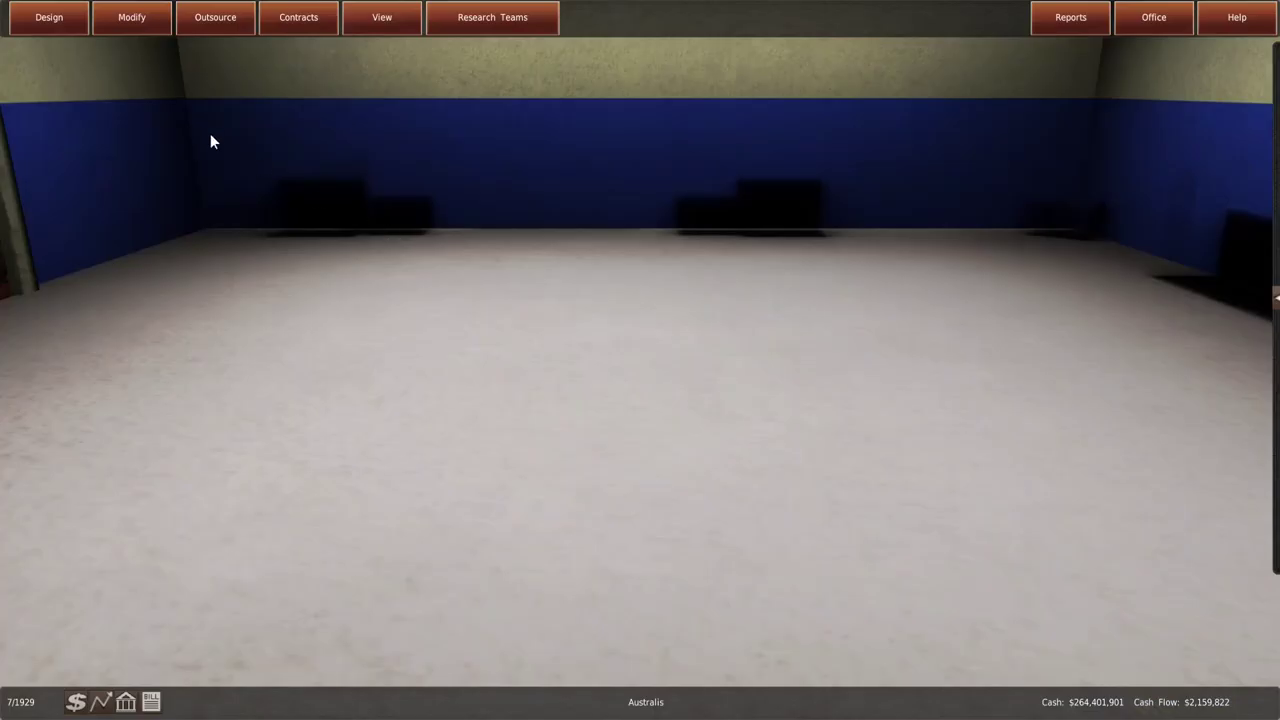
click(50, 17)
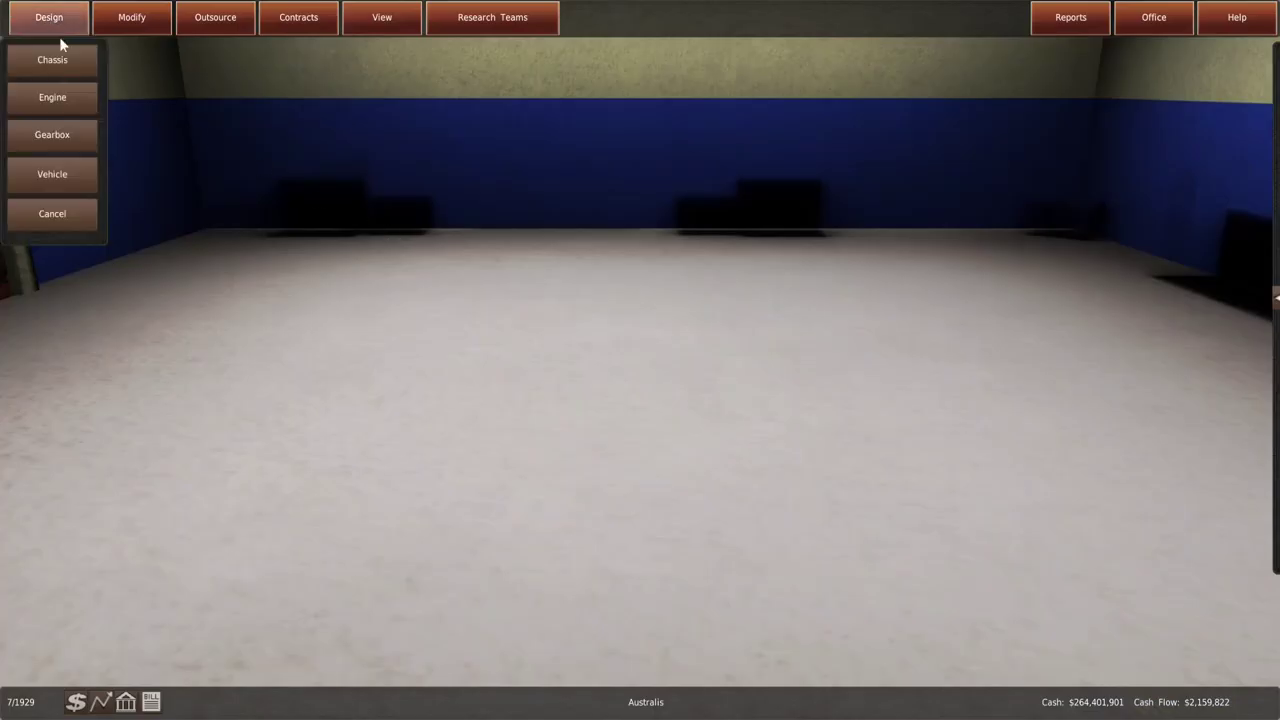
click(58, 181)
click(372, 308)
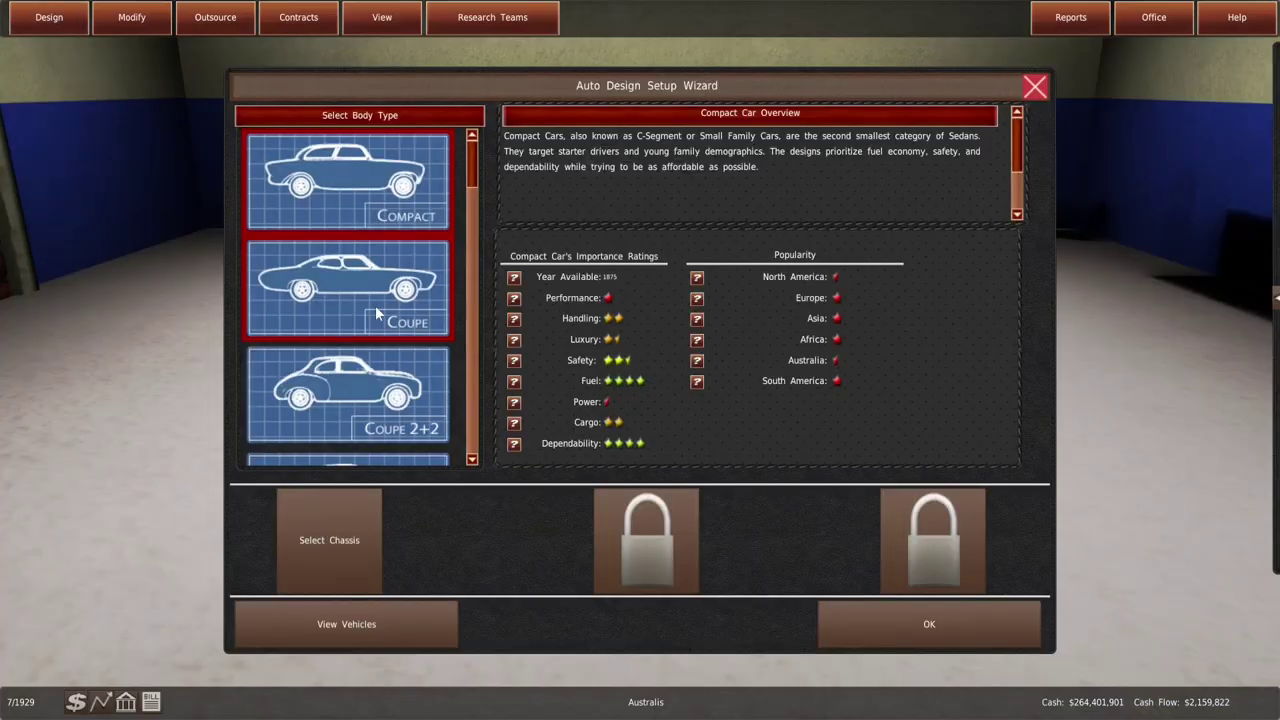
Choose the C-190-P1 chassis, E-I2-497cc engine and T-3NR2 gearbox
click(323, 531)
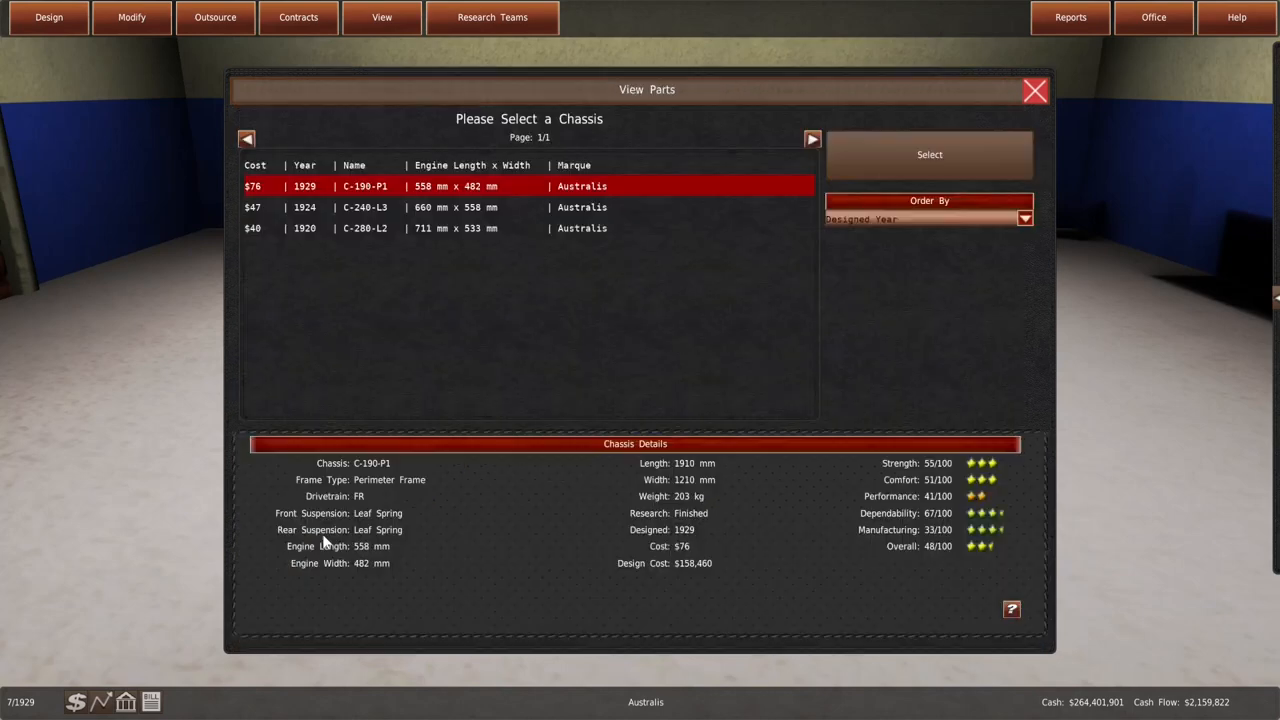
click(930, 155)
click(646, 540)
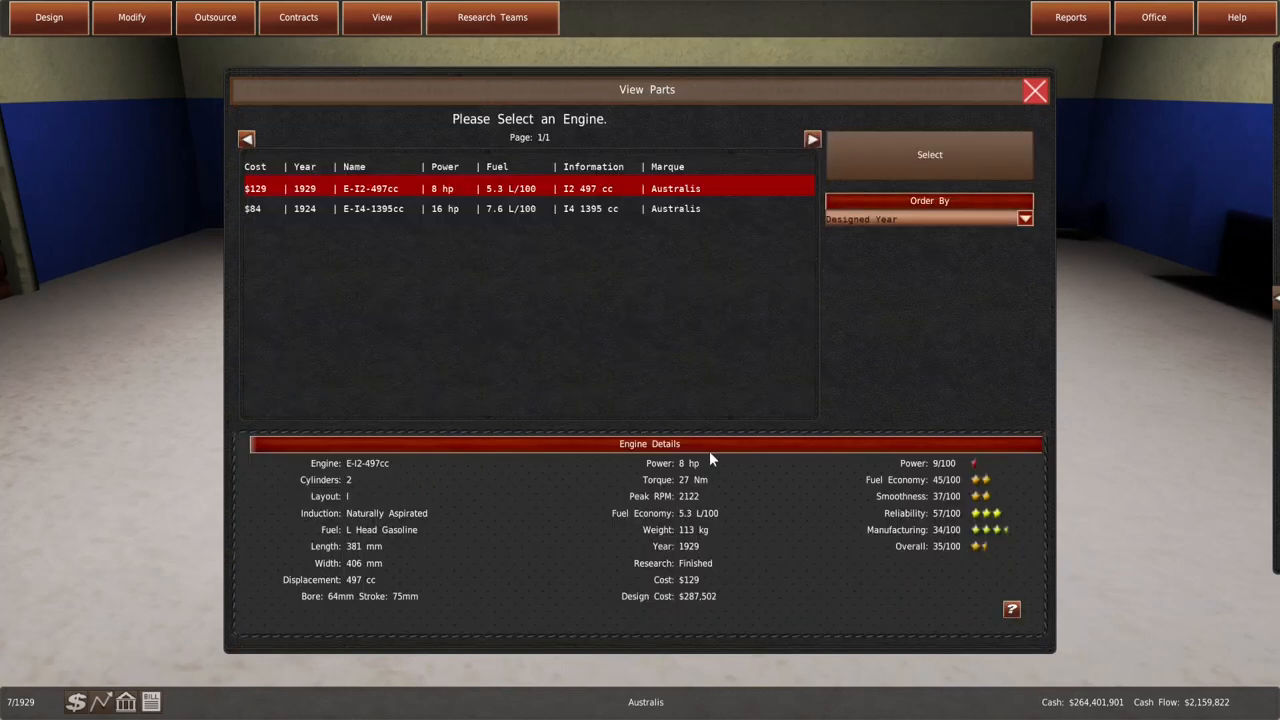
click(846, 168)
click(910, 522)
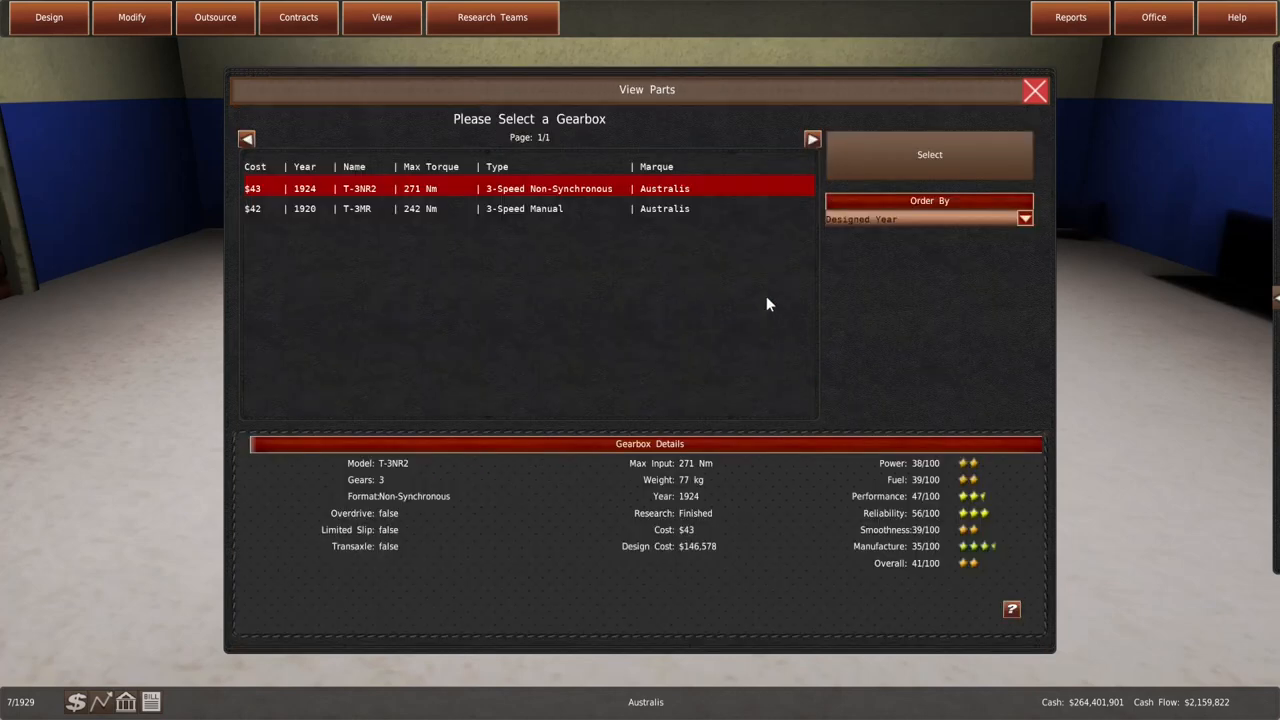
click(882, 169)
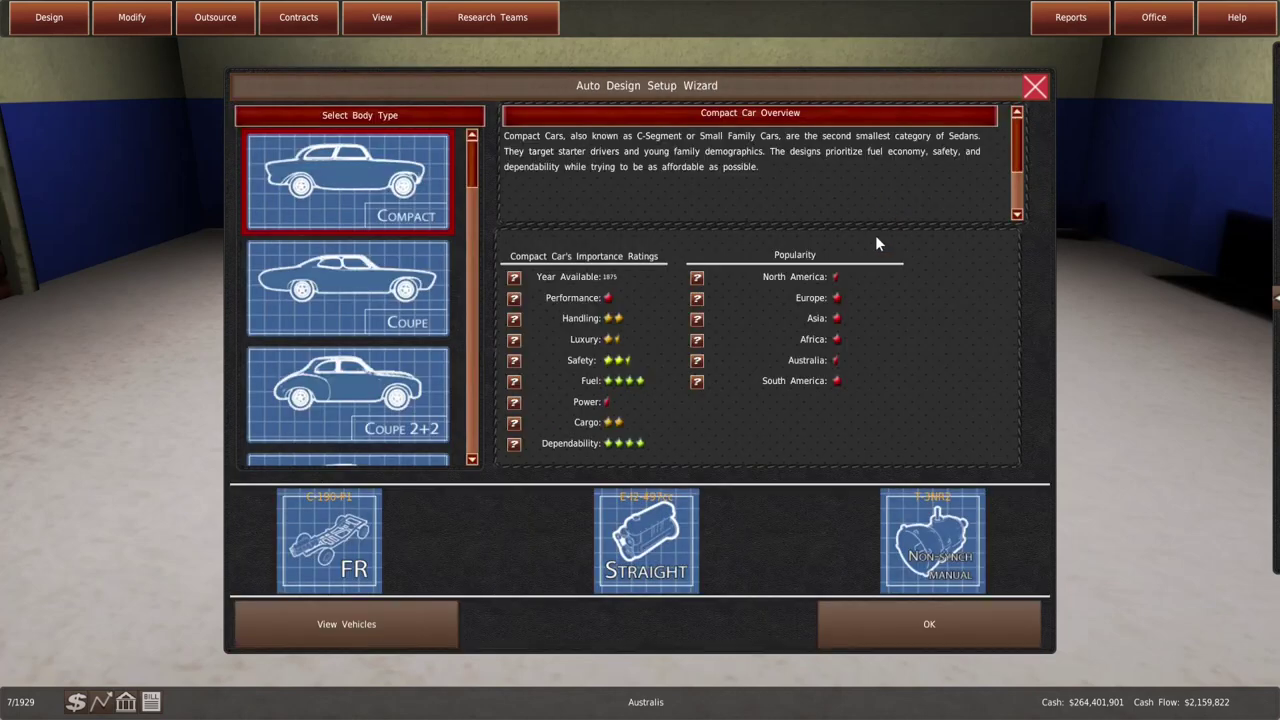
Confirm the drivetrain, pick a predesigned body and compare Zanimaler and Acumulus ratings
click(858, 626)
click(522, 365)
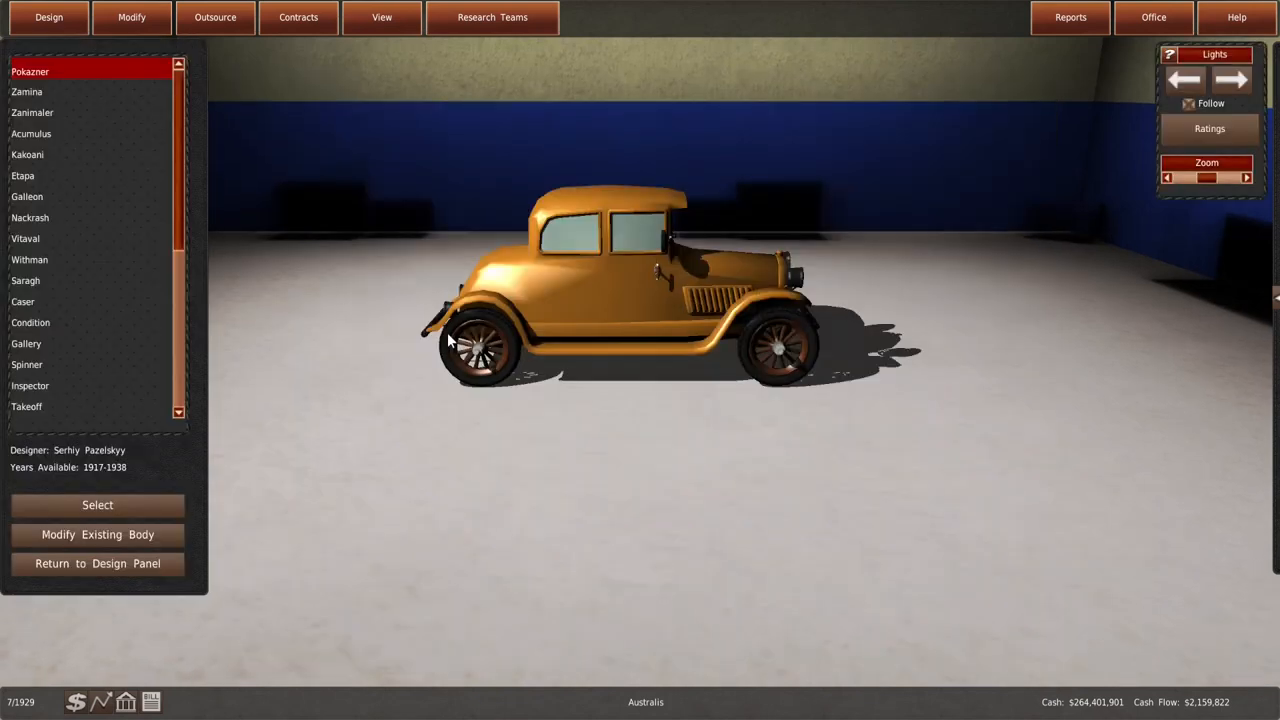
click(74, 94)
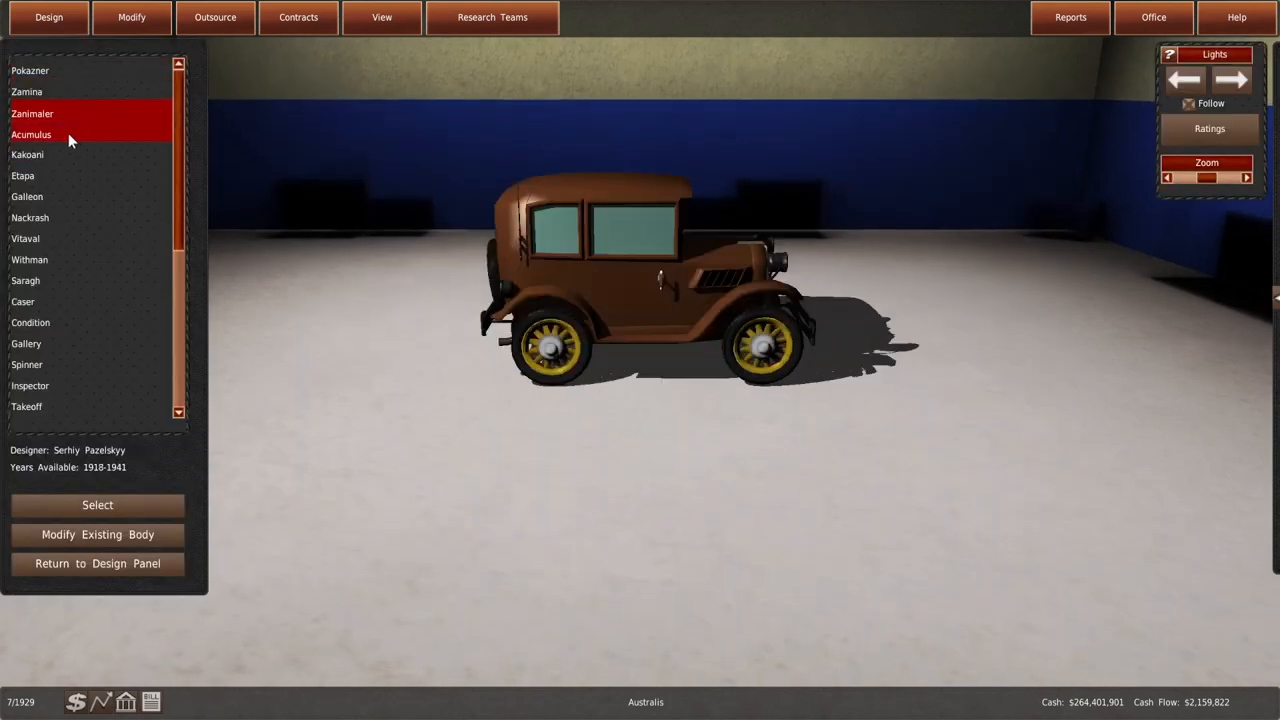
click(1209, 128)
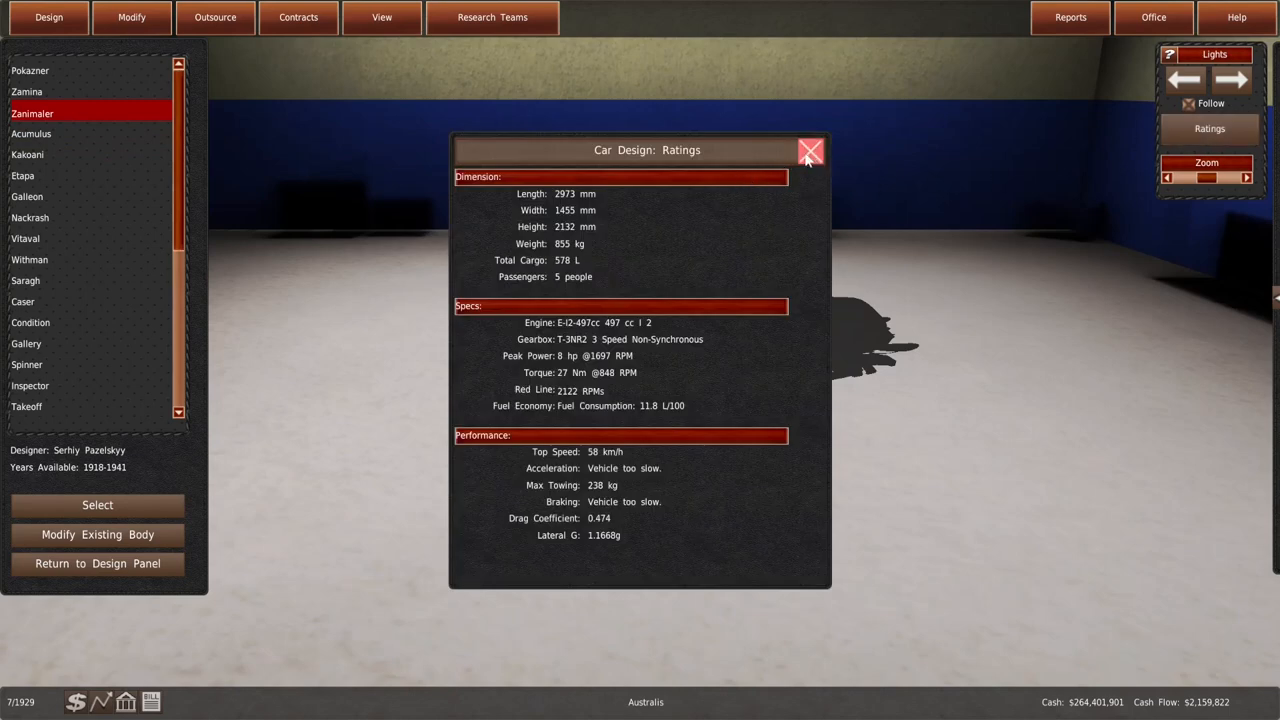
click(810, 151)
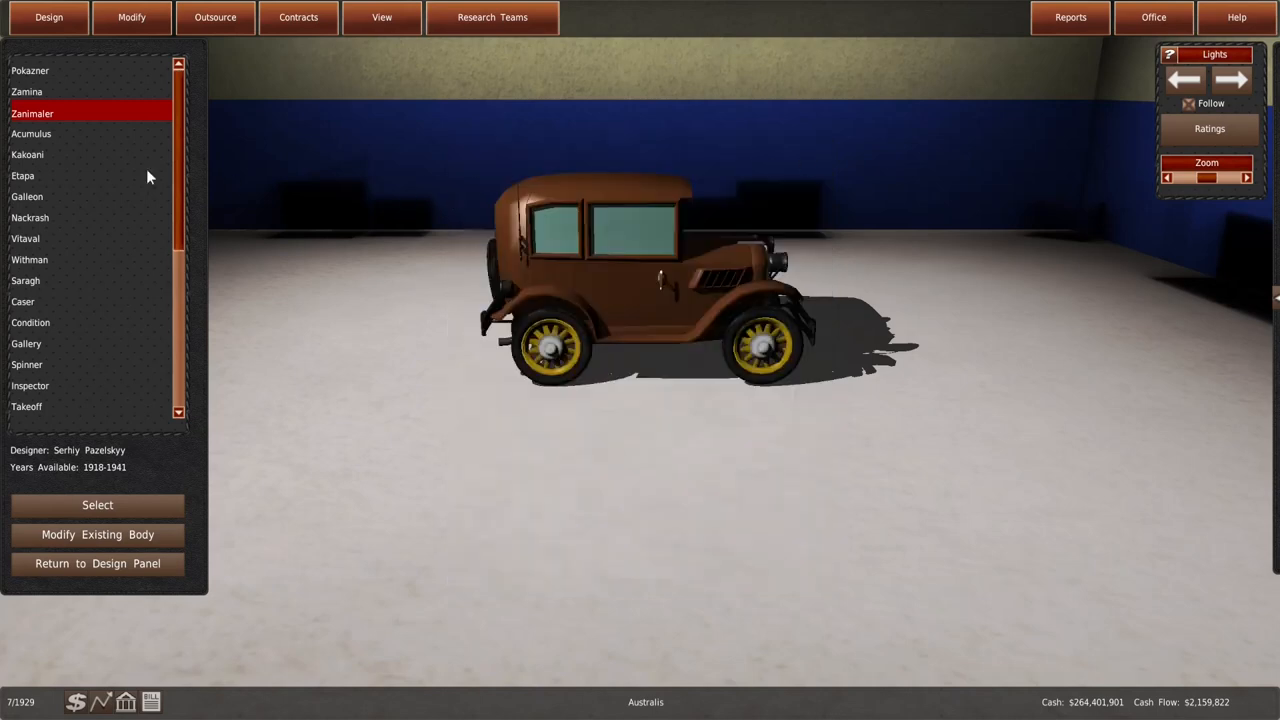
click(38, 134)
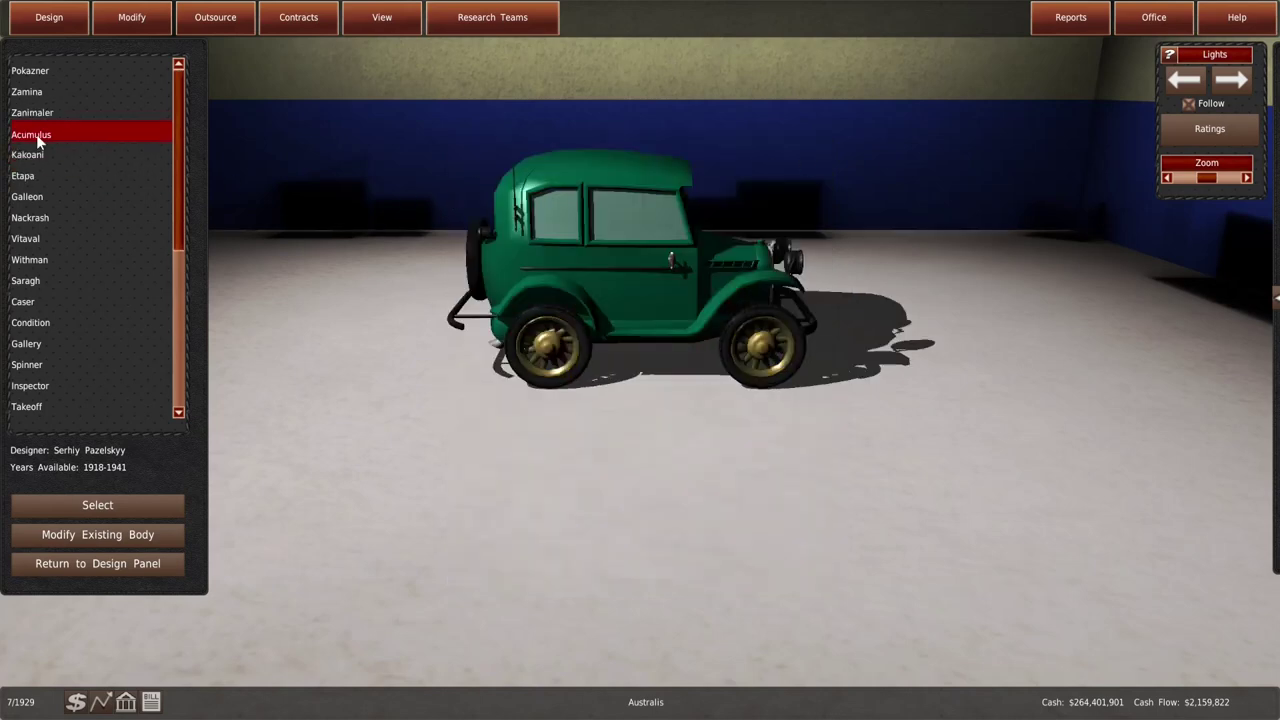
click(1200, 129)
click(806, 158)
Preview Vitaval, Condition, Spinner and Inspector bodies, glancing at the ratings
click(53, 158)
click(44, 197)
click(38, 239)
click(38, 280)
click(36, 323)
click(33, 364)
click(1209, 128)
click(810, 152)
click(112, 389)
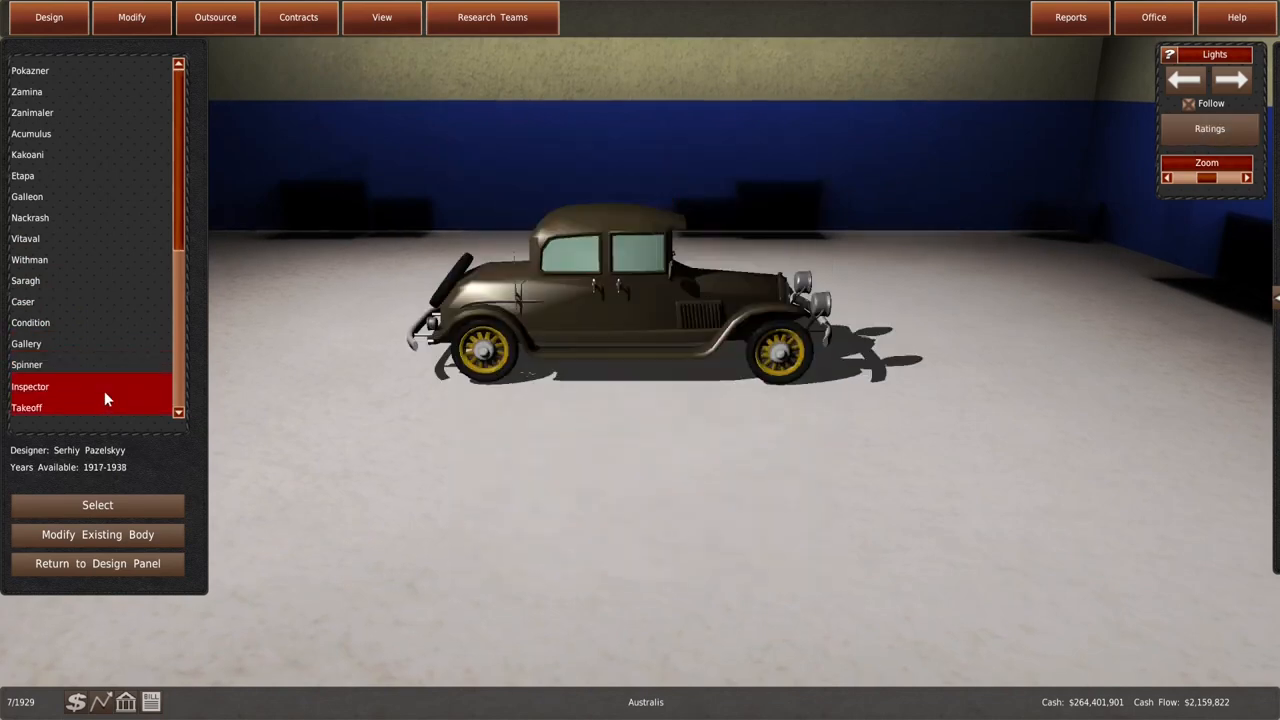
scroll(104, 390, down, 3)
Preview Gerbill, Jz Mongoose GTi, Jz Mongoose, Compact 1935, Duece 1932 and Micron 1935 with its ratings
click(87, 284)
click(90, 326)
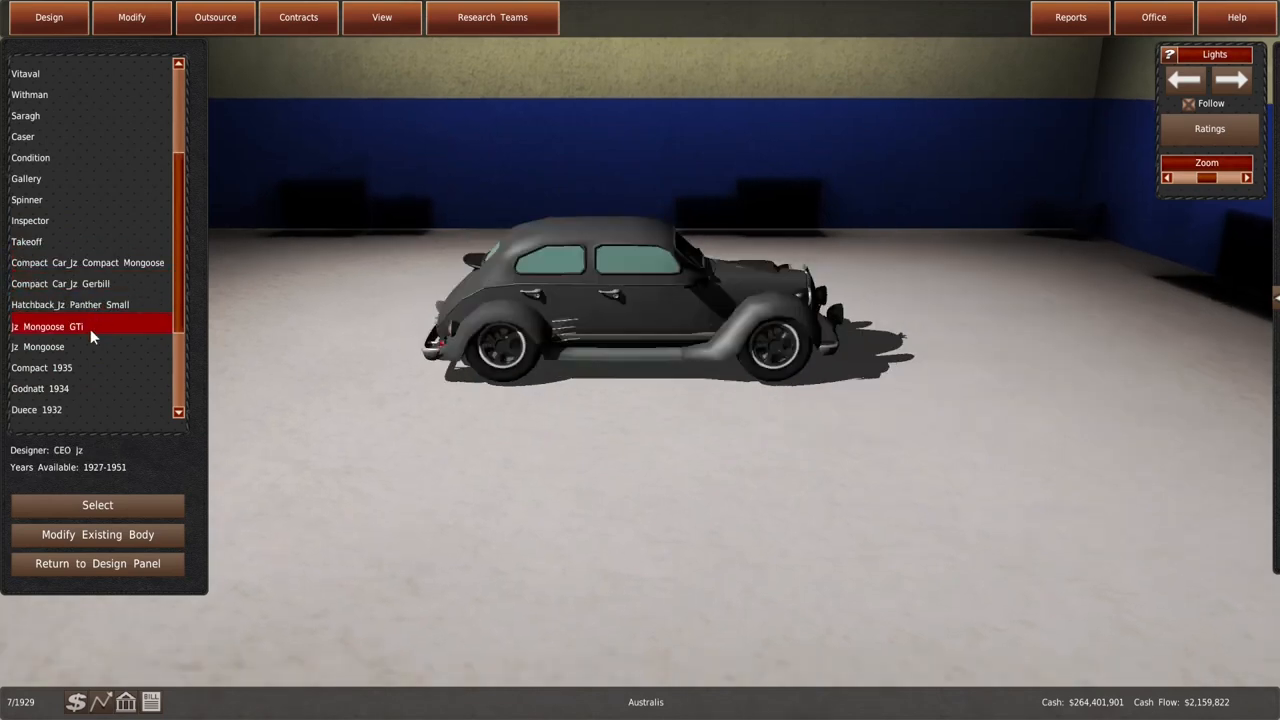
click(92, 348)
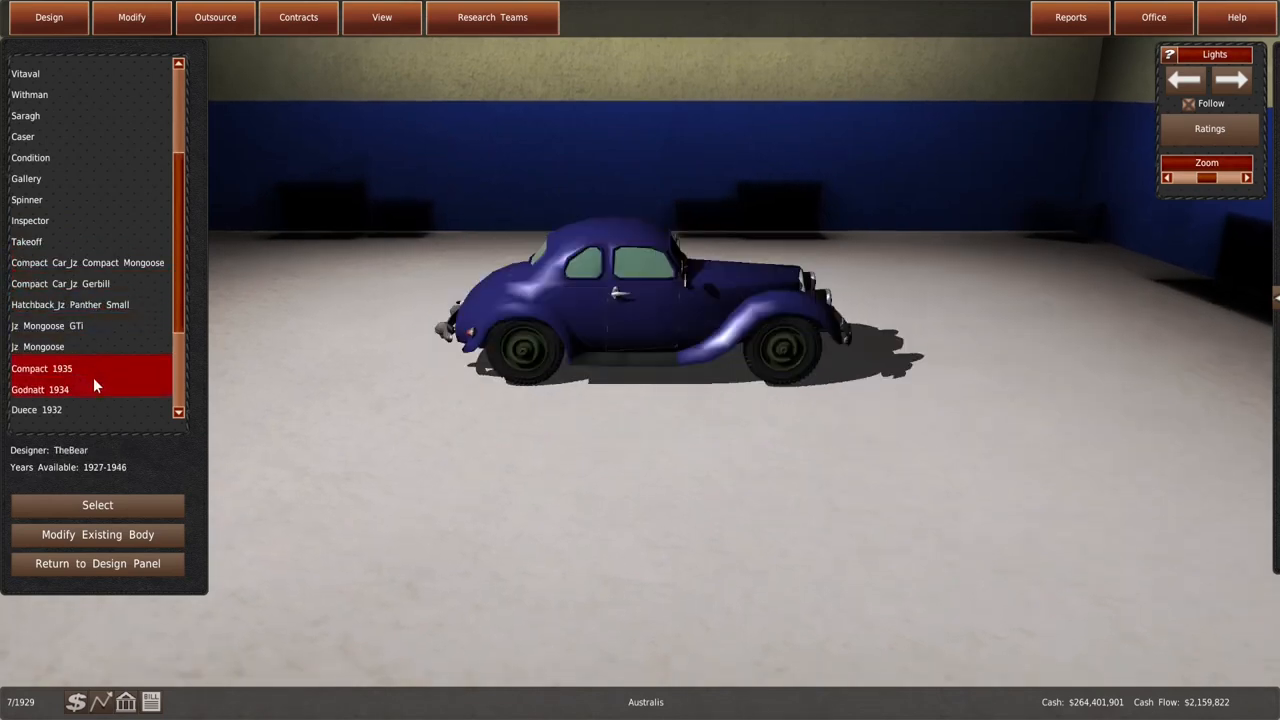
click(94, 386)
click(96, 410)
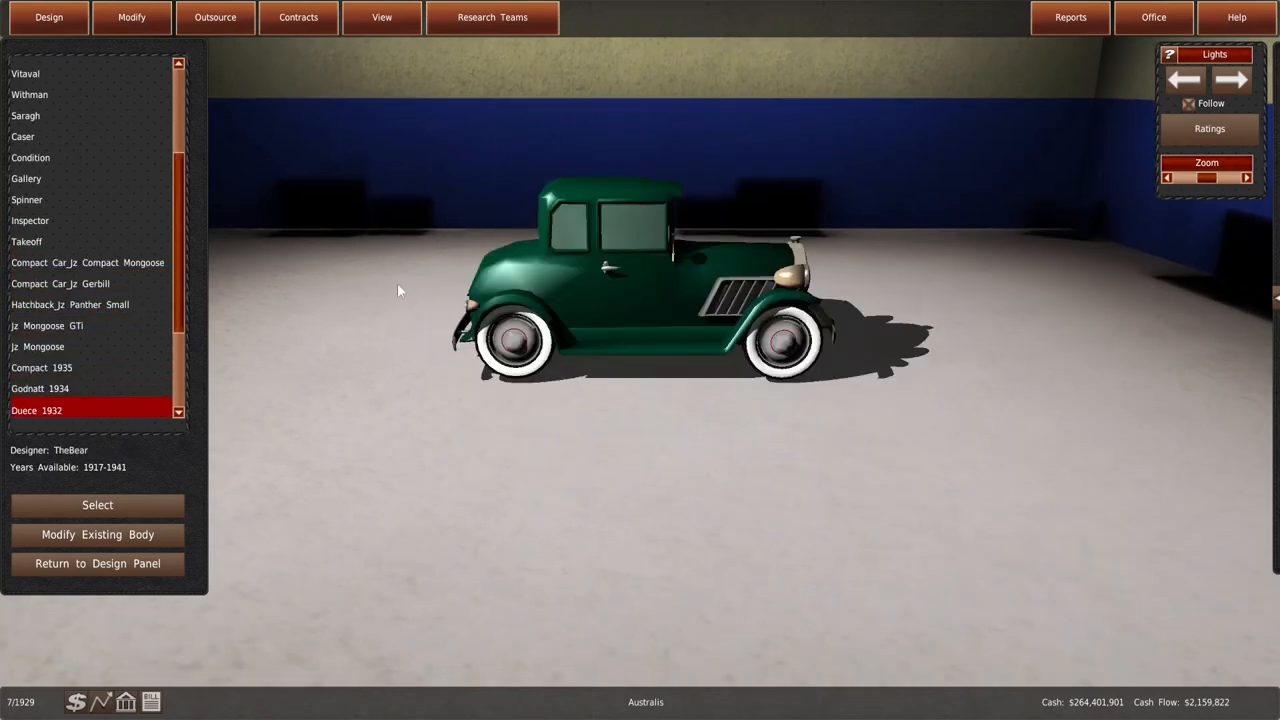
scroll(69, 304, down, 3)
click(69, 285)
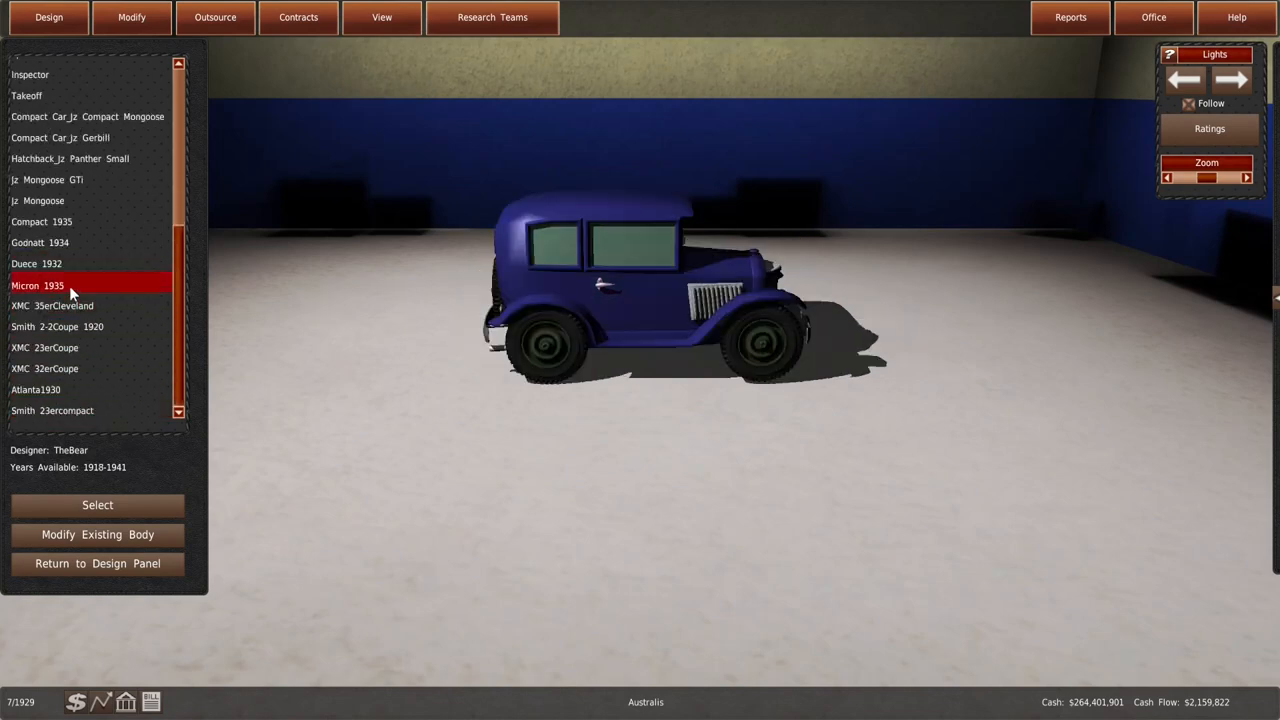
click(1209, 128)
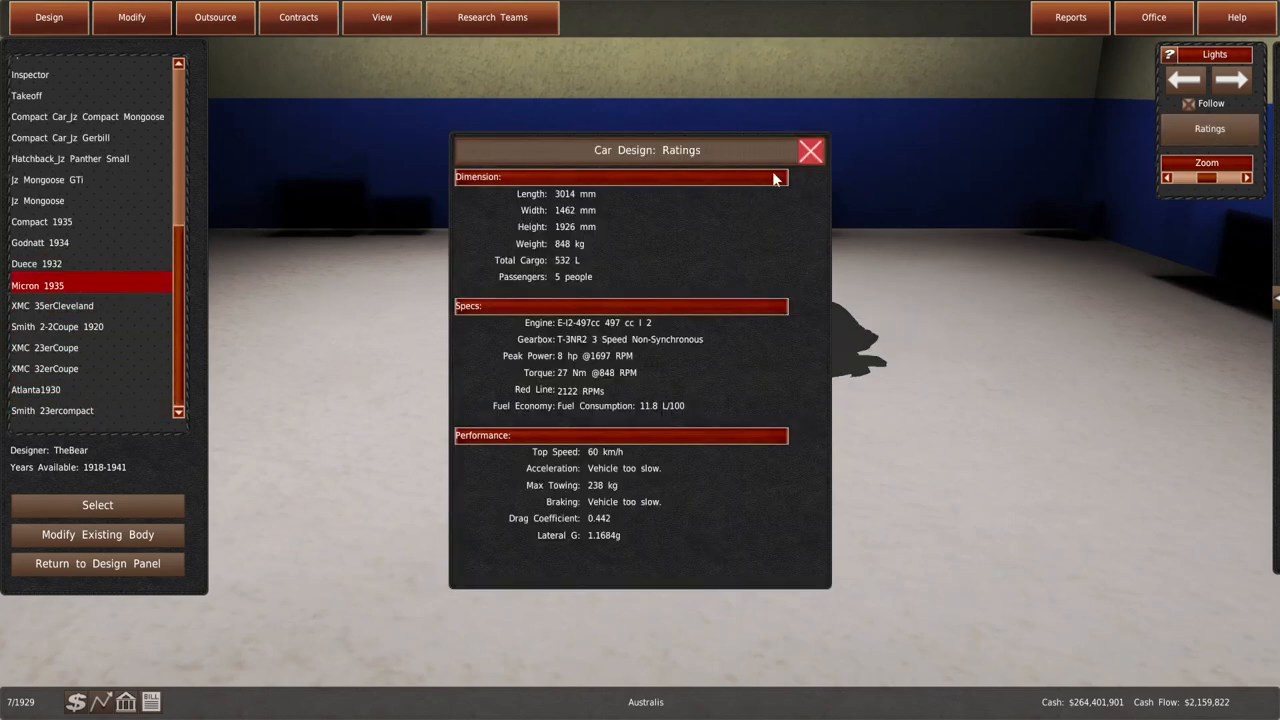
click(810, 151)
Preview XMC 23erCoupe, Smith 23ercompact, Kakoani, Etapa, Vitaval, Withman, Saragh, Caser, Condition and Spinner
click(45, 369)
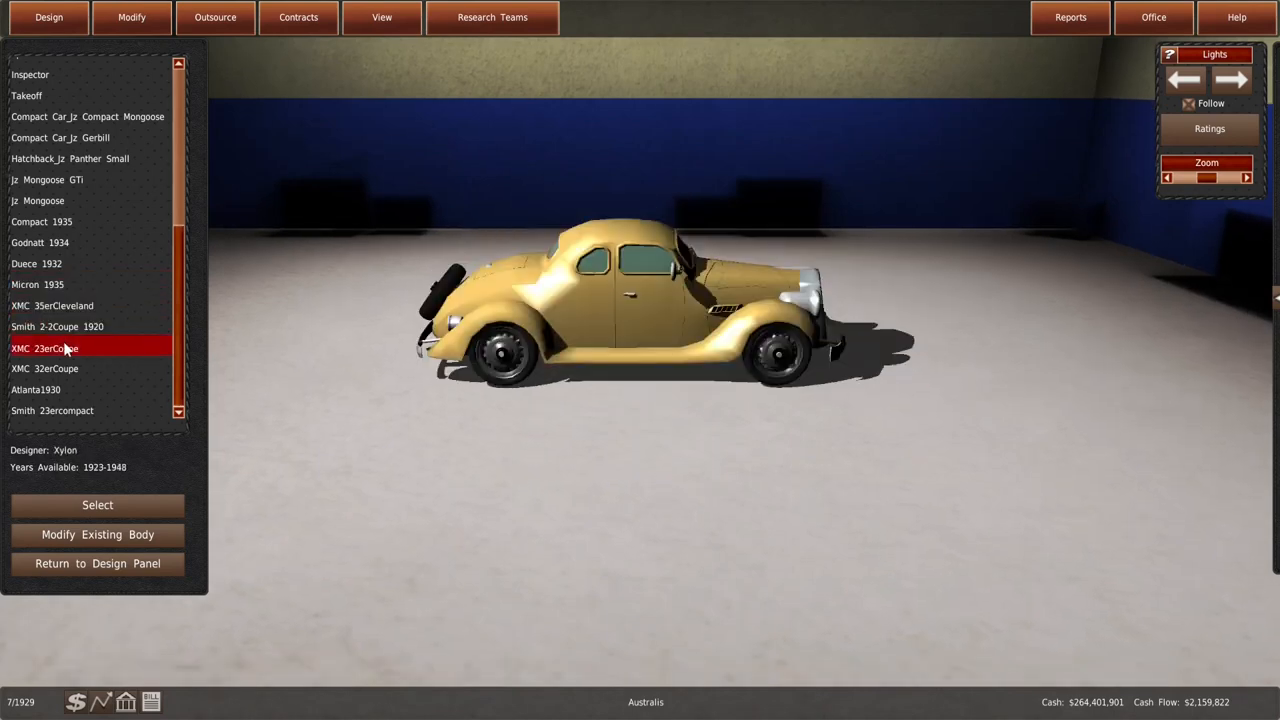
click(57, 410)
scroll(150, 360, up, 5)
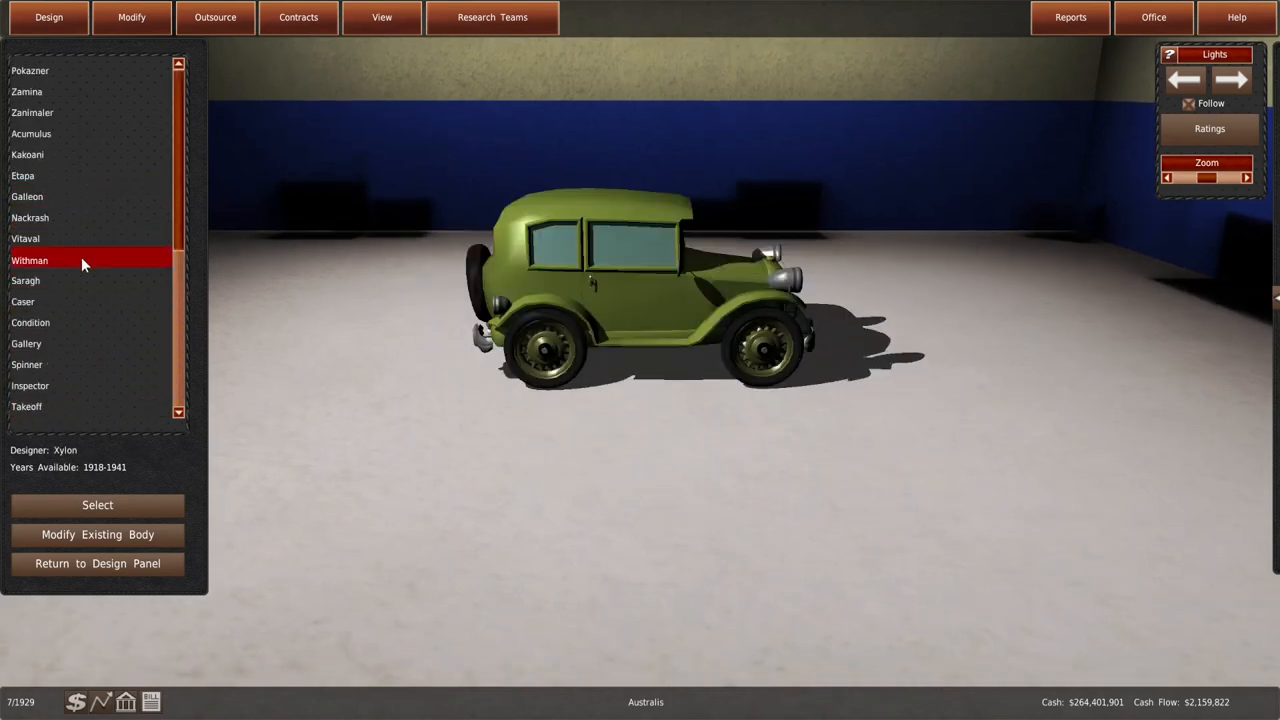
click(80, 152)
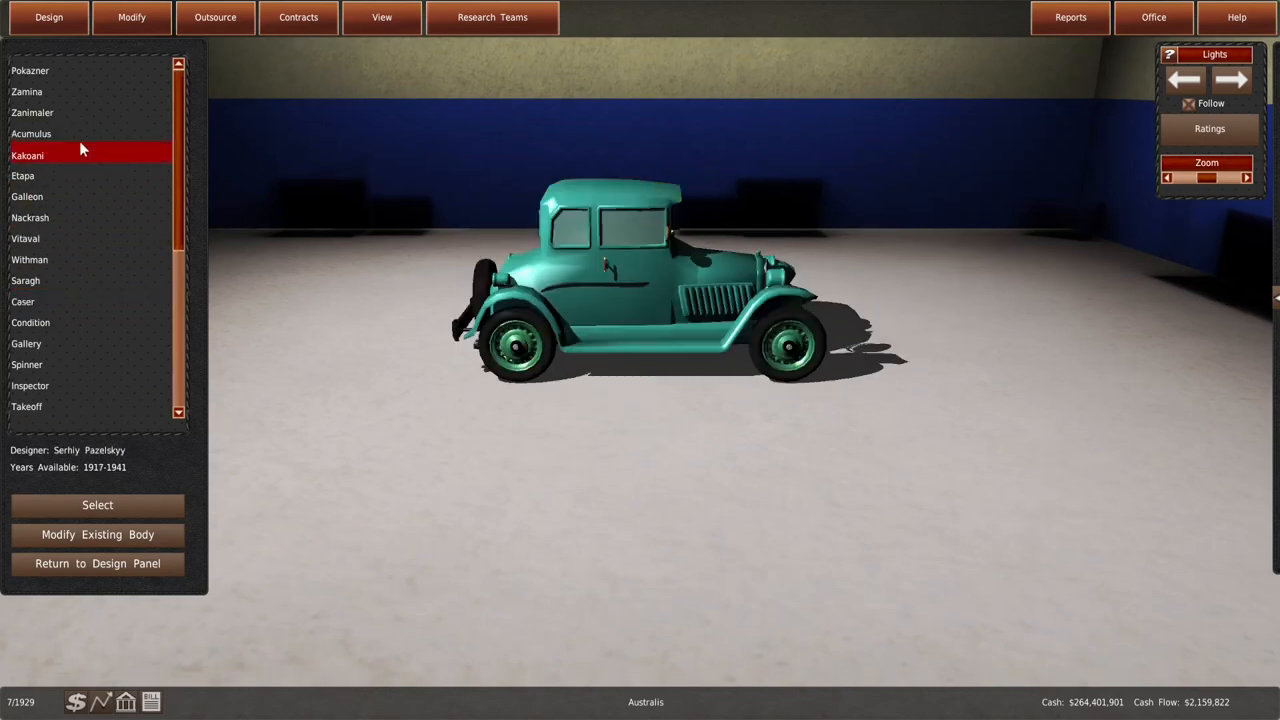
click(81, 180)
click(78, 218)
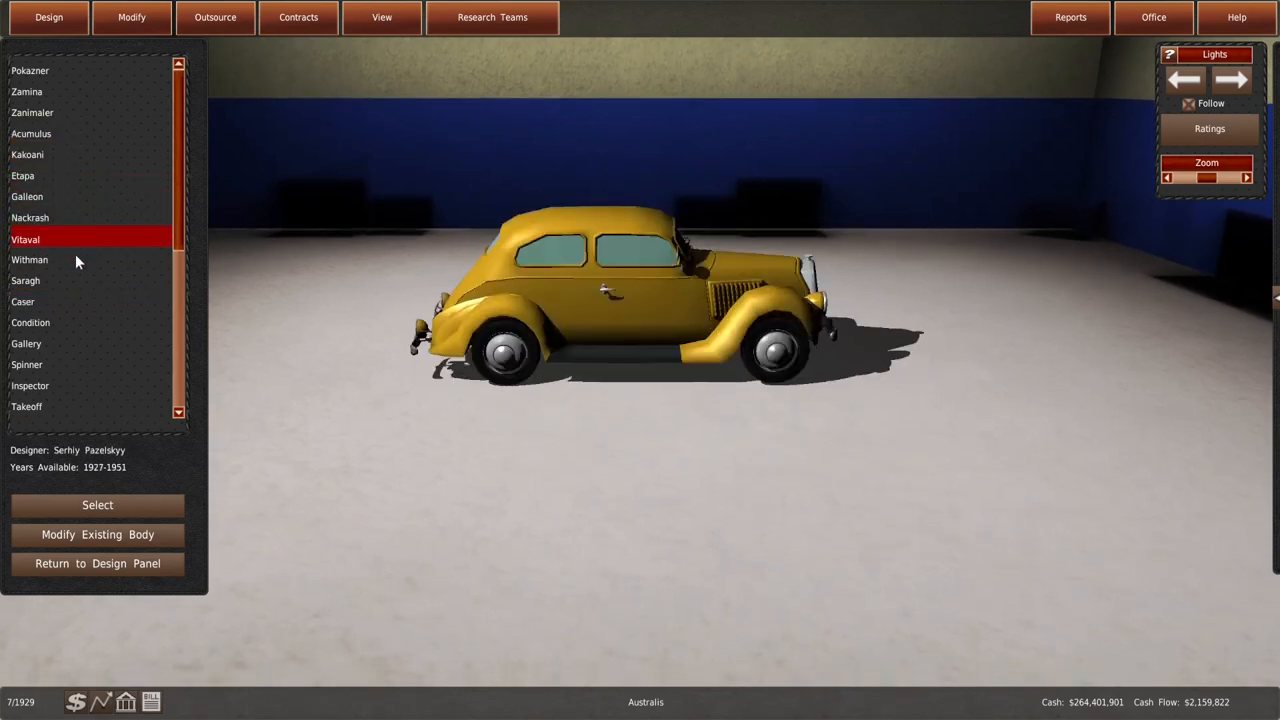
click(75, 257)
click(72, 280)
click(71, 300)
click(69, 322)
click(64, 365)
Return to Zanimaler and Acumulus and select the Acumulus body for the new design
click(68, 110)
click(66, 143)
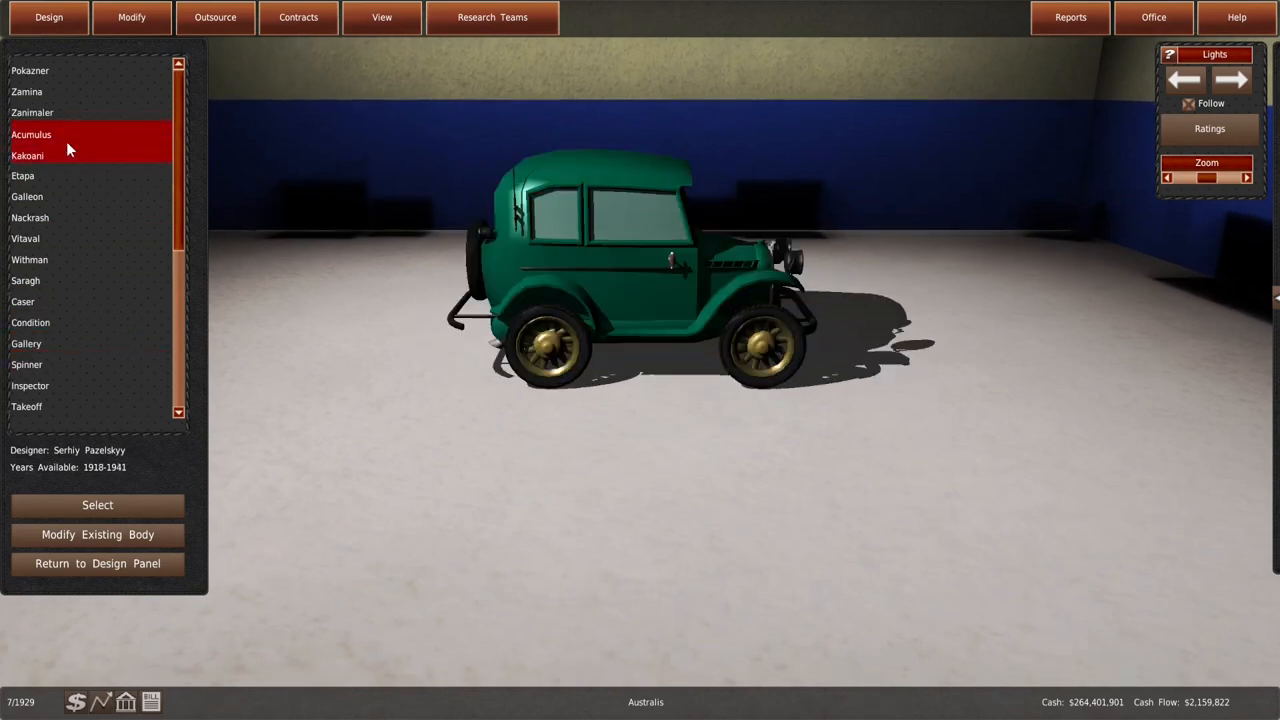
click(148, 508)
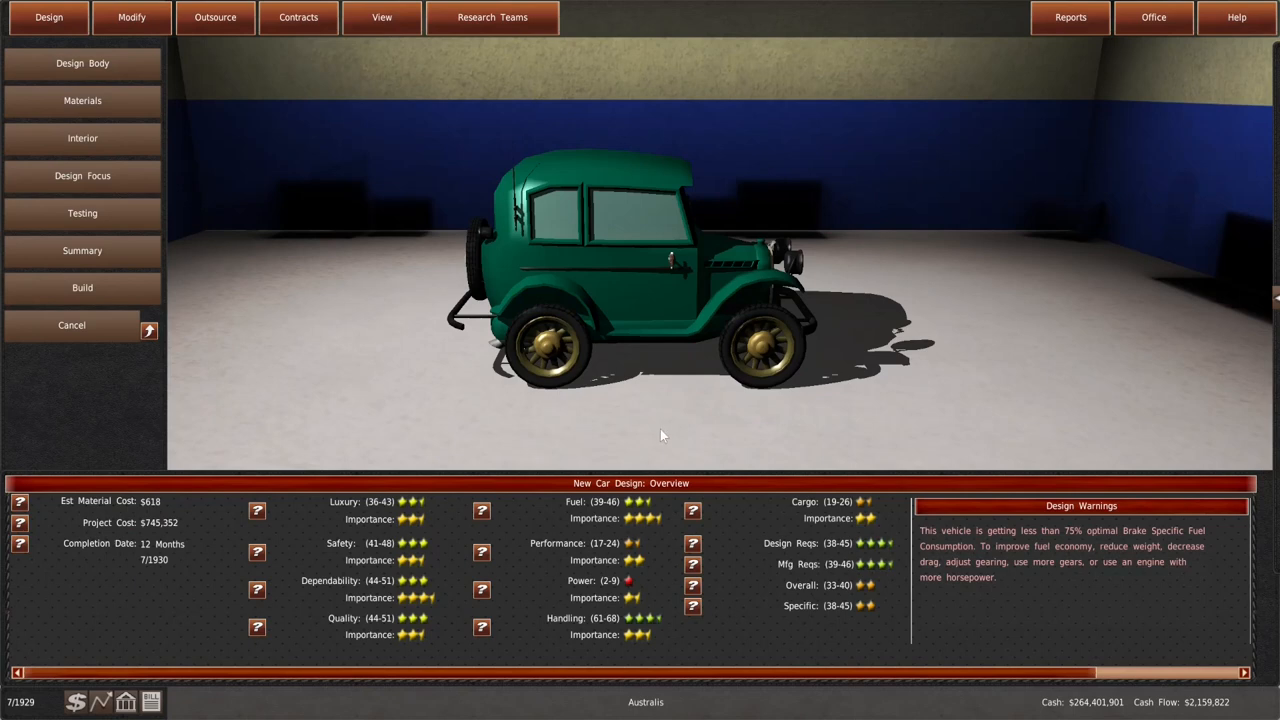
Lower material quality, interior style, innovation and comfort, and the style/luxury design focus
click(73, 120)
click(68, 176)
mouse_move(228, 98)
mouse_down()
mouse_move(203, 101)
mouse_move(204, 213)
mouse_up()
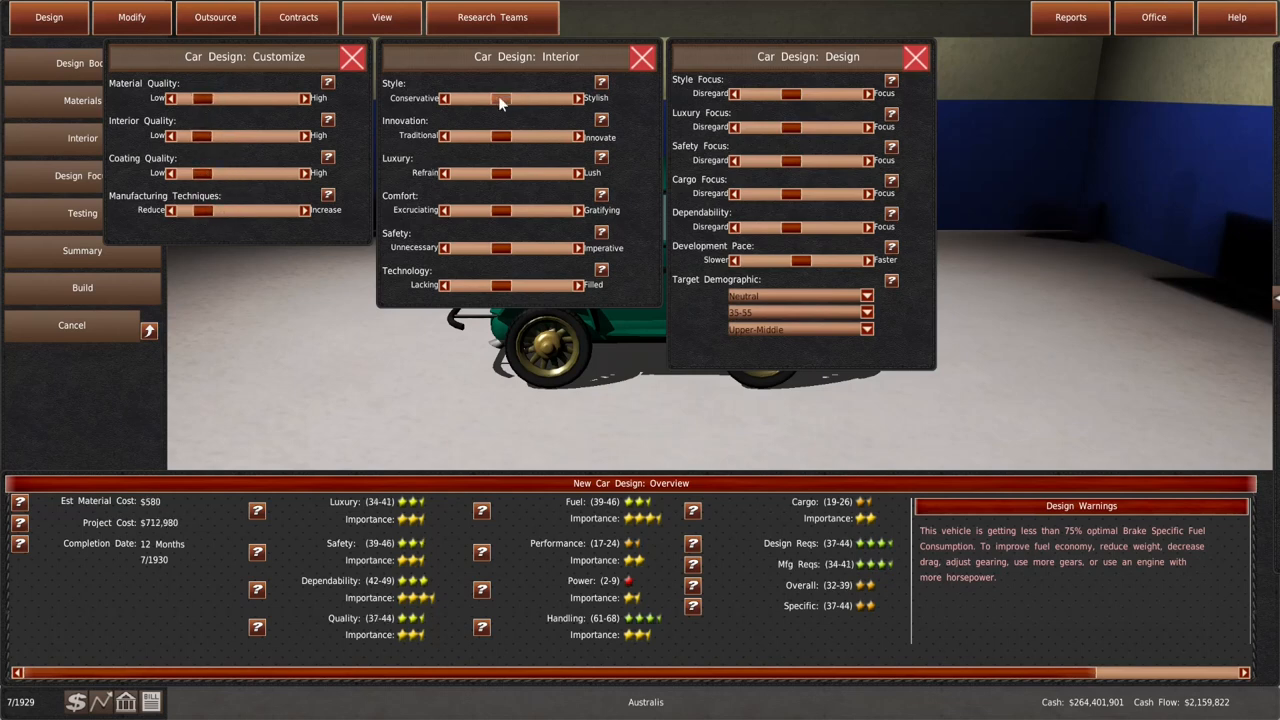
drag(491, 104, 479, 176)
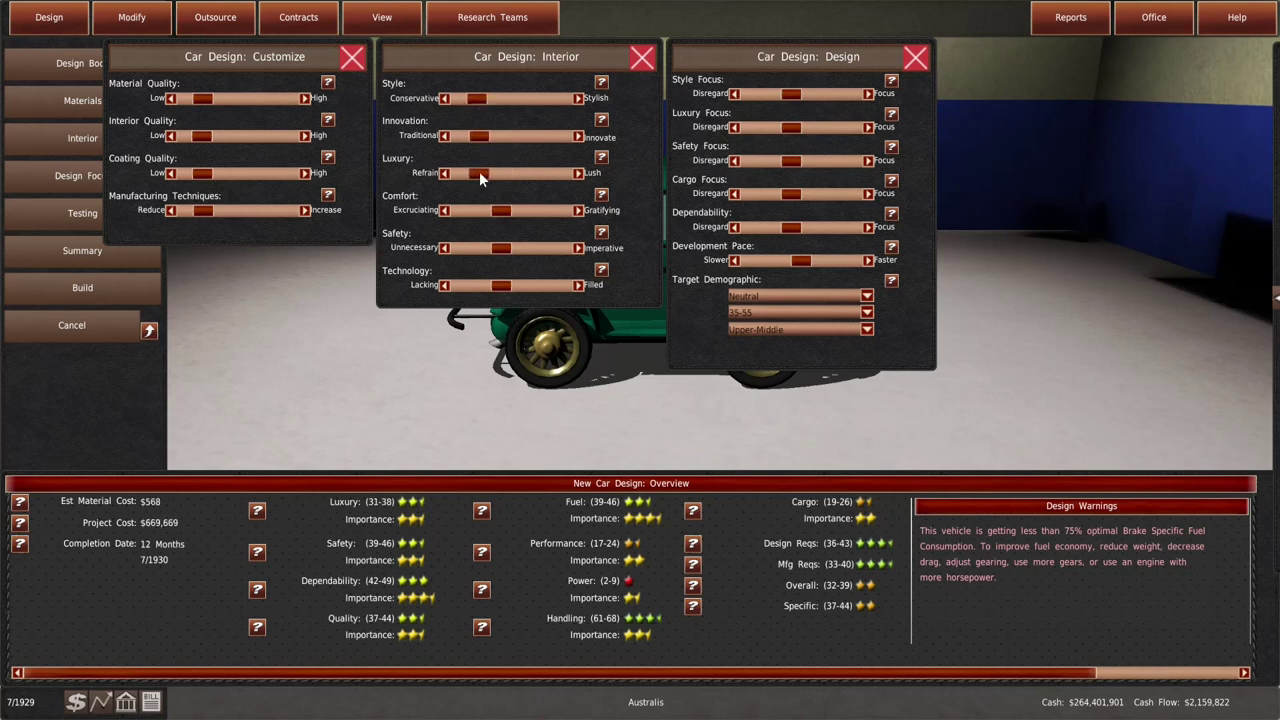
click(65, 222)
mouse_move(500, 211)
mouse_down()
mouse_move(474, 216)
mouse_move(478, 287)
mouse_up()
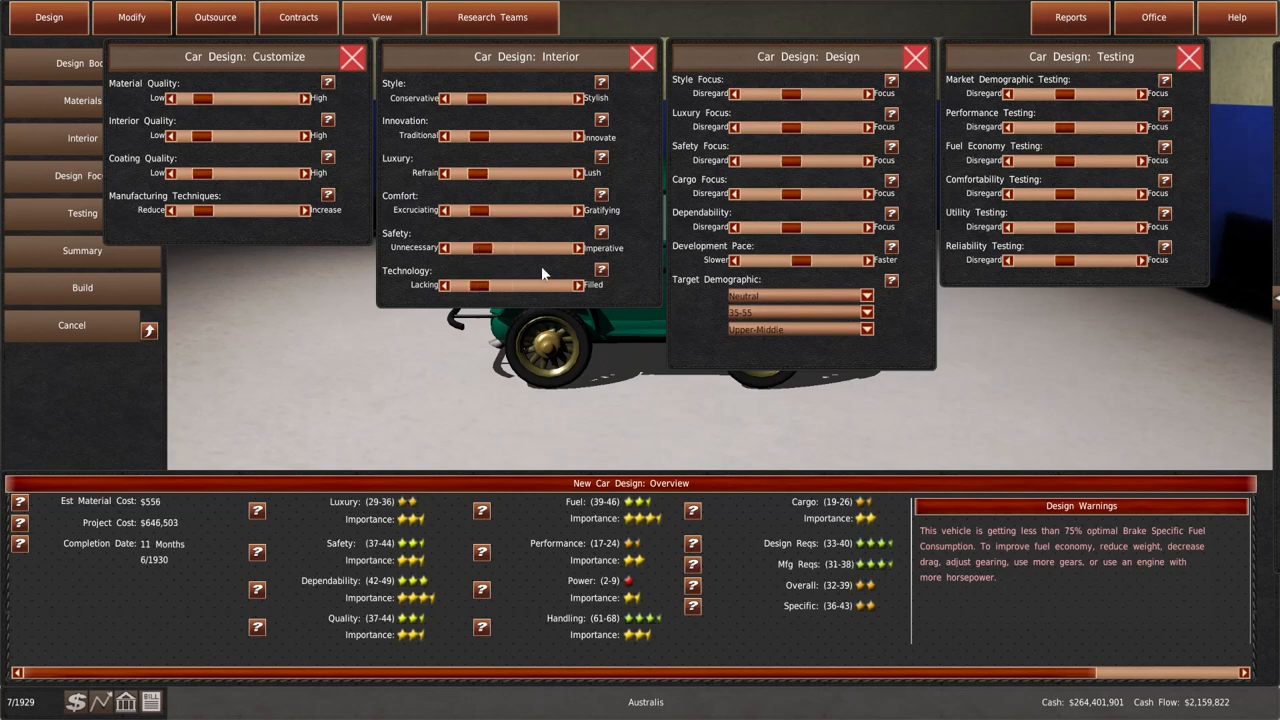
mouse_move(791, 94)
mouse_down()
mouse_move(762, 95)
mouse_move(763, 229)
mouse_up()
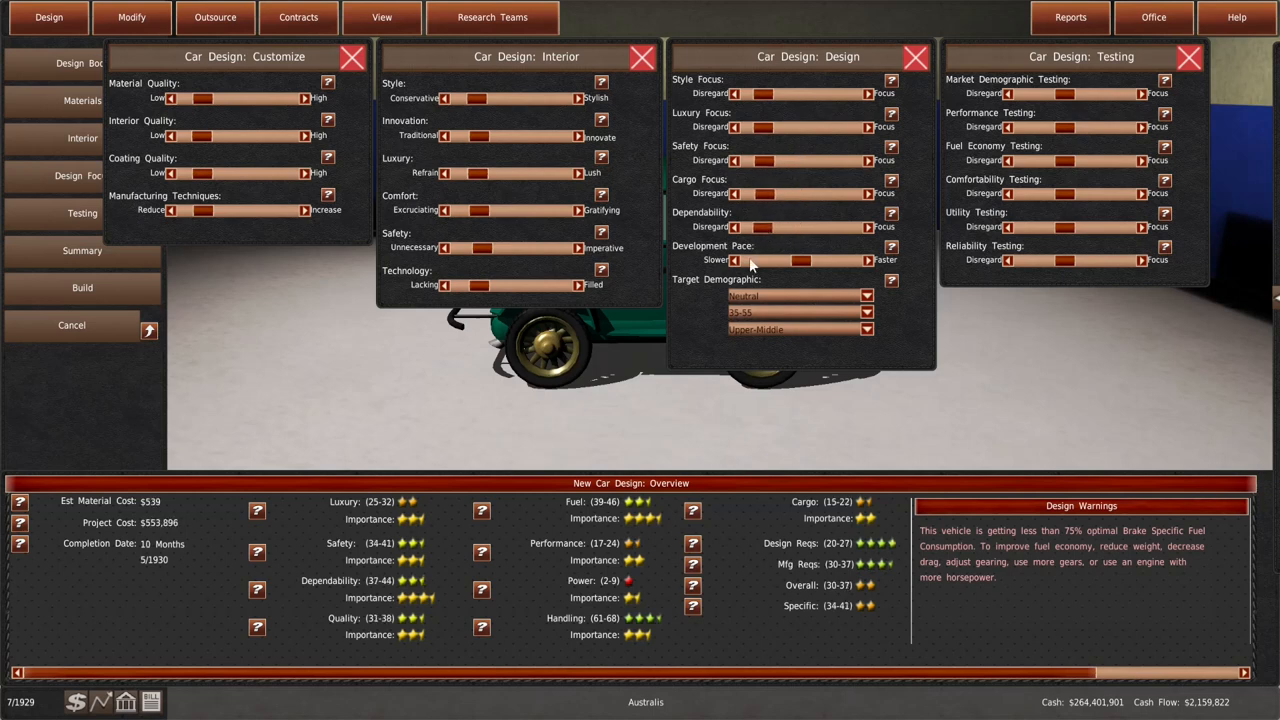
Set the target demographic to male, under 25, lower-middle income
click(758, 296)
click(758, 308)
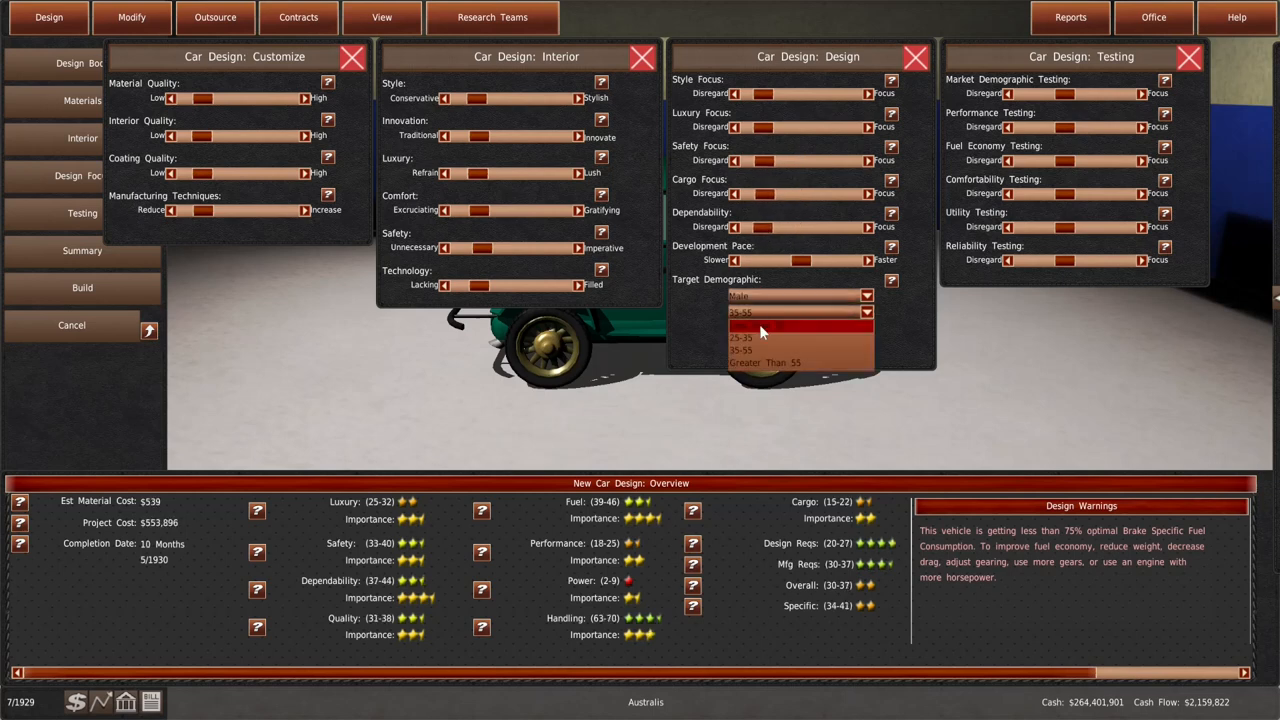
click(759, 325)
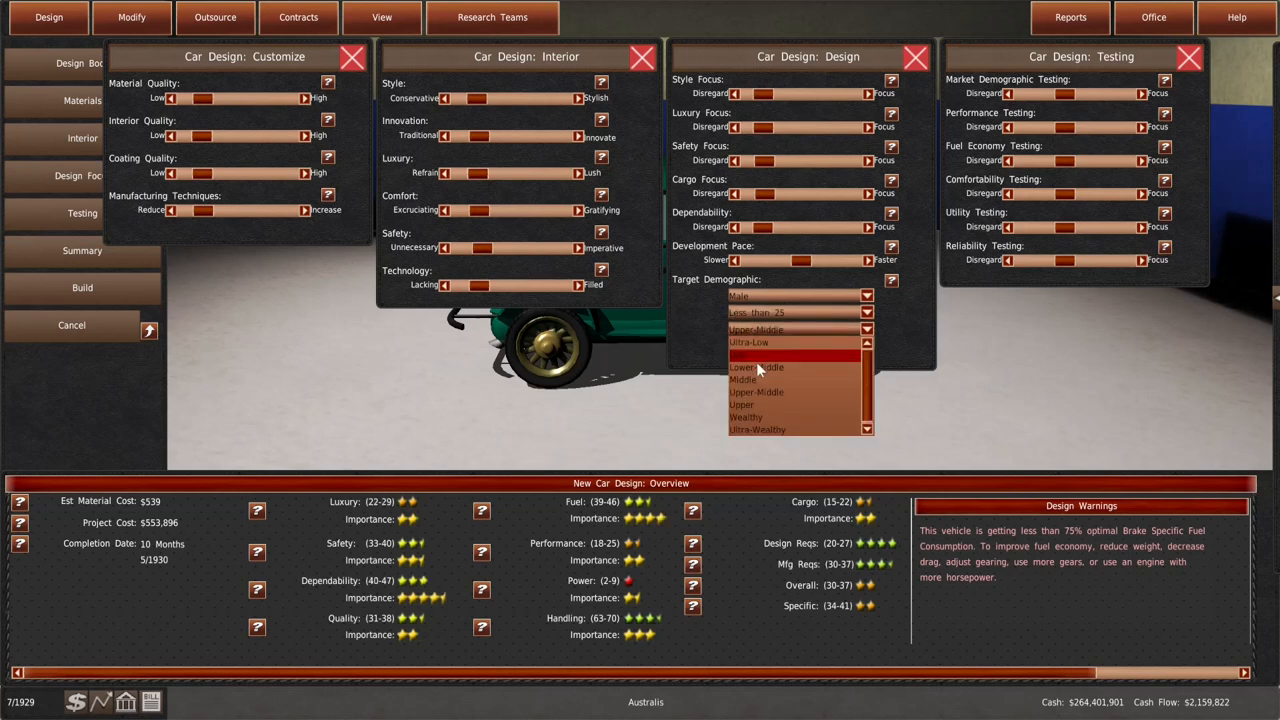
click(758, 373)
click(754, 332)
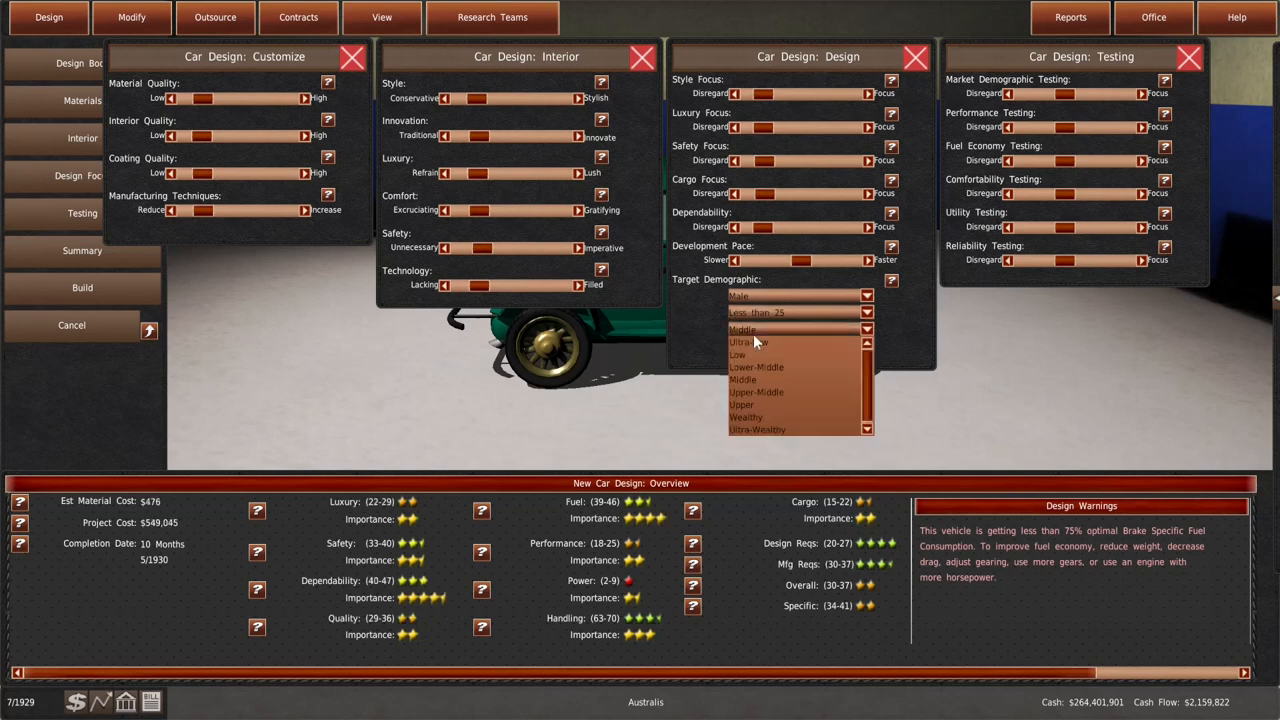
click(754, 367)
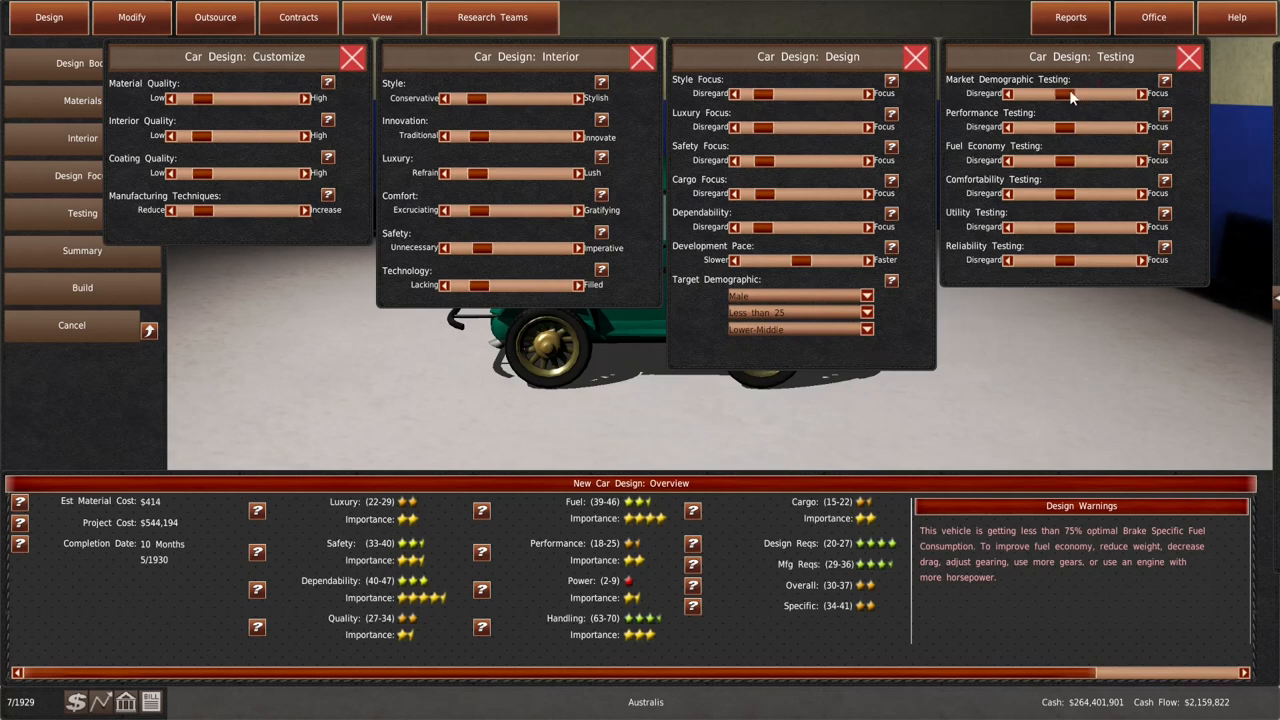
Minimise market and performance testing, raising reliability and utility testing plus dependability and cargo focus
drag(1066, 93, 1012, 95)
mouse_move(1066, 127)
mouse_down()
mouse_move(1040, 128)
mouse_move(1054, 162)
mouse_move(1040, 161)
mouse_move(1040, 261)
mouse_up()
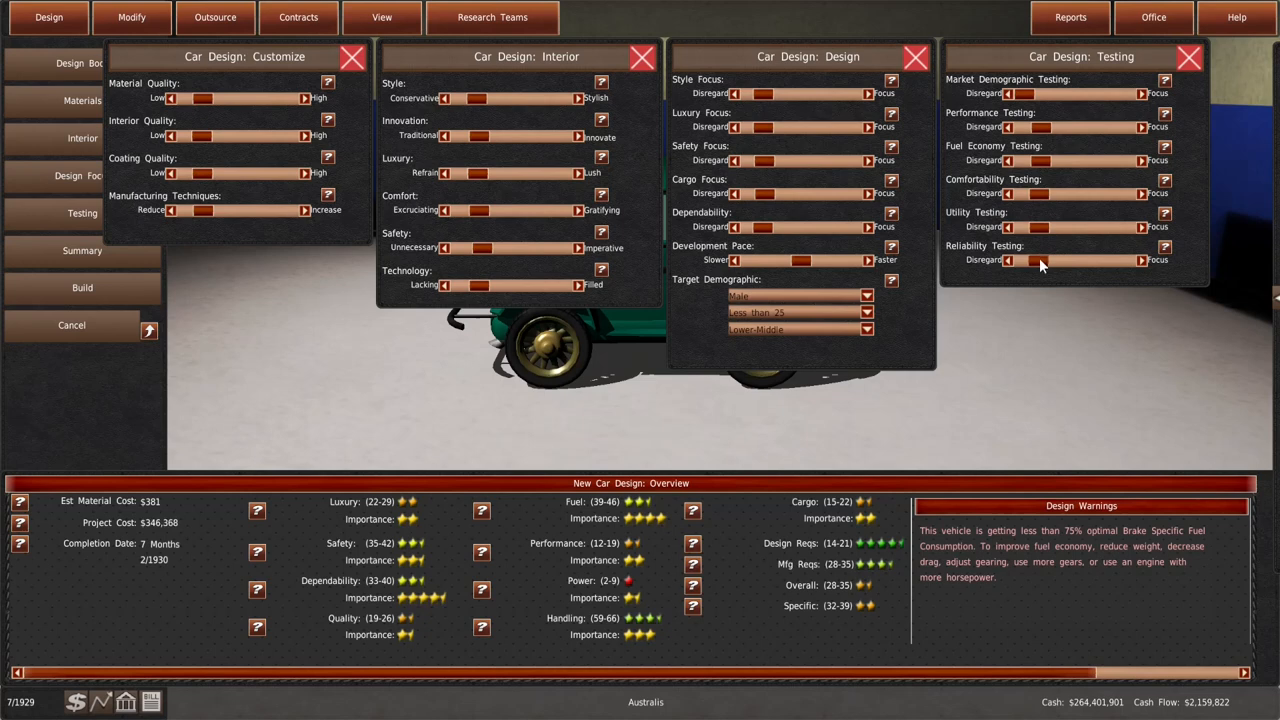
drag(1040, 261, 1078, 261)
drag(765, 228, 828, 237)
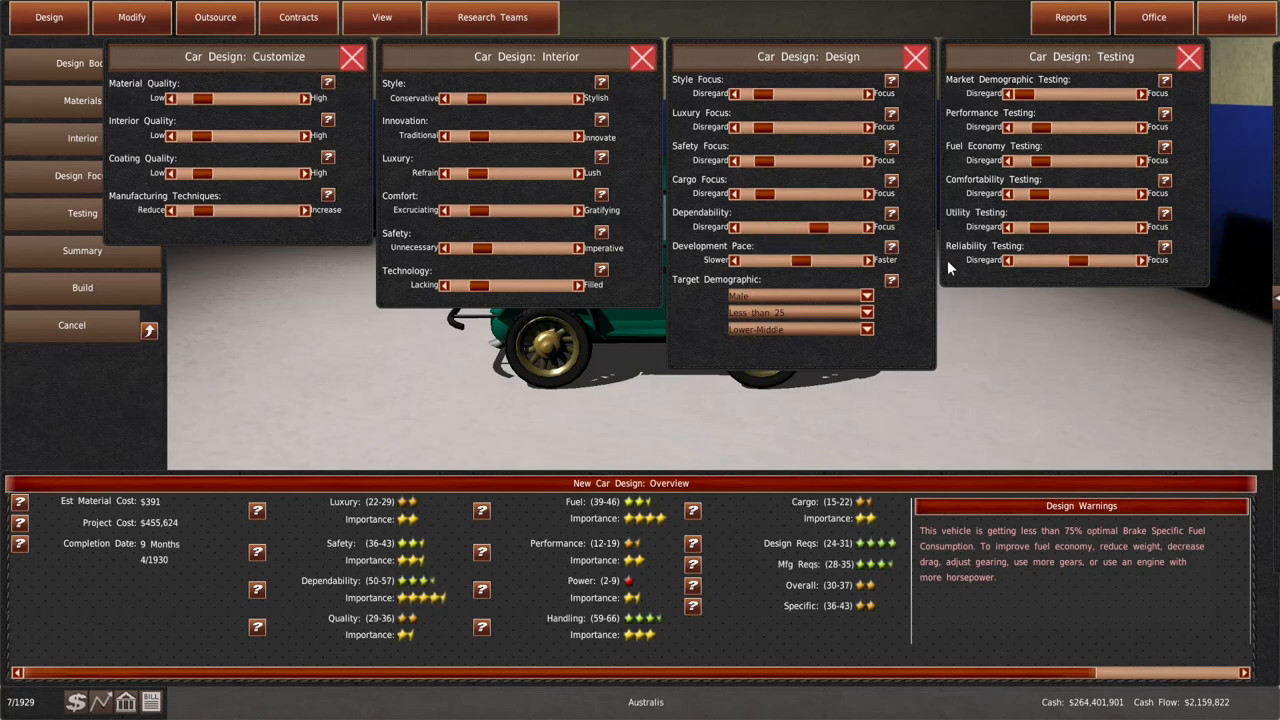
drag(1080, 262, 1092, 263)
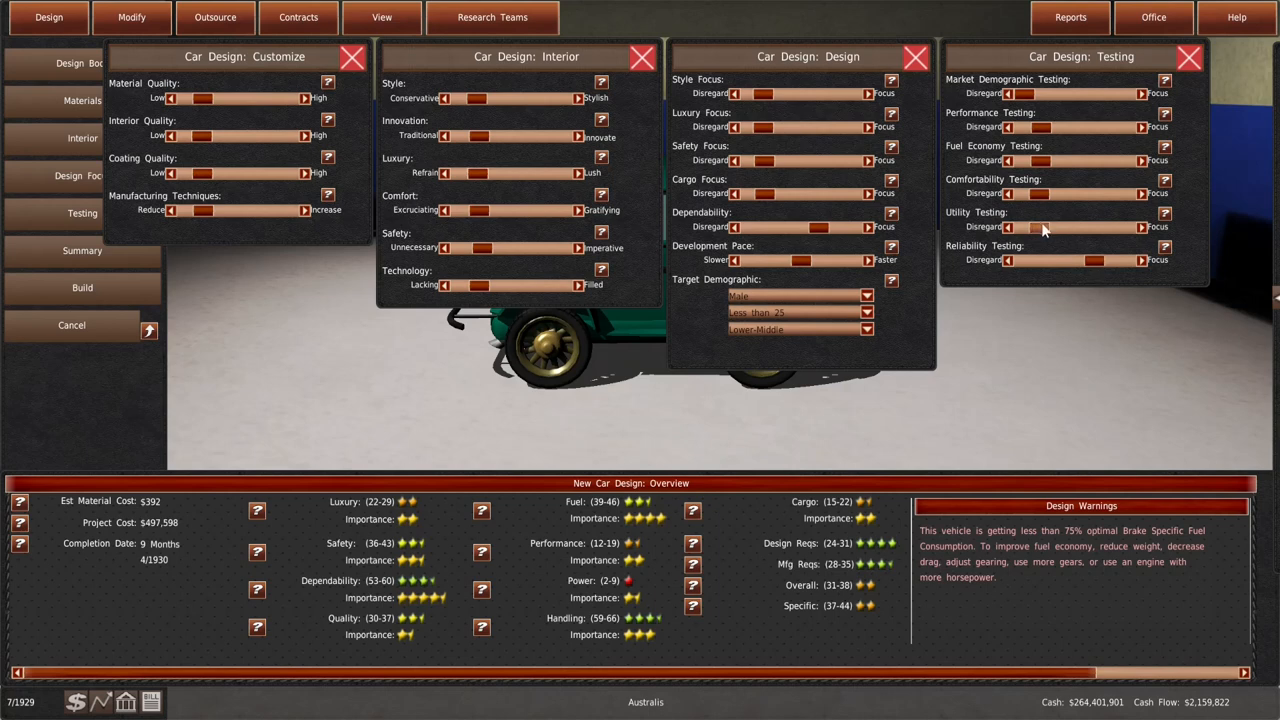
drag(1046, 232, 1068, 229)
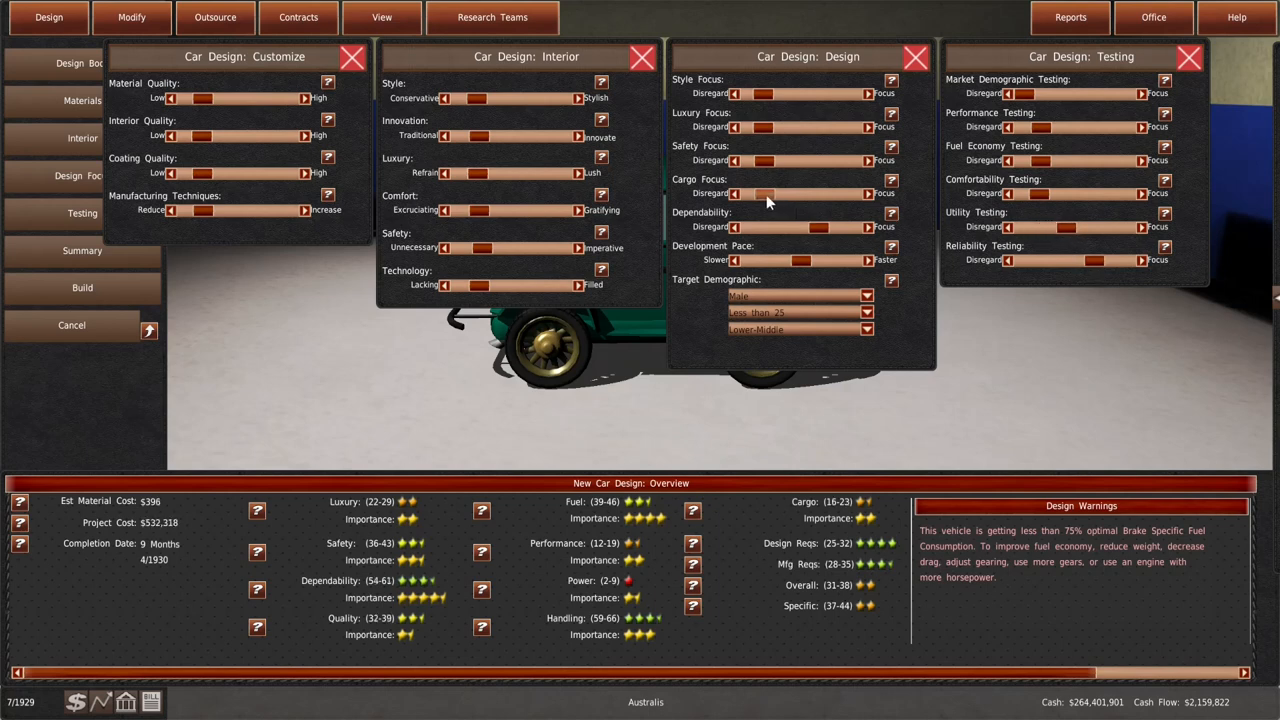
drag(764, 194, 787, 202)
drag(1068, 229, 1080, 230)
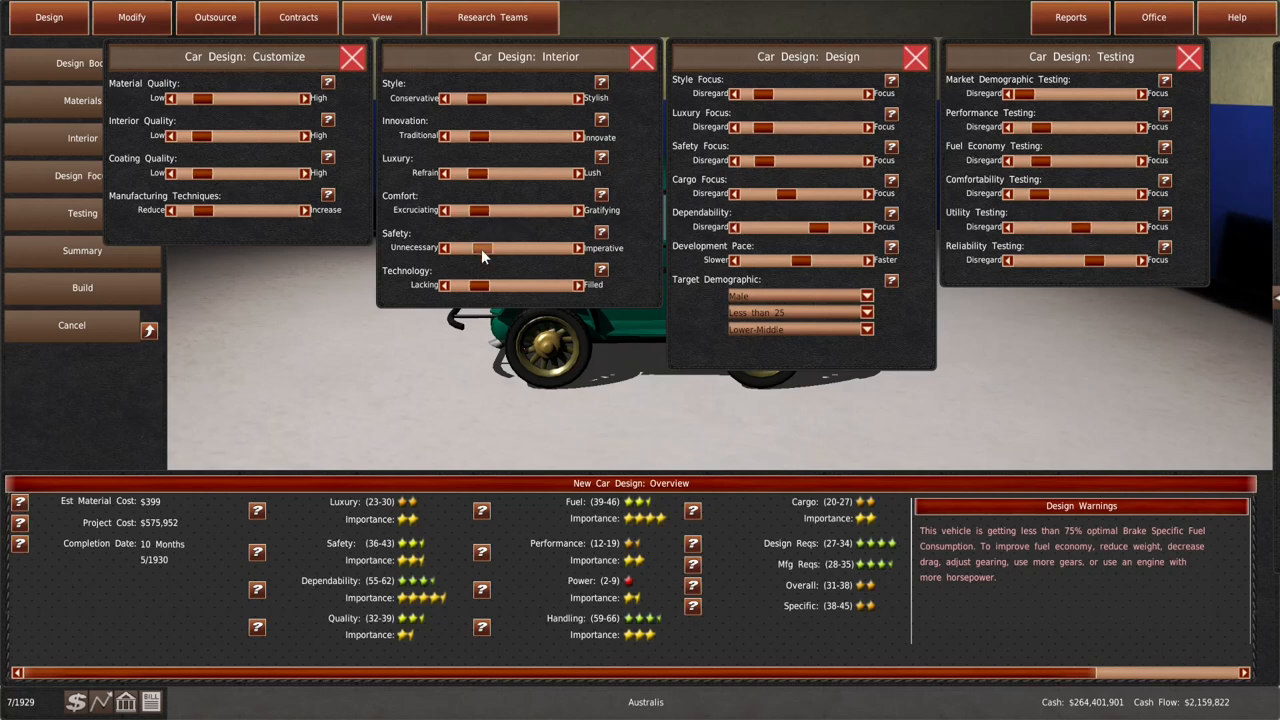
Raise interior safety and safety focus, then fine-tune performance, utility testing, pace and dependability
drag(483, 248, 508, 251)
drag(762, 162, 798, 168)
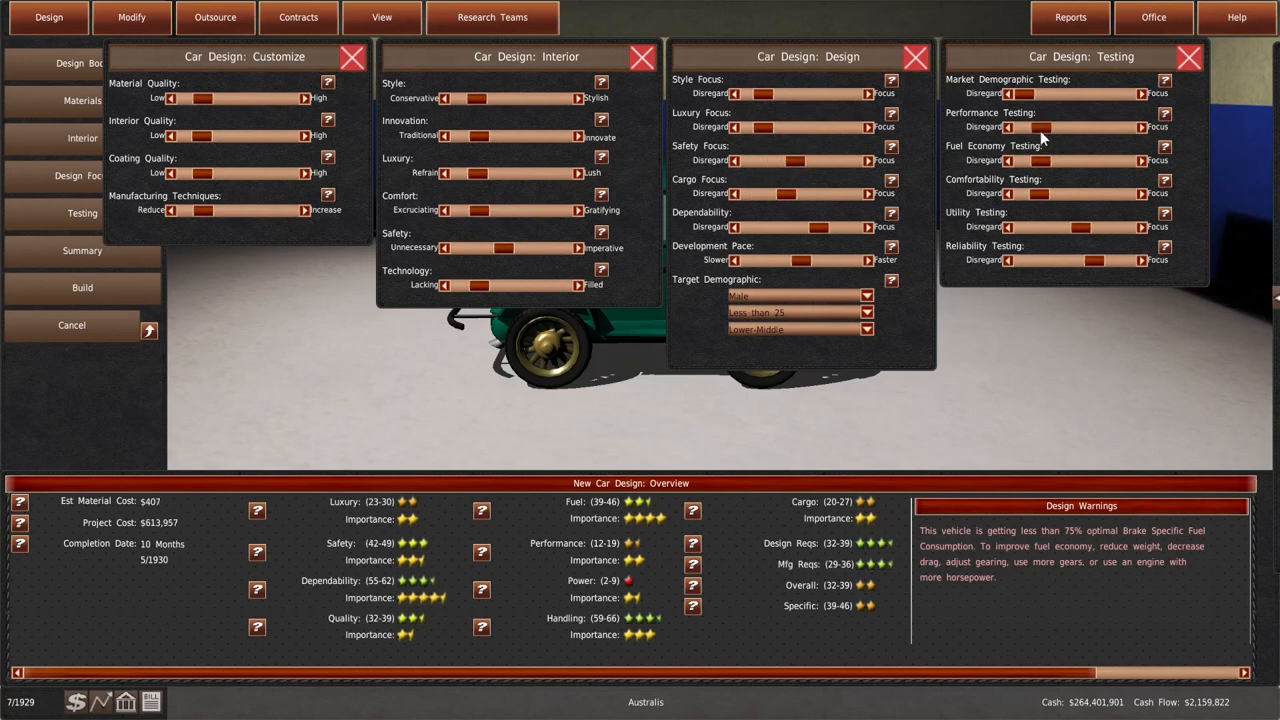
drag(1042, 128, 1085, 136)
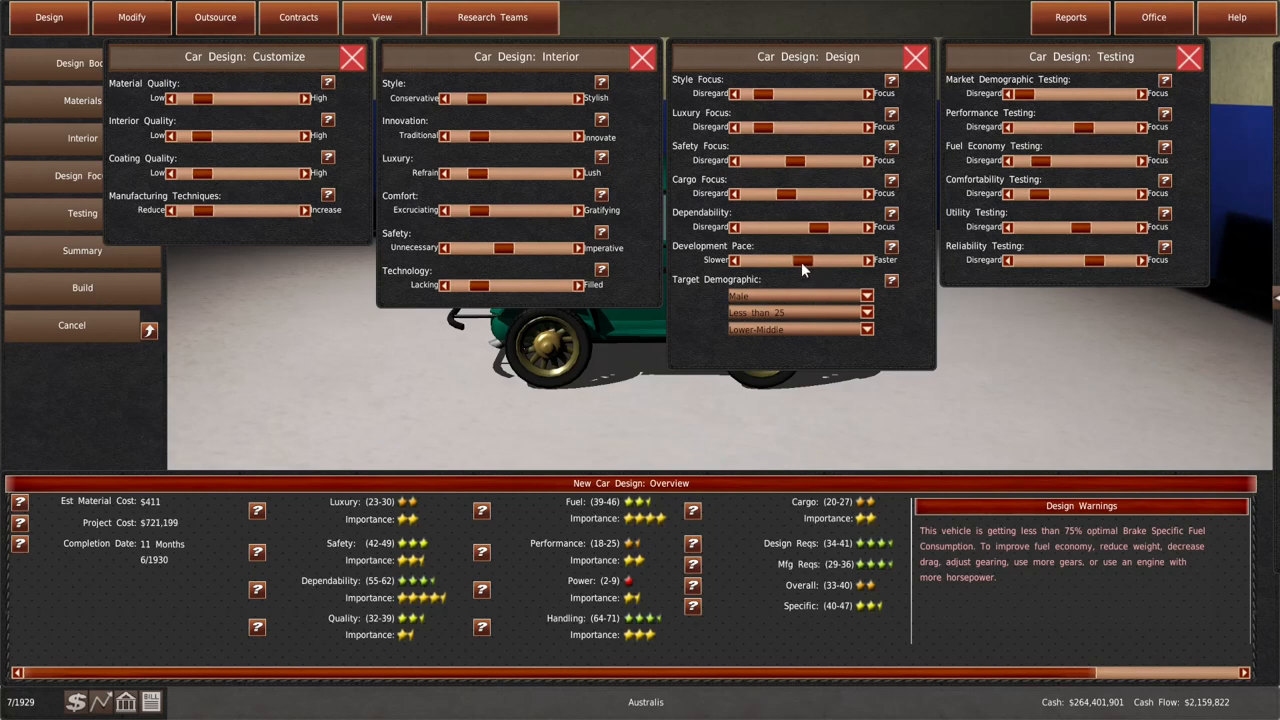
drag(801, 264, 799, 266)
drag(1087, 130, 1048, 132)
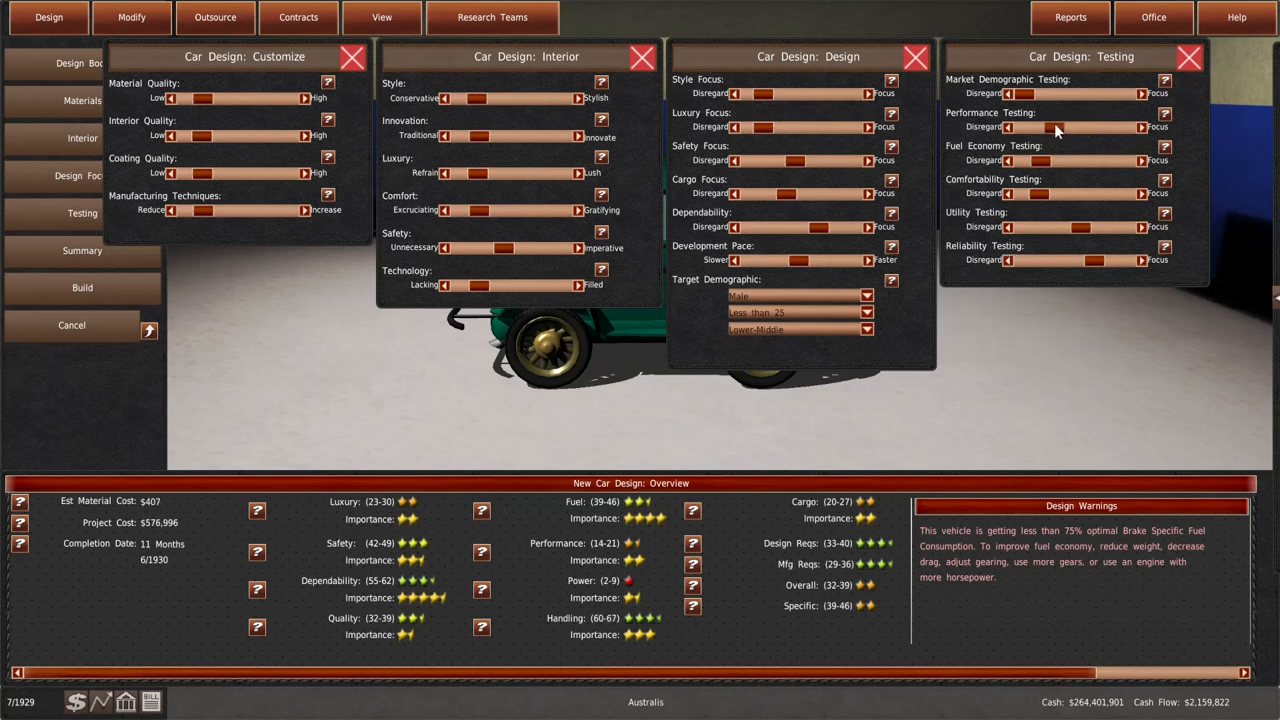
drag(1048, 132, 1090, 137)
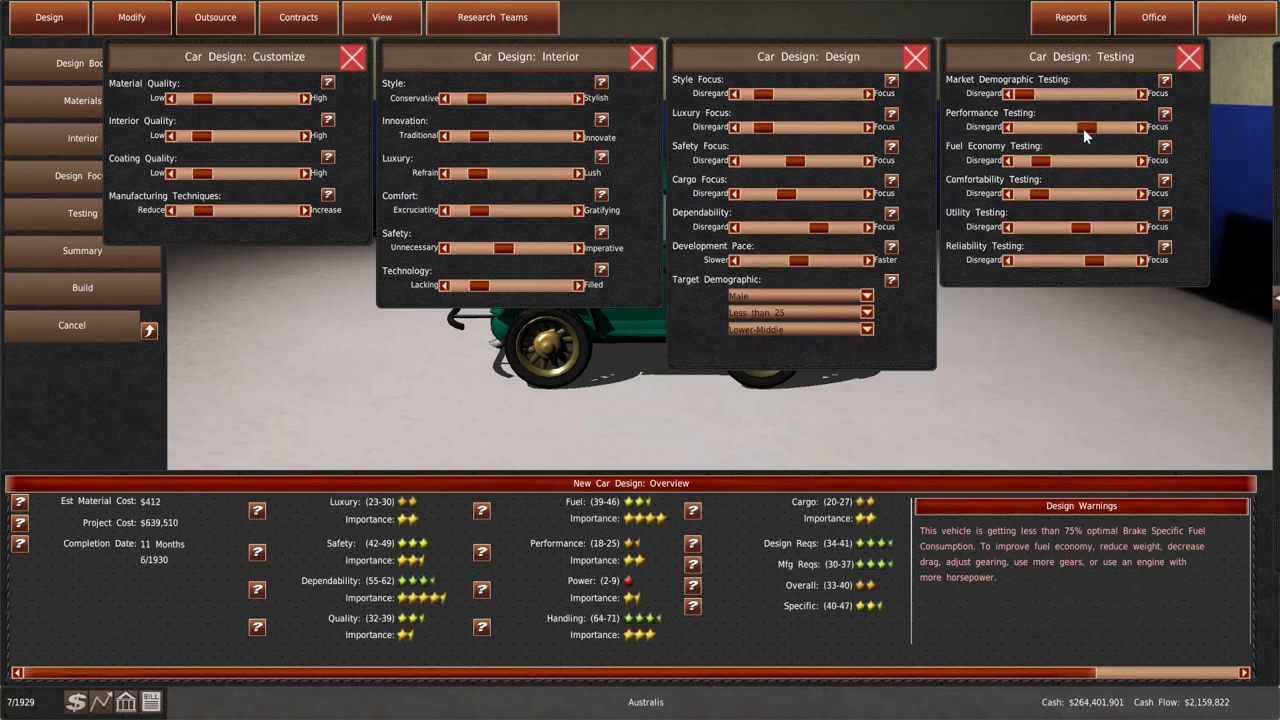
mouse_move(1080, 228)
mouse_down()
mouse_move(1056, 235)
mouse_move(1086, 237)
mouse_up()
mouse_move(821, 232)
mouse_down()
mouse_move(790, 233)
mouse_move(824, 233)
mouse_up()
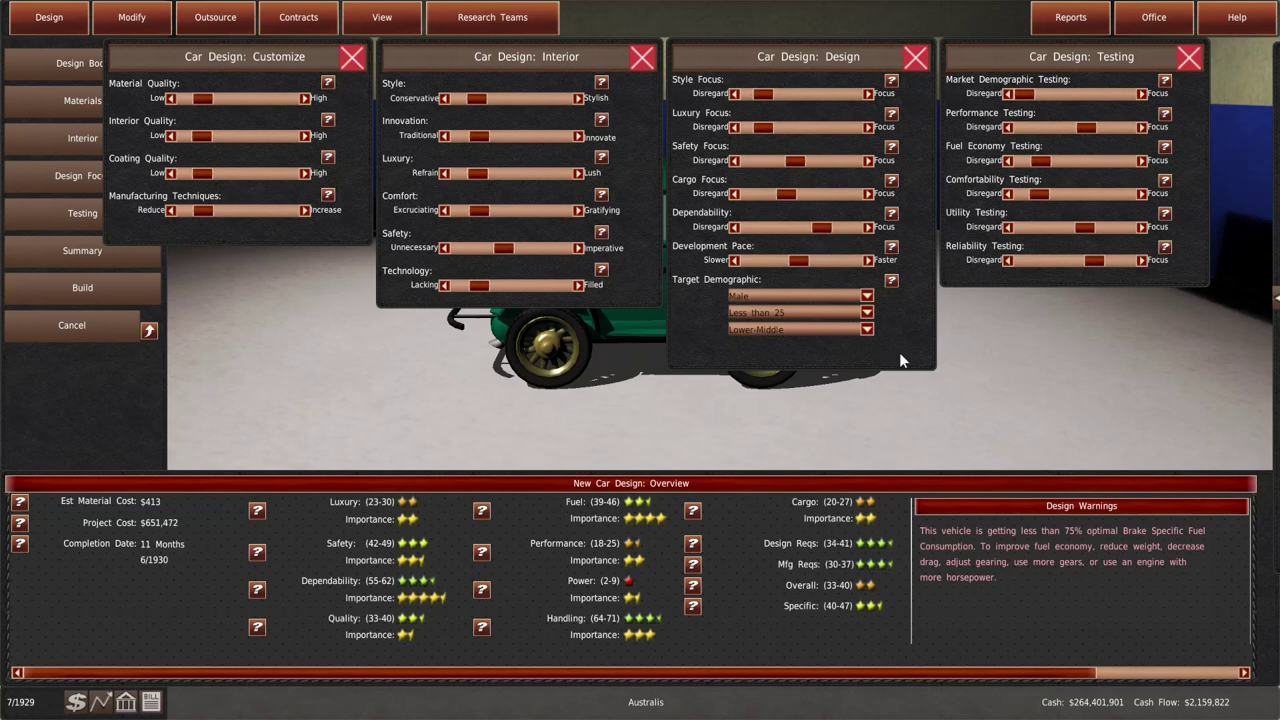
click(1135, 680)
click(1132, 544)
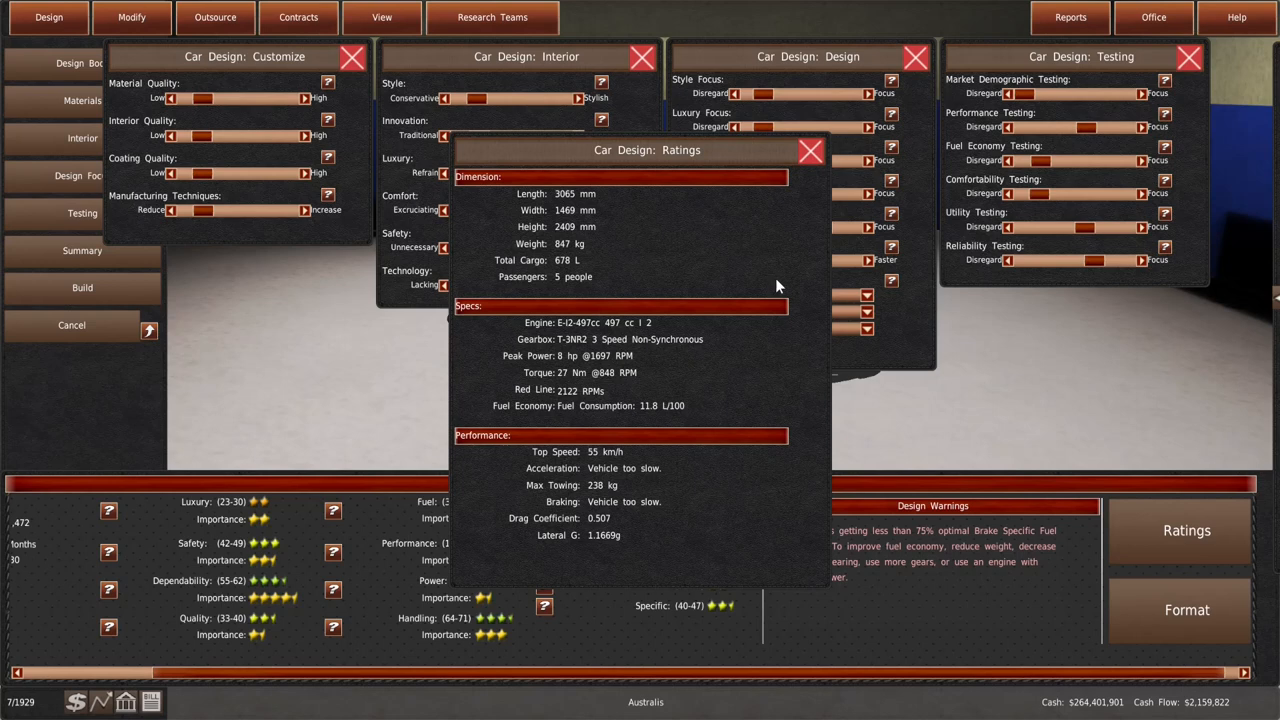
click(810, 151)
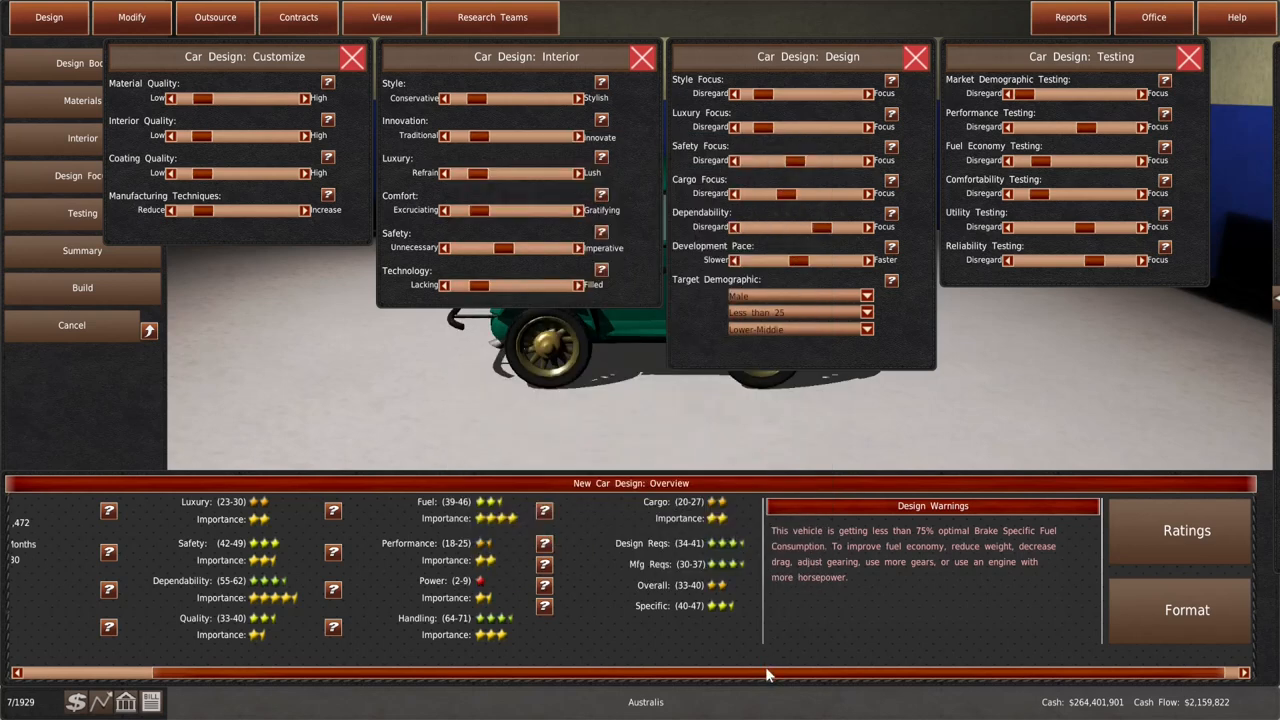
drag(766, 668, 510, 655)
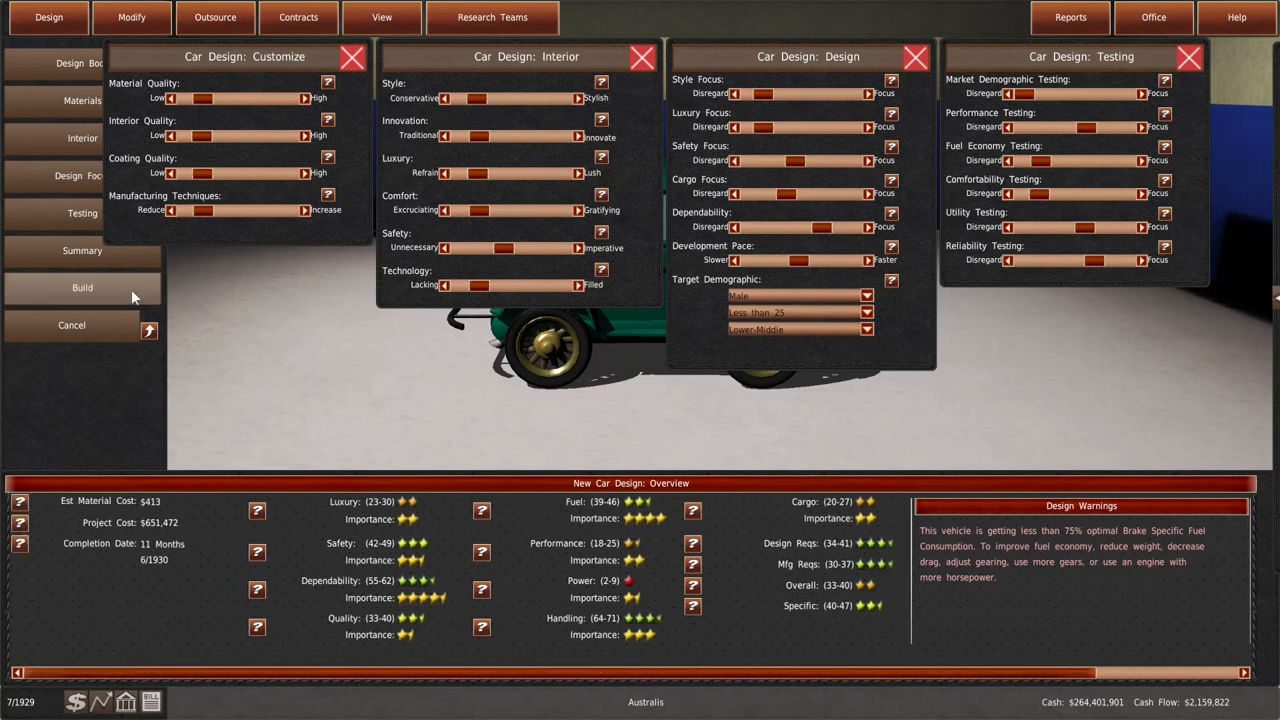
click(1086, 675)
click(1150, 515)
click(810, 151)
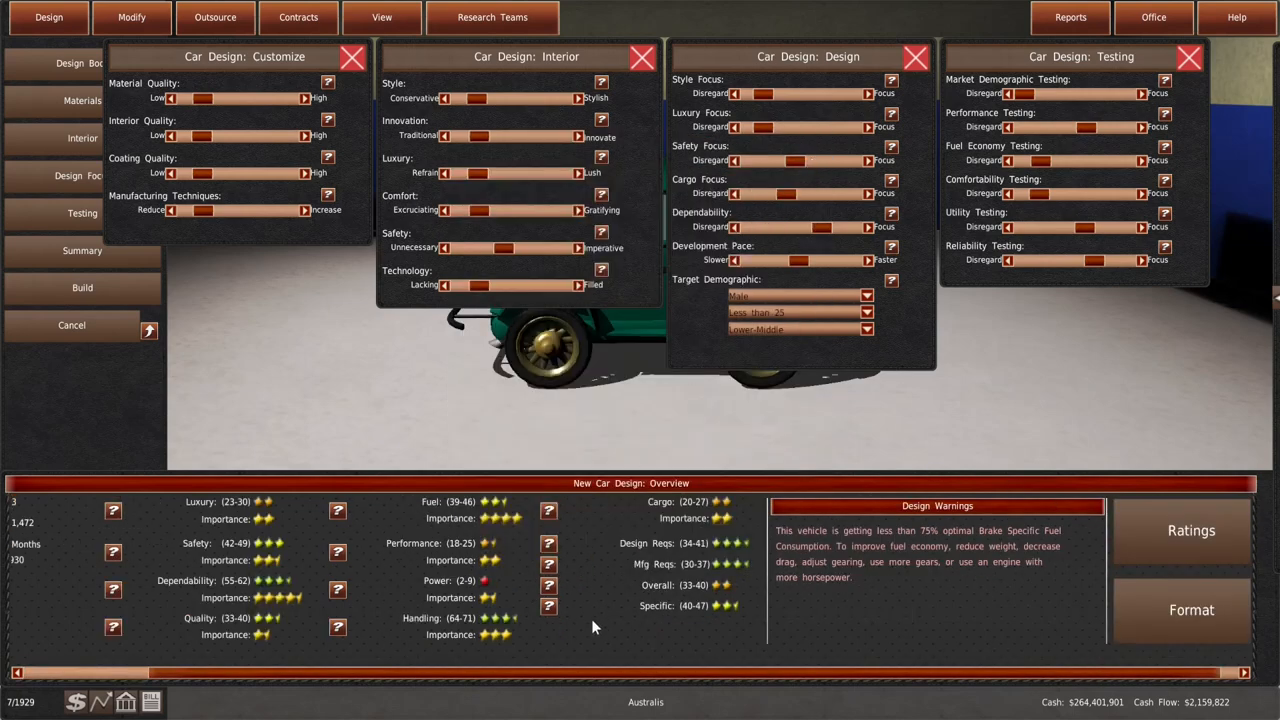
drag(571, 672, 368, 417)
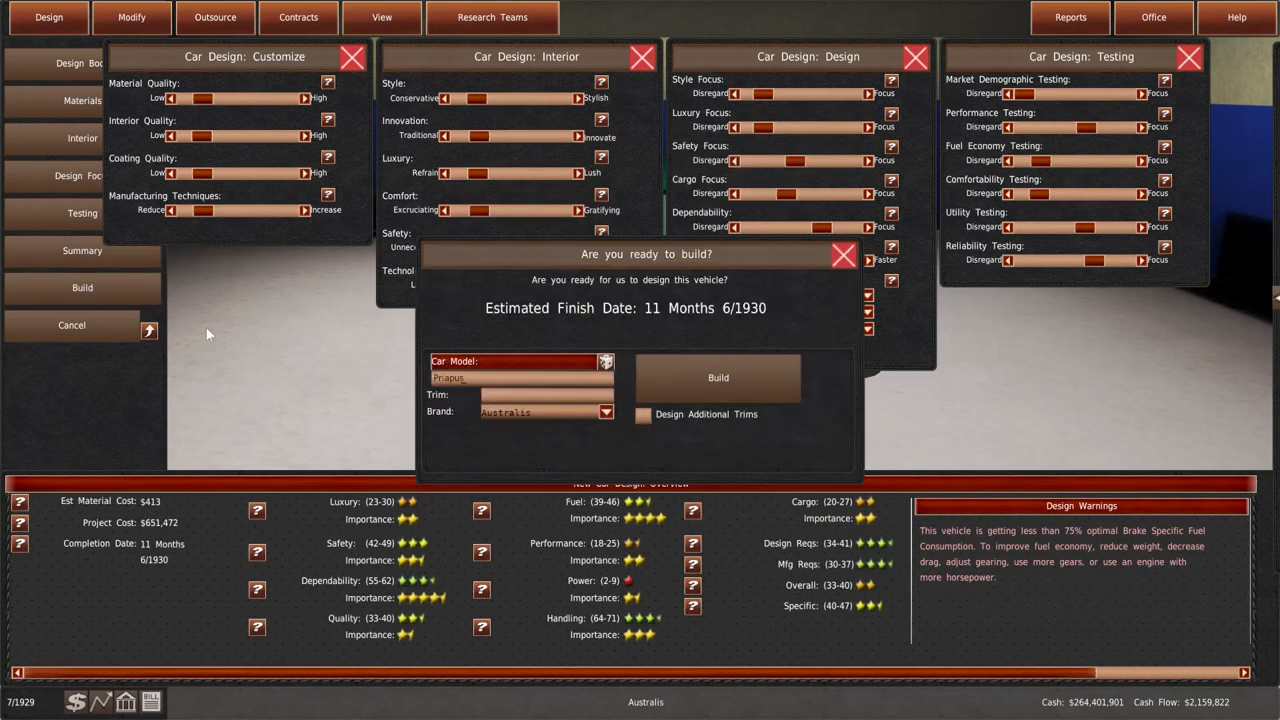
Clear the old model name, attempt to build and dismiss the name-in-use warning
key(BackSpace)
key(BackSpace)
key(BackSpace)
text(ght)
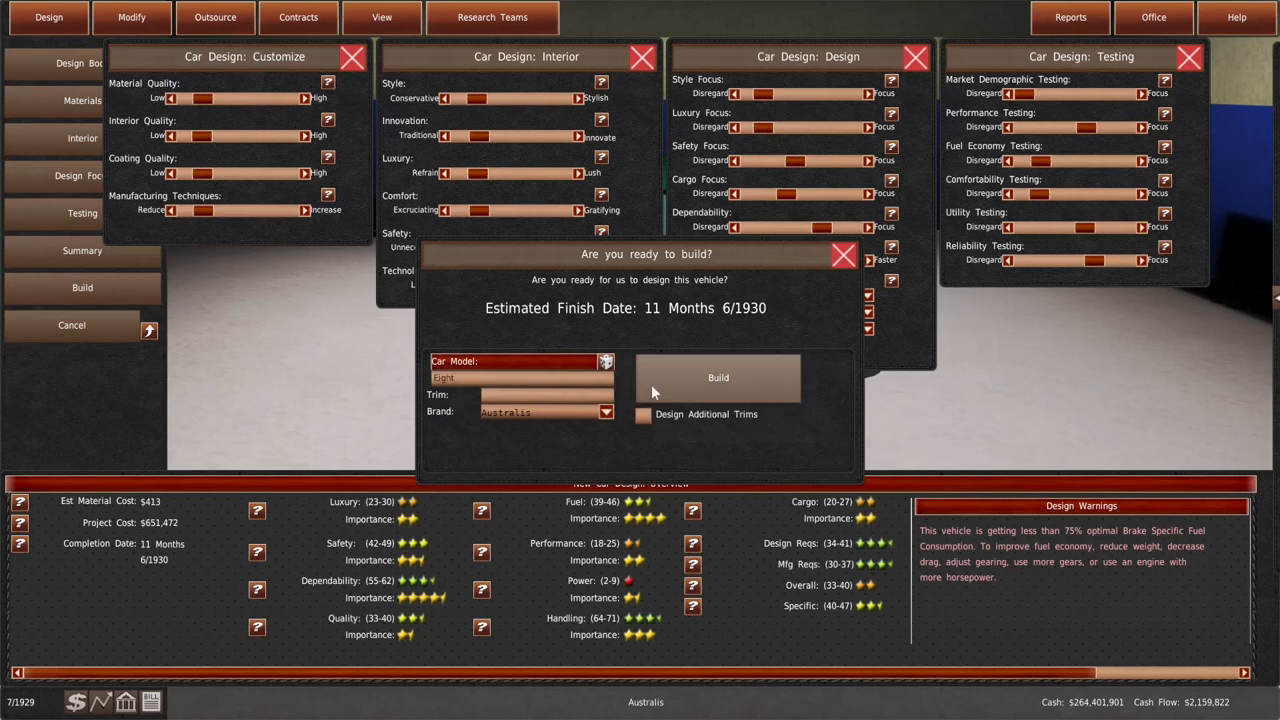
click(651, 385)
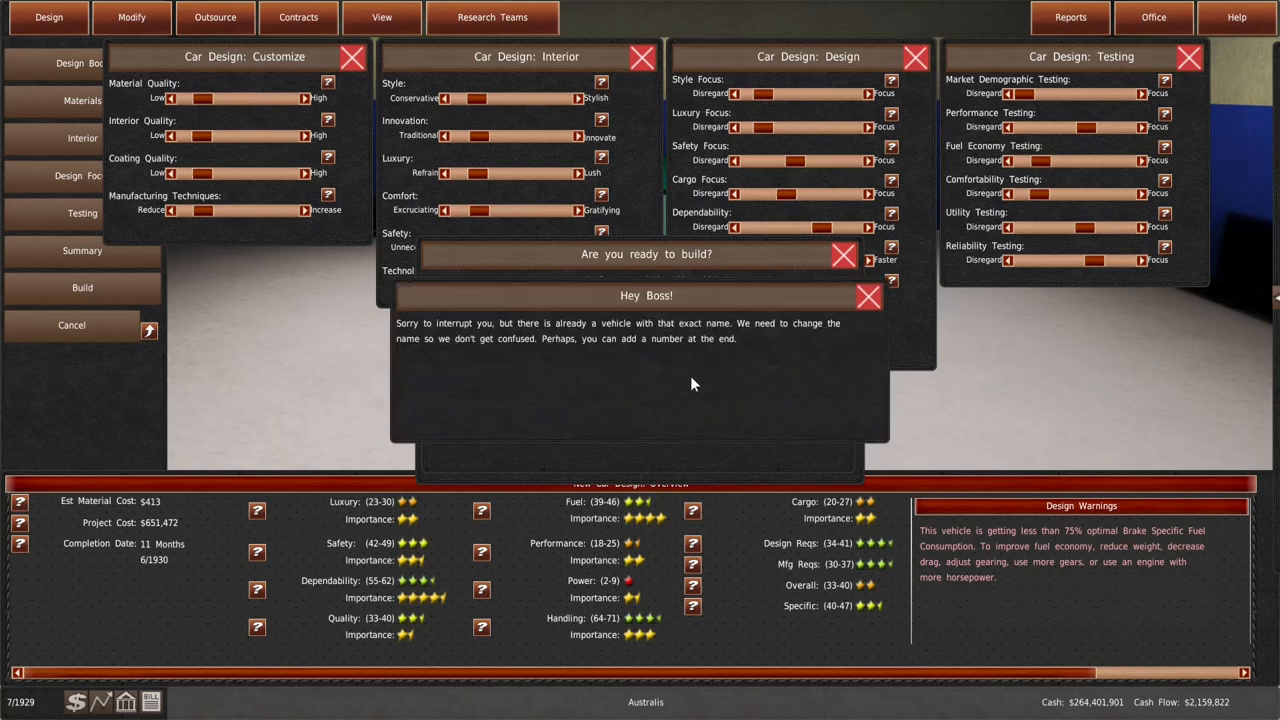
click(678, 312)
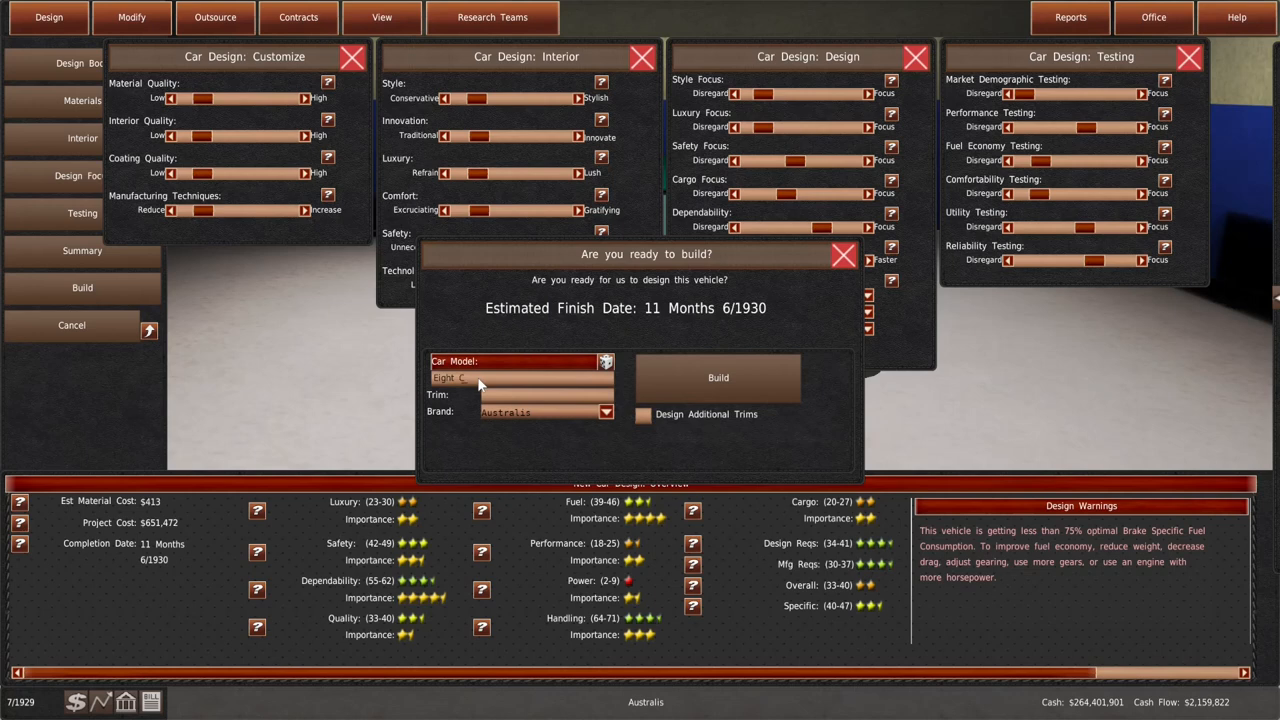
text(ompact)
Build the Eight Compact design, return to the office and end the turn into 8/1929
click(670, 379)
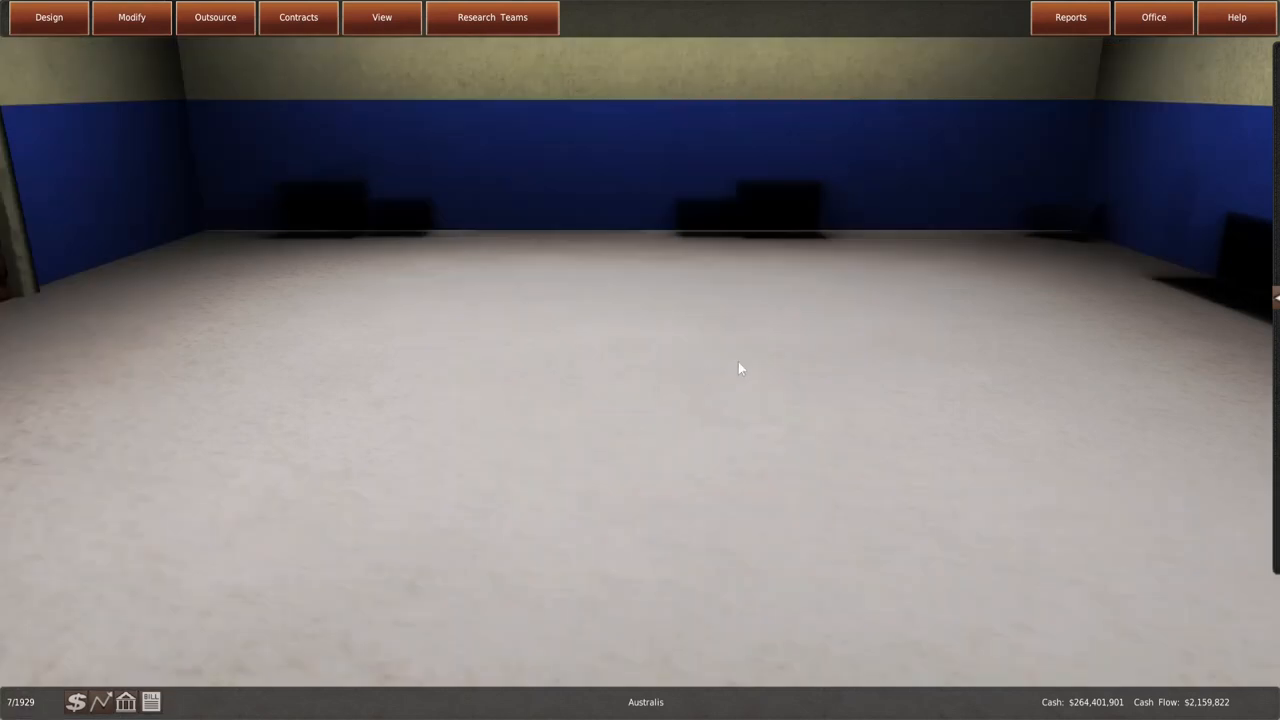
click(1143, 30)
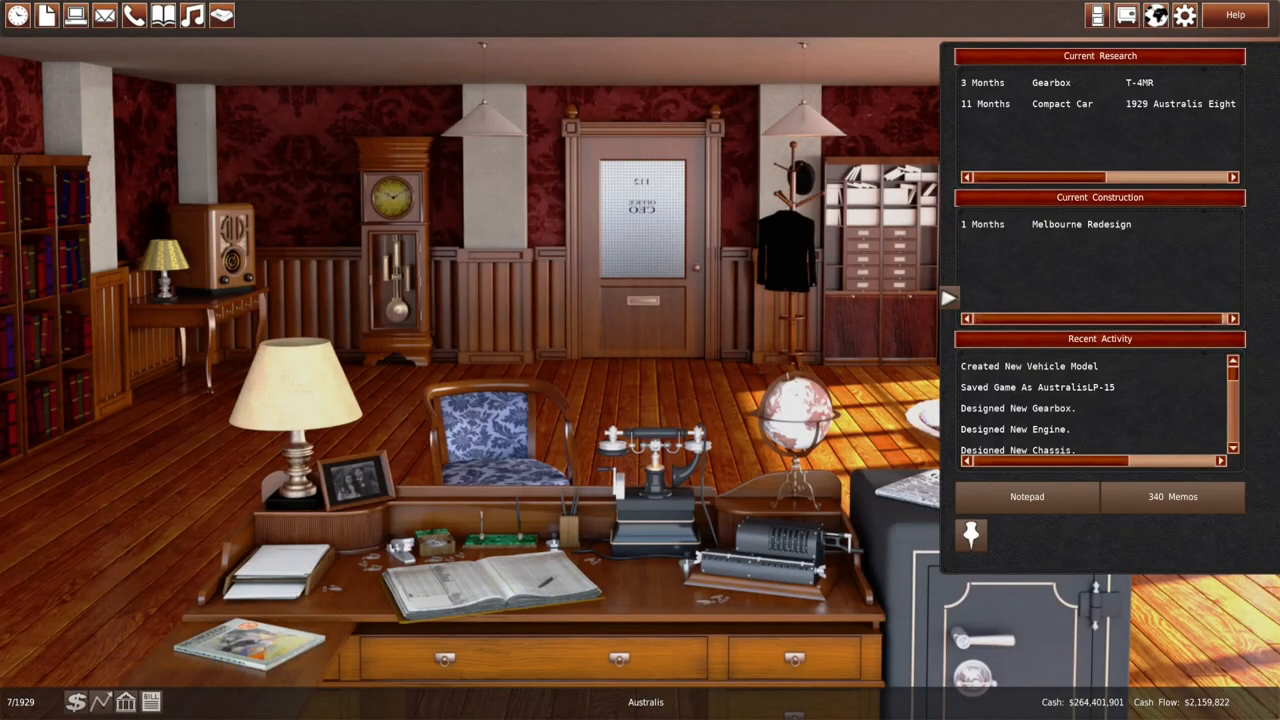
click(948, 297)
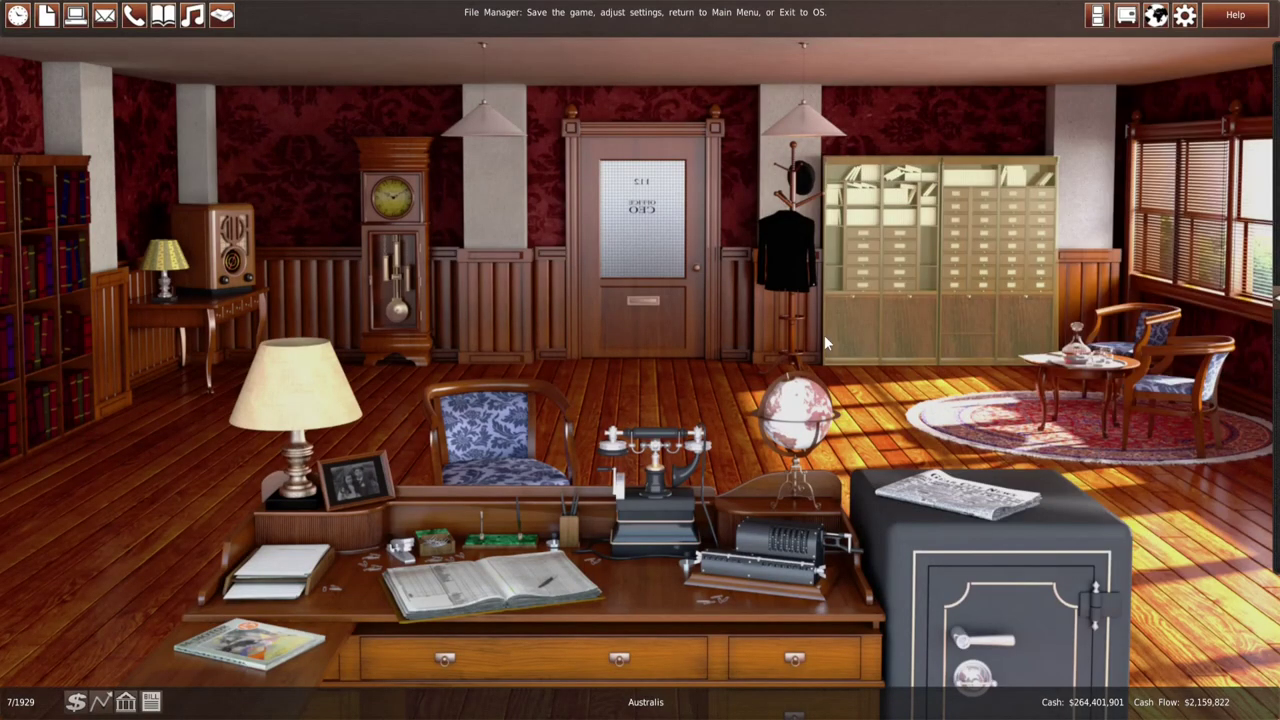
click(389, 282)
click(534, 372)
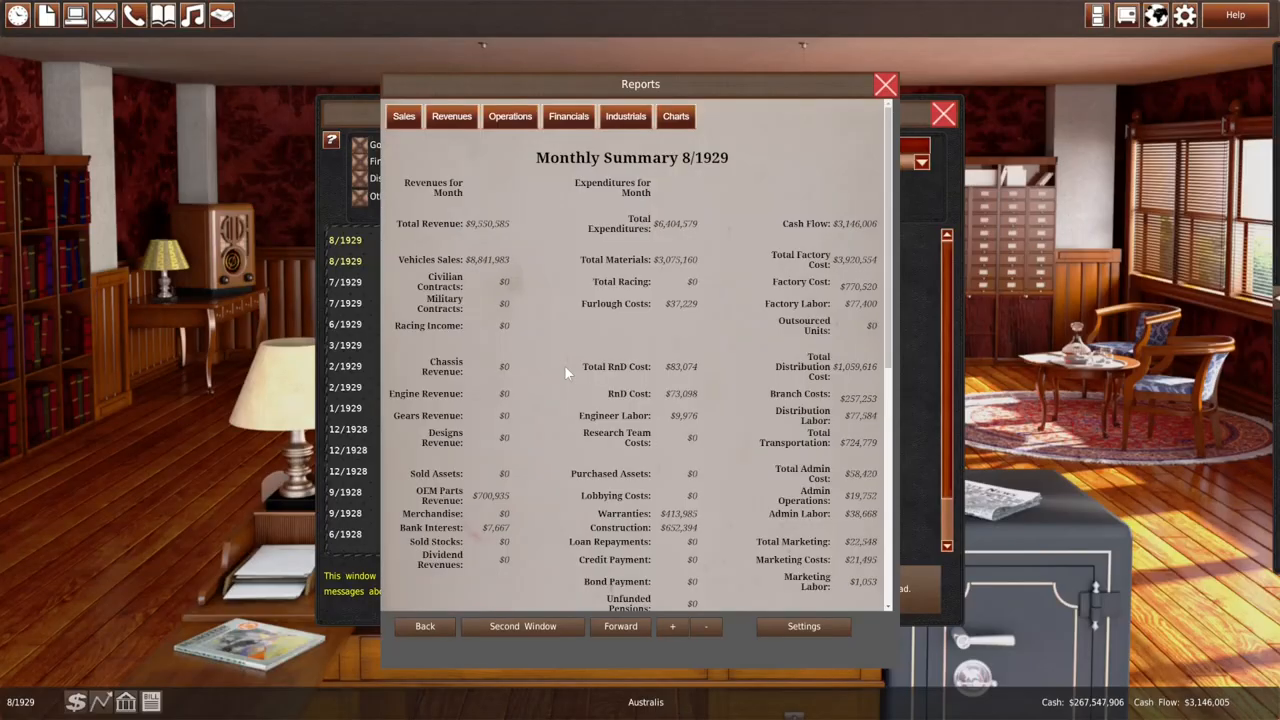
scroll(565, 375, down, 2)
scroll(566, 384, down, 2)
Read the Production Unoptimized and Reconstruction Completed memos, then show branch pricing in the mega controller
click(360, 261)
click(398, 240)
click(943, 113)
scroll(722, 293, down, 2)
scroll(722, 293, down, 2)
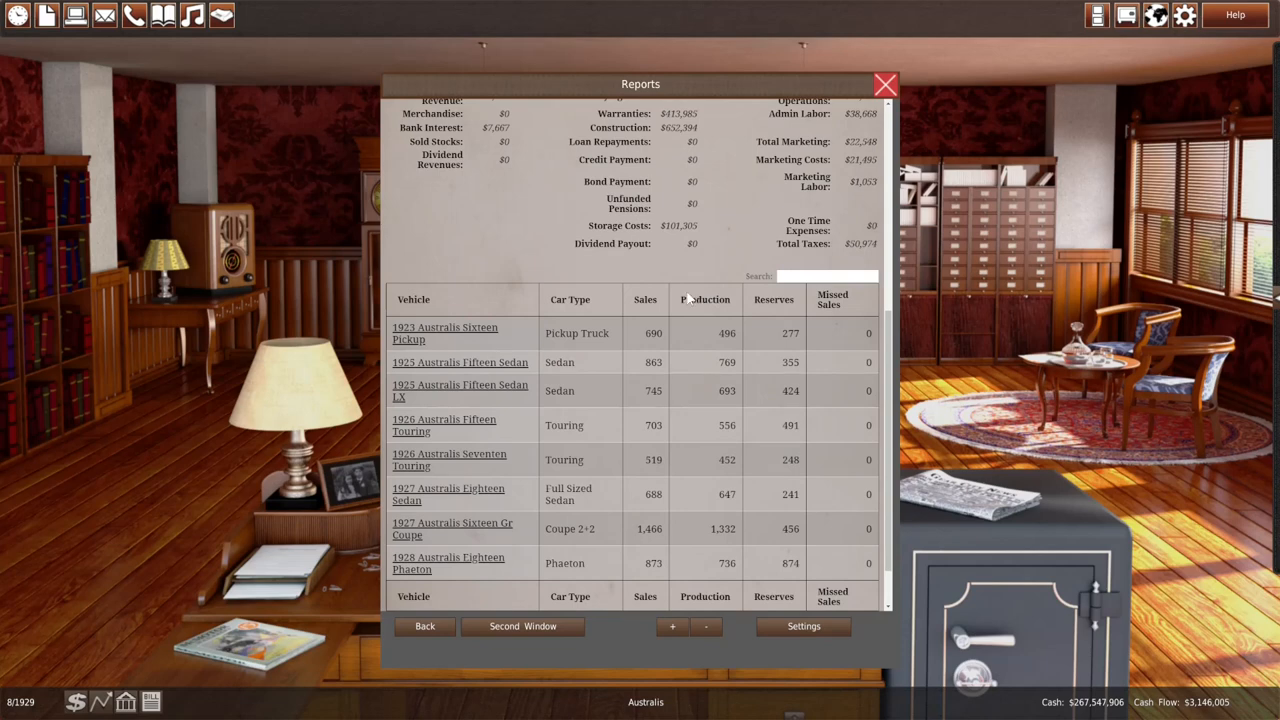
click(76, 16)
click(350, 286)
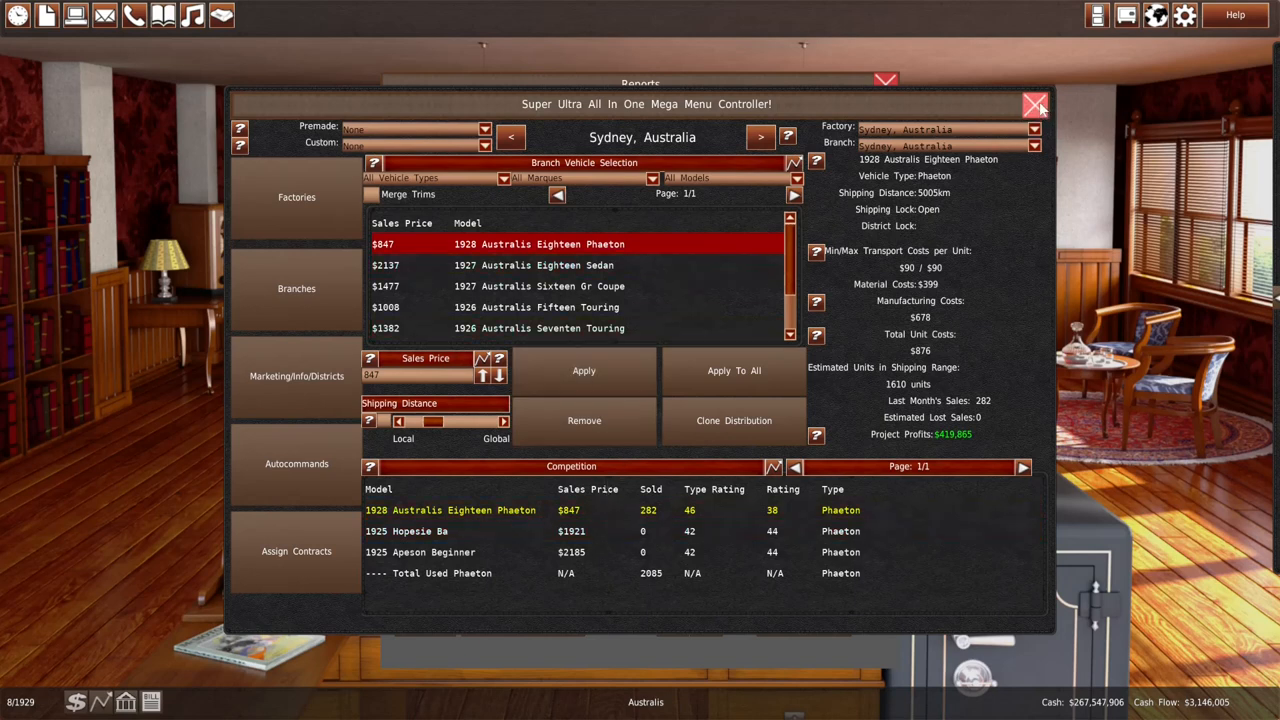
Switch to the Melbourne factory and reassign the Eighteen Phaeton's production amount and speed
click(297, 200)
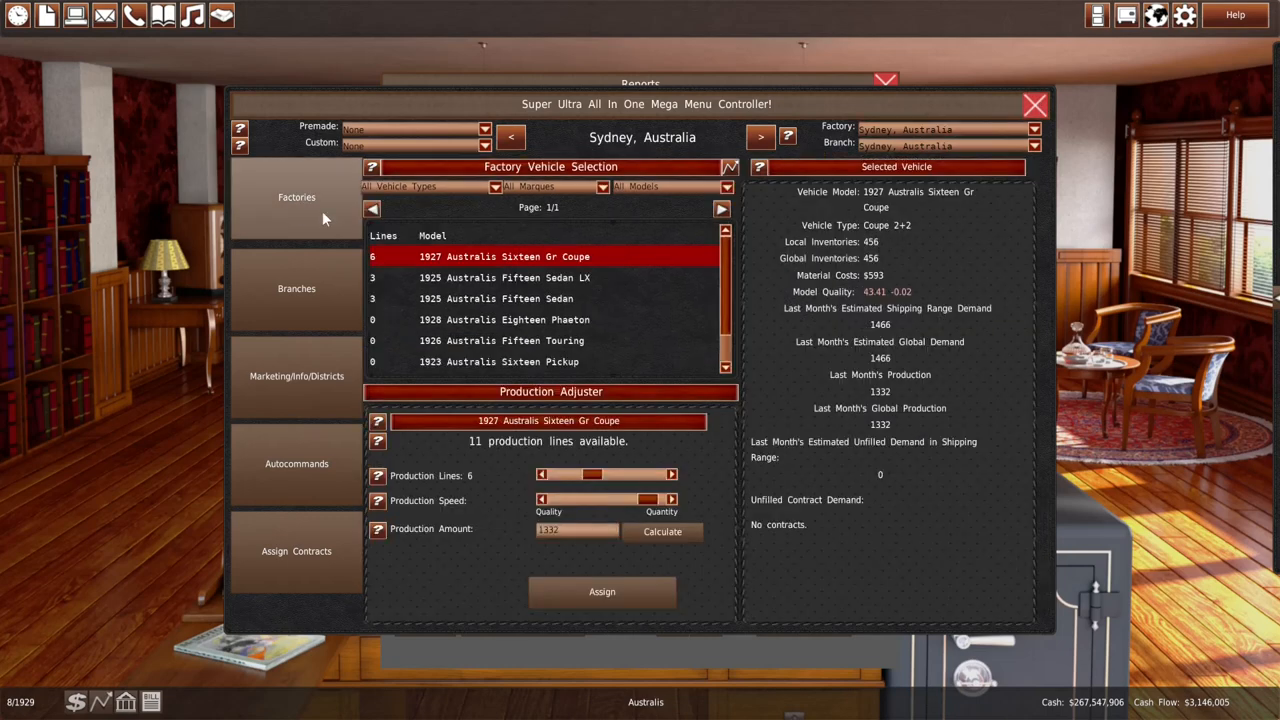
click(760, 138)
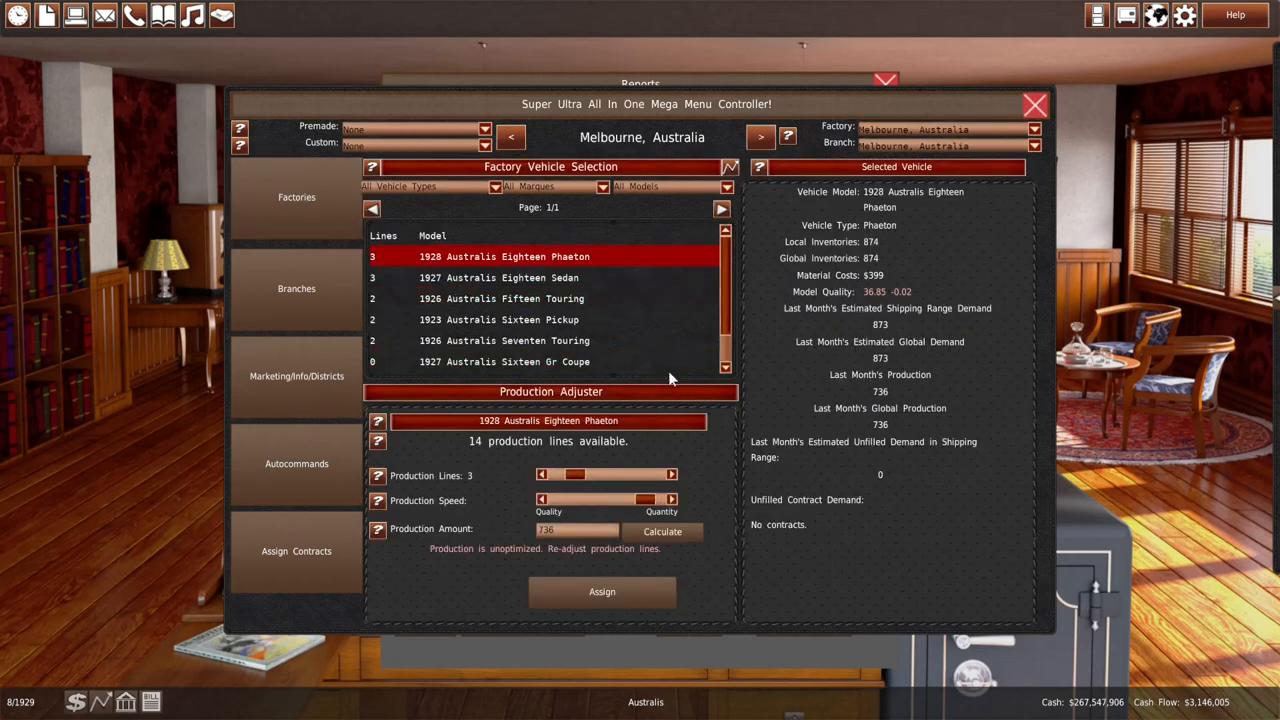
click(641, 500)
drag(576, 474, 583, 474)
drag(640, 505, 633, 505)
click(640, 590)
Adjust and assign production speed for the 1927 Eighteen Sedan and 1926 Fifteen Touring
click(600, 278)
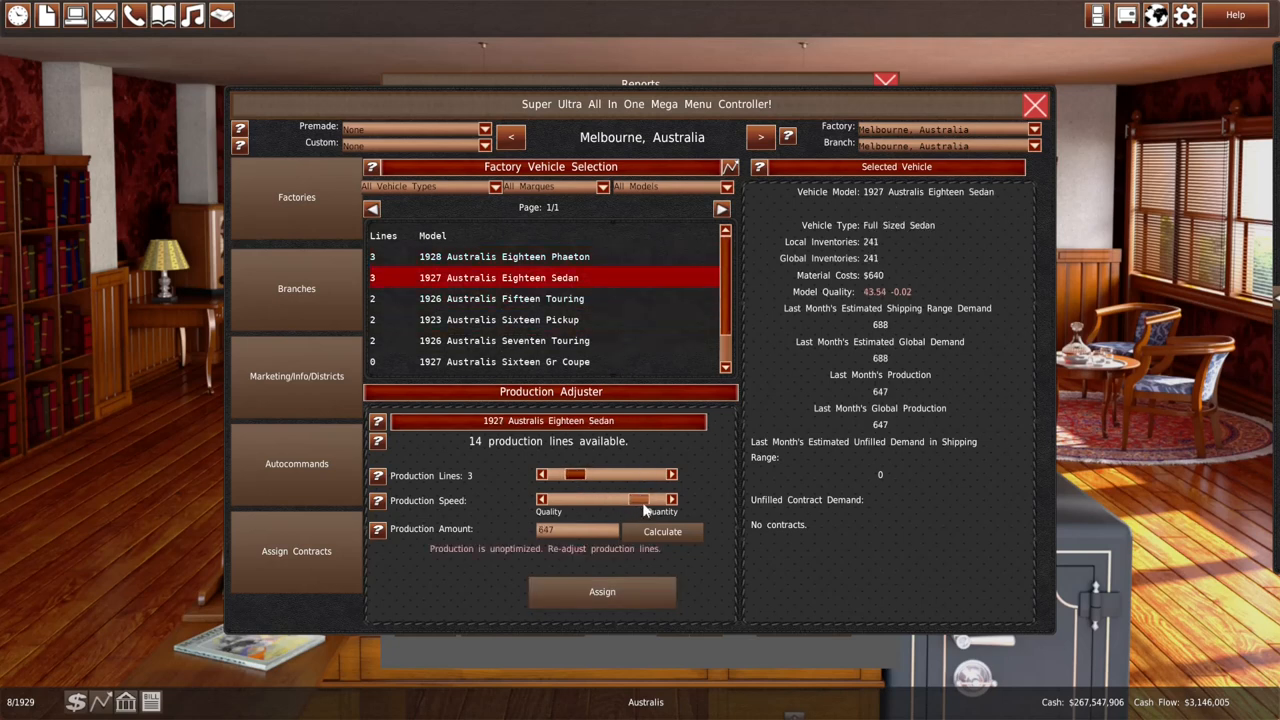
drag(640, 500, 632, 500)
click(602, 591)
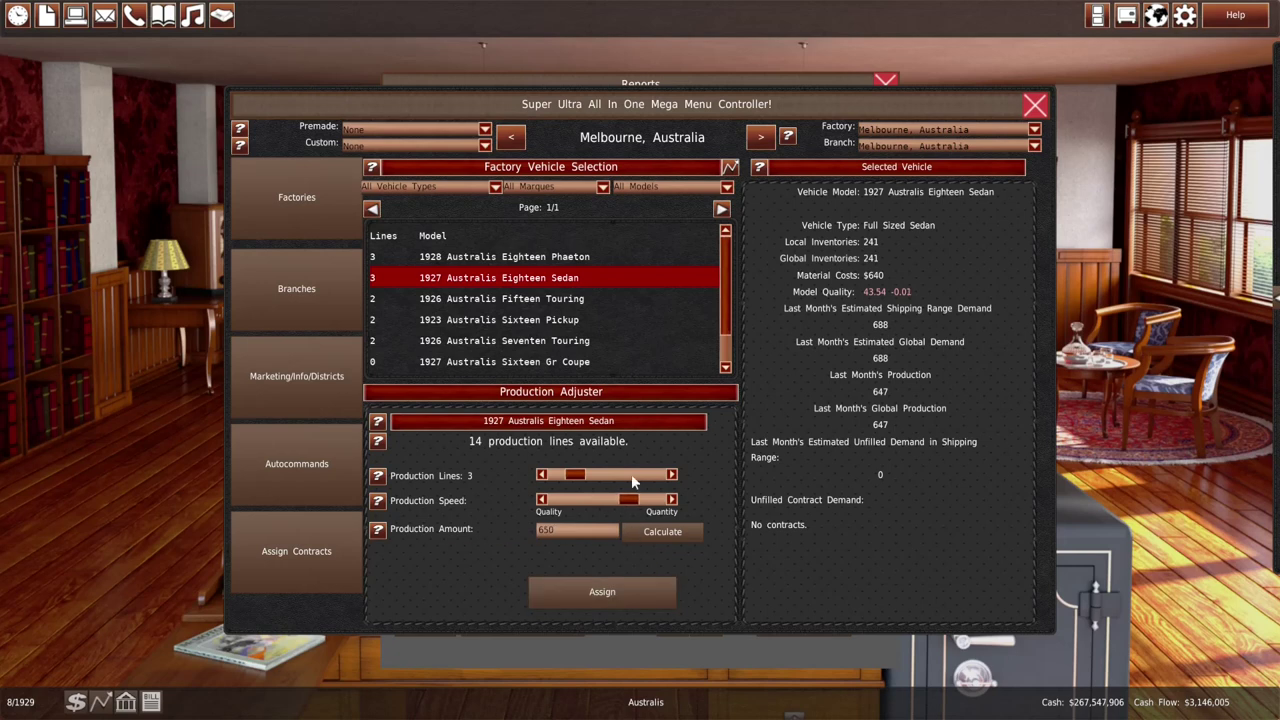
click(600, 299)
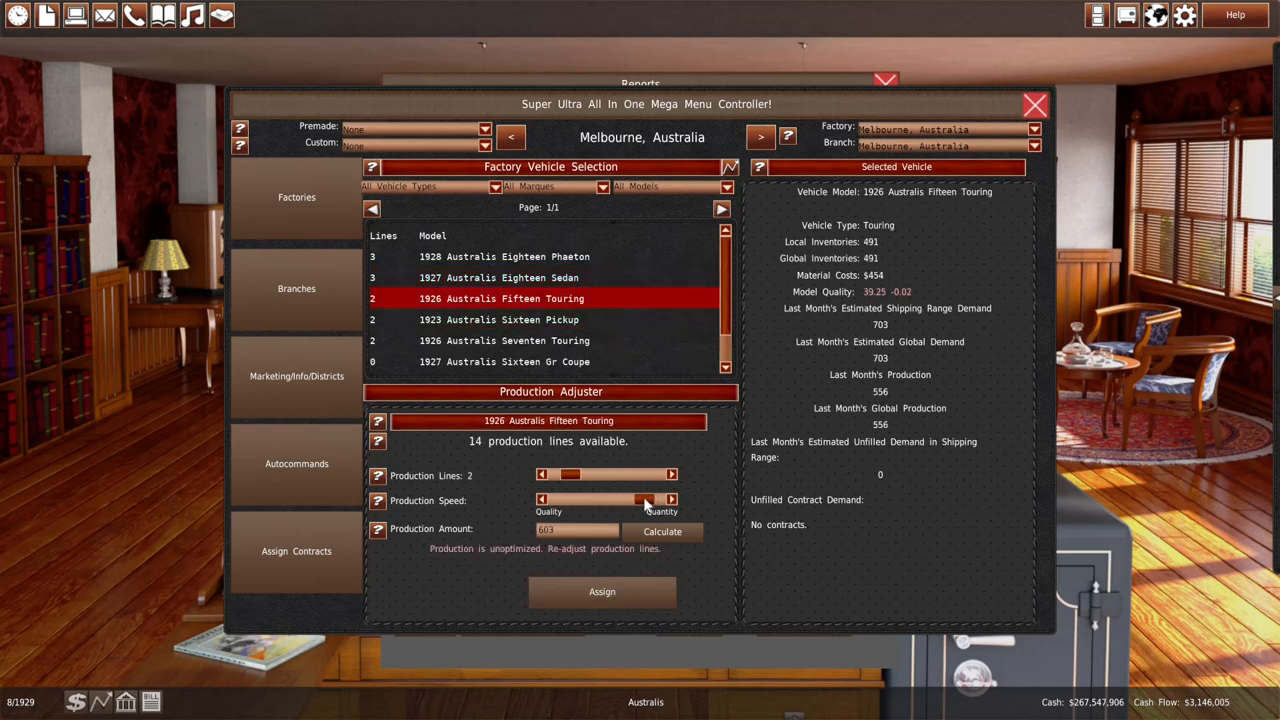
drag(646, 505, 638, 503)
click(602, 591)
Adjust and assign production for the 1923 Sixteen Pickup and 1926 Seventen Touring, then bring the reports forward
click(611, 320)
drag(638, 505, 628, 503)
click(602, 591)
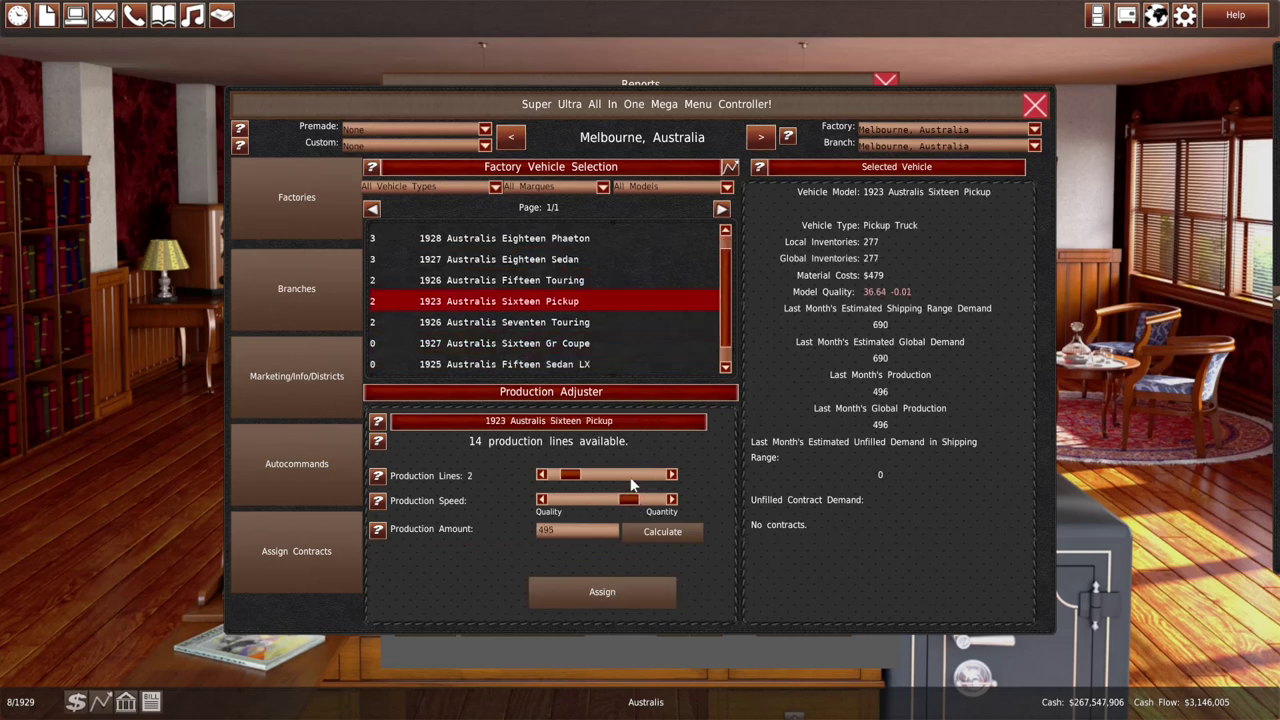
click(617, 320)
drag(632, 503, 635, 500)
click(637, 596)
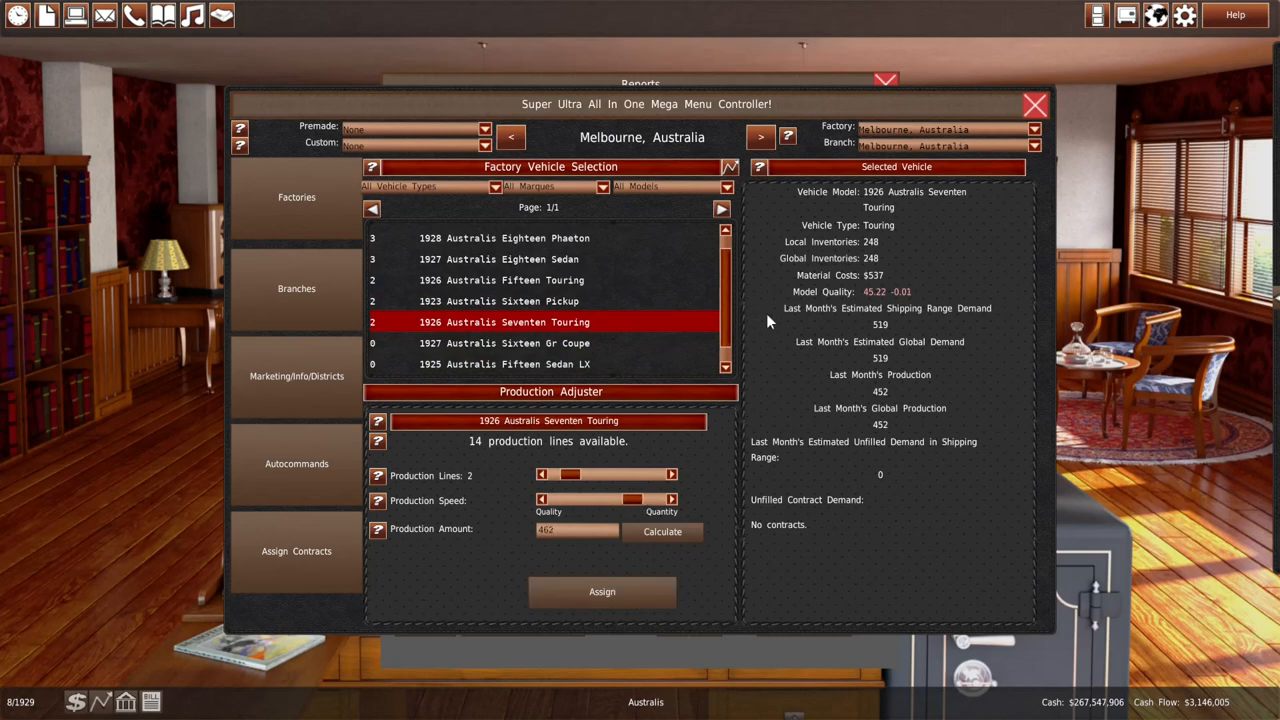
click(688, 645)
scroll(560, 215, up, 5)
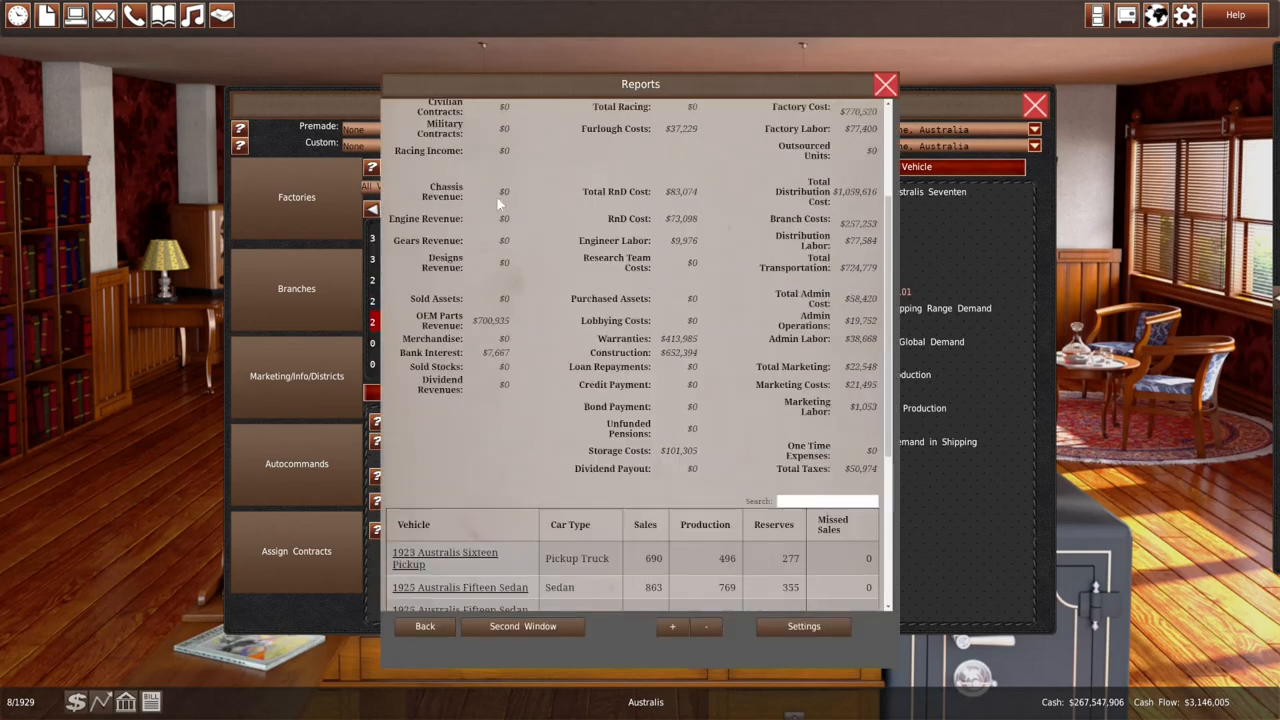
scroll(480, 150, up, 3)
scroll(478, 145, up, 1)
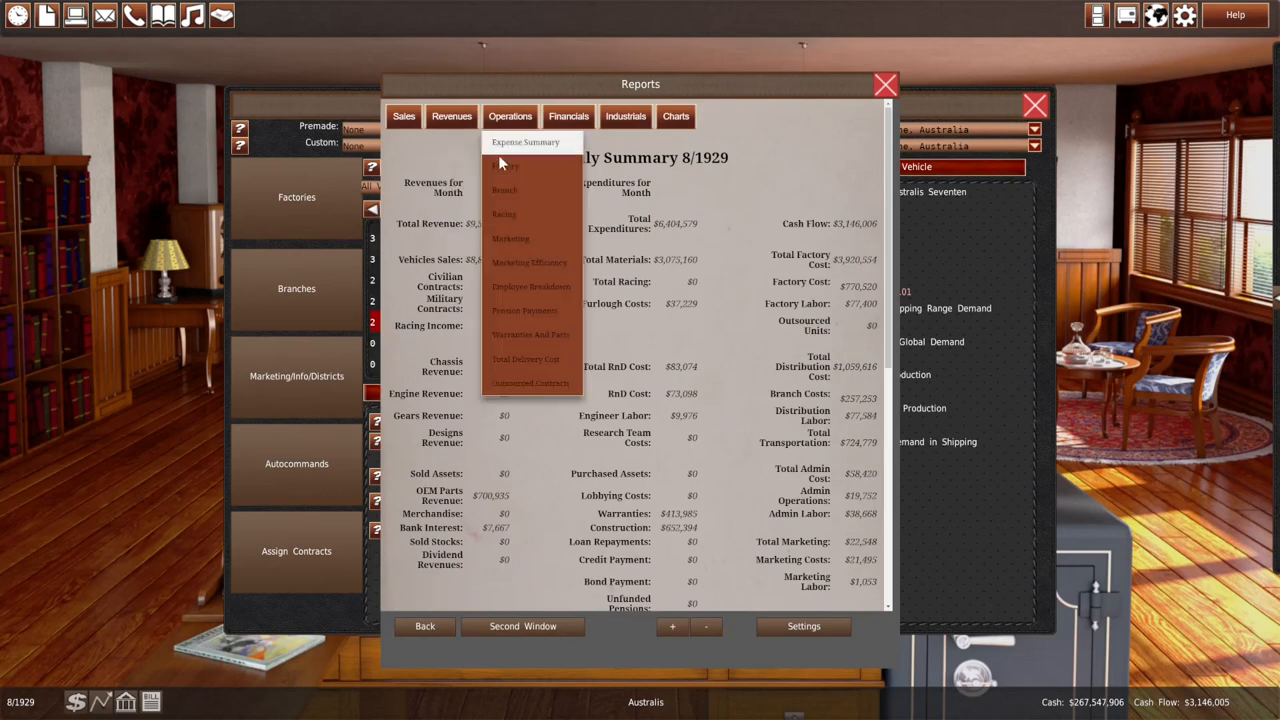
Review the factory operations report and compare the Sydney and Melbourne factory line-ups
click(501, 168)
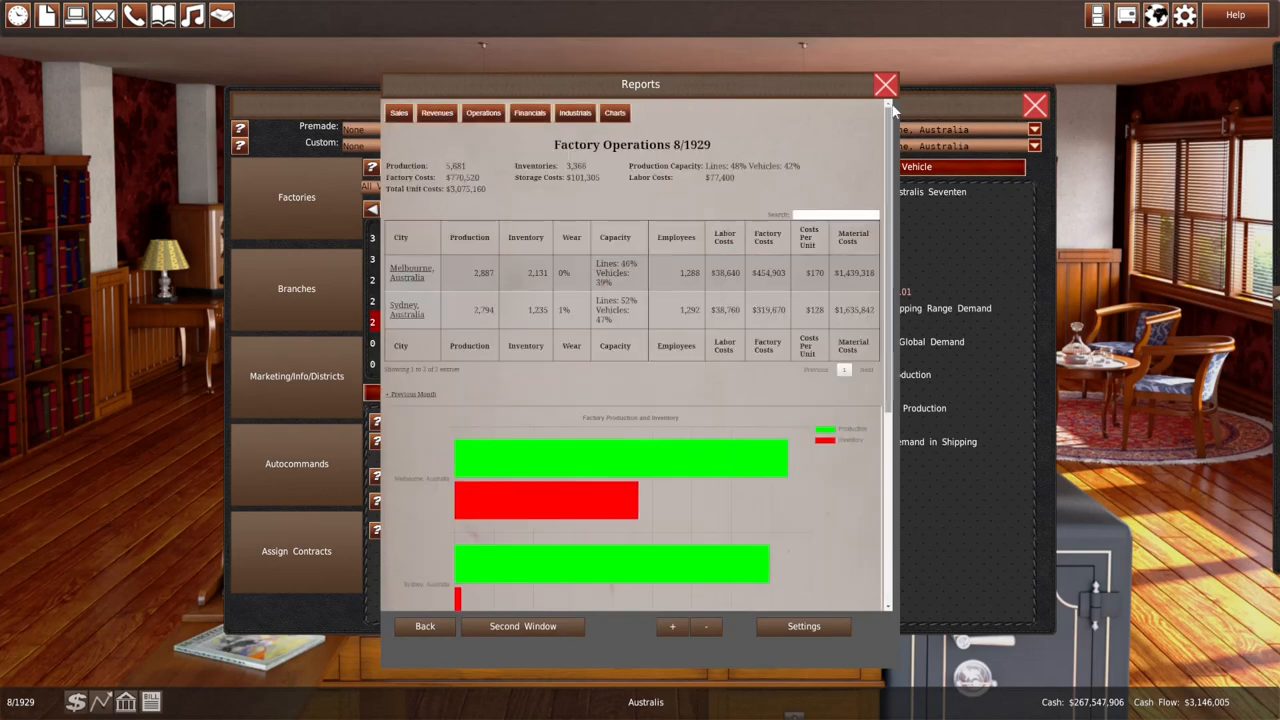
click(885, 86)
click(618, 300)
click(622, 260)
scroll(630, 280, down, 1)
click(513, 138)
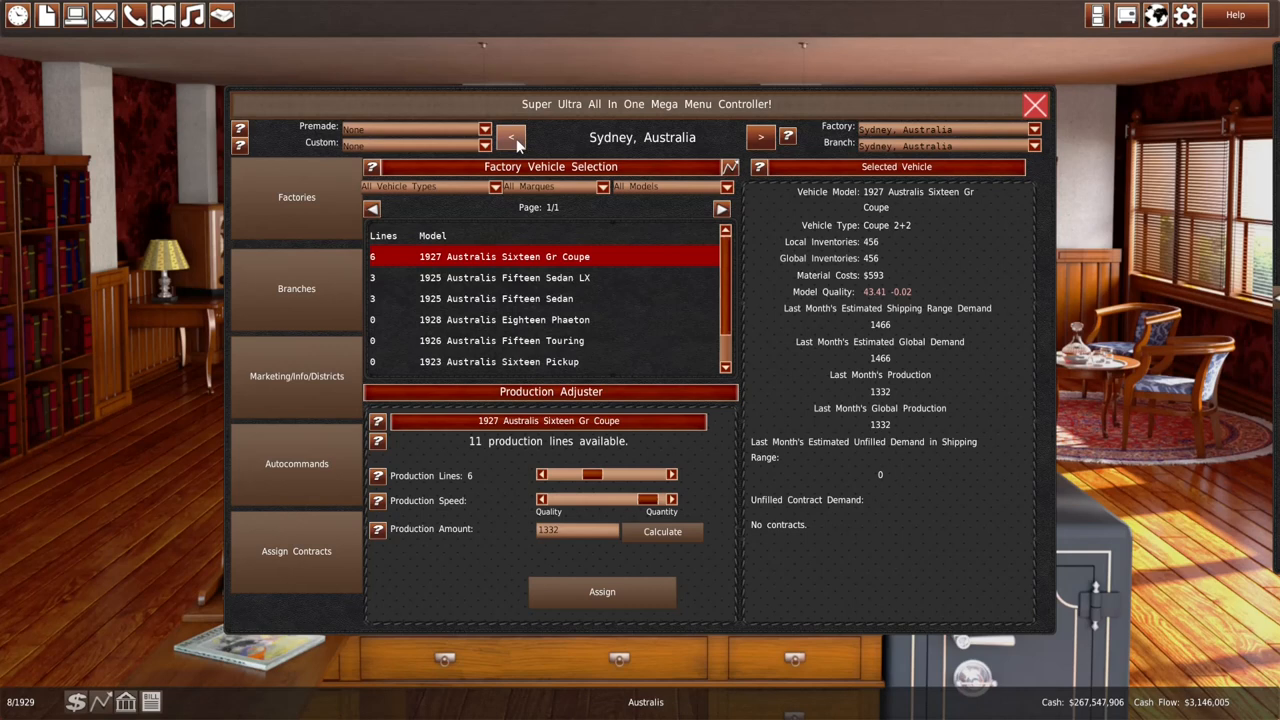
click(769, 142)
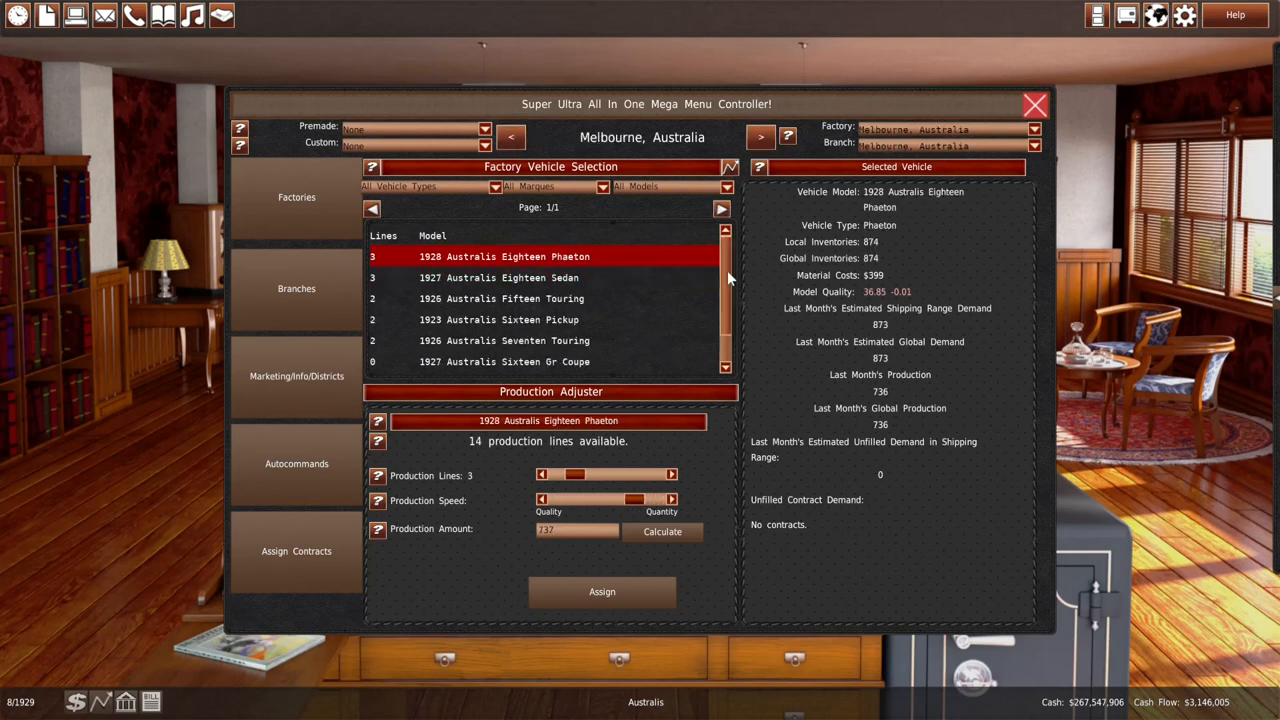
scroll(727, 270, down, 1)
click(516, 140)
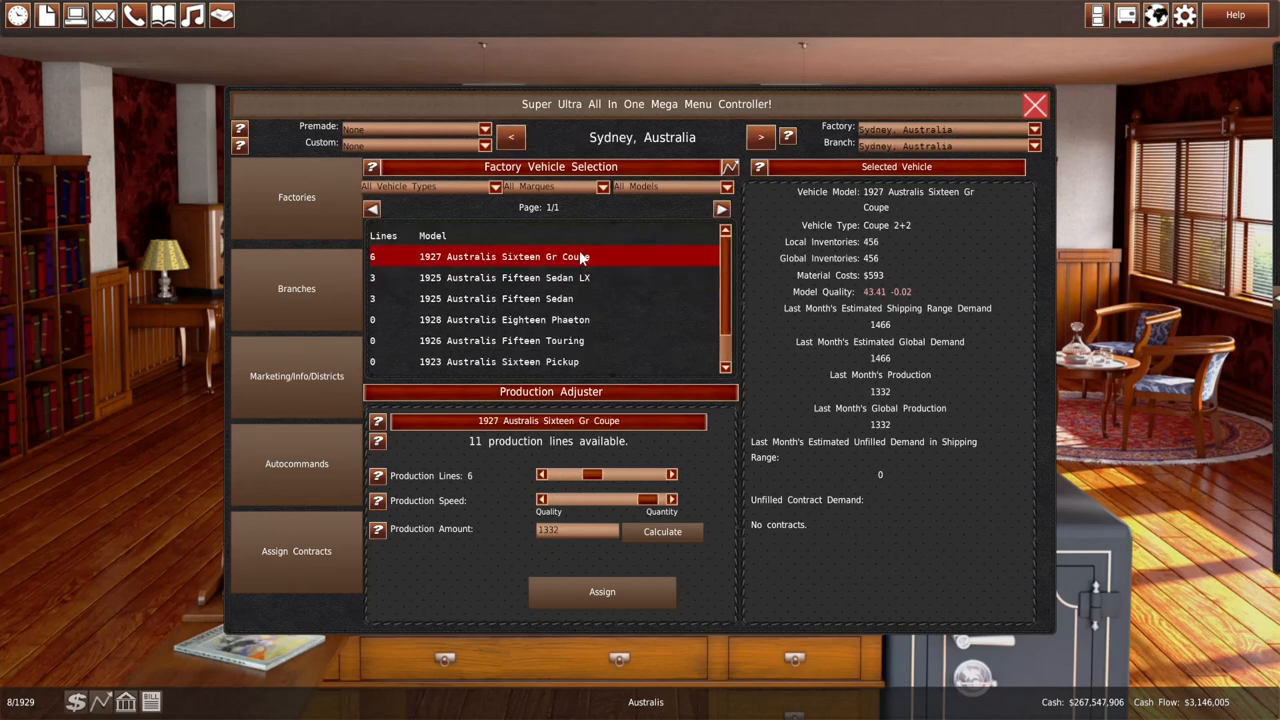
click(759, 137)
scroll(724, 308, down, 3)
Give the 1927 Australis Sixteen Gr Coupe 5 Melbourne lines at 1319 units and zero lines at Sydney
click(640, 324)
click(580, 475)
drag(566, 503, 662, 500)
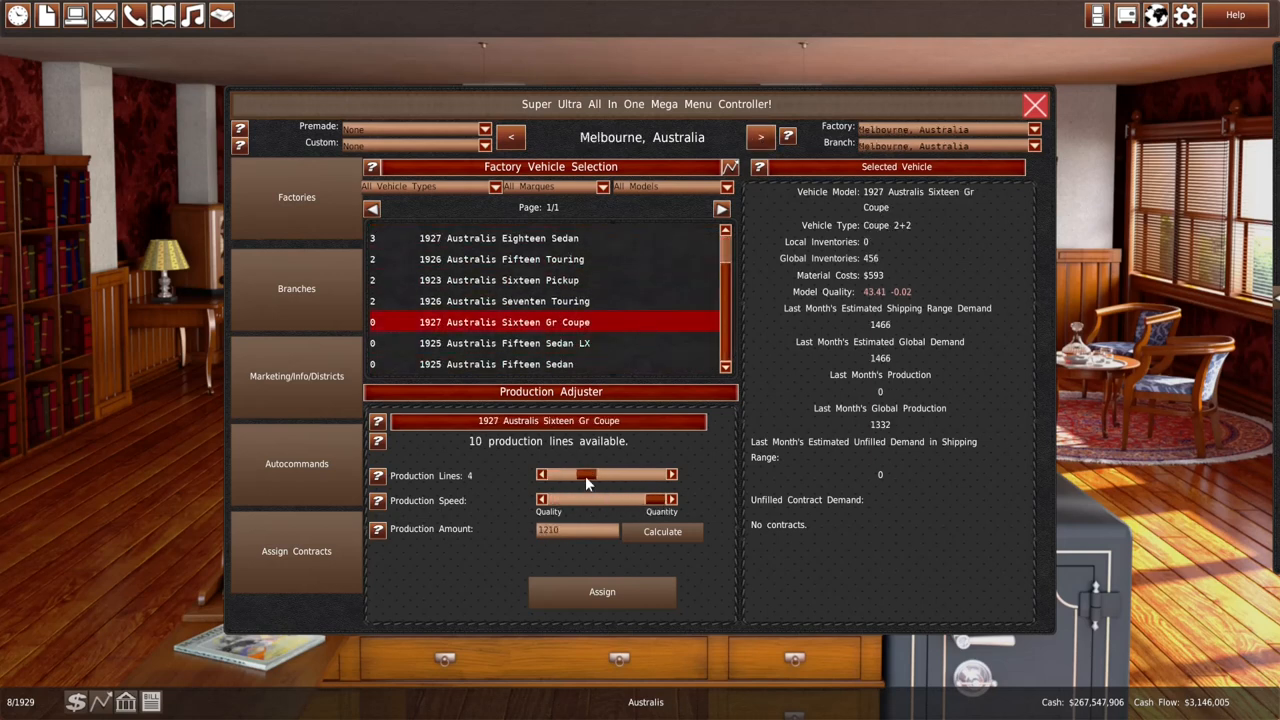
click(596, 475)
click(642, 500)
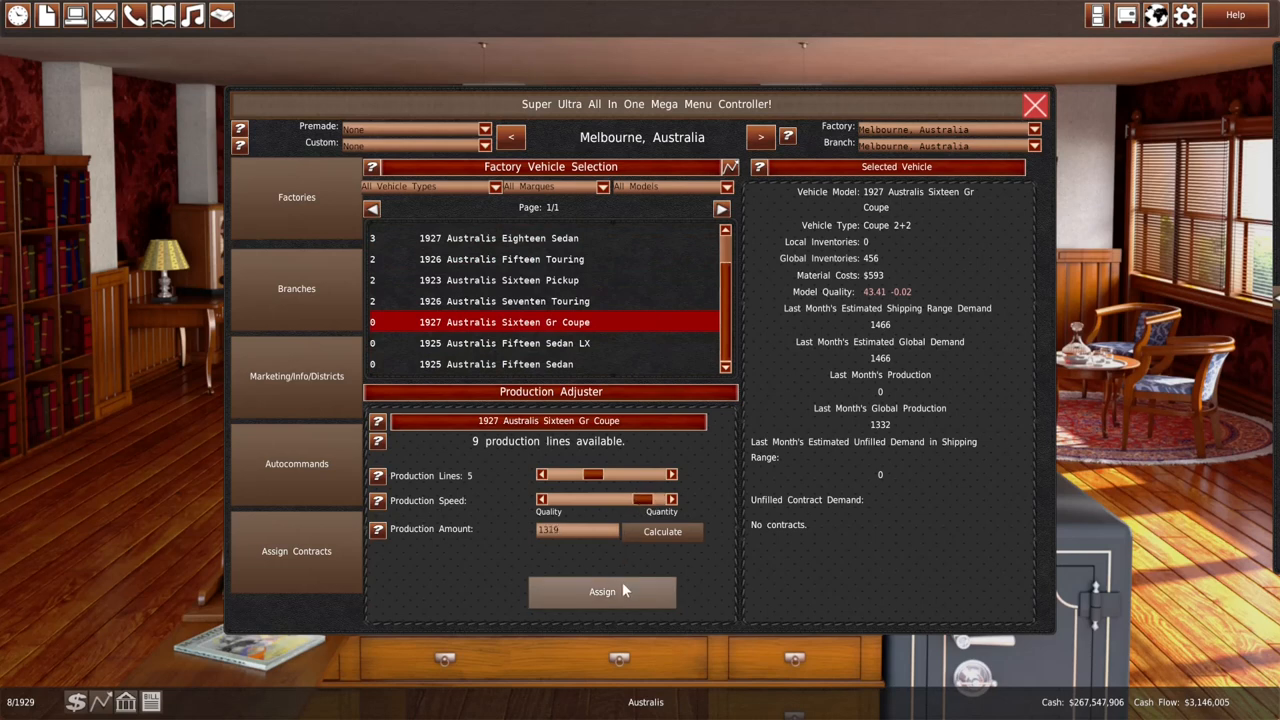
click(620, 590)
click(511, 137)
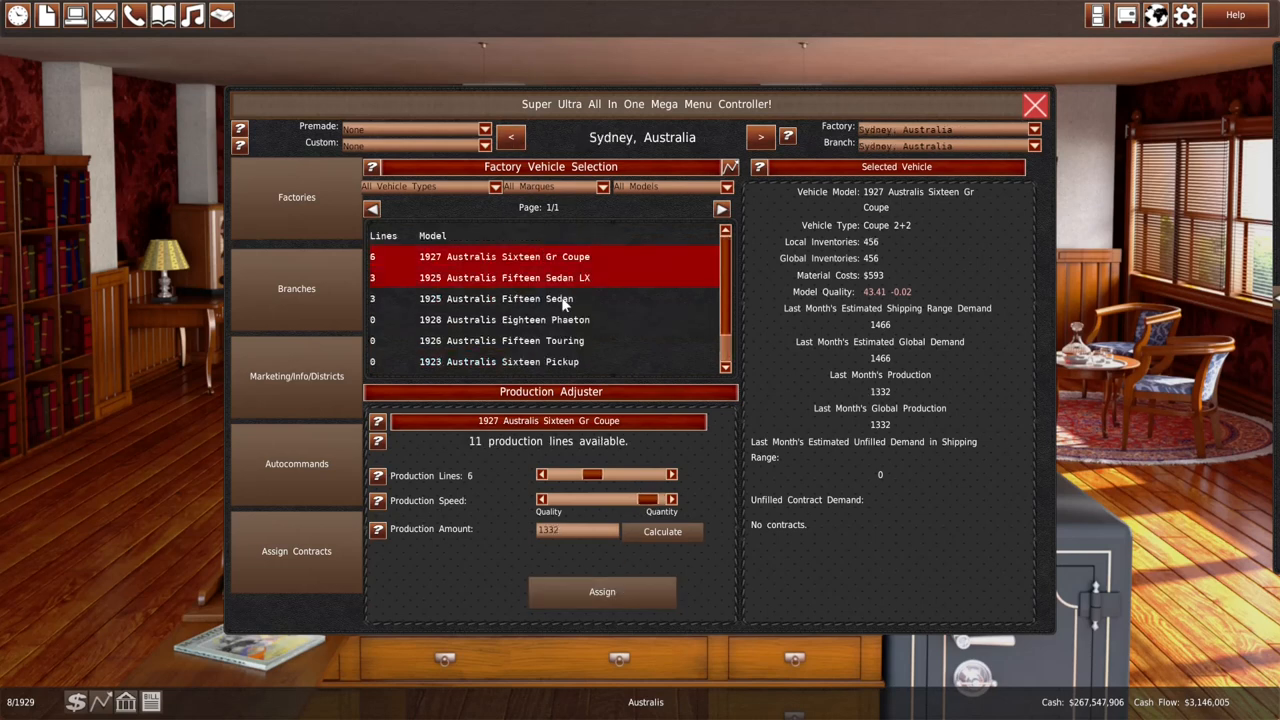
drag(593, 475, 545, 476)
click(545, 590)
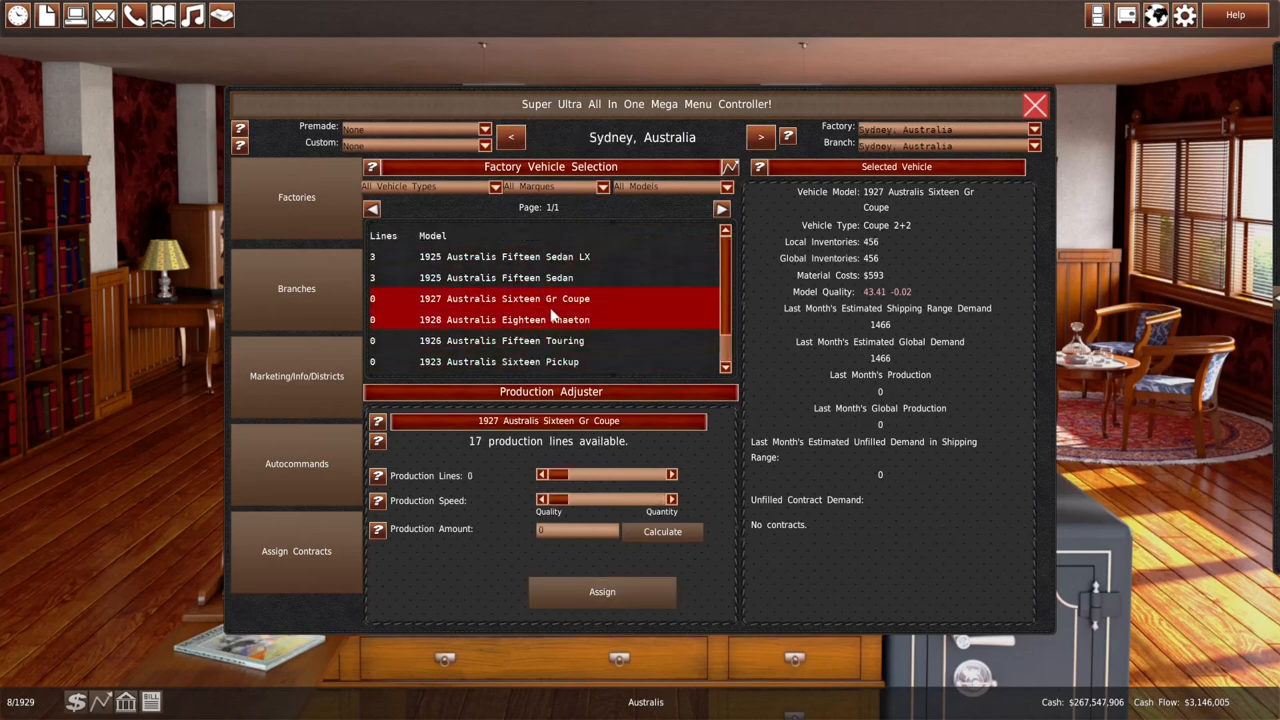
Assign the 1925 Australis Fifteen Sedan 3 production lines at Melbourne
click(552, 277)
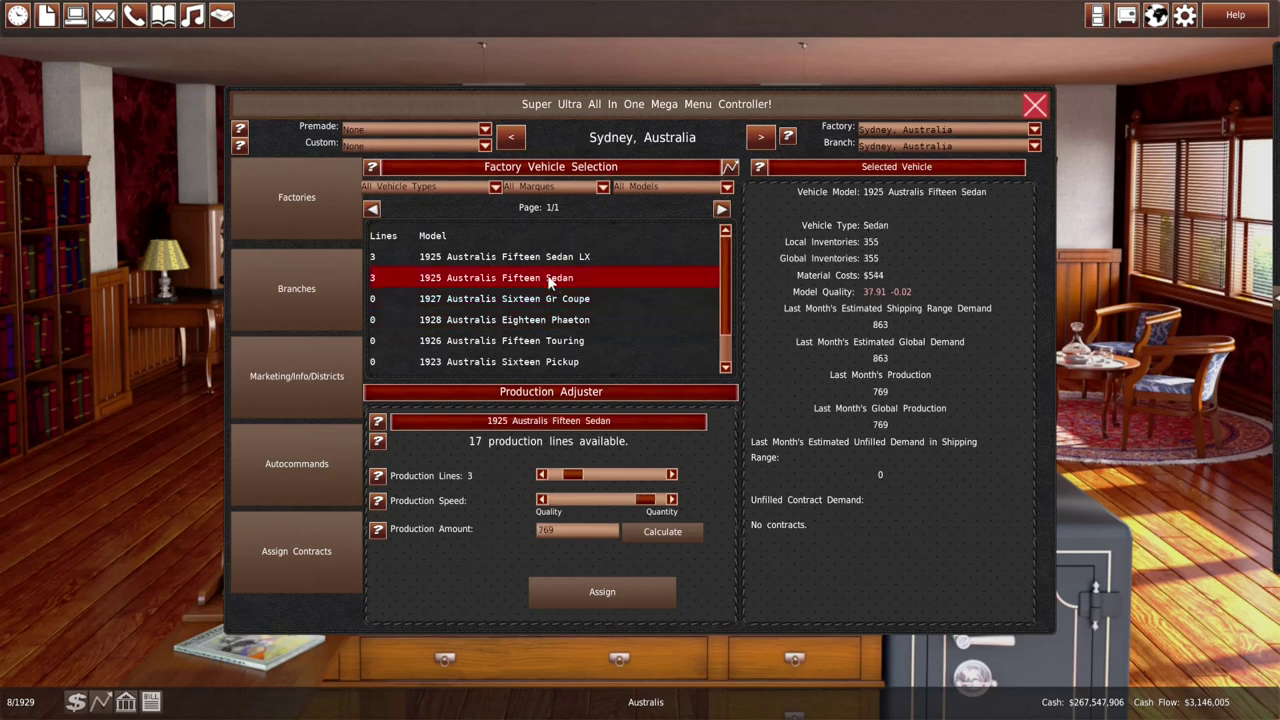
click(762, 137)
scroll(700, 320, down, 1)
click(600, 364)
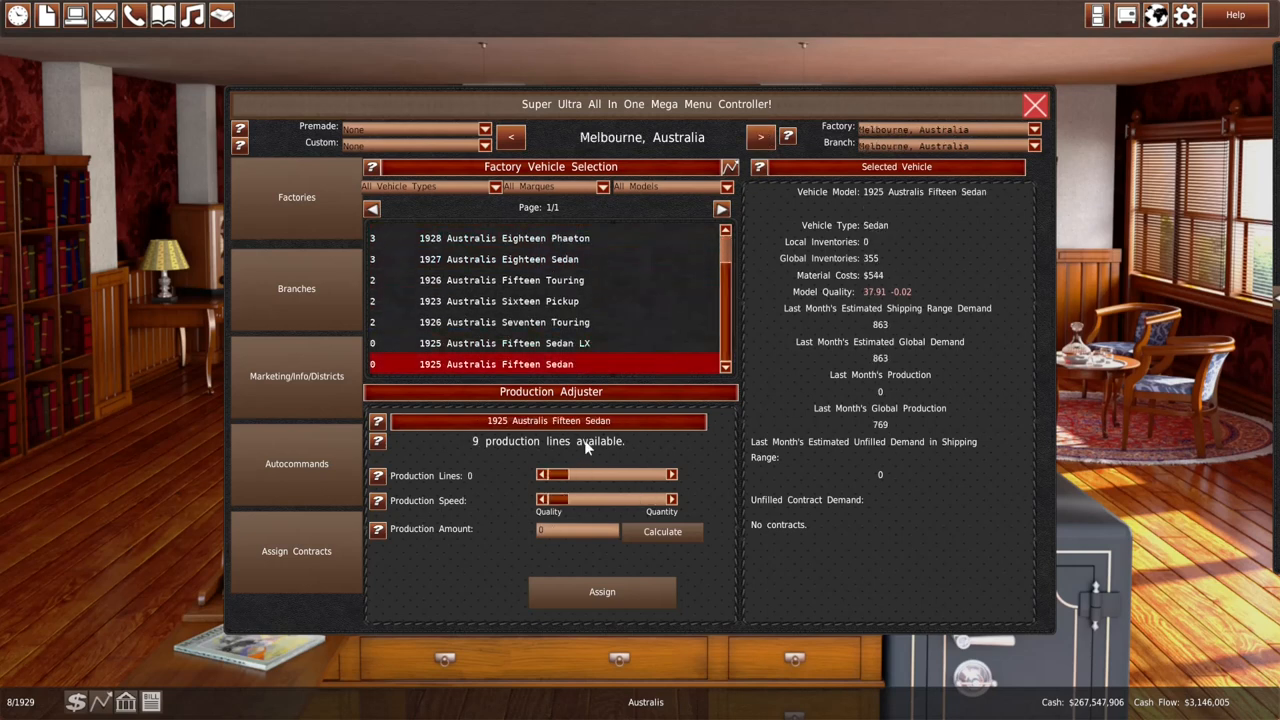
click(558, 471)
drag(569, 474, 628, 508)
click(615, 590)
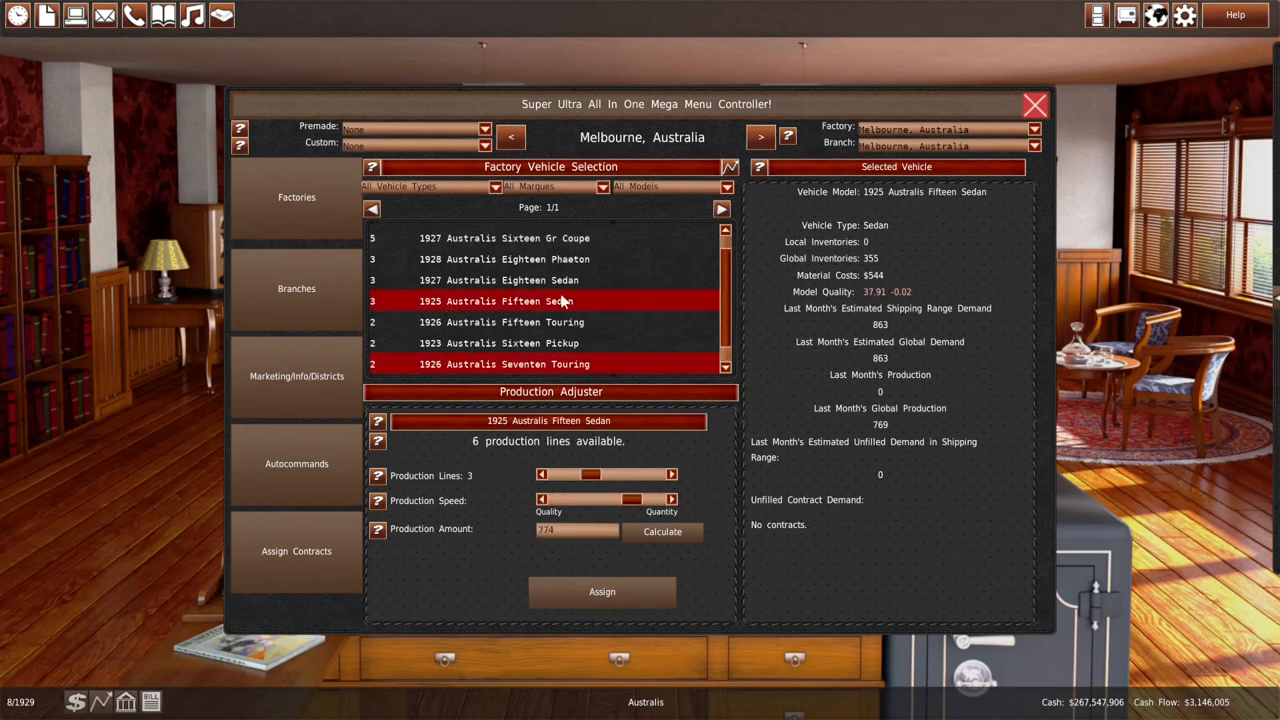
Cut the Fifteen Sedan and Fifteen Sedan LX to zero lines at Sydney
click(512, 137)
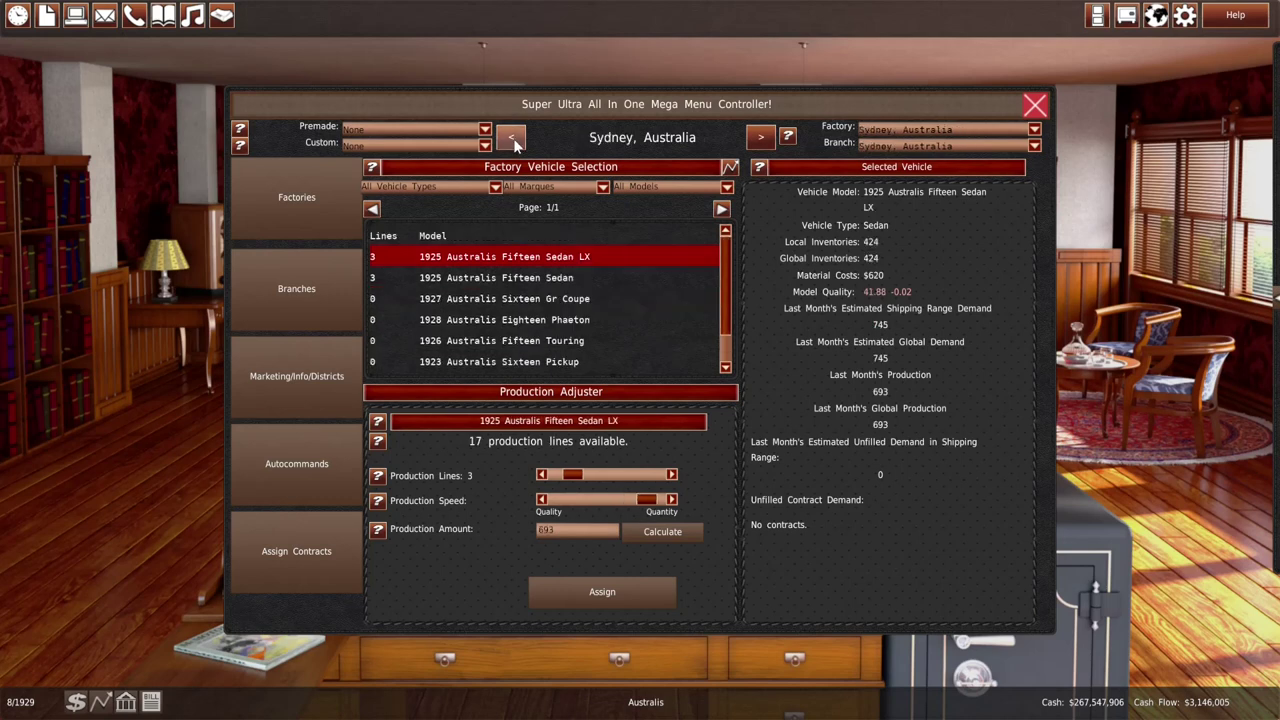
click(530, 280)
drag(576, 474, 550, 476)
click(590, 590)
click(560, 257)
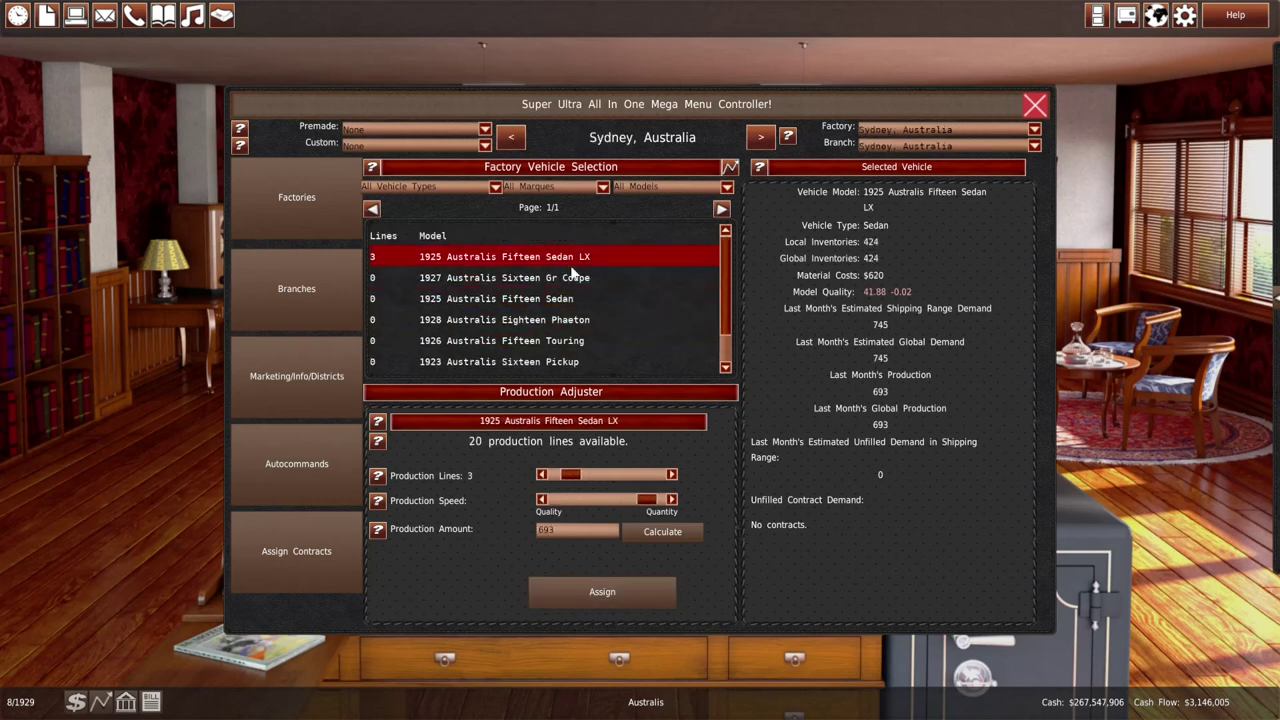
click(564, 591)
Assign the Fifteen Sedan LX 3 Melbourne lines pushed toward quantity, then leave the controller
click(760, 137)
scroll(724, 306, down, 1)
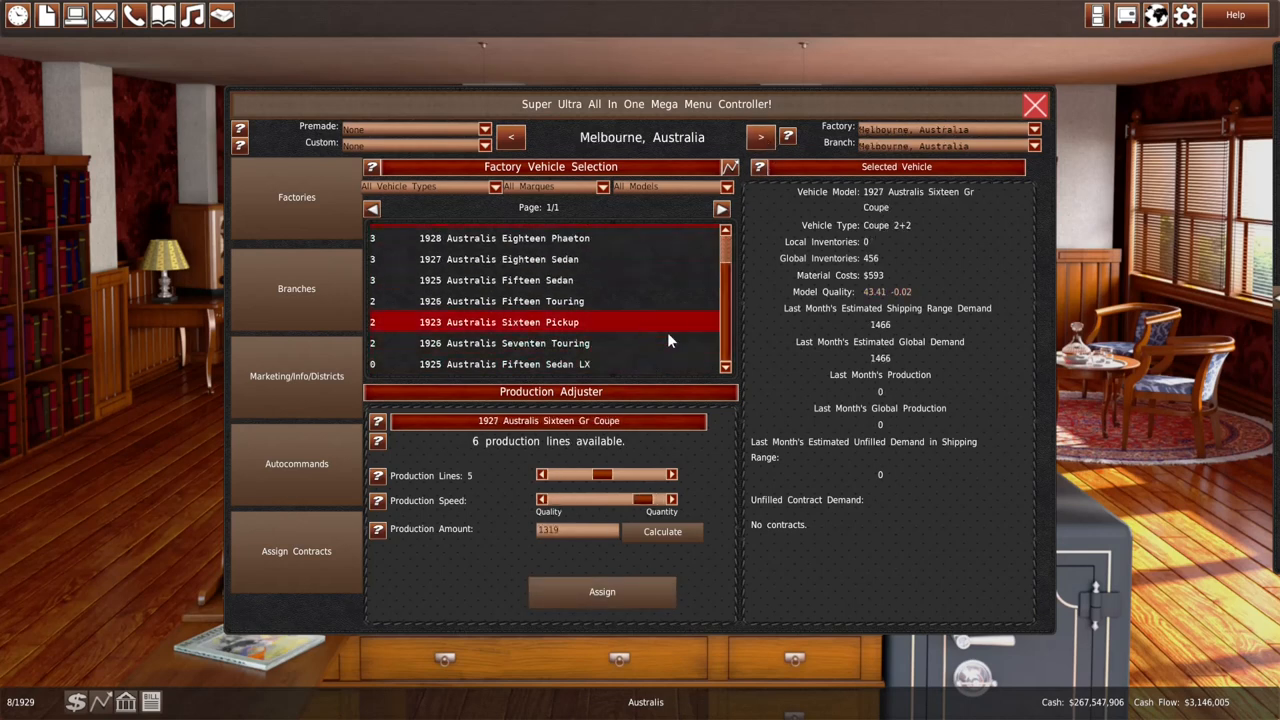
click(668, 363)
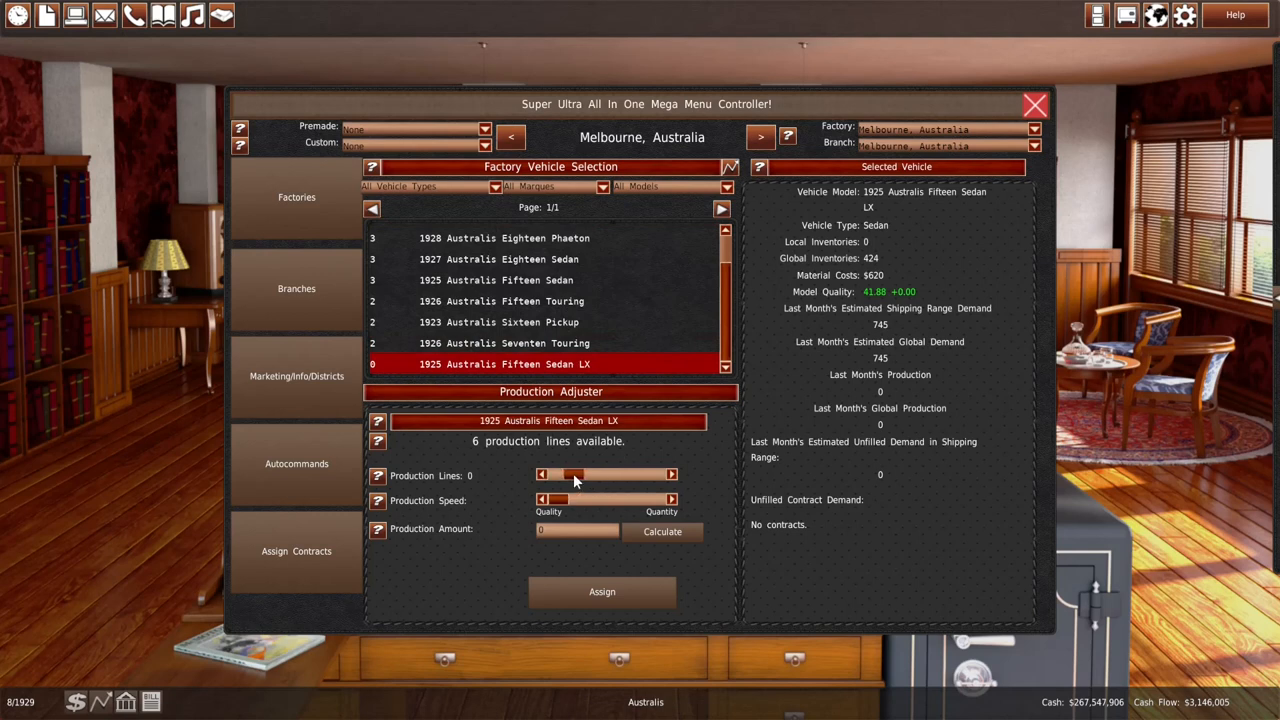
drag(591, 501, 655, 500)
mouse_move(578, 473)
mouse_down()
mouse_move(608, 475)
mouse_move(632, 501)
mouse_up()
click(625, 590)
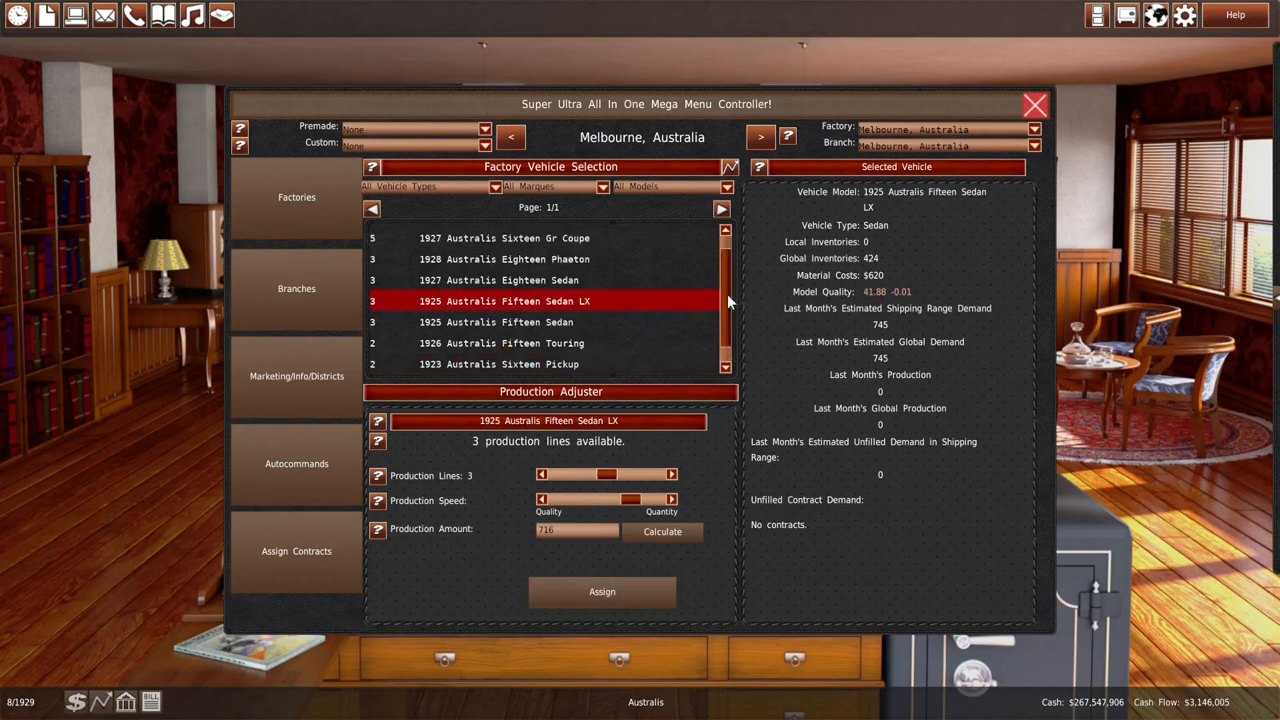
drag(727, 294, 725, 269)
drag(721, 319, 729, 222)
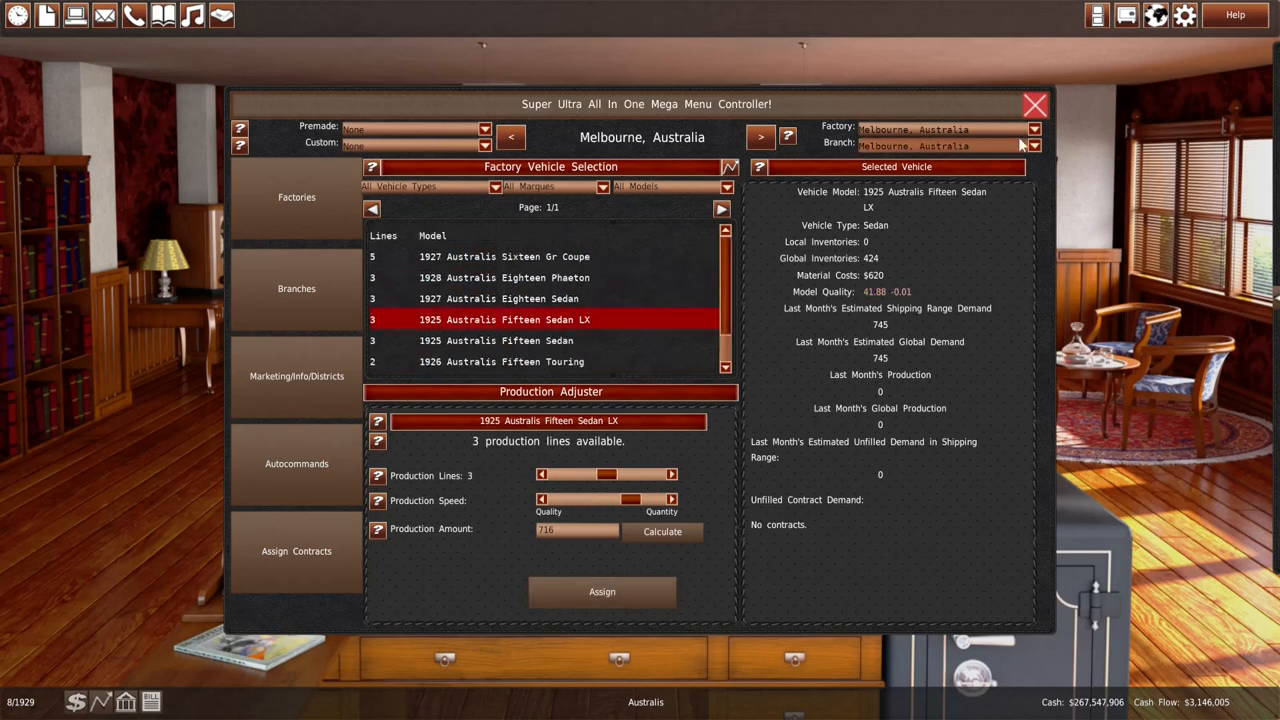
click(1035, 104)
End the current turn and confirm, advancing to the 9/1929 monthly summary
click(1272, 300)
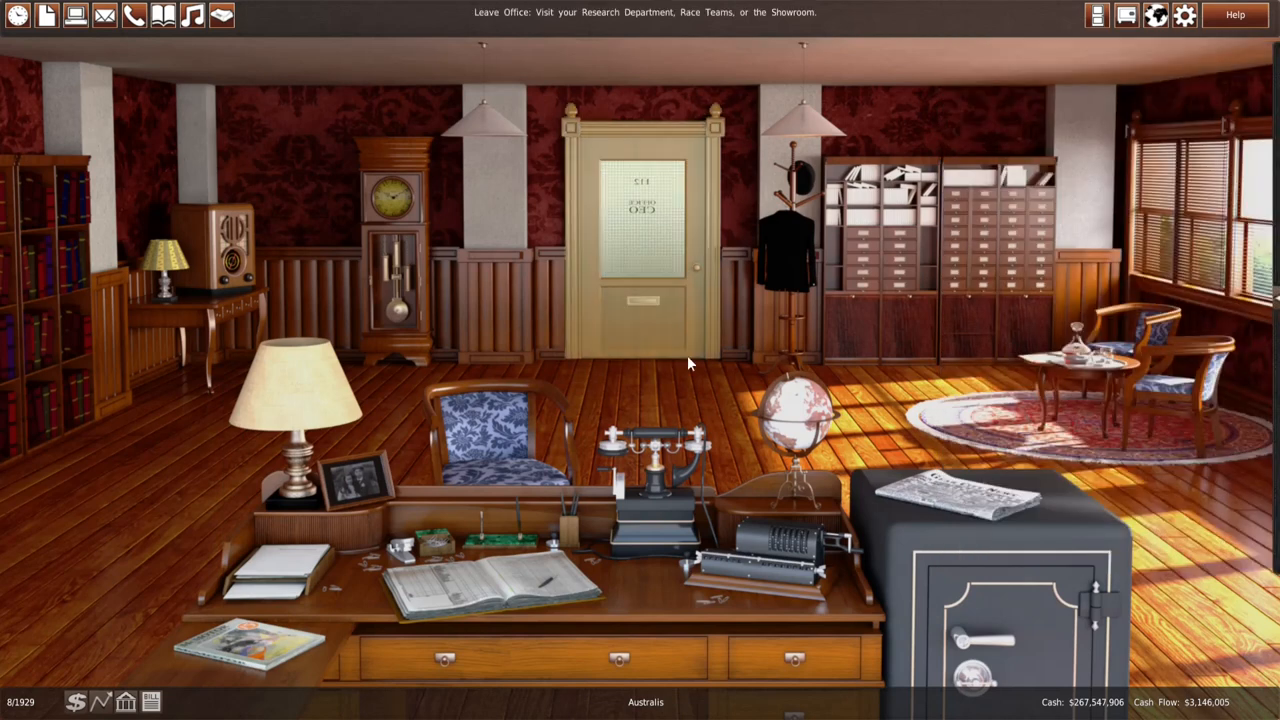
click(393, 294)
click(533, 388)
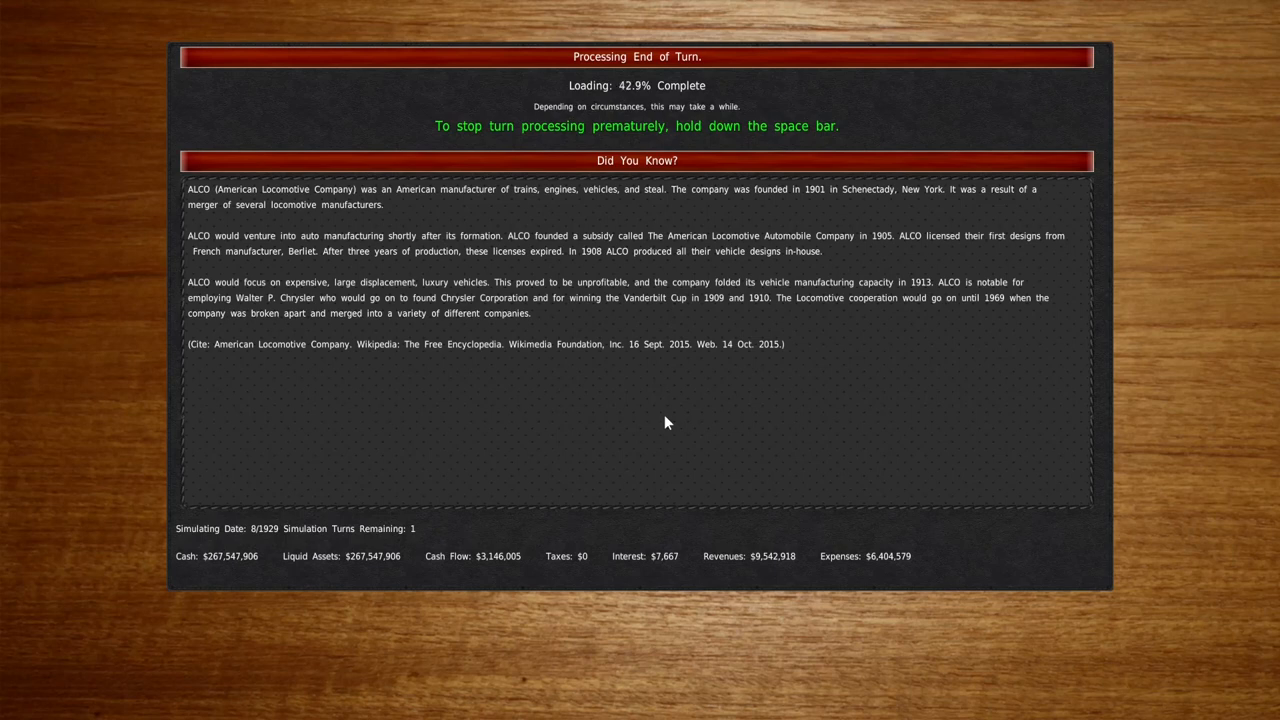
scroll(686, 425, down, 3)
scroll(684, 420, down, 2)
scroll(675, 415, down, 2)
scroll(665, 408, down, 1)
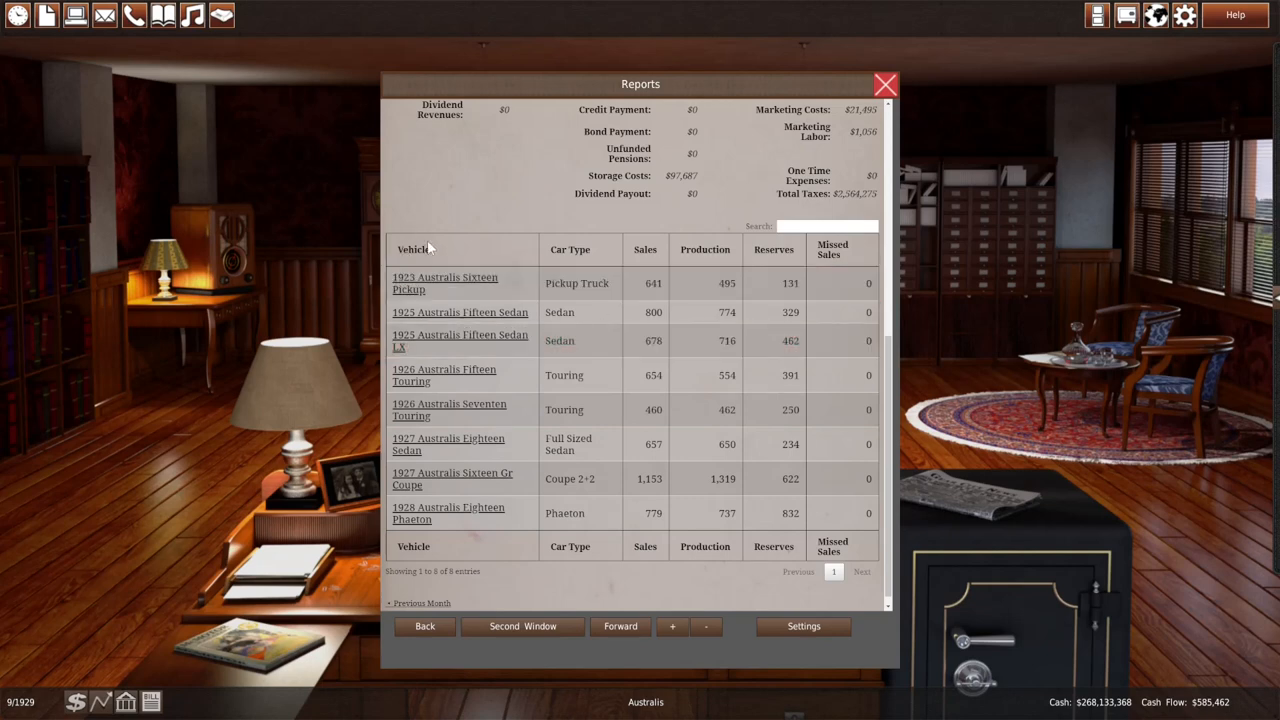
Reapply the 1923 Australis Sixteen Pickup's Melbourne production settings
click(80, 16)
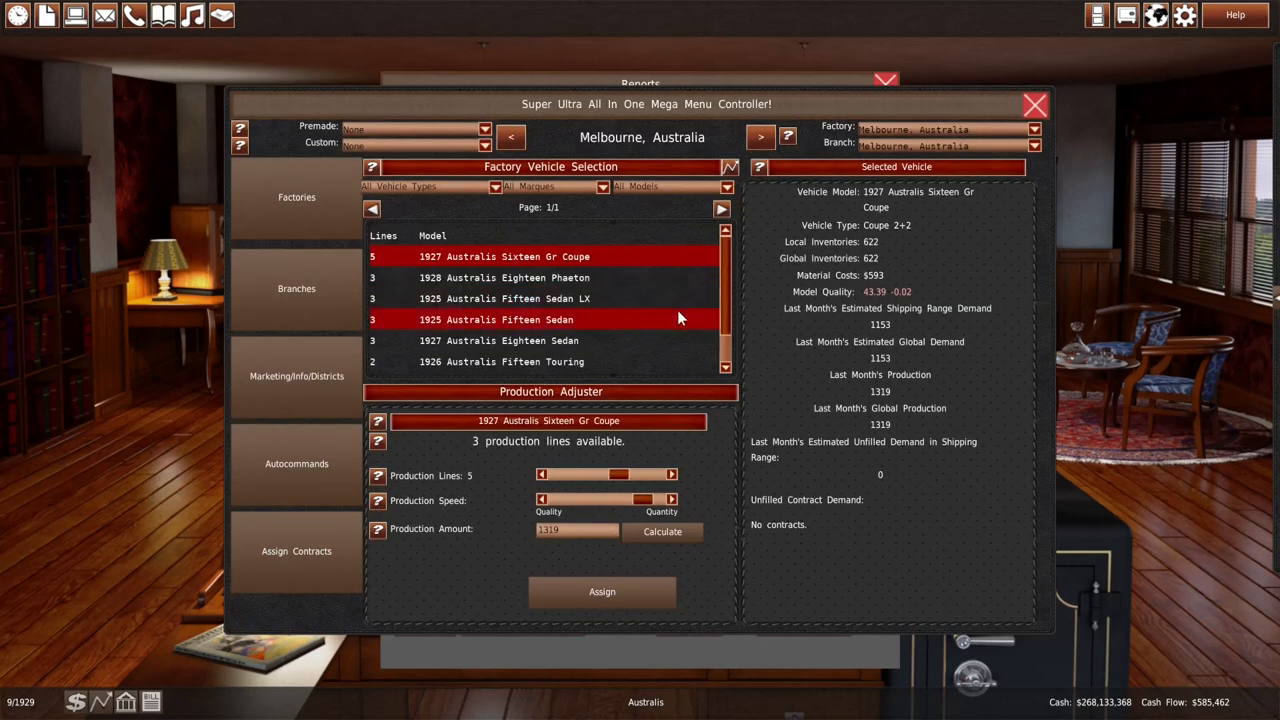
drag(725, 300, 726, 326)
click(657, 366)
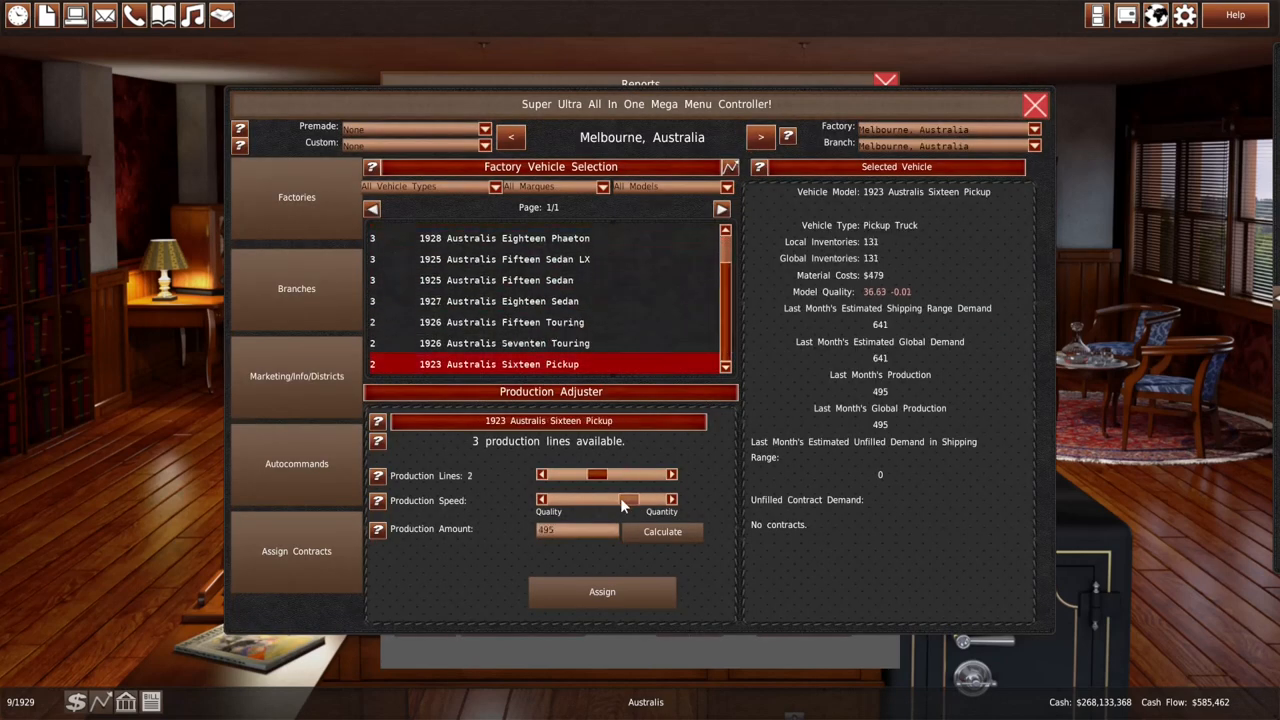
click(632, 593)
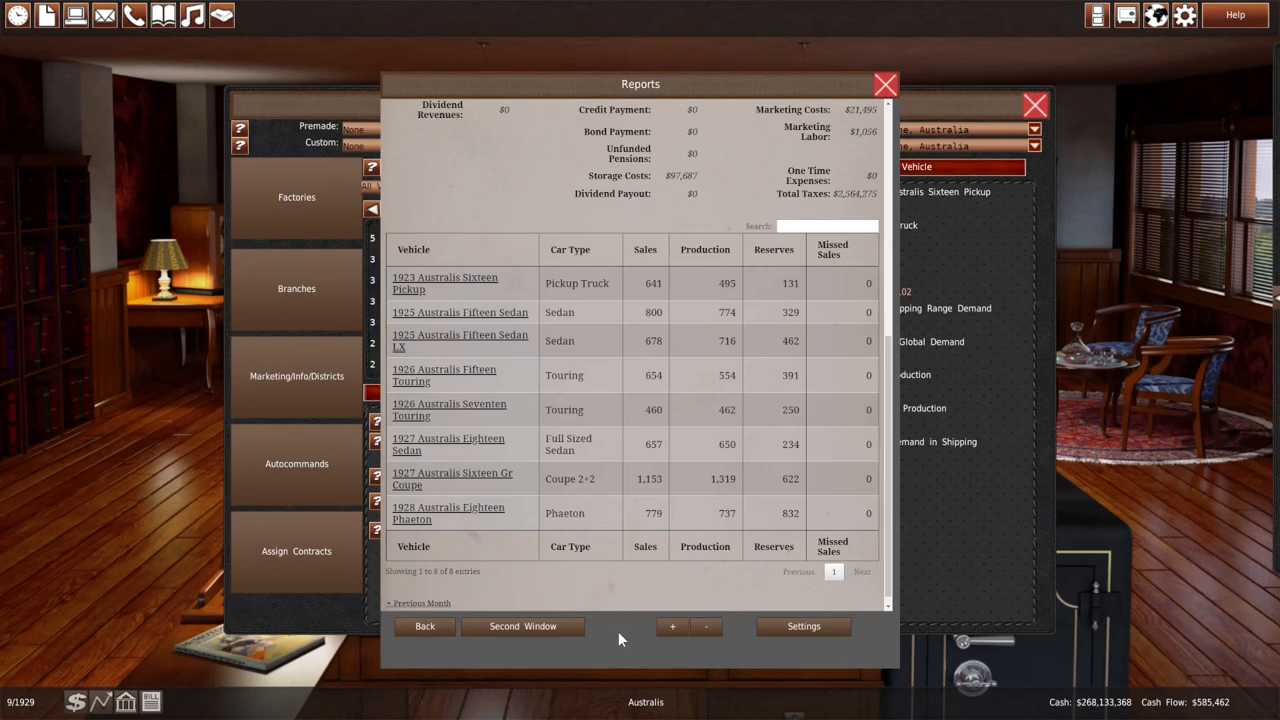
click(322, 611)
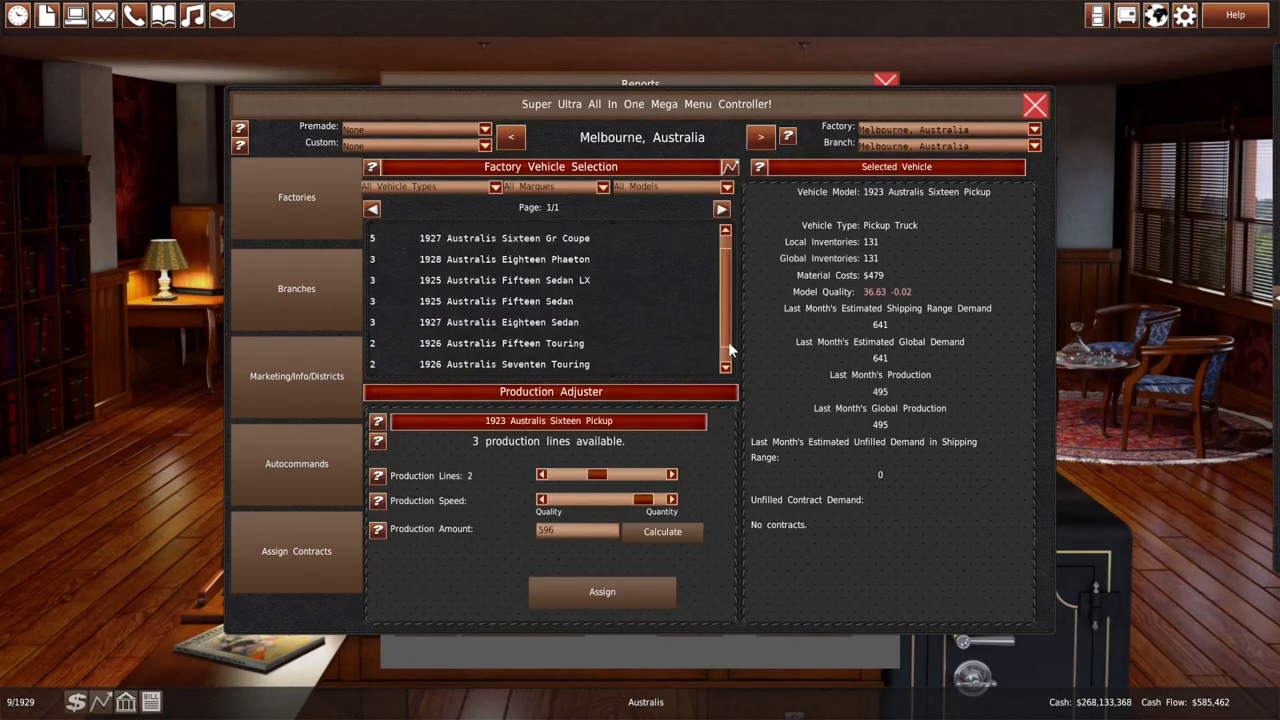
scroll(728, 341, down, 1)
Rebalance the Fifteen Sedan LX at 3 lines with output lowered to 657 units and check the sales report
click(640, 259)
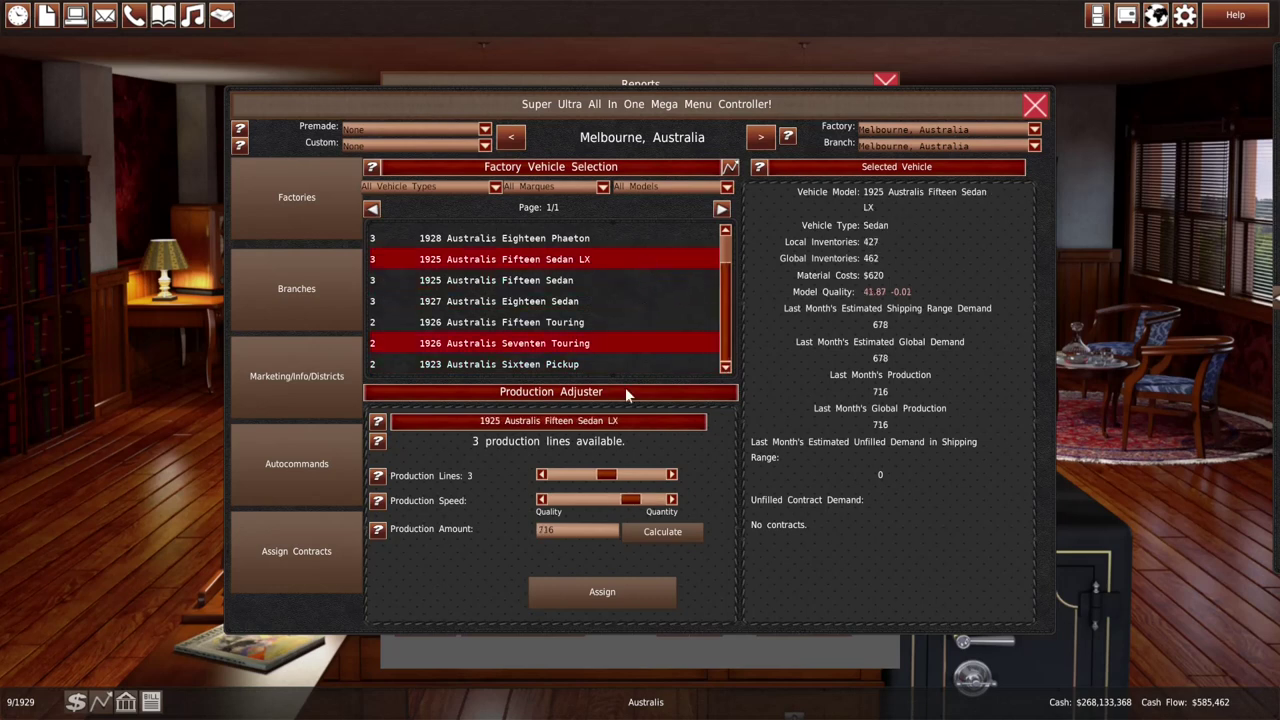
click(607, 476)
drag(630, 499, 653, 506)
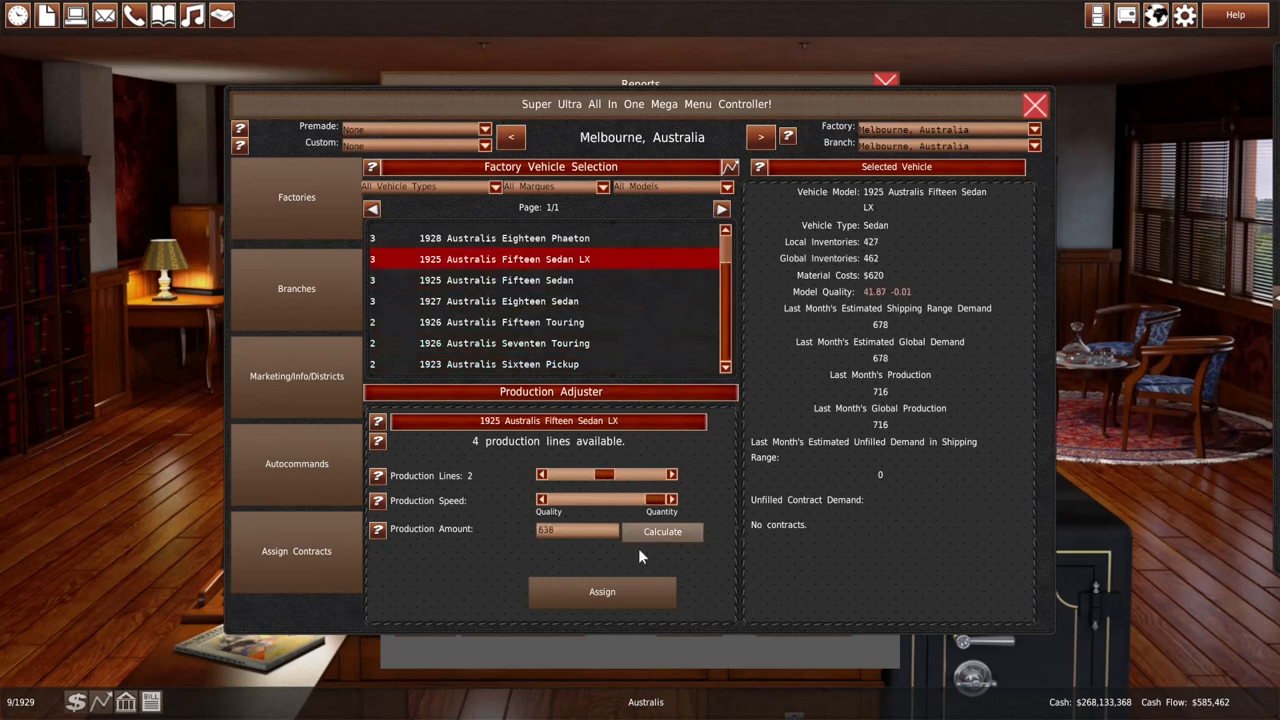
click(611, 473)
click(638, 502)
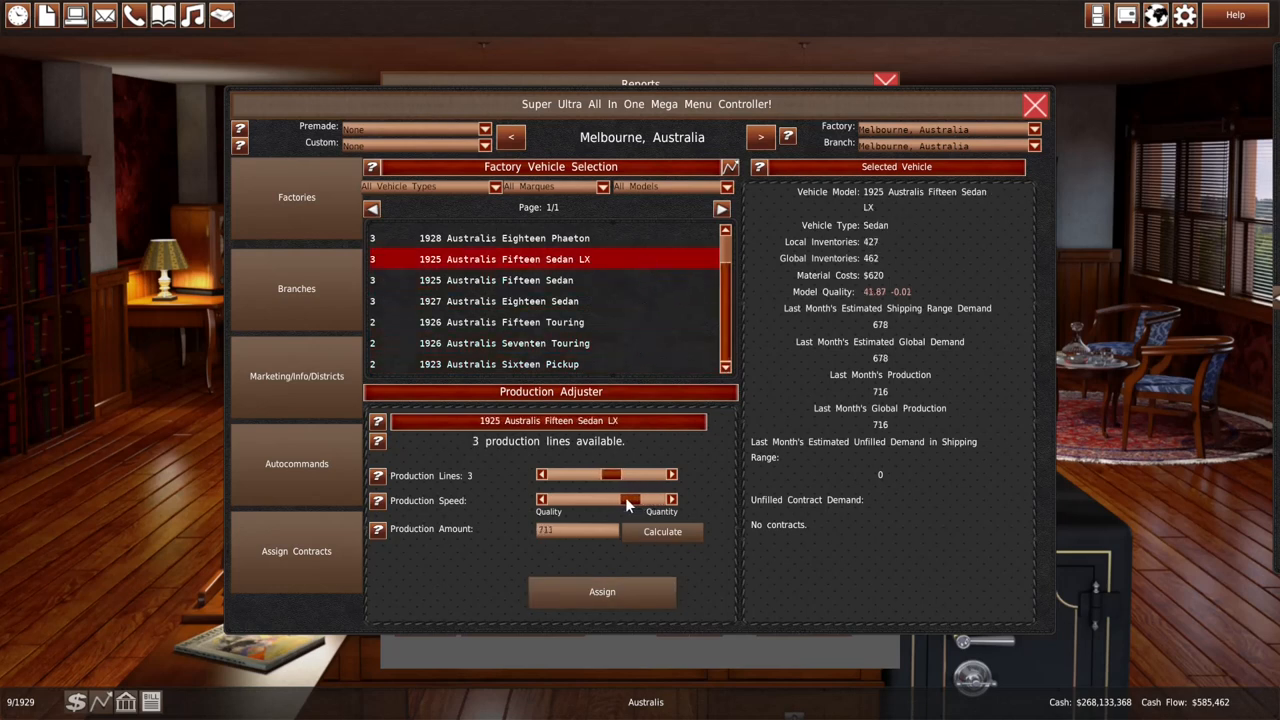
drag(638, 505, 624, 503)
click(616, 596)
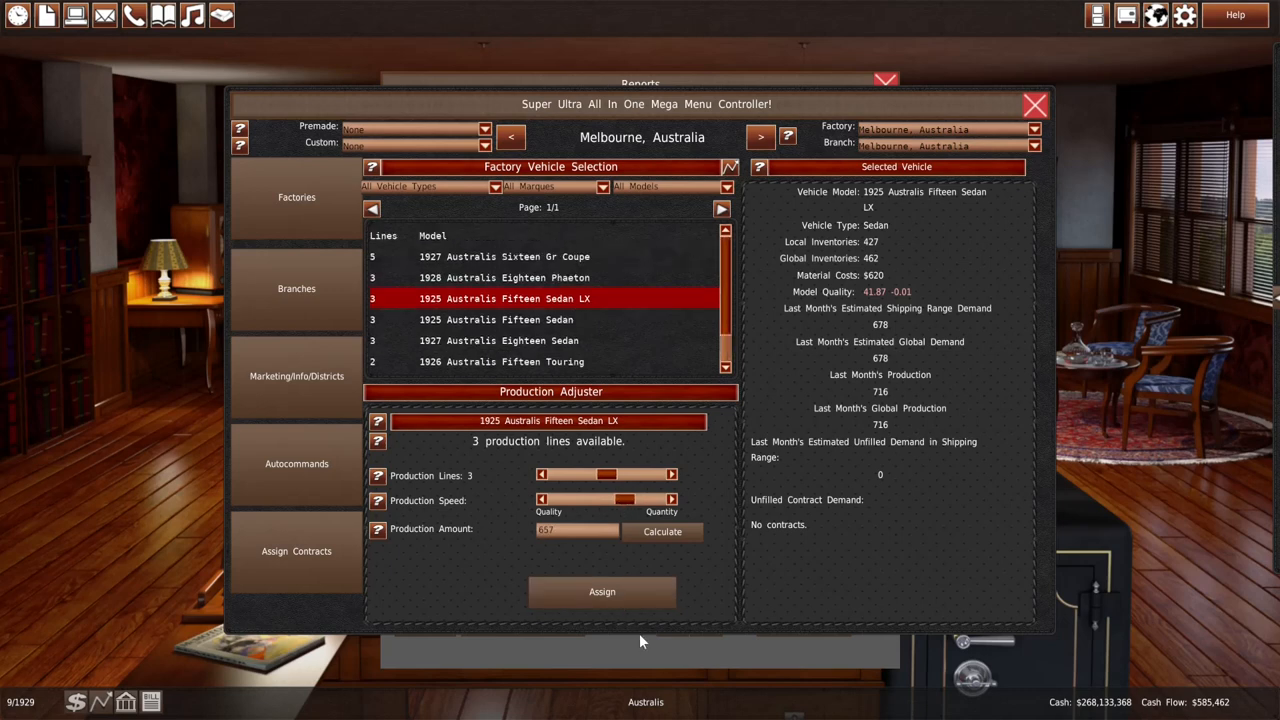
click(638, 640)
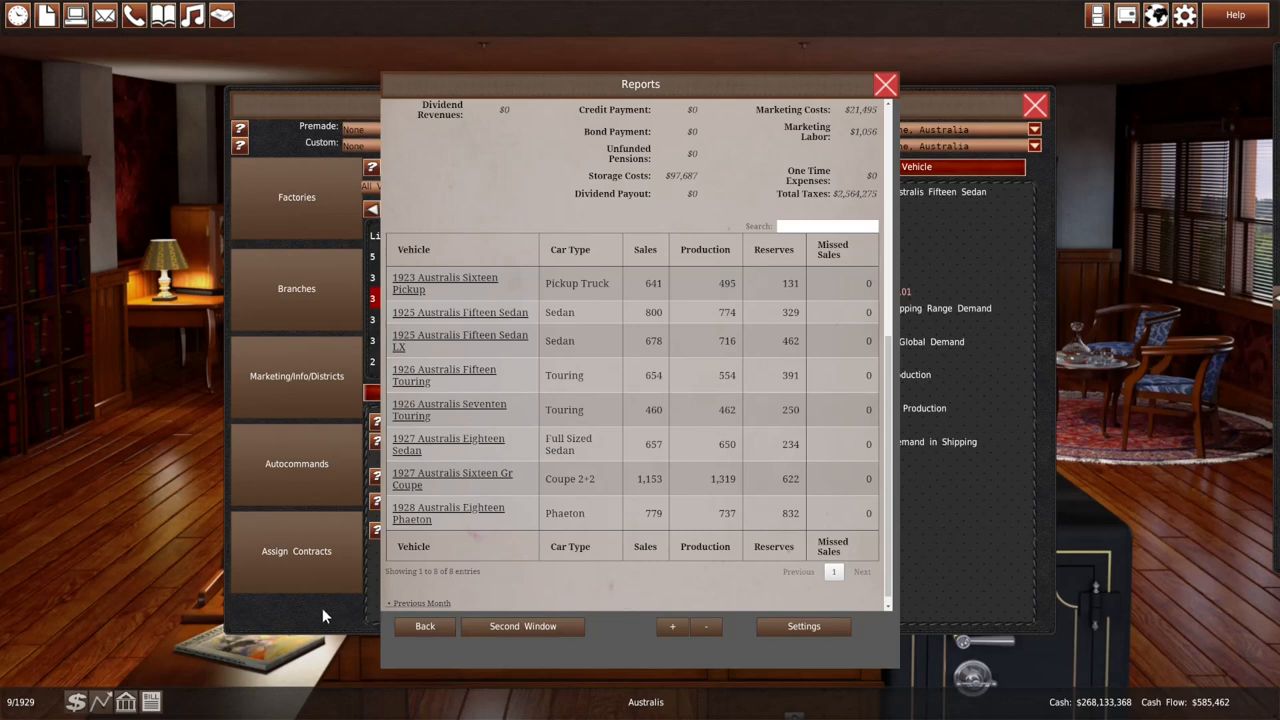
Cut the 1927 Australis Sixteen Gr Coupe to 4 production lines
click(322, 608)
click(590, 258)
click(620, 477)
click(628, 590)
scroll(580, 343, up, 3)
scroll(547, 313, up, 4)
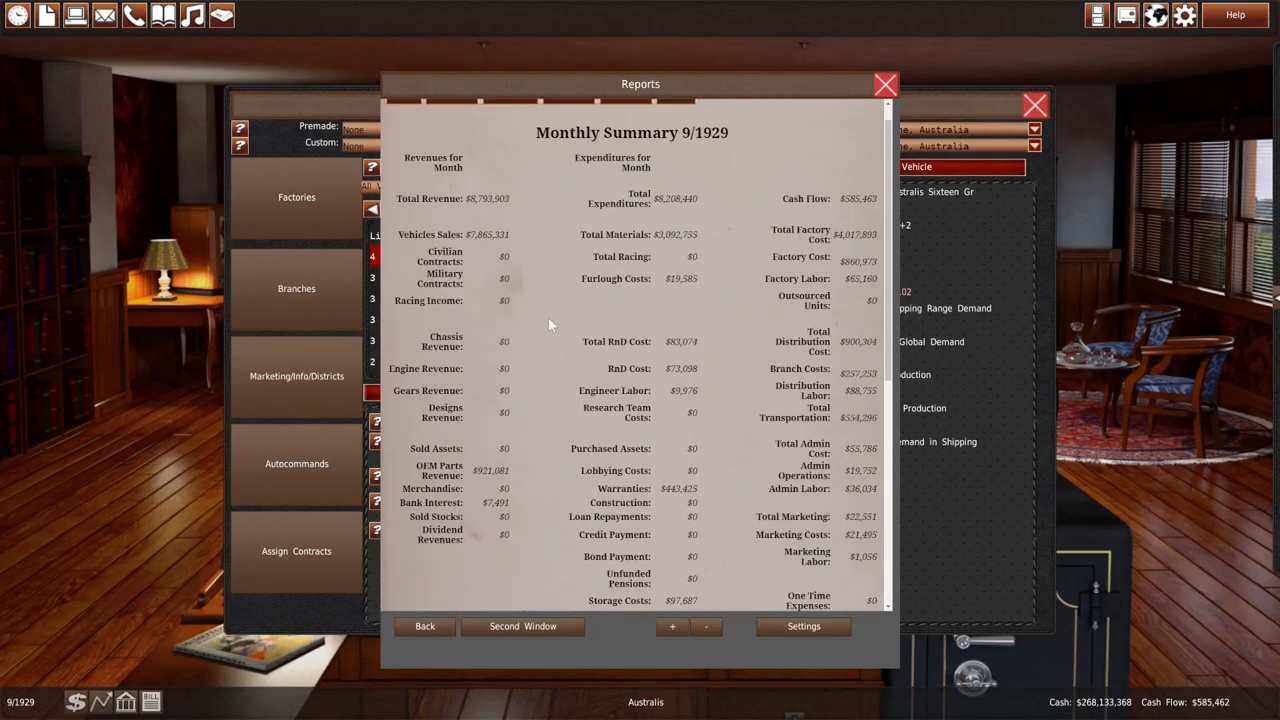
scroll(547, 313, up, 1)
Review the 9/1929 Factory Operations report, close both windows and go to the world map
mouse_move(483, 112)
click(510, 163)
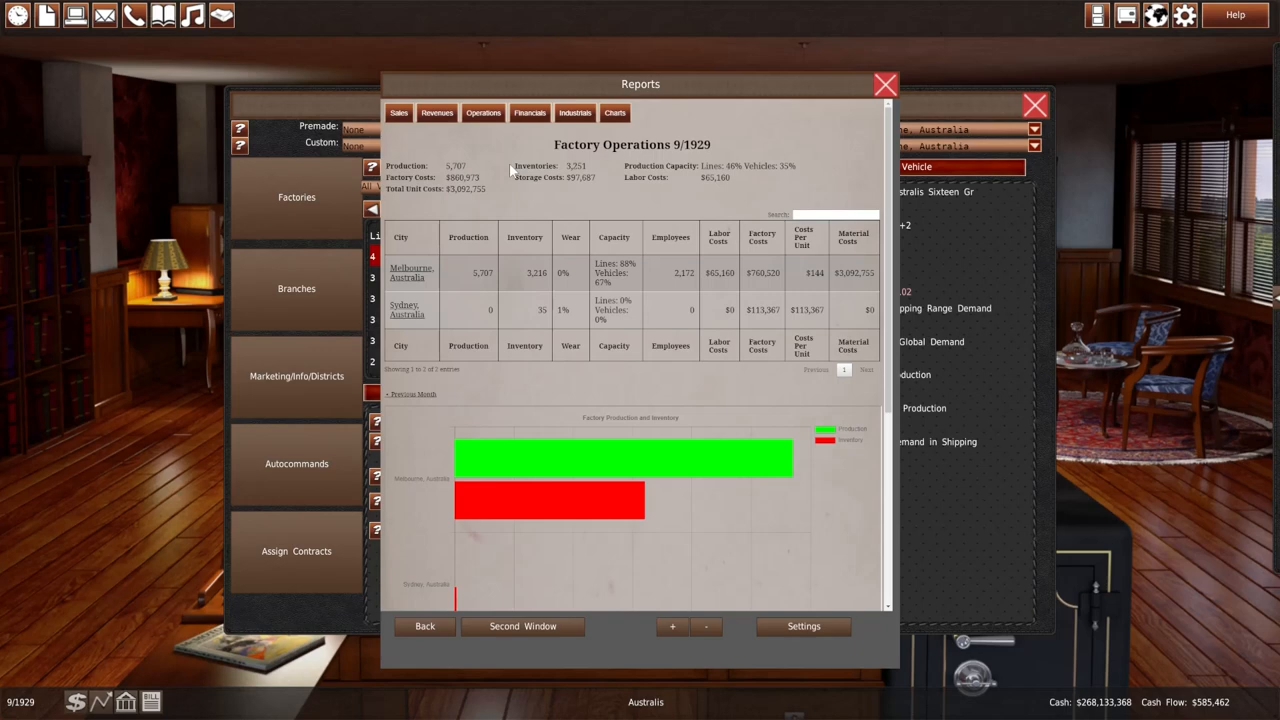
click(885, 84)
click(1035, 105)
click(820, 394)
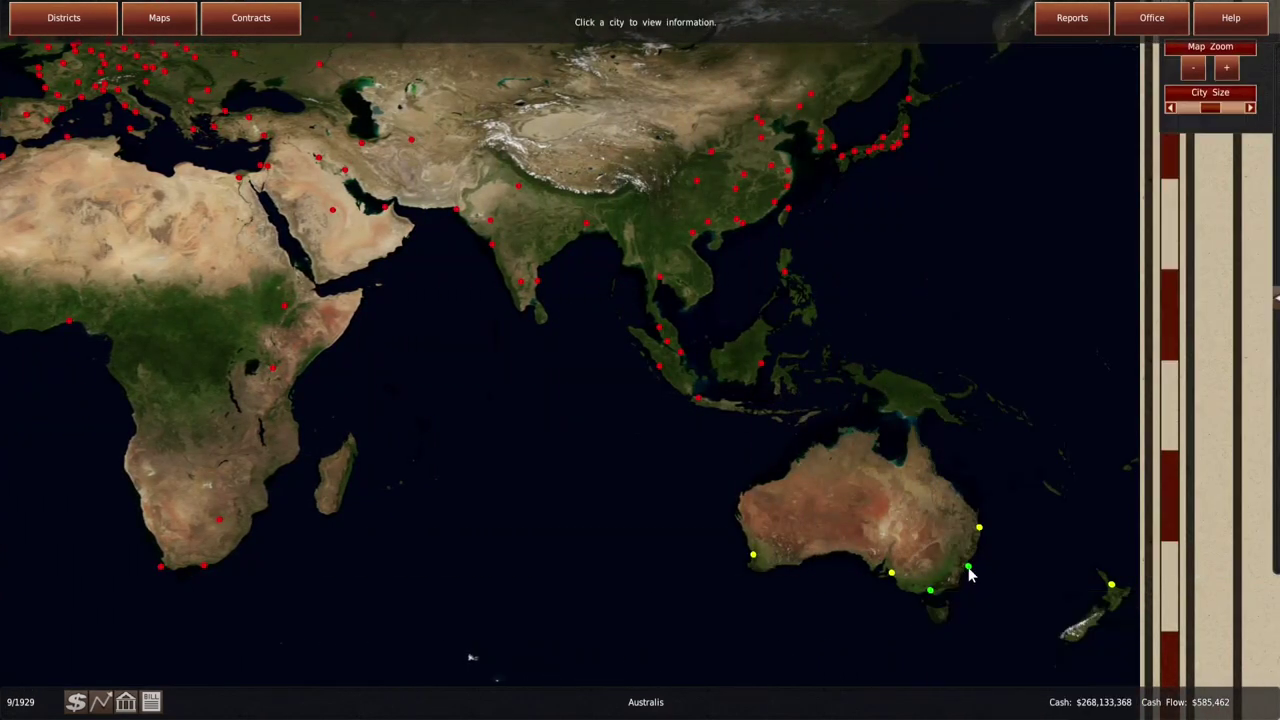
Check Sydney's factory details from the map, return to the office and end the September 1929 turn
click(968, 568)
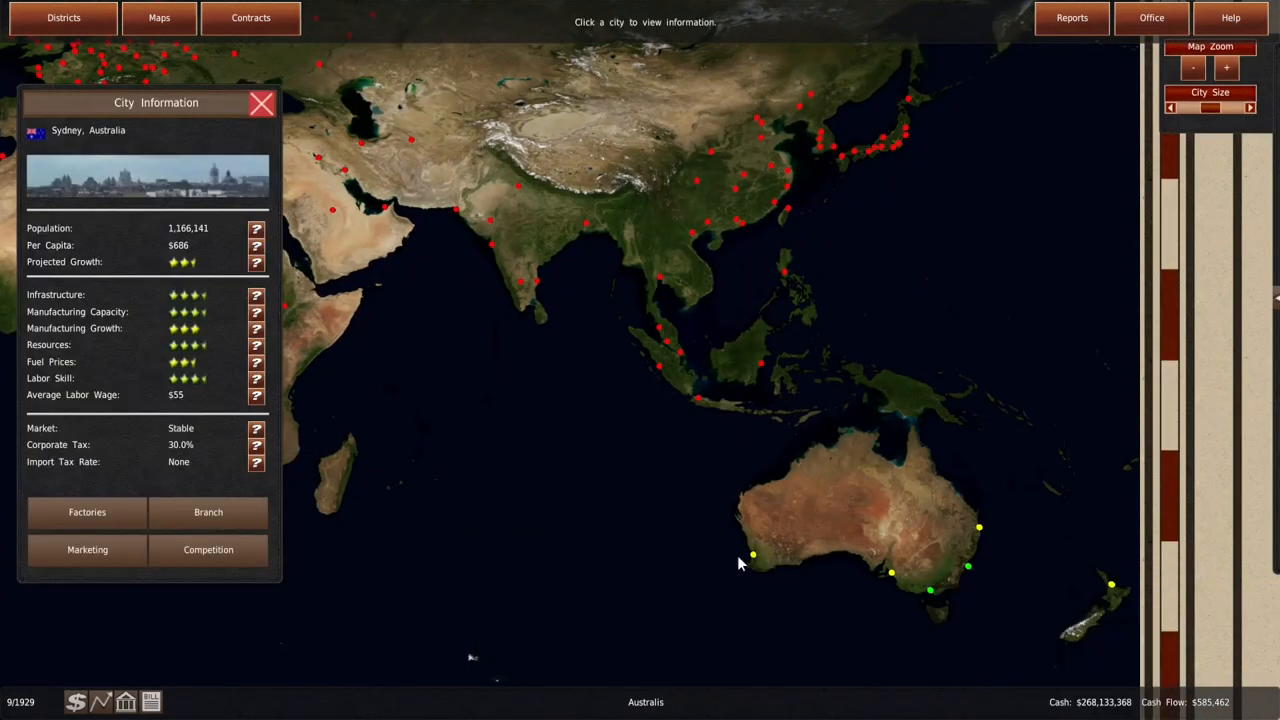
click(87, 512)
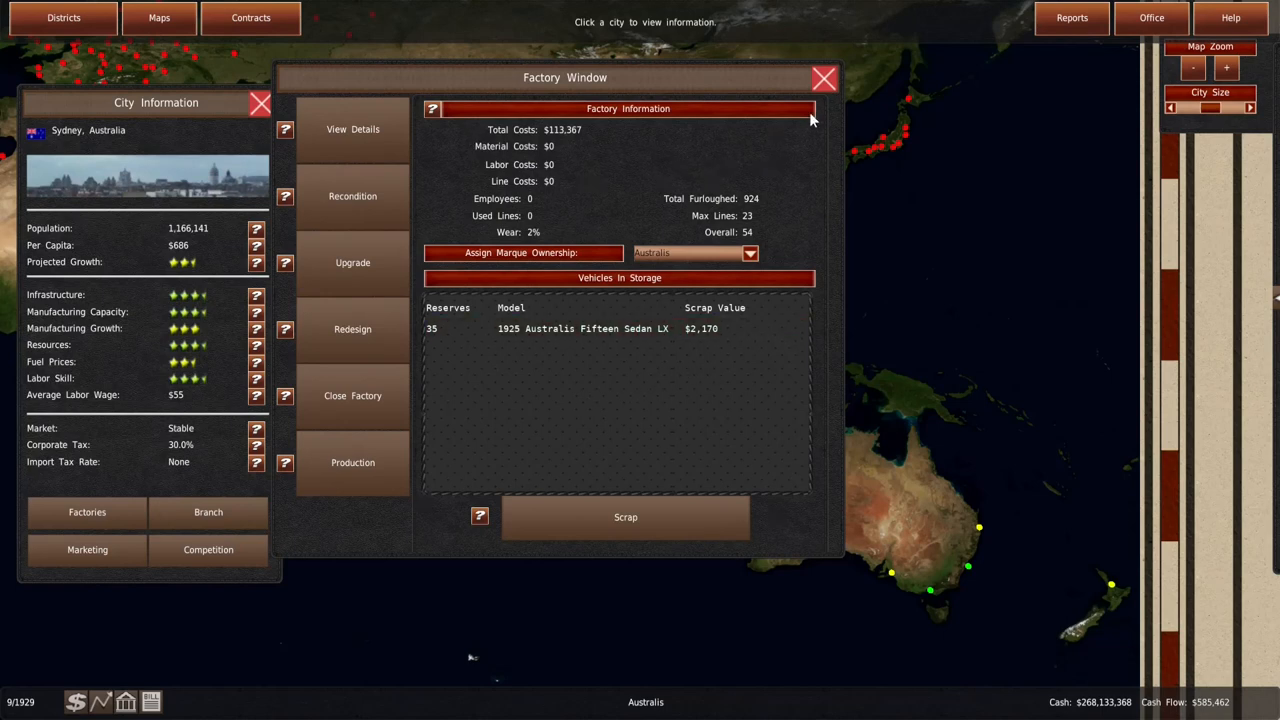
click(824, 79)
click(1151, 19)
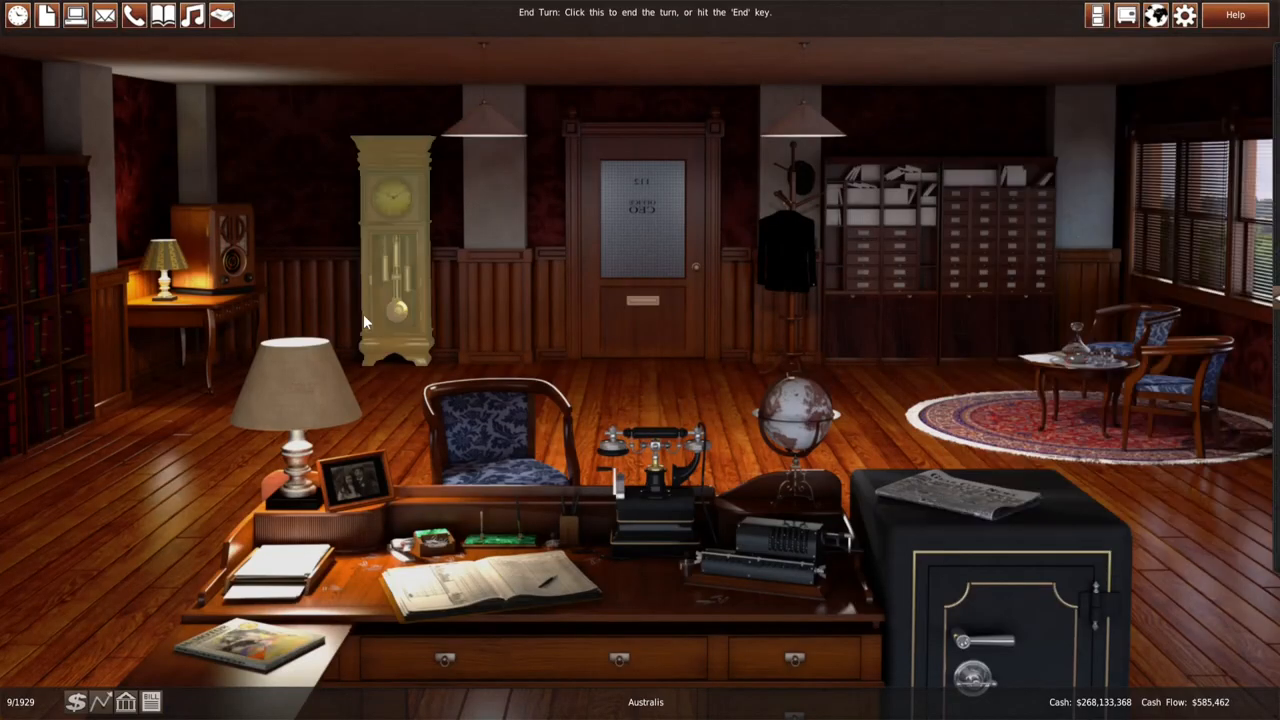
click(384, 298)
click(553, 377)
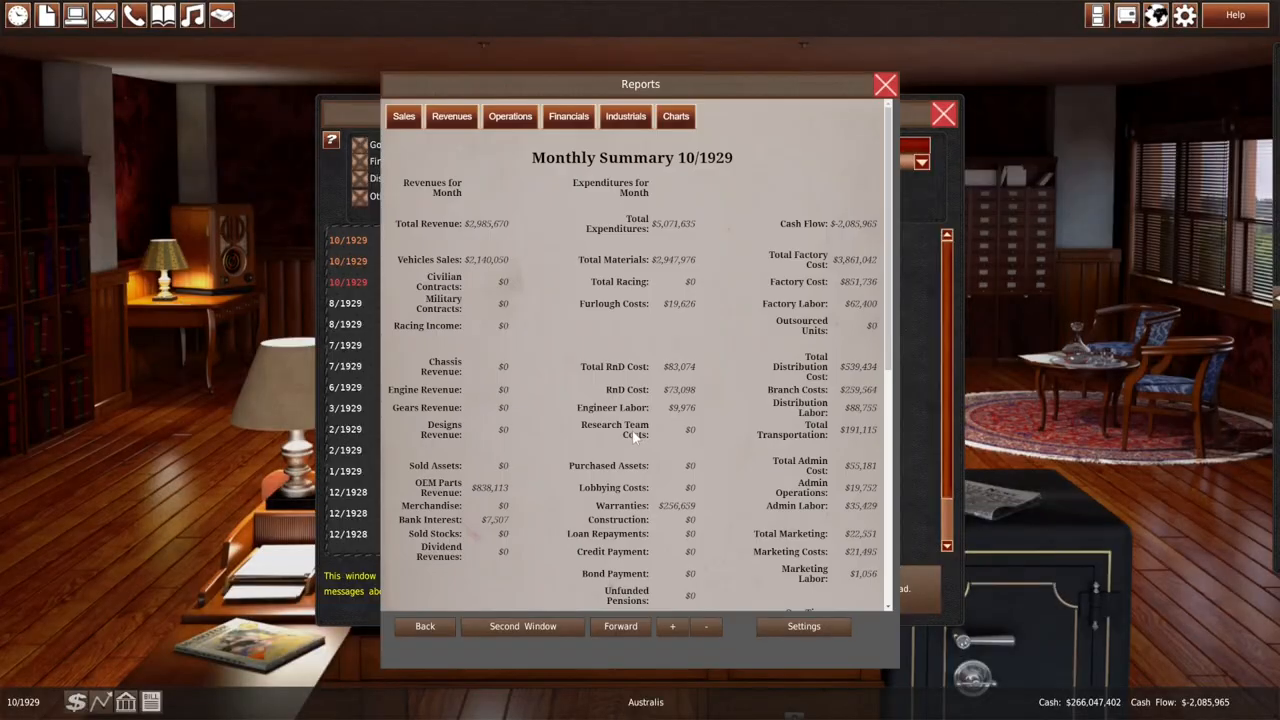
scroll(559, 402, down, 2)
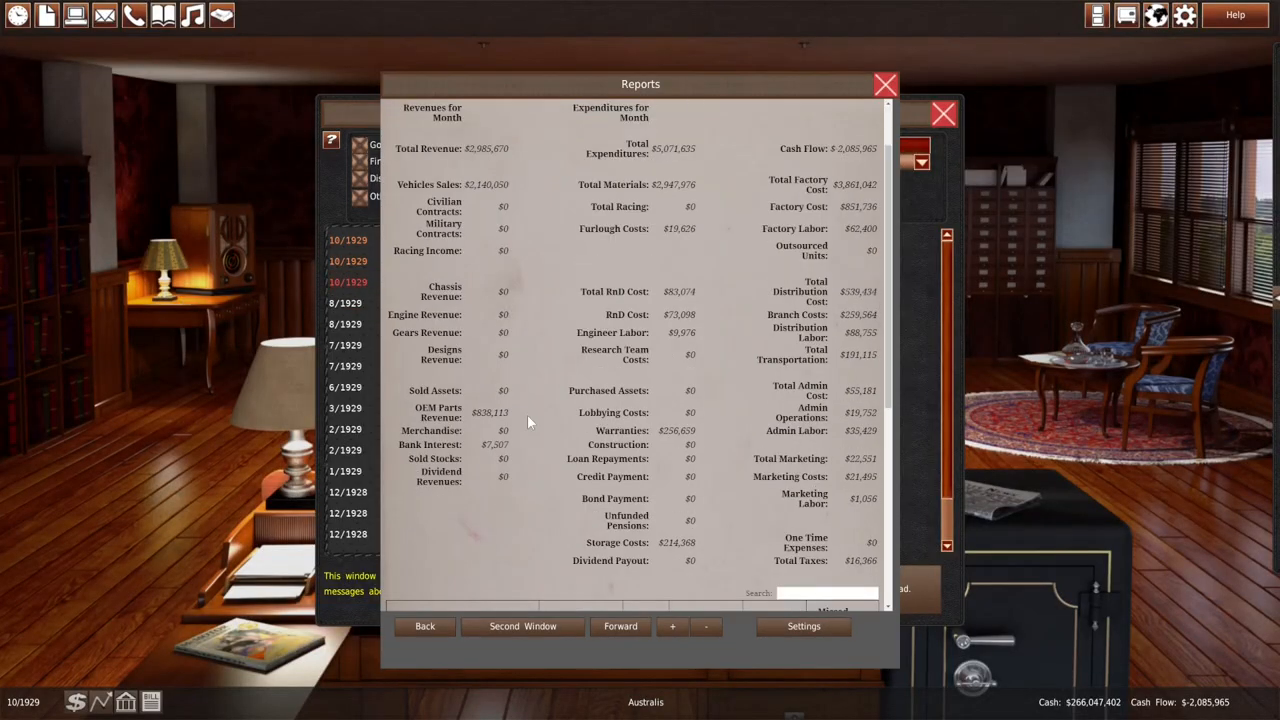
scroll(535, 425, down, 5)
scroll(541, 432, down, 1)
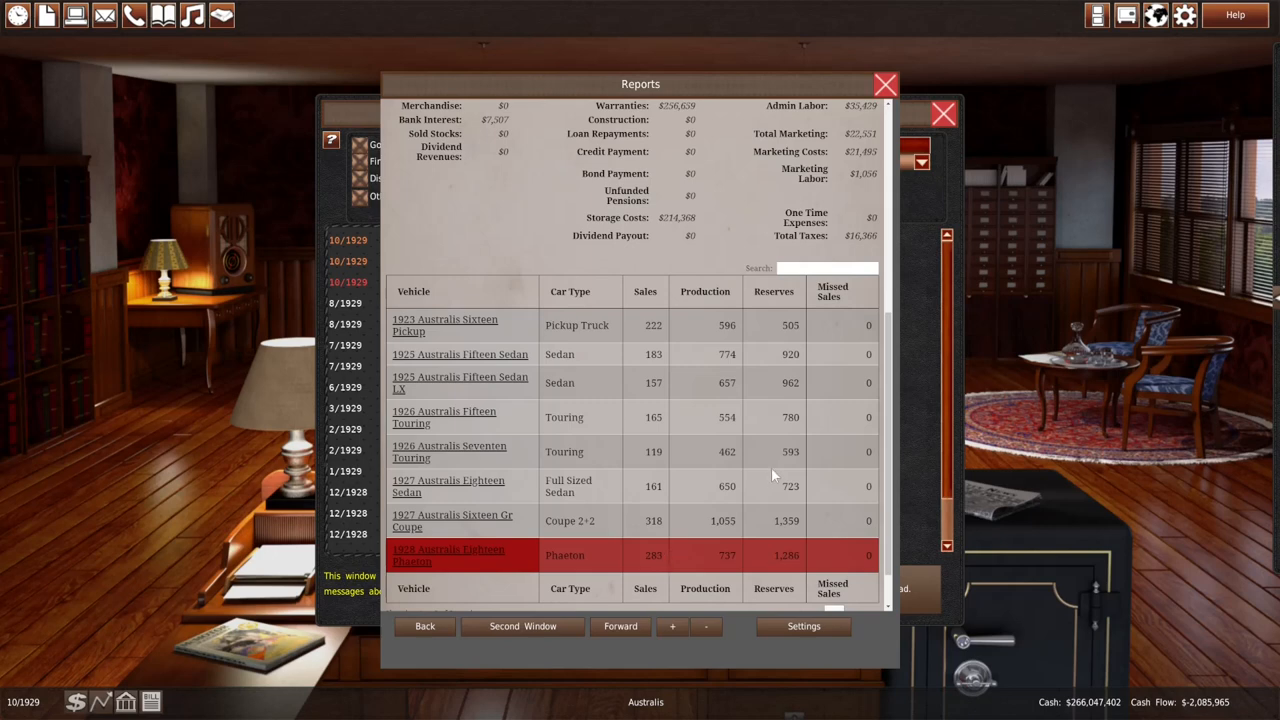
Dismiss the monthly report and memos and read the October 1929 newspaper
click(885, 84)
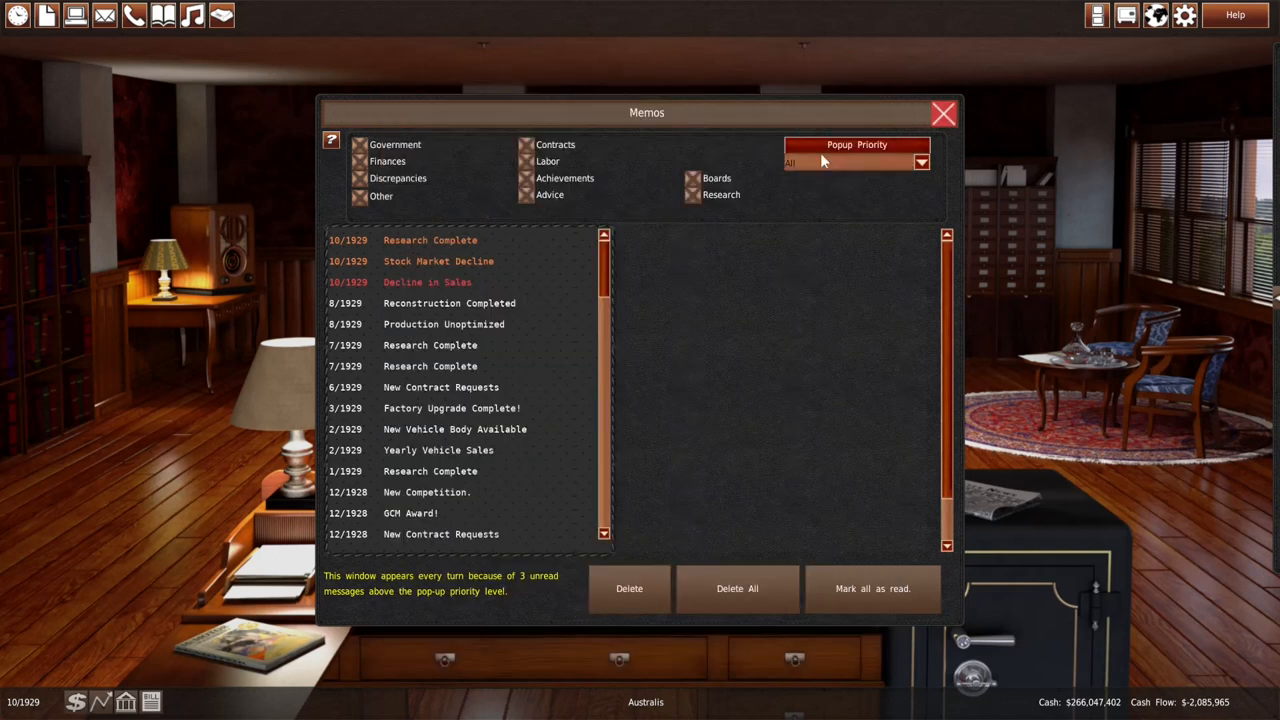
click(943, 114)
click(922, 495)
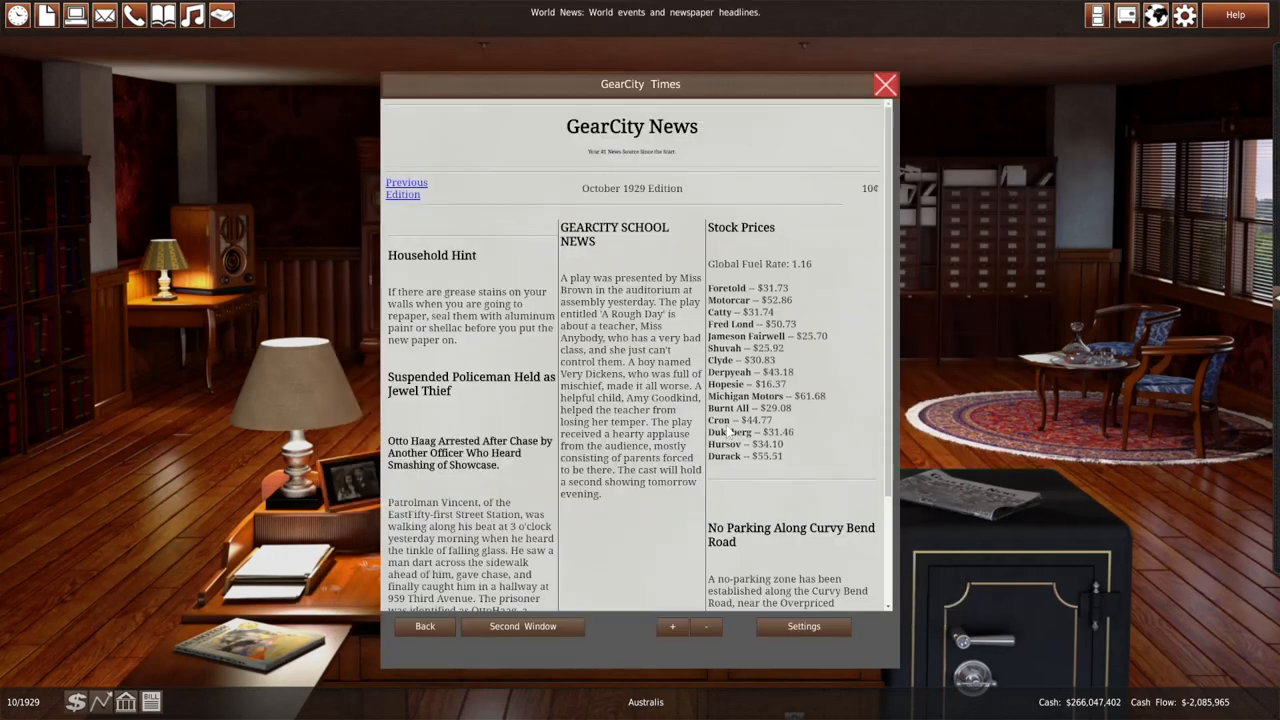
scroll(704, 464, down, 3)
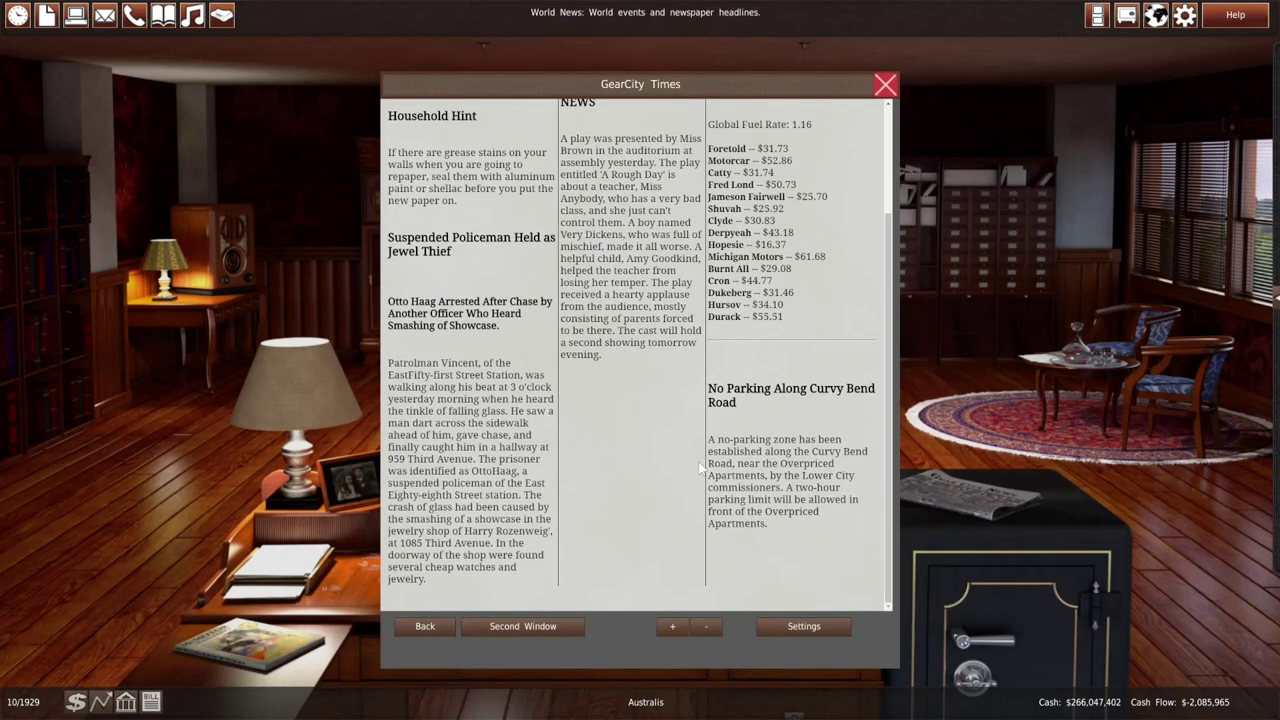
click(885, 86)
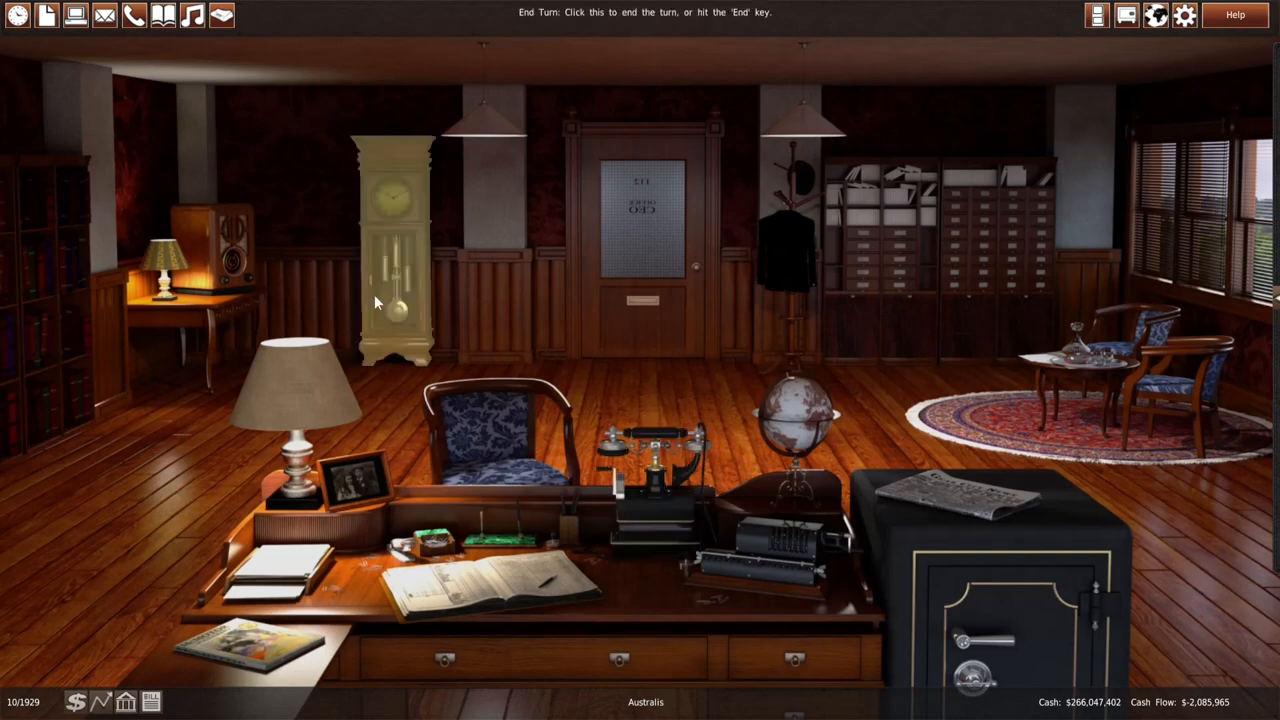
Read the Stock Market Decline and Research Complete memos, then return to the office
click(1275, 297)
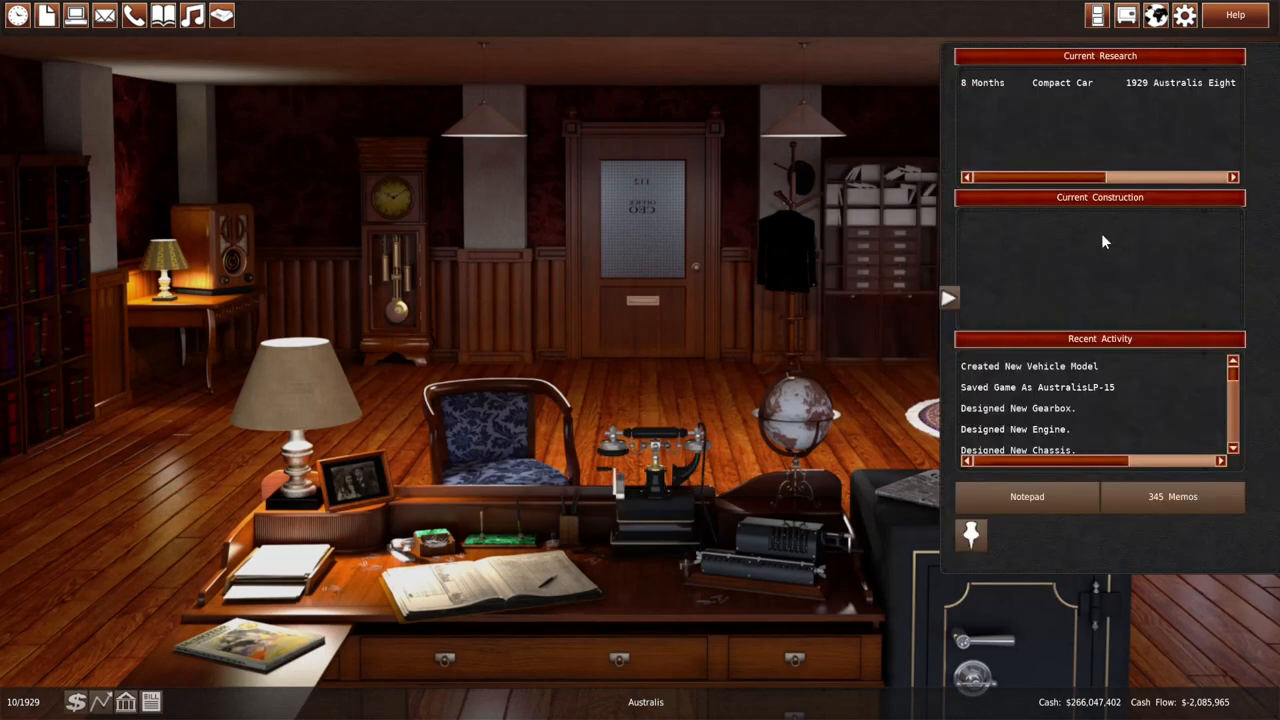
click(1140, 496)
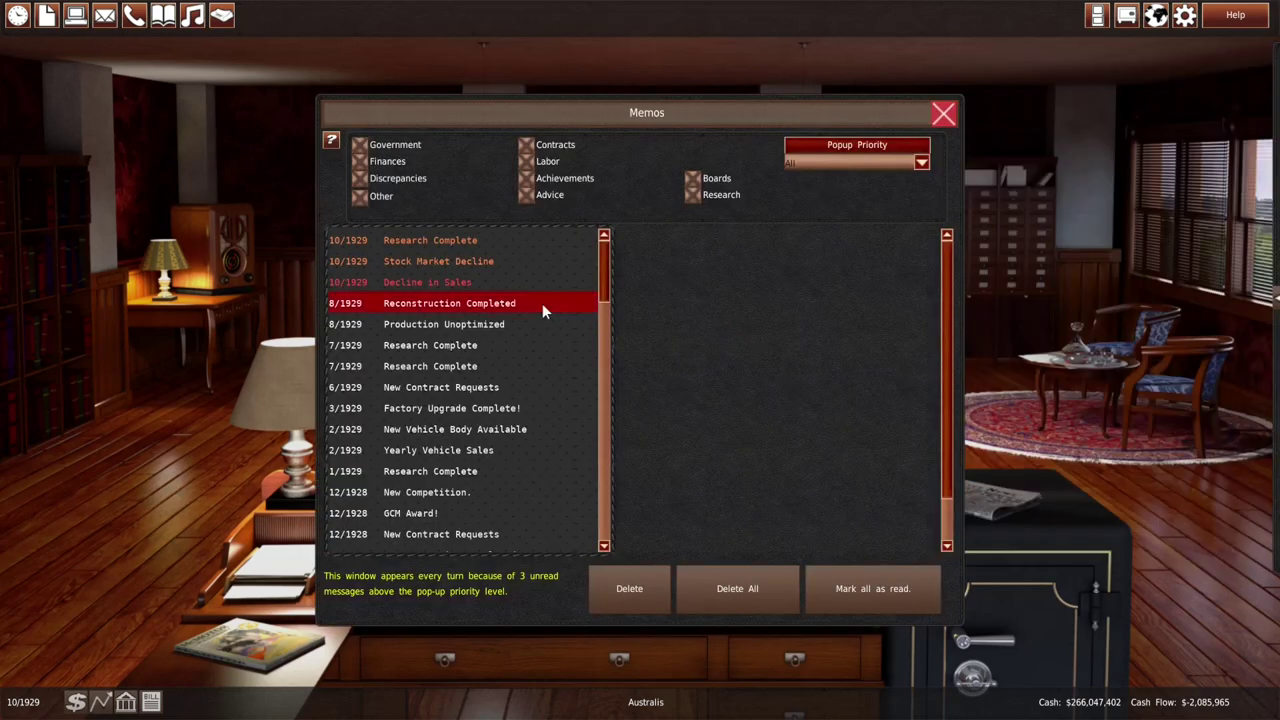
click(487, 260)
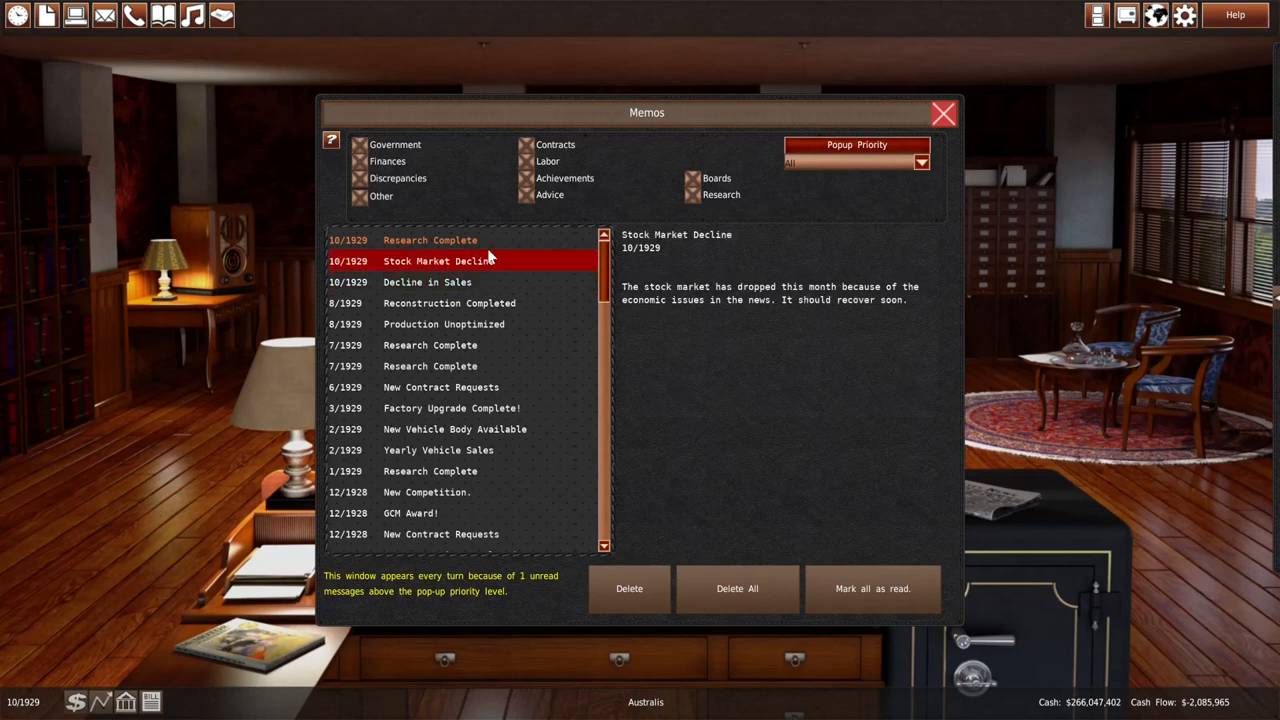
click(488, 242)
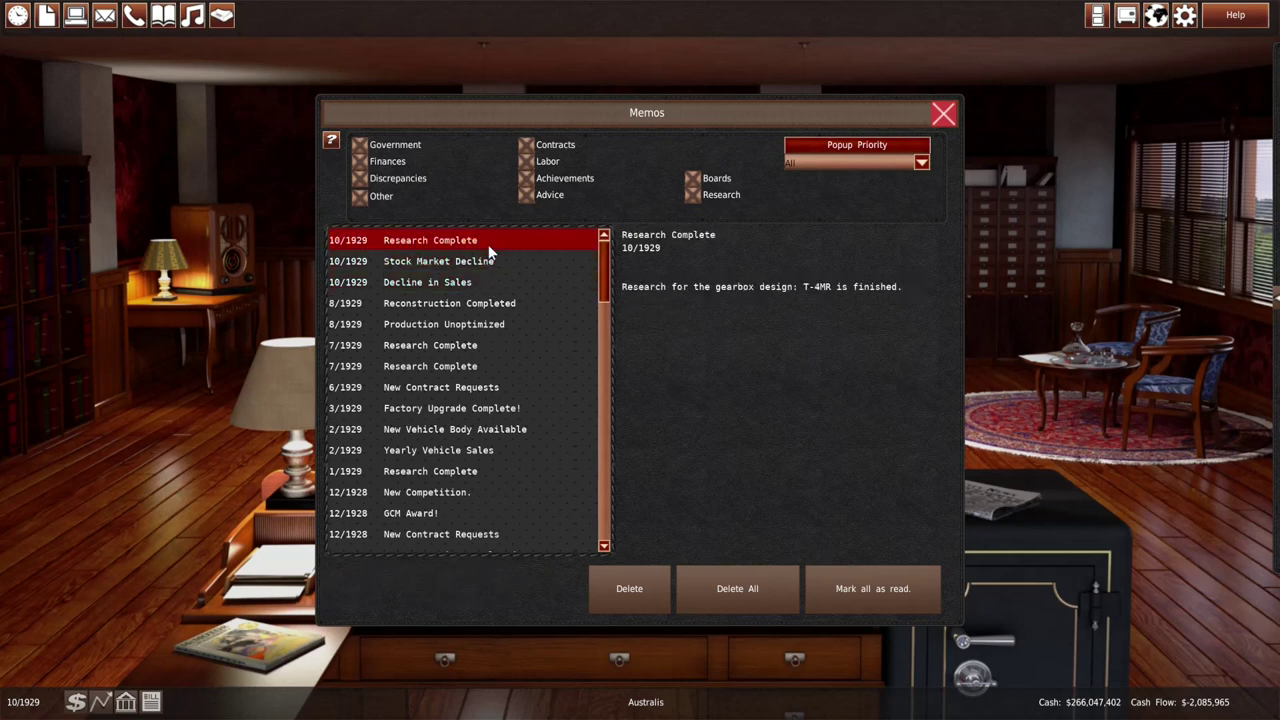
click(943, 116)
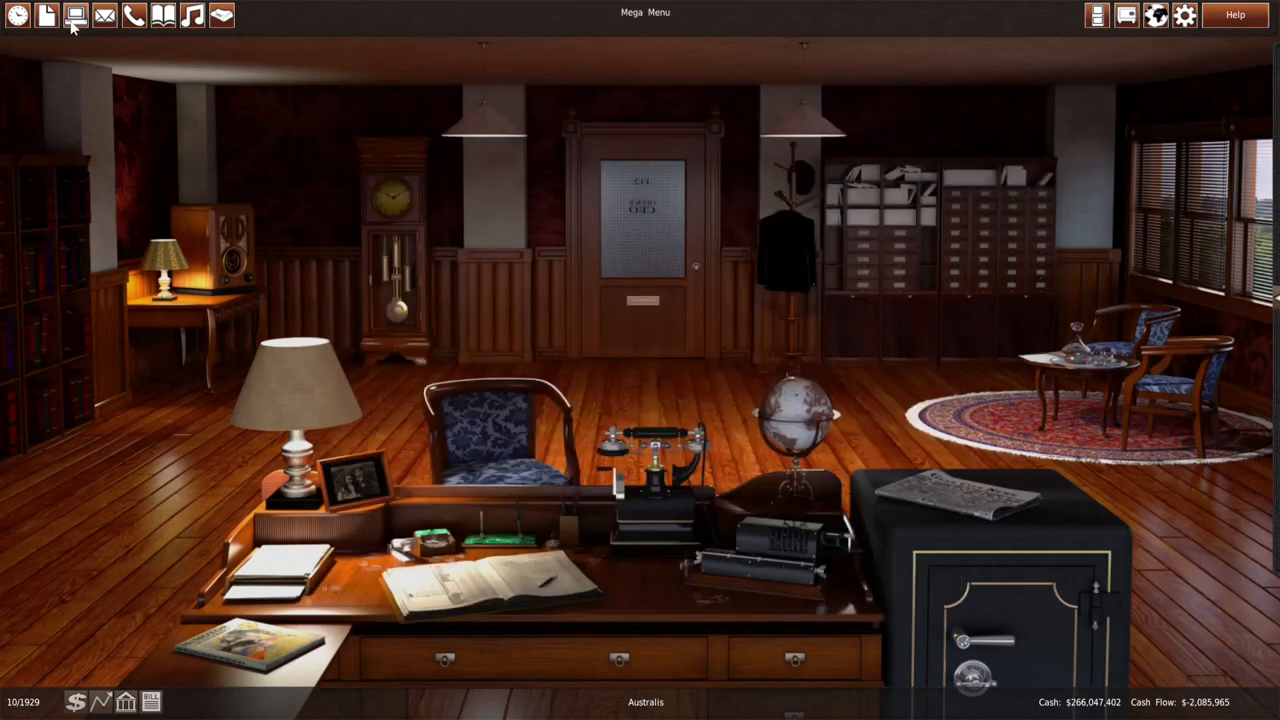
Bring up branch vehicle pricing and check the Phaeton's customer price-demand chart
click(74, 18)
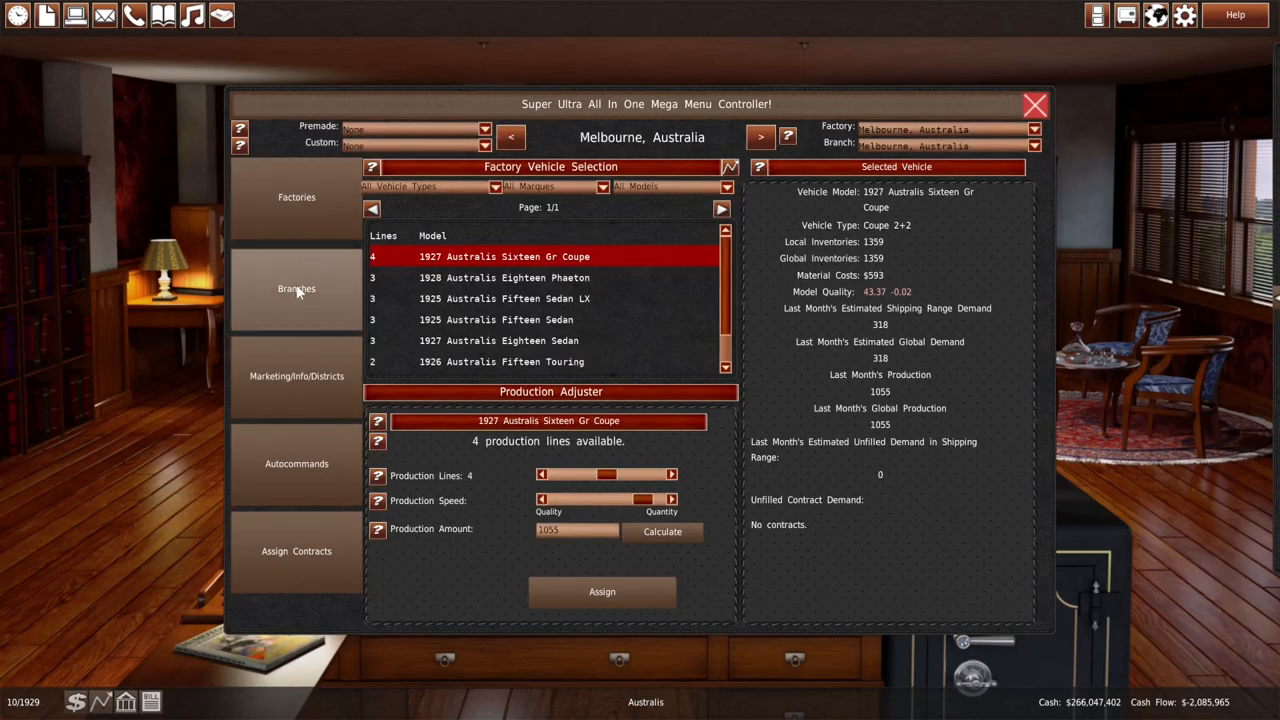
click(46, 15)
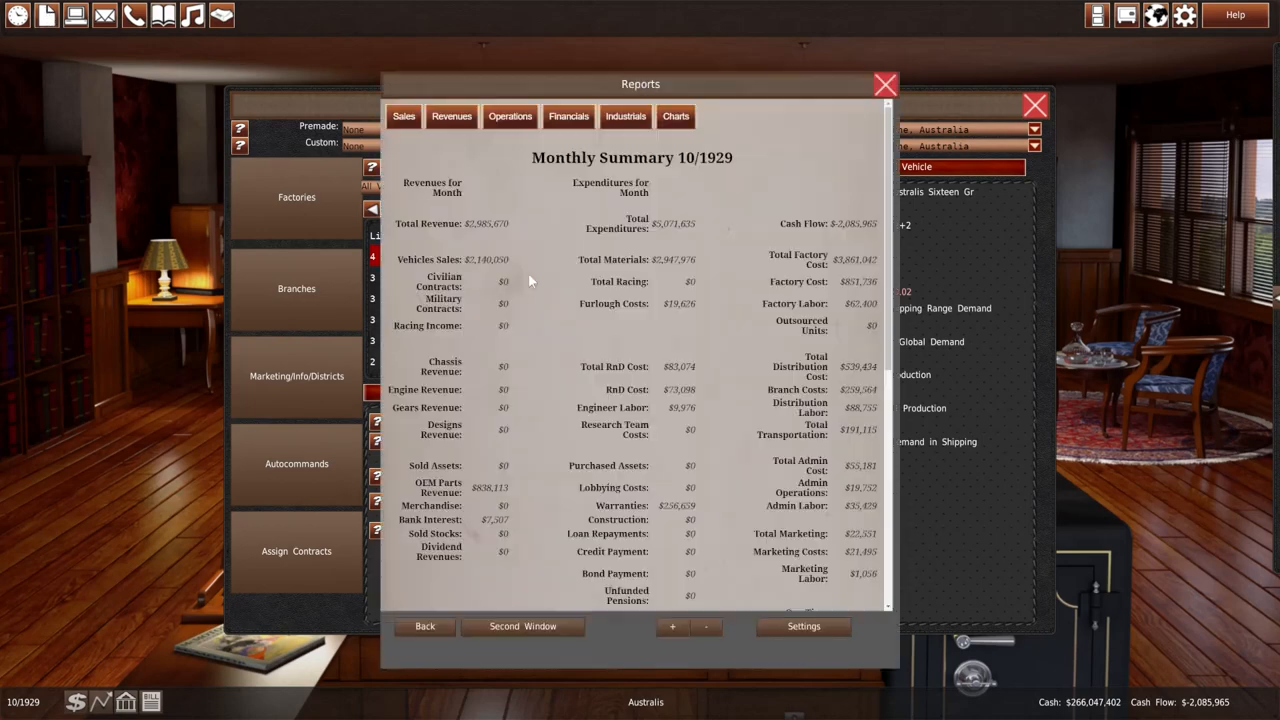
scroll(530, 281, down, 5)
scroll(532, 277, down, 3)
click(325, 280)
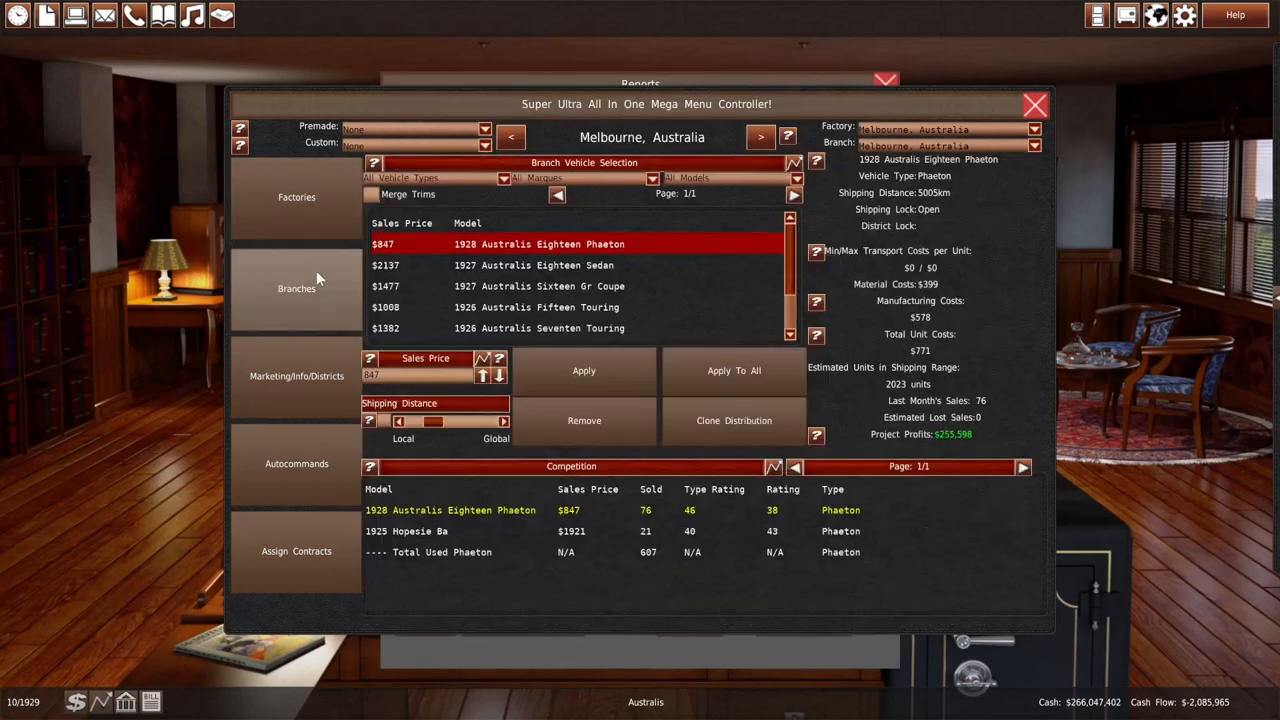
click(482, 358)
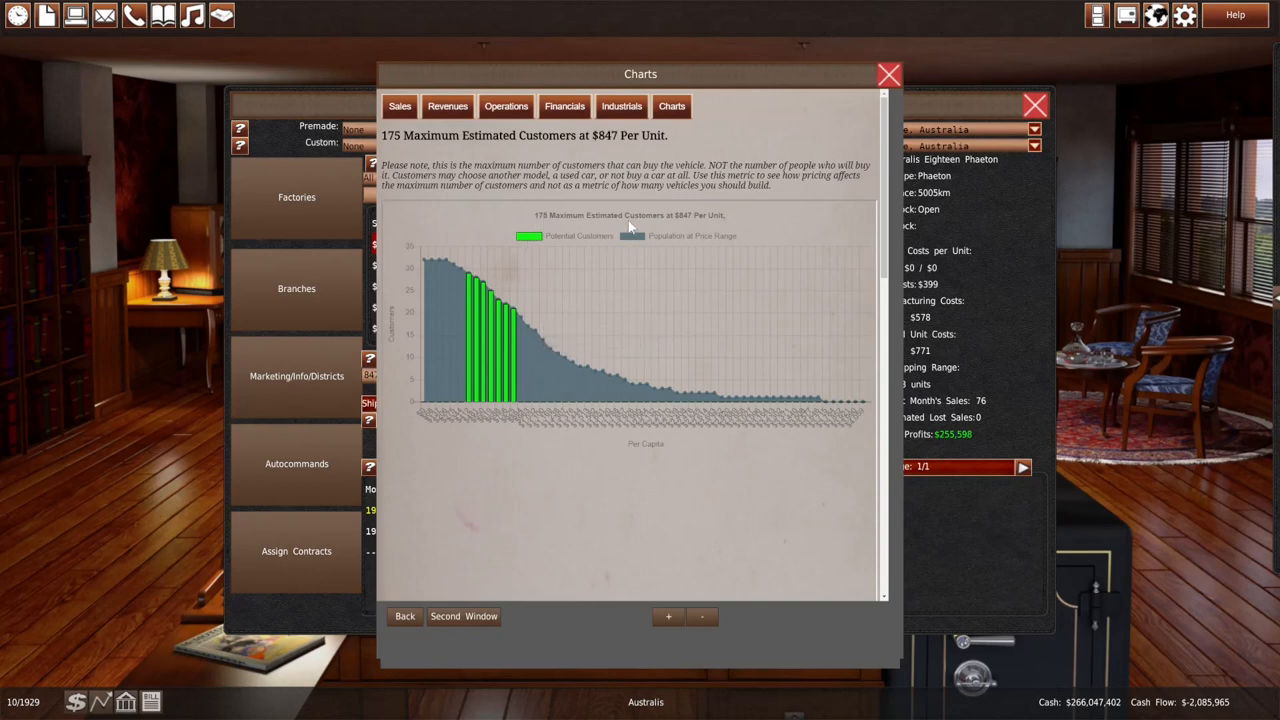
click(889, 75)
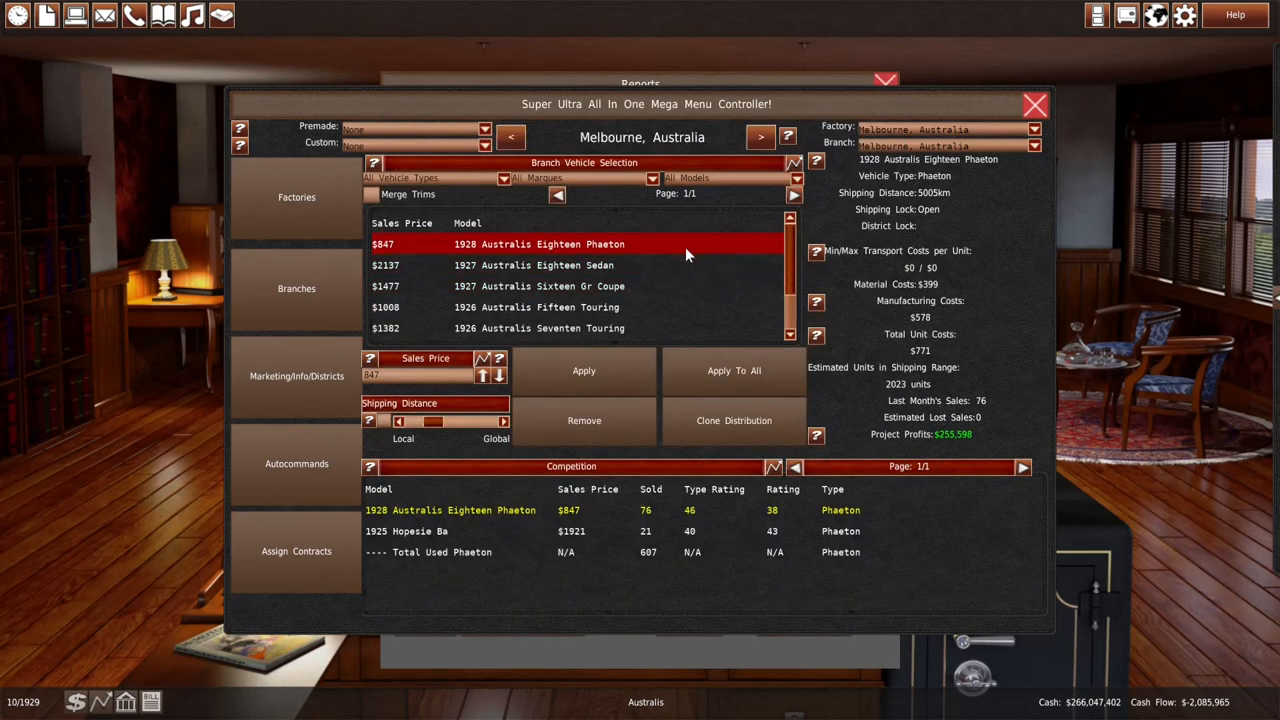
click(515, 645)
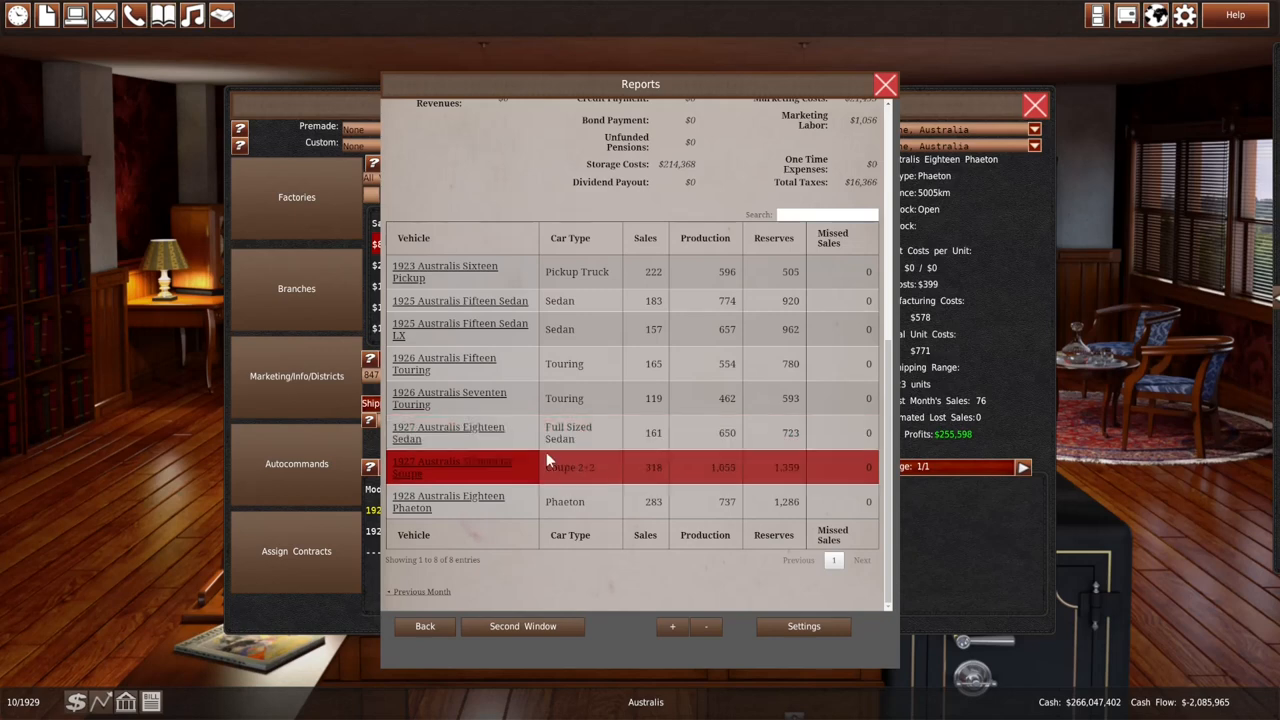
Compare branch pricing against the October sales and factory operations reports
click(347, 615)
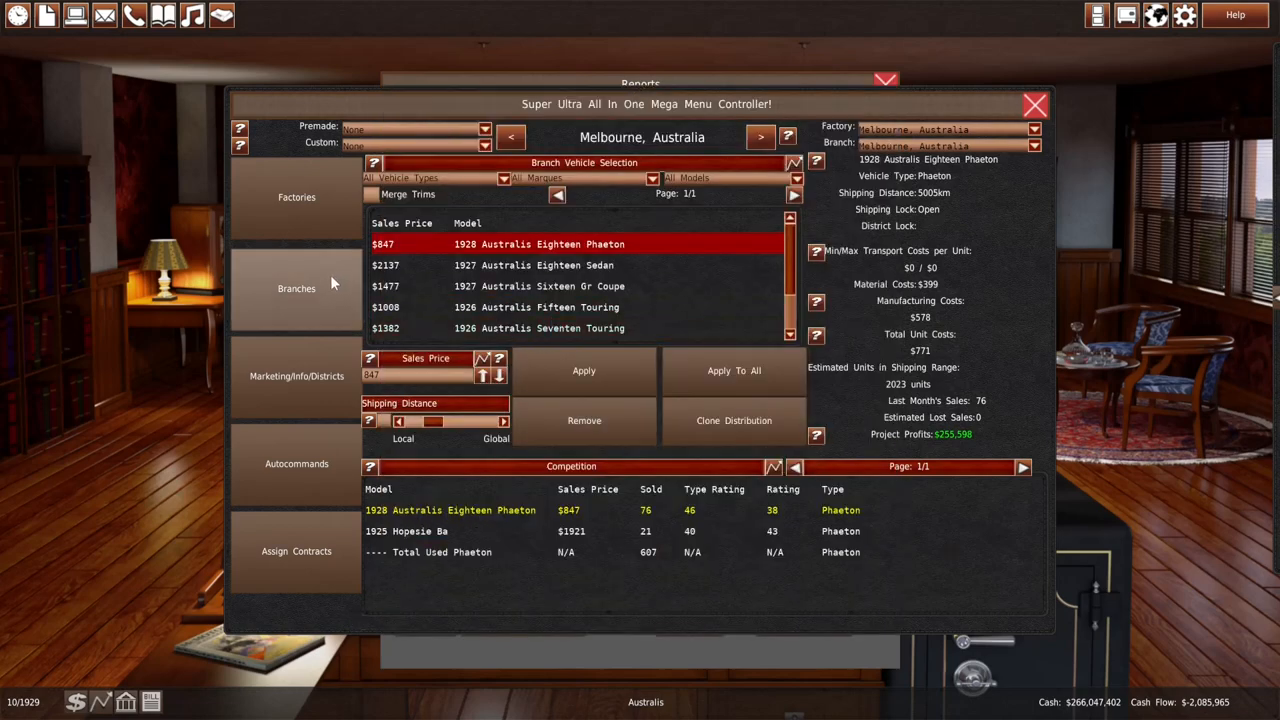
click(512, 650)
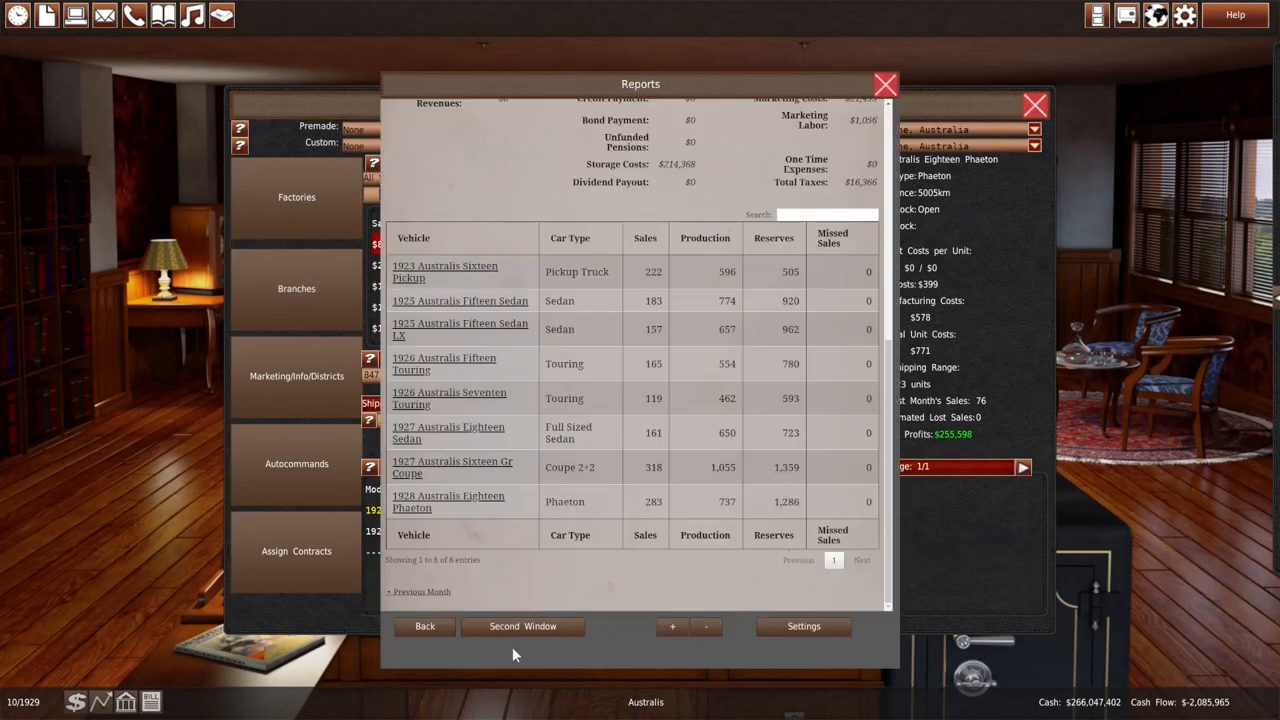
scroll(540, 480, up, 5)
scroll(571, 327, up, 3)
click(509, 115)
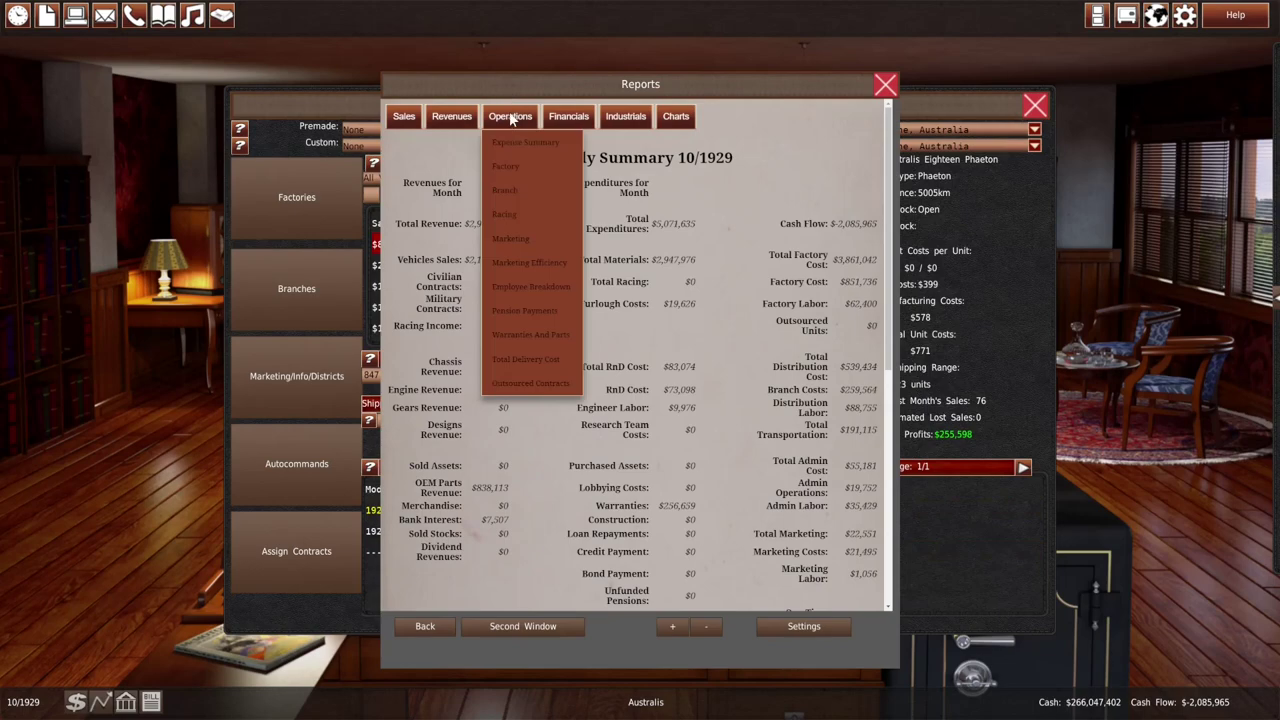
click(508, 166)
click(885, 84)
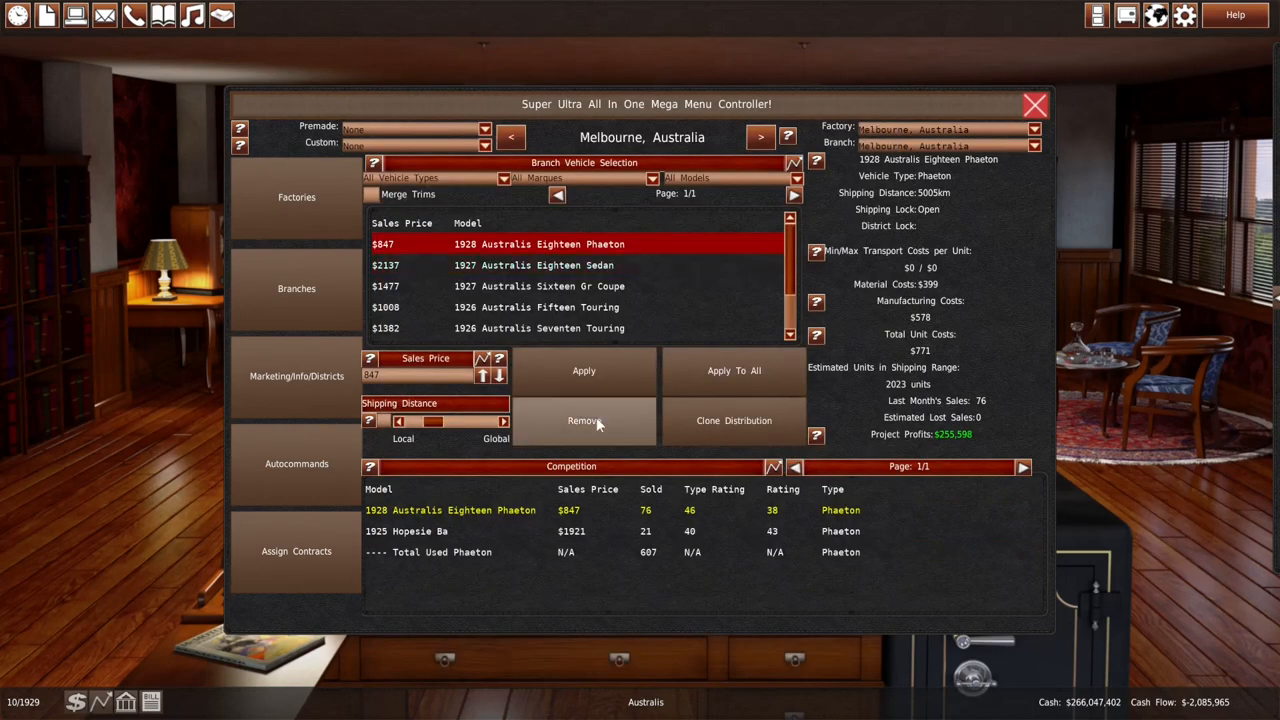
Set the Coupe, Phaeton, both Fifteen Sedans, Tourings, Eighteen Sedan and Pickup to zero Melbourne lines
click(346, 217)
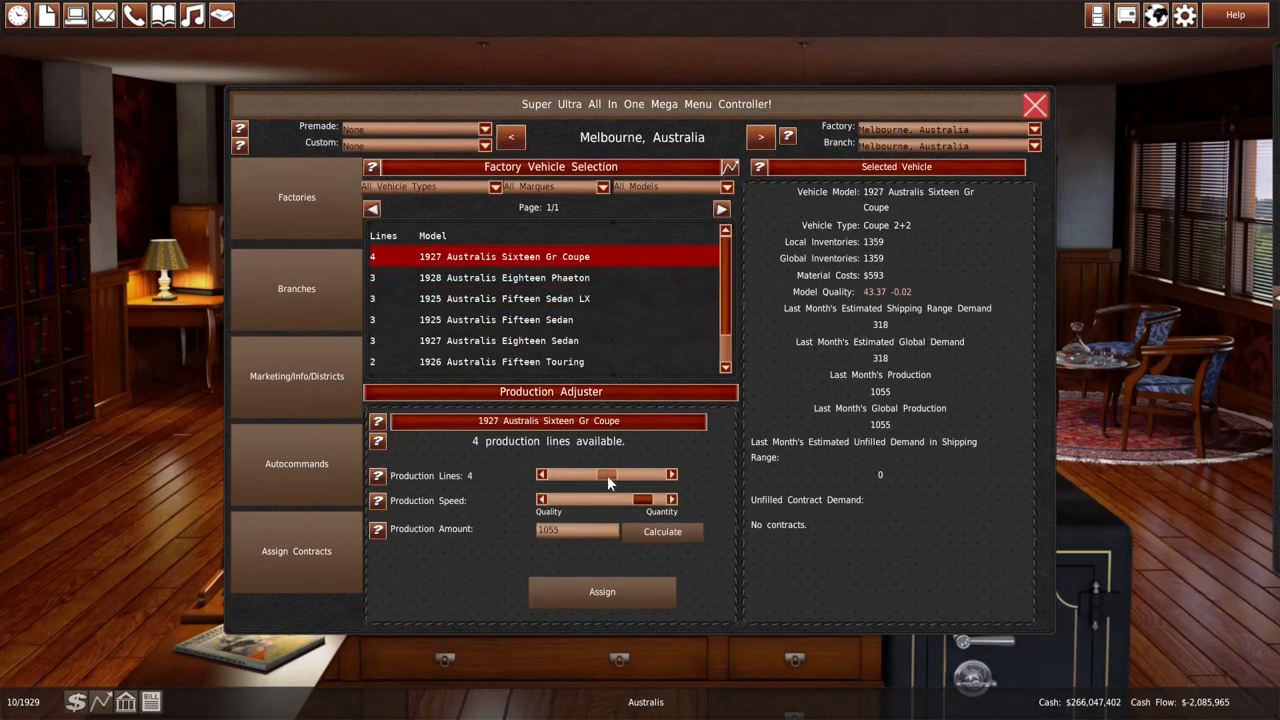
mouse_move(607, 475)
mouse_down()
mouse_move(533, 473)
mouse_move(549, 478)
mouse_move(539, 484)
mouse_move(562, 475)
mouse_up()
click(602, 591)
click(527, 240)
click(558, 588)
click(527, 240)
click(557, 588)
click(527, 240)
click(562, 591)
click(530, 259)
click(565, 590)
click(530, 238)
click(562, 589)
click(530, 240)
click(562, 590)
click(530, 238)
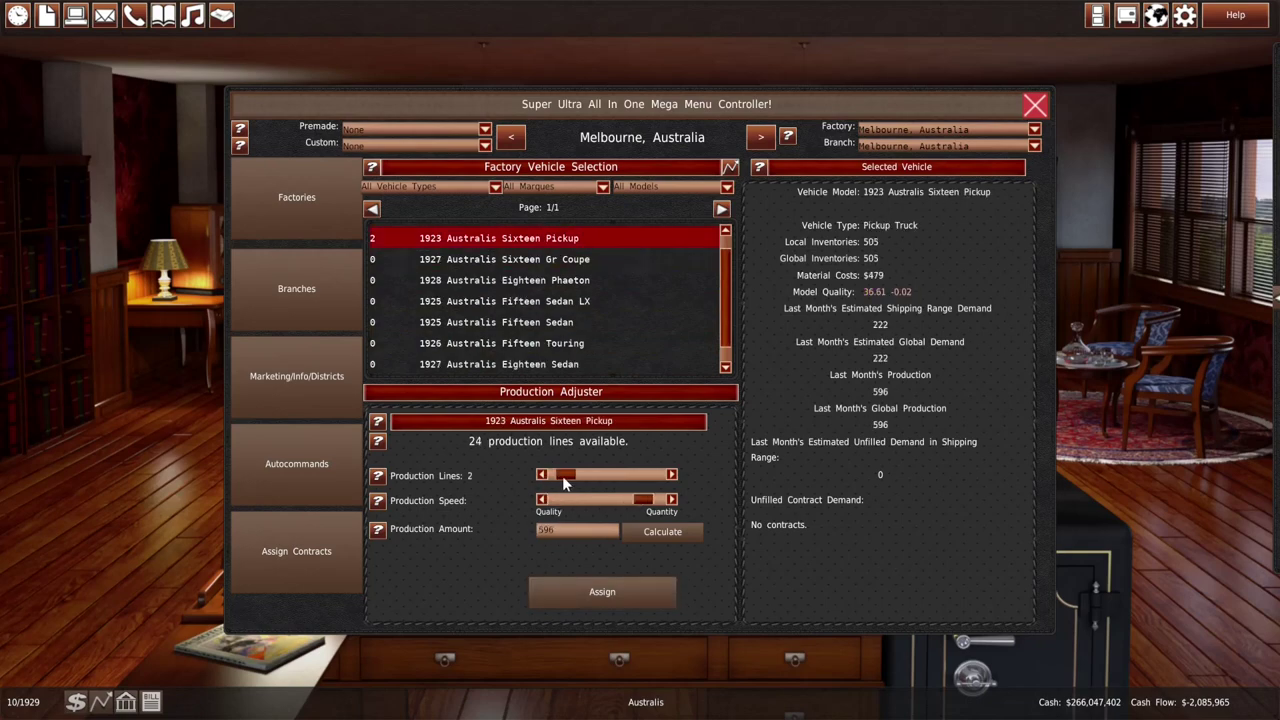
click(557, 591)
click(1035, 106)
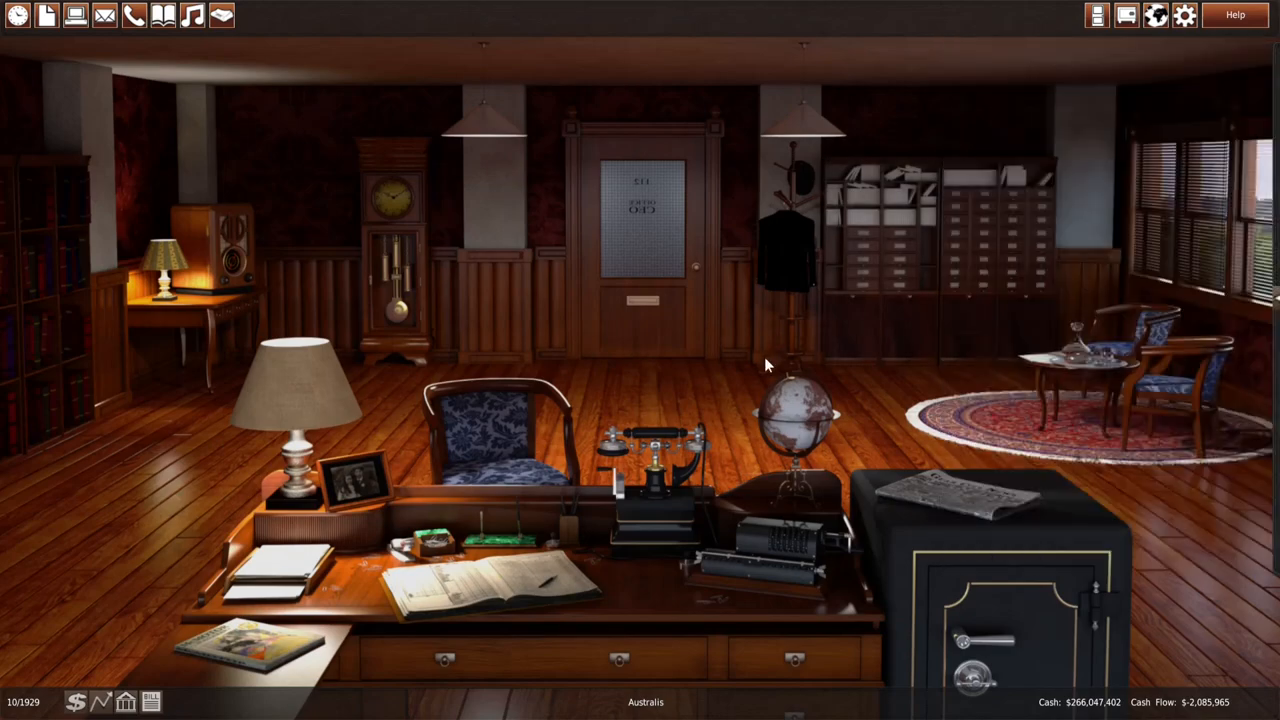
End the October turn, advancing to 11/1929, and dismiss the monthly report
click(404, 310)
click(542, 390)
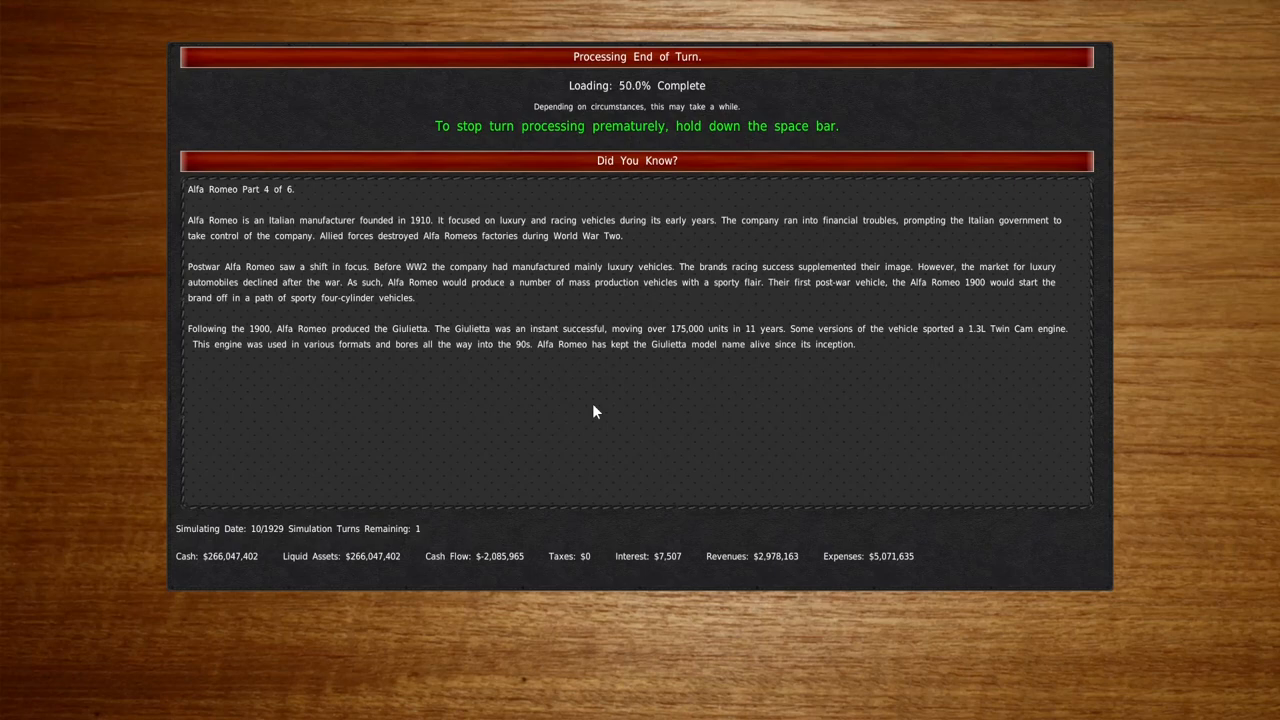
scroll(678, 426, down, 4)
scroll(683, 436, down, 2)
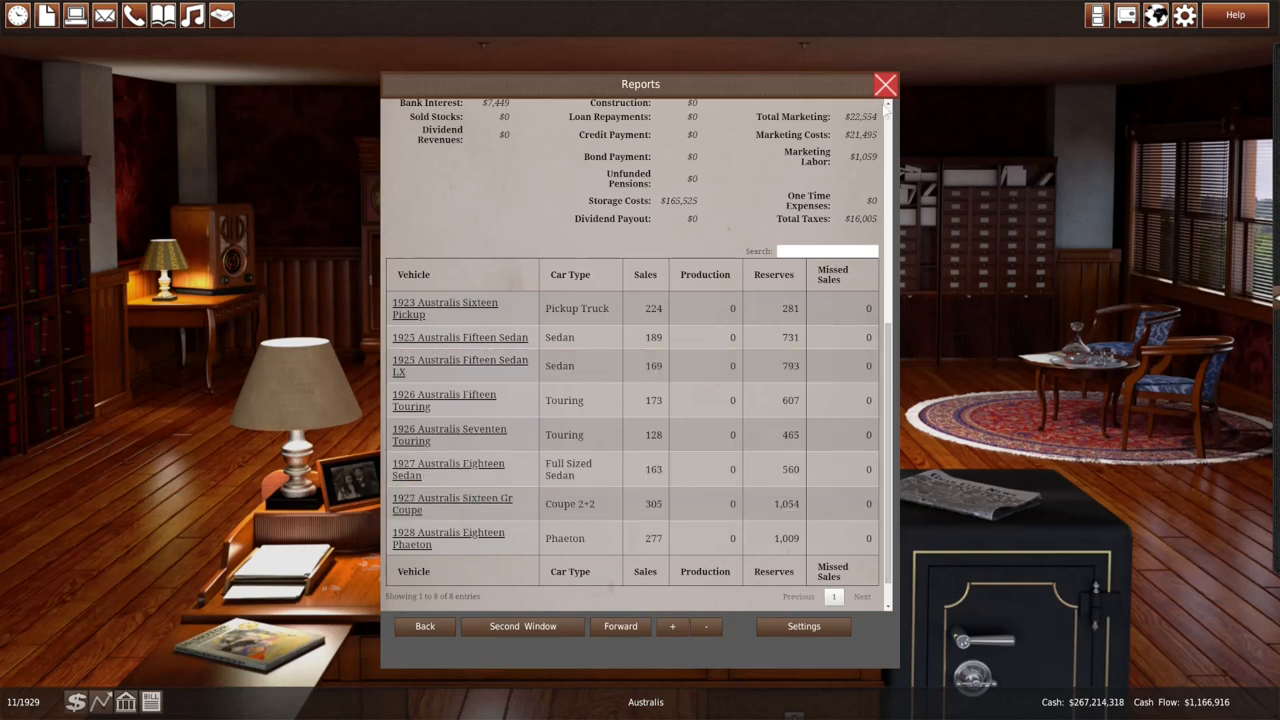
click(885, 84)
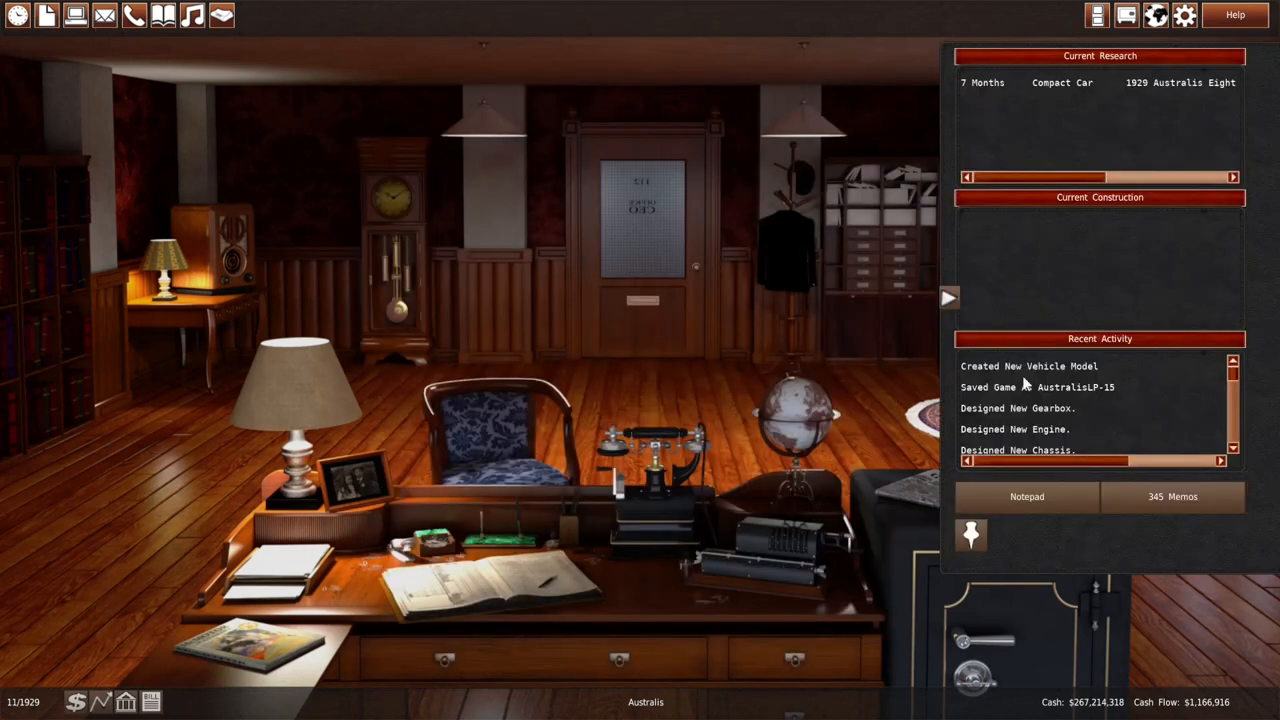
Back out of ending the turn to read the November 1929 newspaper
click(365, 282)
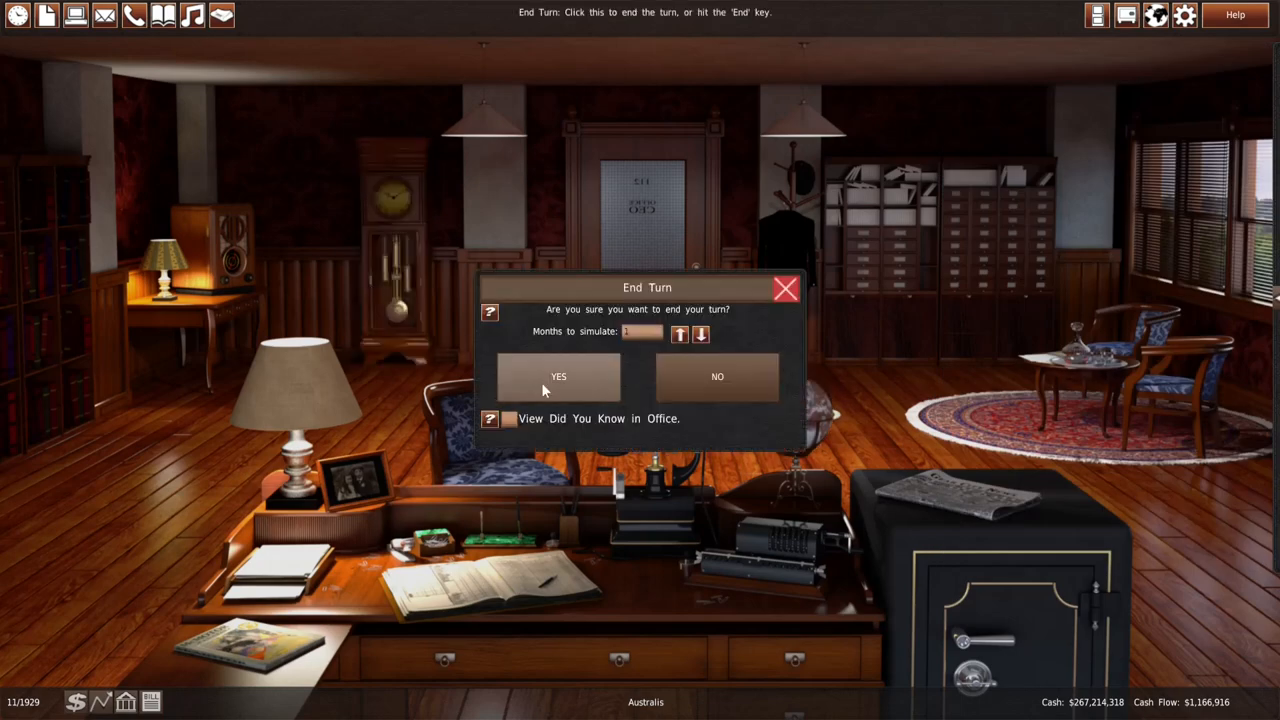
click(786, 289)
click(975, 495)
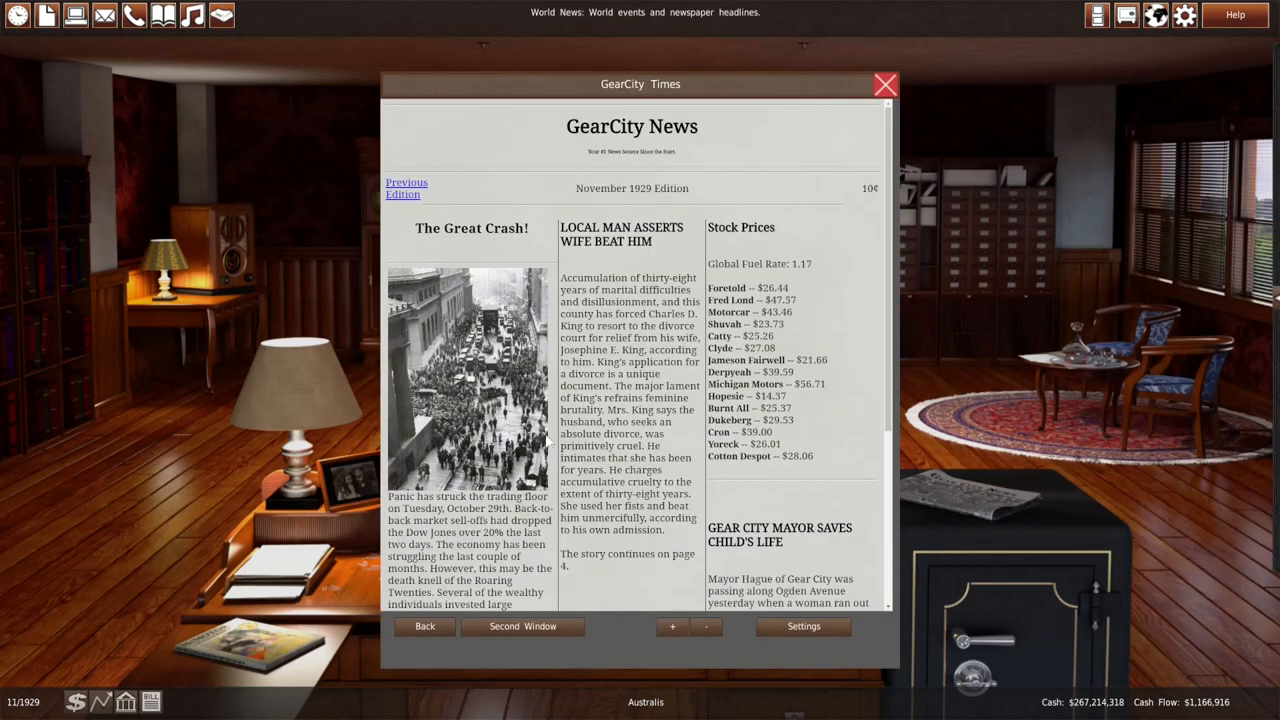
scroll(481, 450, down, 3)
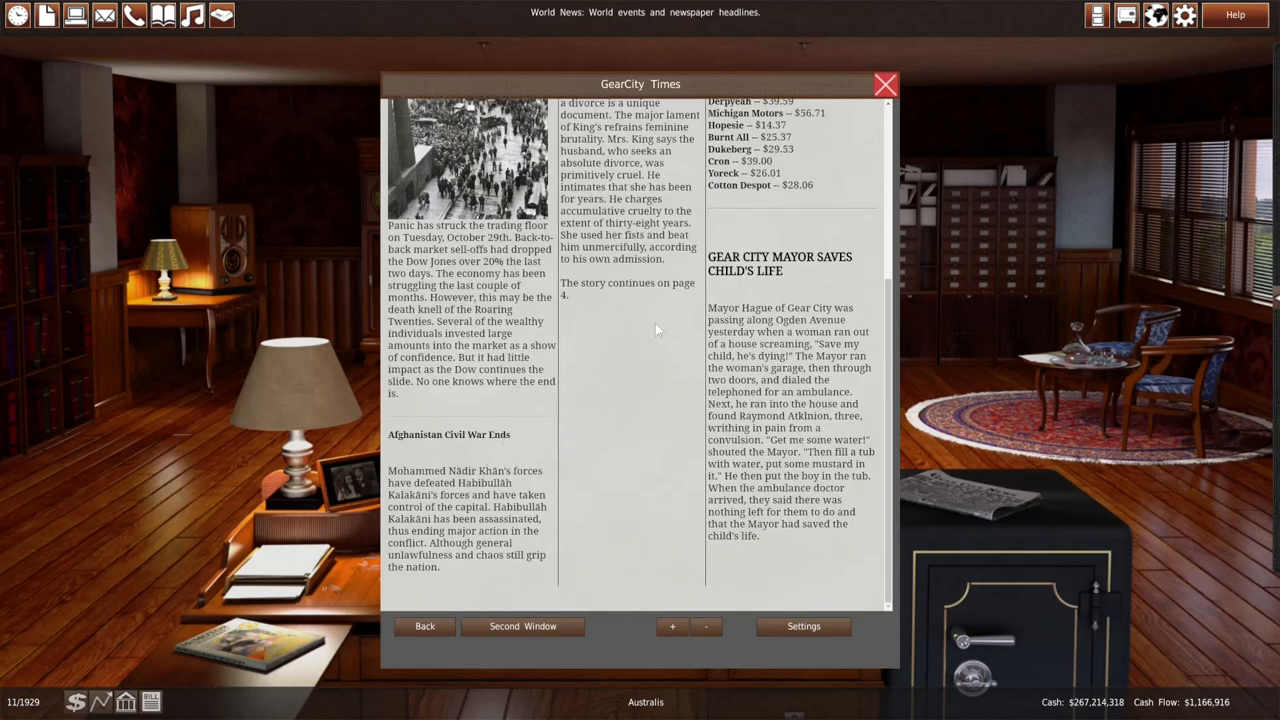
scroll(626, 368, up, 3)
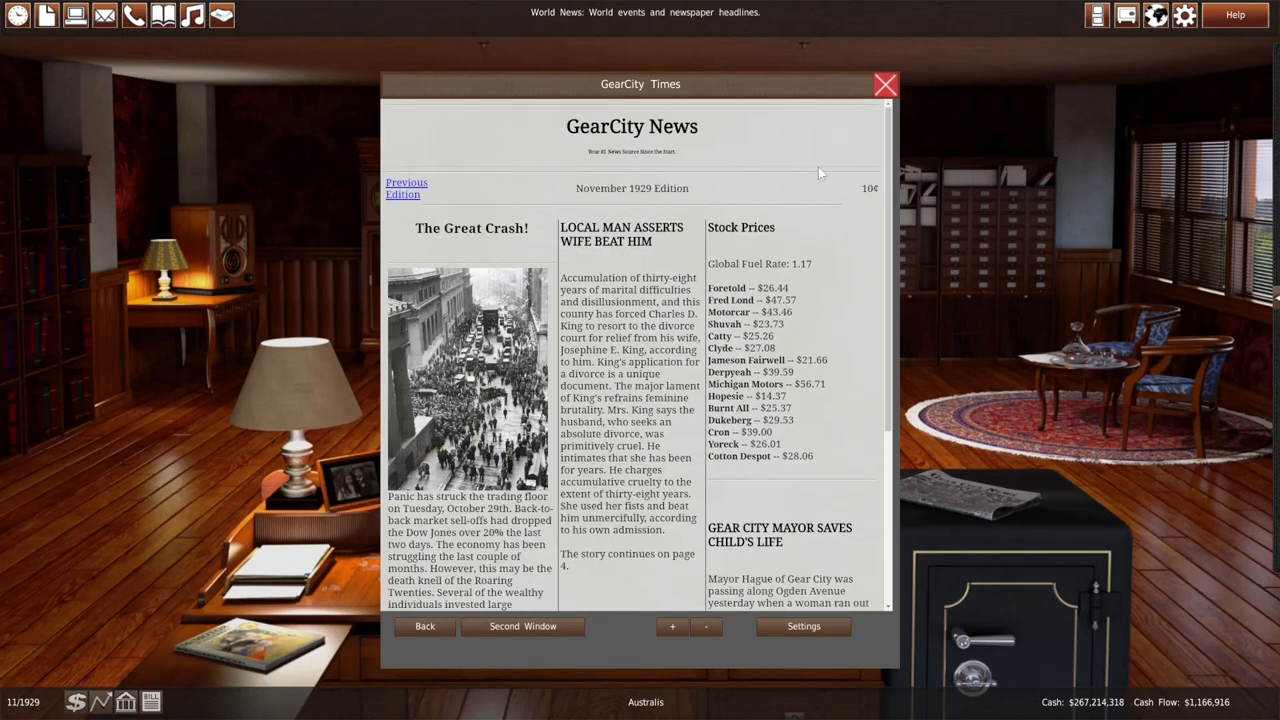
click(886, 88)
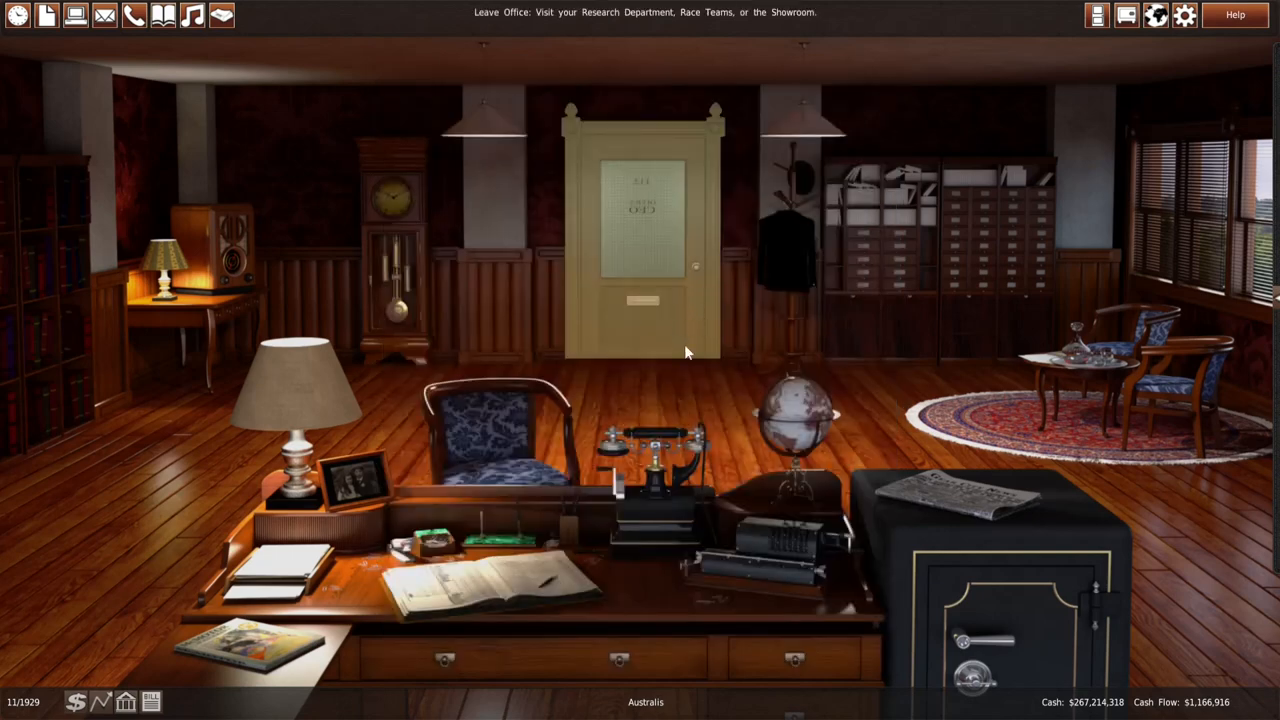
End the November turn to reach 12/1929 and read the New Contract Requests memo
click(424, 312)
click(574, 367)
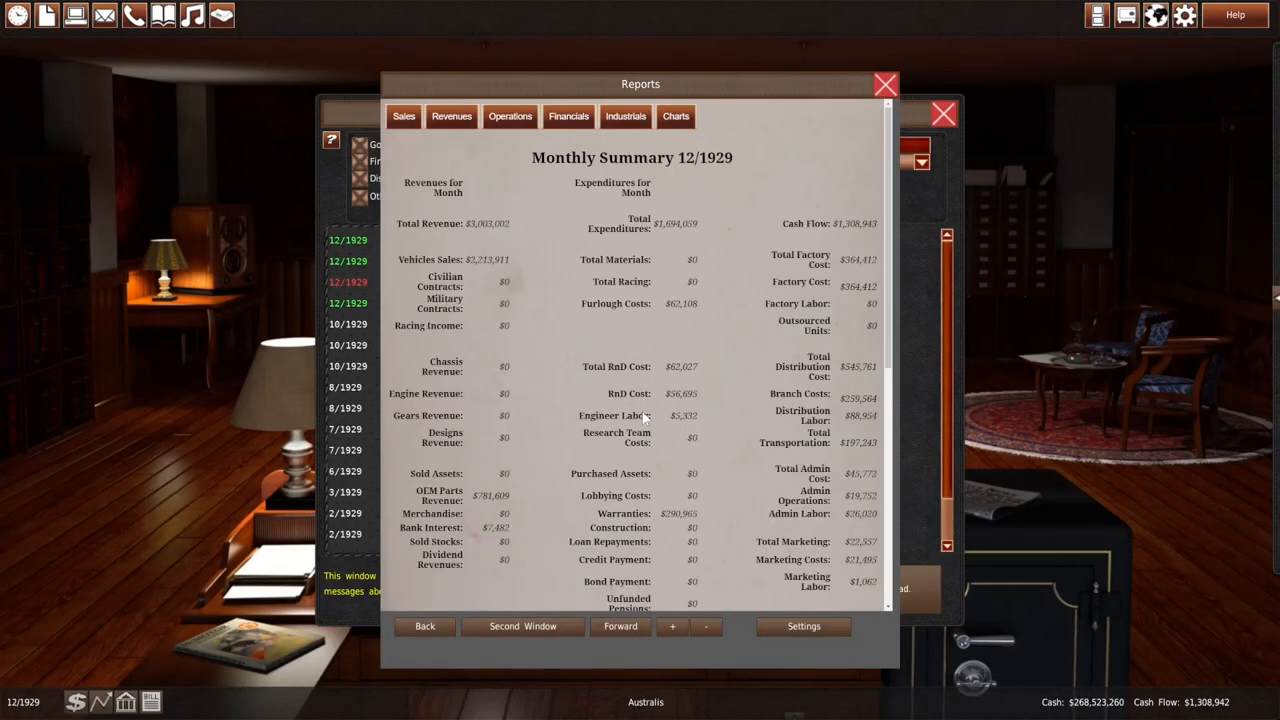
scroll(645, 418, down, 1)
scroll(670, 426, down, 5)
scroll(678, 430, down, 3)
scroll(678, 436, down, 3)
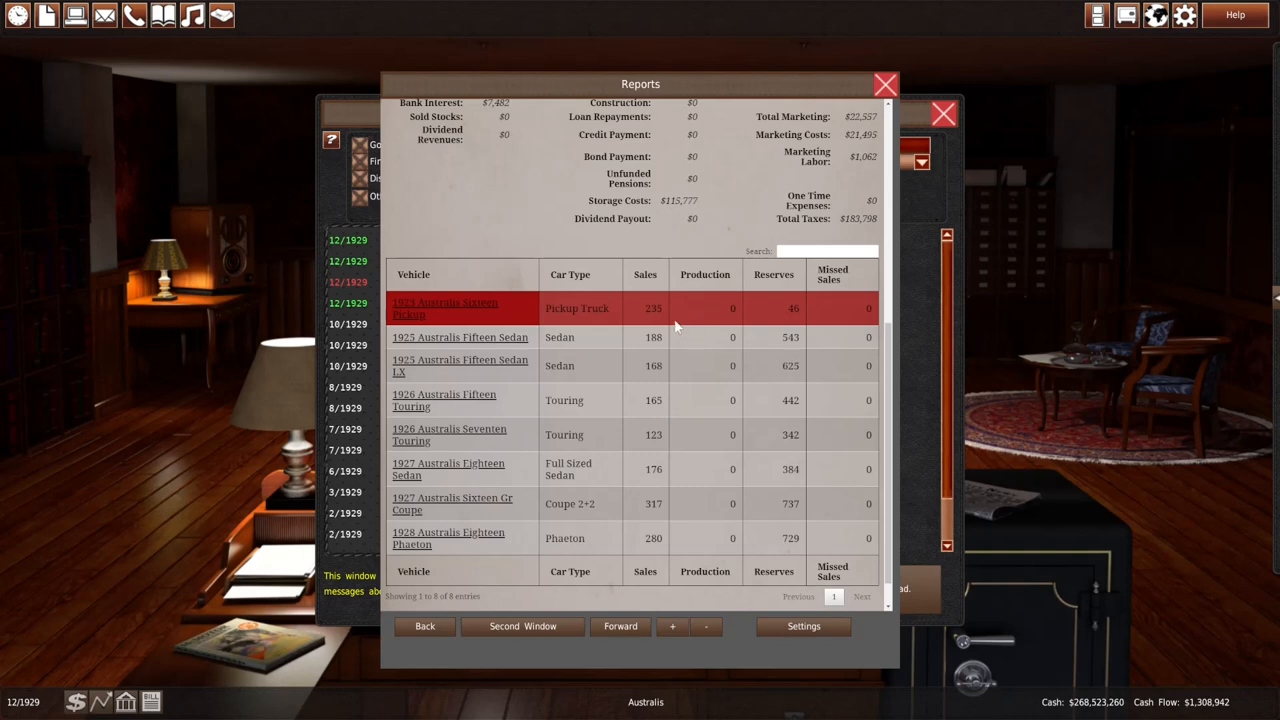
click(351, 304)
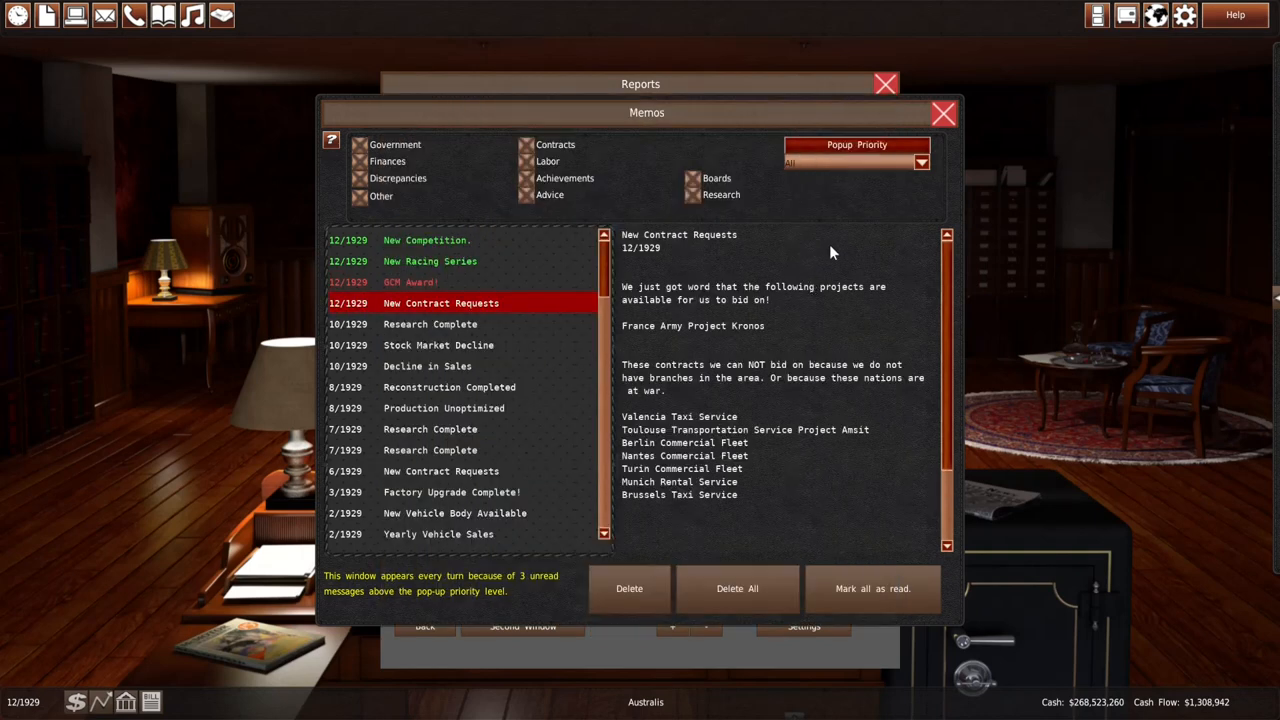
Go to RnD and review the Adelaide Commercial Fleet and Brisbane Taxi Service vehicle contracts
click(943, 113)
click(885, 84)
click(684, 202)
click(643, 333)
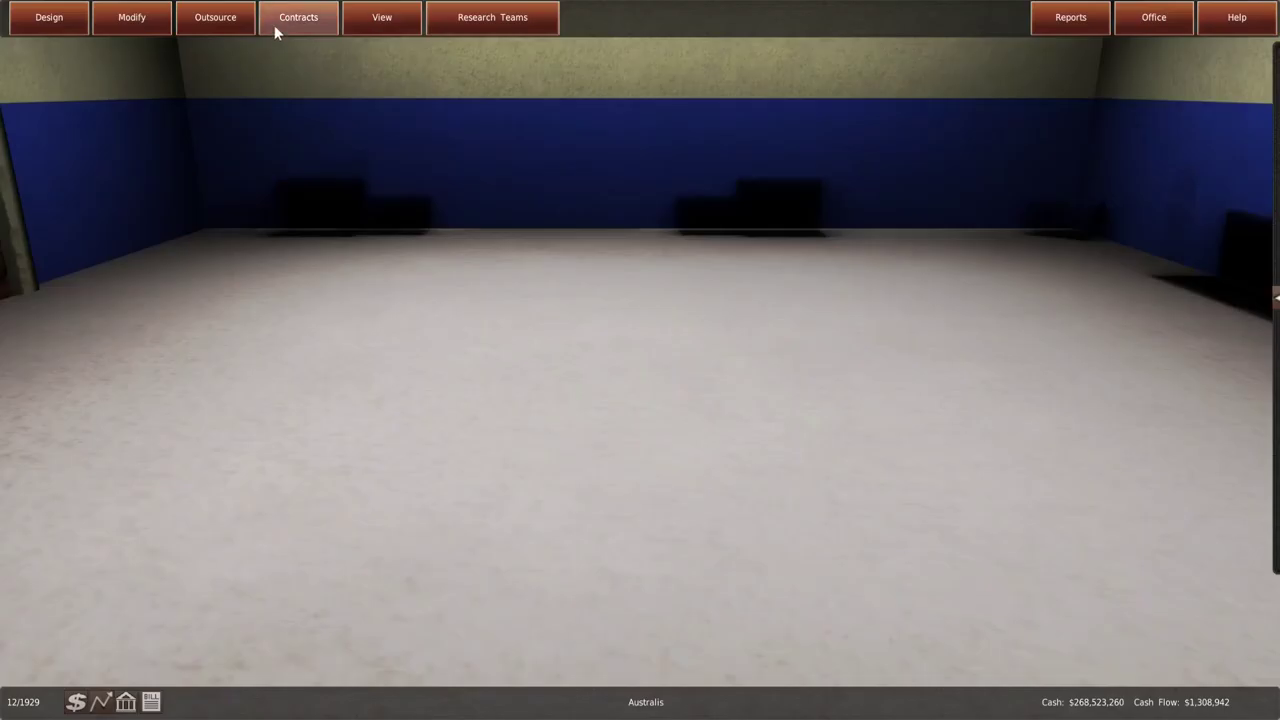
click(276, 27)
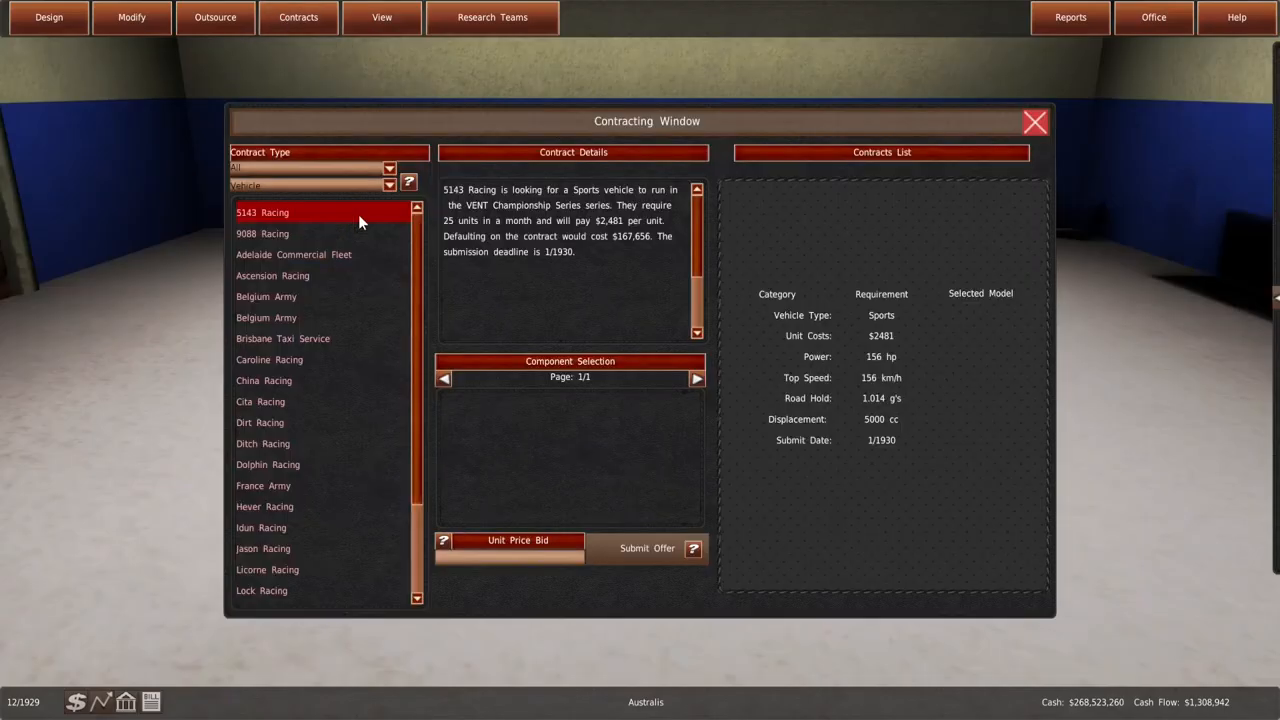
click(355, 257)
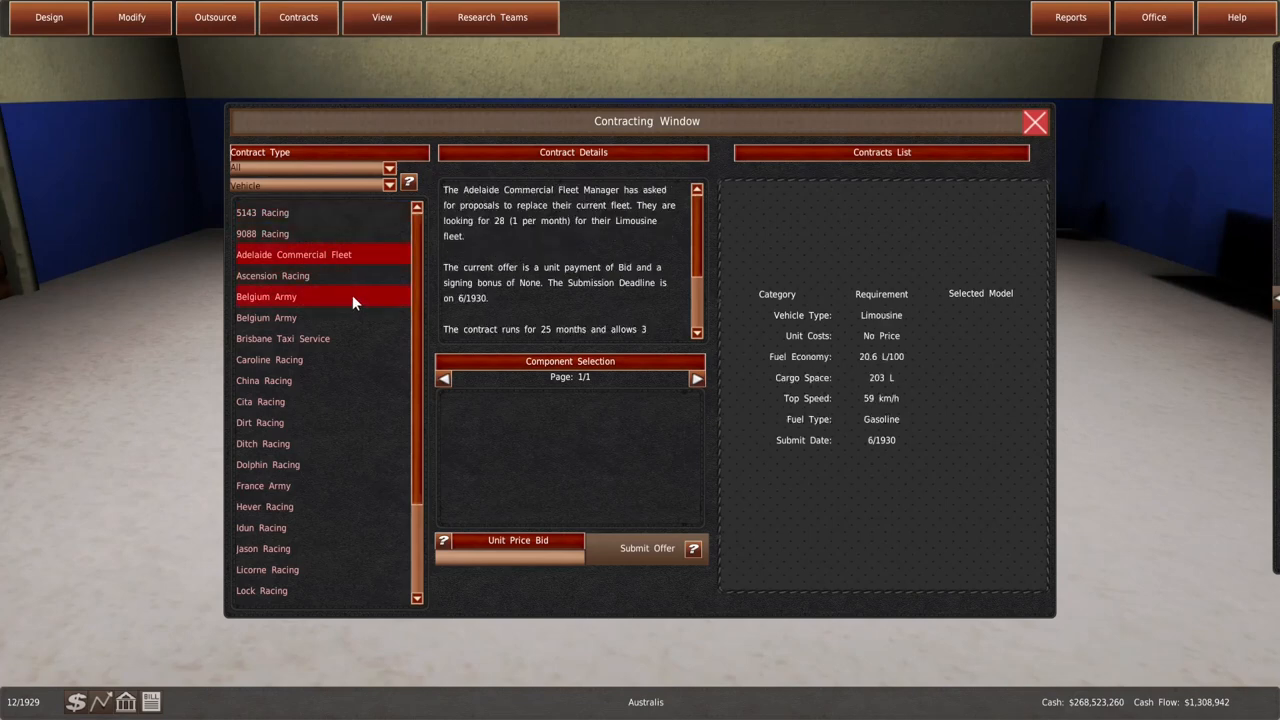
click(346, 336)
scroll(347, 343, down, 3)
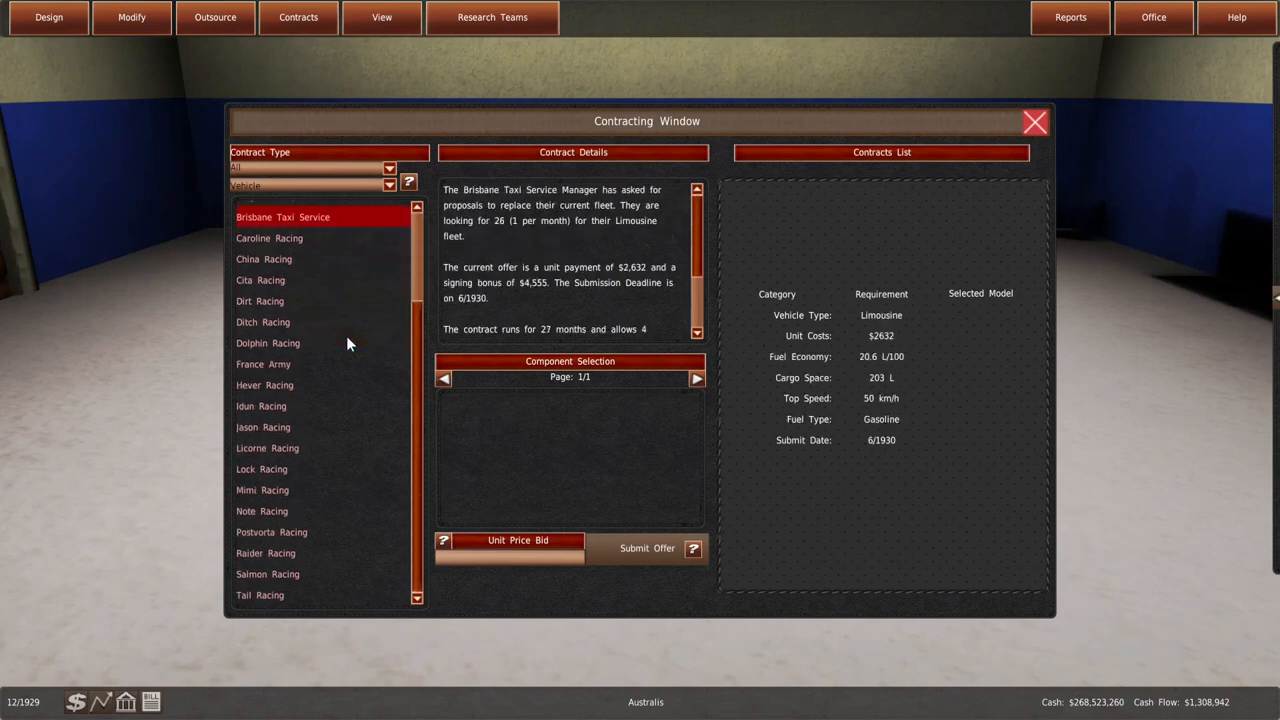
scroll(347, 343, up, 3)
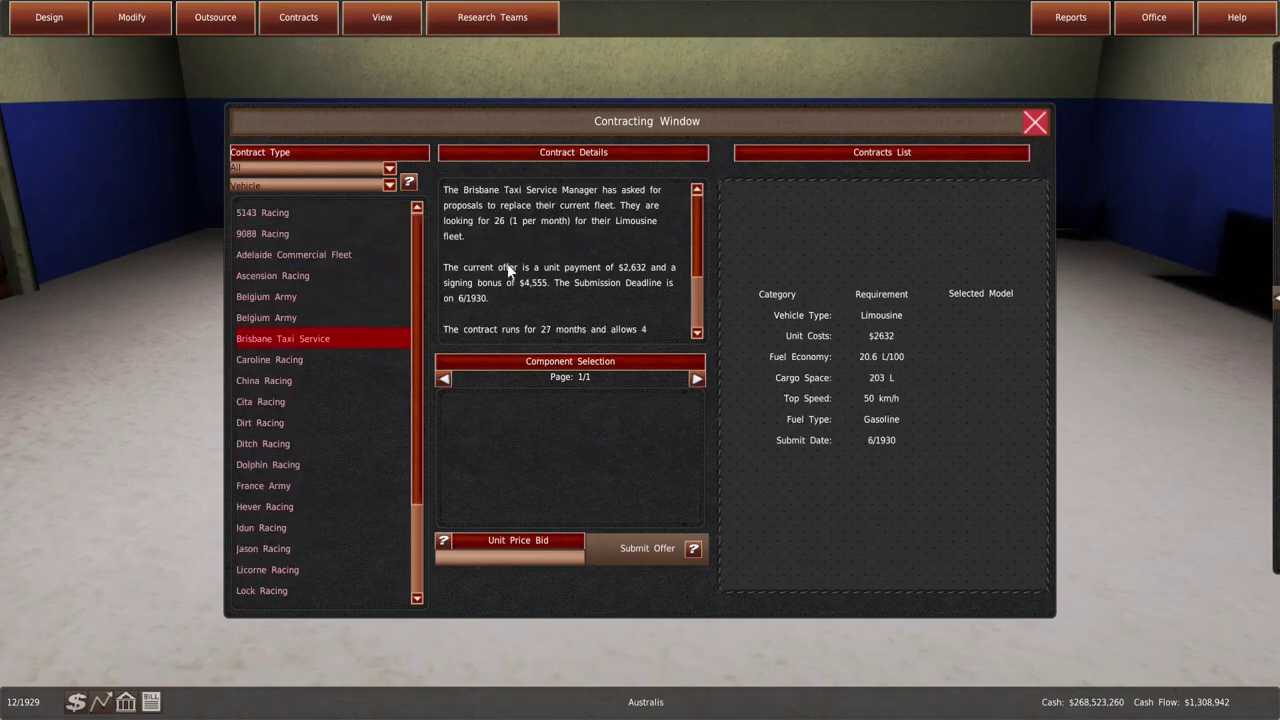
click(1030, 128)
Return to the office and read the GCM Award, New Racing Series and New Competition memos
click(1151, 20)
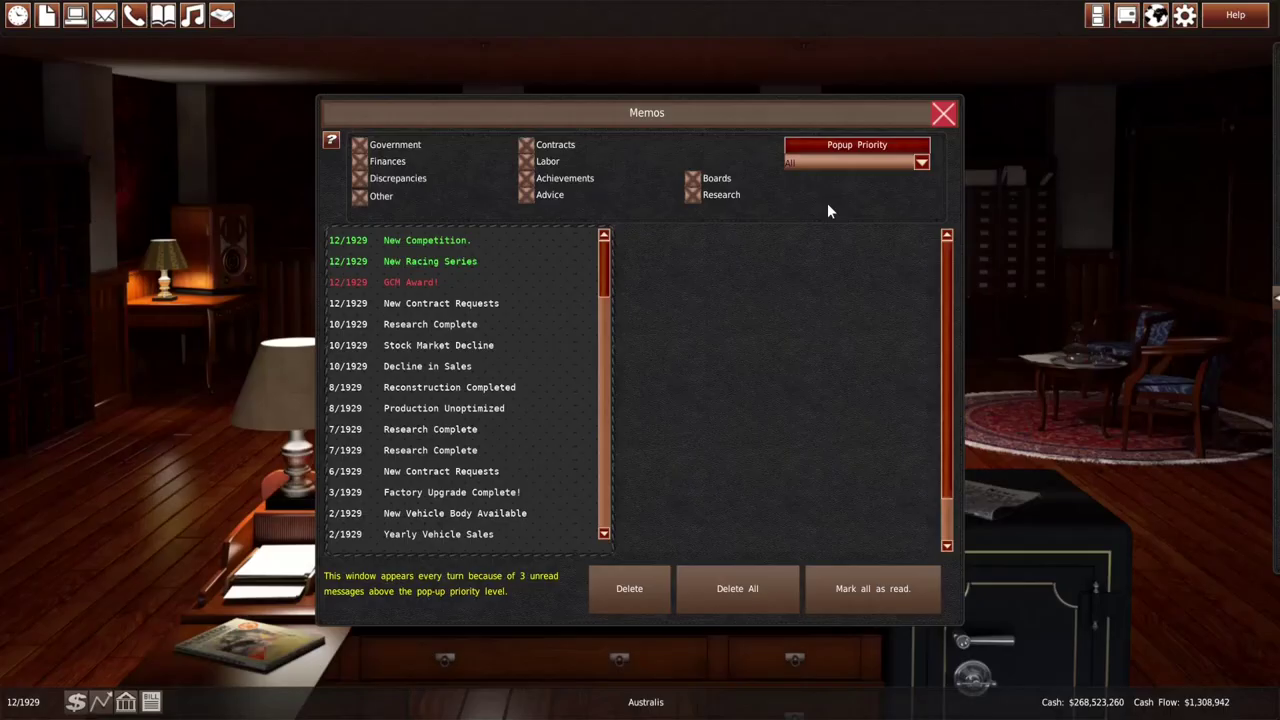
click(495, 283)
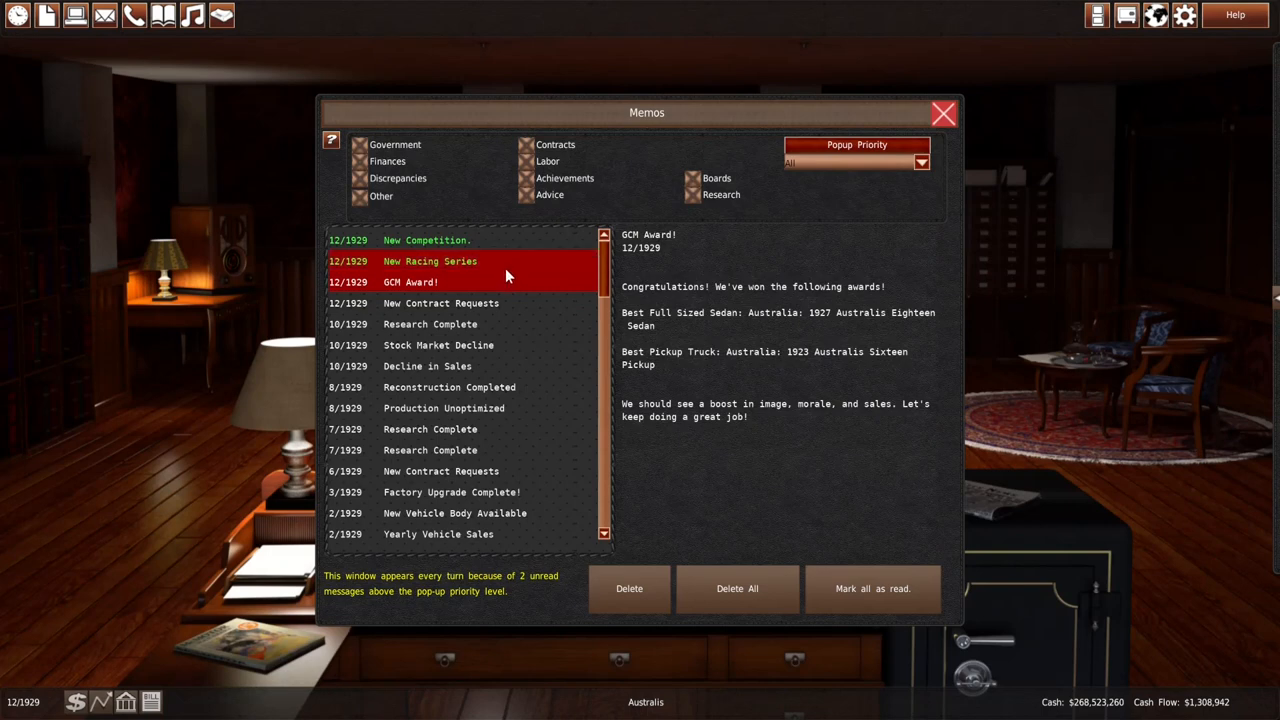
click(505, 265)
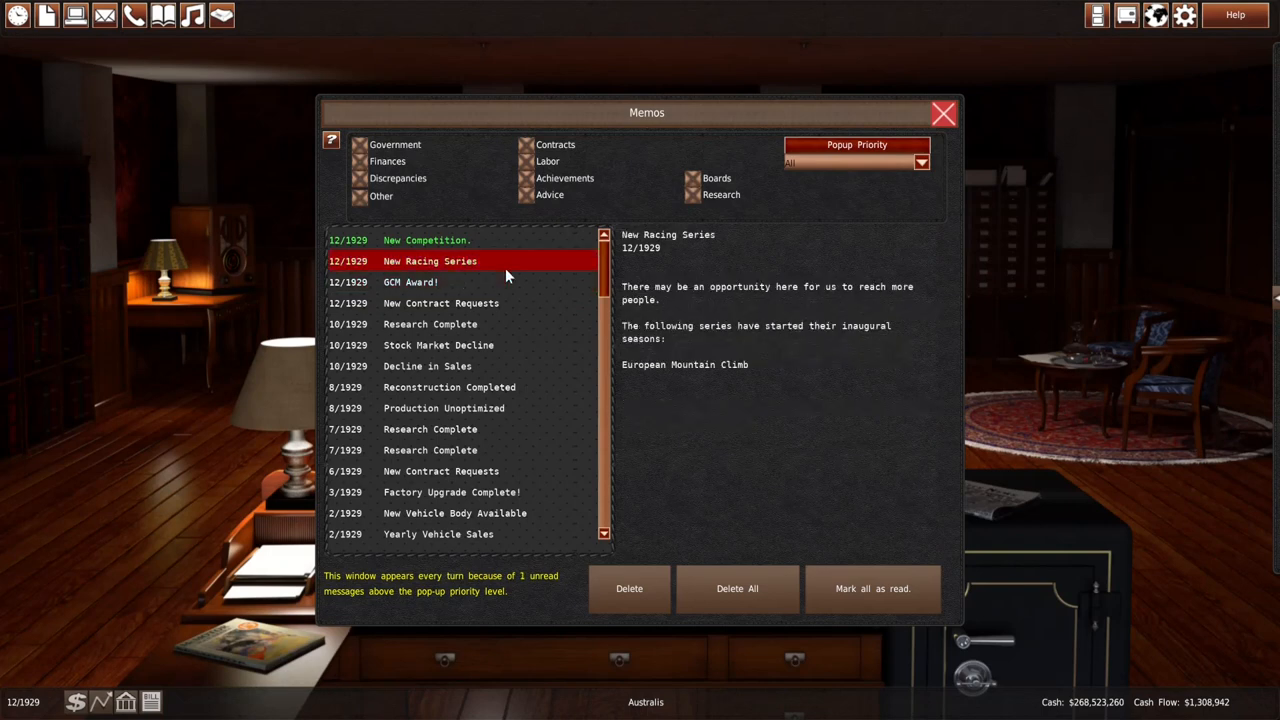
click(508, 245)
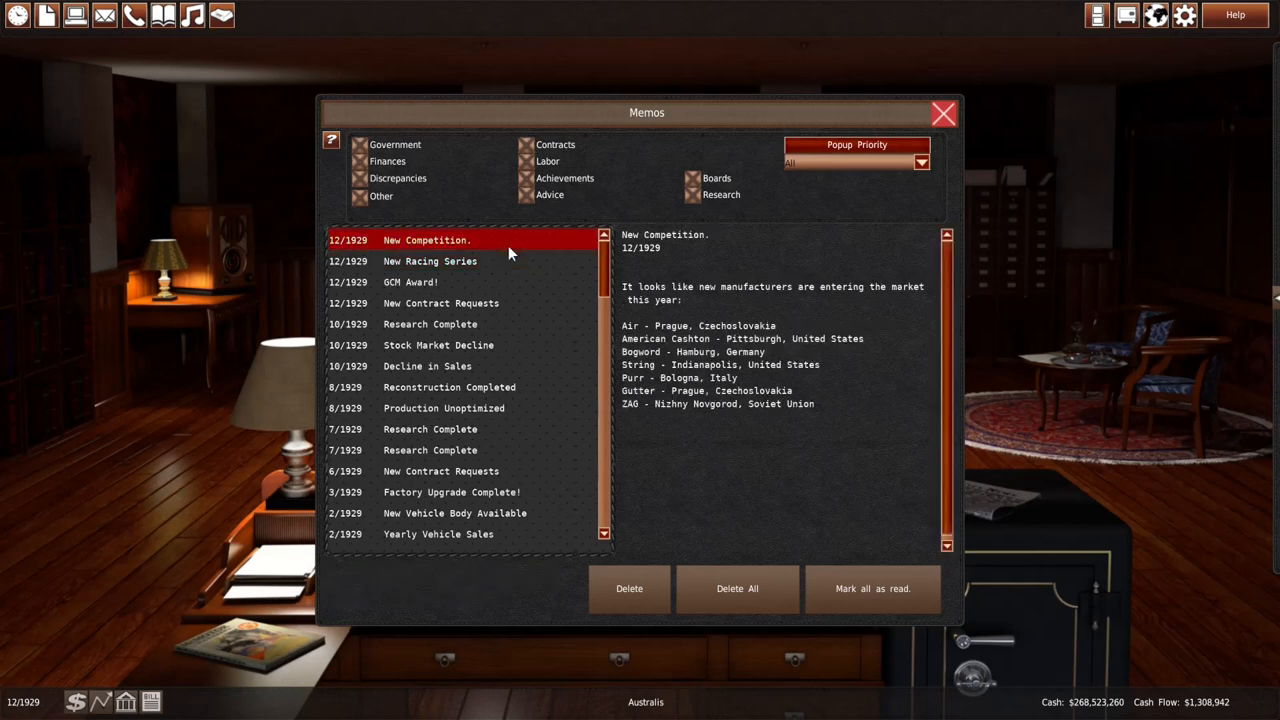
Close the memos, bring up the factory production controls and briefly check the company reports
click(945, 116)
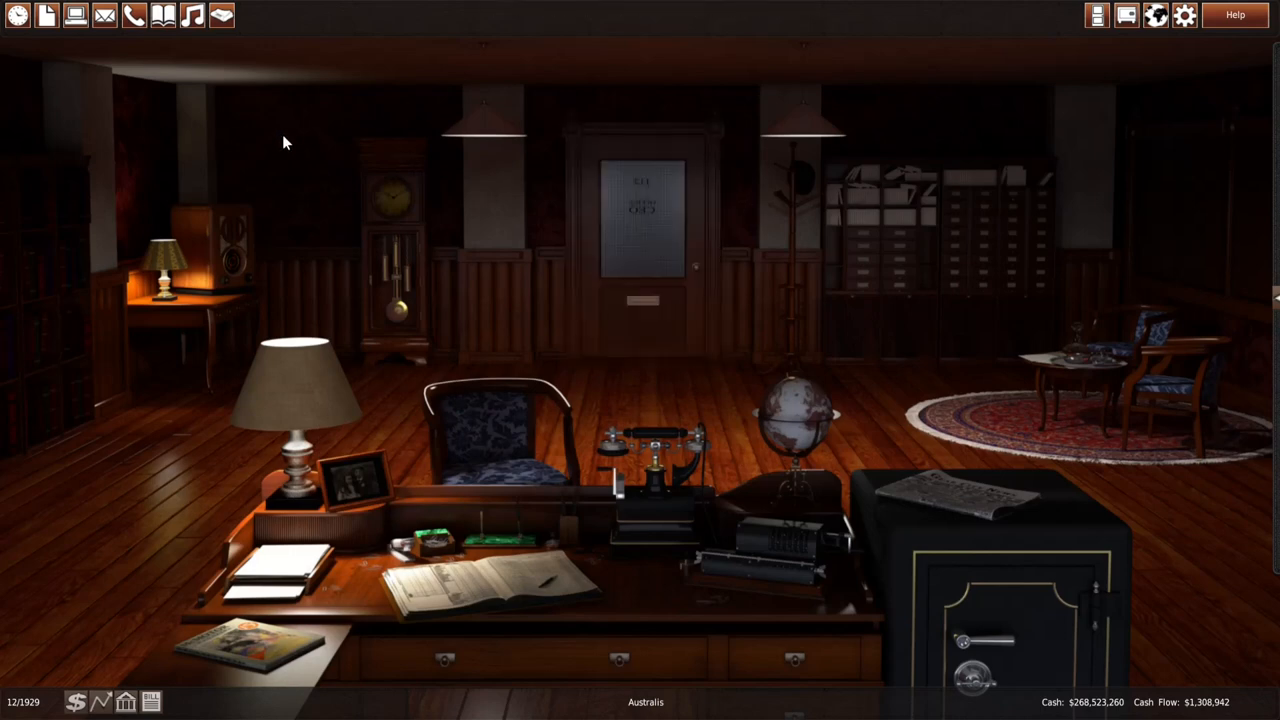
click(76, 15)
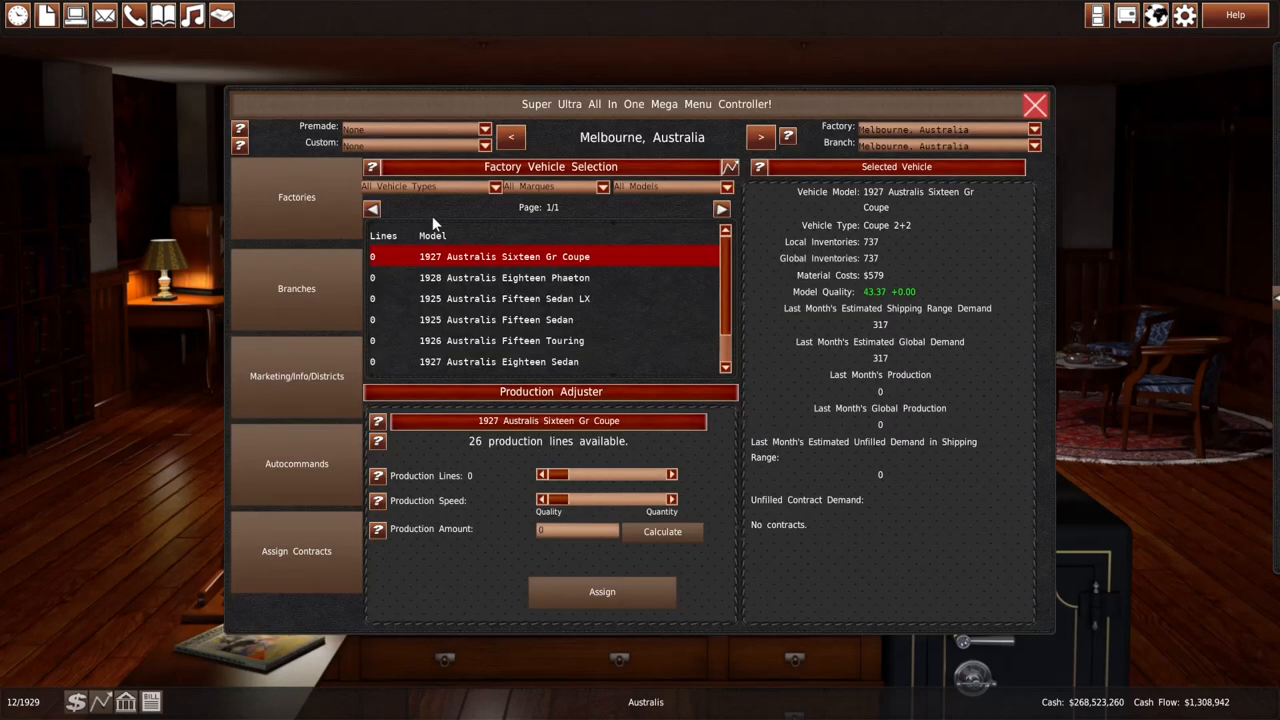
click(46, 15)
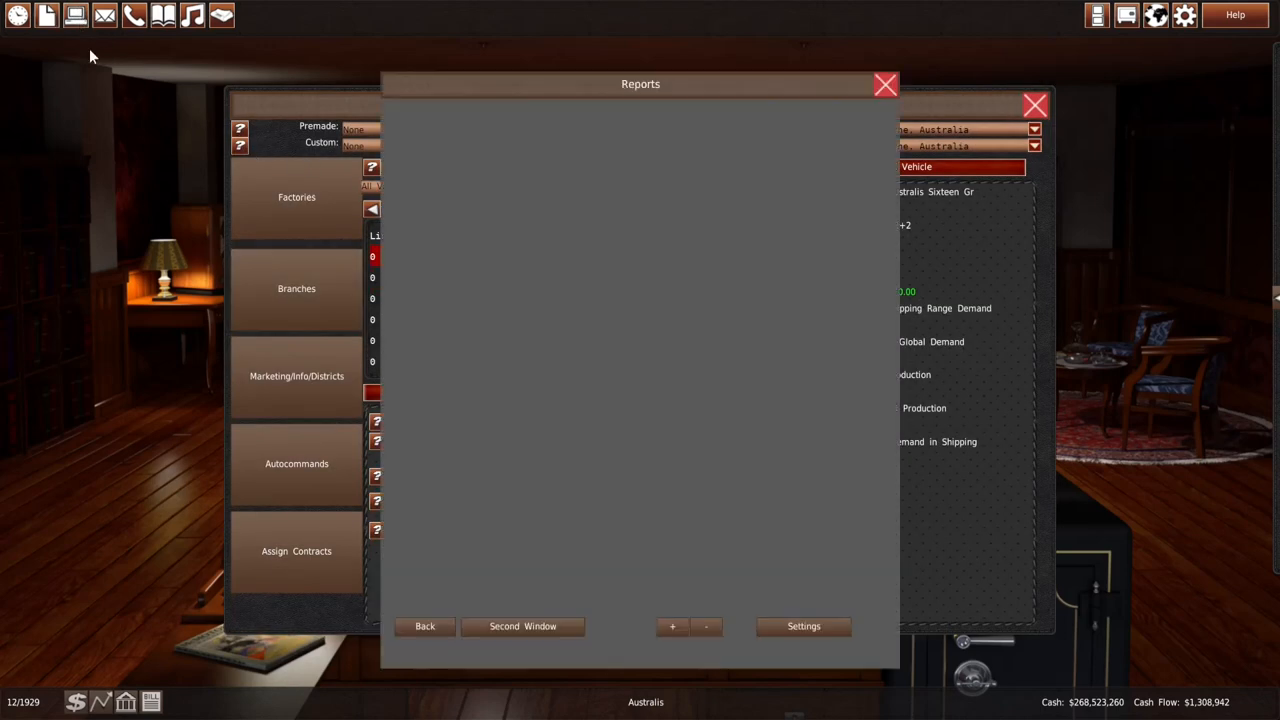
scroll(525, 304, down, 5)
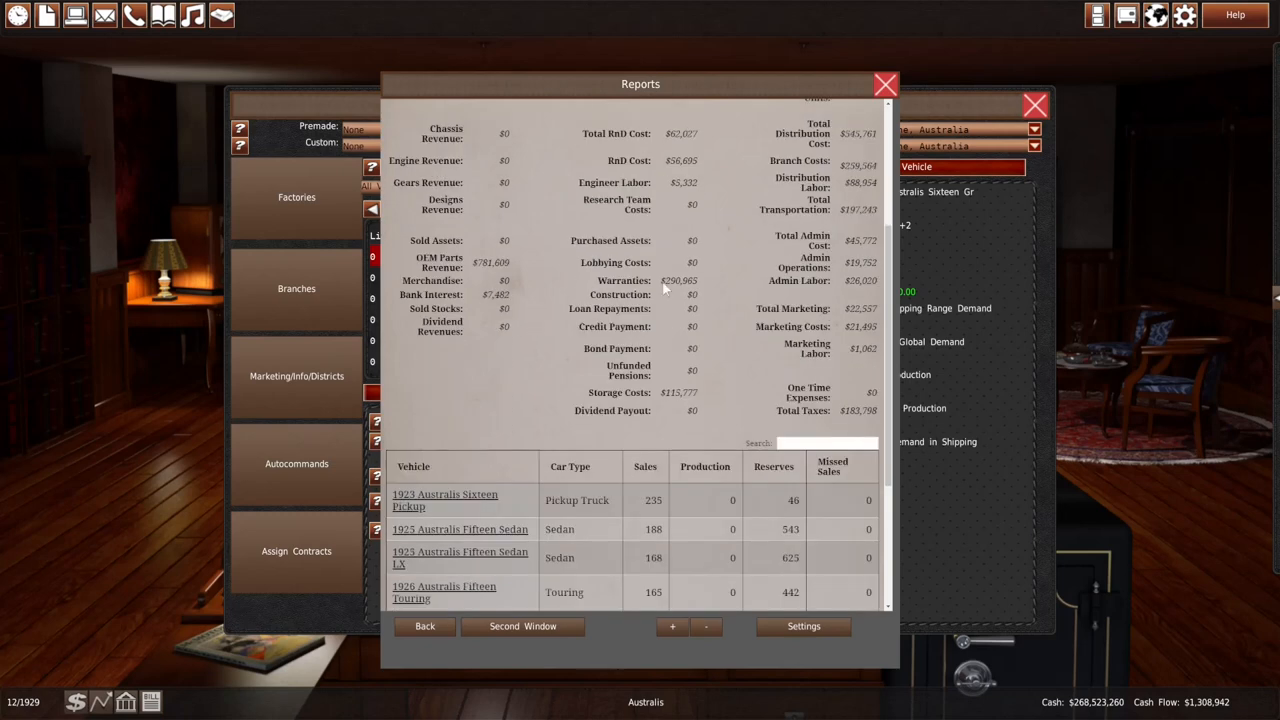
click(885, 84)
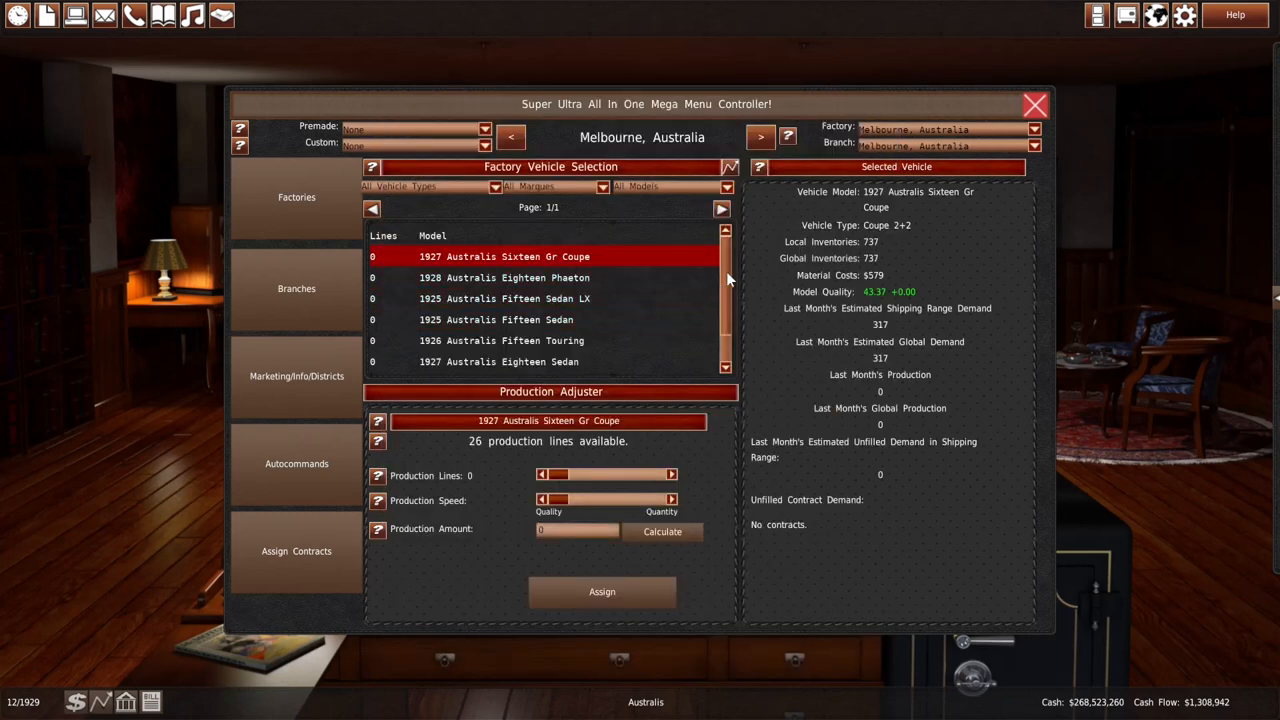
drag(726, 271, 724, 316)
Give the 1923 Australis Sixteen Pickup one production line with speed pushed toward quantity
click(660, 362)
click(561, 475)
drag(556, 499, 660, 500)
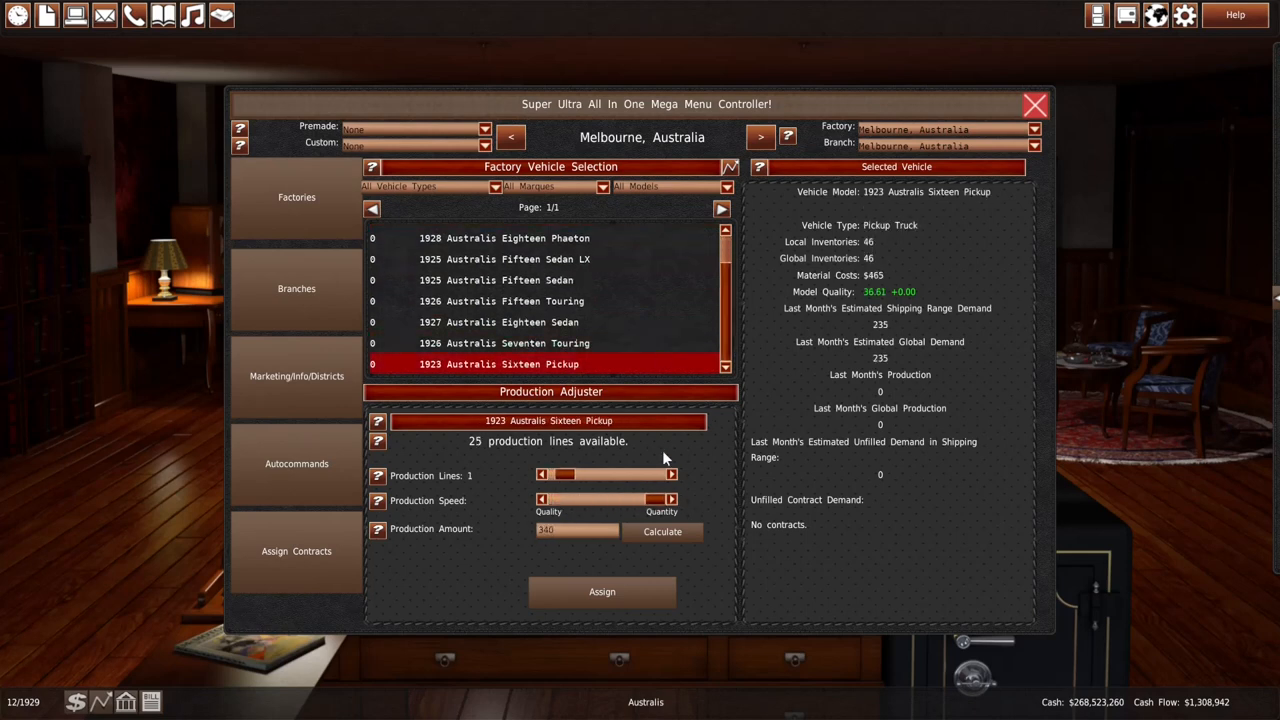
At the Sydney factory, assign the Sixteen Pickup one line at 245 units, easing speed slightly toward quality
click(506, 143)
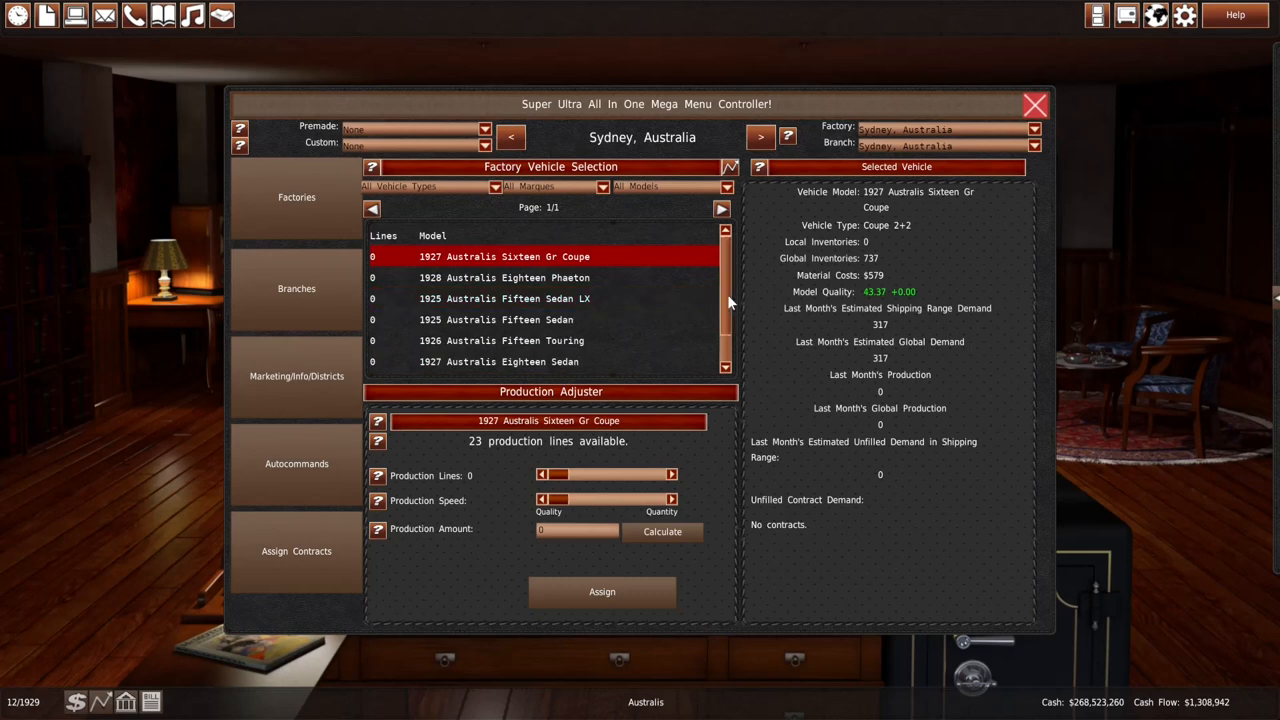
scroll(671, 362, down, 2)
click(671, 364)
click(656, 499)
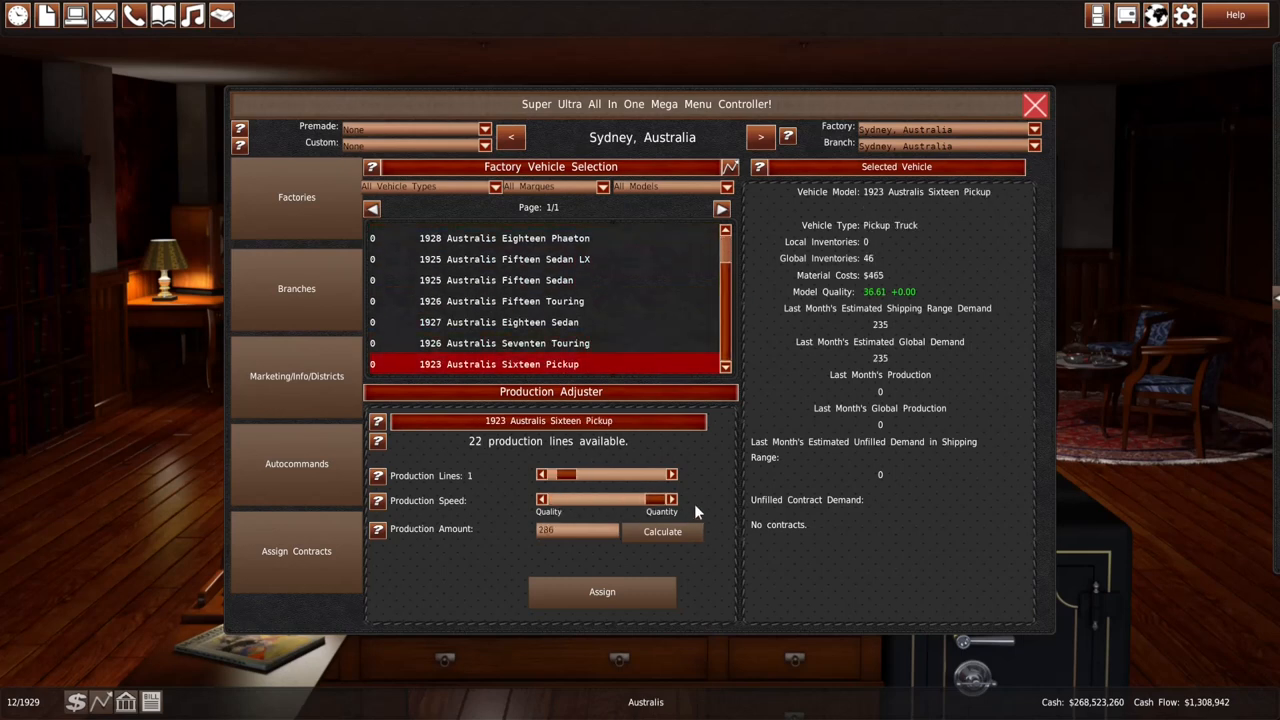
click(637, 502)
drag(640, 503, 637, 503)
click(633, 594)
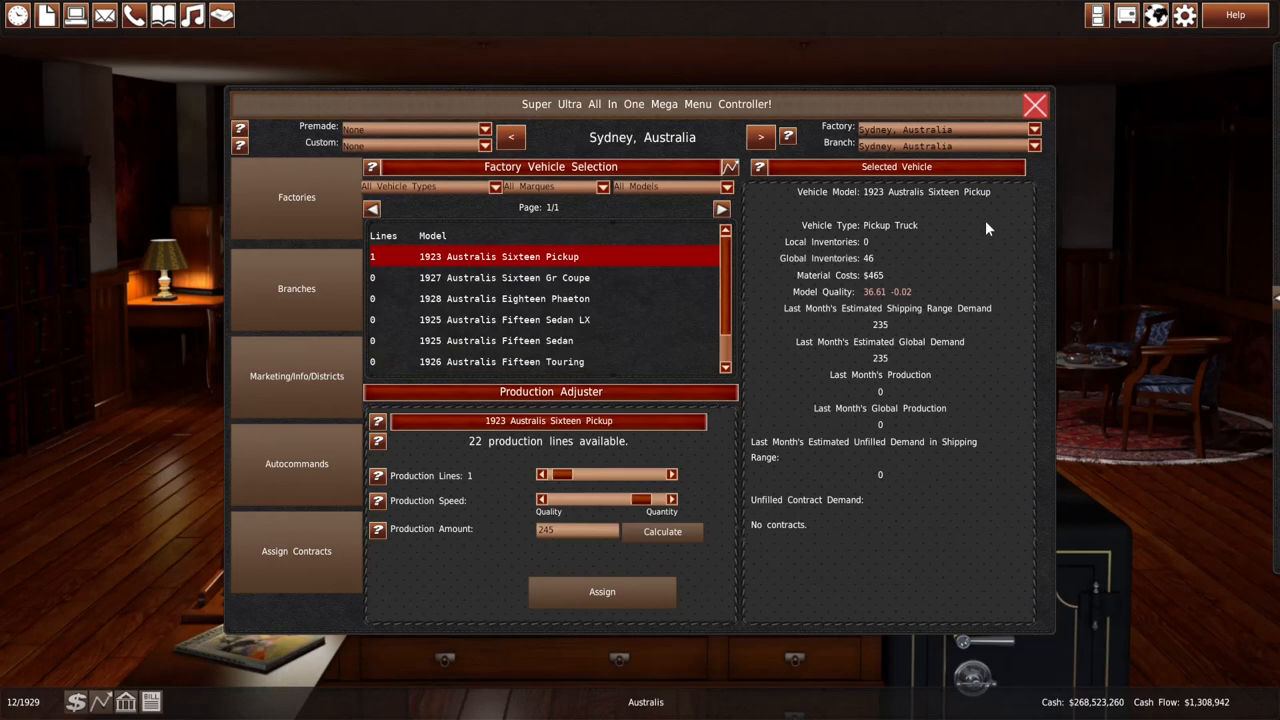
Close the production controls and review the December factory operations report
click(1035, 106)
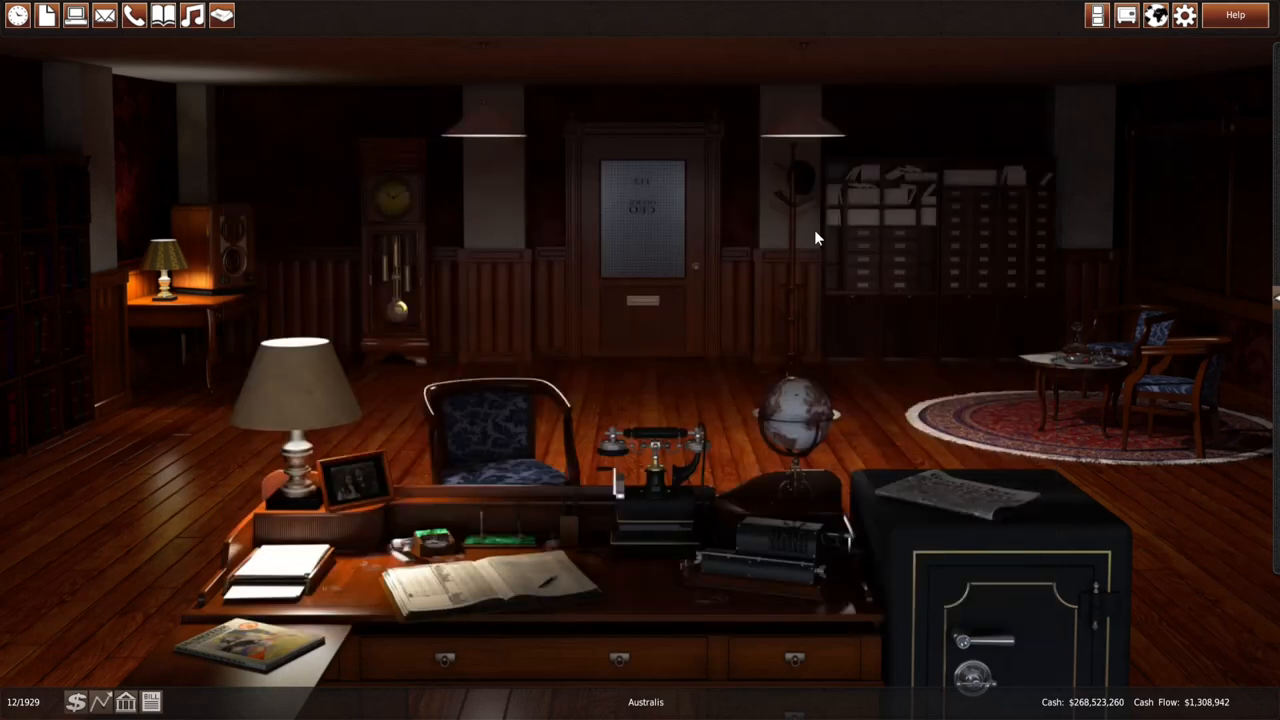
click(47, 16)
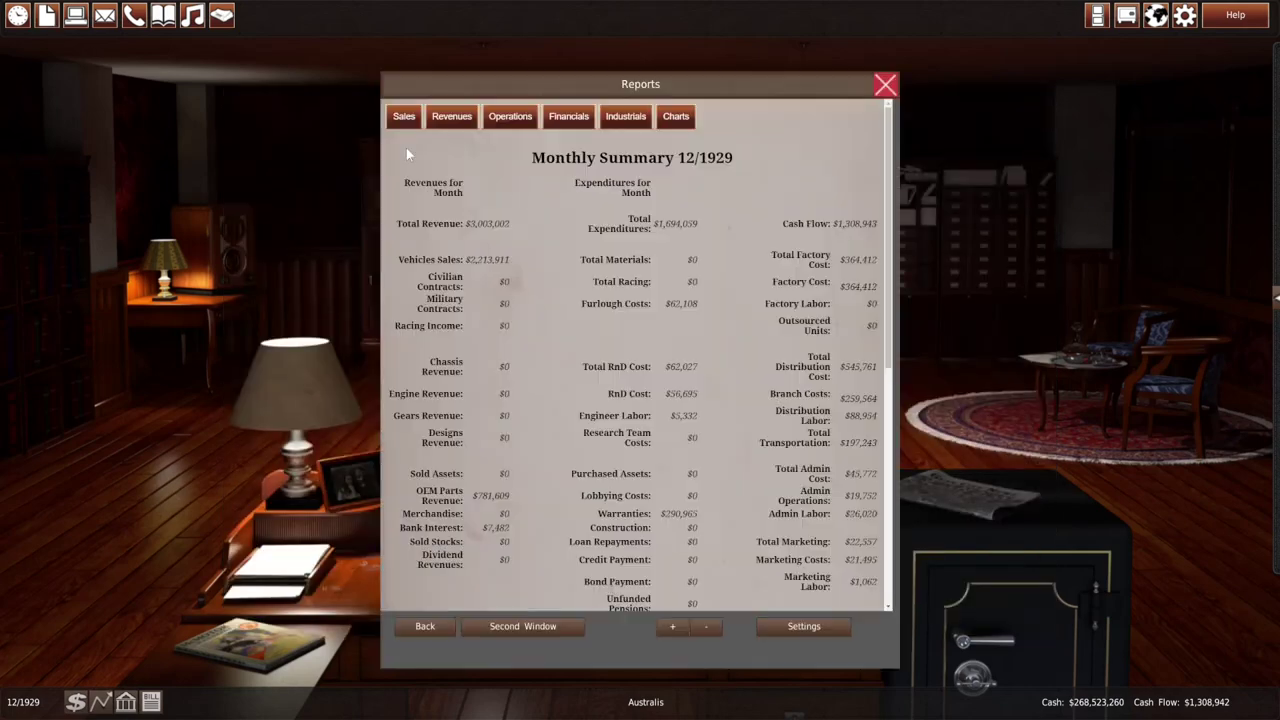
click(510, 118)
click(518, 168)
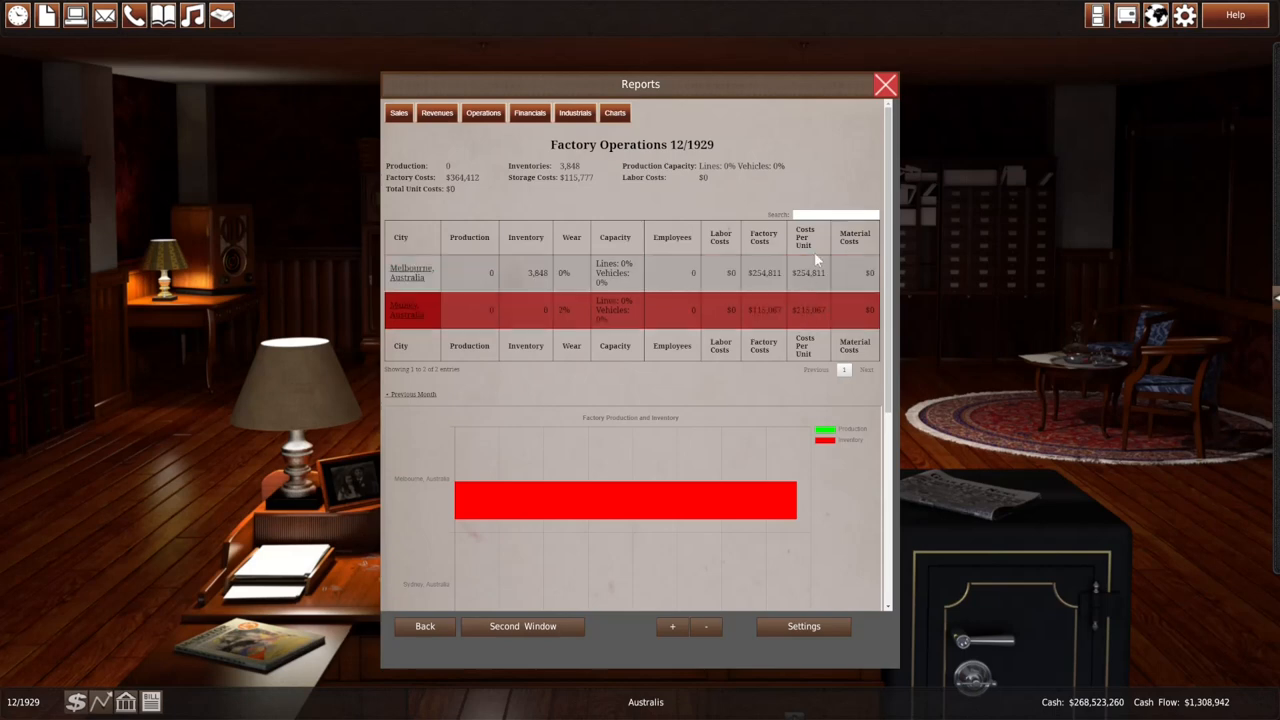
click(885, 84)
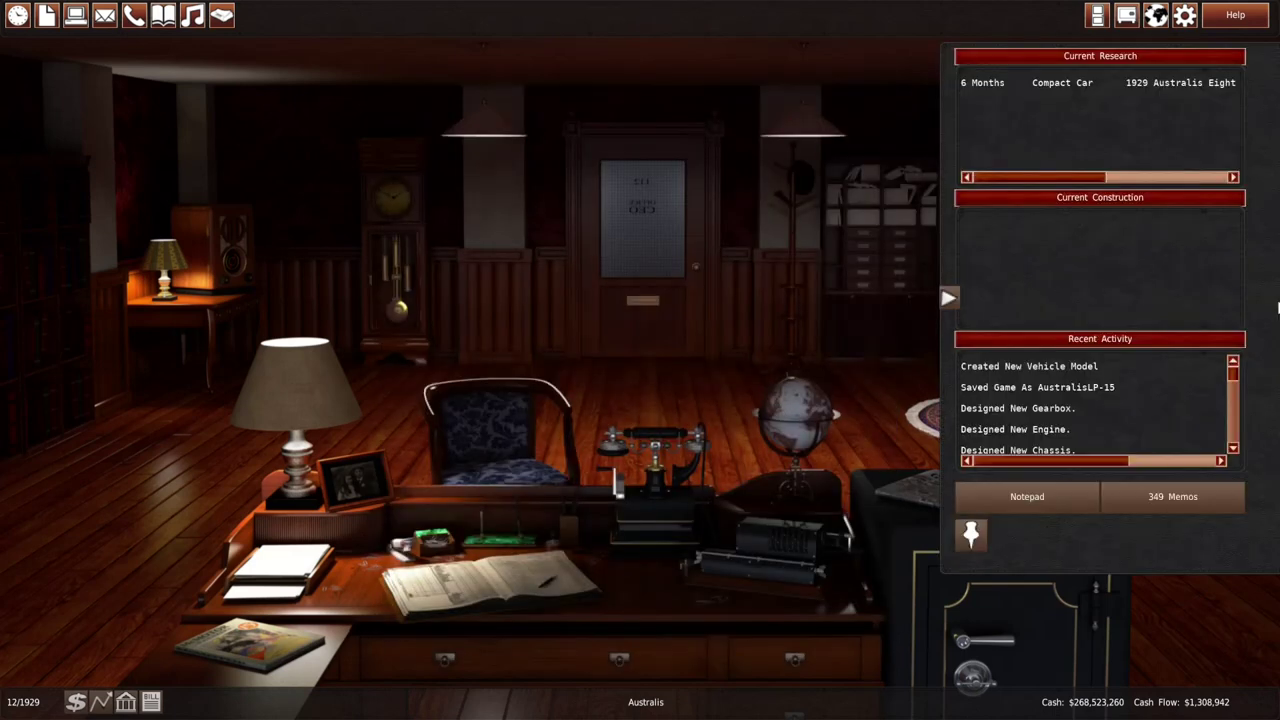
Review the per-vehicle sales table in the monthly reports, then close them
click(47, 15)
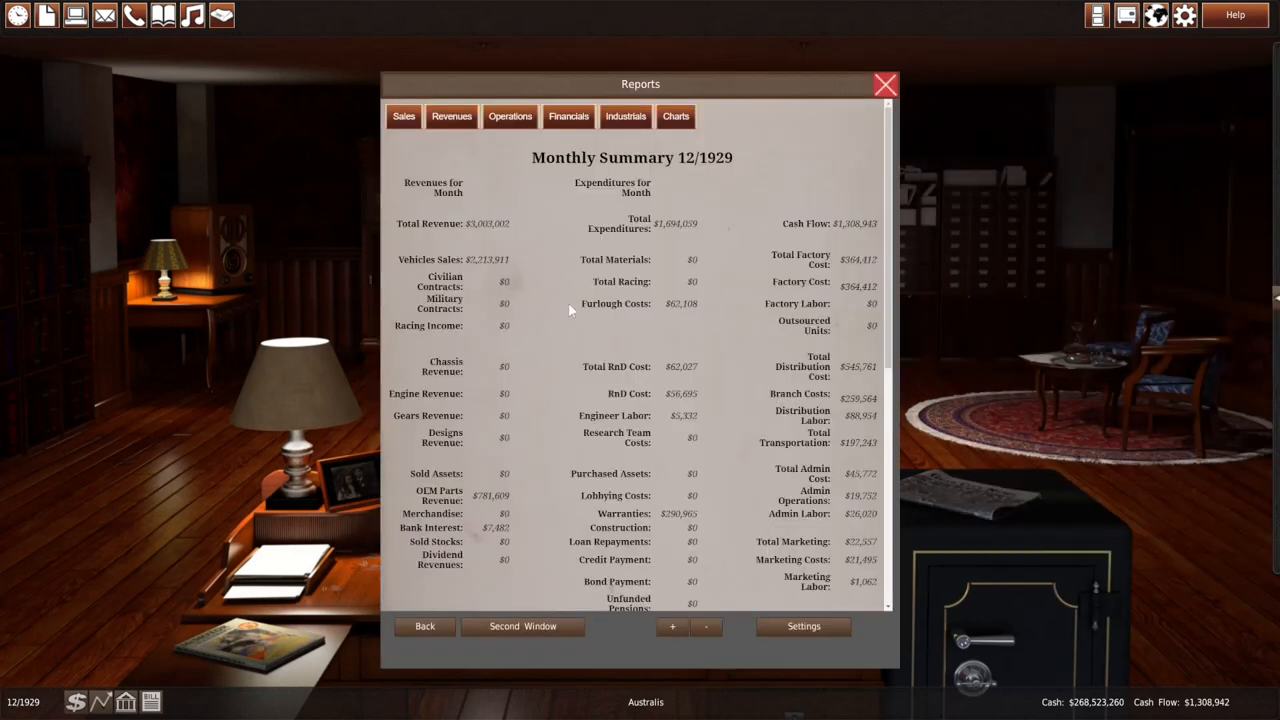
scroll(580, 310, down, 5)
scroll(600, 330, down, 2)
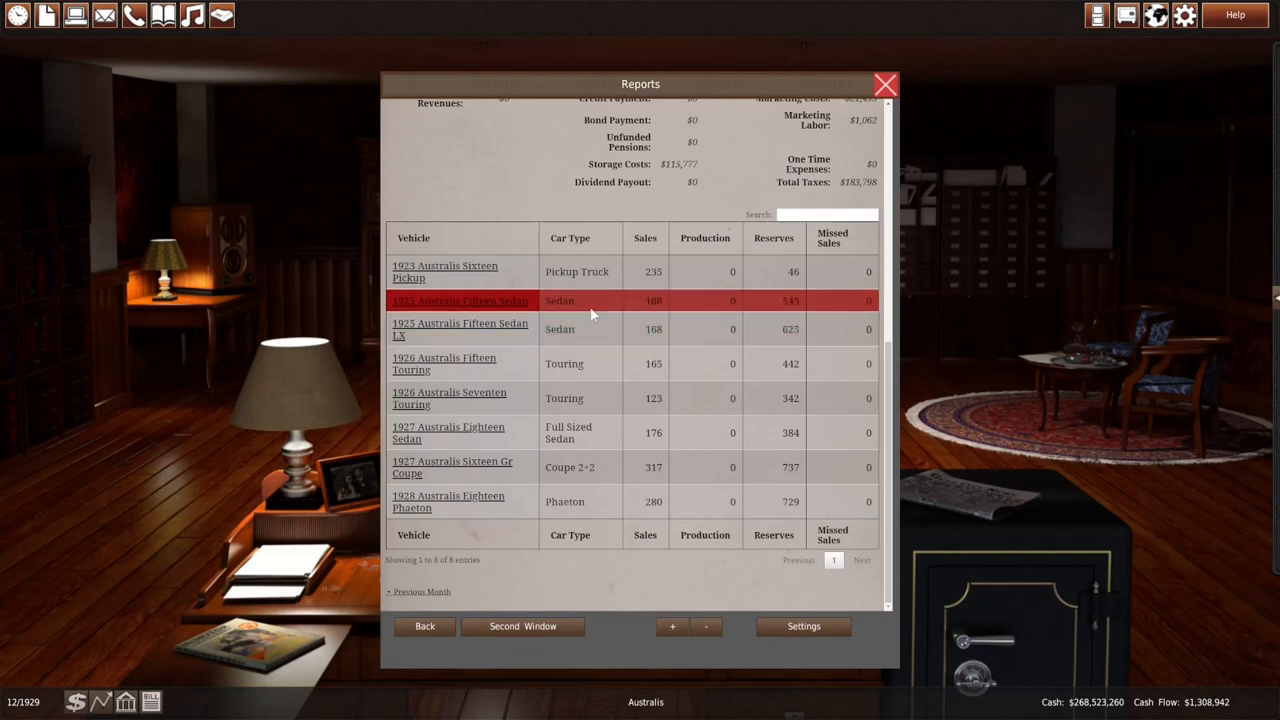
click(885, 84)
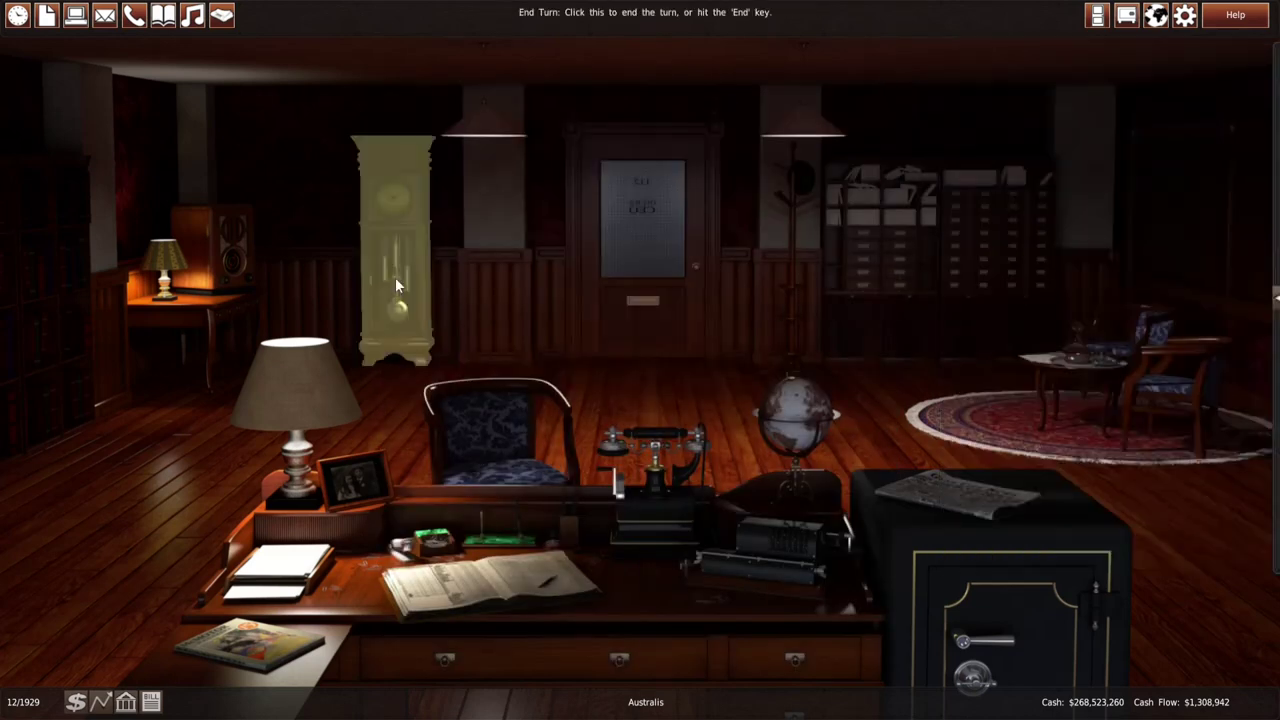
End the turn so the game advances to January 1930
click(395, 277)
click(544, 378)
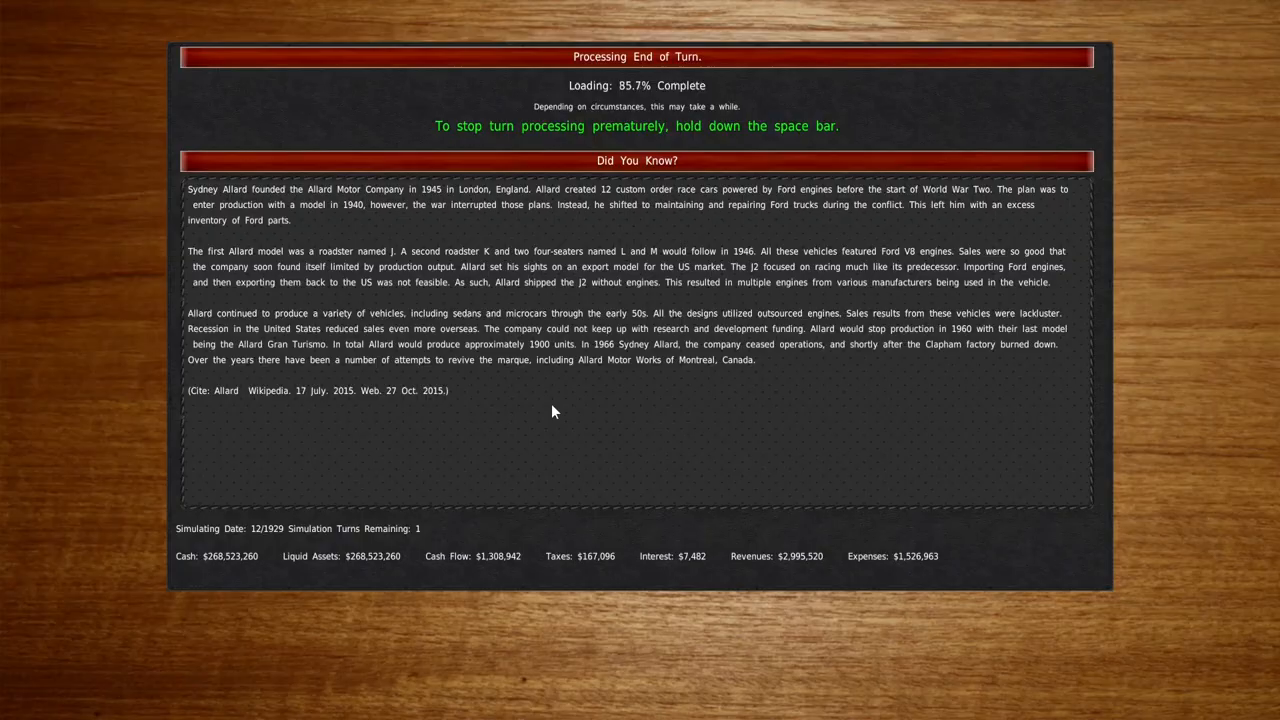
scroll(553, 410, down, 5)
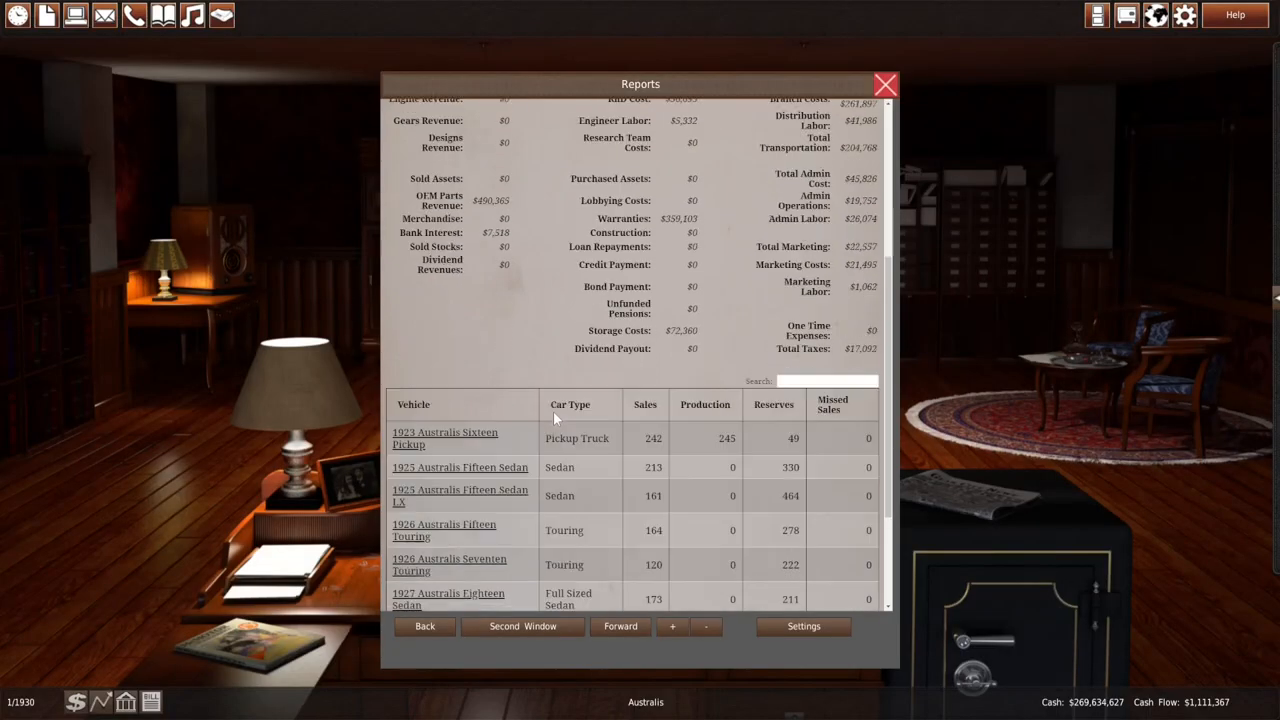
scroll(553, 411, down, 2)
click(553, 411)
scroll(553, 411, down, 1)
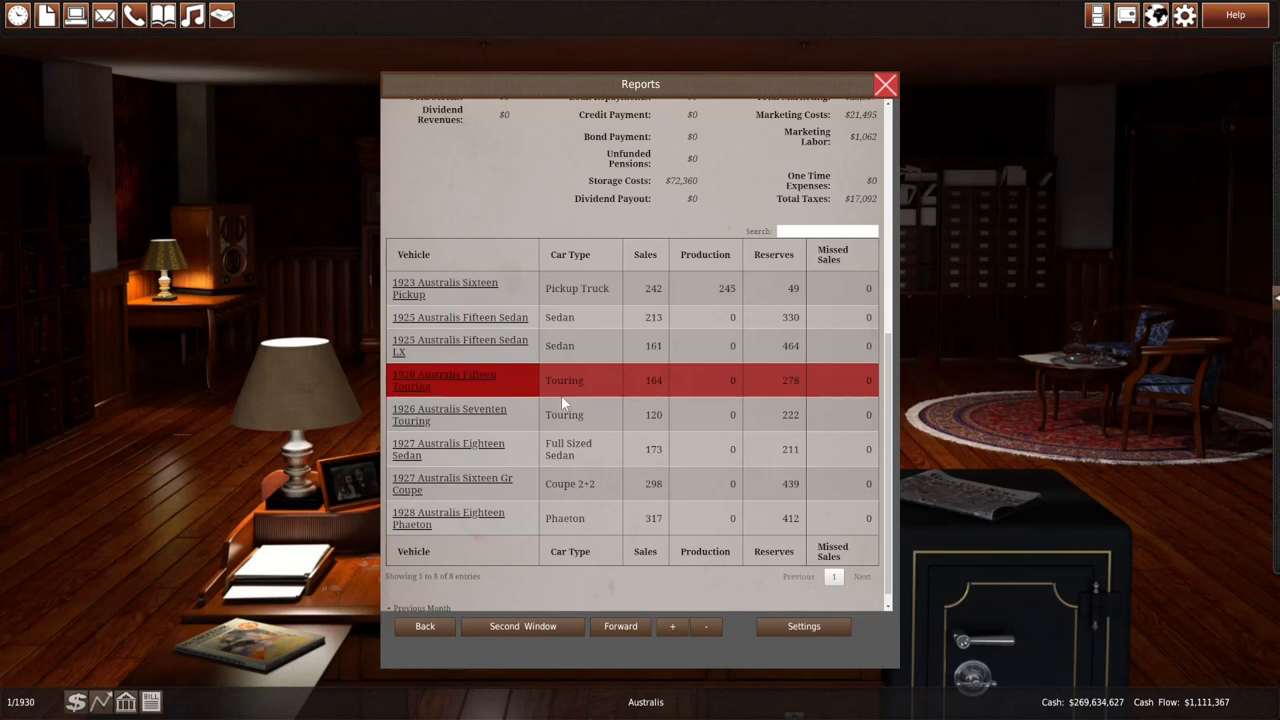
scroll(540, 415, up, 1)
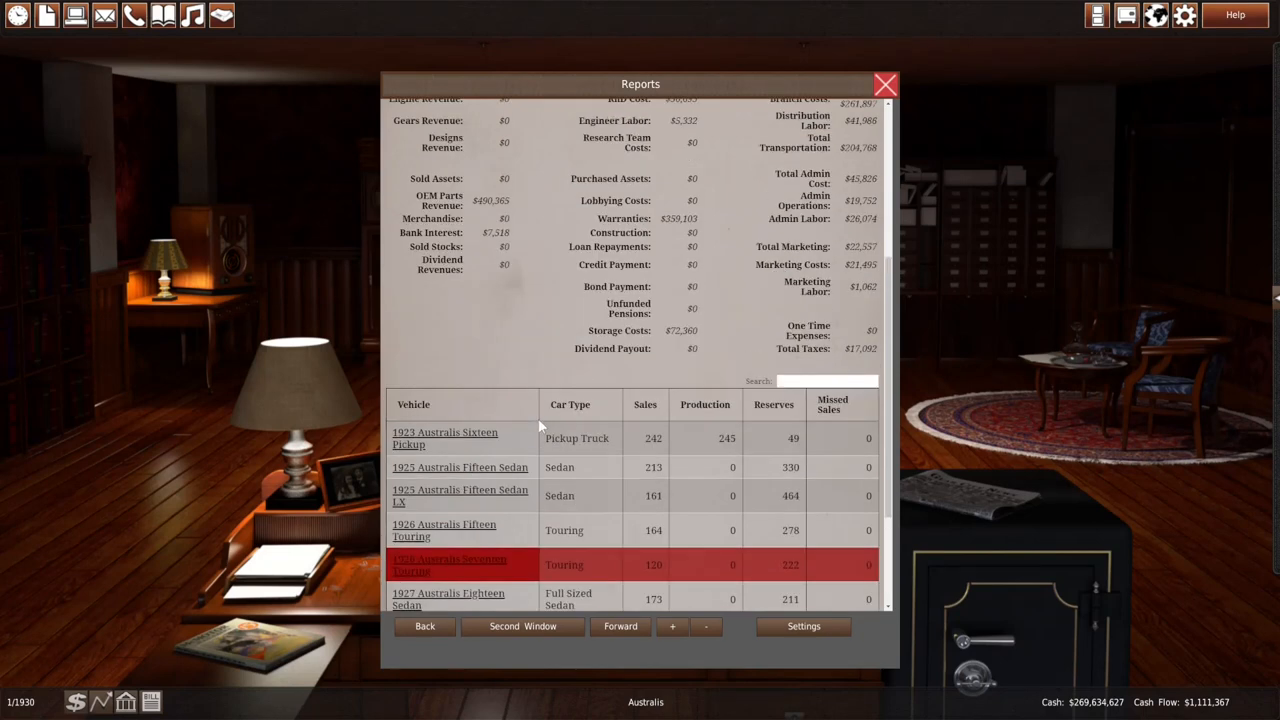
scroll(544, 205, up, 5)
scroll(530, 170, up, 1)
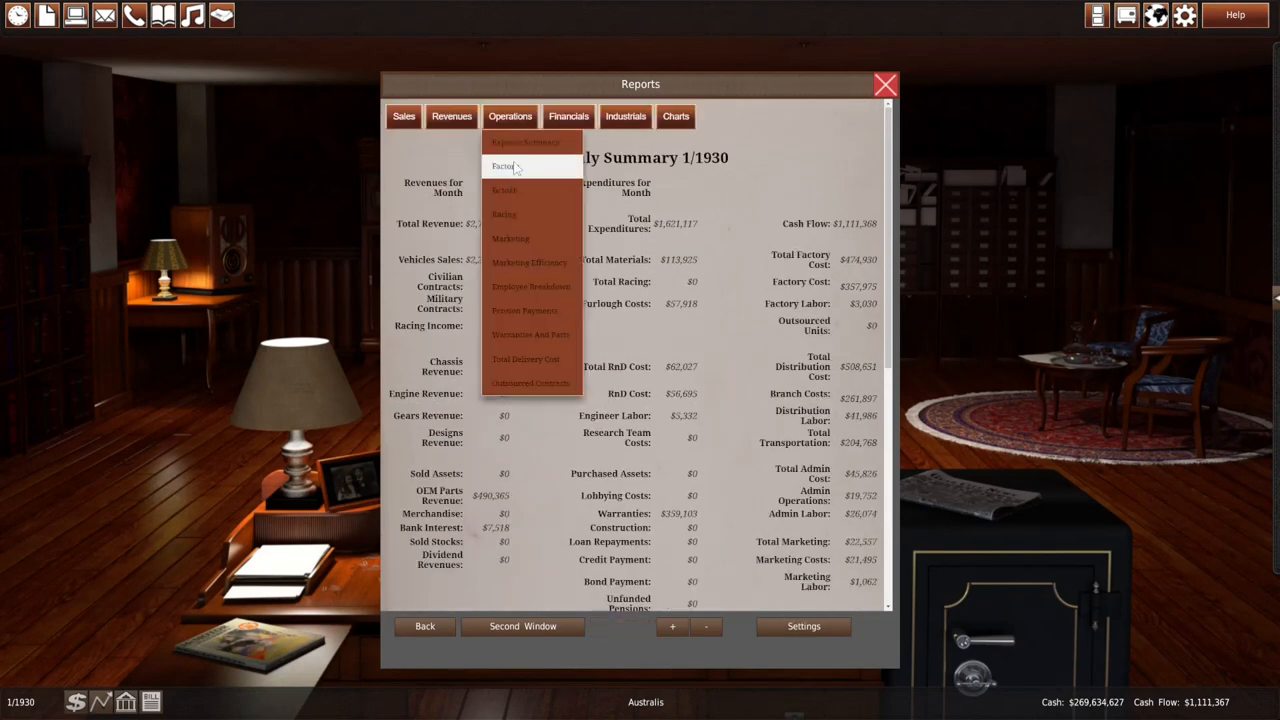
Review the Factory Operations report for 1/1930 and close the reports
click(515, 168)
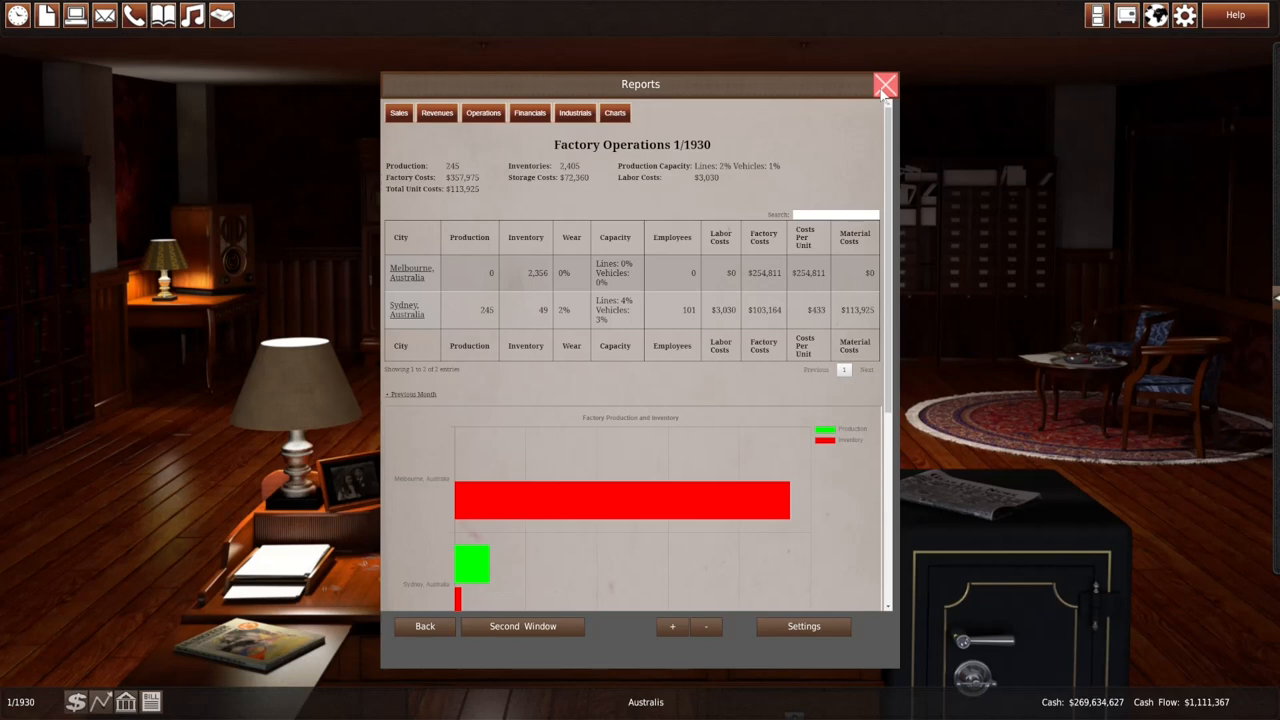
click(883, 91)
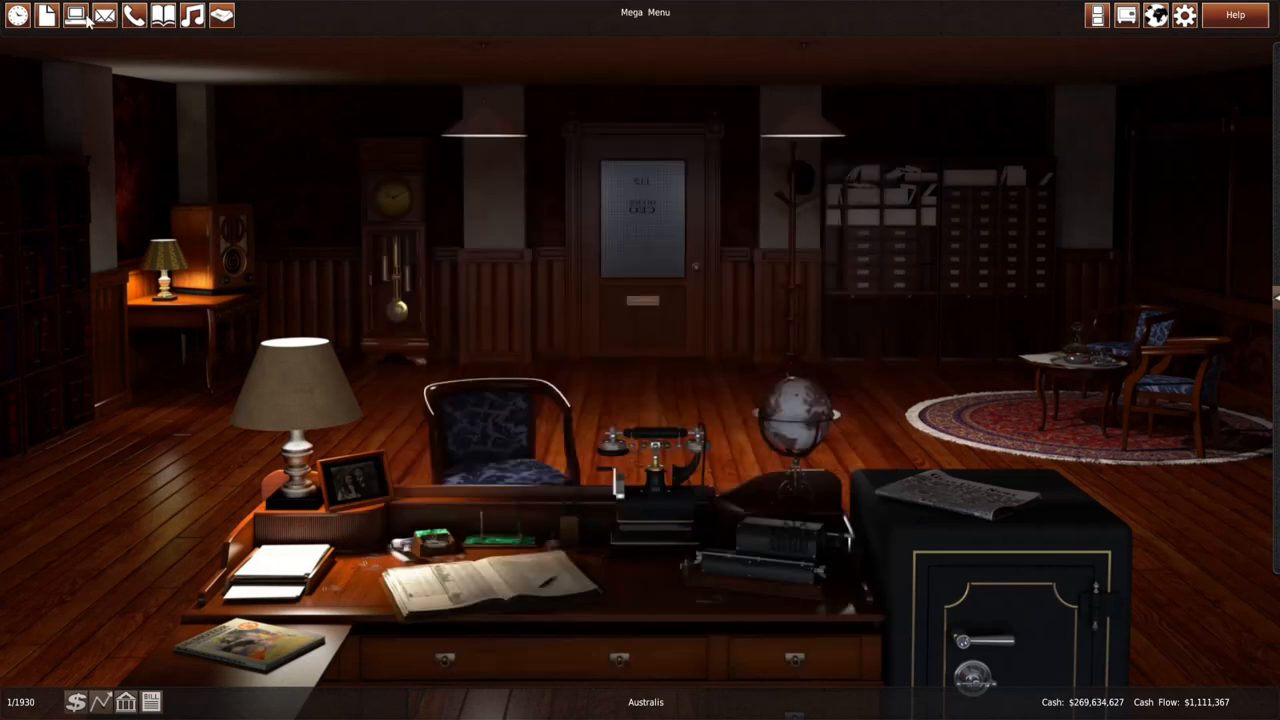
click(75, 15)
click(47, 15)
scroll(546, 414, down, 5)
scroll(542, 413, down, 5)
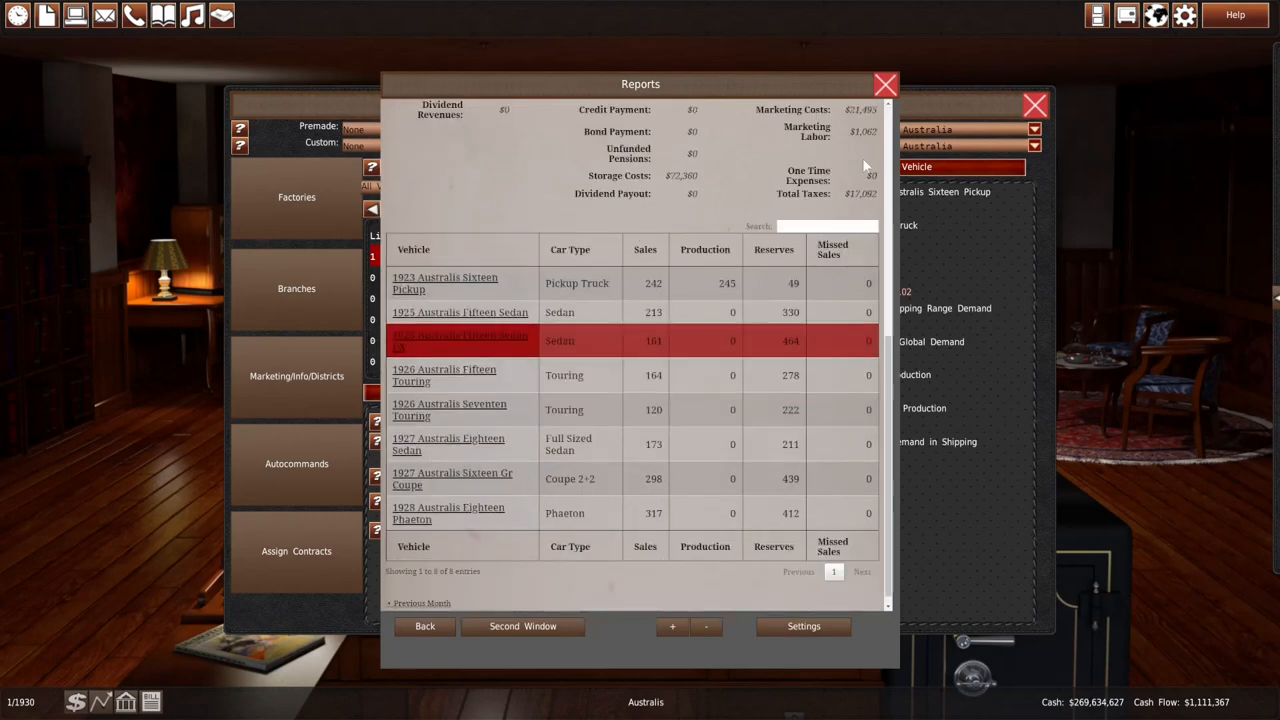
click(885, 84)
click(336, 274)
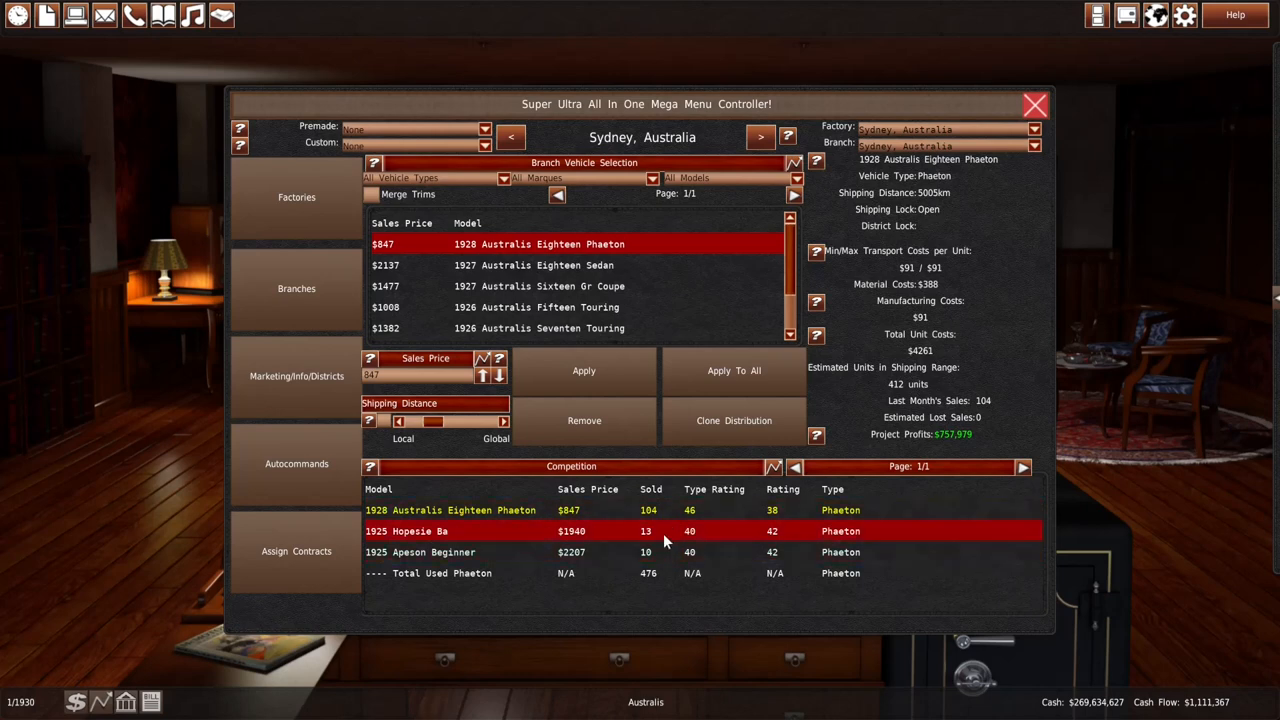
click(616, 268)
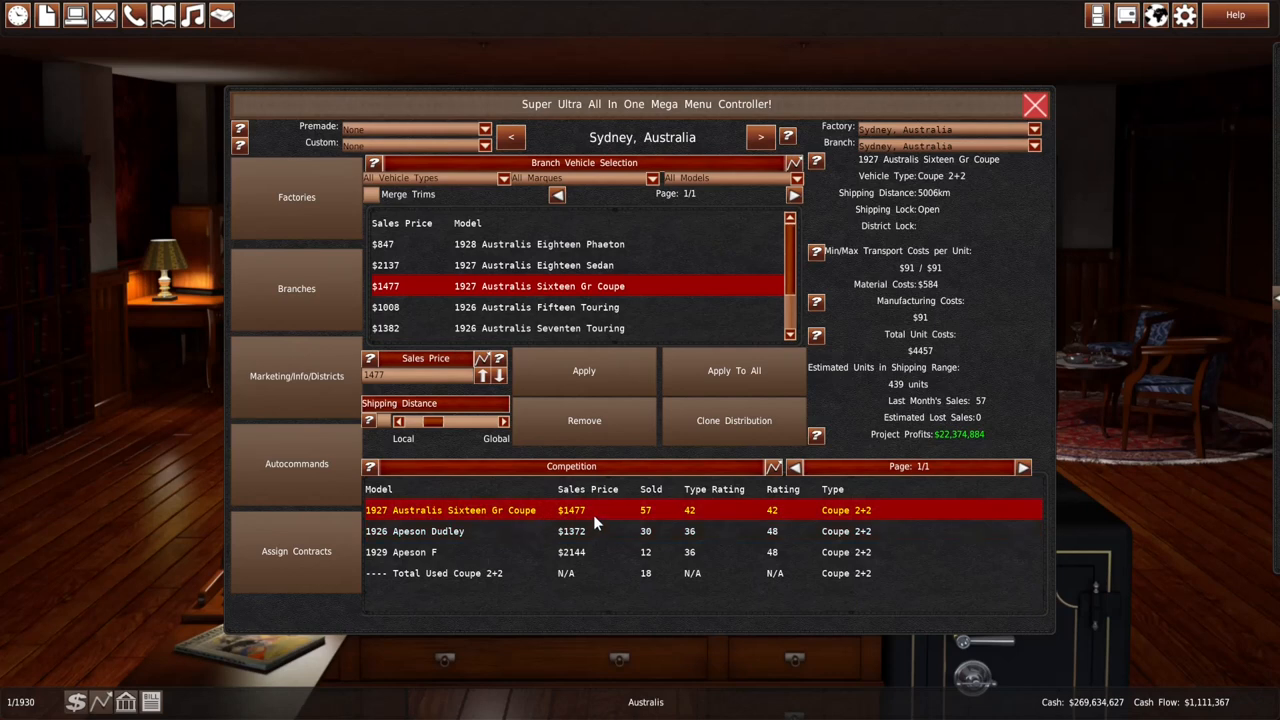
click(585, 308)
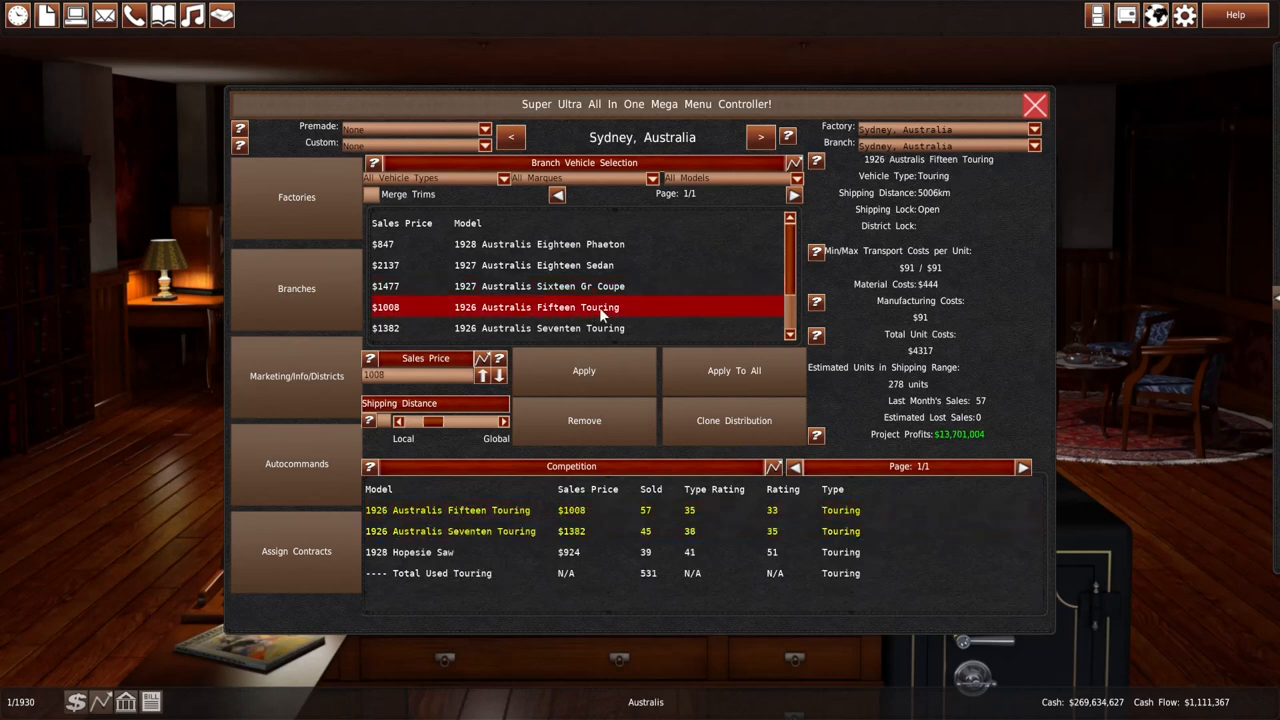
scroll(623, 311, down, 2)
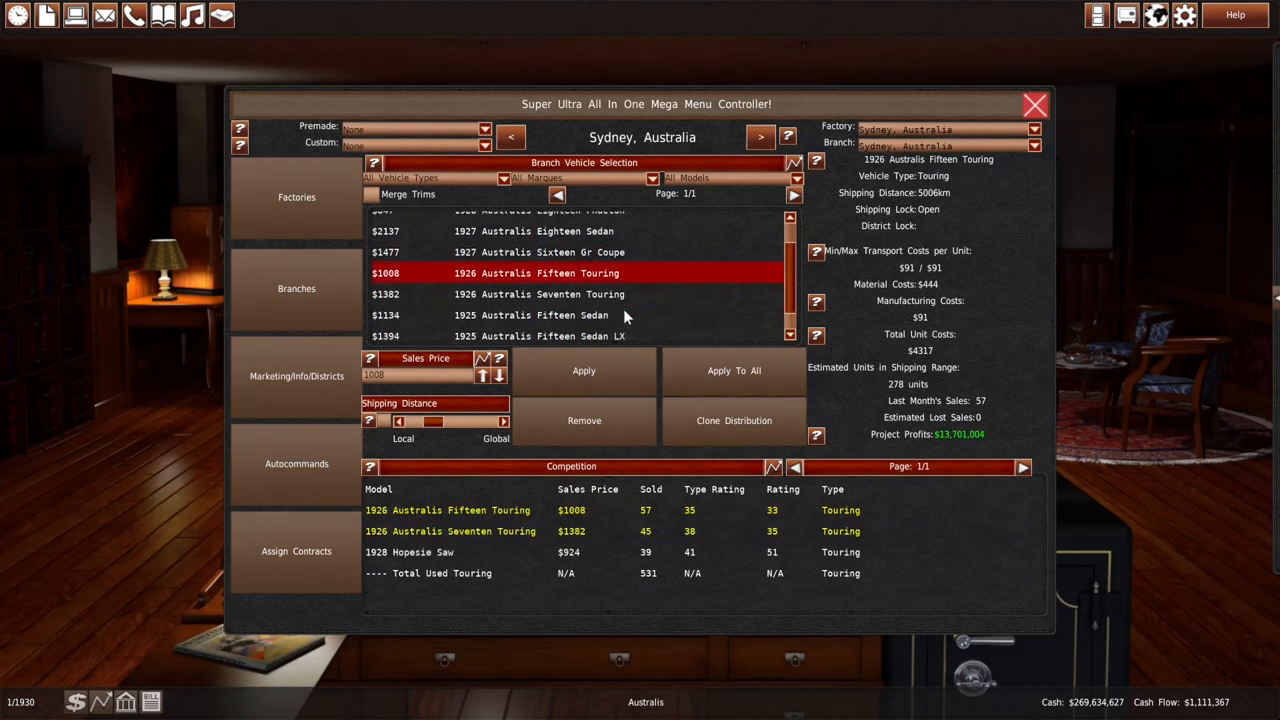
scroll(623, 317, down, 1)
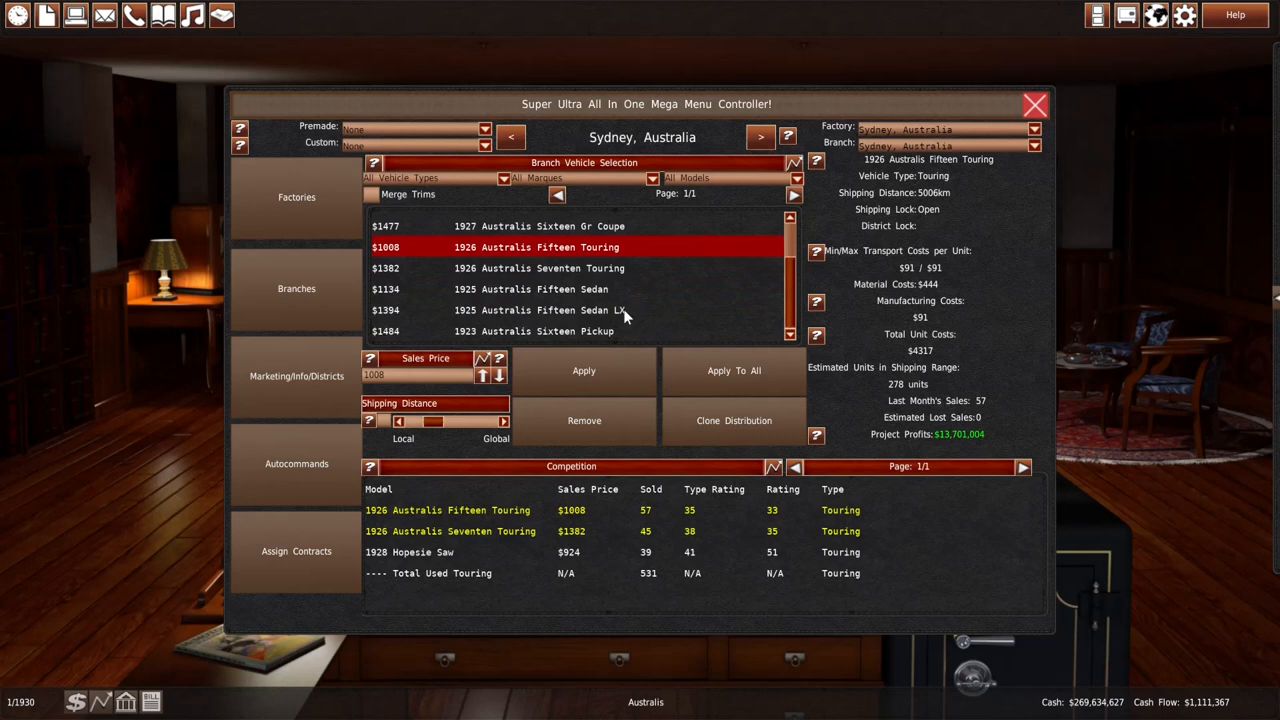
click(620, 270)
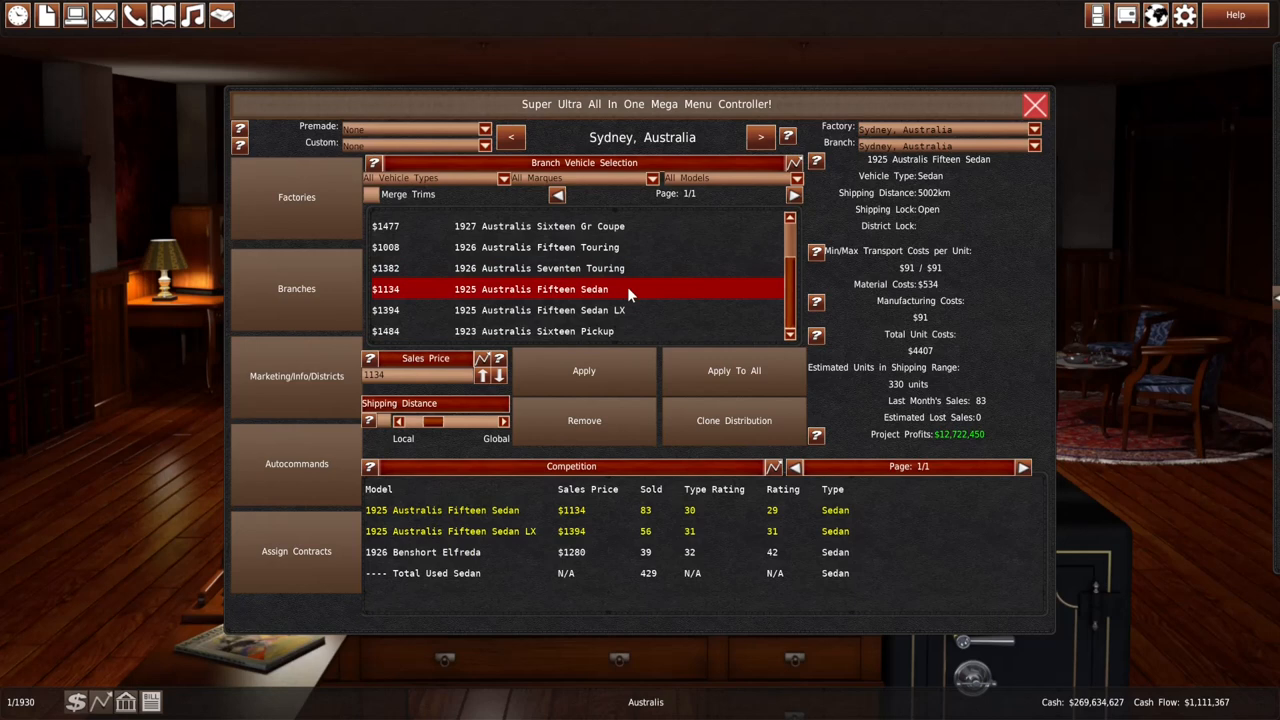
click(631, 305)
click(630, 331)
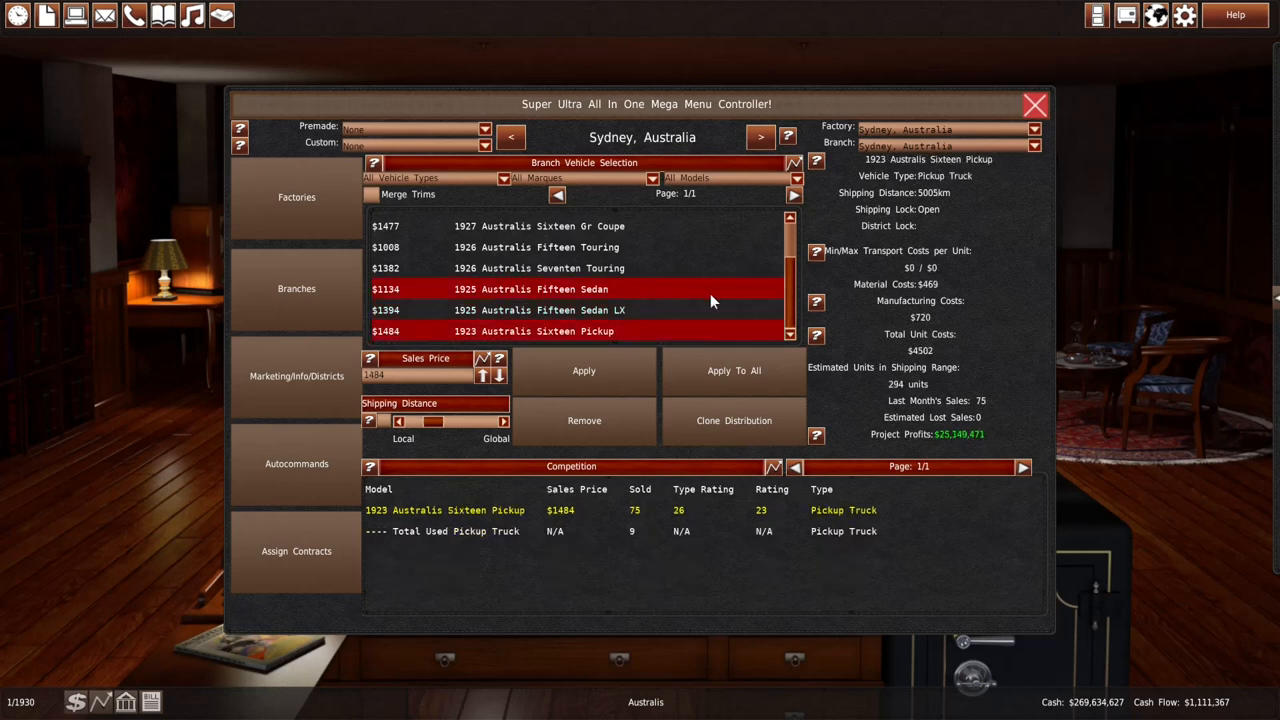
click(1035, 104)
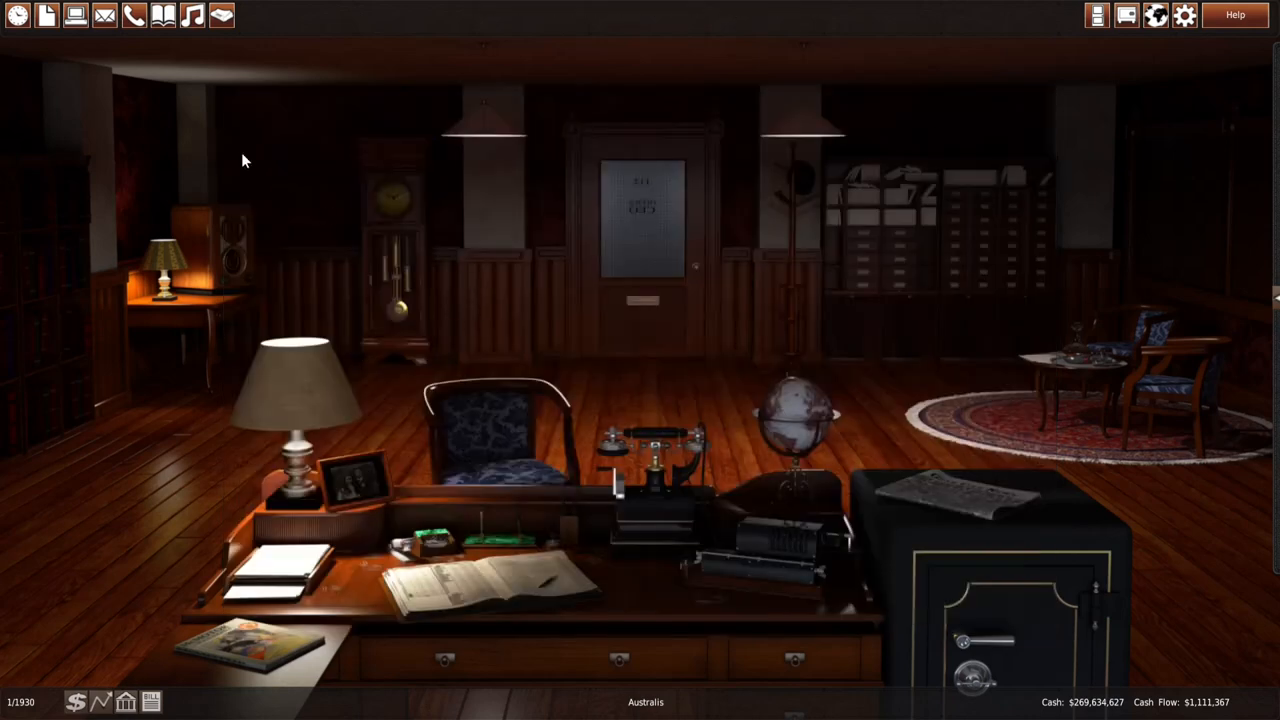
click(47, 15)
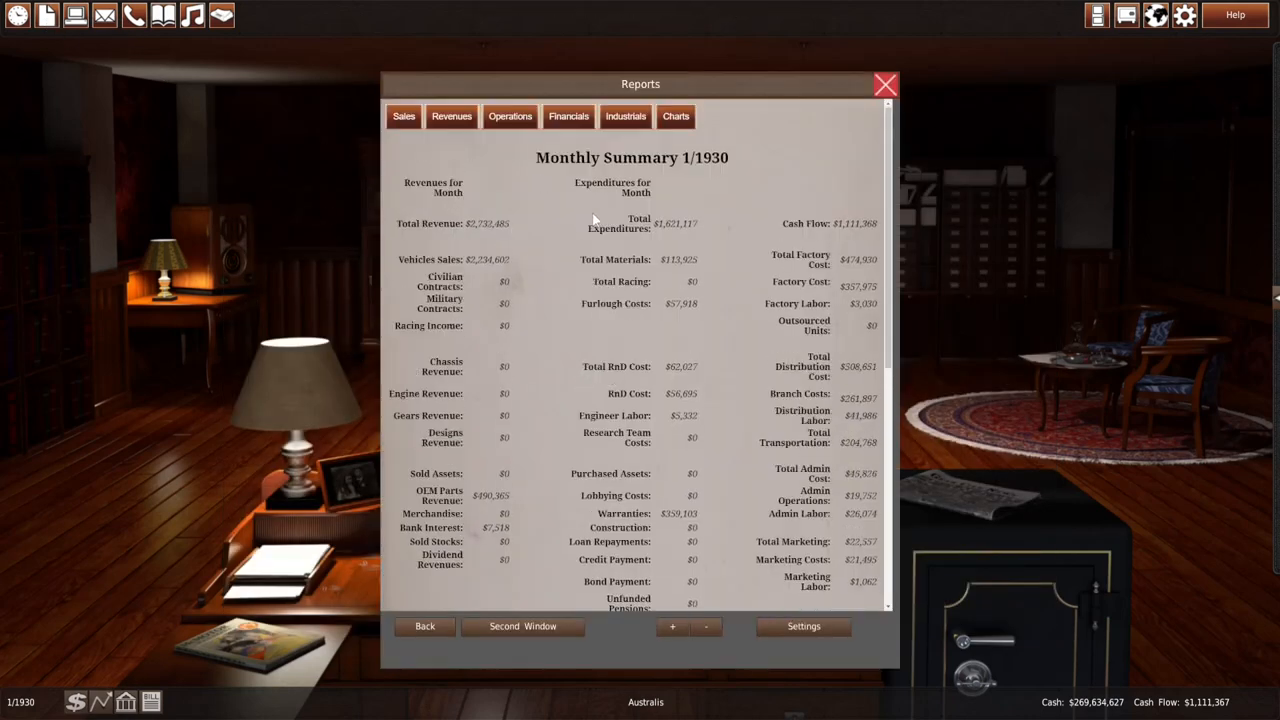
click(626, 116)
click(633, 258)
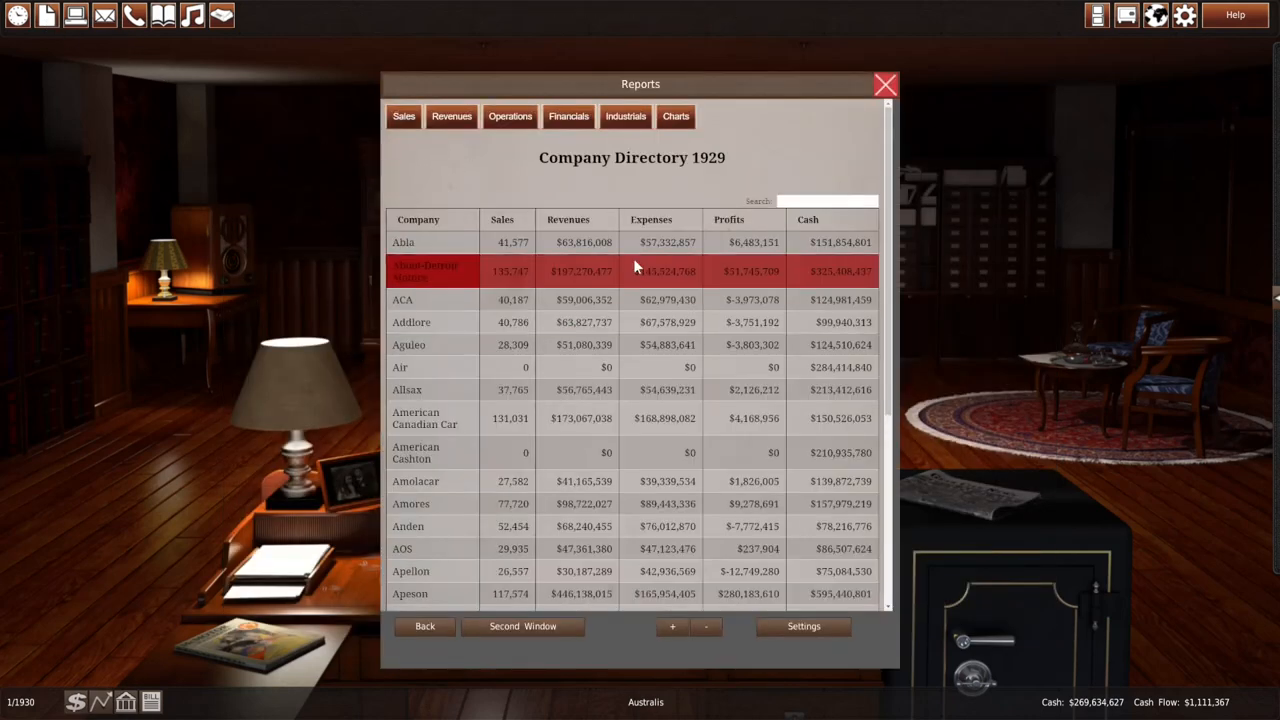
click(721, 216)
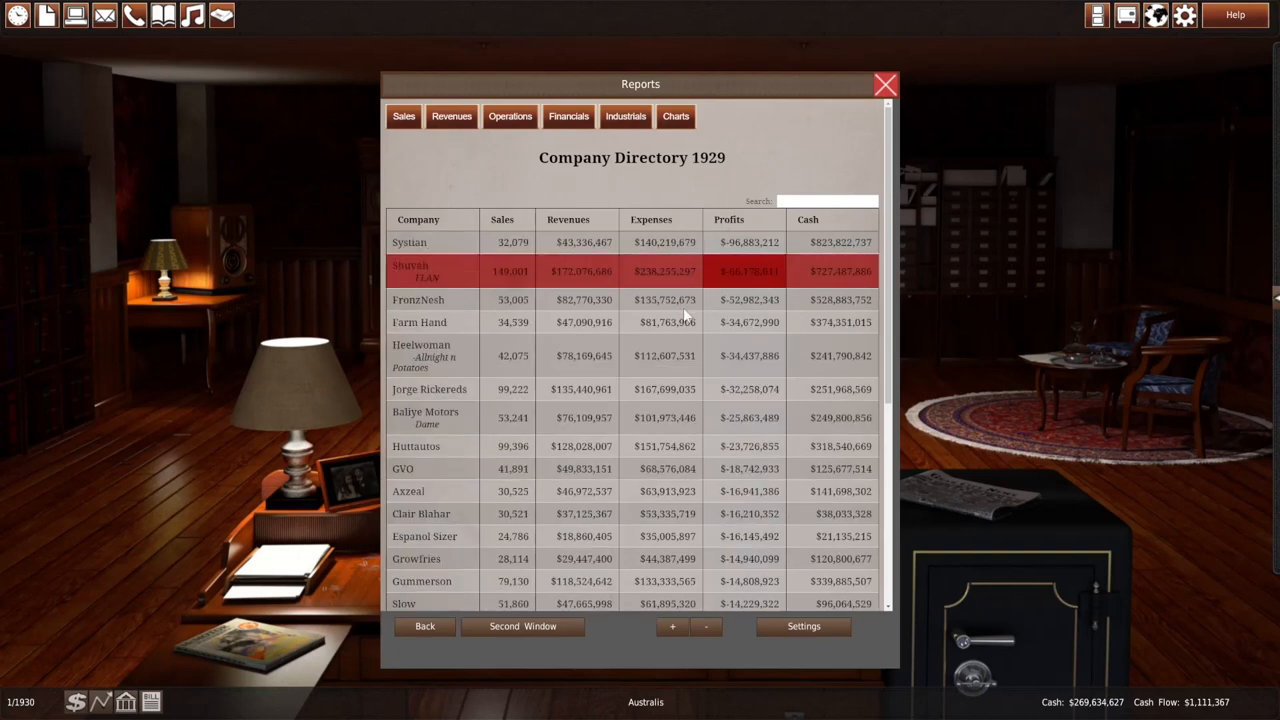
scroll(683, 307, down, 5)
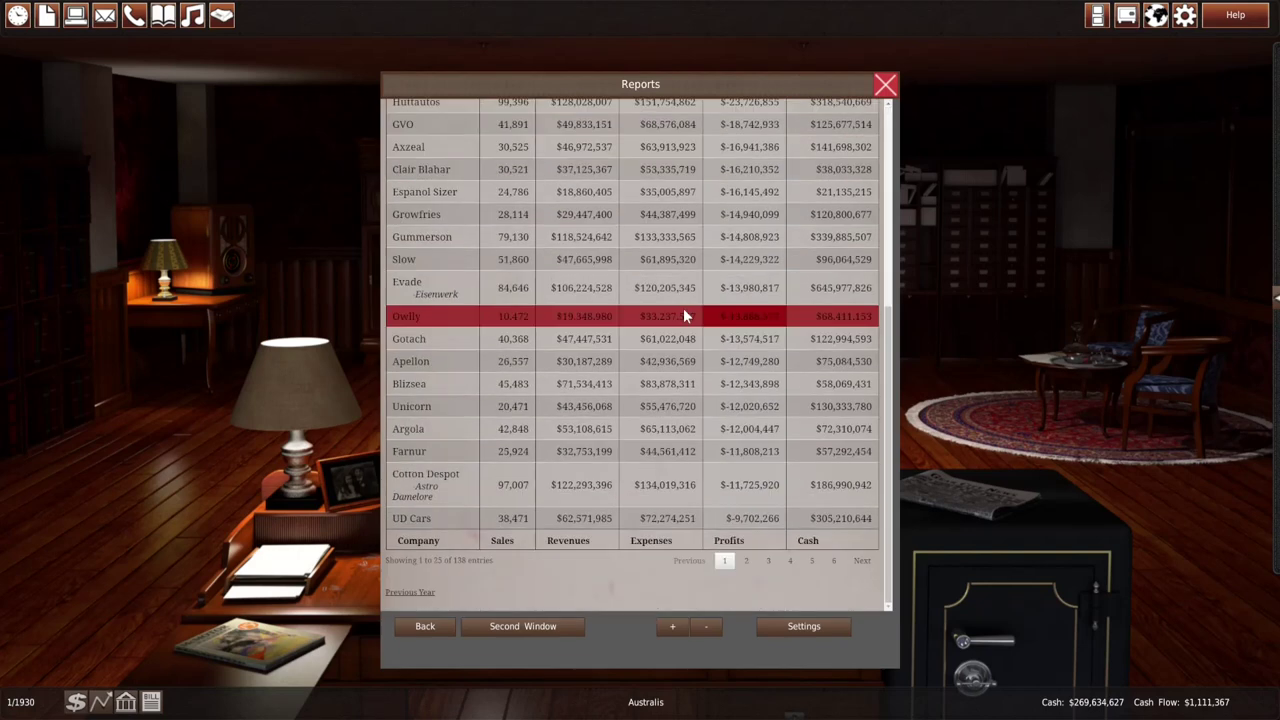
click(746, 561)
click(769, 561)
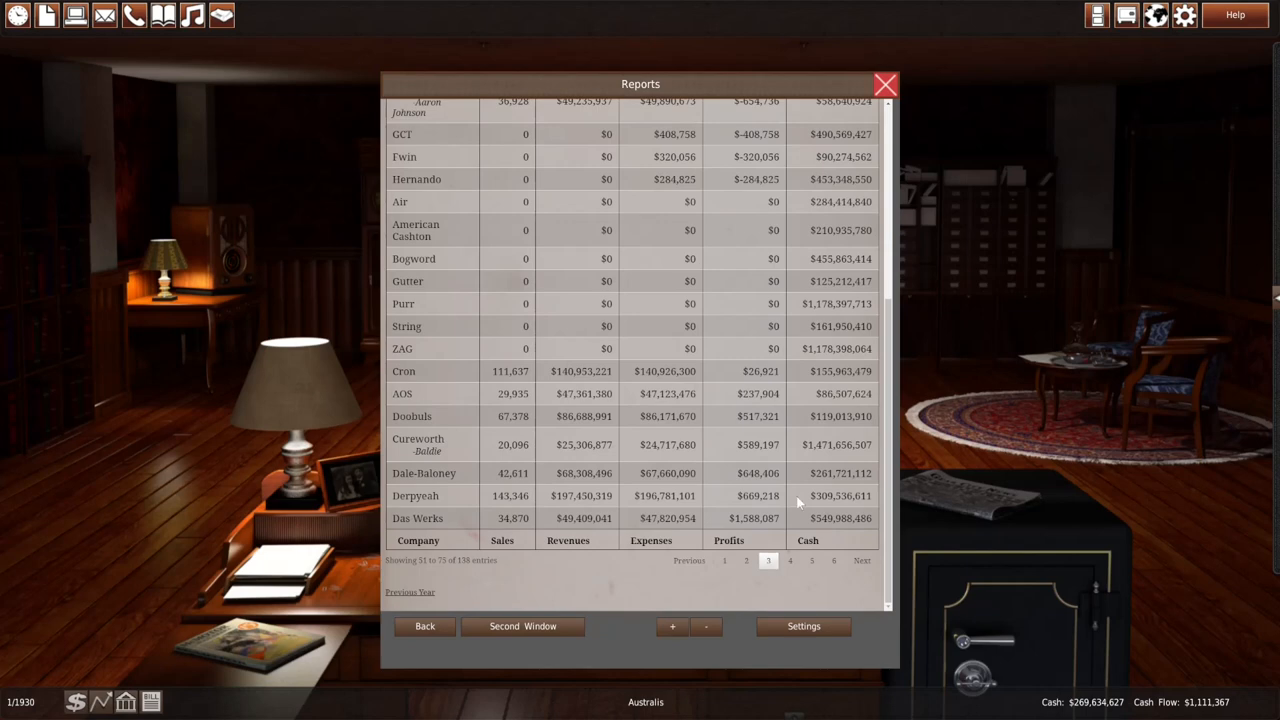
scroll(796, 497, up, 5)
click(738, 219)
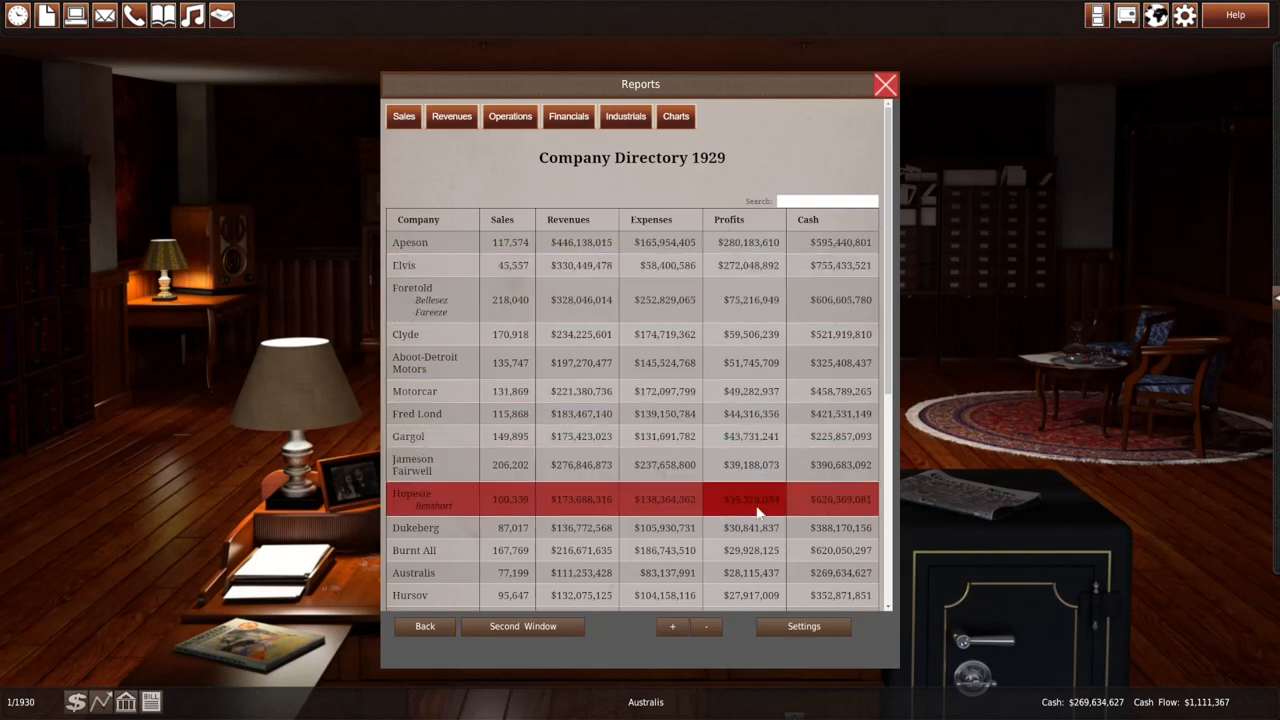
click(885, 84)
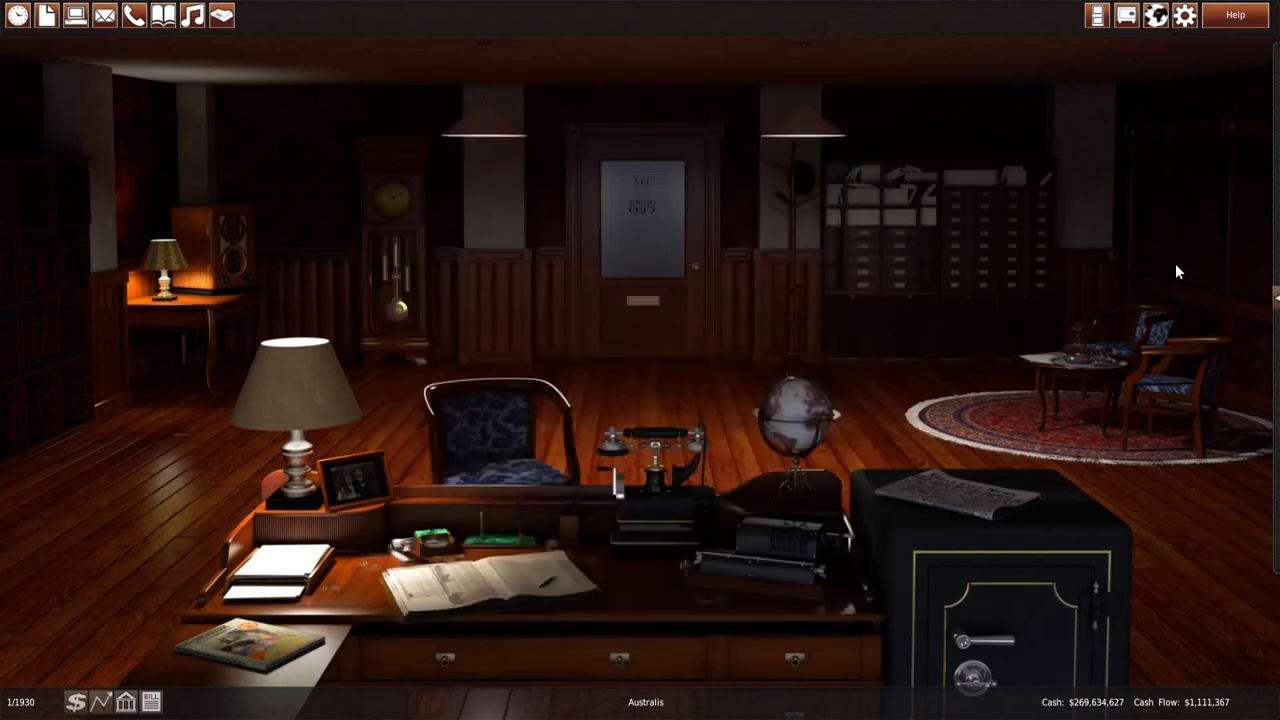
End the turn so the game advances to February 1930
click(405, 305)
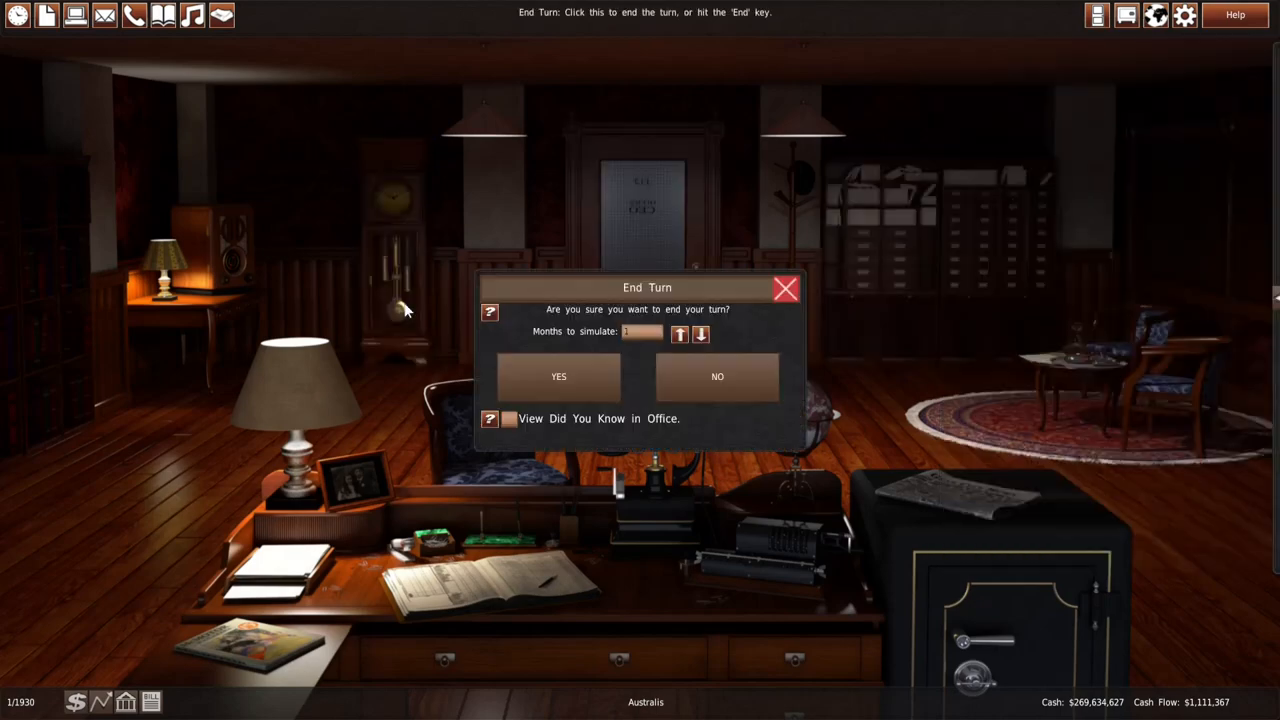
click(558, 384)
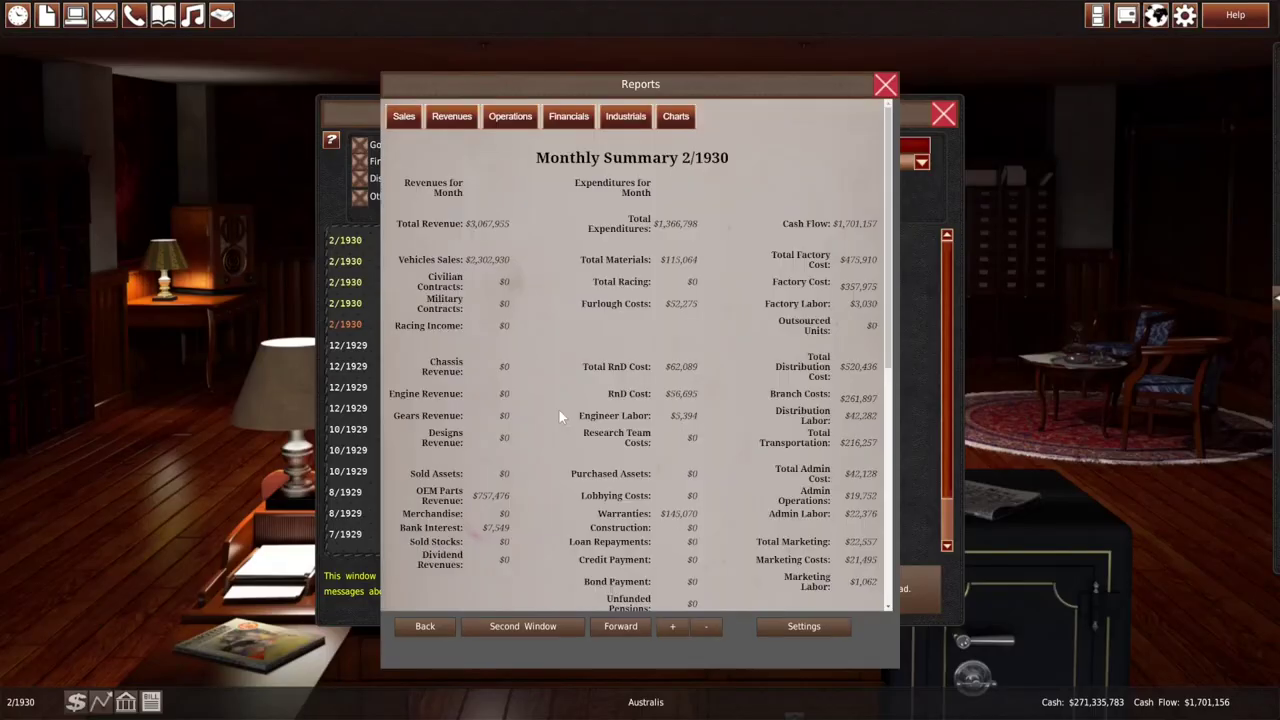
scroll(560, 414, down, 3)
scroll(560, 414, down, 2)
Read the Yearly Vehicle Sales, Coupe Utility, Hatchback, Compact SUV and New Component Design memos, then close them
click(352, 326)
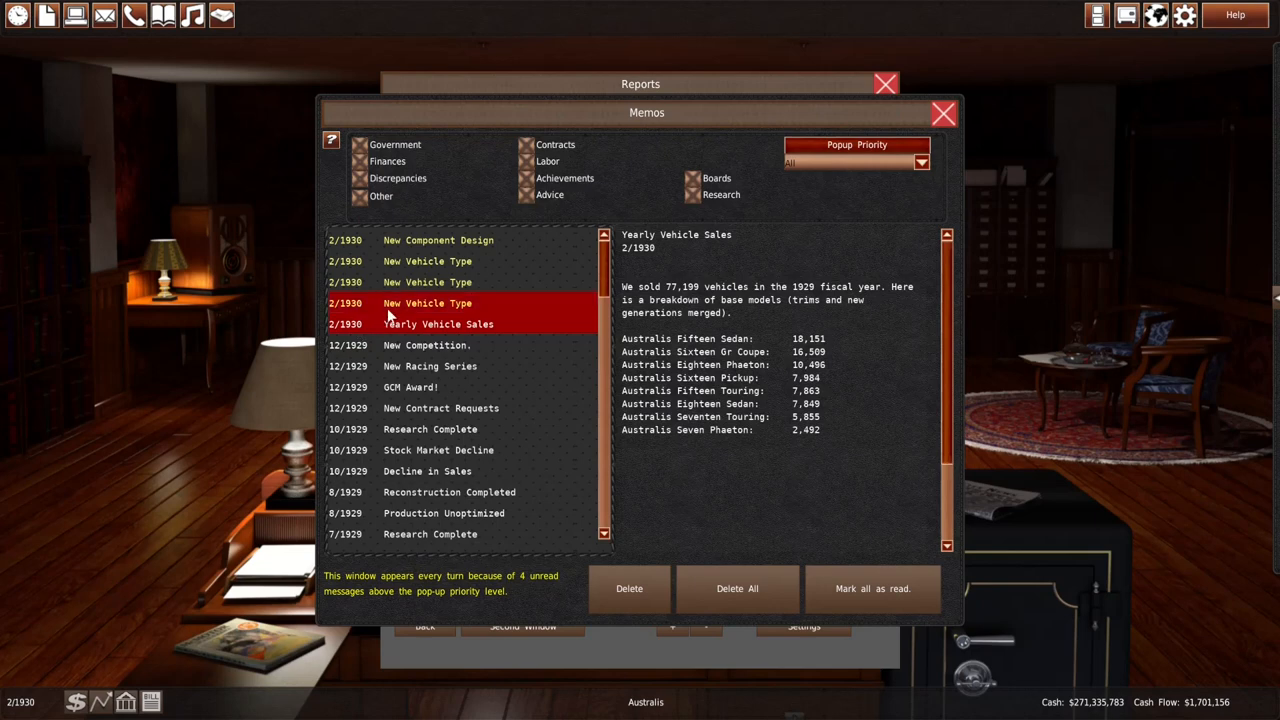
click(389, 311)
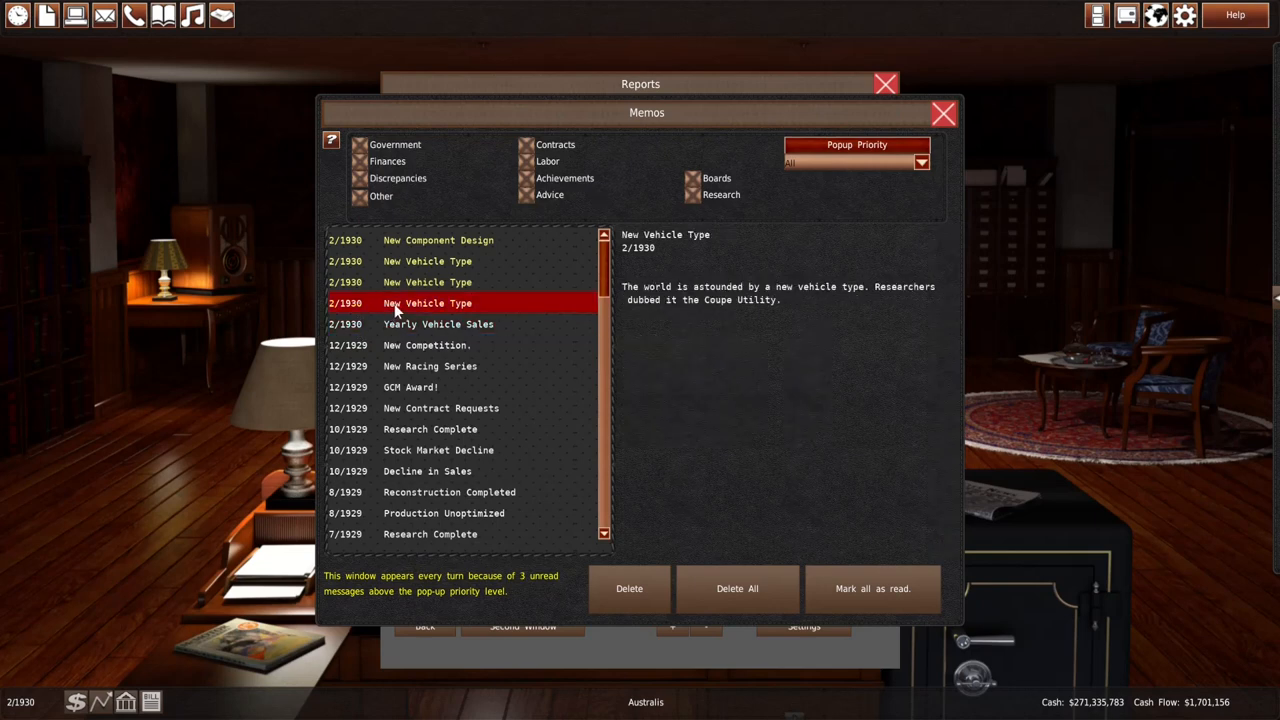
click(407, 289)
click(412, 264)
click(415, 248)
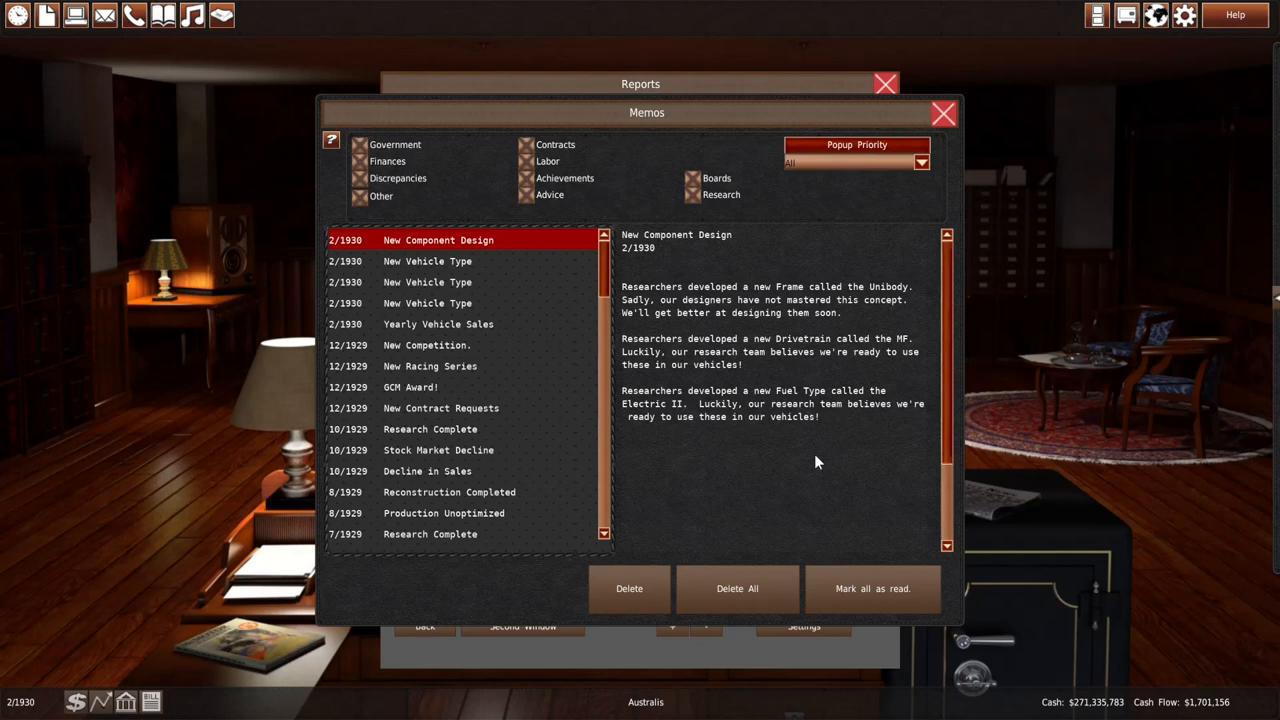
click(943, 114)
scroll(752, 430, down, 3)
scroll(750, 453, down, 1)
Put the 1925 Australis Fifteen Sedan into production with speed shifted toward quantity
click(697, 546)
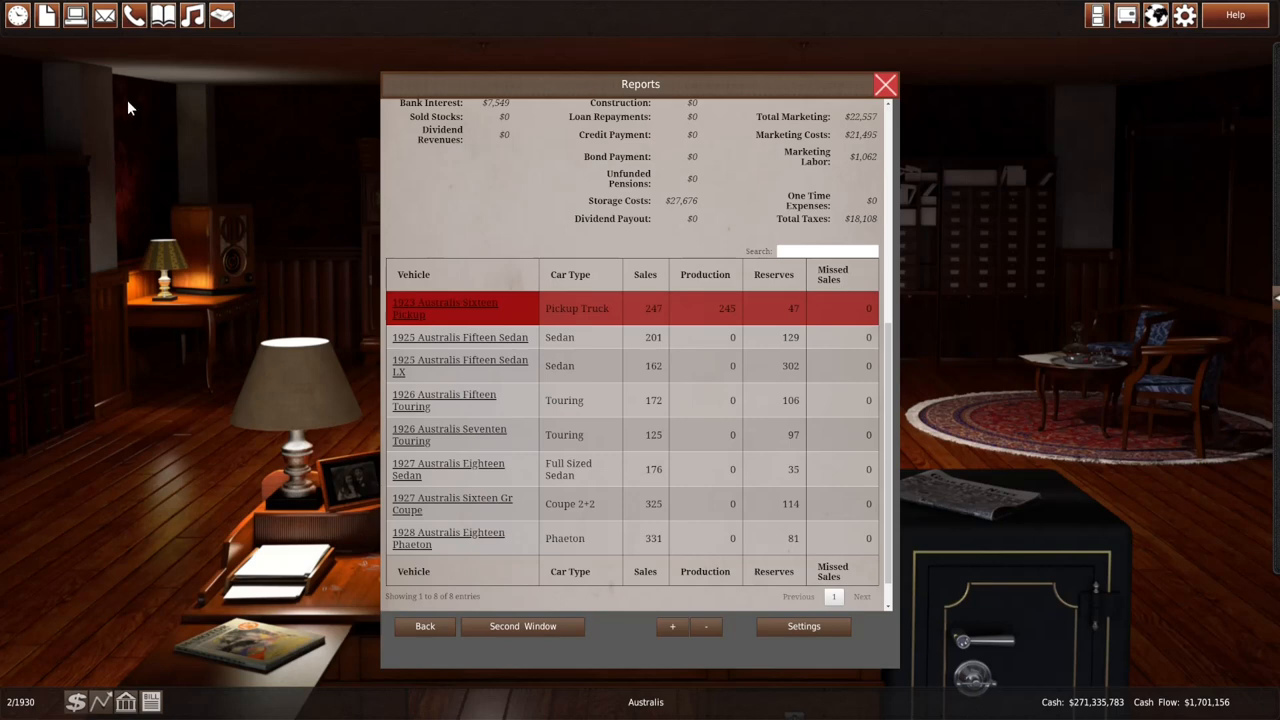
click(75, 16)
click(503, 298)
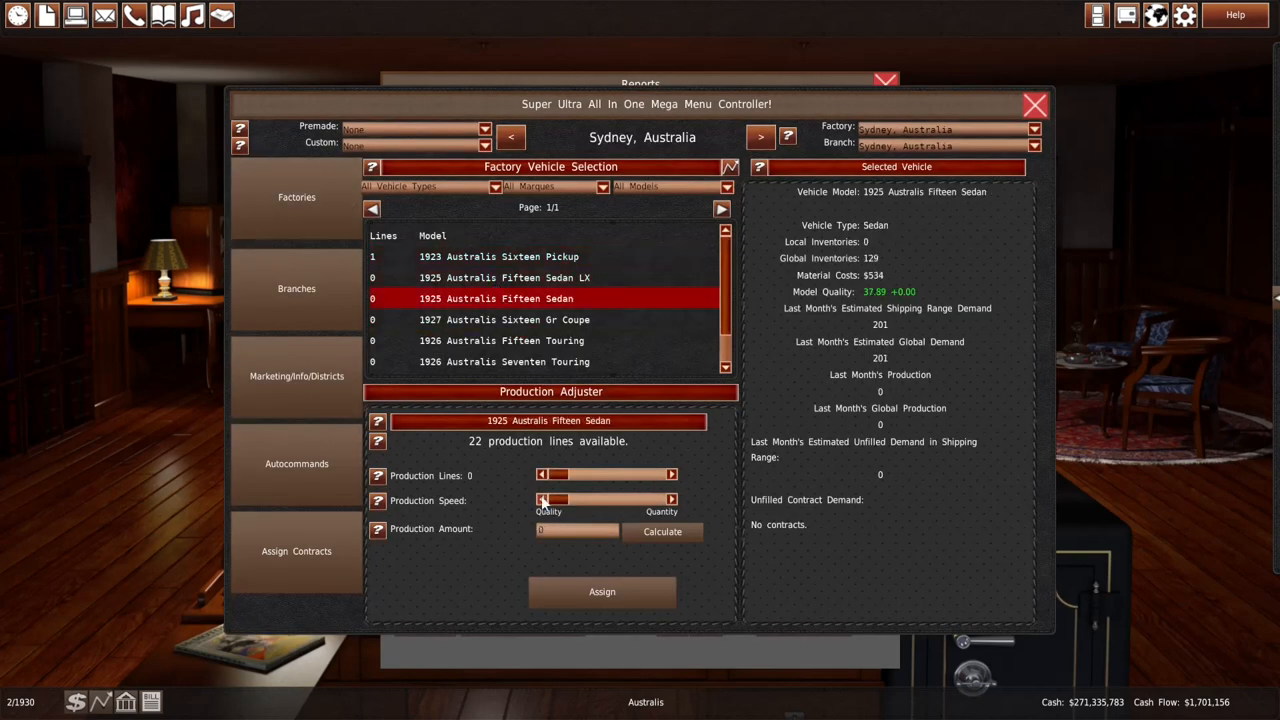
drag(566, 500, 613, 500)
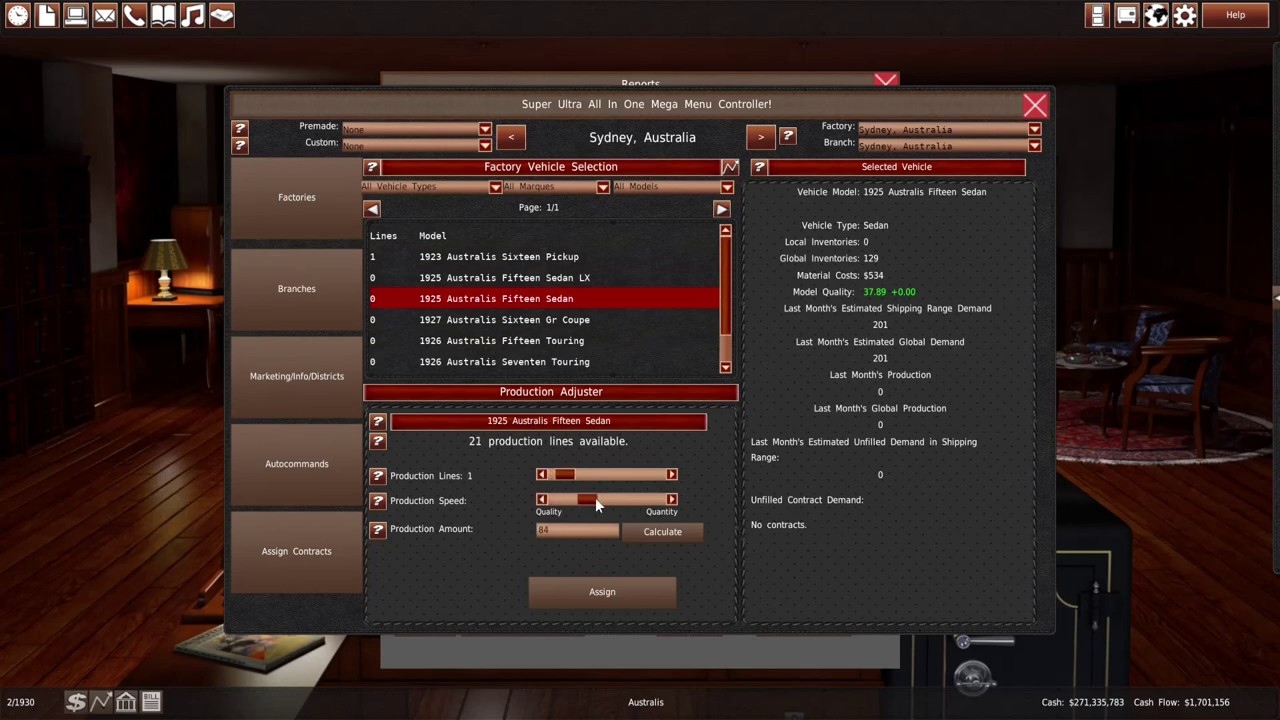
click(608, 594)
click(559, 644)
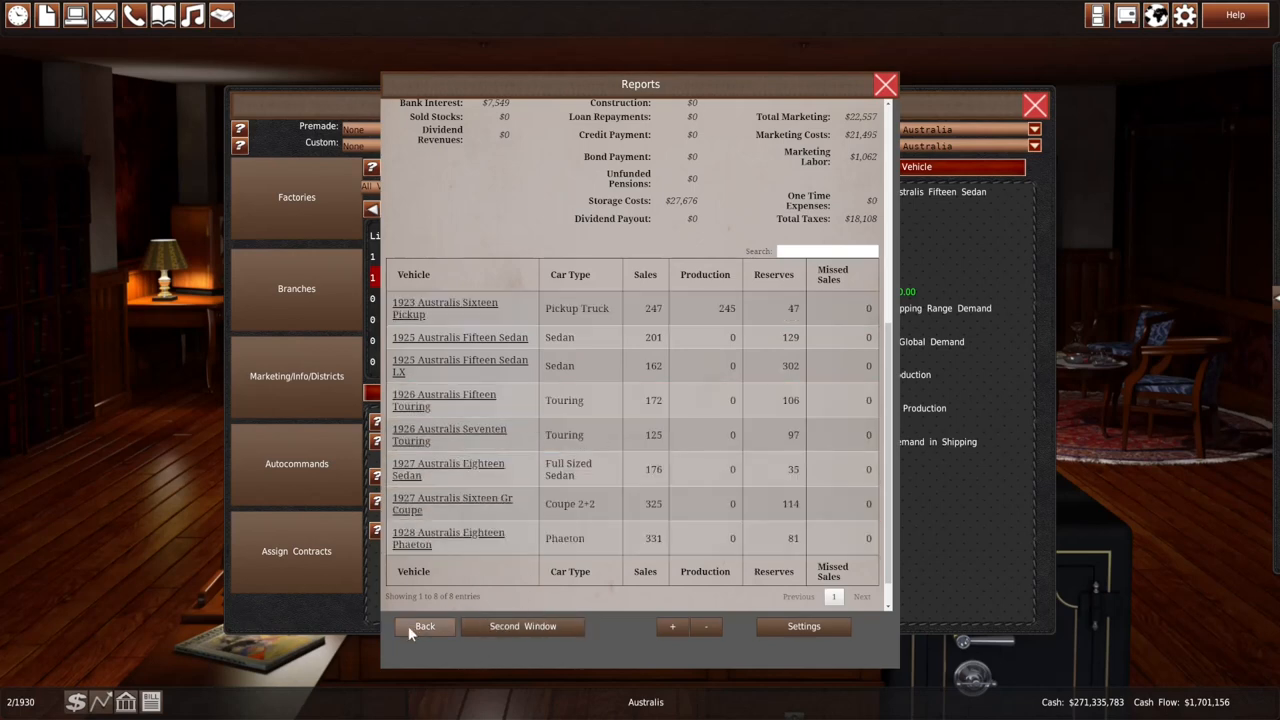
Assign production lines to the 1926 Fifteen Touring and Seventen Touring, checking the sales report between
click(360, 616)
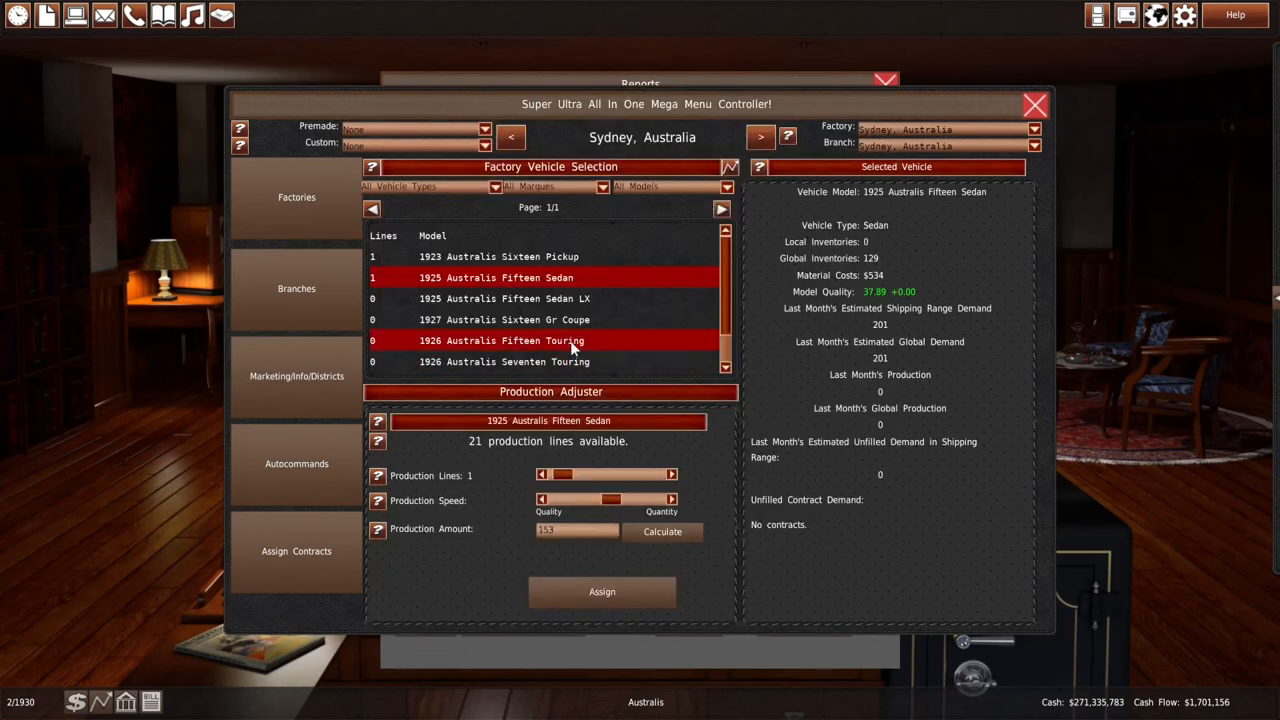
click(573, 345)
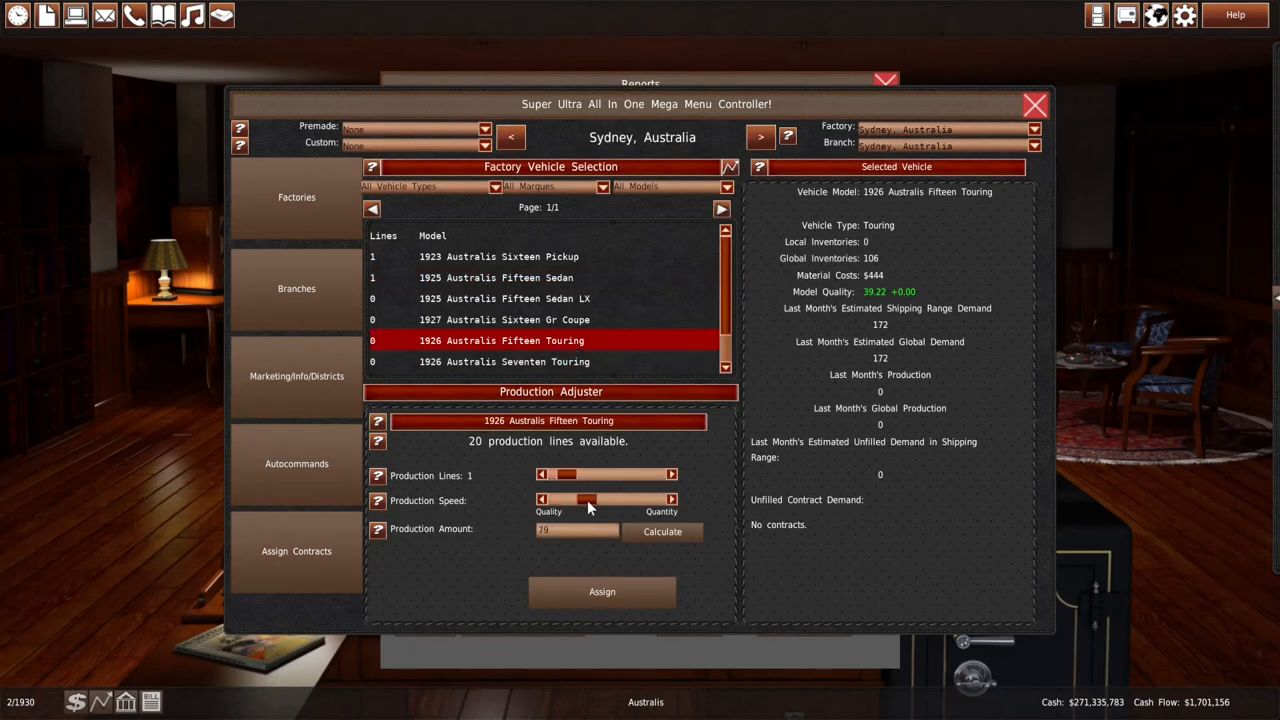
click(580, 592)
click(544, 646)
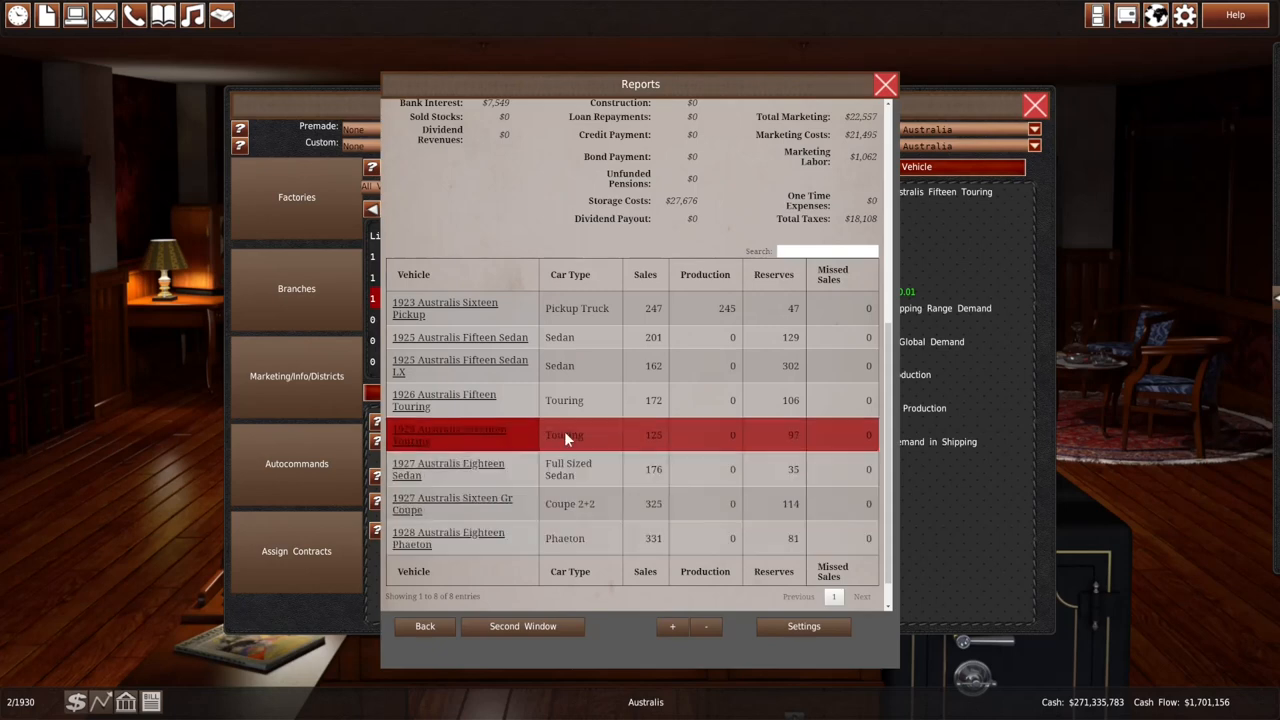
click(368, 607)
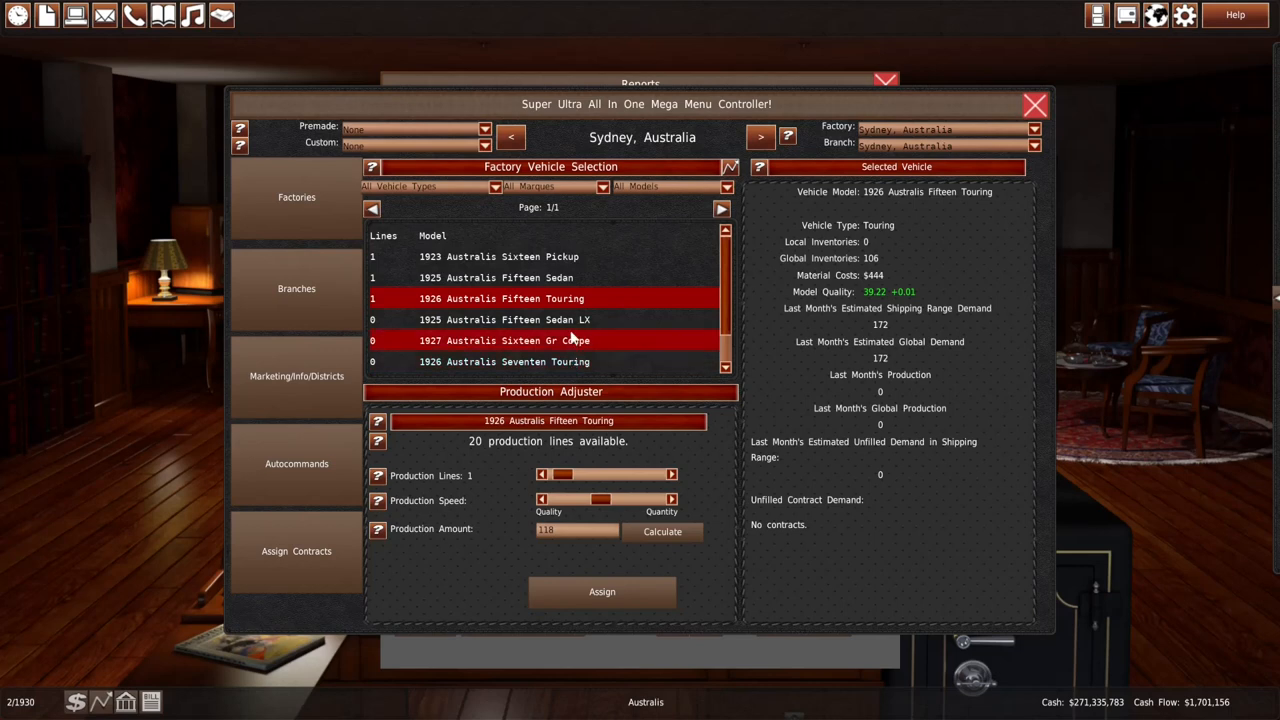
click(572, 362)
click(566, 474)
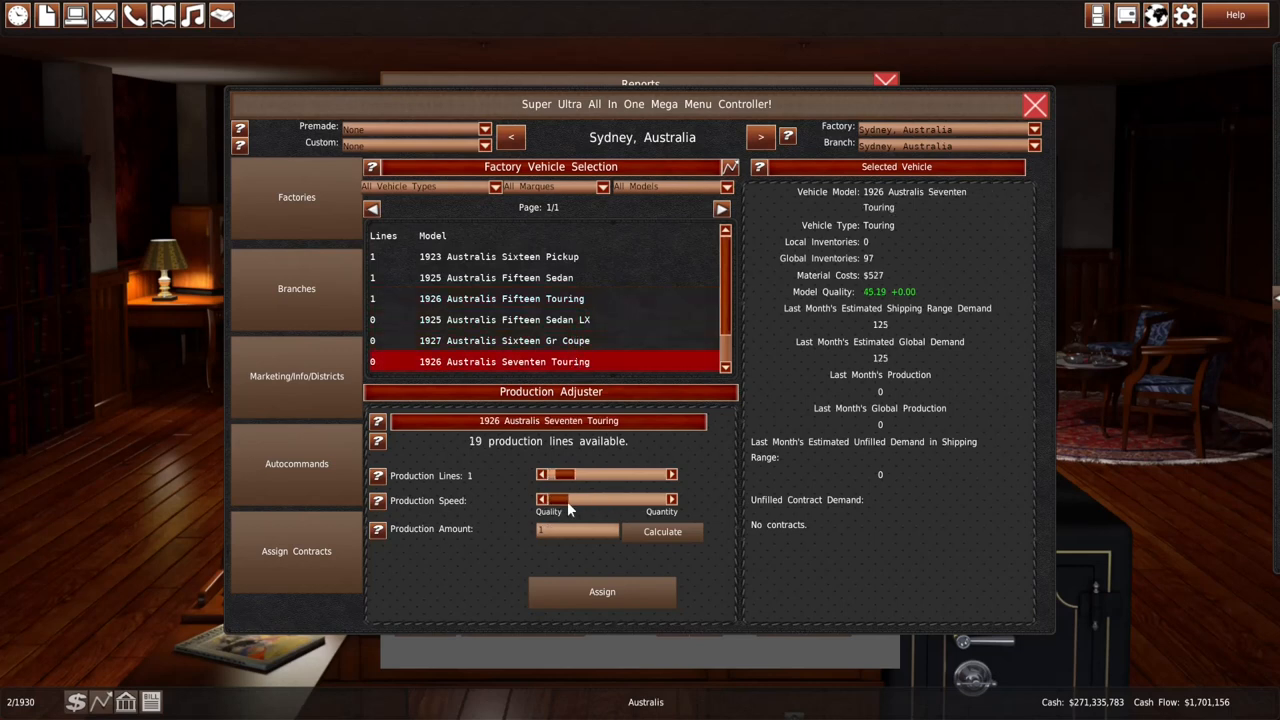
click(600, 504)
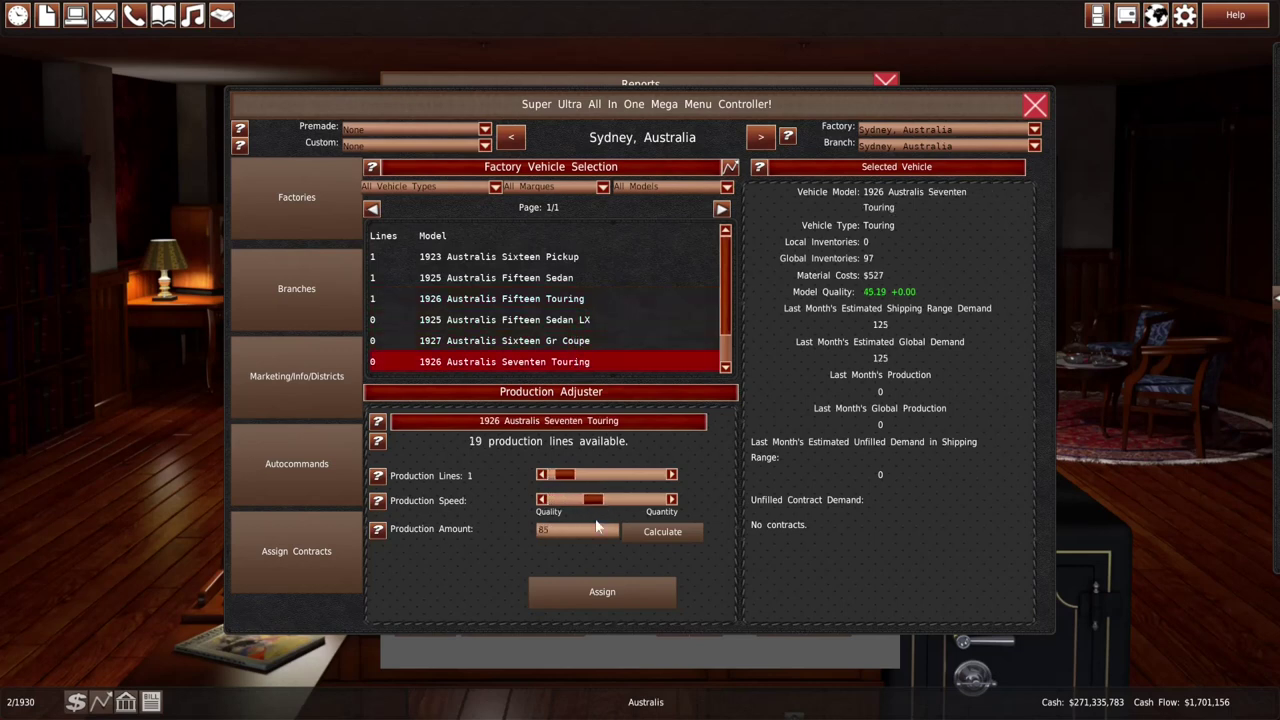
click(518, 646)
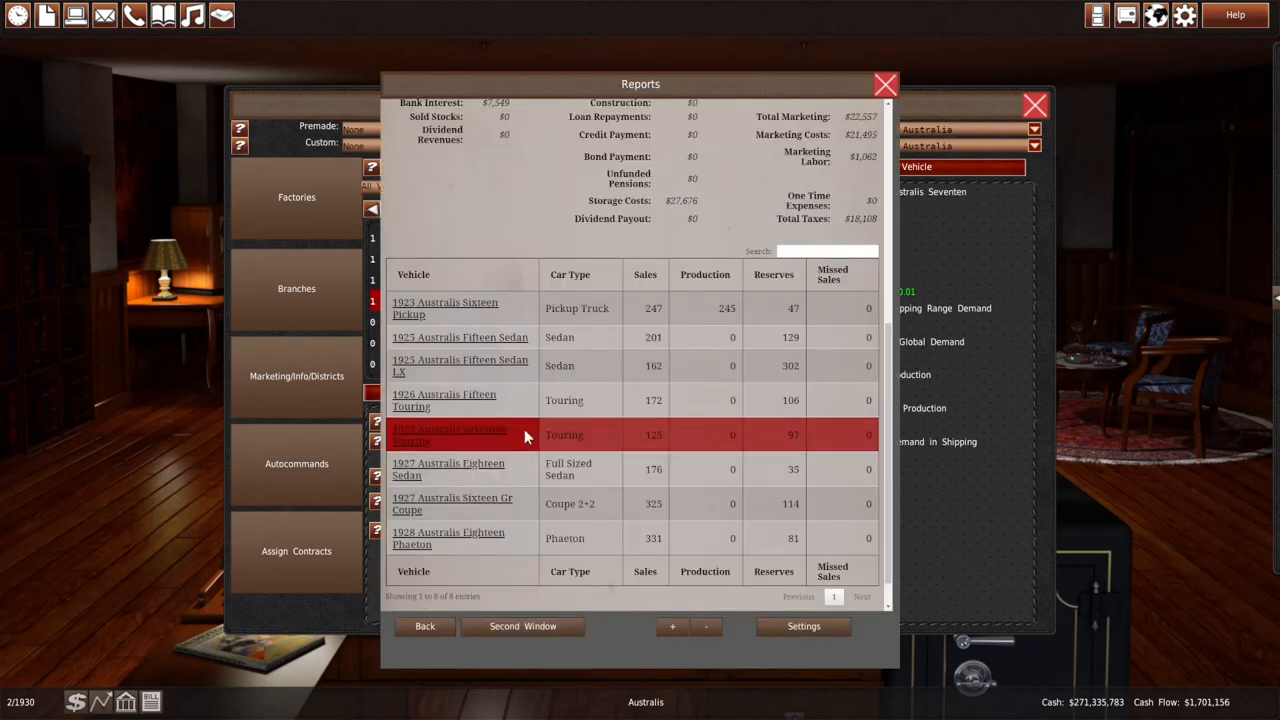
Put the 1927 Australis Eighteen Sedan into production with output shifted toward quantity
click(387, 572)
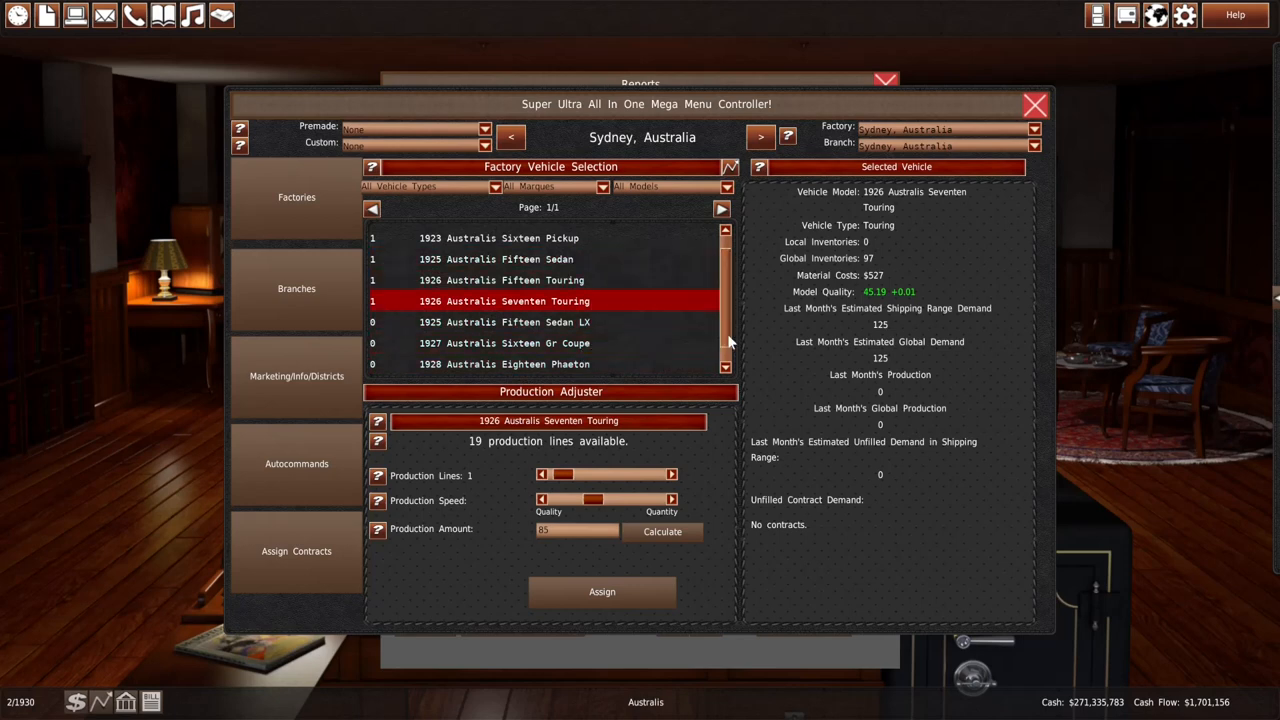
scroll(714, 363, down, 1)
click(712, 365)
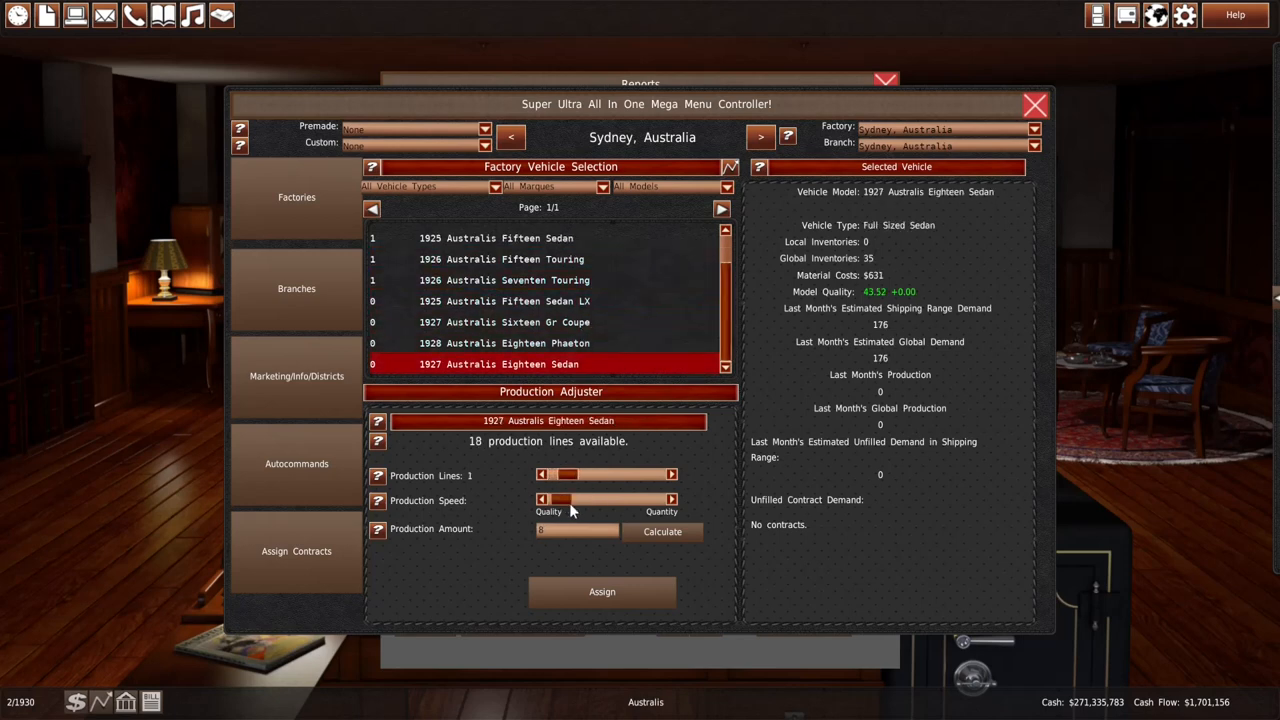
drag(573, 503, 622, 507)
click(603, 591)
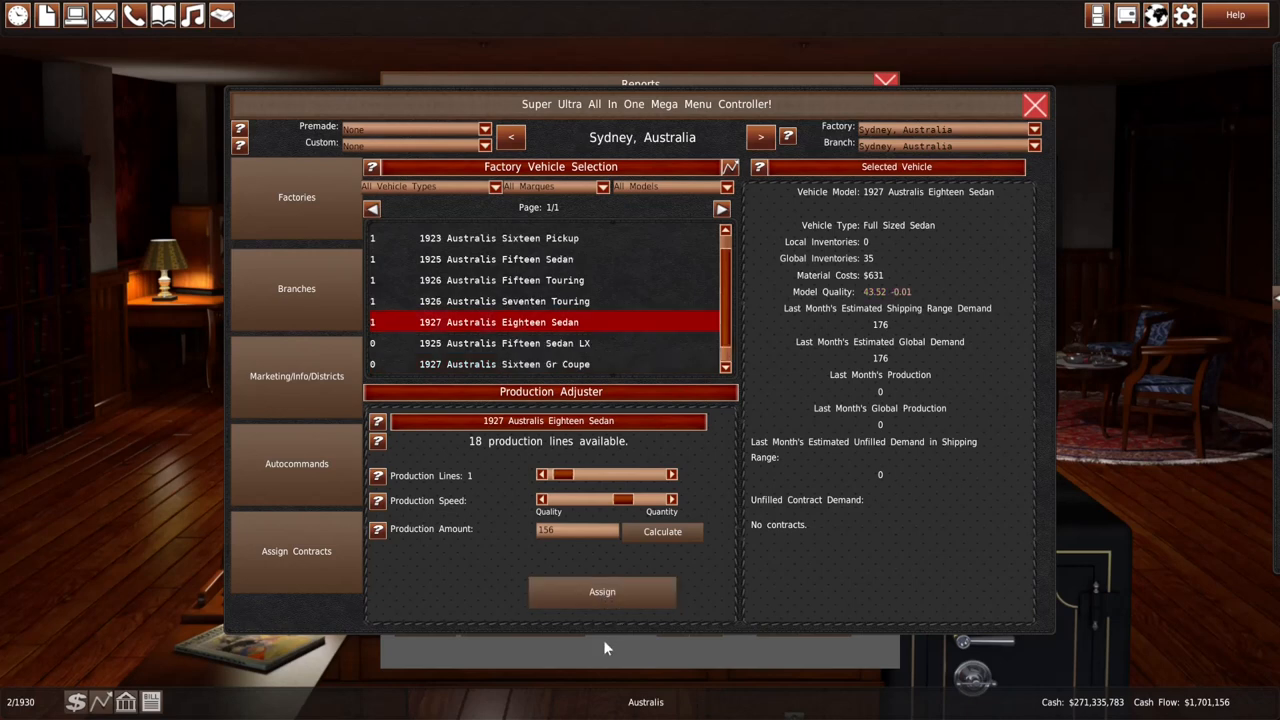
click(604, 643)
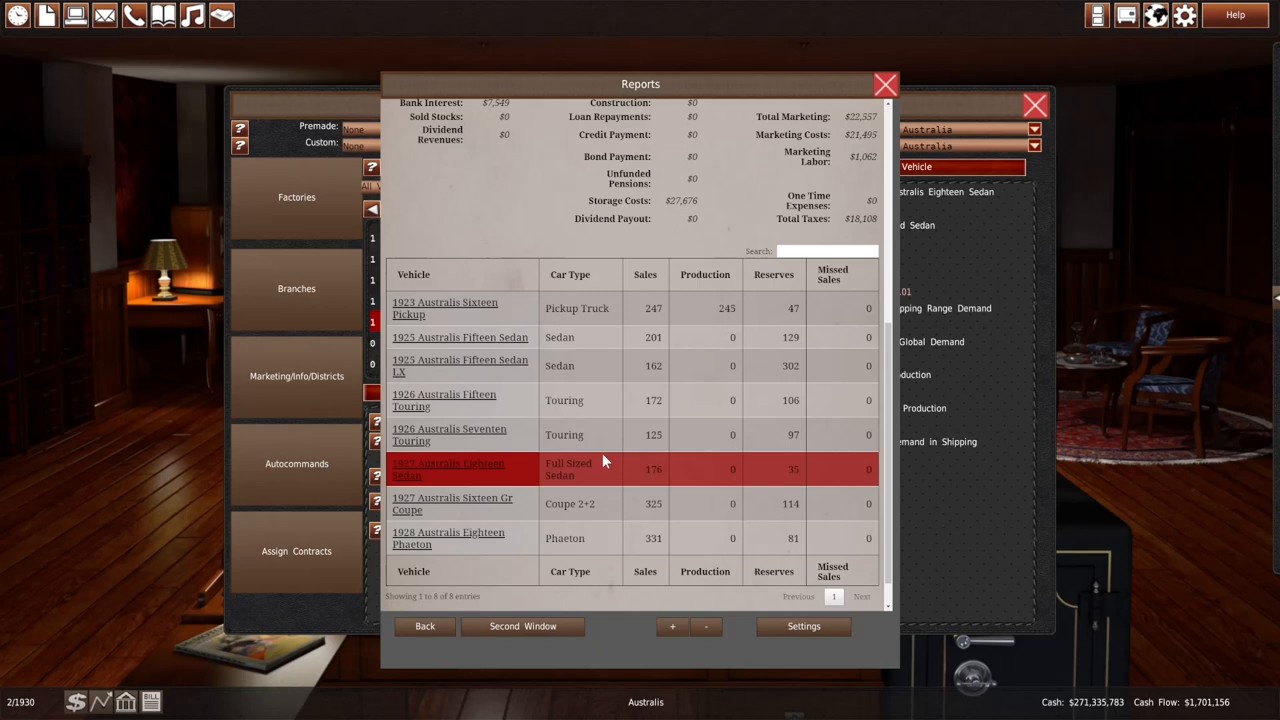
Put the 1927 Australis Sixteen Gr Coupe into production at 207 units
click(351, 609)
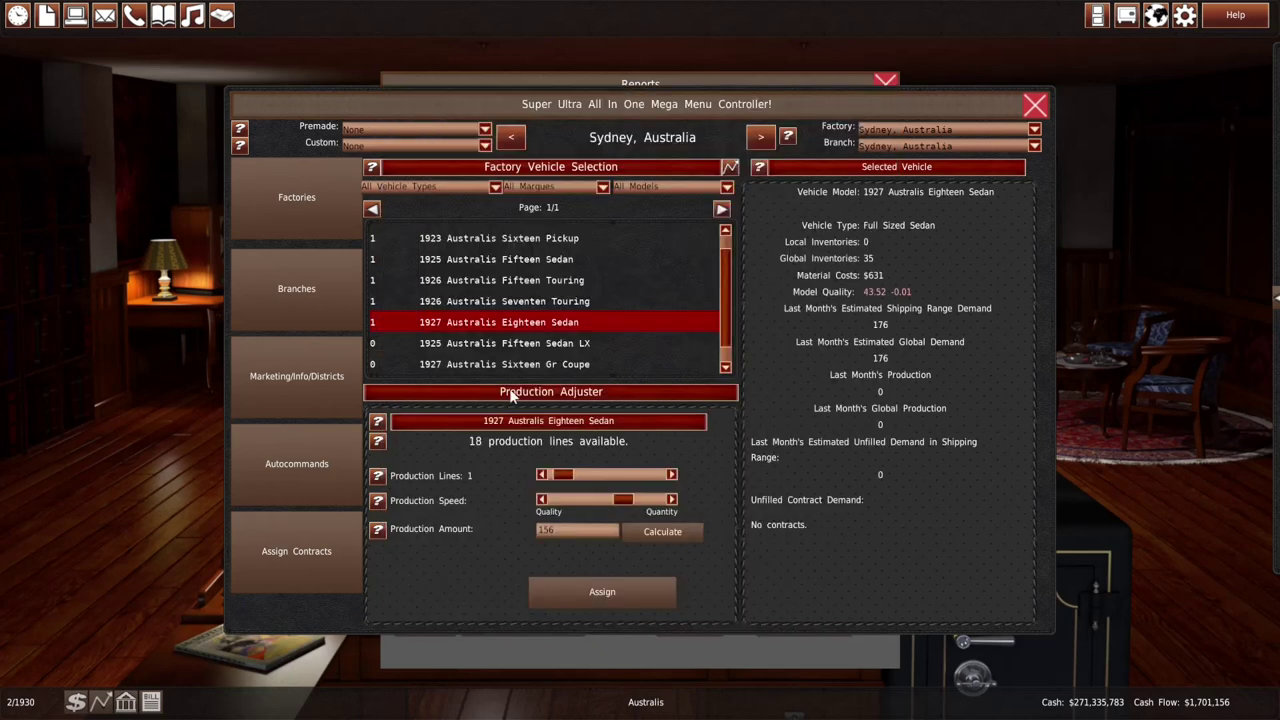
click(594, 362)
drag(597, 504, 649, 506)
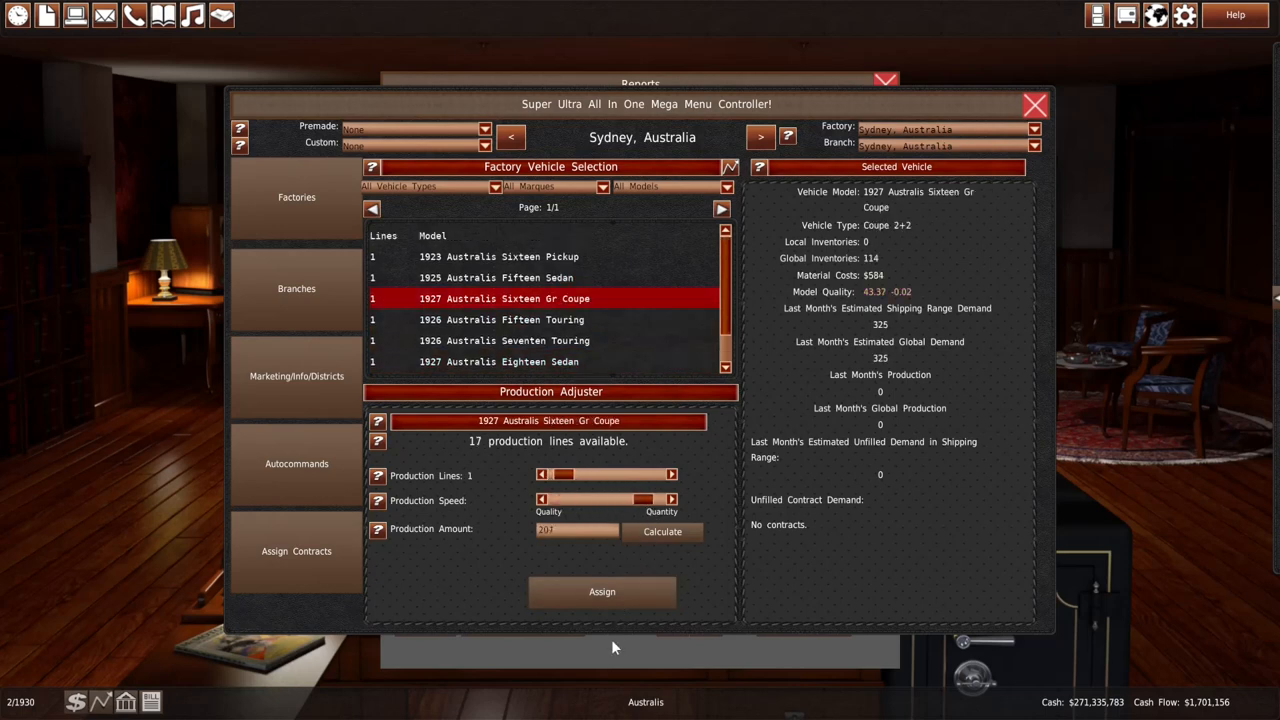
click(625, 603)
click(611, 640)
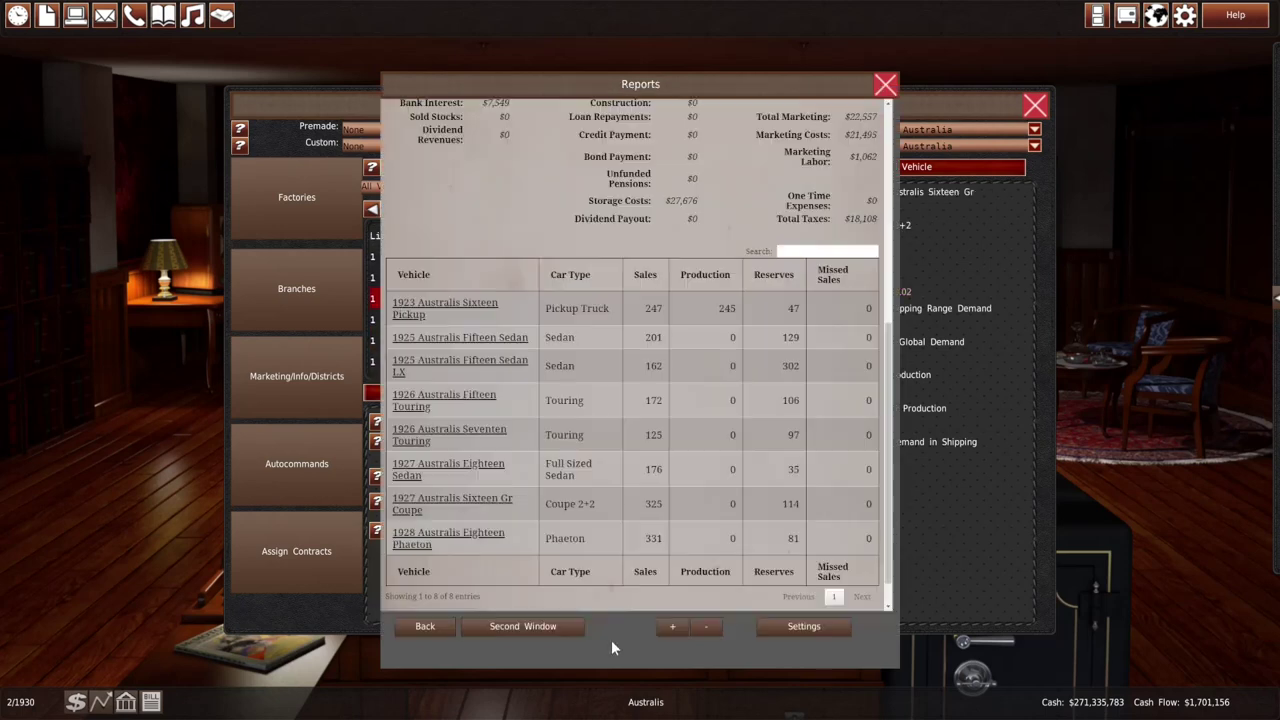
Give the 1928 Australis Eighteen Phaeton two production lines at 348 units and close the production menu
click(341, 612)
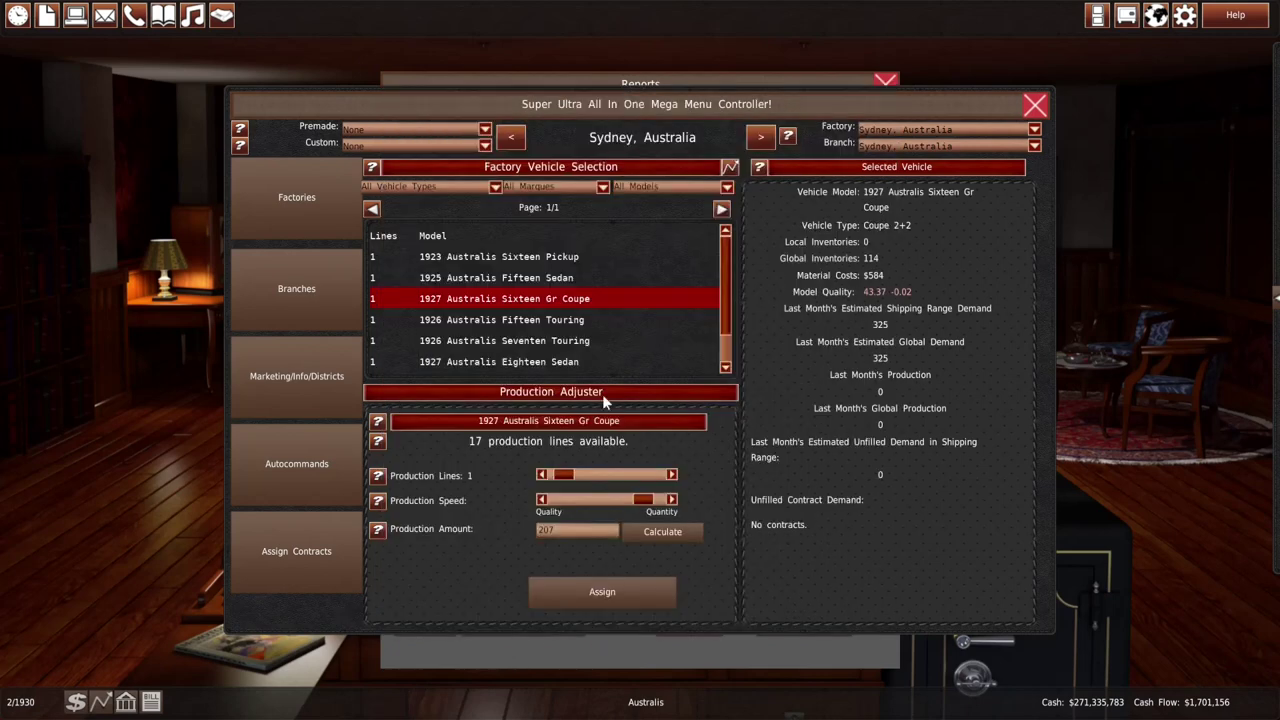
scroll(728, 350, down, 1)
click(700, 365)
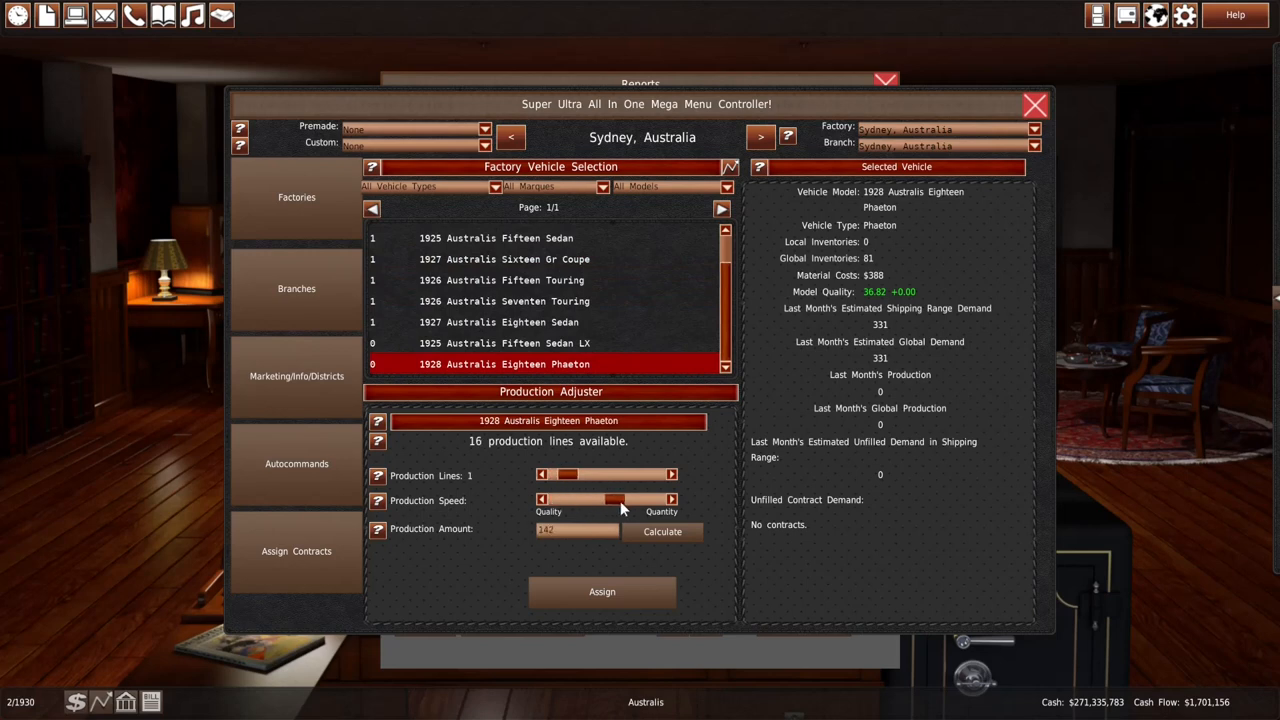
drag(620, 503, 686, 506)
click(570, 476)
click(568, 478)
click(591, 500)
drag(628, 504, 622, 504)
click(600, 590)
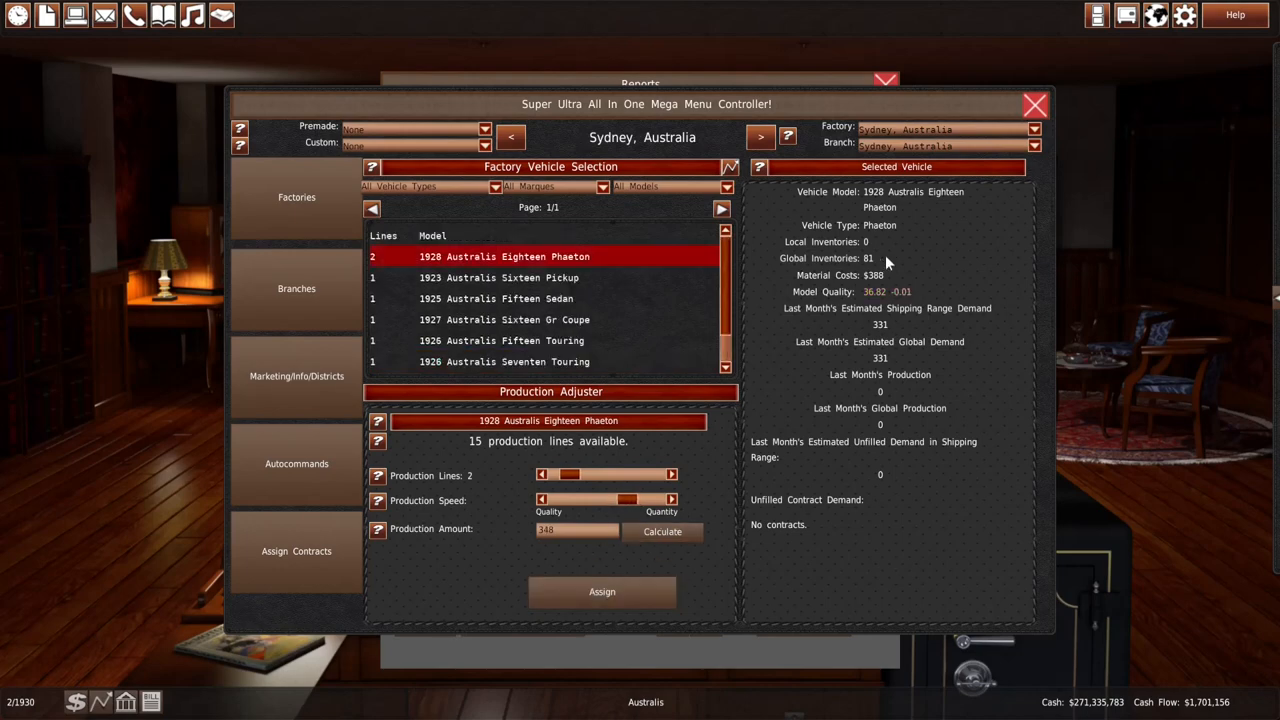
click(1035, 104)
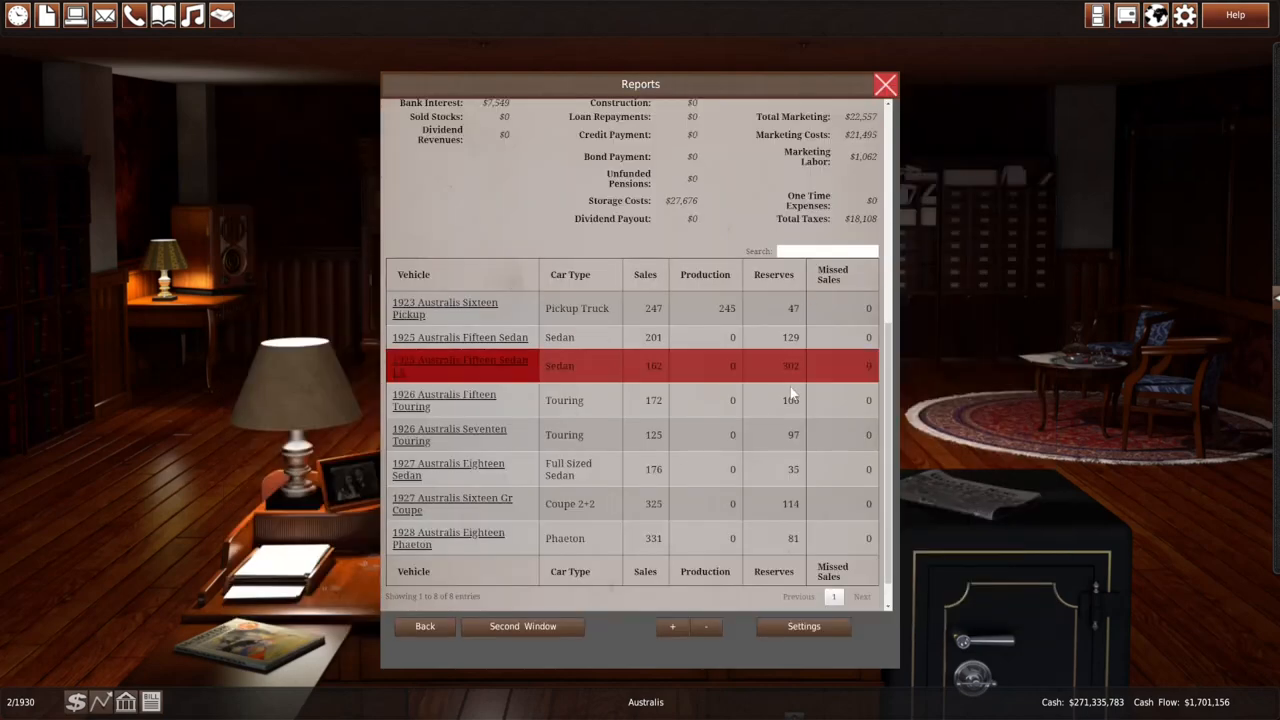
scroll(790, 390, up, 3)
scroll(790, 390, up, 3)
scroll(820, 300, up, 3)
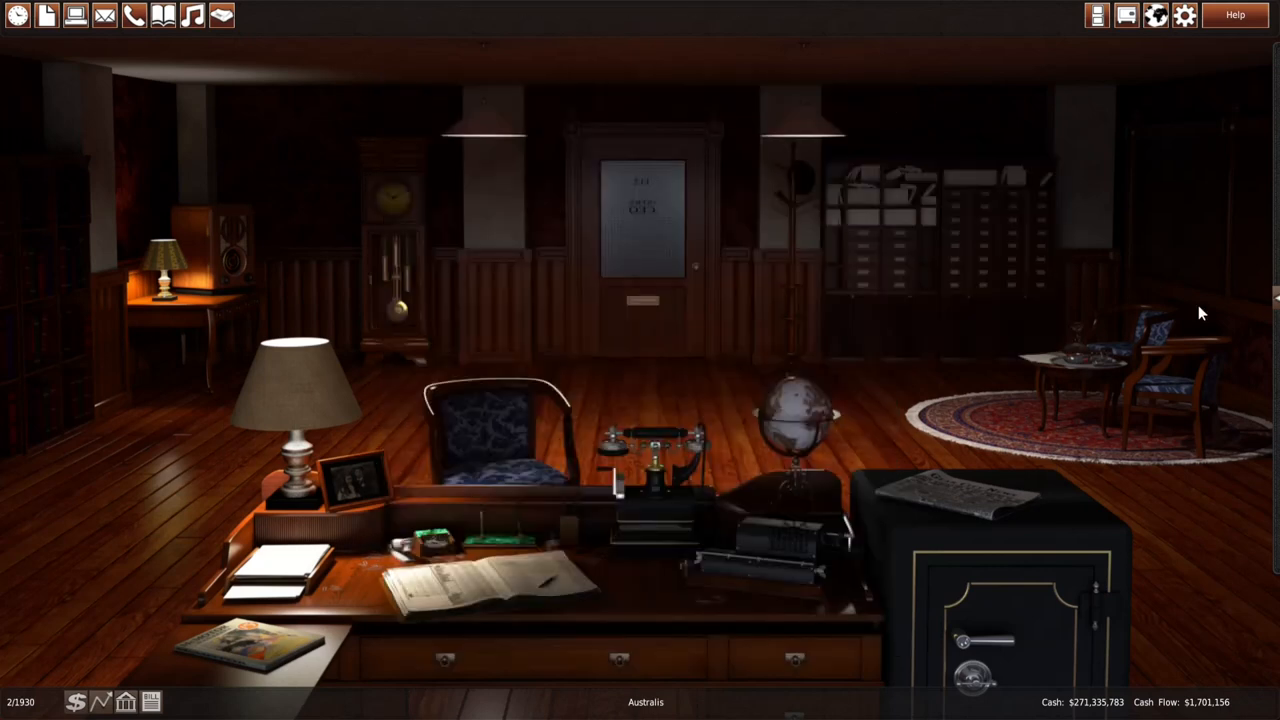
End the turn so the game advances to March 1930
click(434, 311)
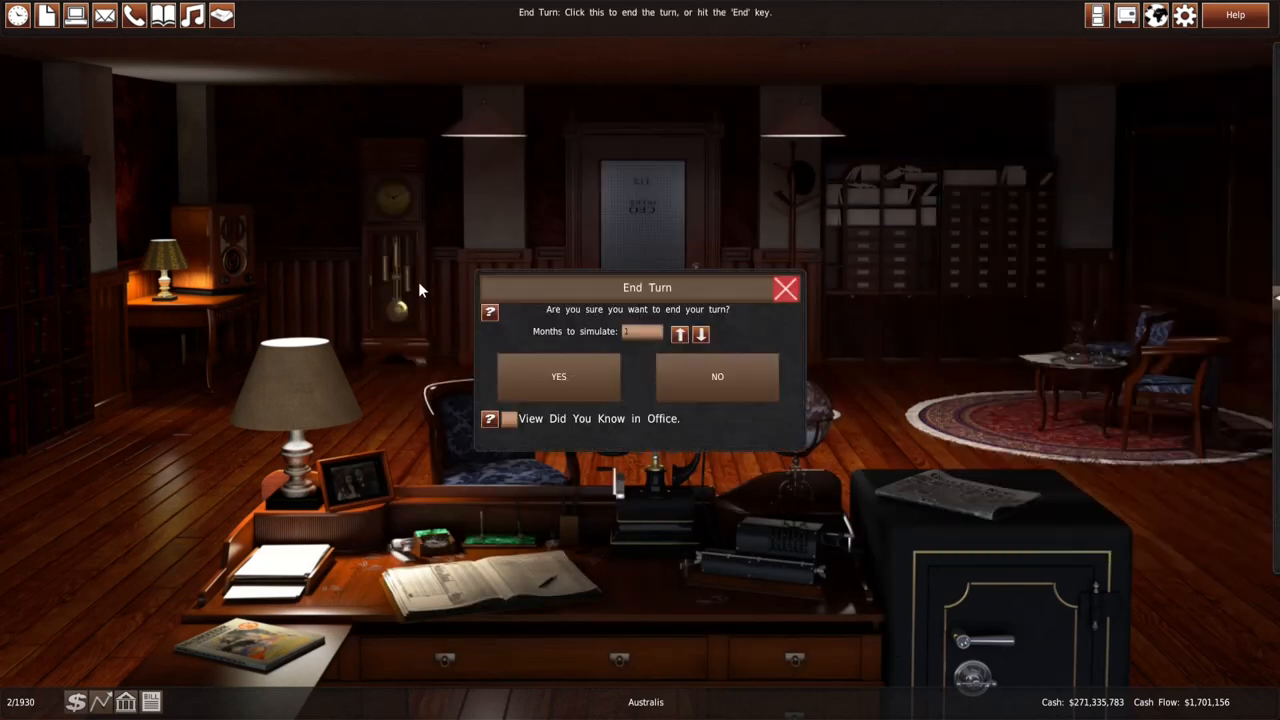
click(554, 387)
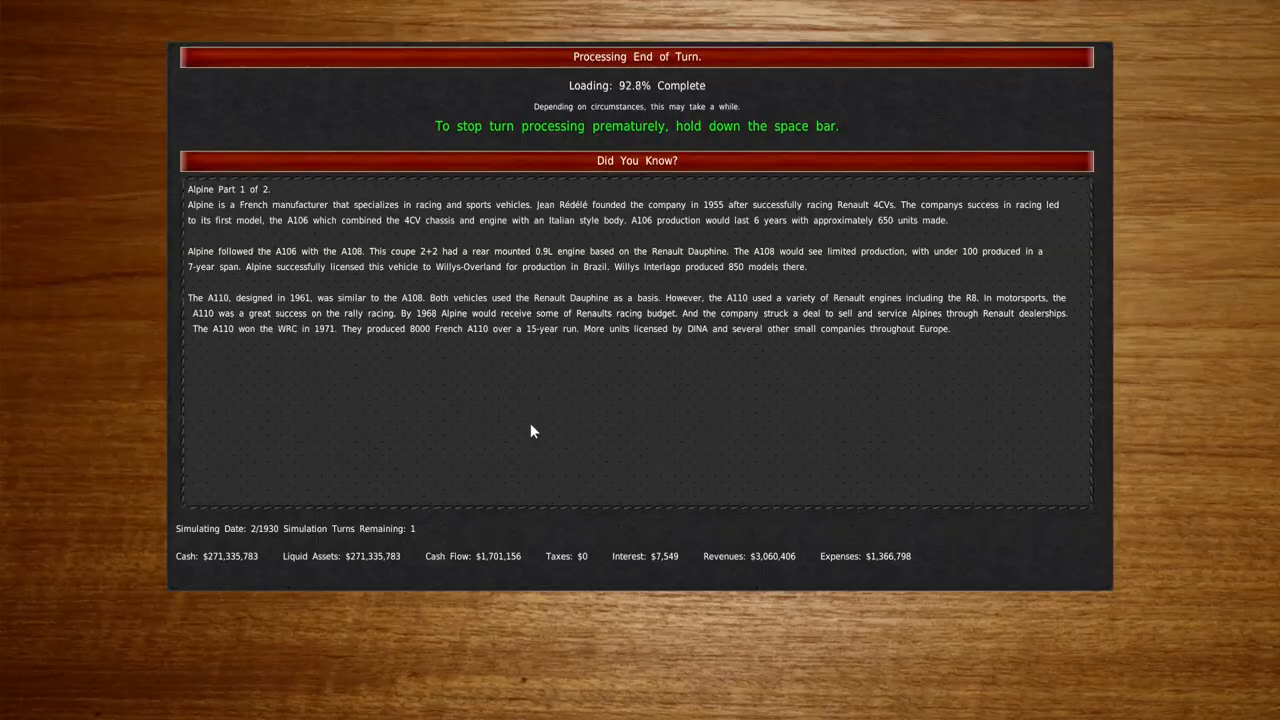
scroll(546, 427, down, 2)
scroll(559, 434, down, 1)
scroll(560, 440, down, 2)
scroll(560, 440, down, 2)
scroll(560, 440, down, 1)
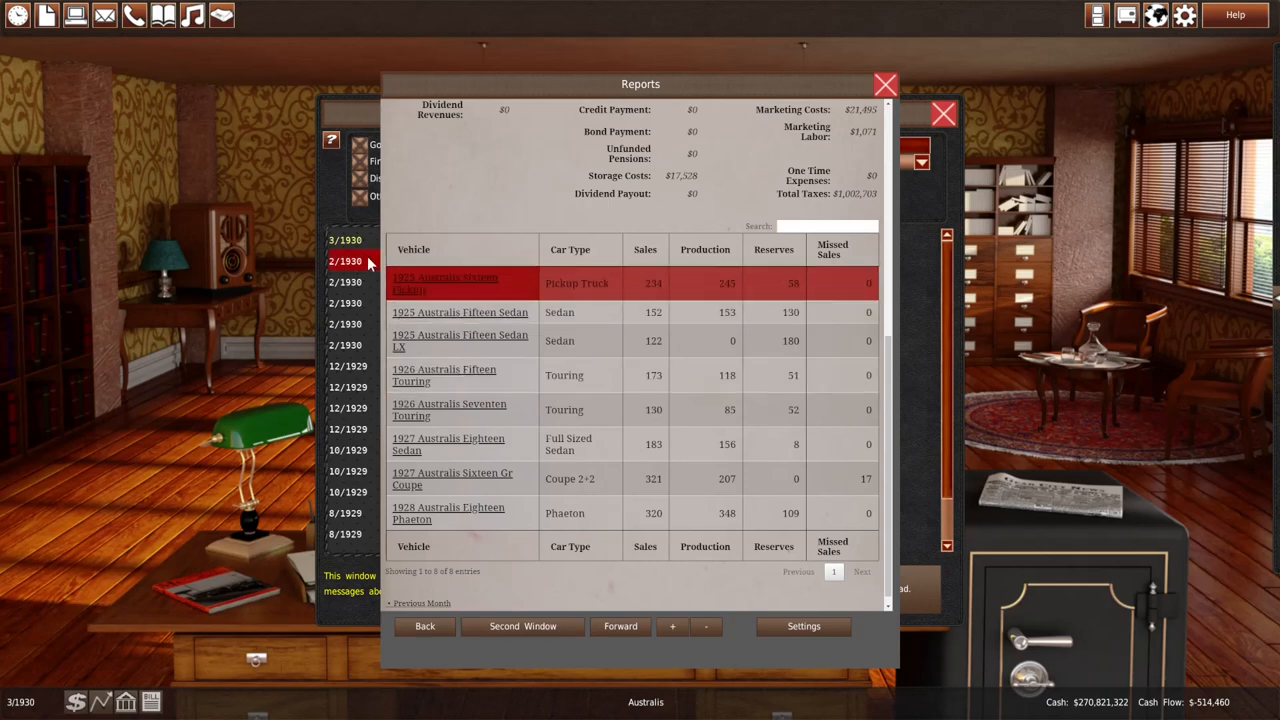
Close the memos and raise the 1926 Australis Fifteen Touring's Sydney production to 211 units
click(363, 247)
click(945, 116)
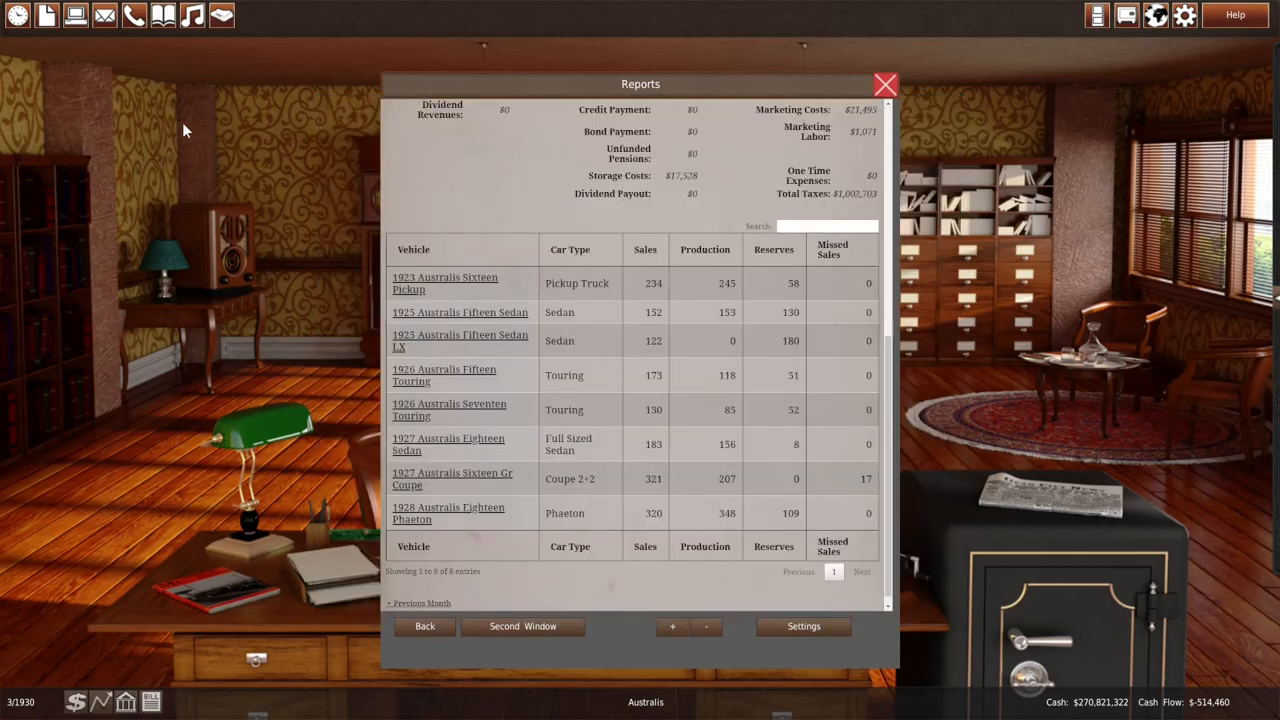
click(76, 15)
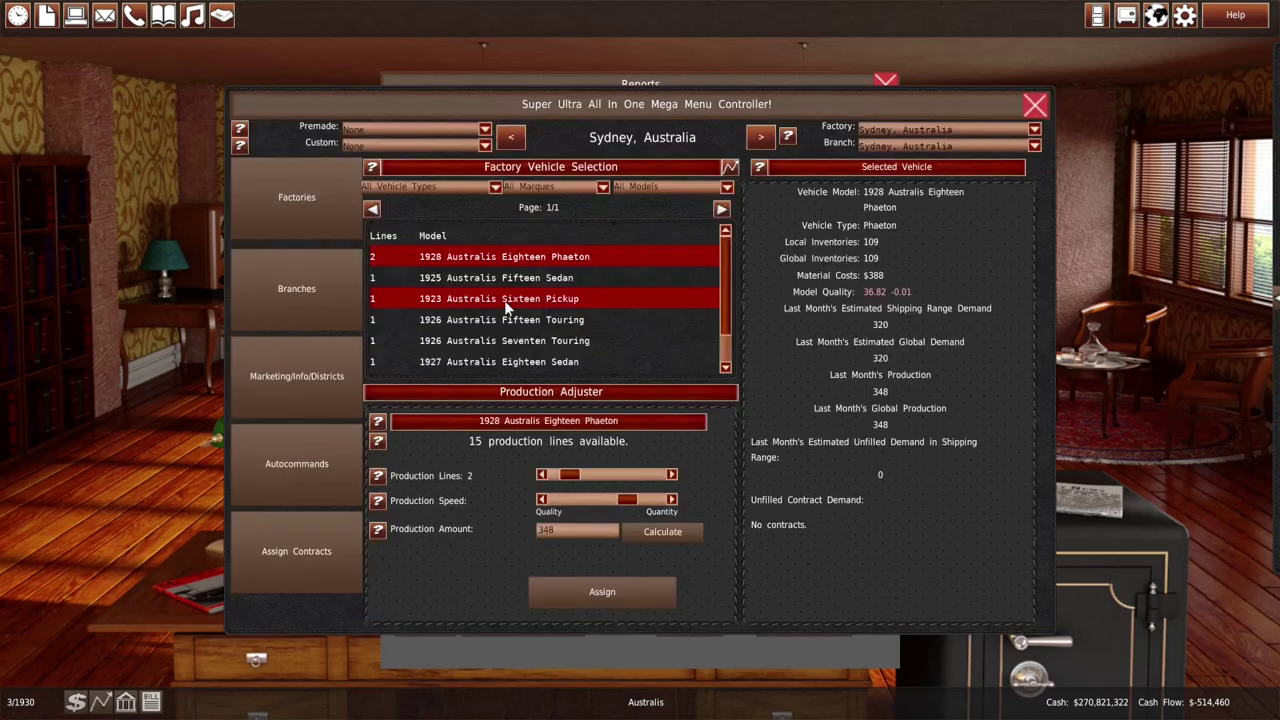
click(575, 321)
drag(611, 499, 646, 500)
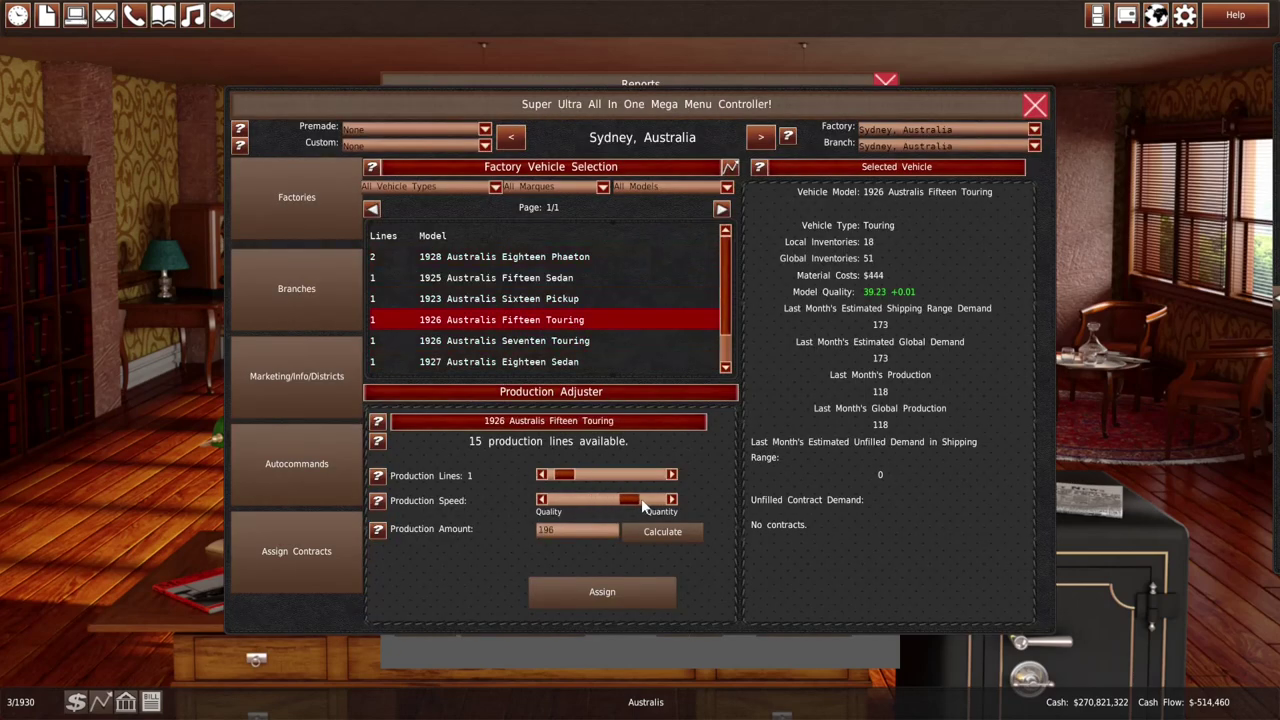
click(599, 596)
Check the sales report and select the 1926 Australis Seventen Touring for adjustment
click(581, 642)
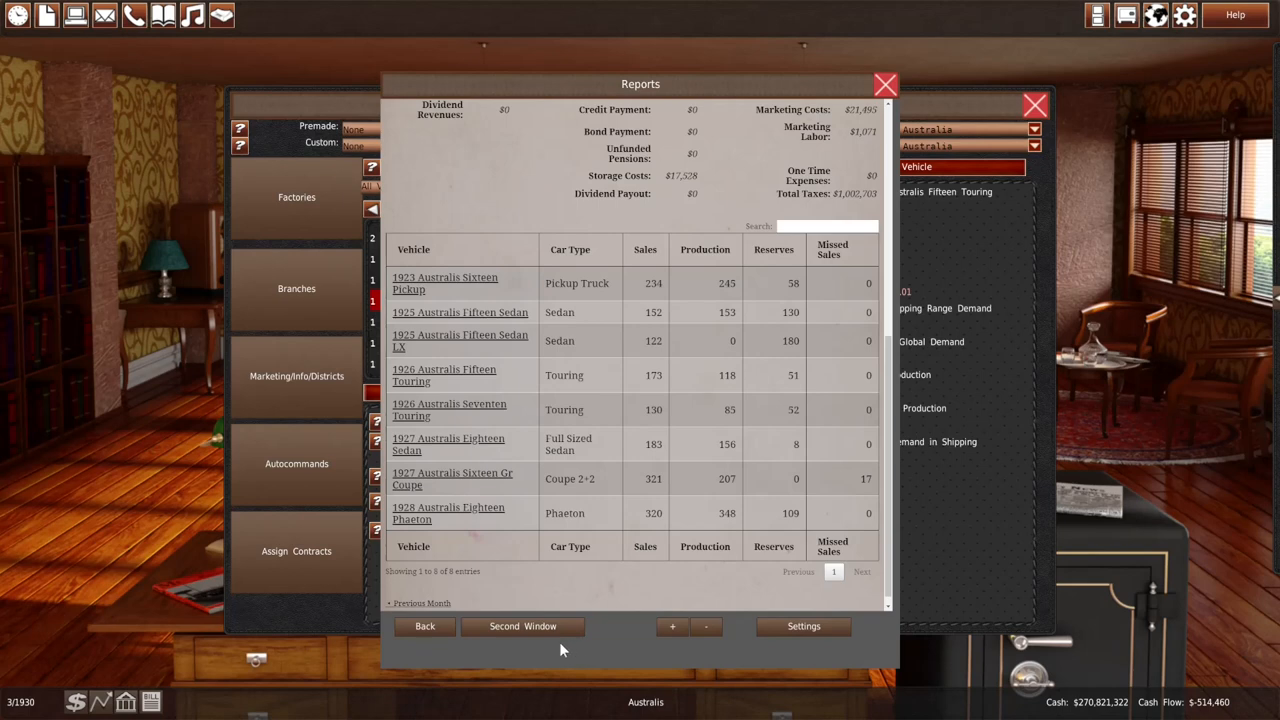
click(353, 610)
click(505, 322)
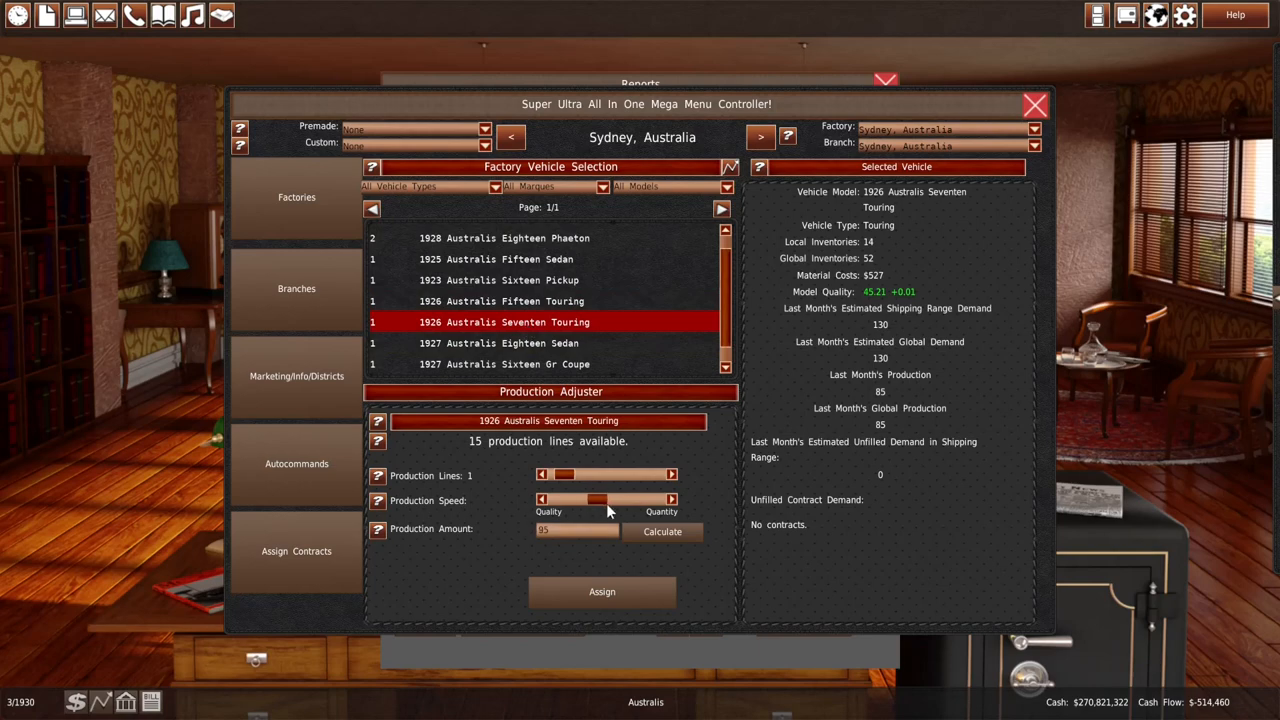
click(586, 643)
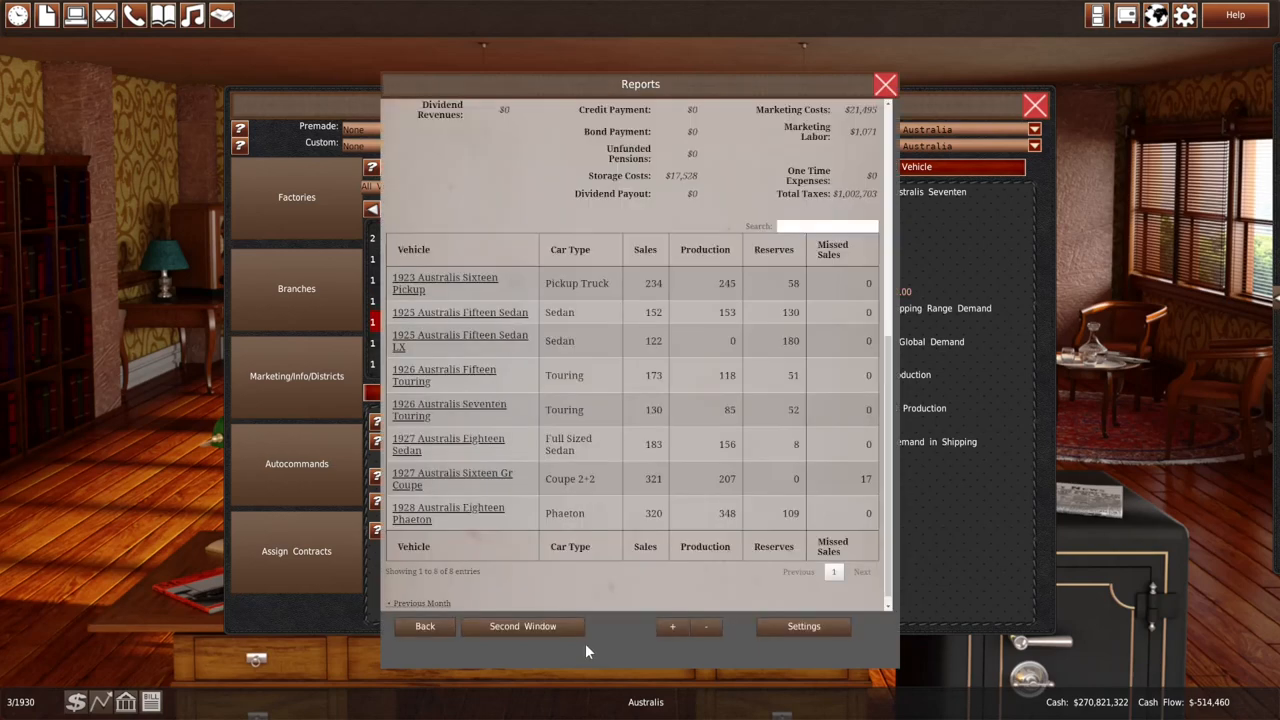
Lower the Seventen Touring's Sydney sales price from $1382 to $1332 and apply it
click(346, 298)
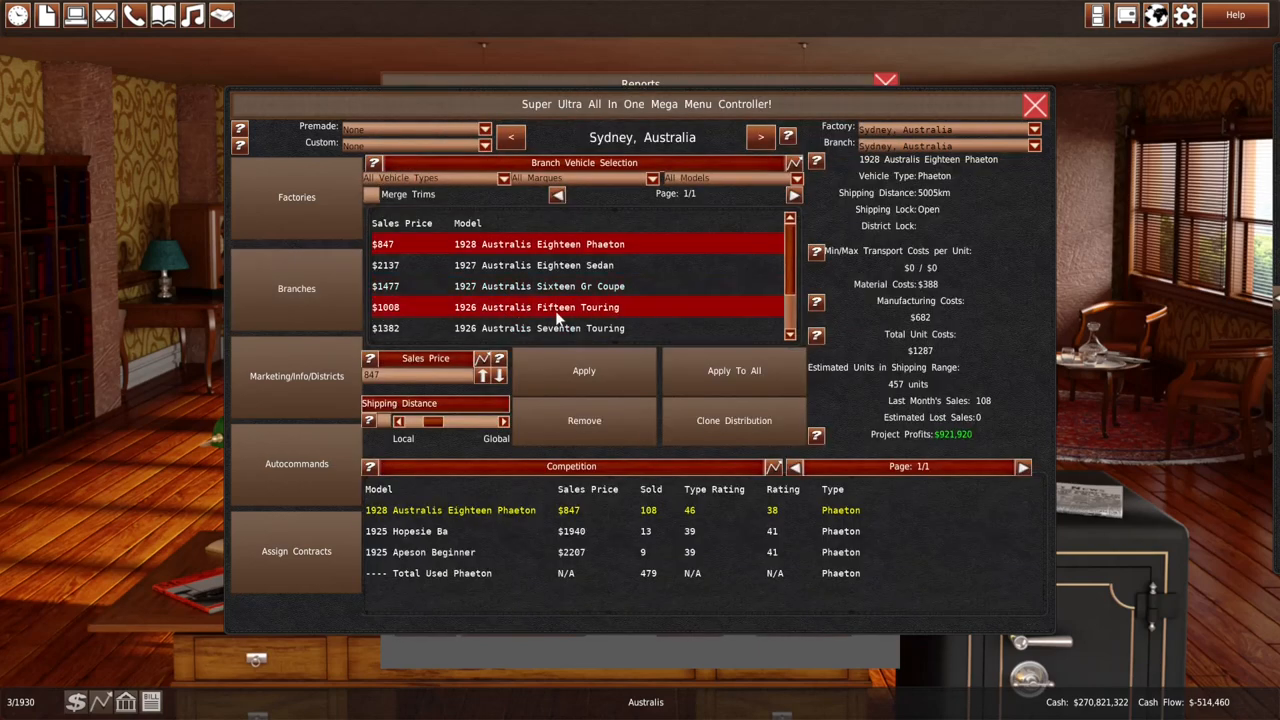
click(499, 377)
click(727, 376)
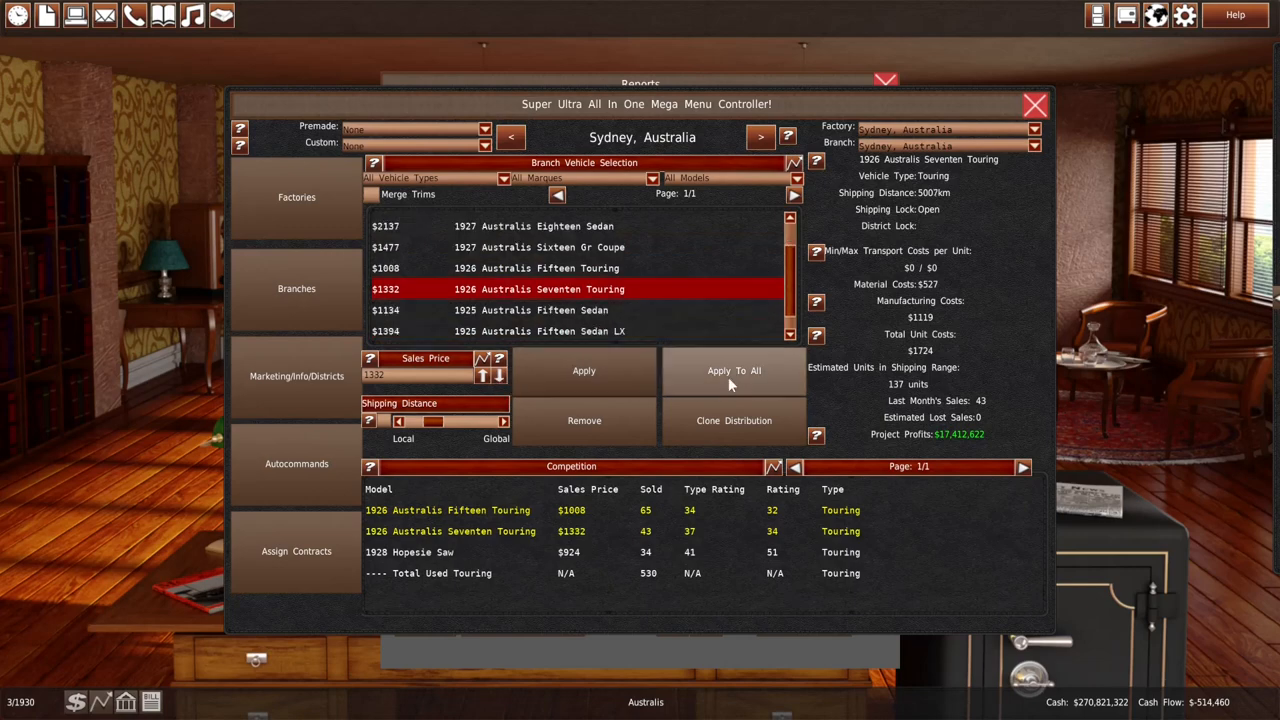
Check the sales report and return to the branch vehicle settings
click(590, 660)
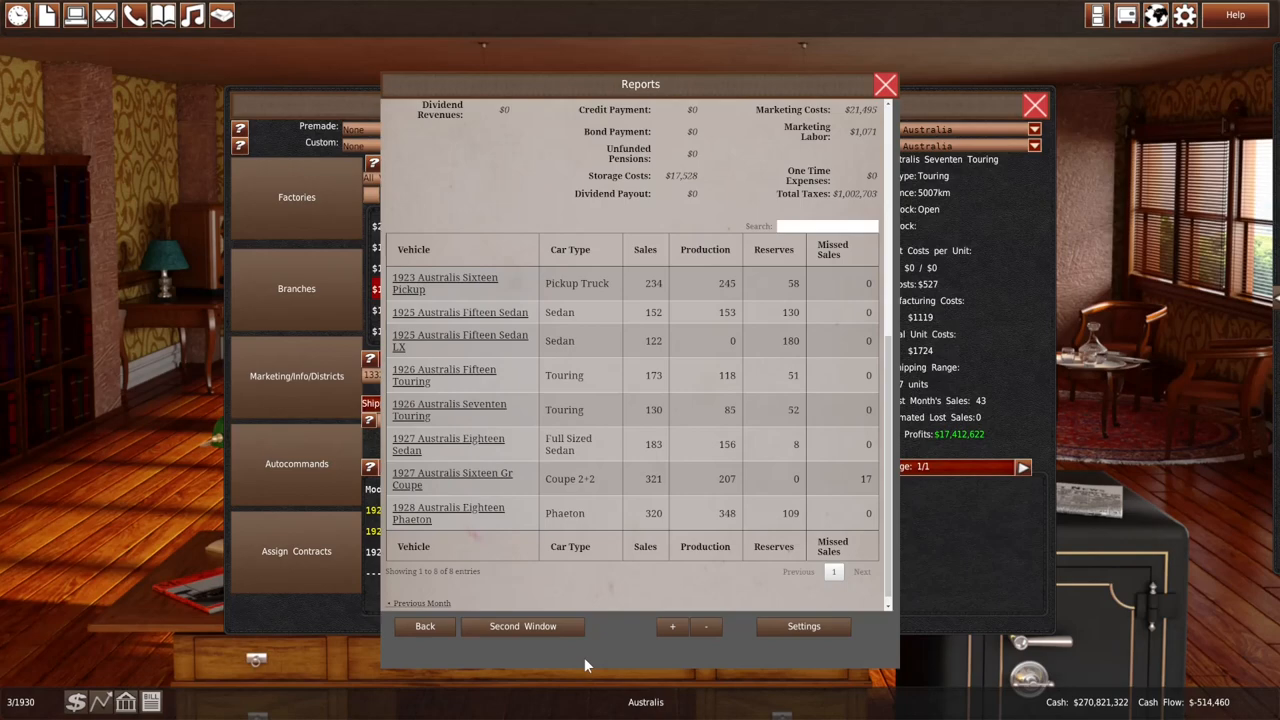
click(330, 622)
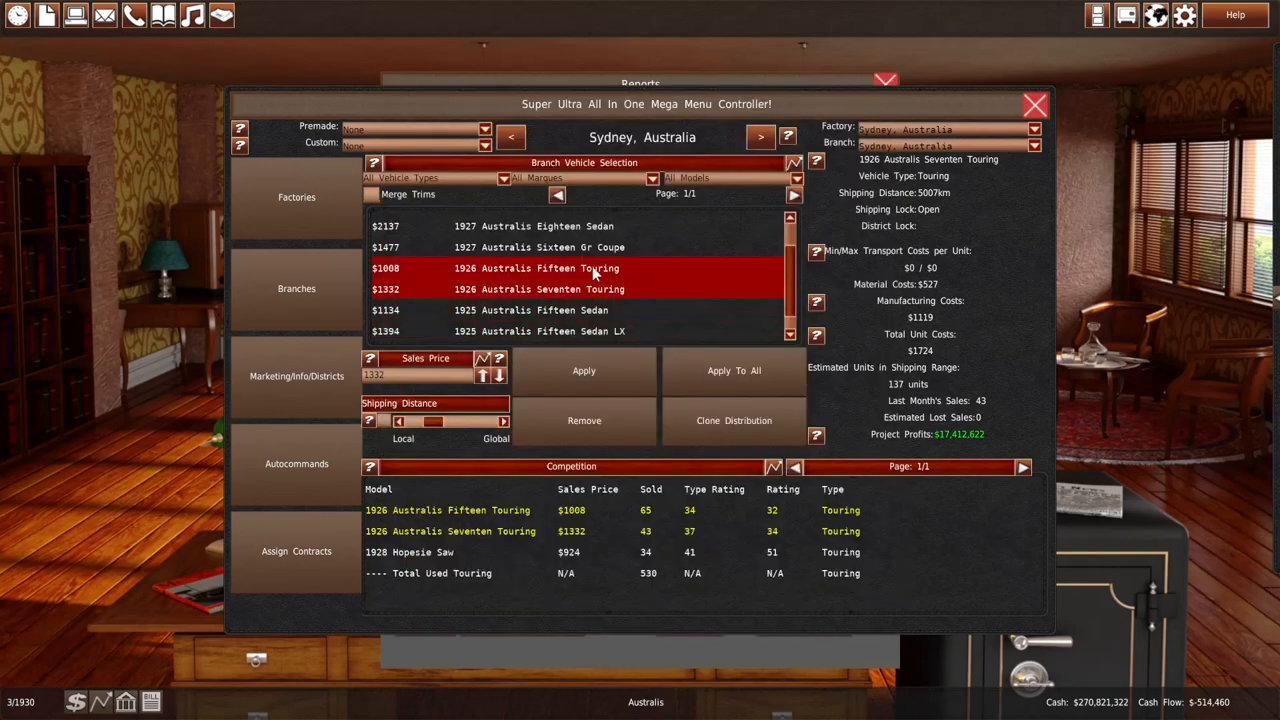
click(634, 228)
Raise the 1927 Australis Eighteen Sedan's output from 169 to 202 units
click(350, 205)
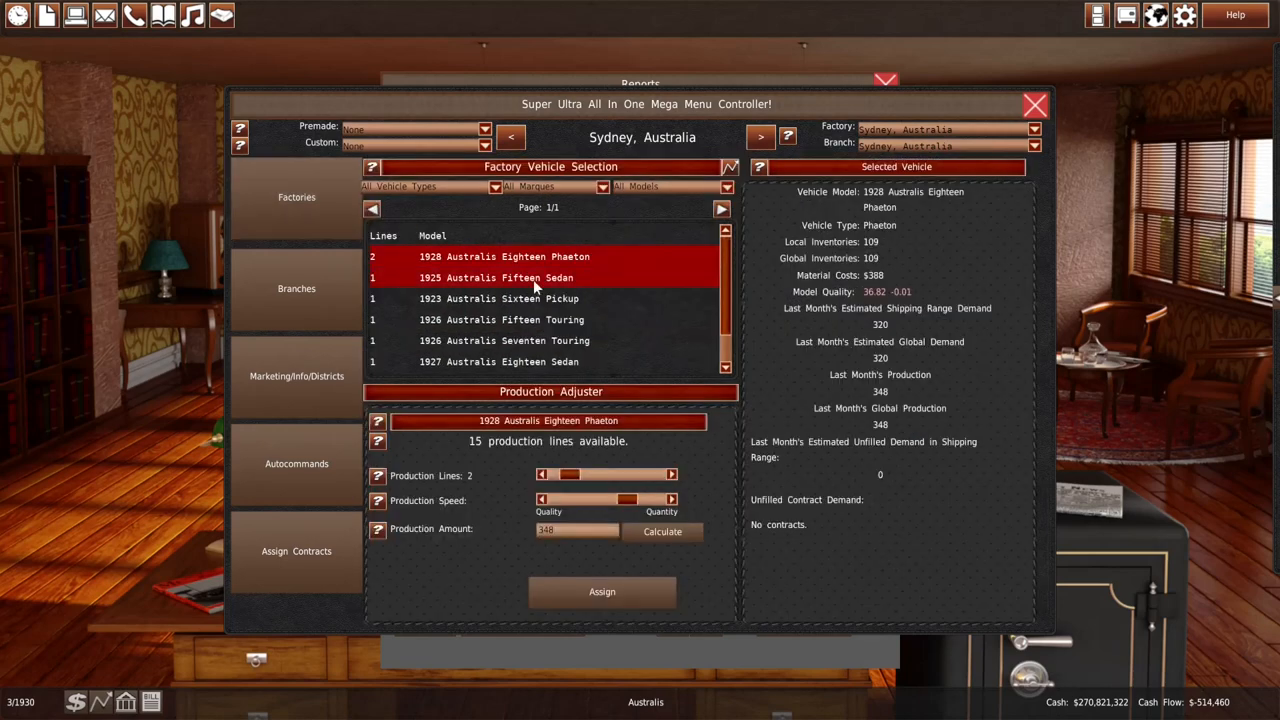
click(651, 363)
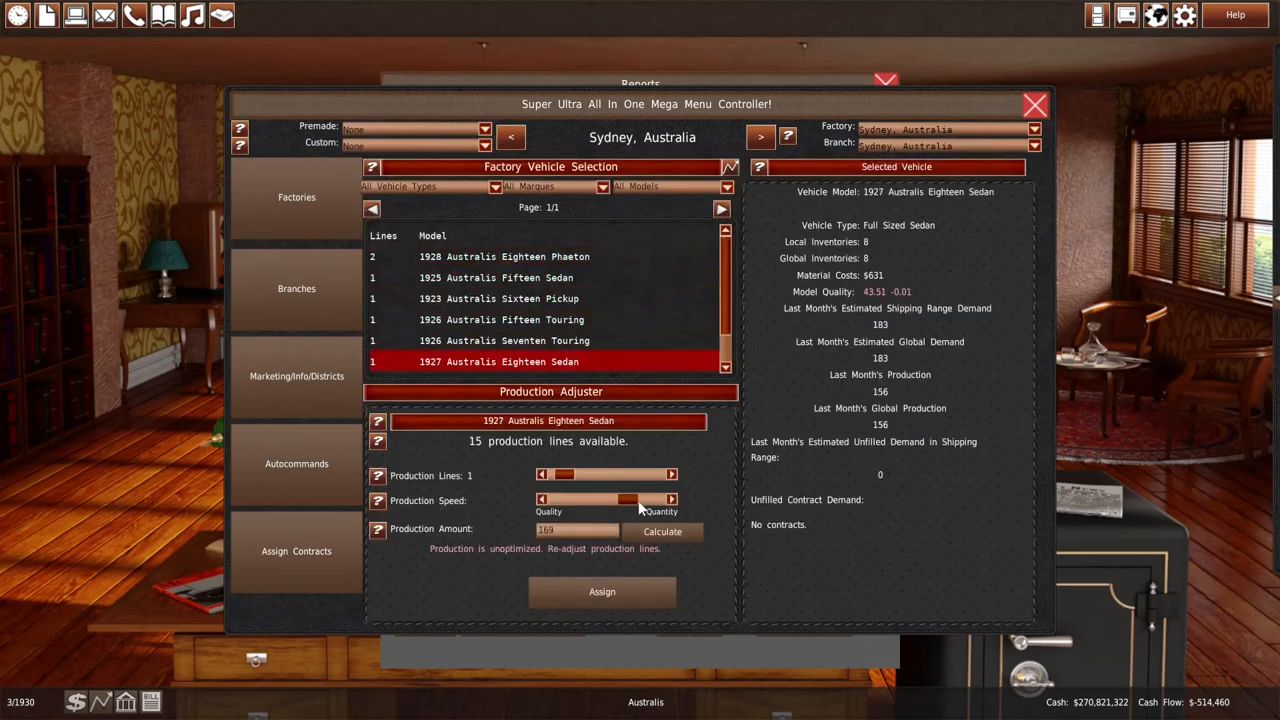
drag(643, 508, 657, 506)
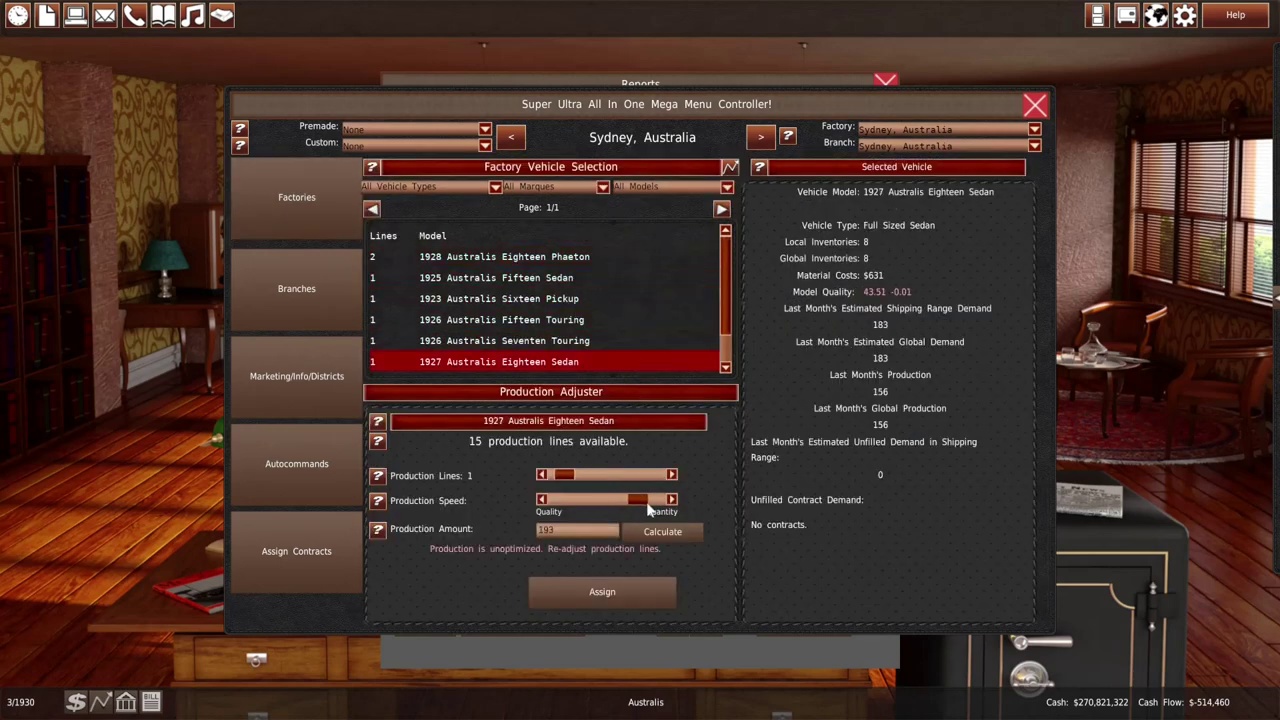
click(639, 648)
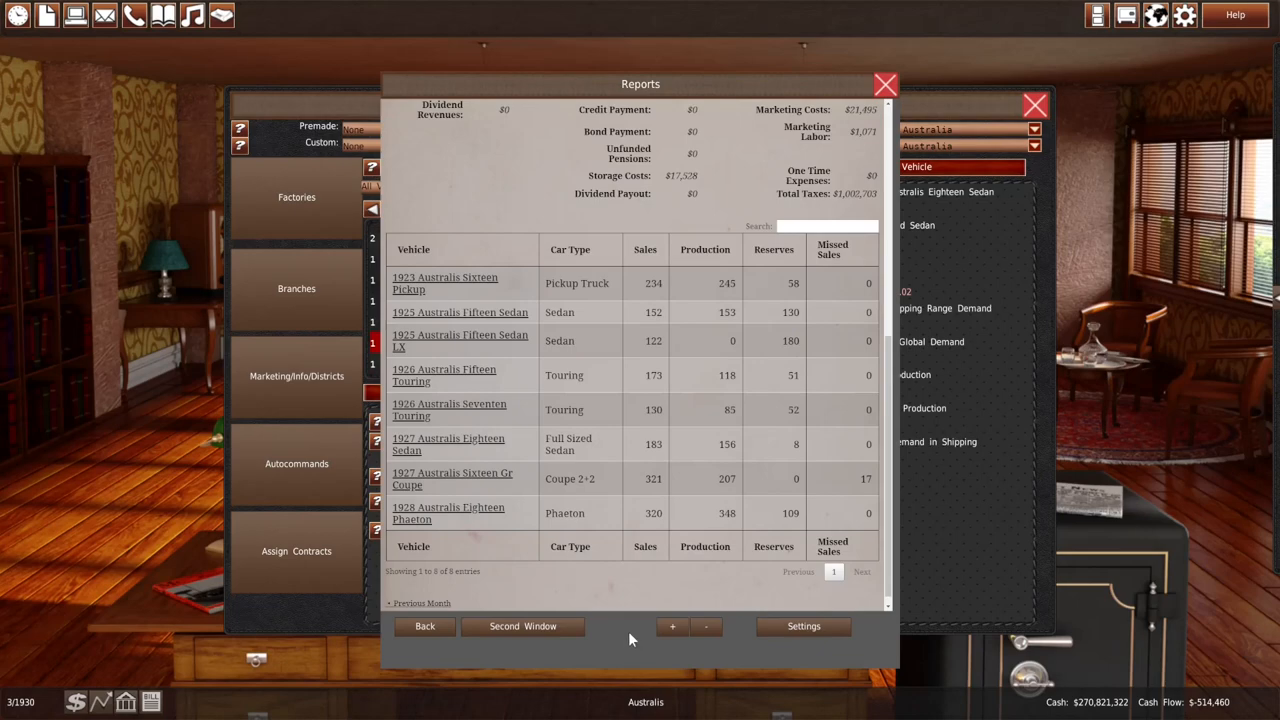
Use Autocommands to recondition every factory and branch
click(323, 444)
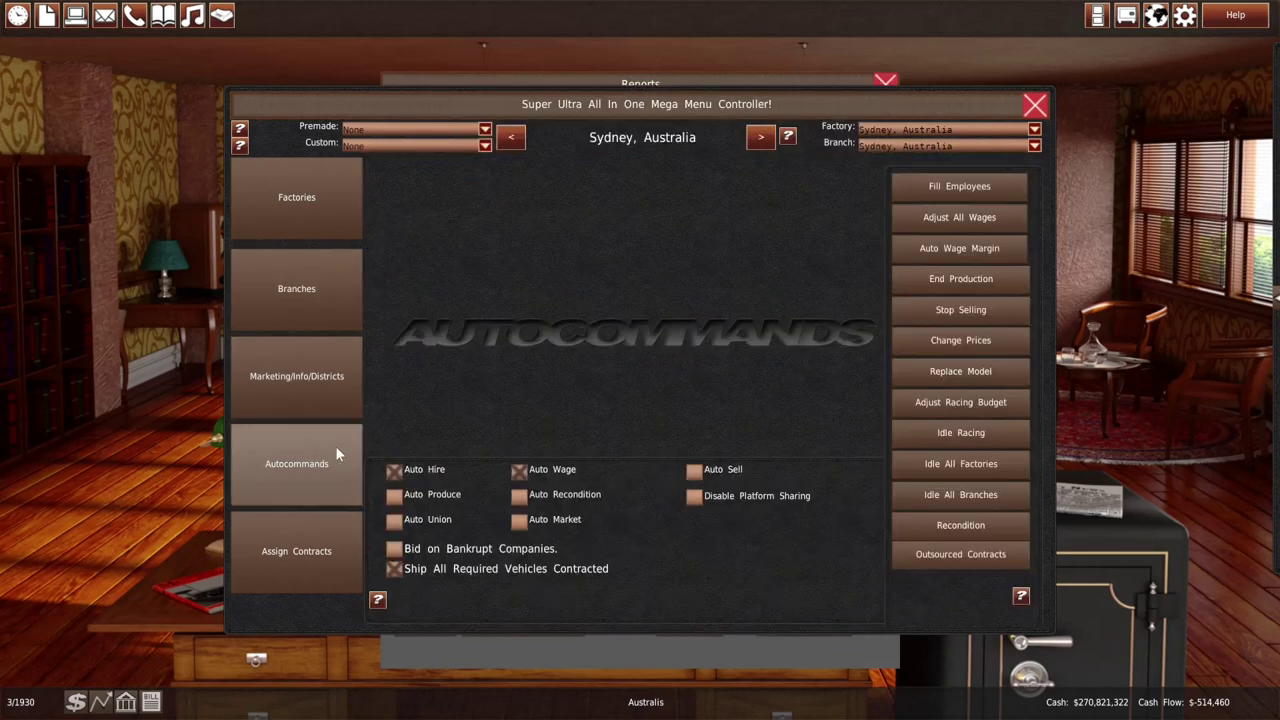
click(905, 522)
click(653, 306)
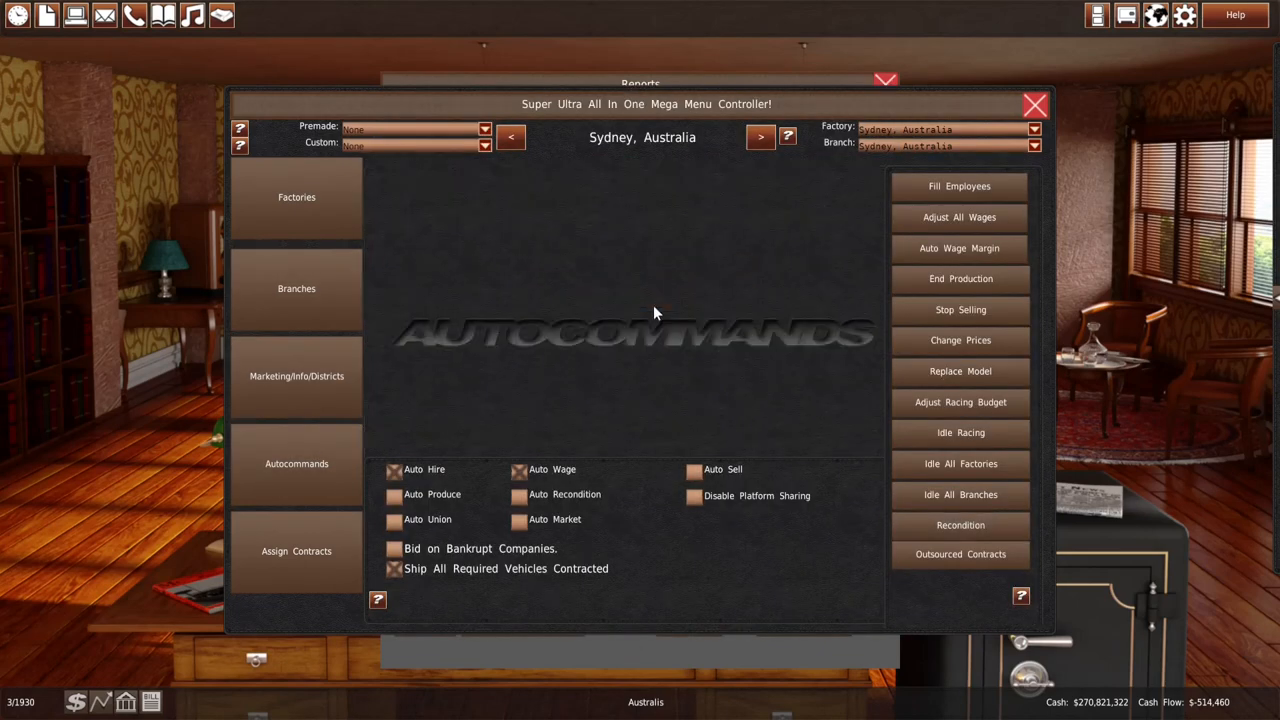
click(344, 193)
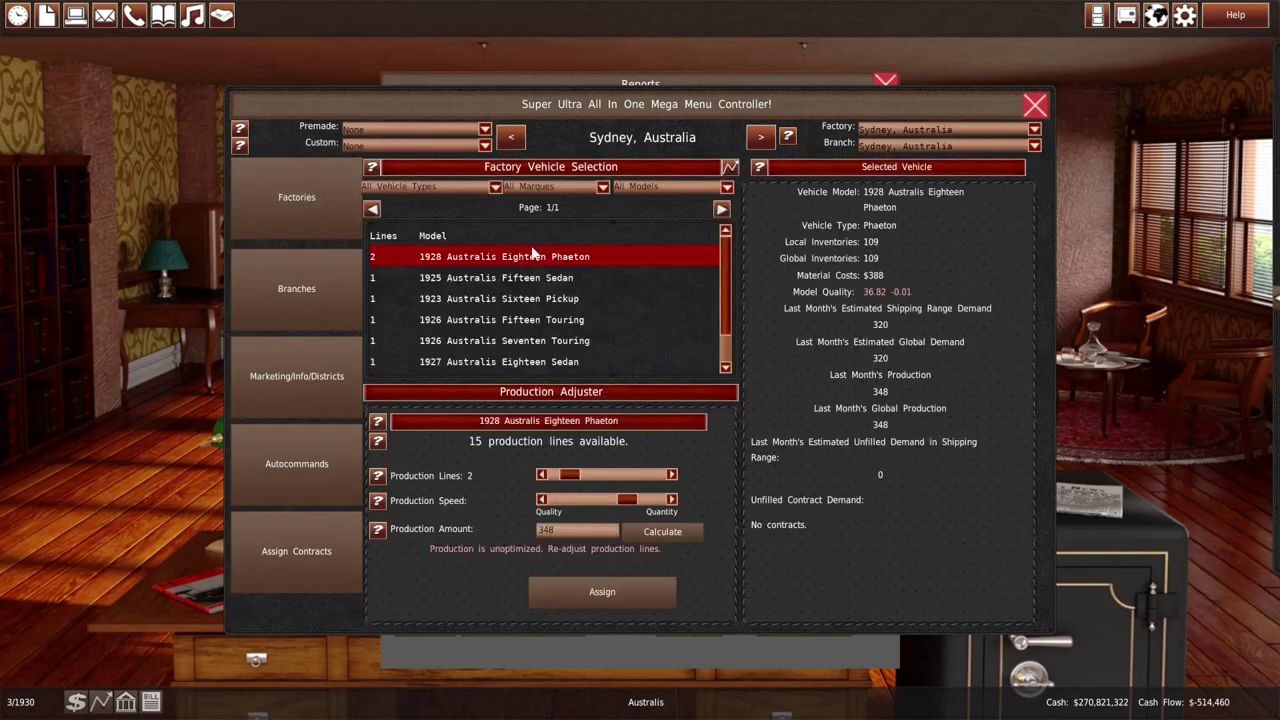
Raise output for the Phaeton to 363, Sixteen Pickup to 262 and Sixteen Gr Coupe to 217, reviewing the other models
click(637, 496)
click(572, 279)
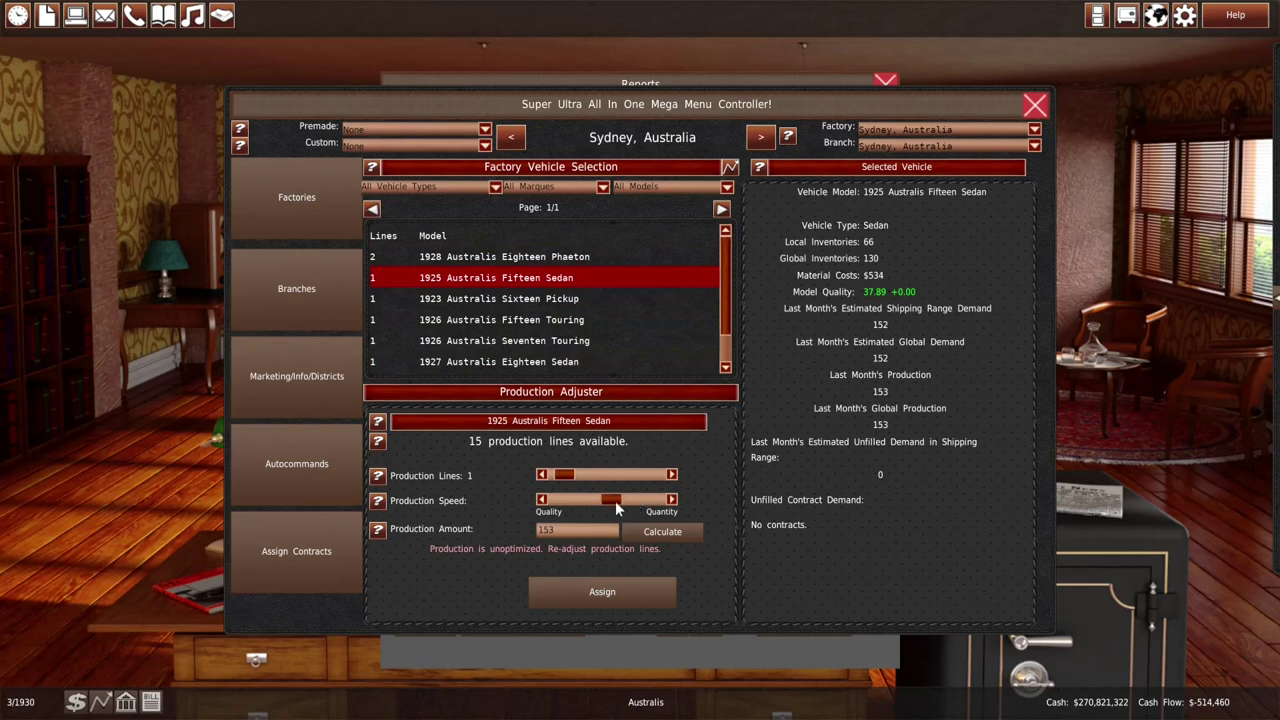
click(595, 299)
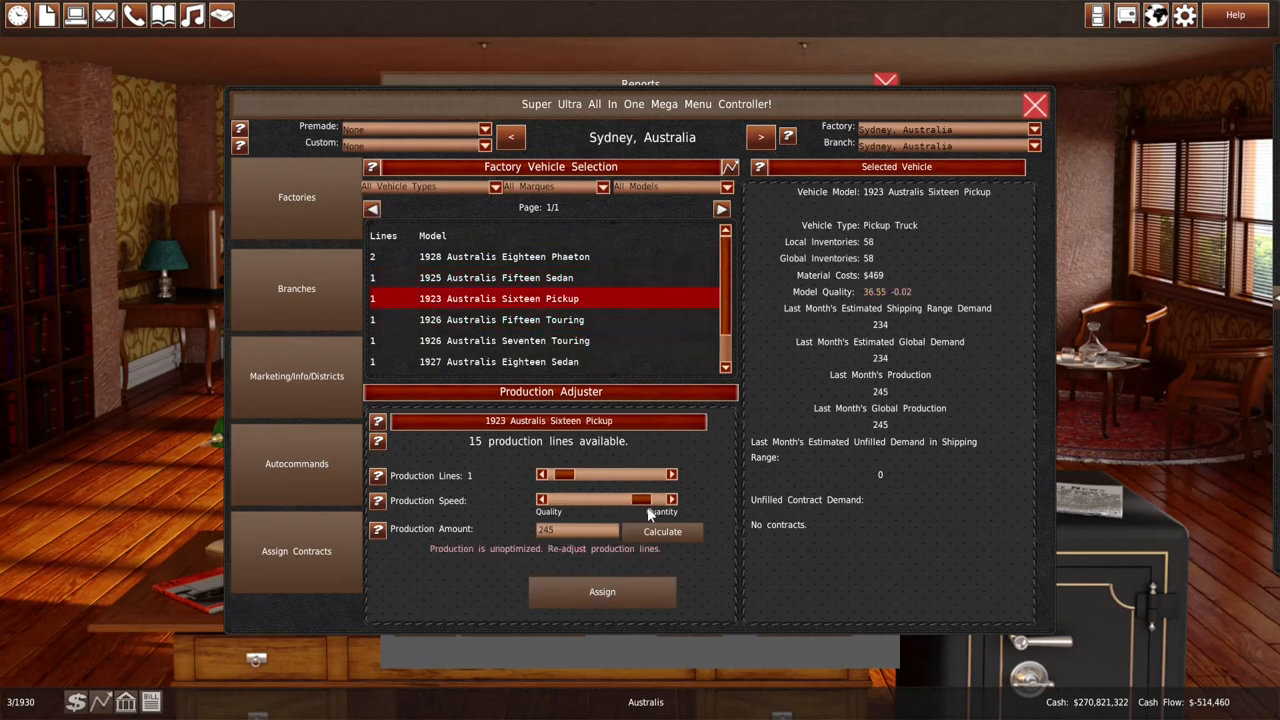
click(647, 499)
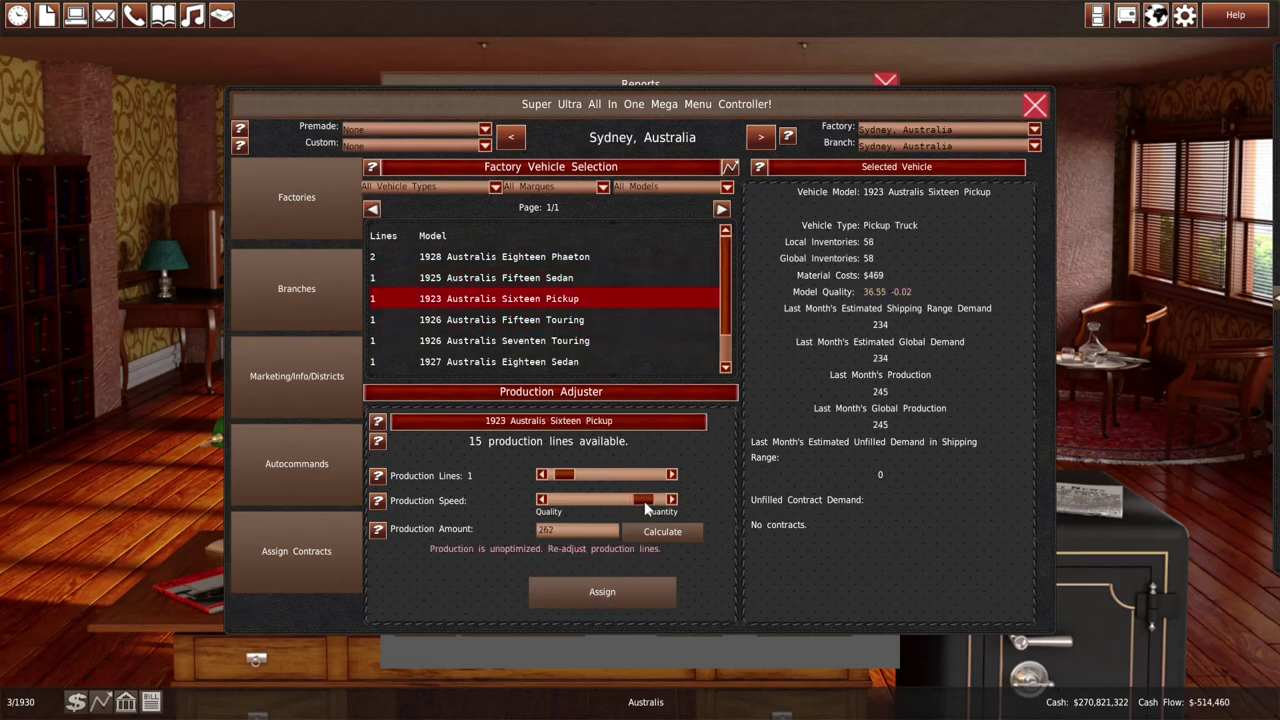
click(606, 320)
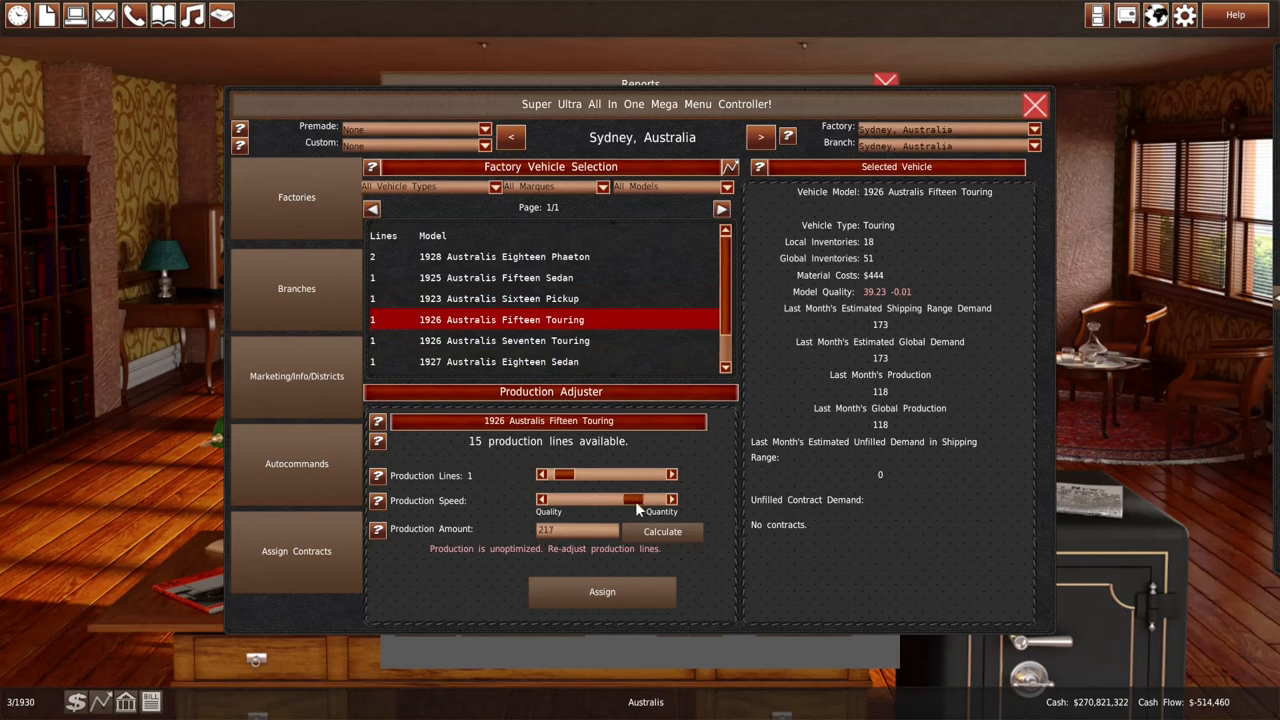
scroll(600, 330, down, 1)
click(593, 322)
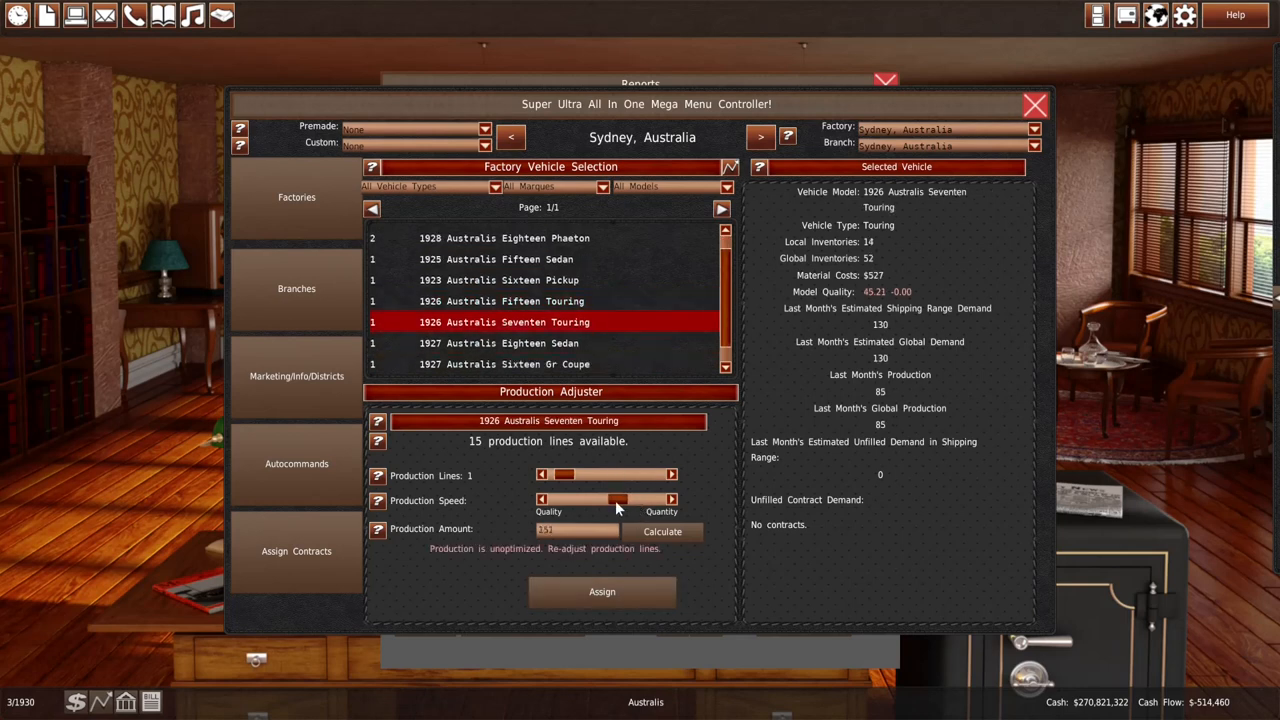
click(565, 343)
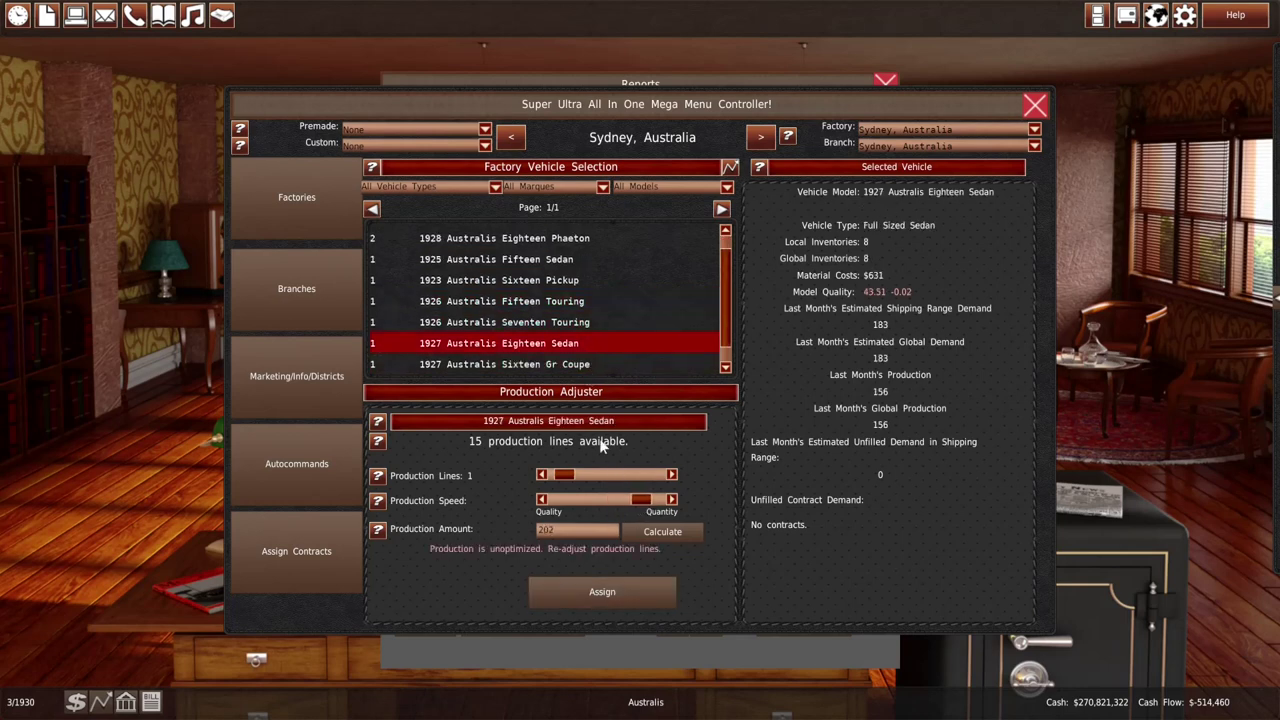
click(602, 591)
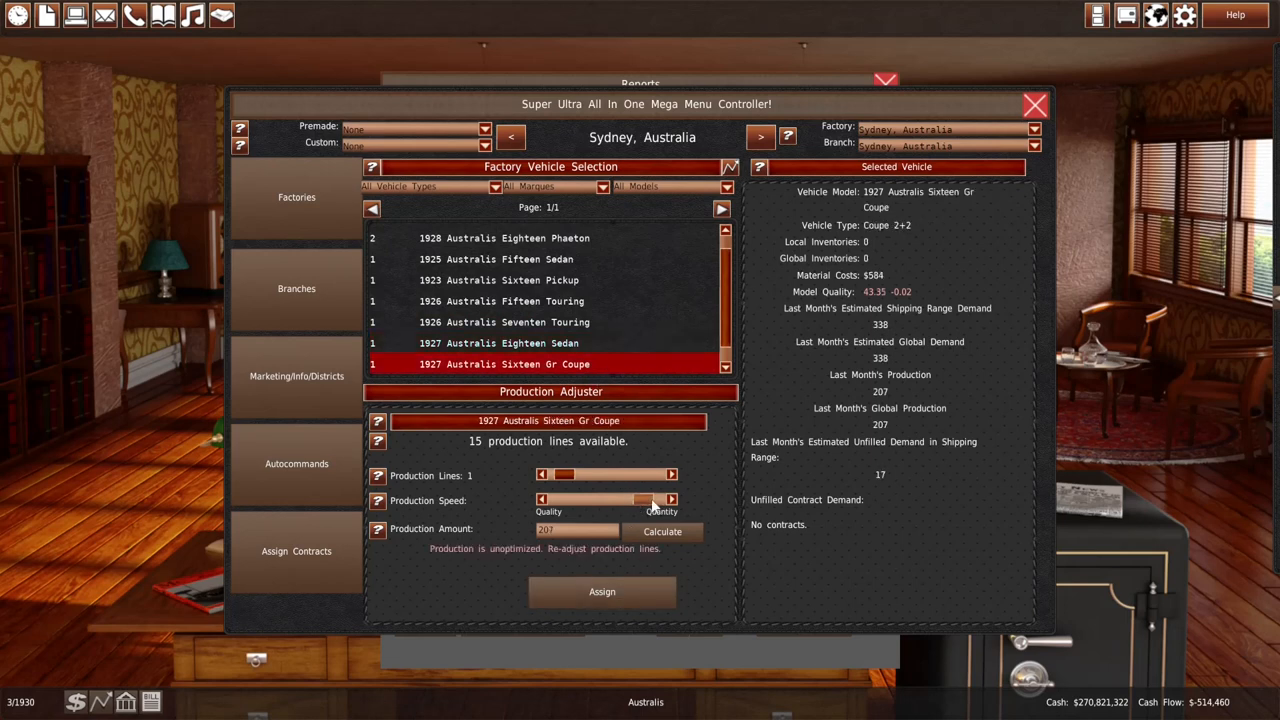
click(662, 531)
scroll(613, 331, down, 1)
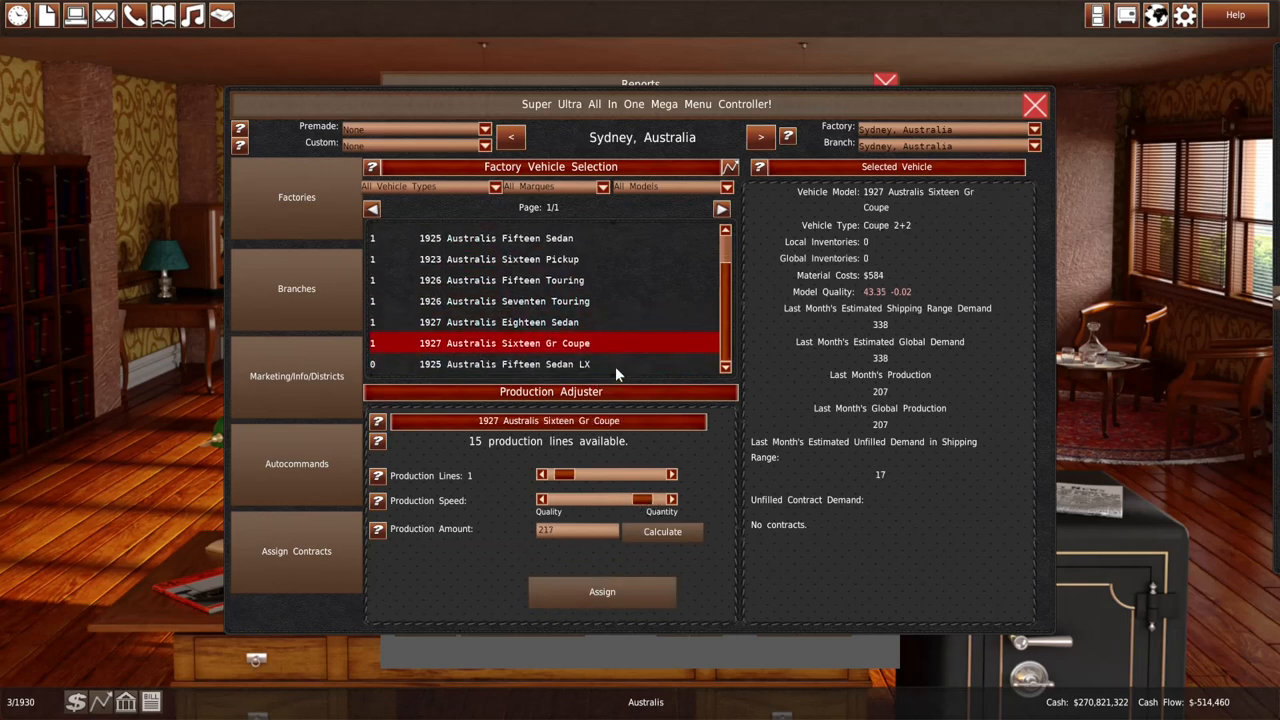
Give the Sixteen Gr Coupe a second production line at 378 units and assign it
click(584, 649)
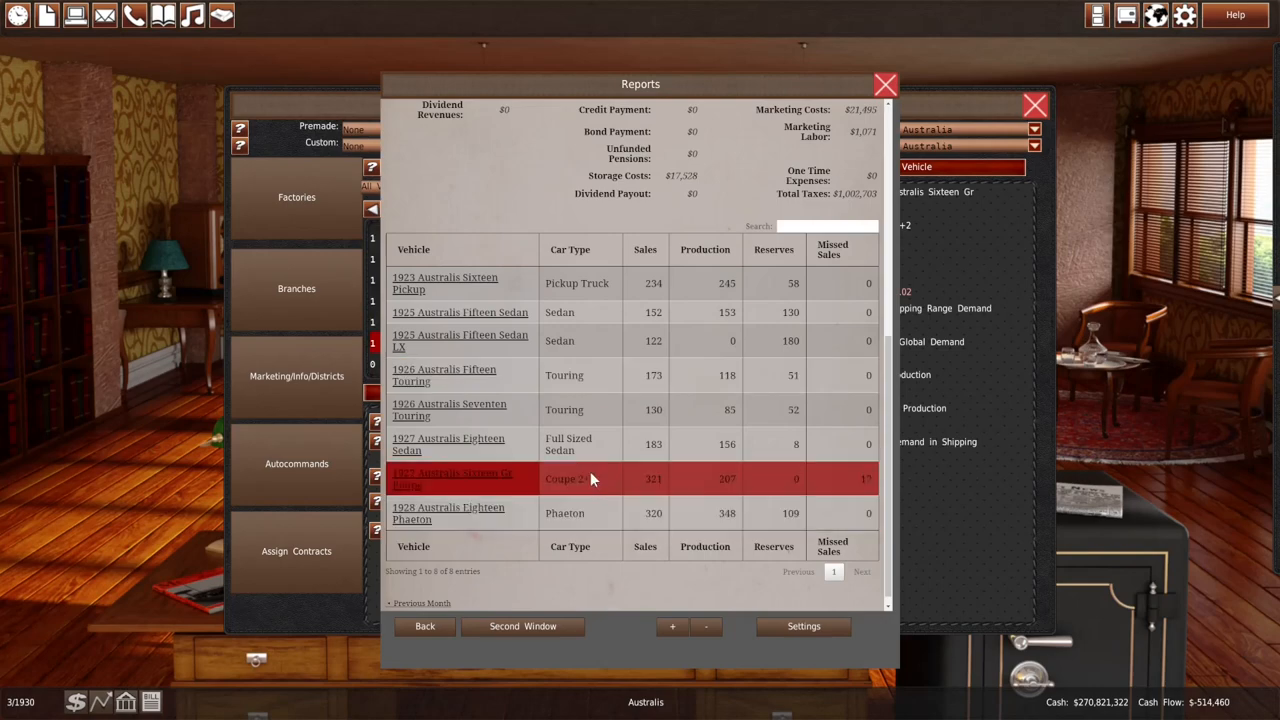
click(344, 603)
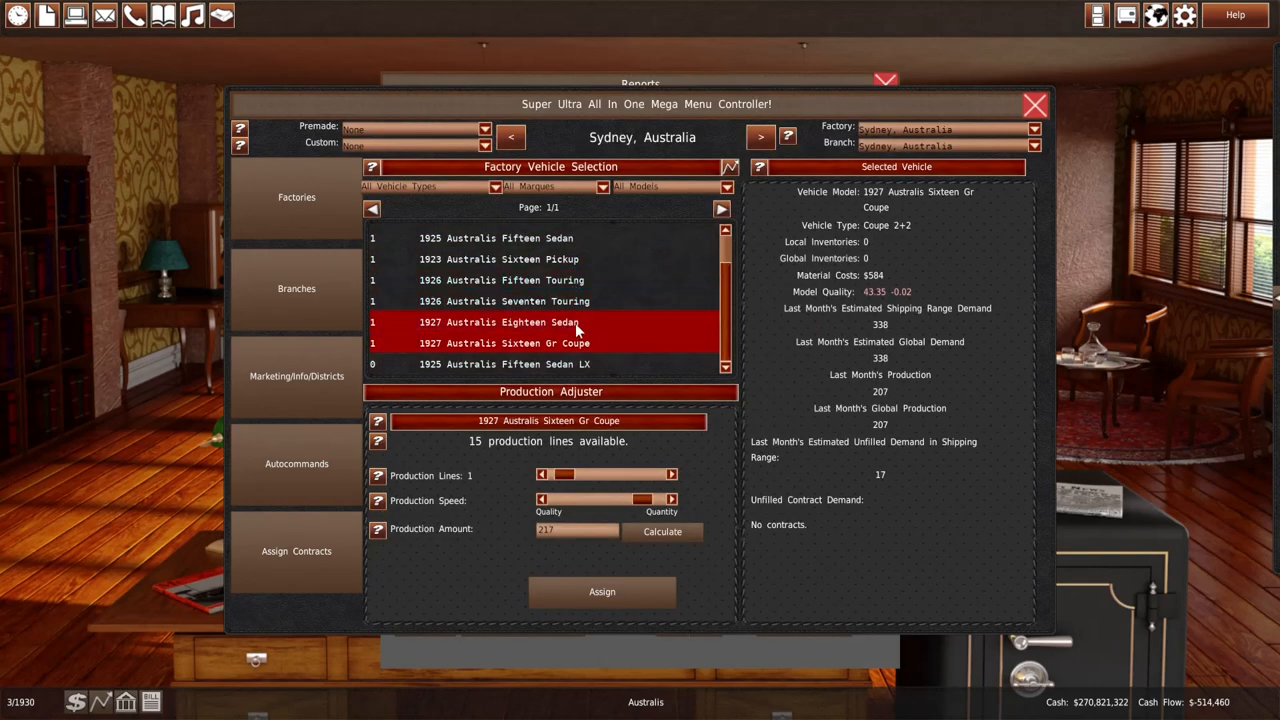
click(547, 663)
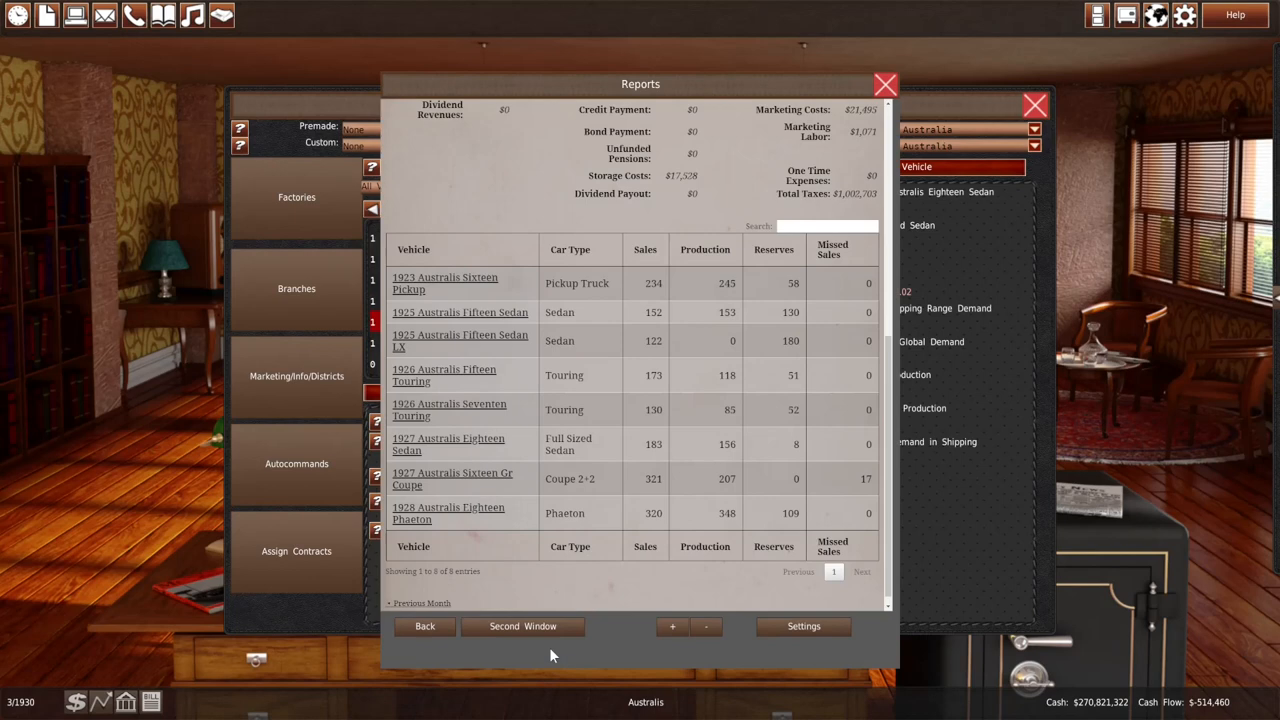
click(331, 622)
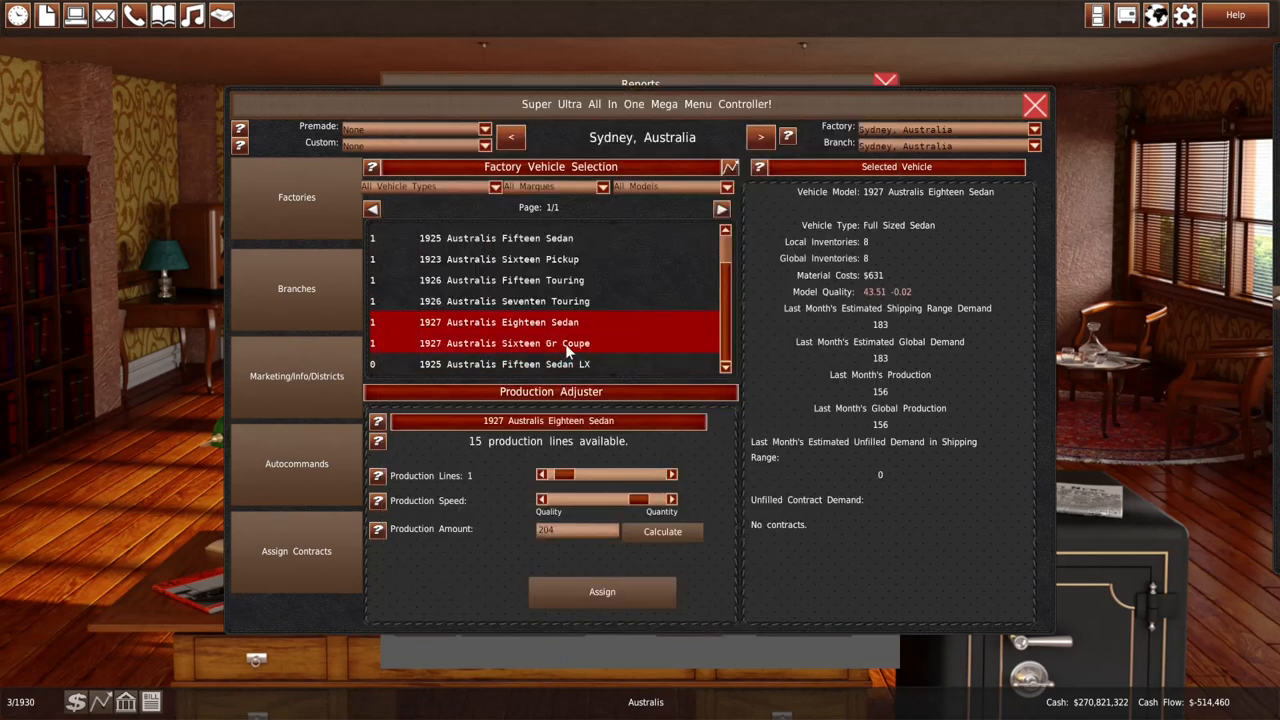
click(550, 343)
click(574, 474)
click(645, 500)
drag(645, 508, 629, 508)
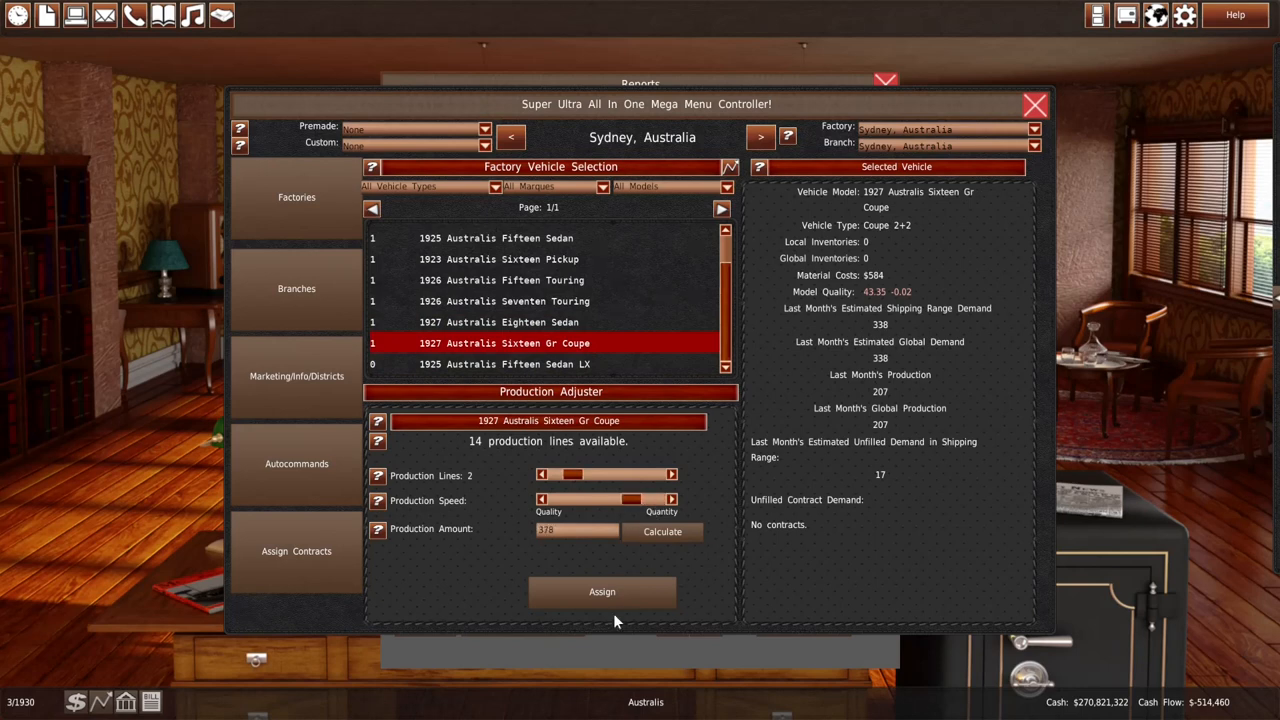
click(612, 593)
click(614, 645)
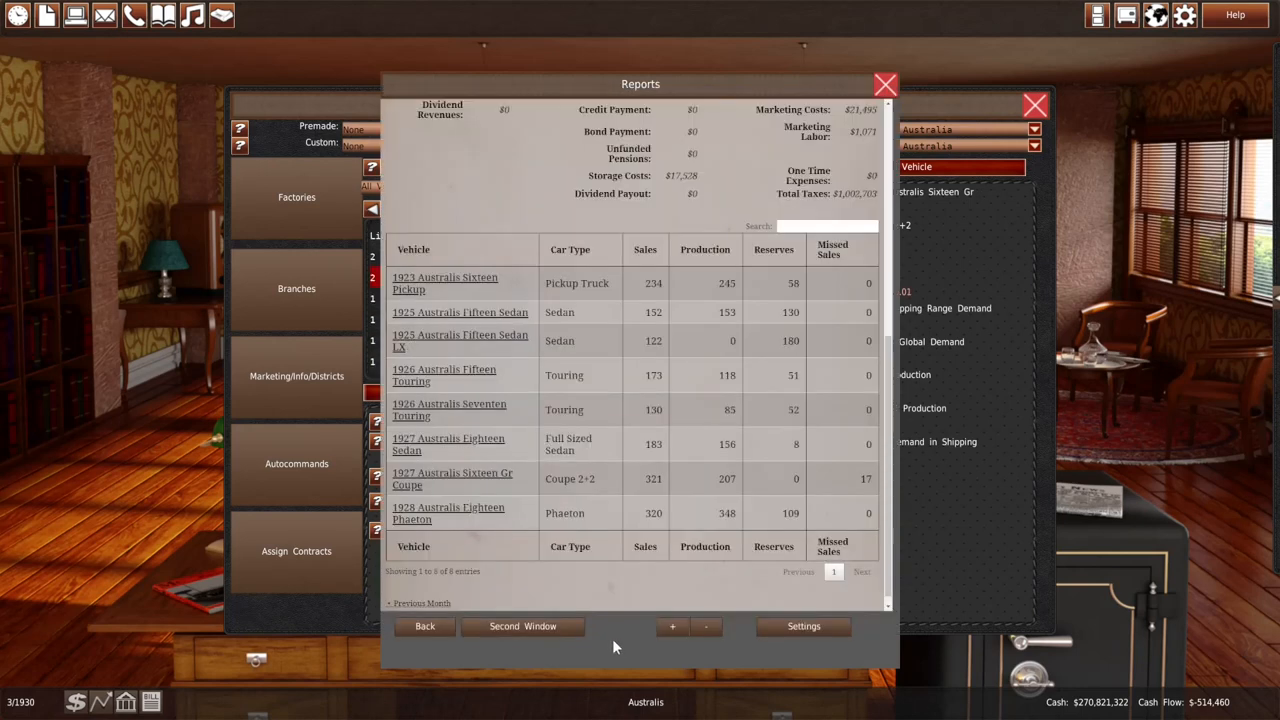
Close the reports and management menu, then end the turn to reach April 1930
click(885, 84)
click(1033, 106)
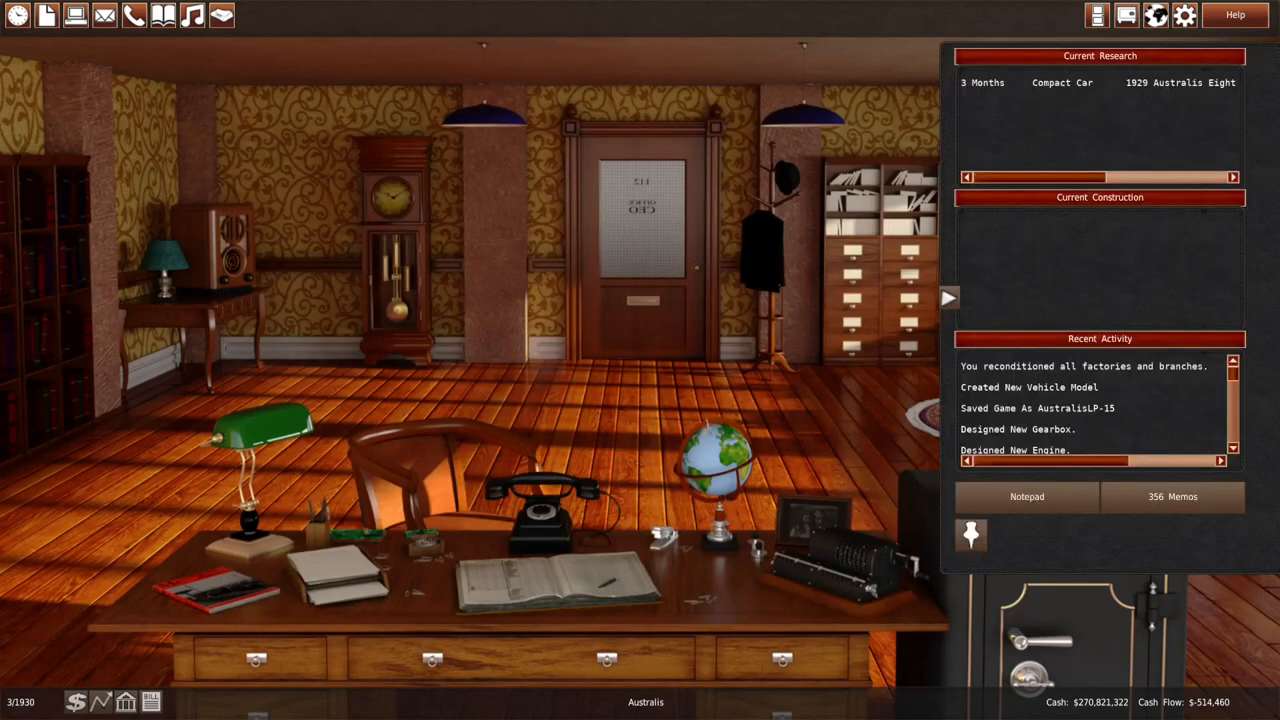
click(365, 288)
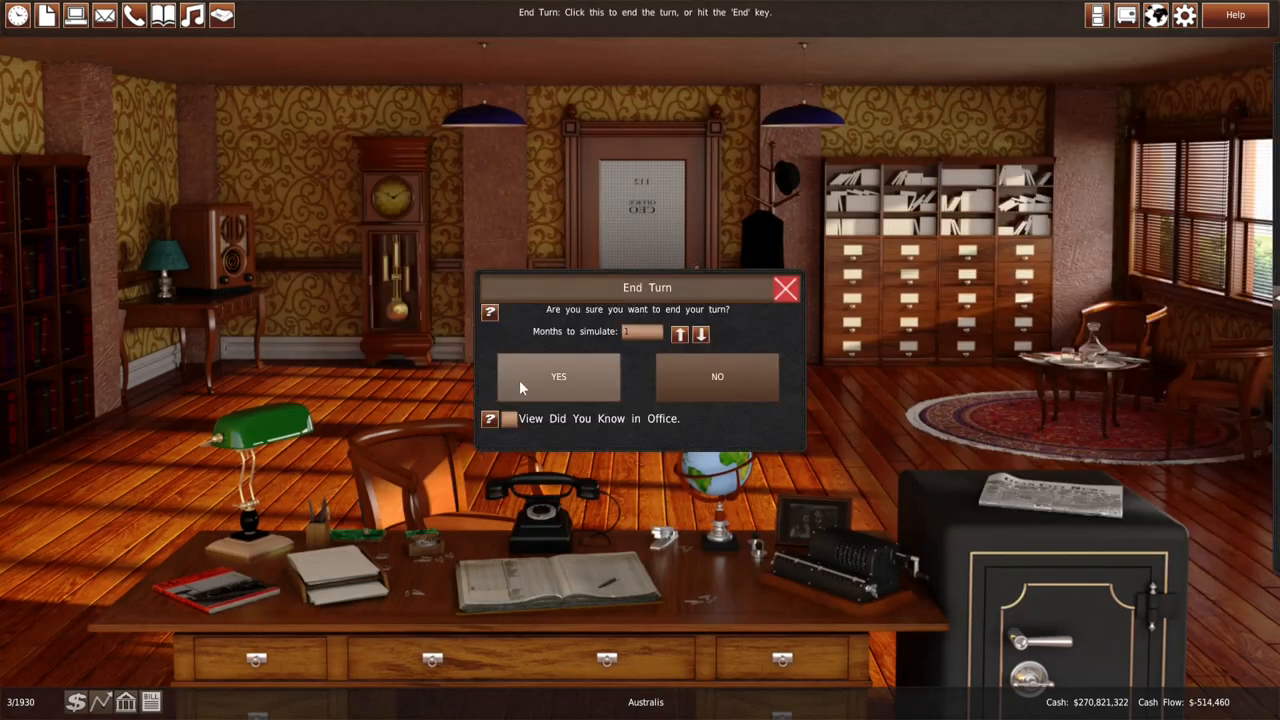
click(525, 381)
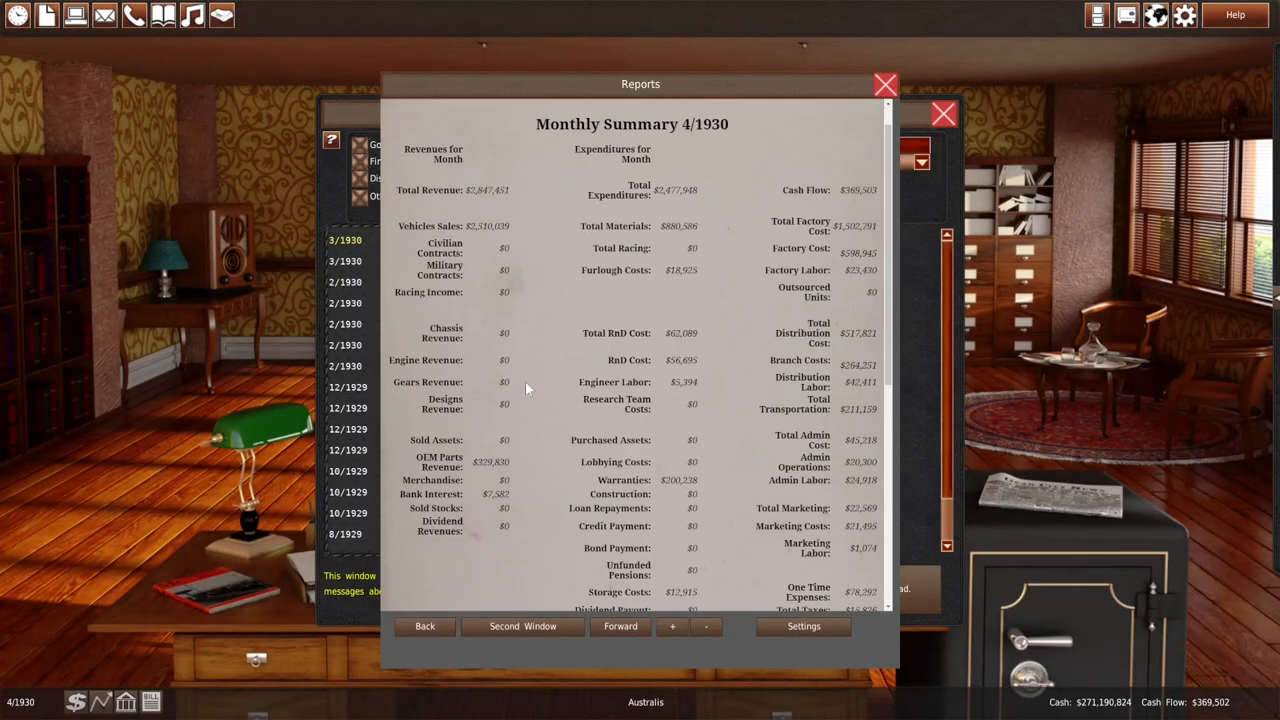
scroll(535, 396, down, 3)
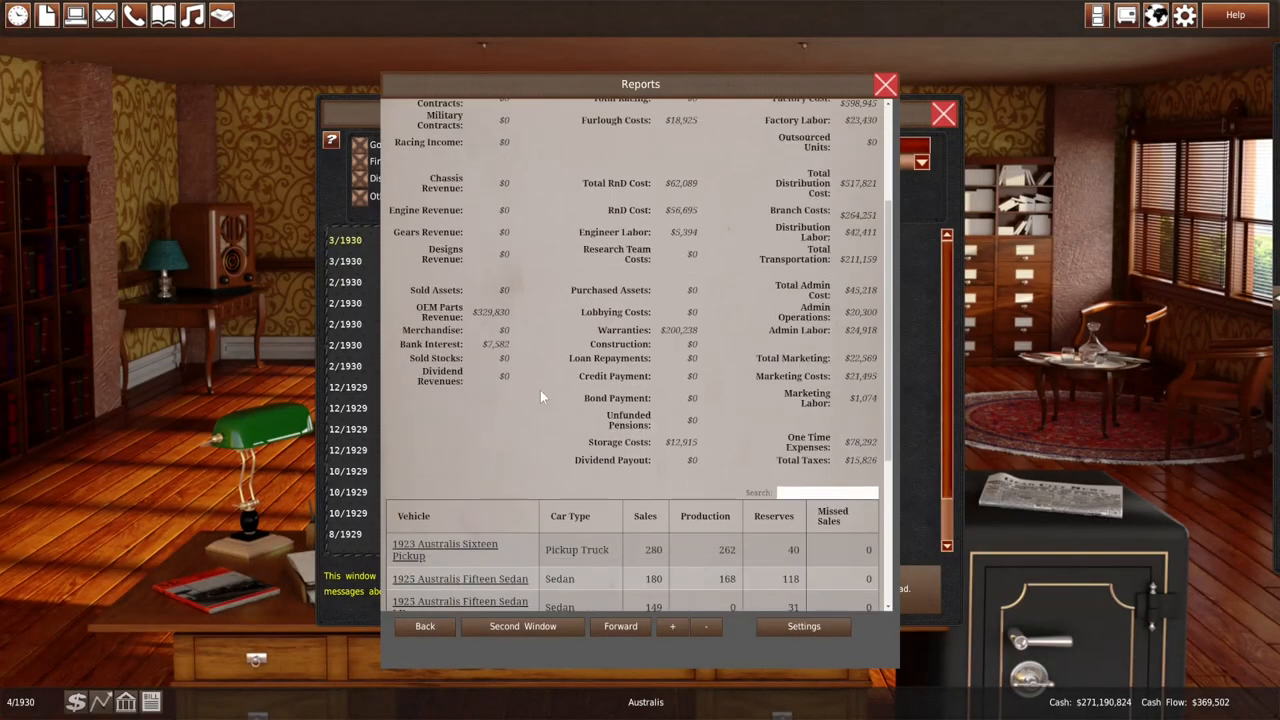
scroll(540, 394, down, 2)
scroll(539, 394, down, 2)
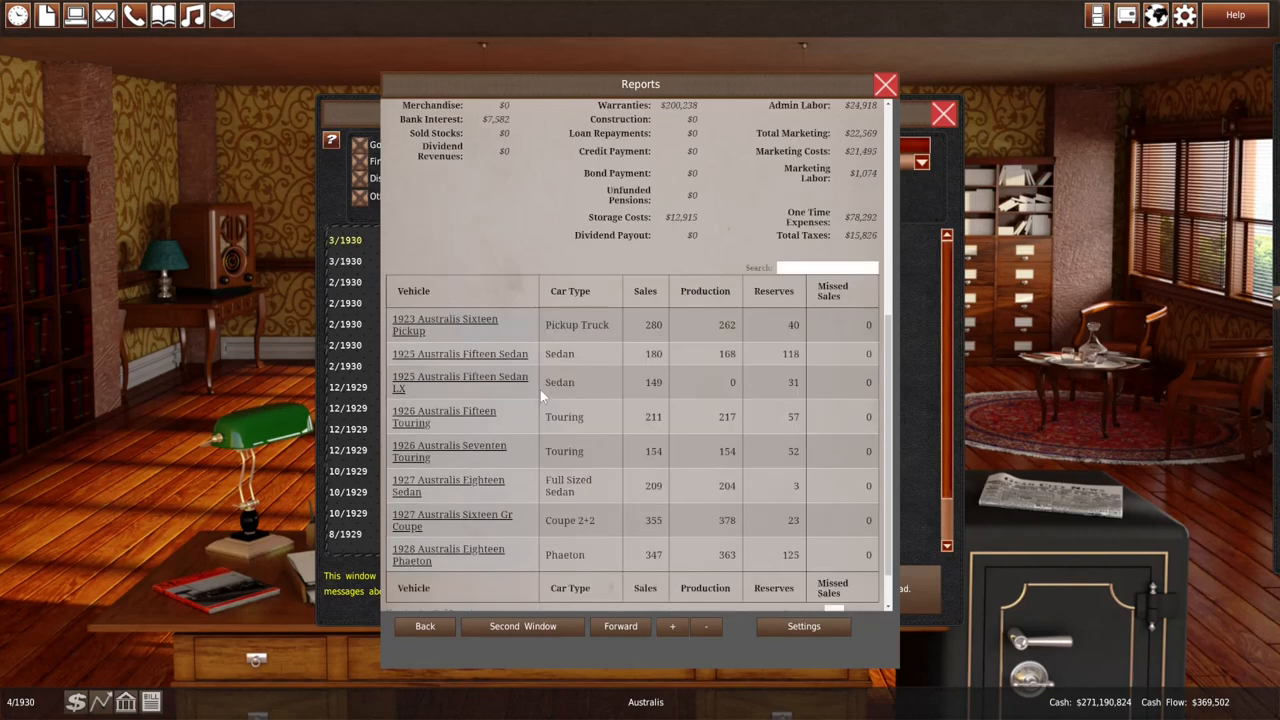
scroll(540, 400, down, 1)
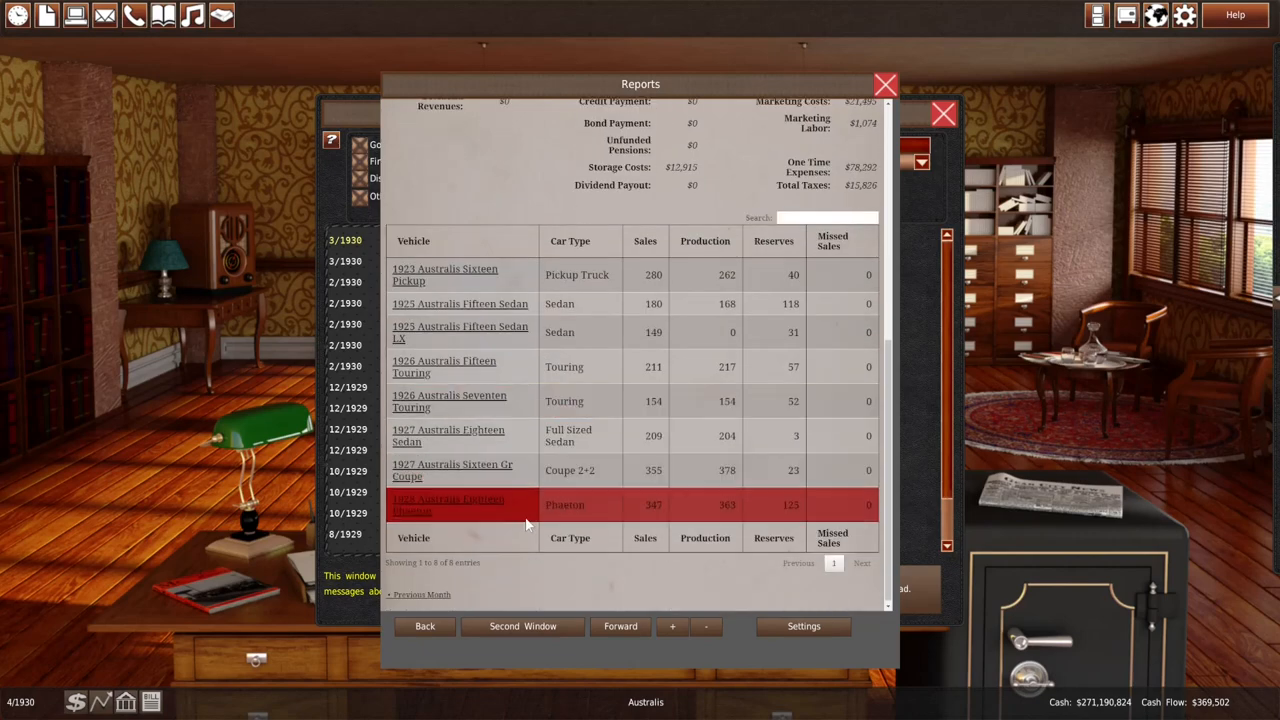
Read the Production Unoptimized memo and close the memos
click(373, 234)
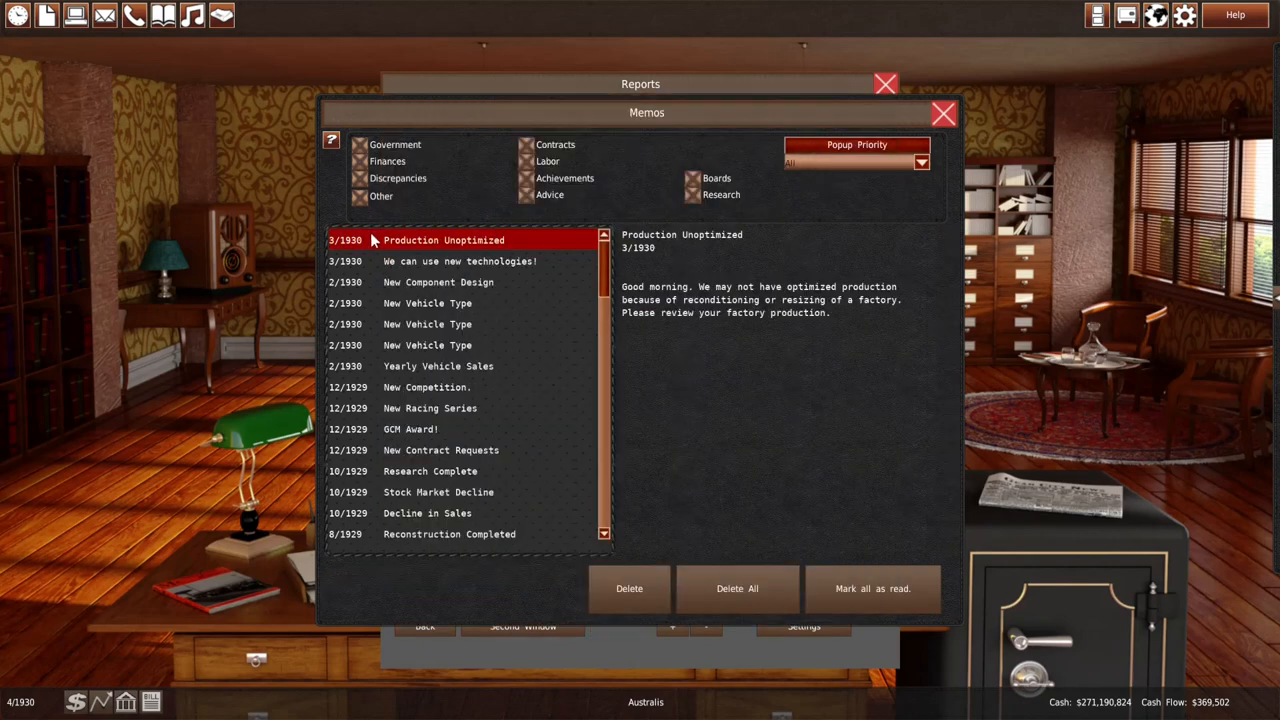
click(943, 113)
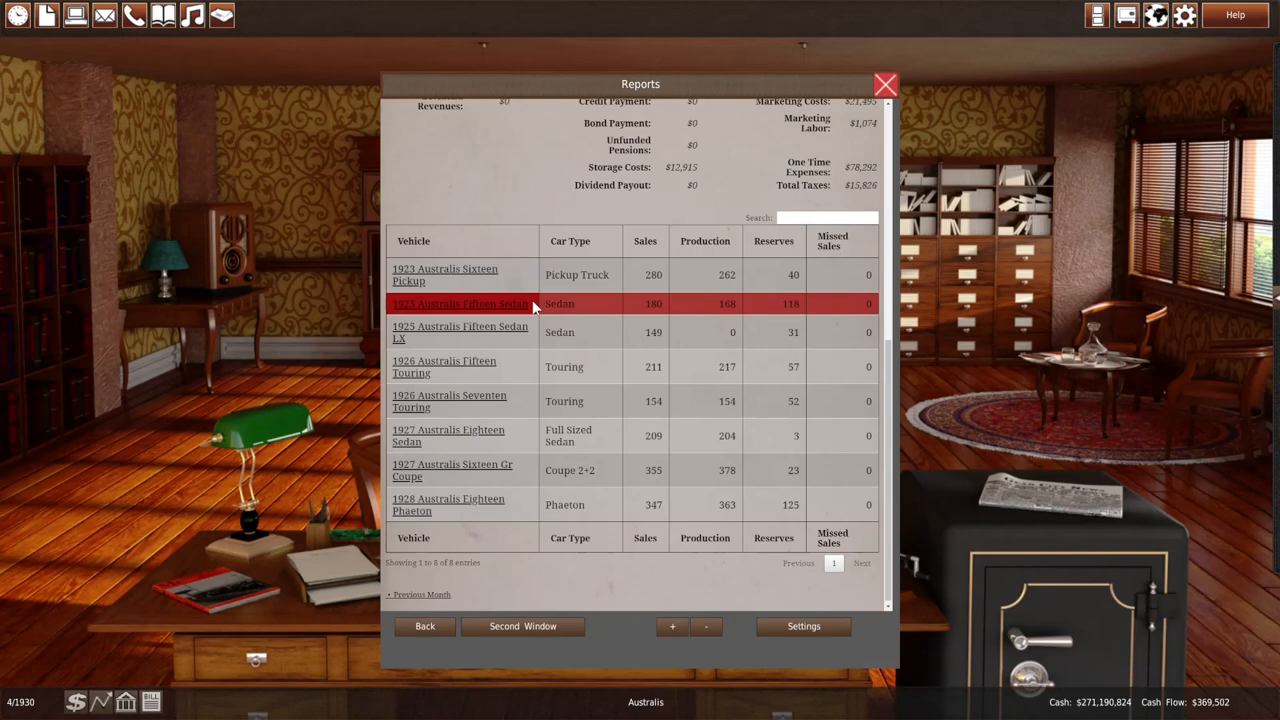
Check the Sixteen Pickup against the sales report, then apply the Fifteen Sedan's adjusted Sydney output
click(79, 20)
click(680, 361)
click(634, 592)
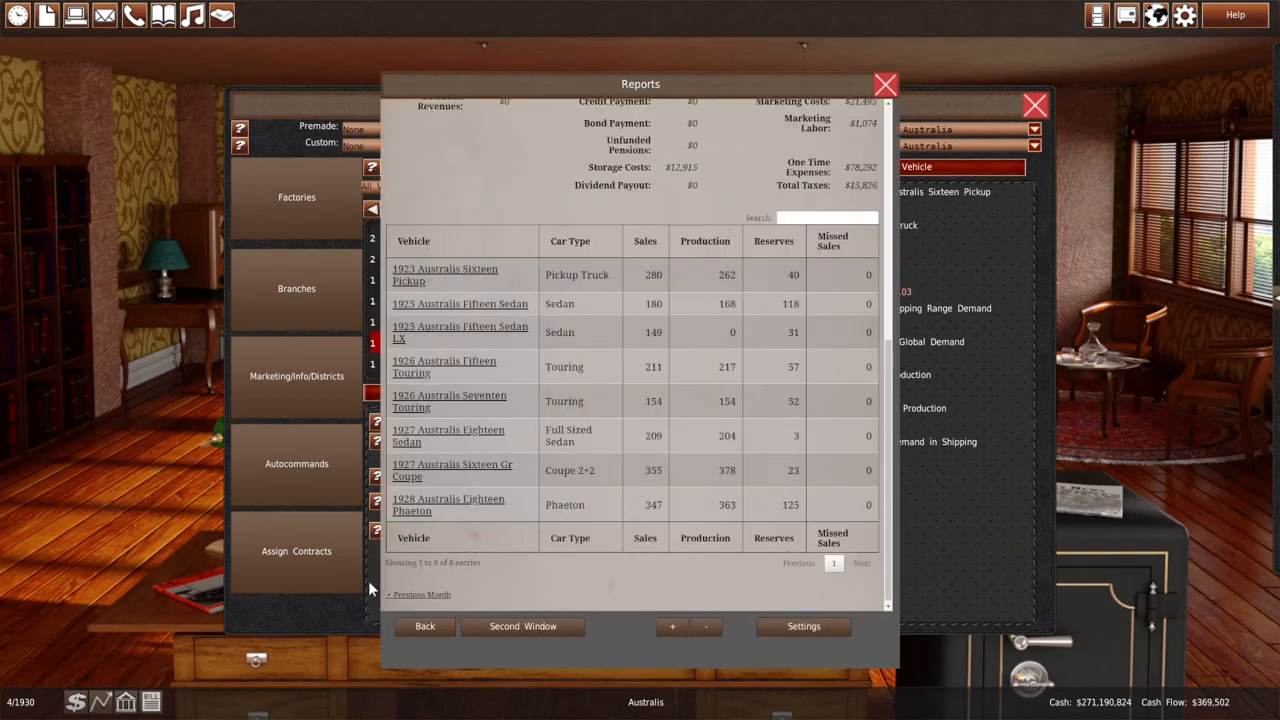
click(338, 607)
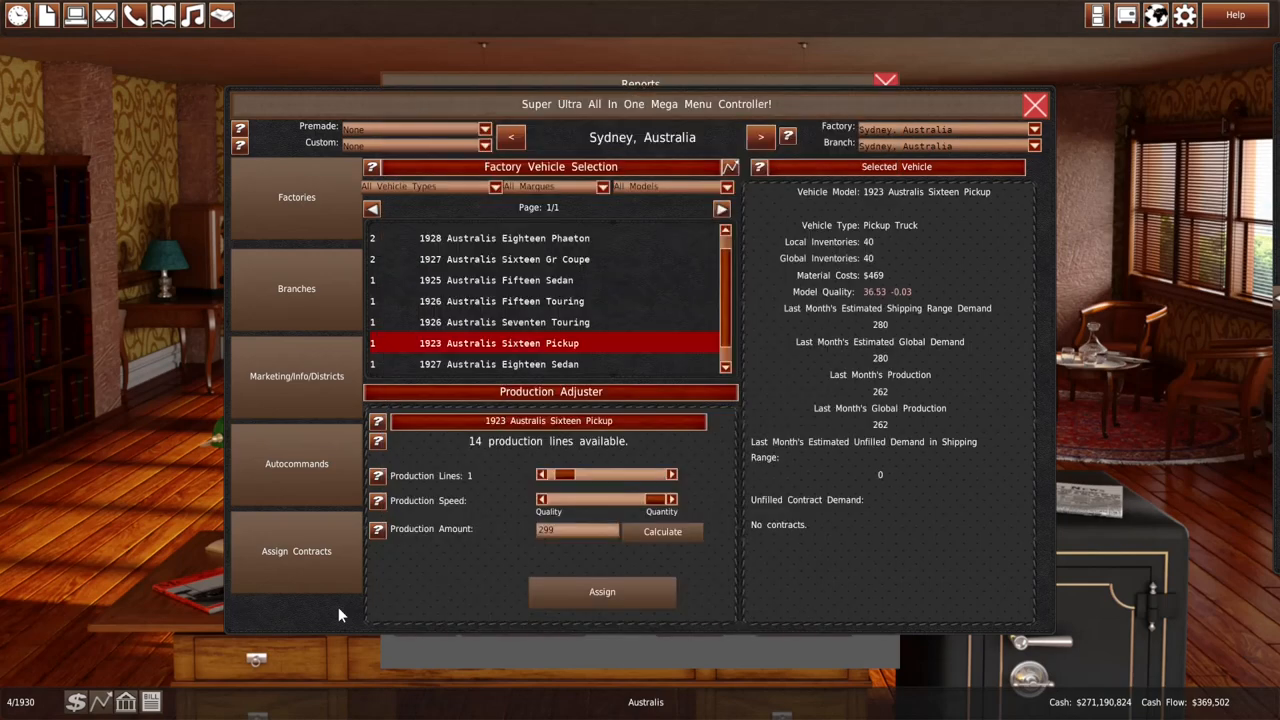
click(597, 282)
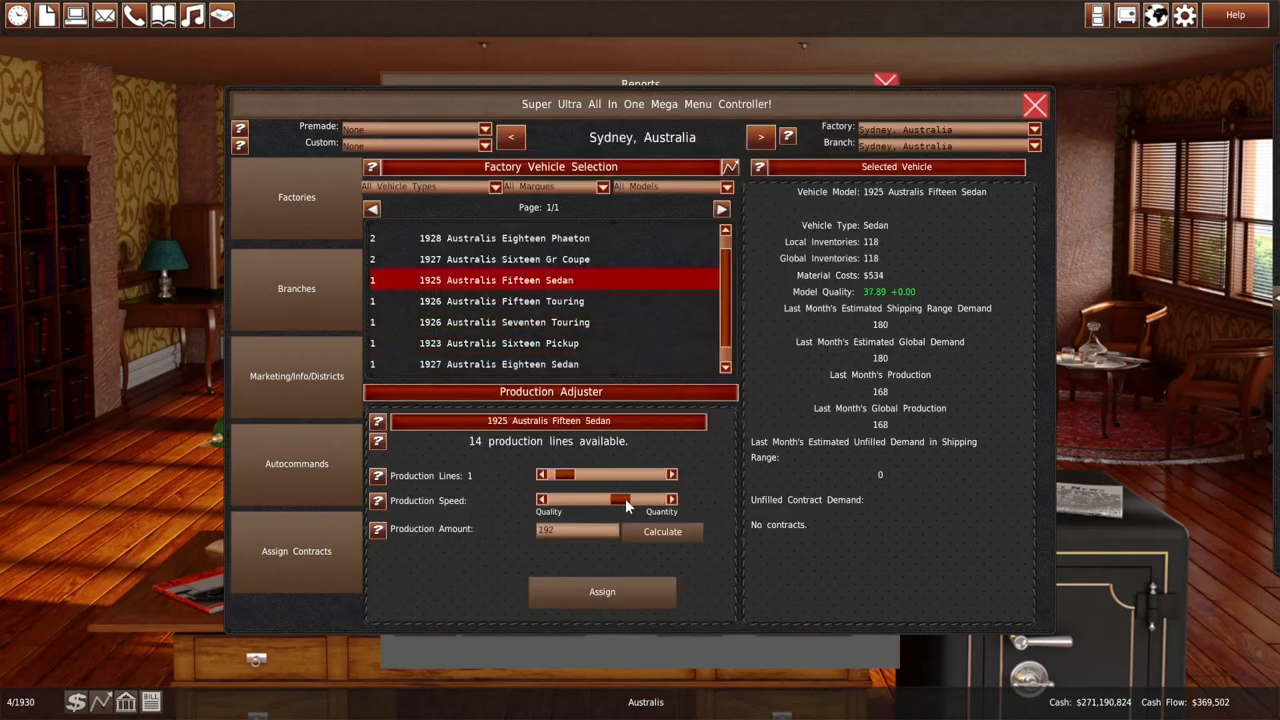
click(609, 595)
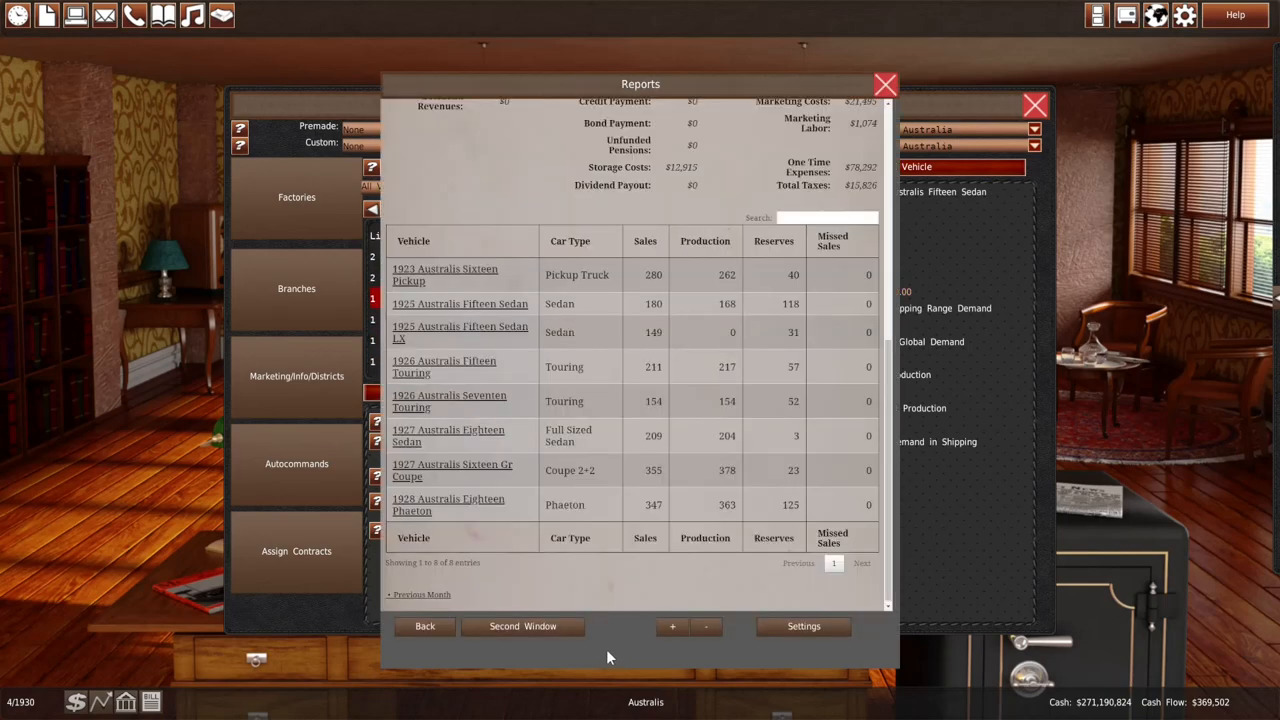
Put the Fifteen Sedan LX into production on one line with speed shifted toward quantity
click(364, 600)
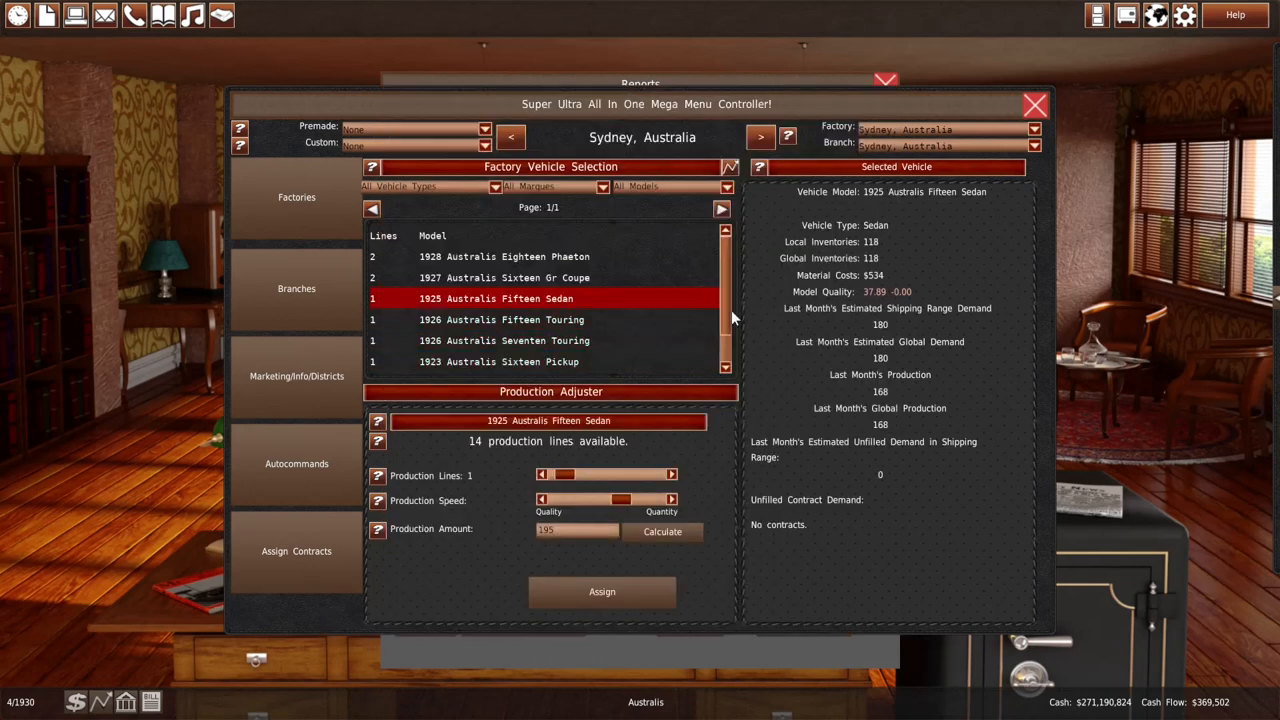
scroll(730, 318, down, 1)
click(600, 364)
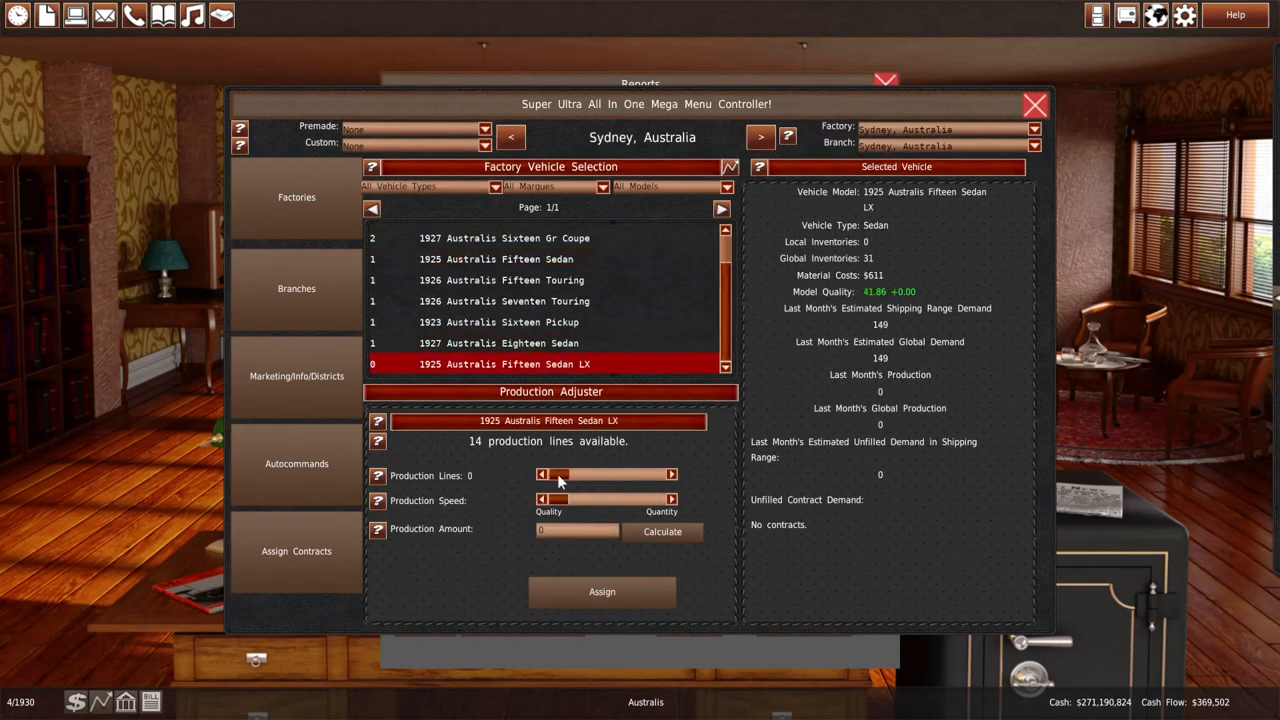
click(562, 473)
drag(555, 499, 613, 503)
click(606, 598)
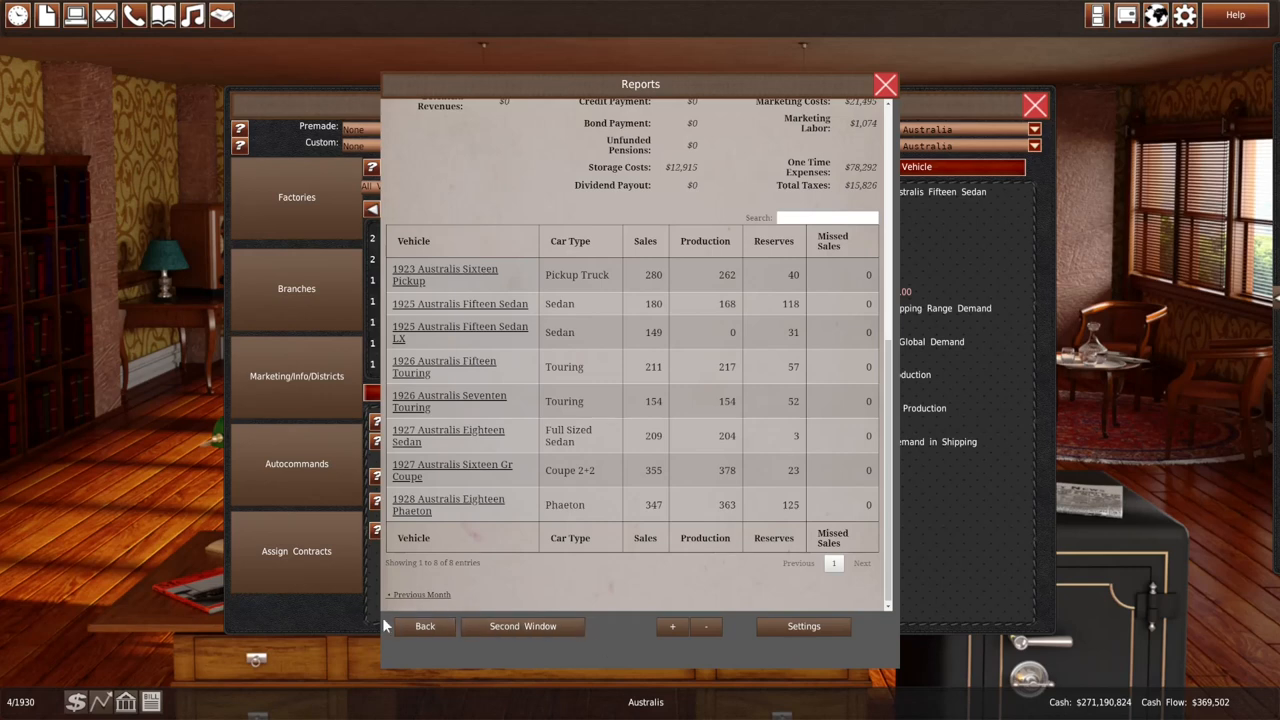
Speed up Eighteen Sedan production to 226 units and recheck the sales report
click(348, 612)
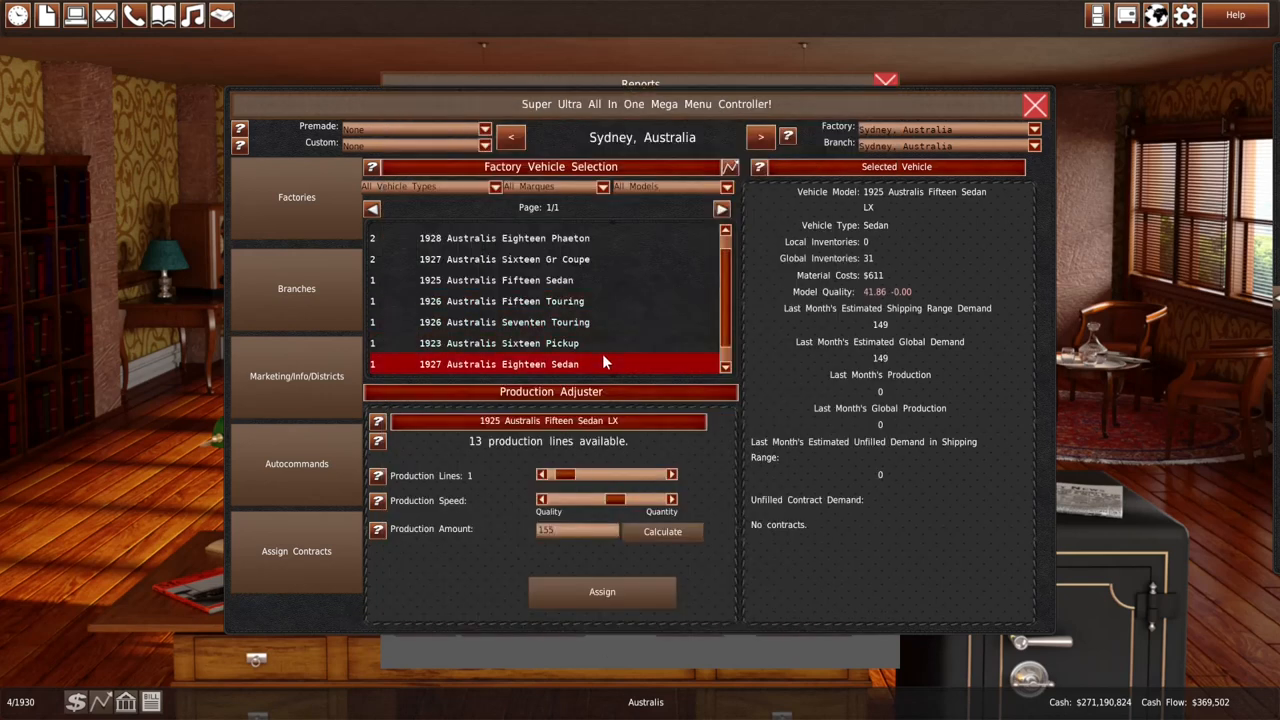
click(603, 364)
drag(638, 500, 646, 506)
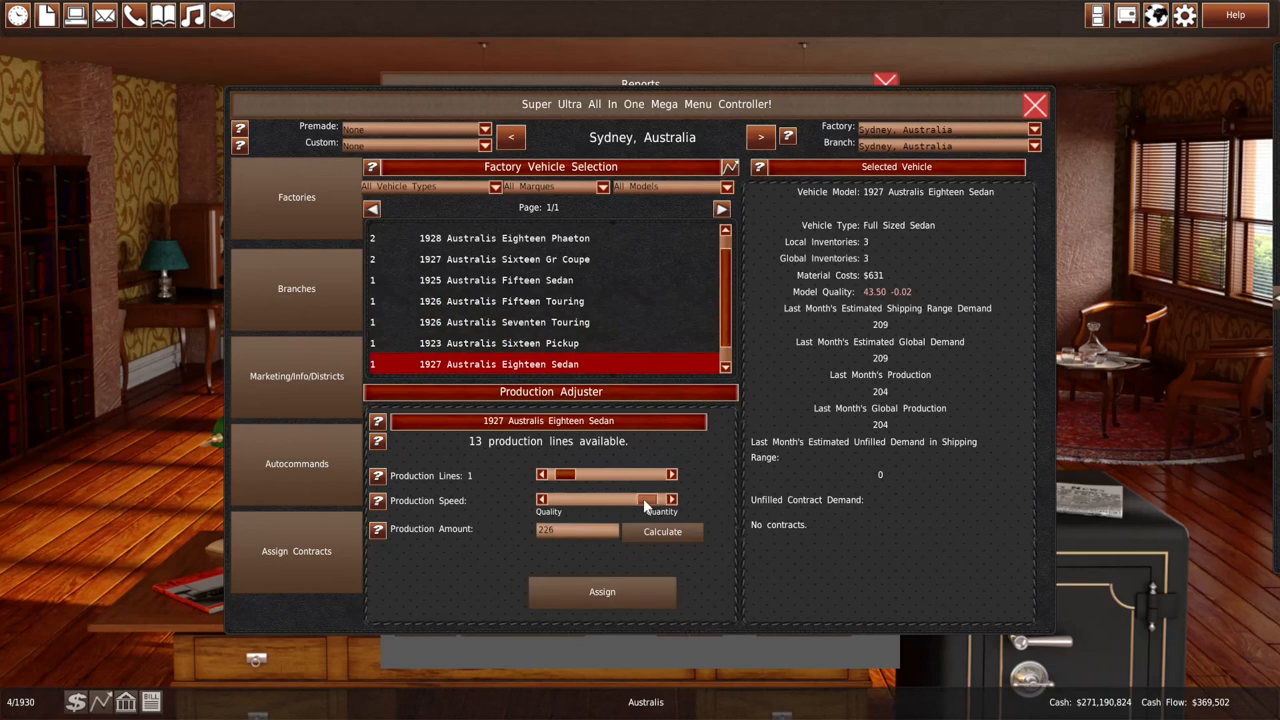
click(629, 645)
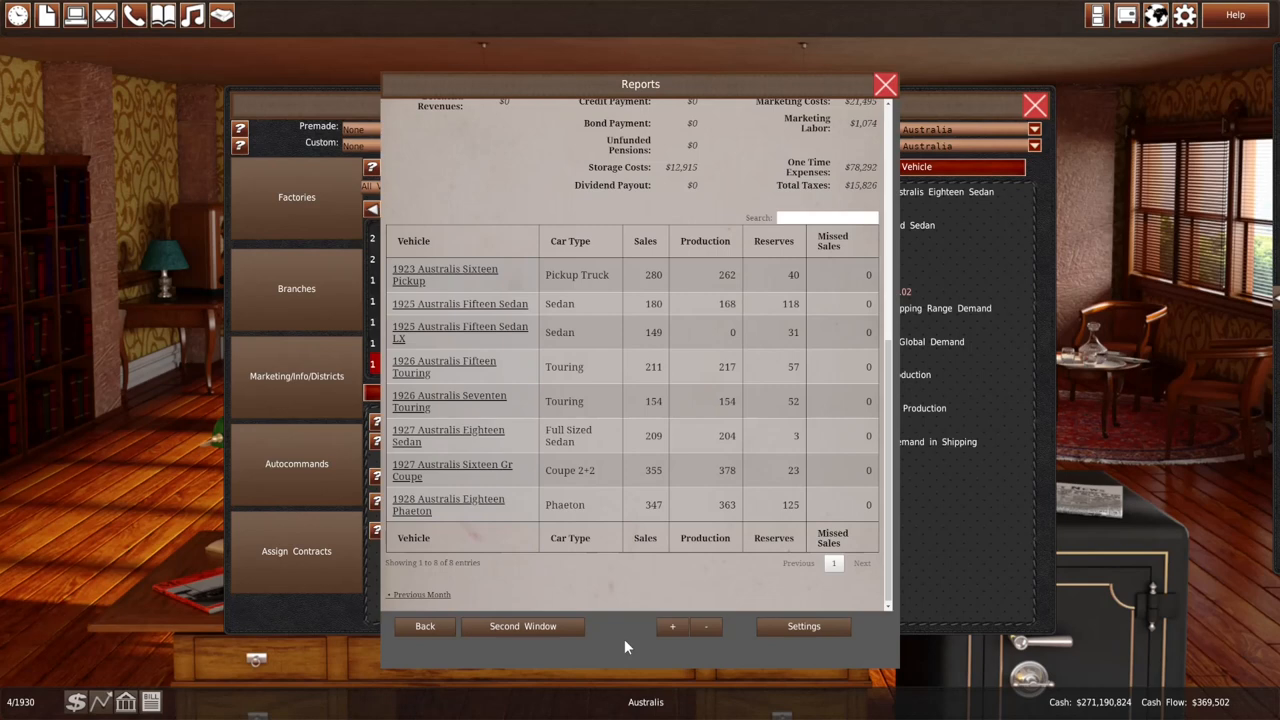
Close the sales report and production controller and start ending the turn
click(882, 90)
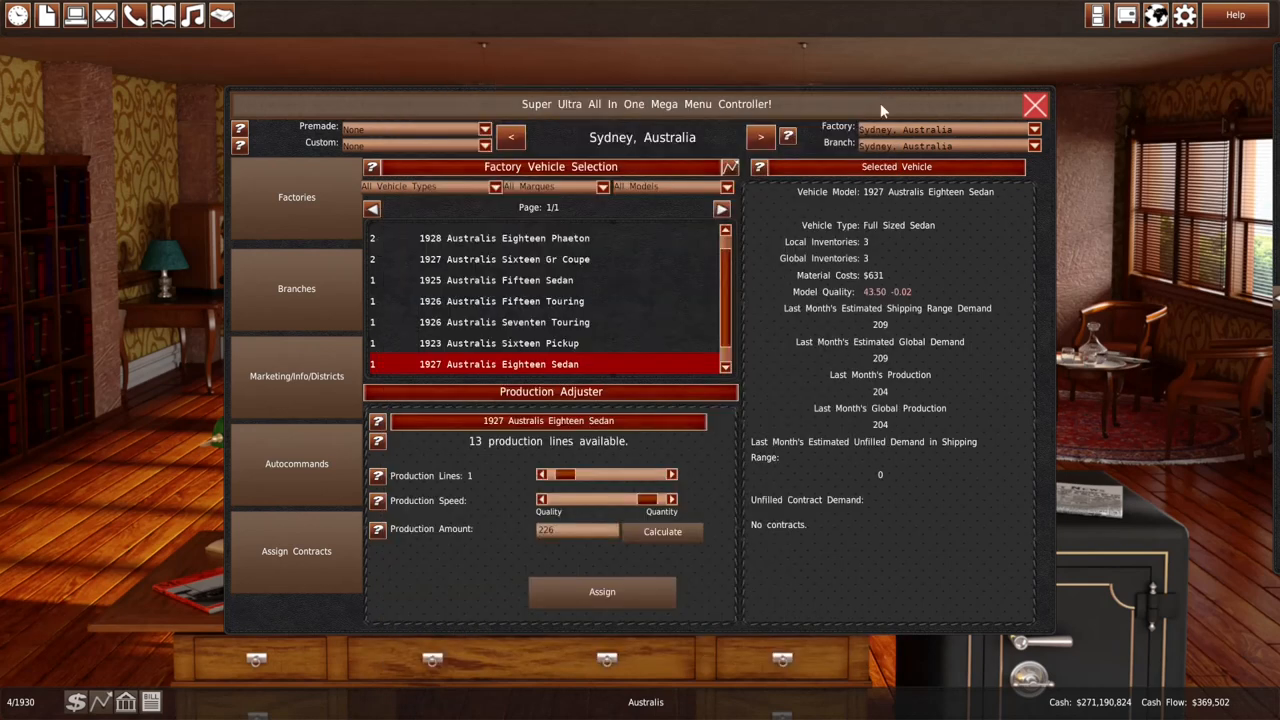
click(1034, 105)
key(End)
Confirm ending the turn so the month processes into May 1930
click(528, 379)
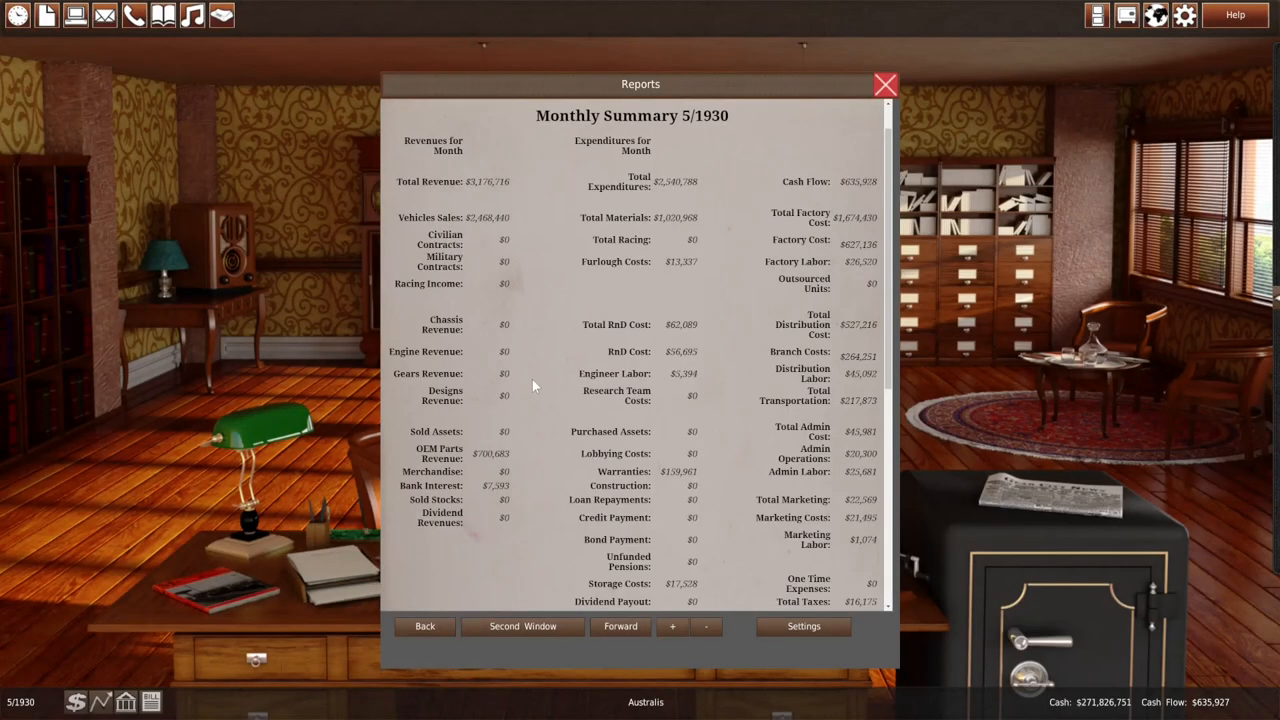
scroll(575, 345, down, 3)
scroll(575, 375, down, 3)
scroll(573, 374, down, 2)
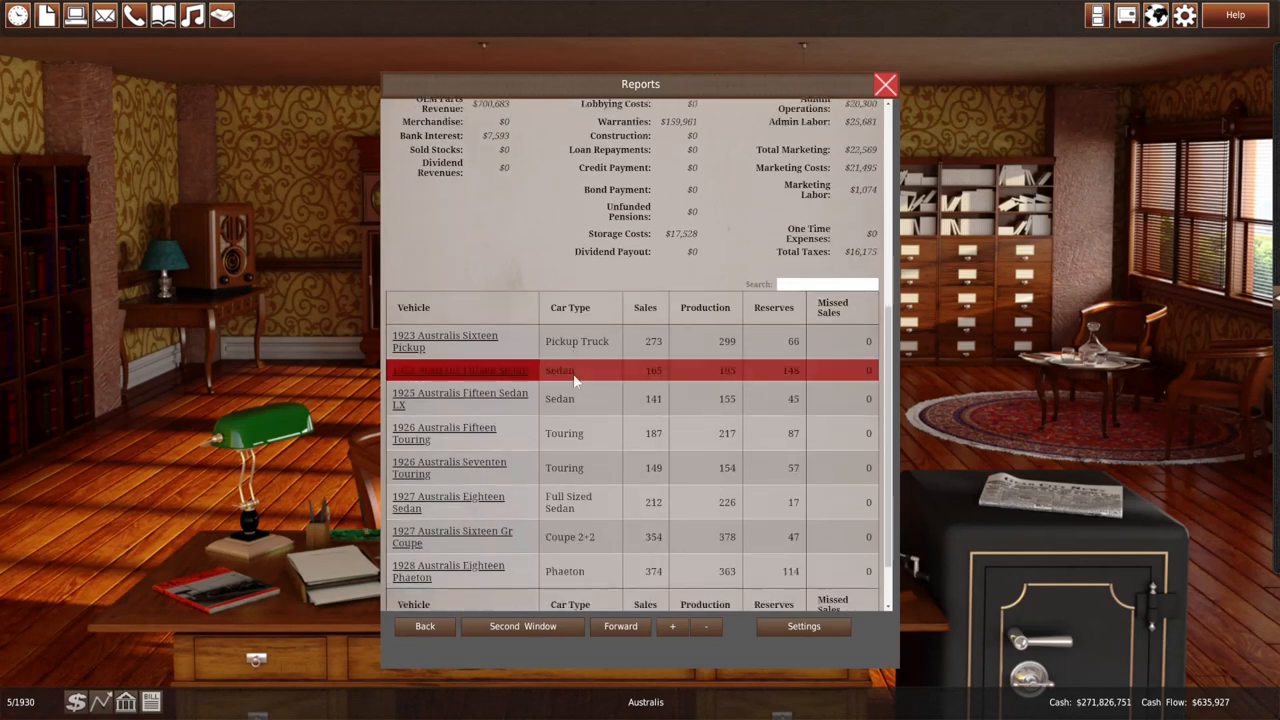
scroll(575, 400, down, 1)
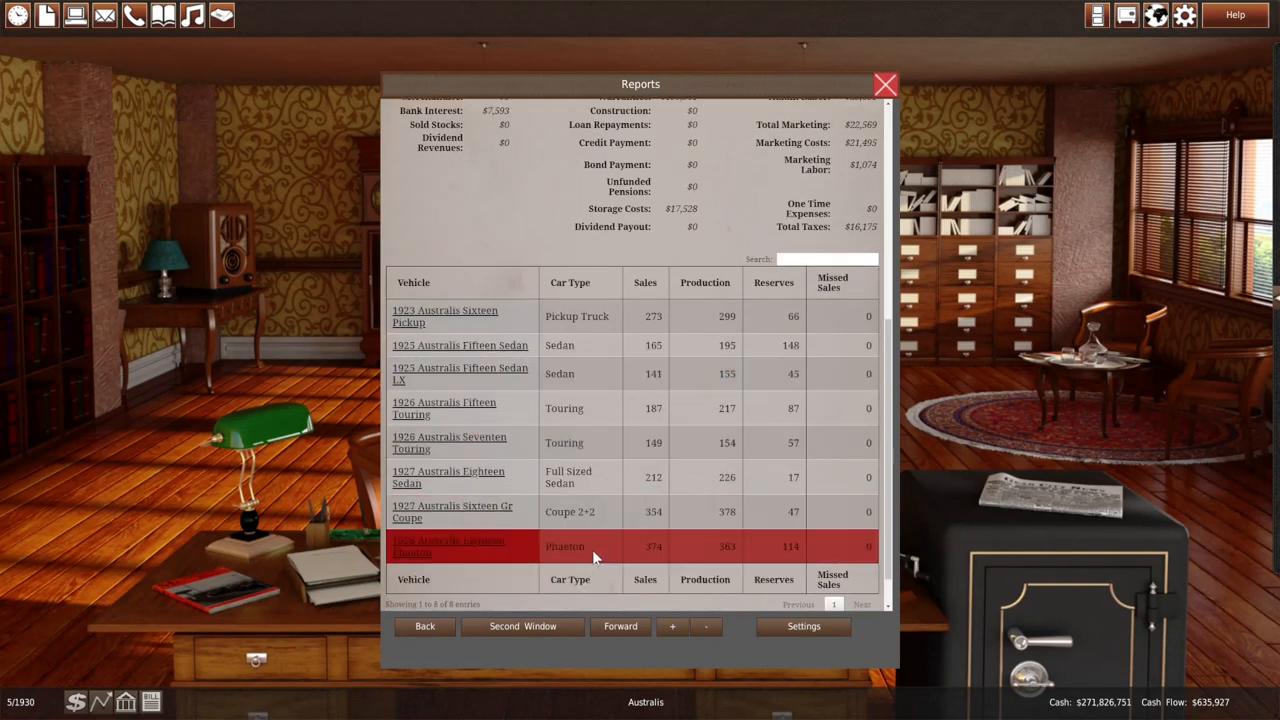
Apply the reduced production plan for the 1925 Fifteen Sedan at Sydney
click(75, 14)
click(510, 298)
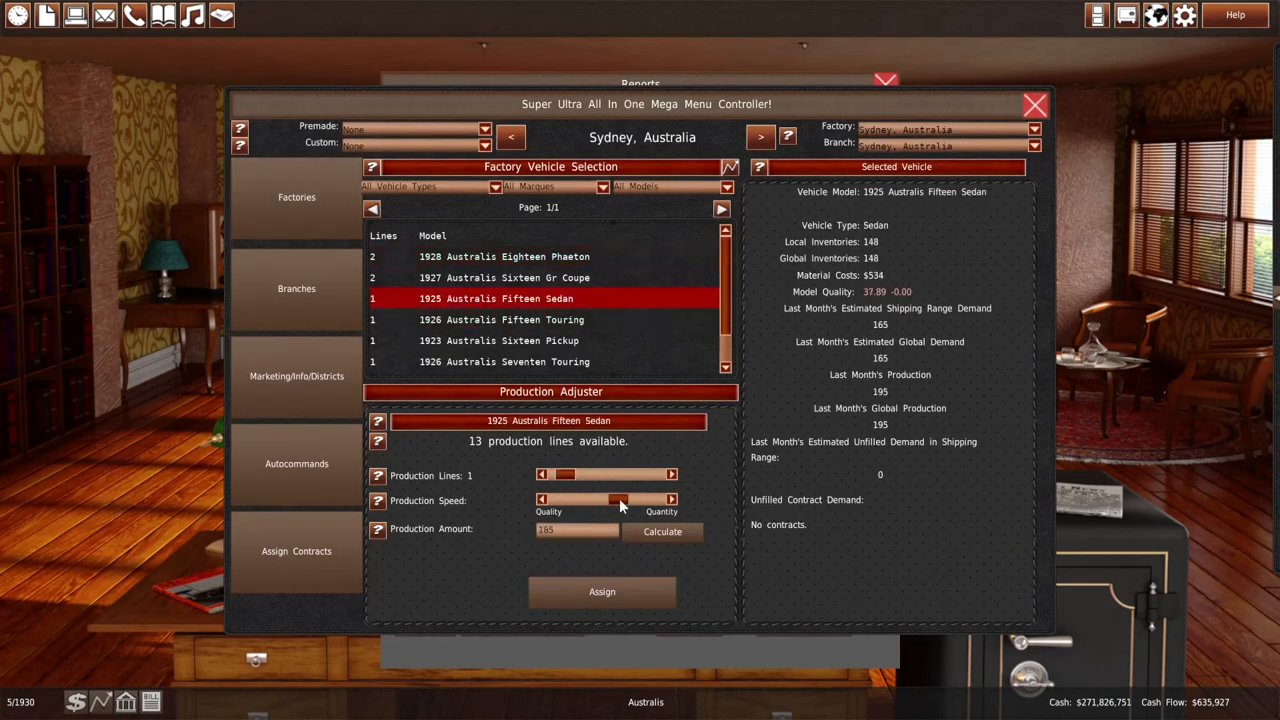
click(602, 598)
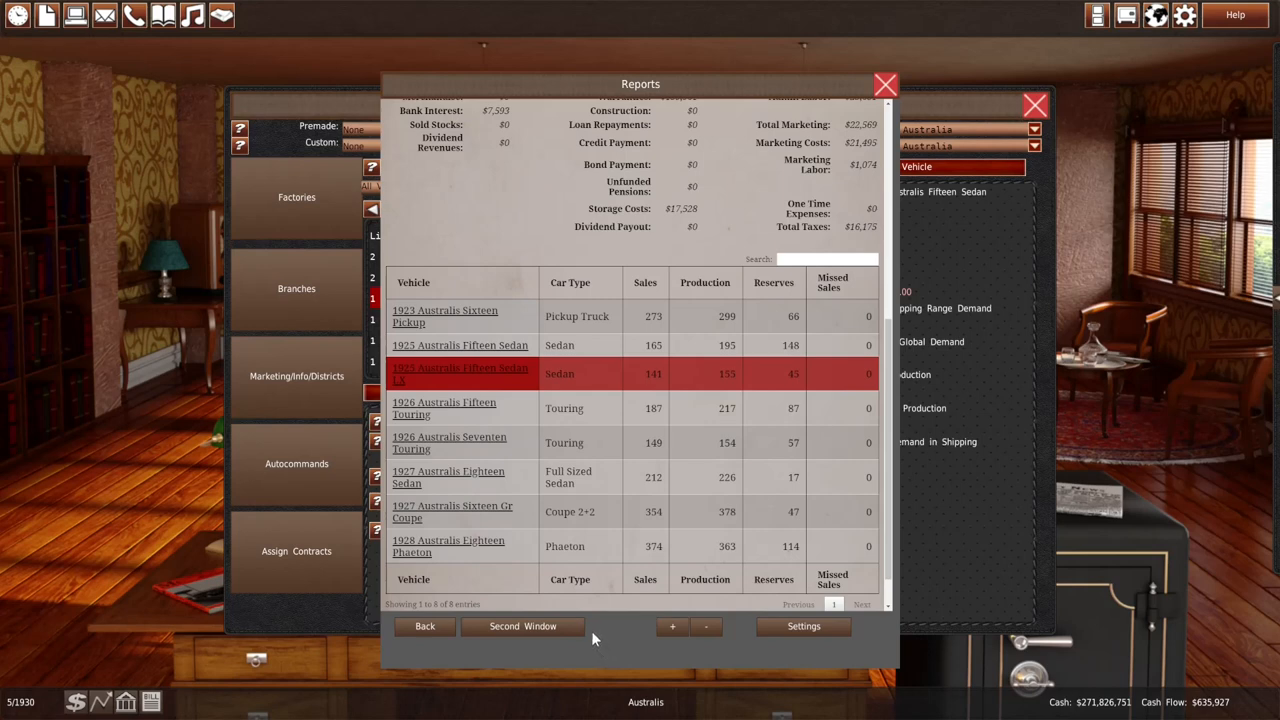
scroll(676, 294, up, 1)
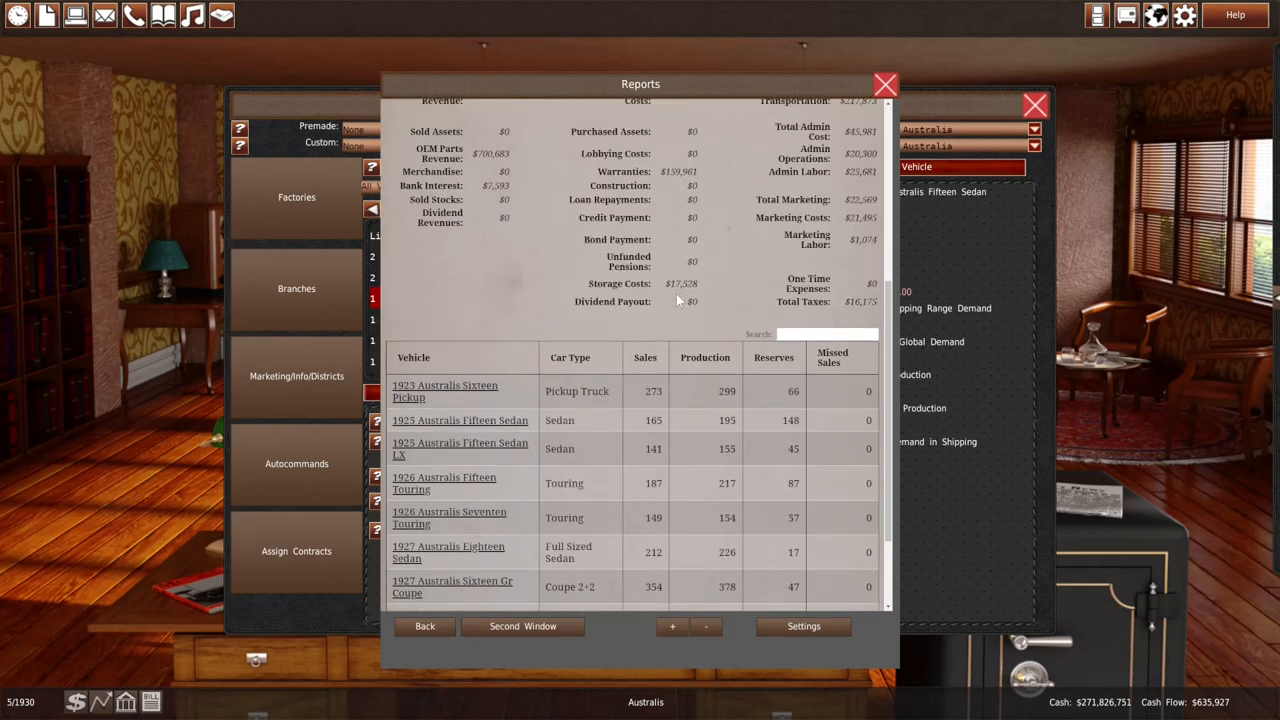
scroll(676, 294, up, 5)
Review the factory operations report and then the expense summary report
click(511, 116)
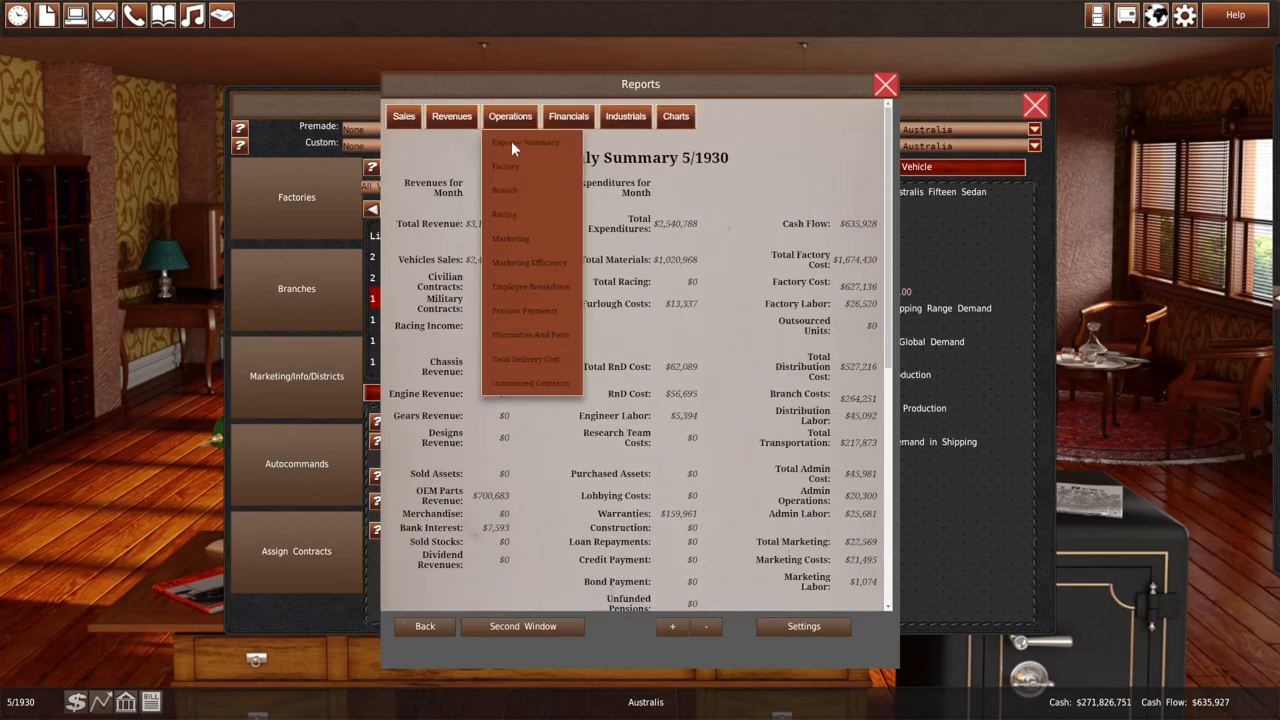
click(505, 166)
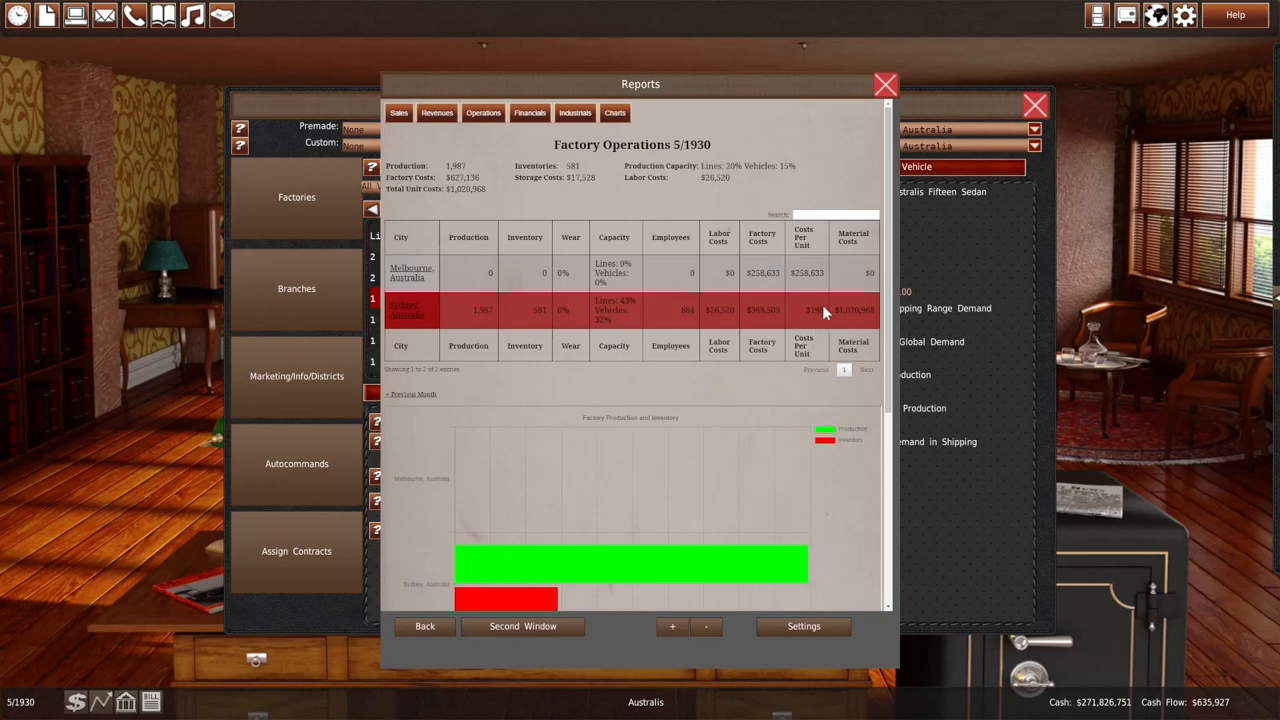
click(502, 116)
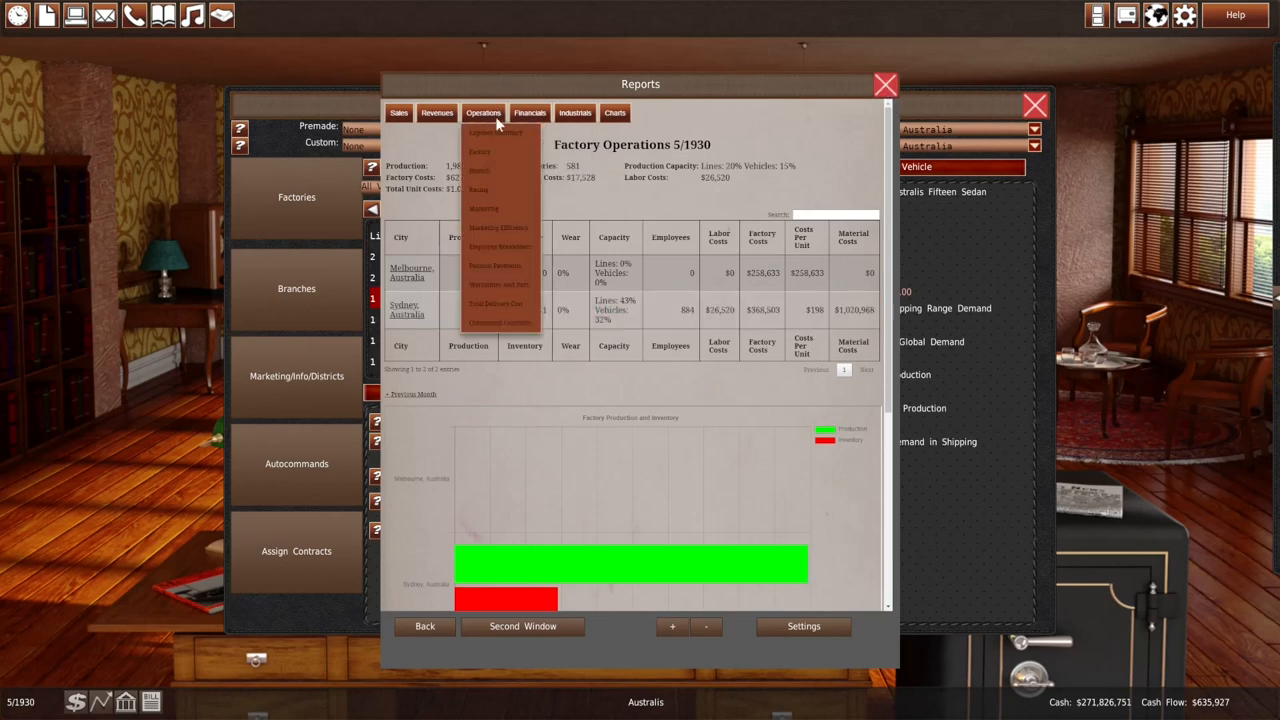
click(496, 136)
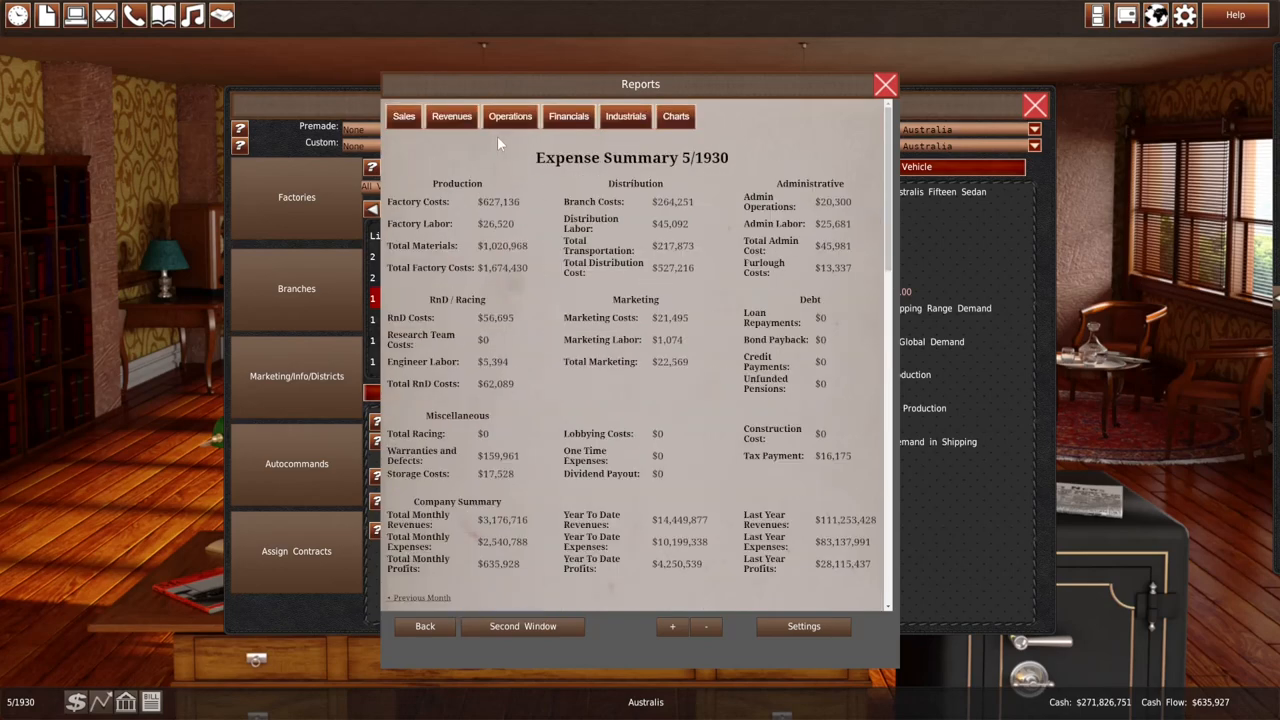
click(885, 84)
click(1035, 105)
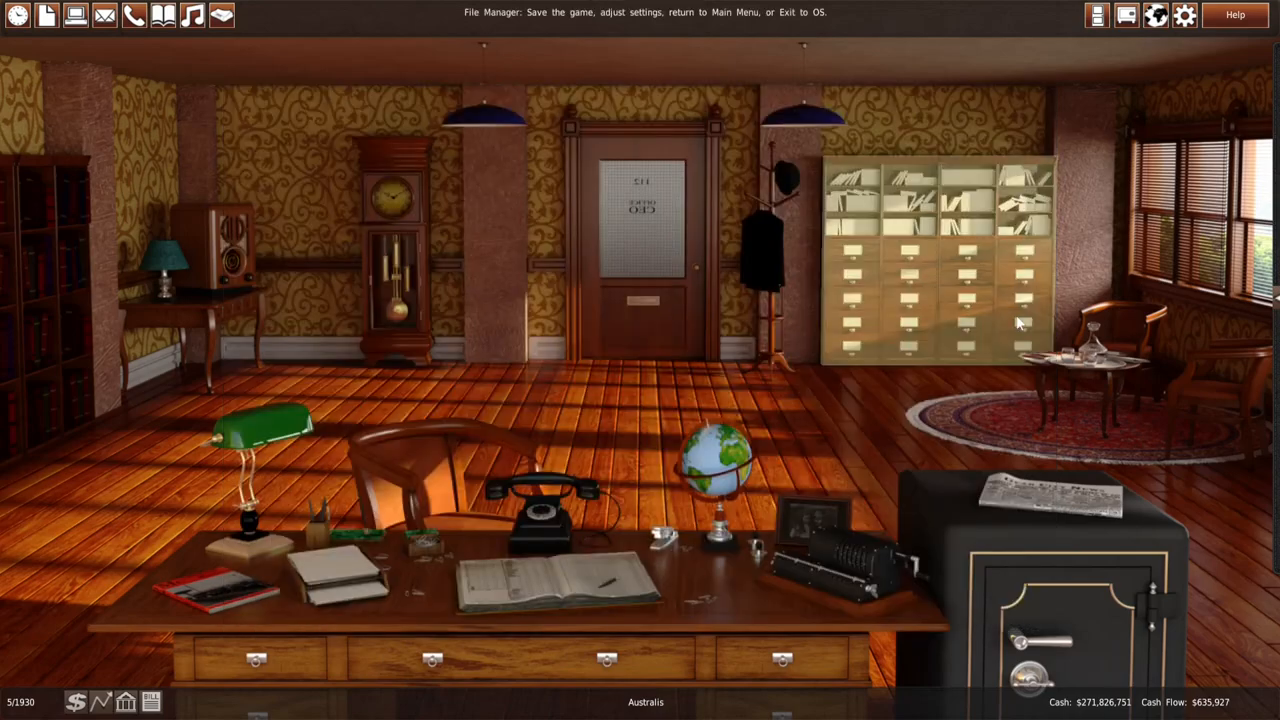
click(741, 470)
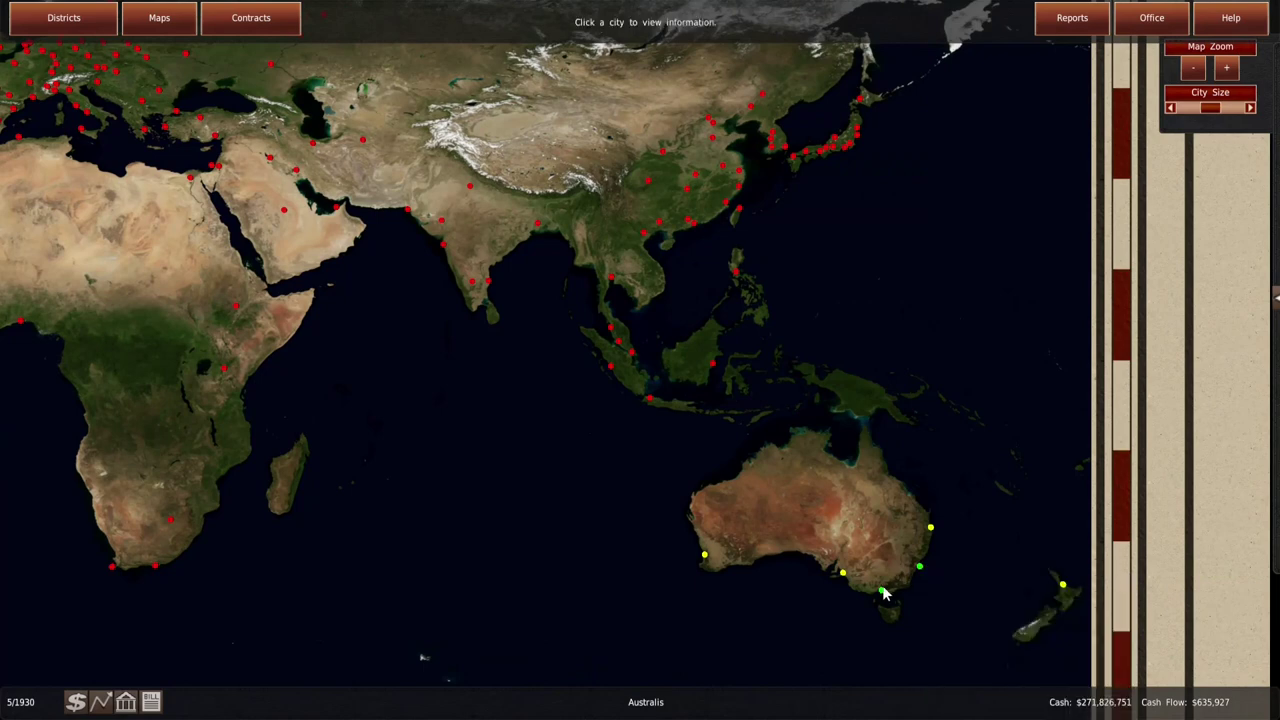
click(881, 590)
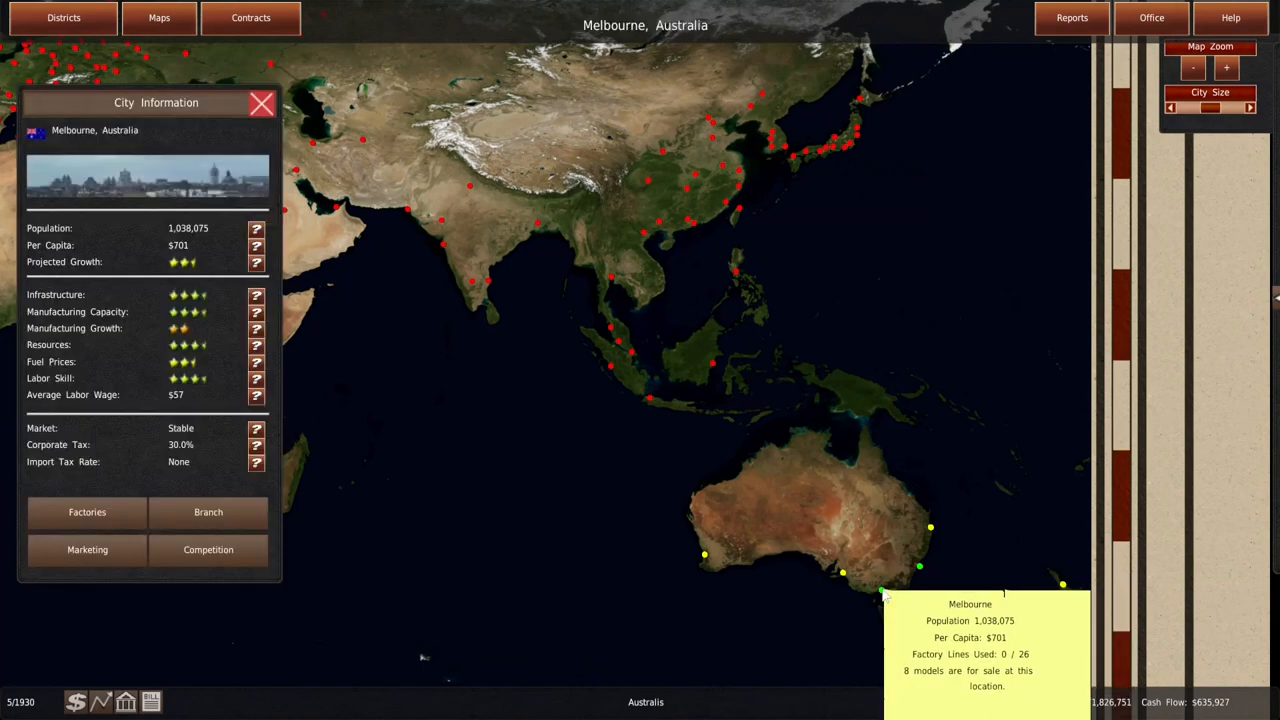
click(88, 510)
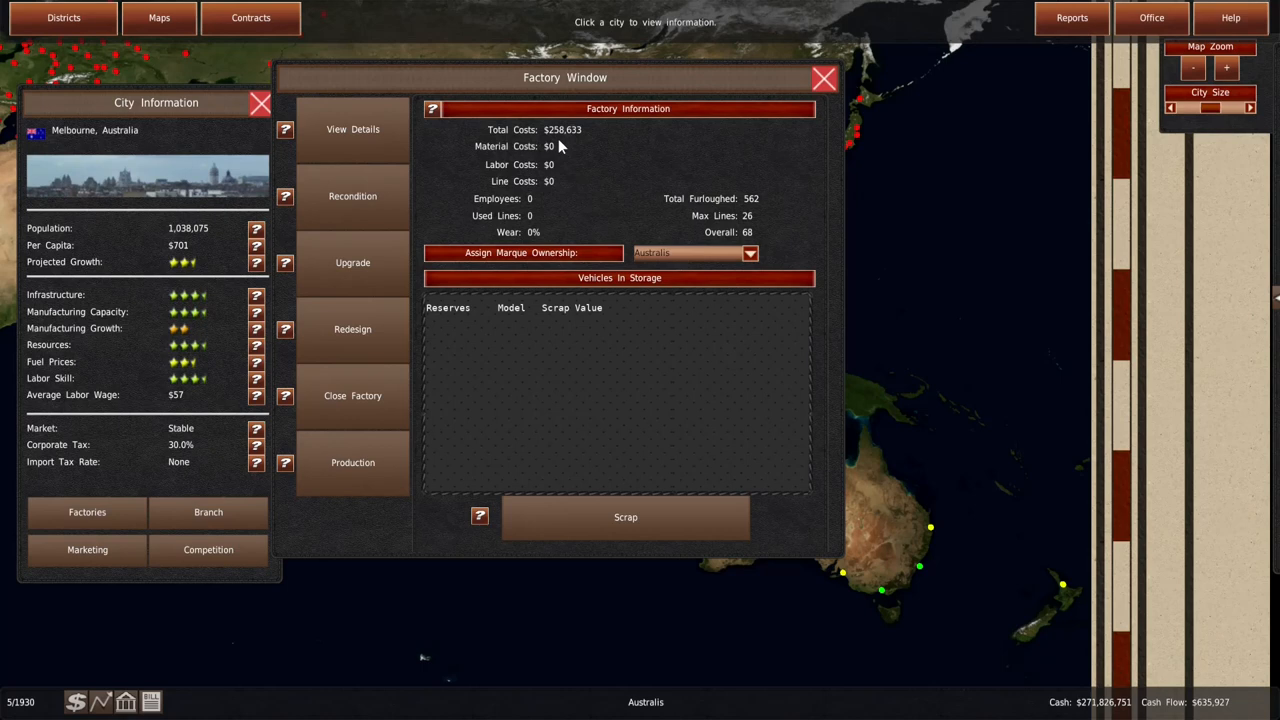
click(823, 80)
click(1151, 17)
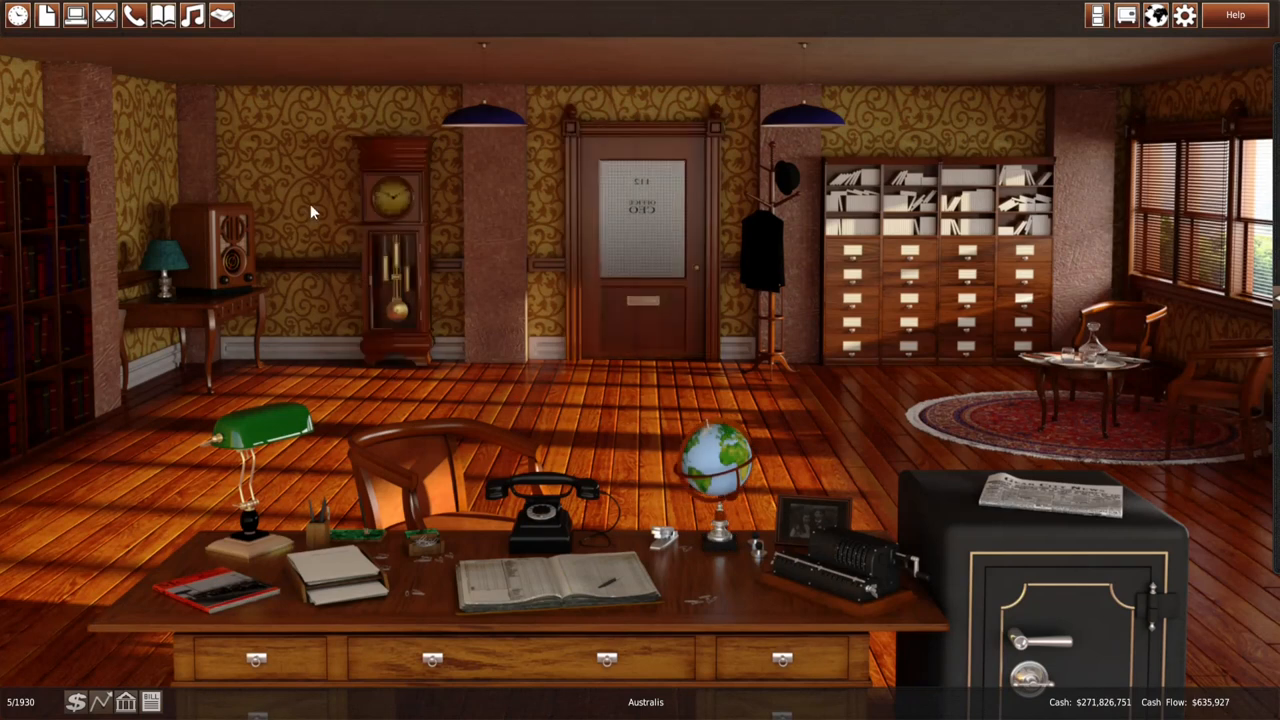
click(76, 18)
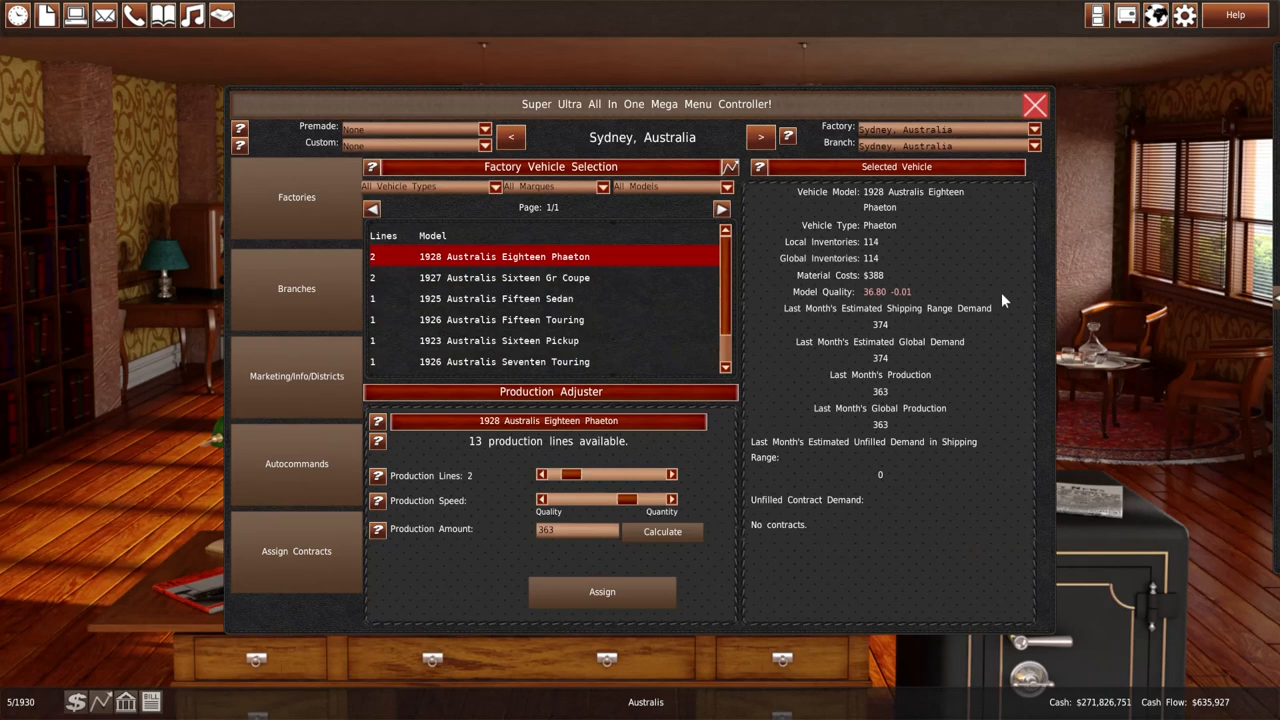
click(1275, 297)
click(1035, 104)
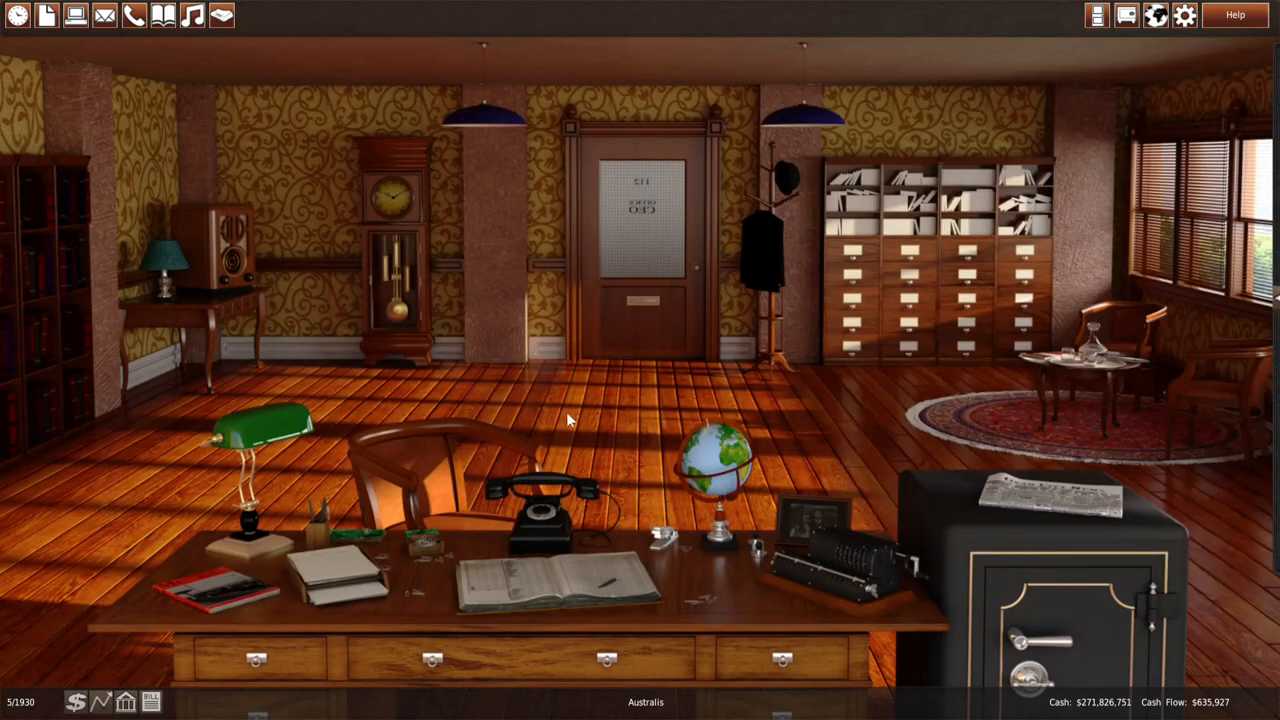
End the turn and confirm so the game advances to June 1930
click(401, 318)
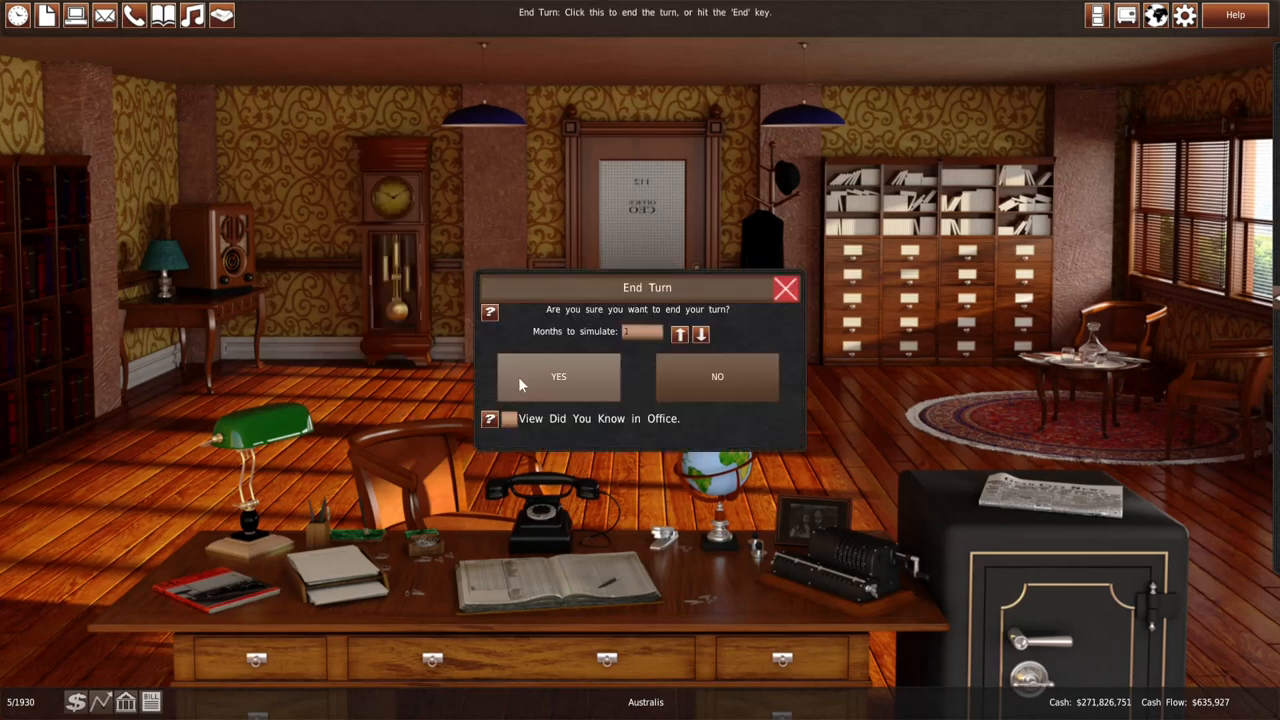
click(519, 385)
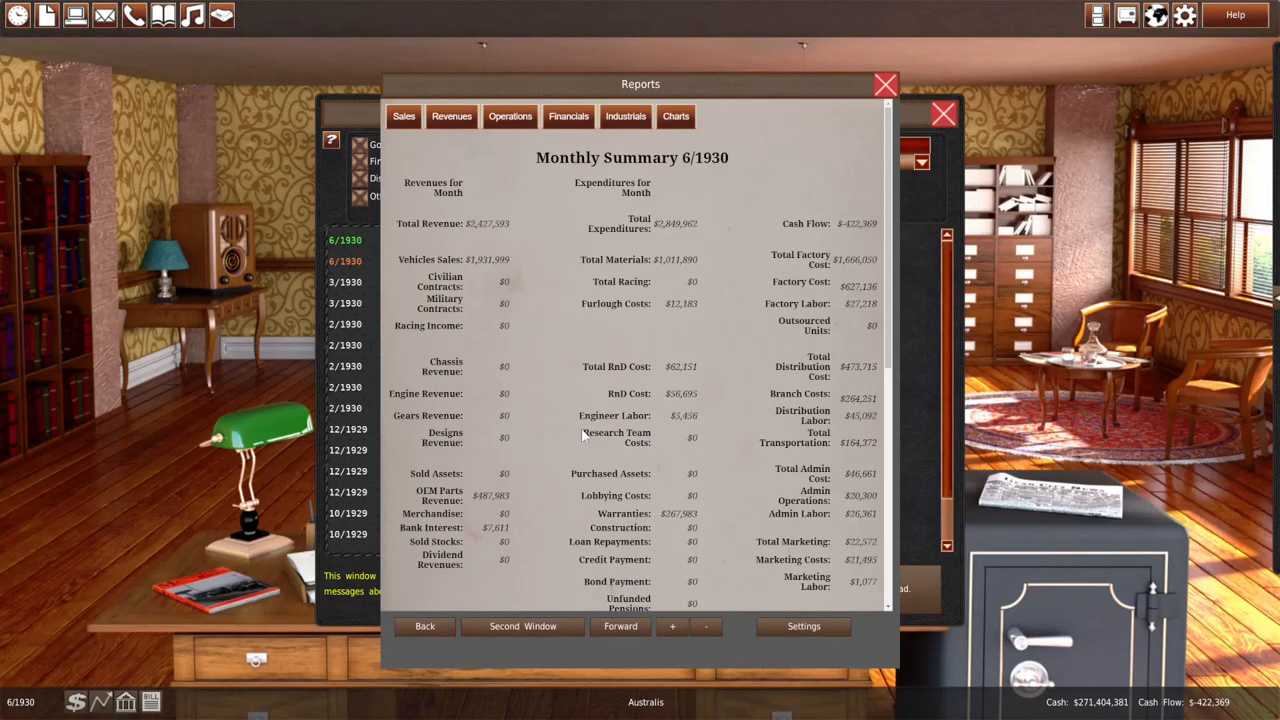
scroll(585, 437, down, 2)
scroll(583, 431, down, 2)
scroll(580, 410, down, 3)
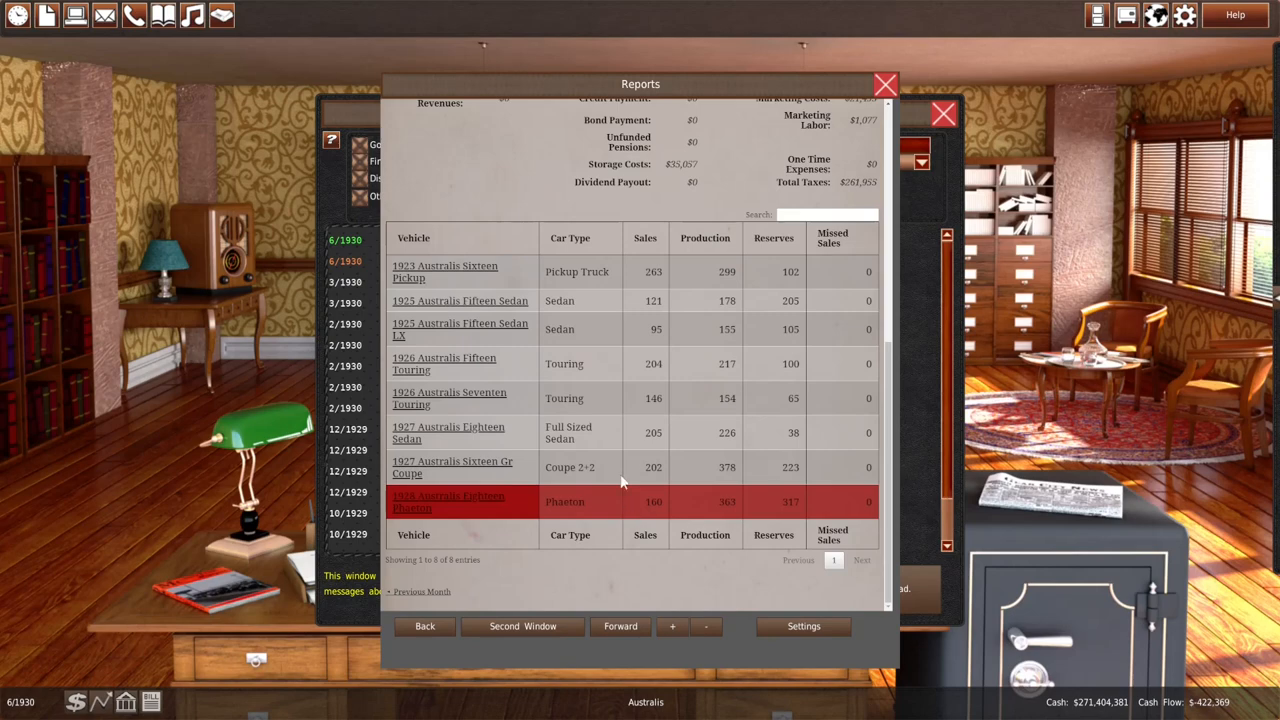
Lower Sixteen Pickup production from 299 to 273 and recheck the sales report
click(75, 16)
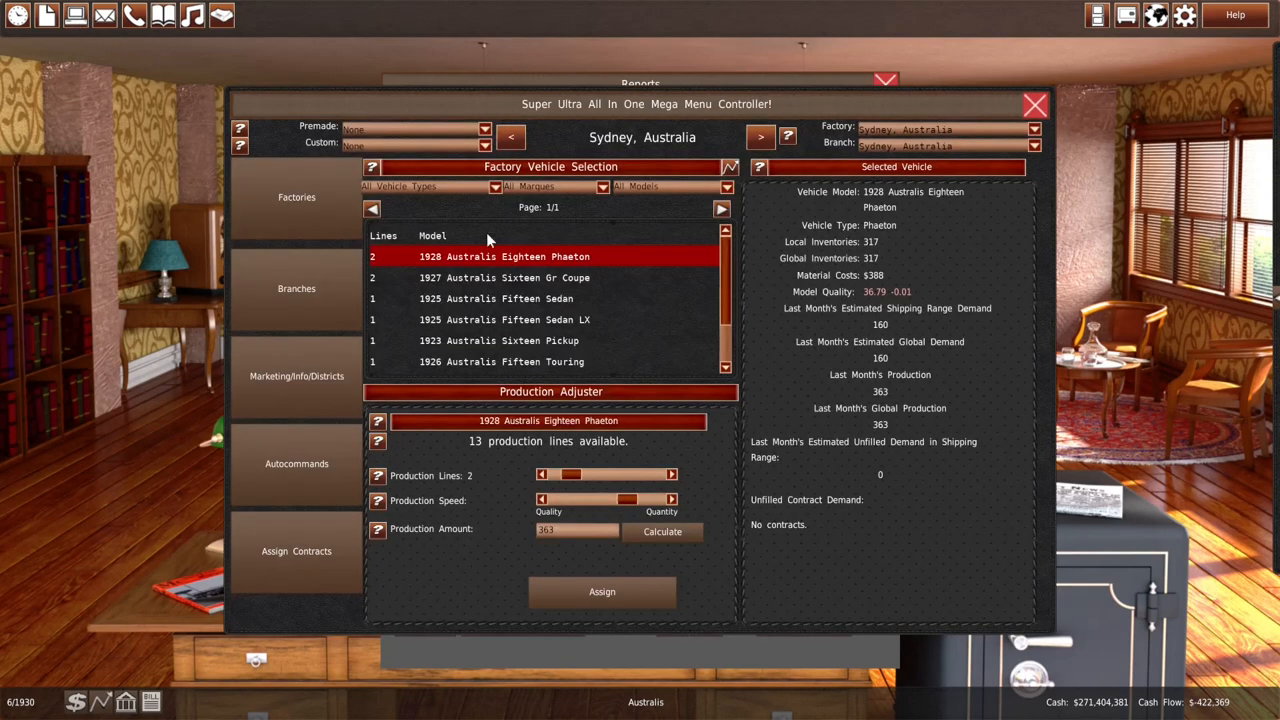
click(591, 336)
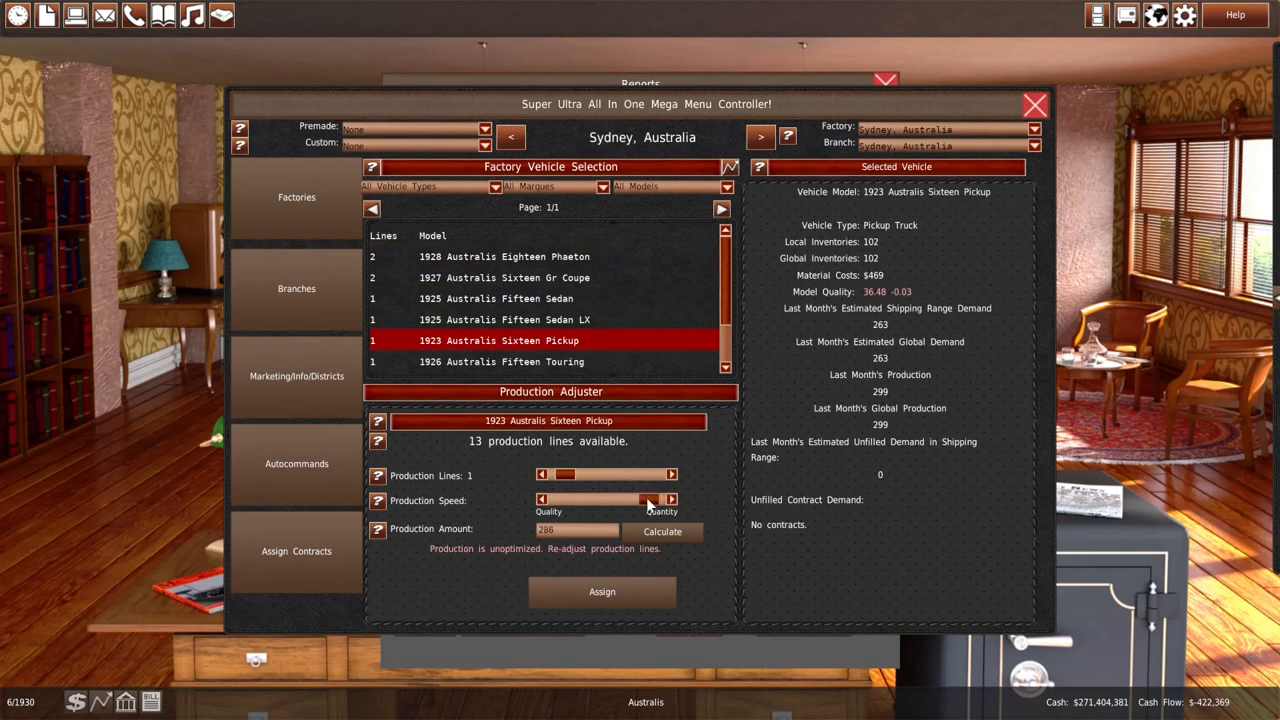
drag(656, 502, 644, 502)
click(637, 582)
click(631, 641)
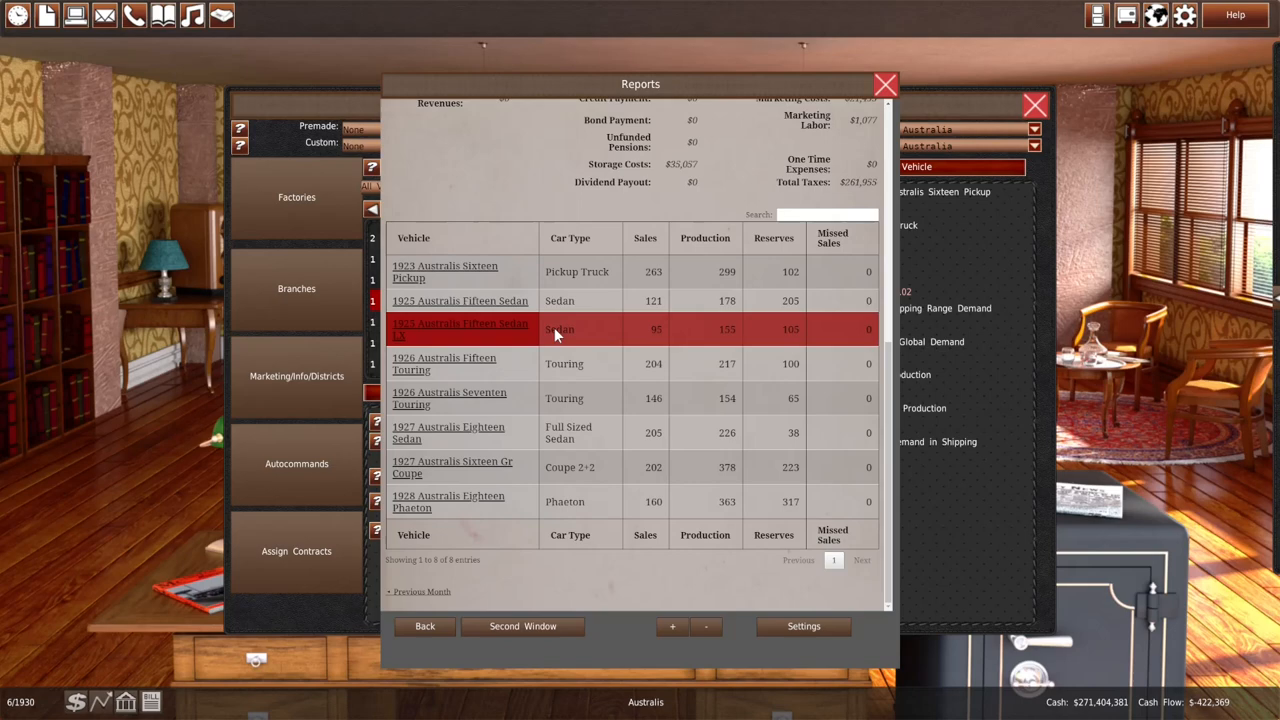
Cut Fifteen Sedan output from 178 to 131 and Sedan LX from 155 to 102
click(322, 604)
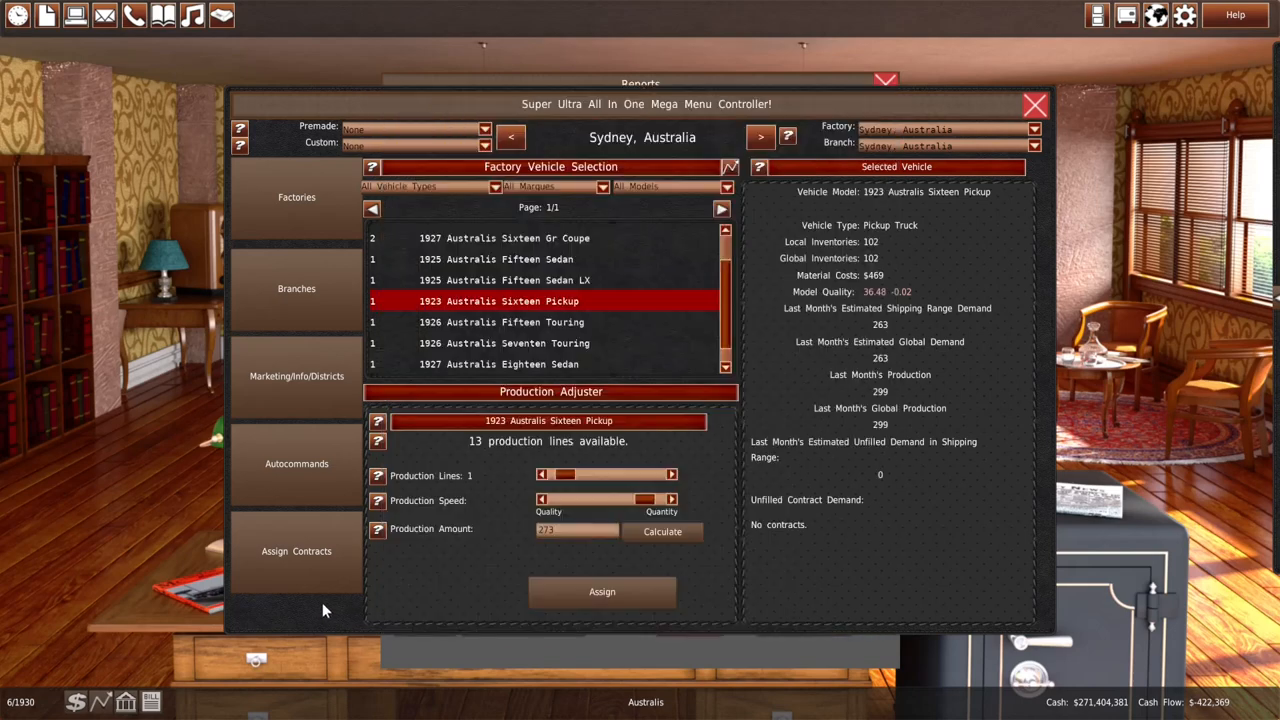
click(598, 280)
click(590, 262)
drag(613, 502, 602, 503)
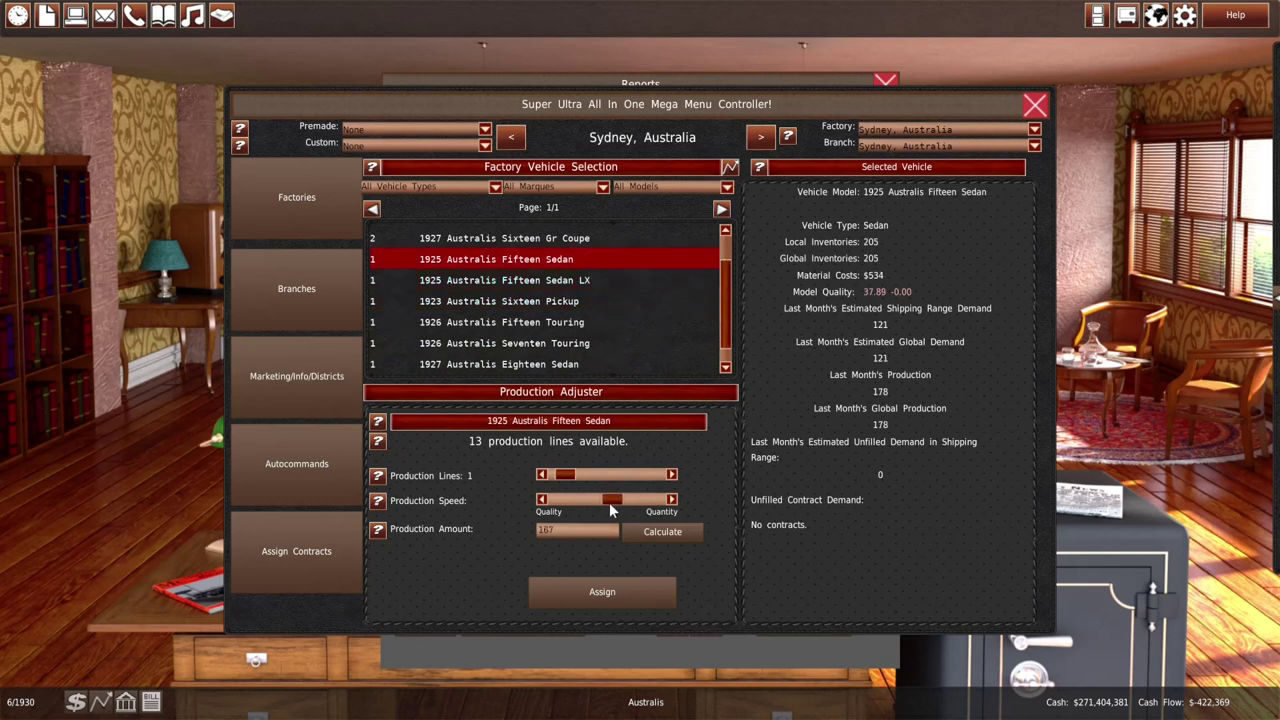
click(602, 591)
click(600, 319)
drag(614, 500, 595, 500)
click(605, 592)
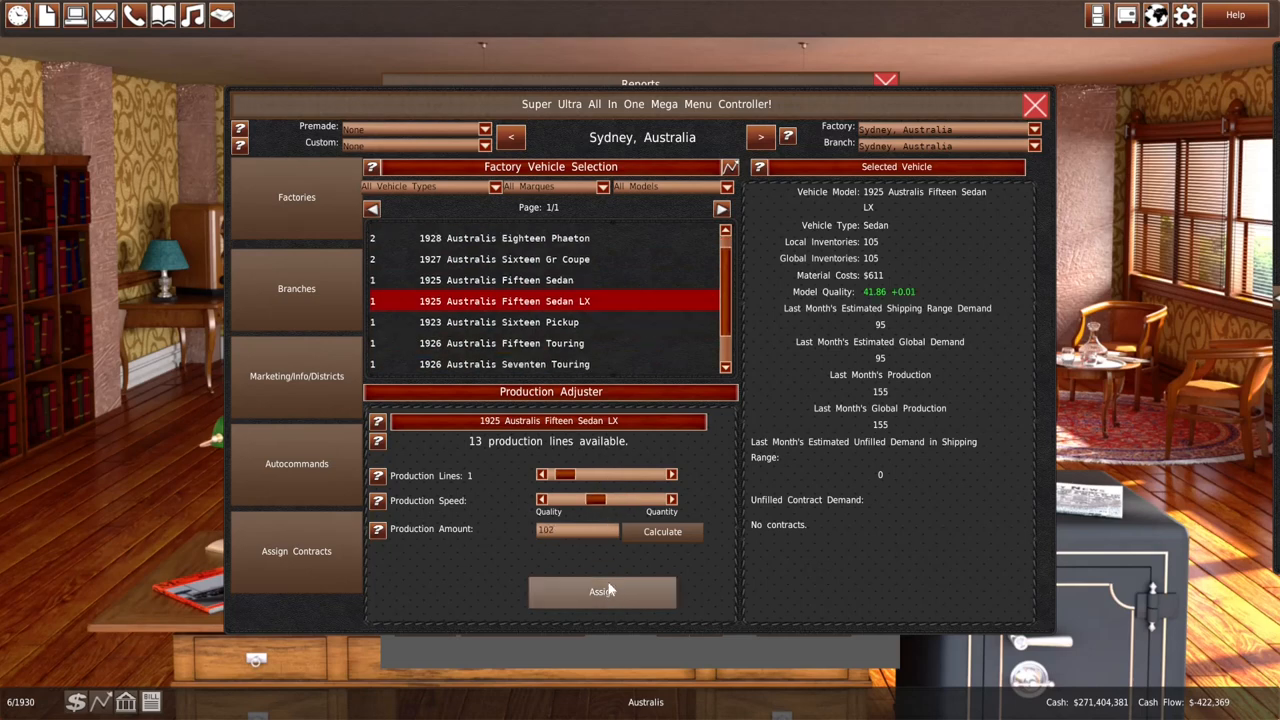
click(514, 643)
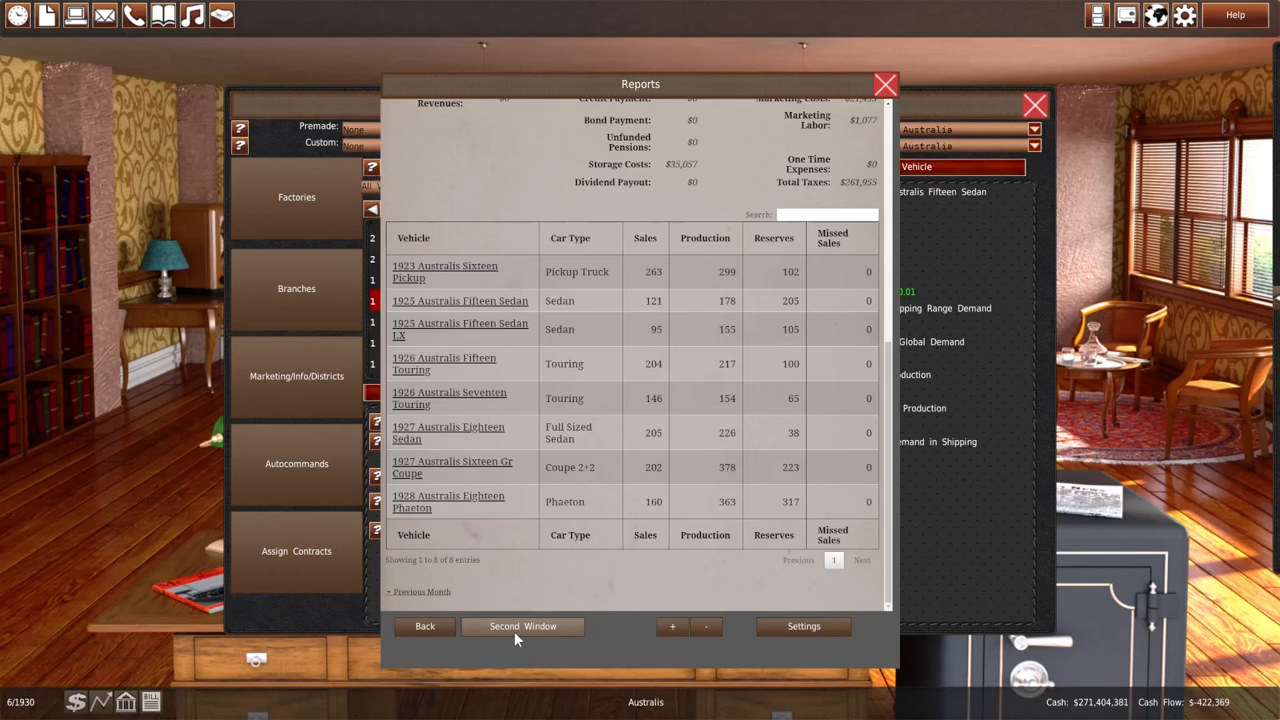
Reduce the Sixteen Gr Coupe to one line, then drop the Phaeton to one line and slow it further
click(340, 614)
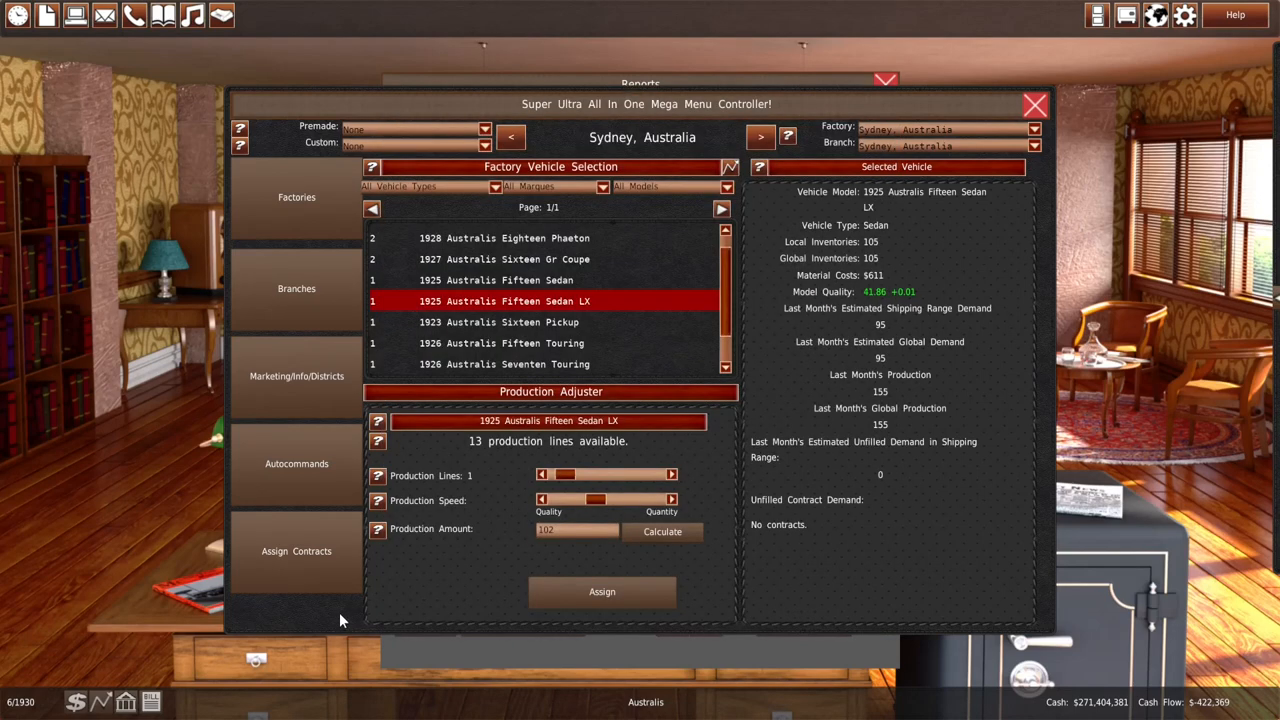
click(568, 262)
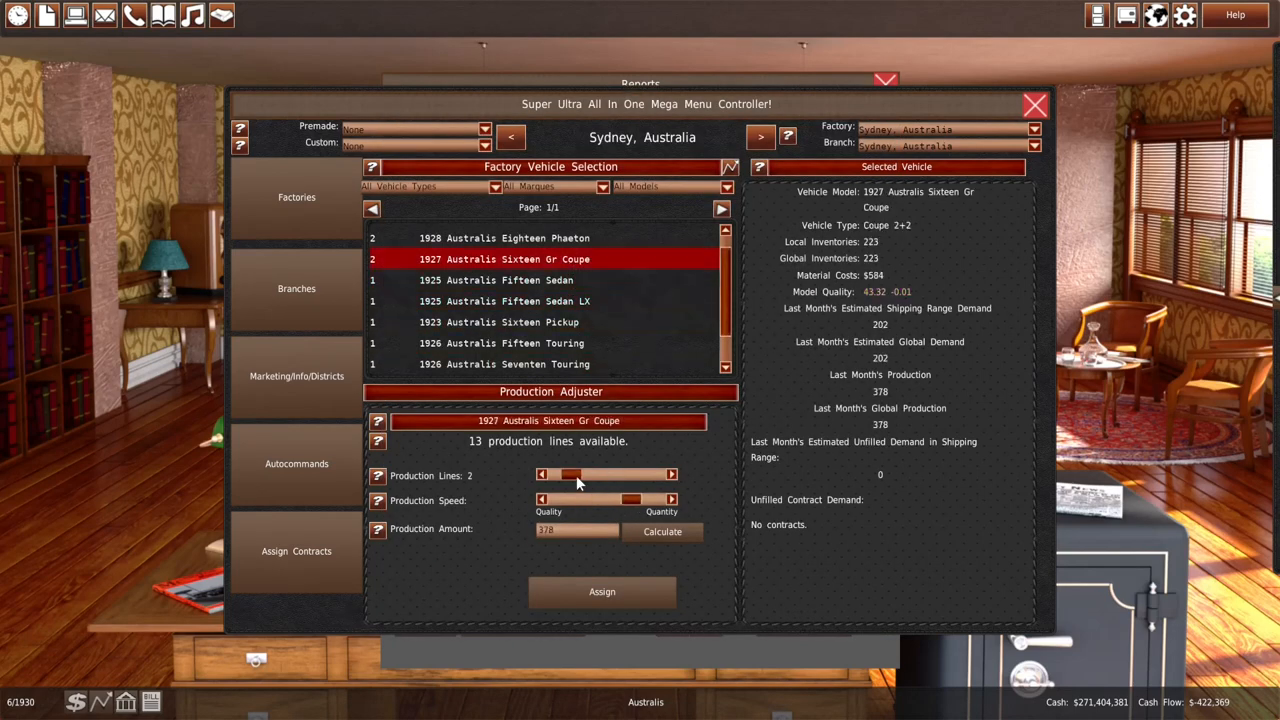
click(574, 476)
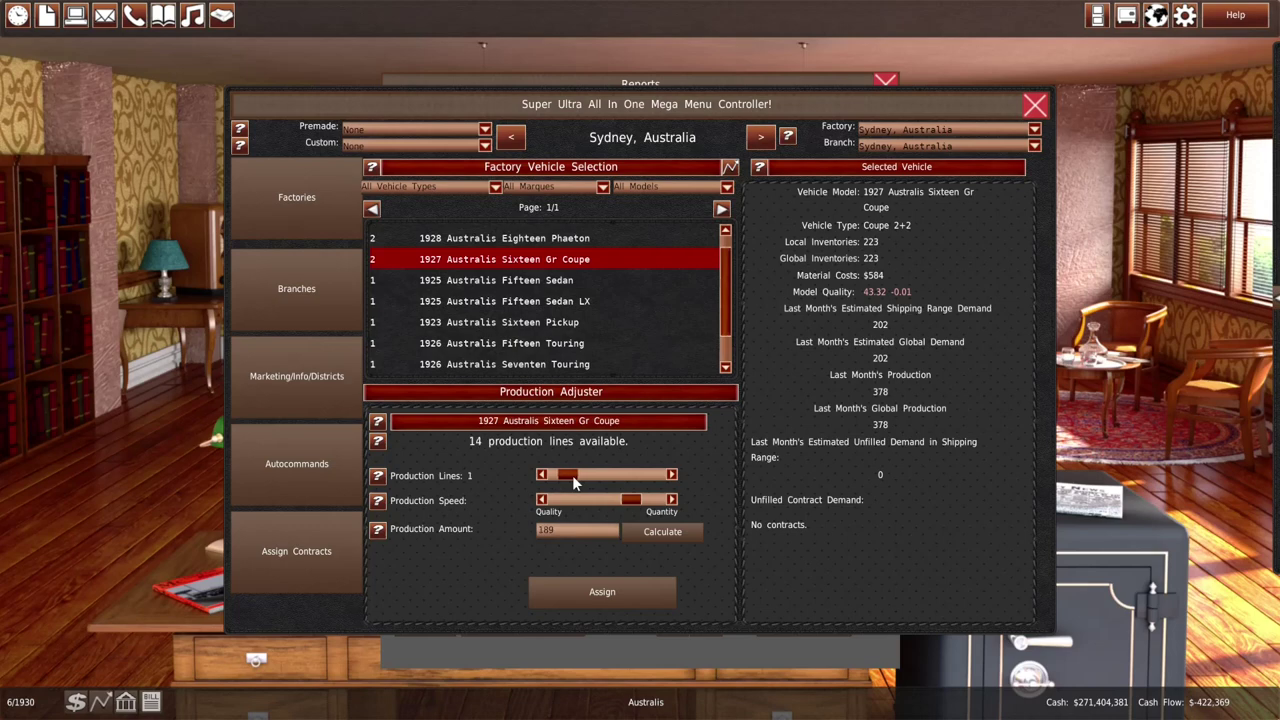
click(625, 590)
click(623, 649)
click(416, 624)
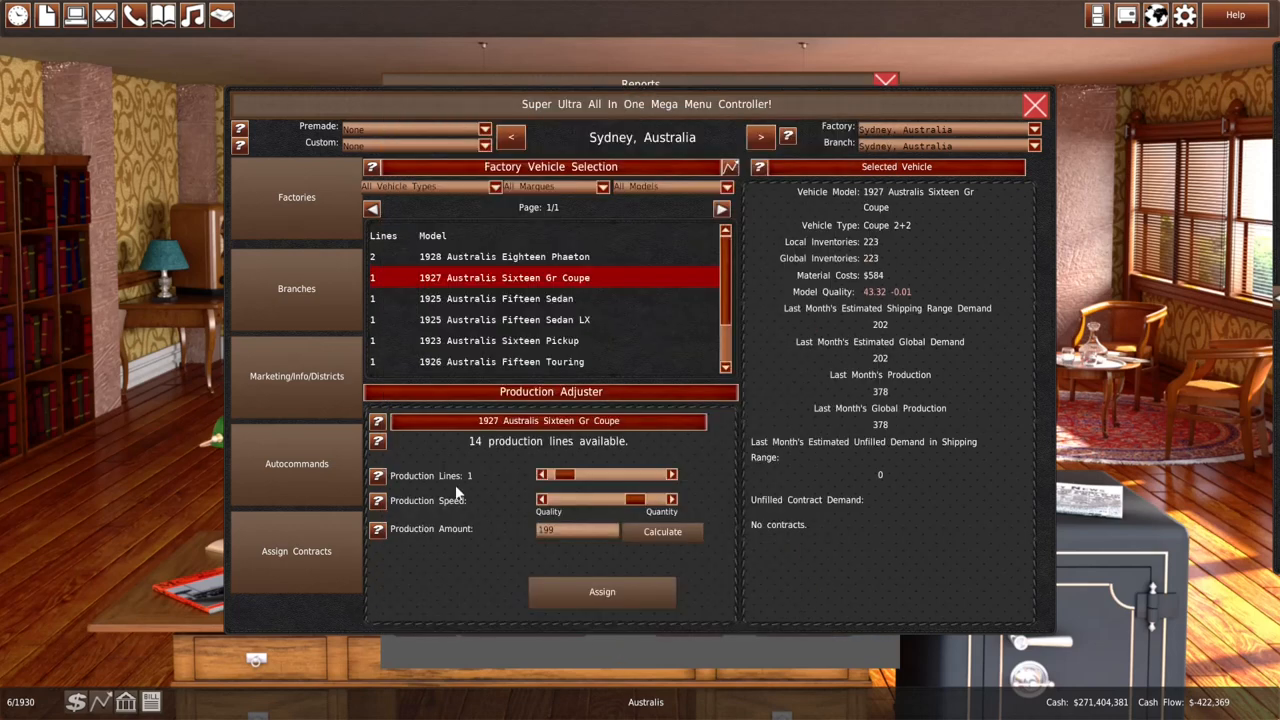
click(572, 474)
drag(624, 505, 616, 502)
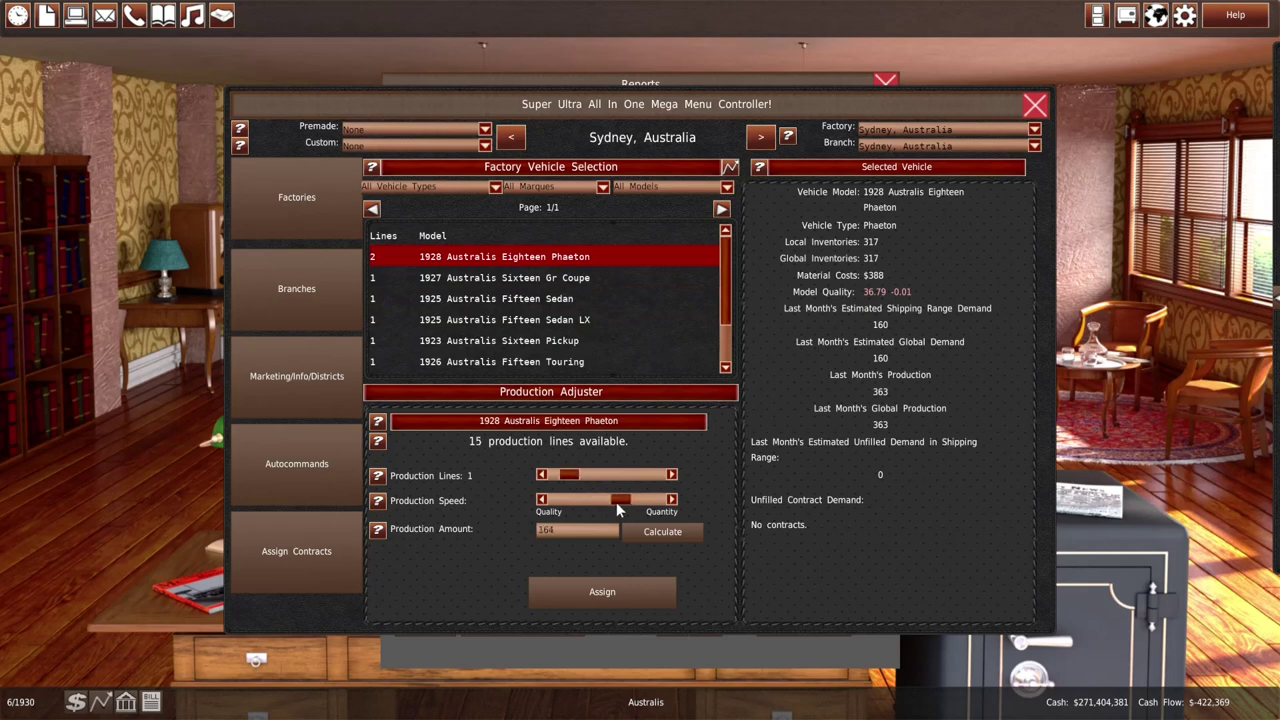
Commit the Phaeton plan, review Sydney branch prices and competition for the Phaeton and Eight Compact, then move to Perth
click(602, 591)
click(339, 299)
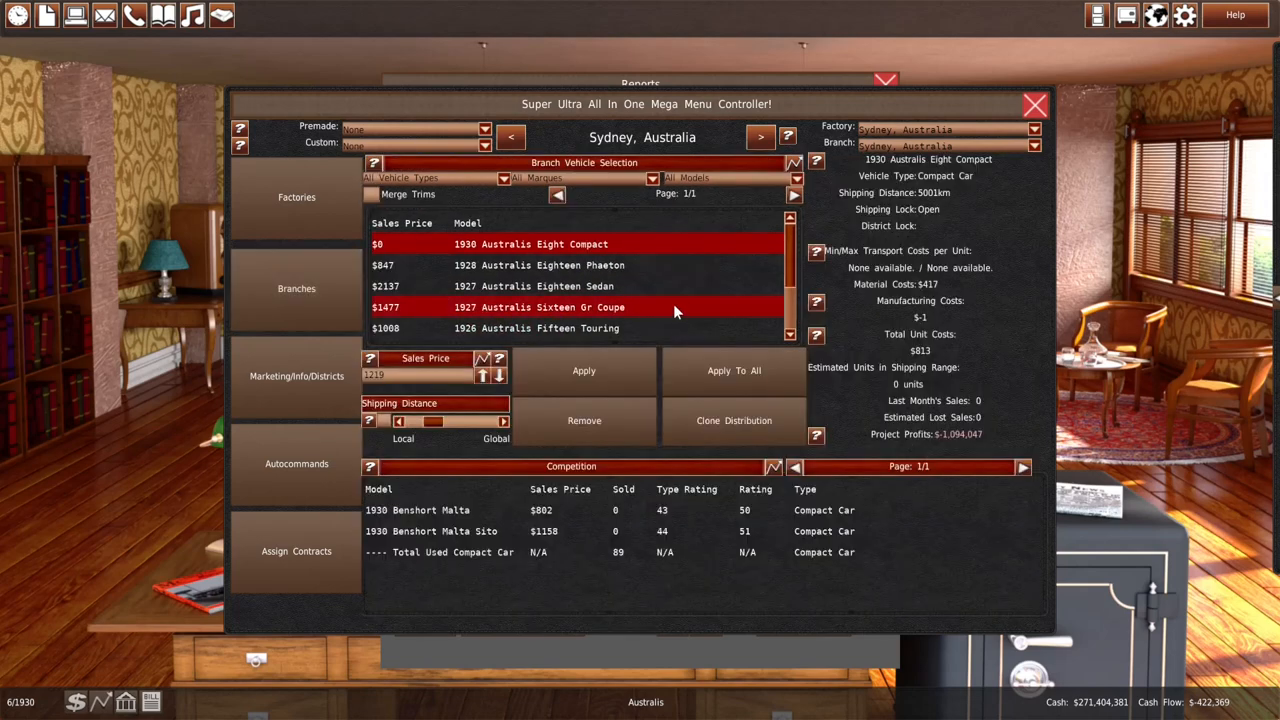
click(672, 265)
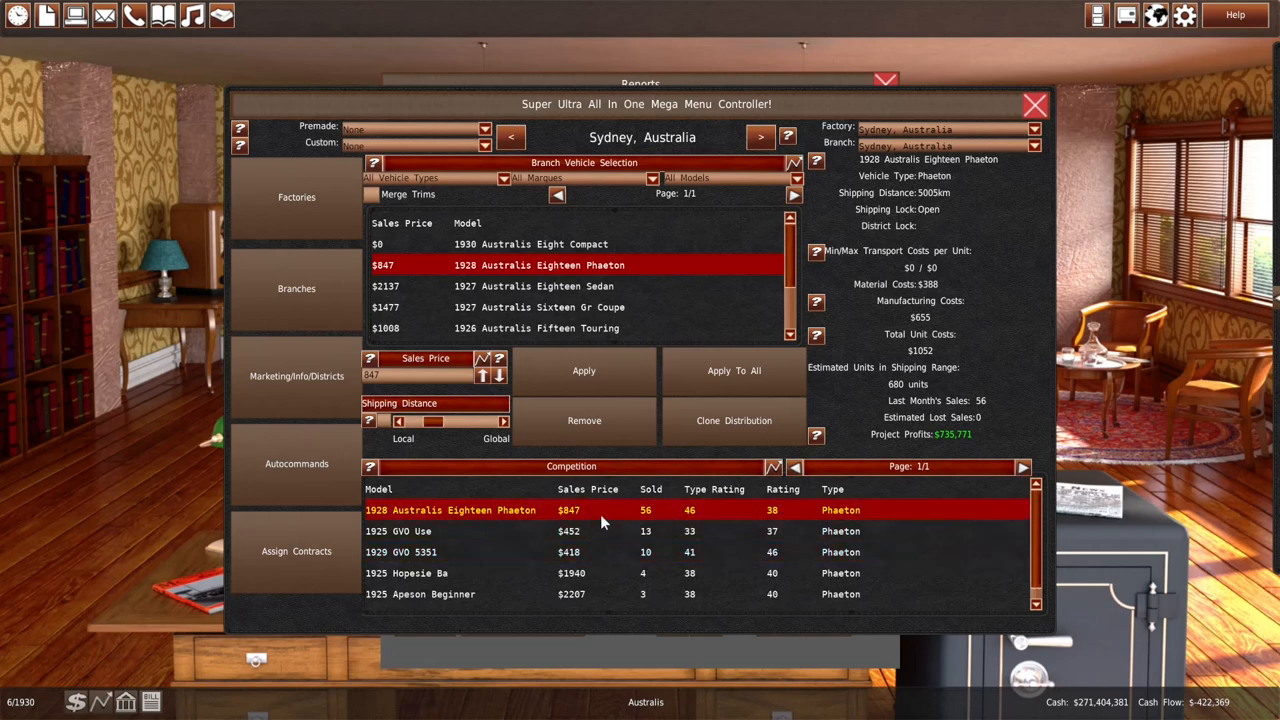
click(357, 305)
click(506, 267)
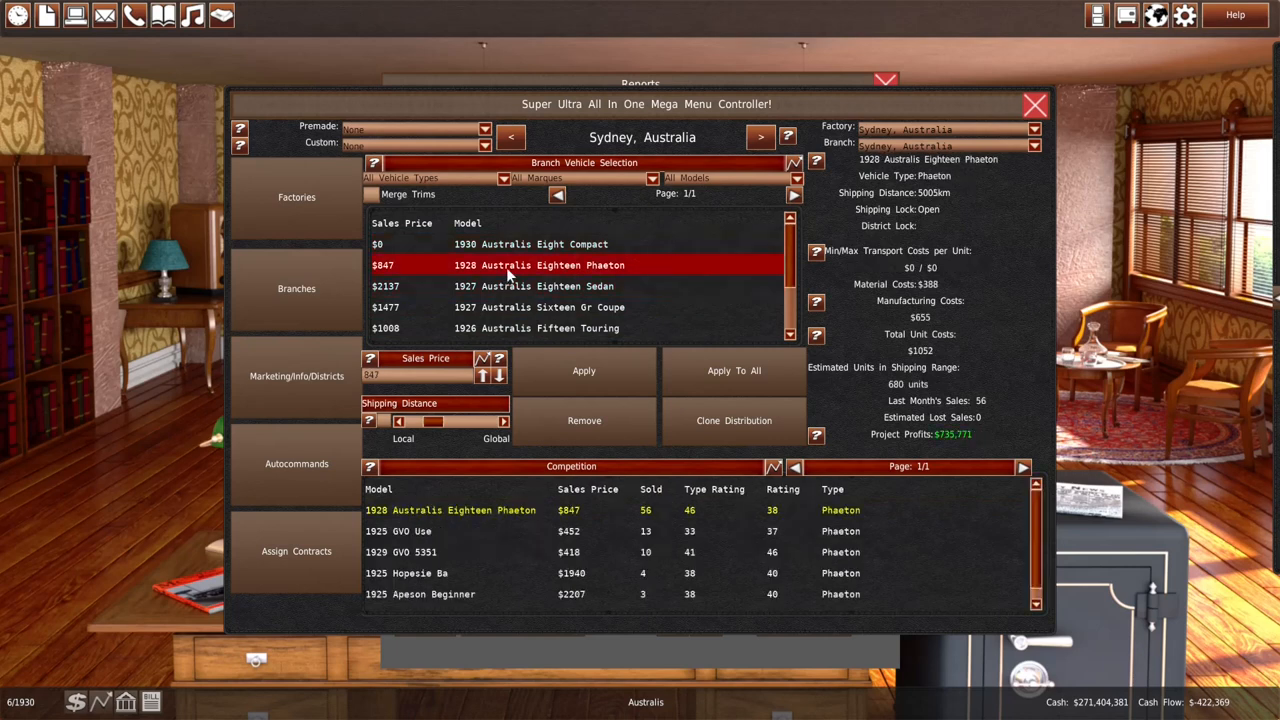
click(518, 138)
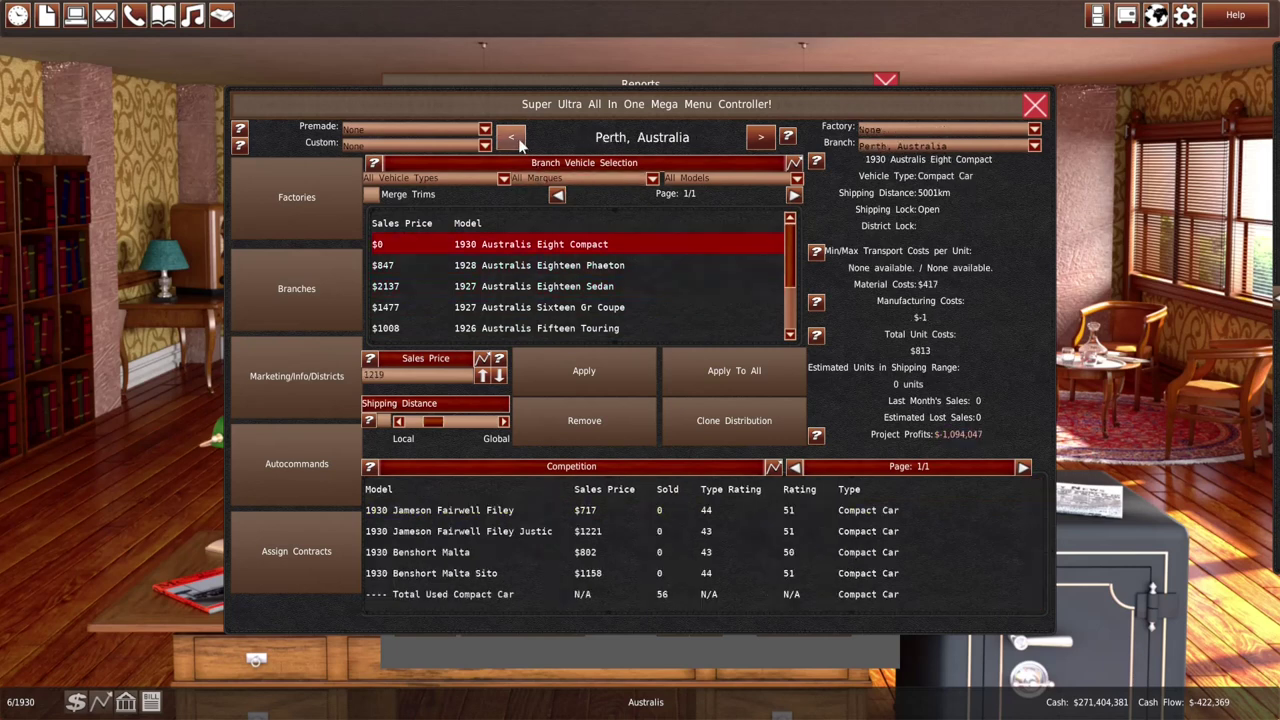
Step on to the Melbourne branch and view the Eight Compact and Eighteen Phaeton competition
click(758, 145)
click(755, 146)
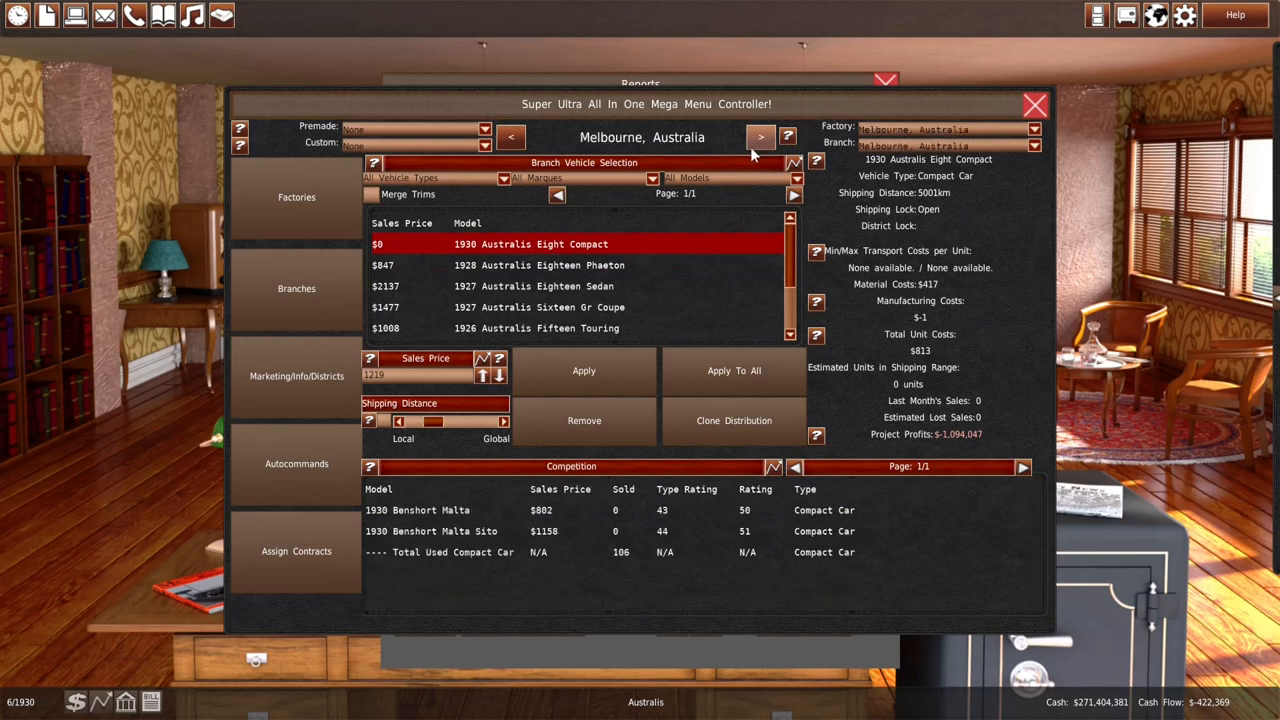
click(623, 264)
click(619, 266)
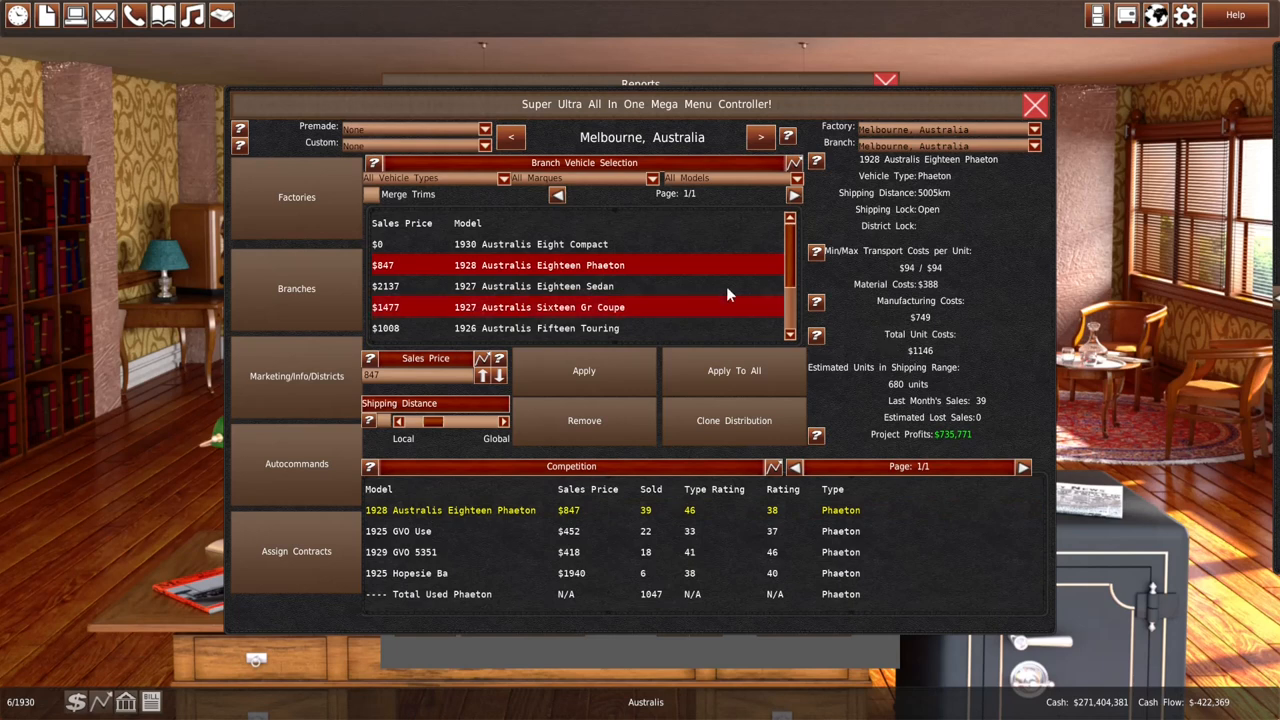
Review Eighteen Sedan and Gr Coupe competition and set the Gr Coupe's Melbourne price to $1327
click(661, 286)
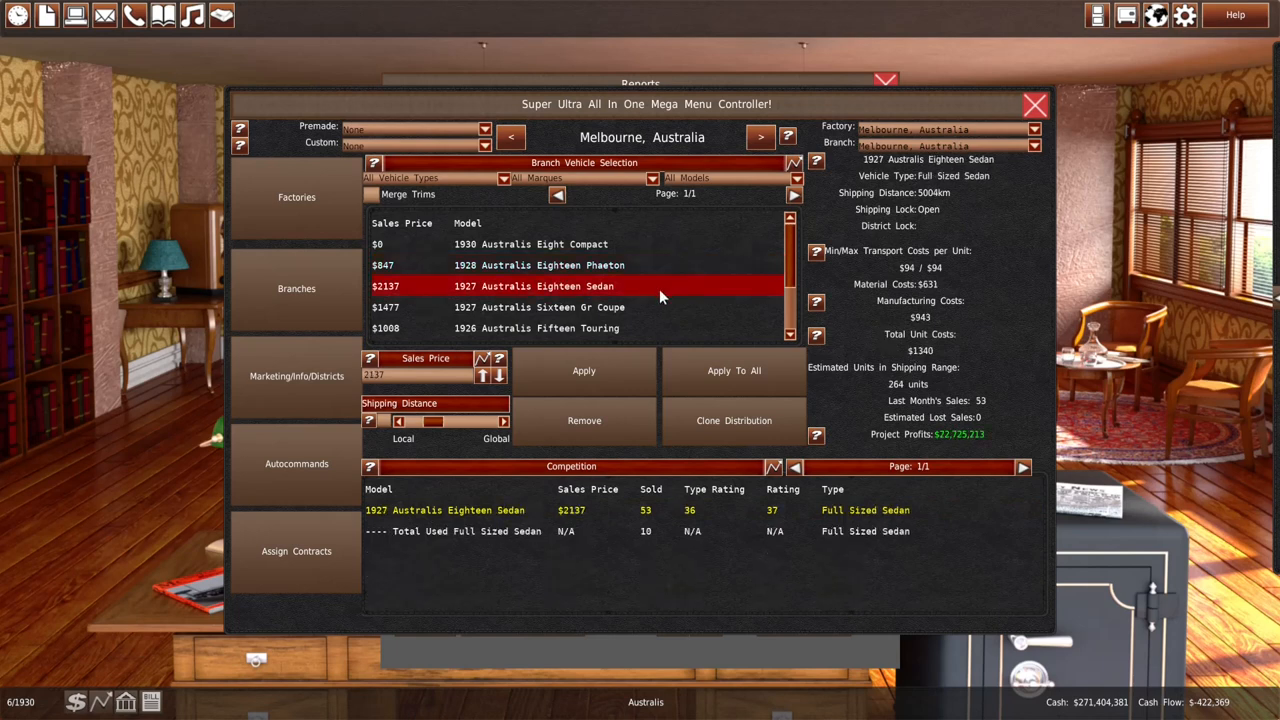
click(656, 307)
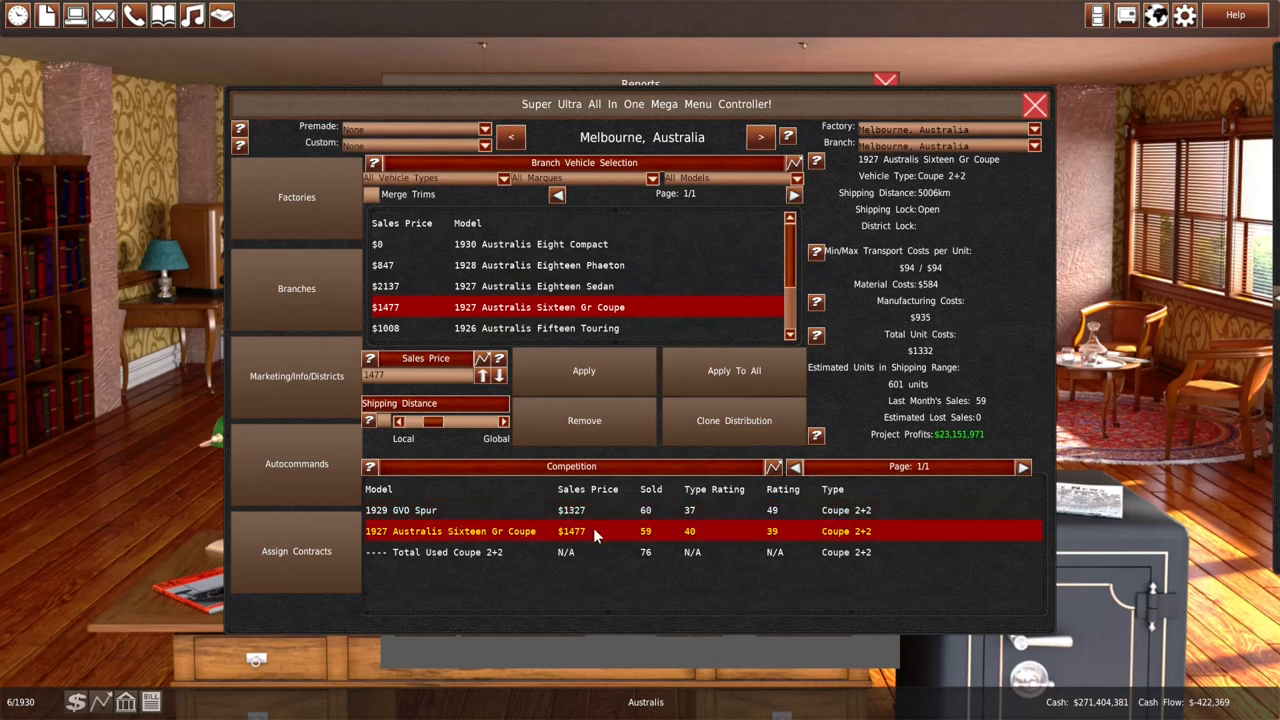
click(483, 377)
click(499, 377)
text(1327)
click(699, 373)
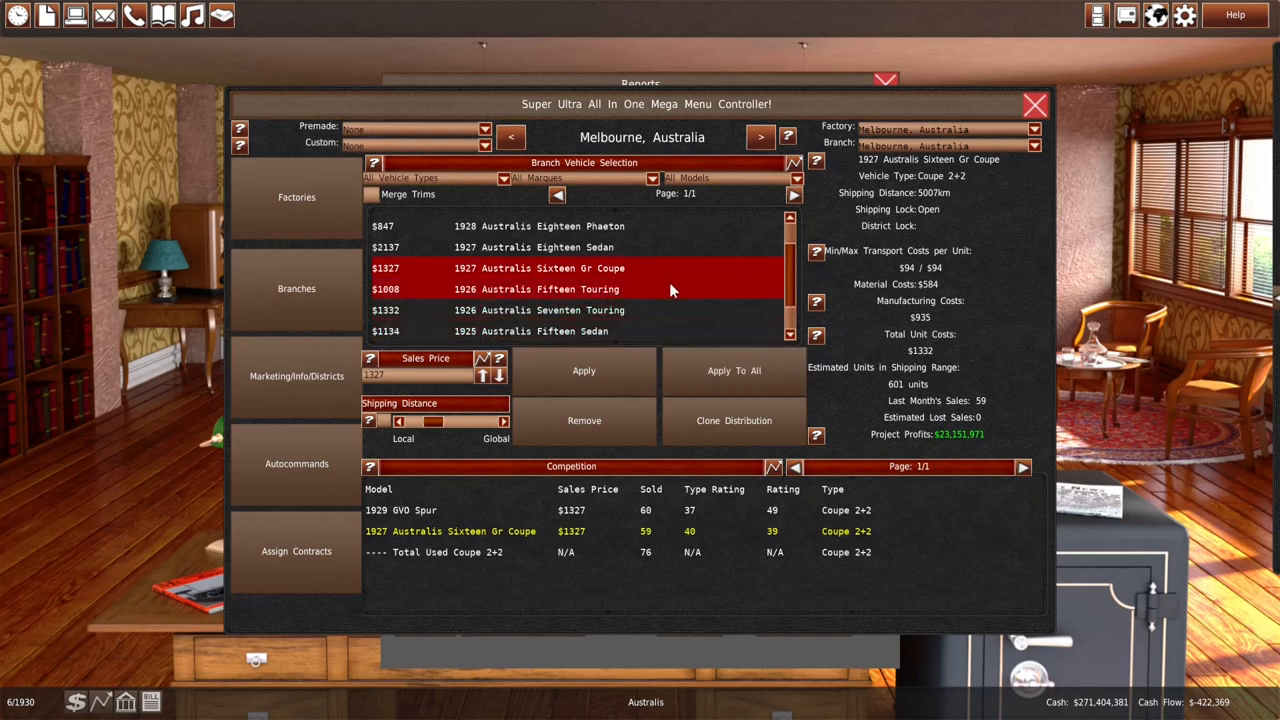
Compare the Fifteen and Seventen Tourings, Fifteen Sedan and Sedan LX against their competitors
click(669, 289)
click(669, 310)
click(657, 309)
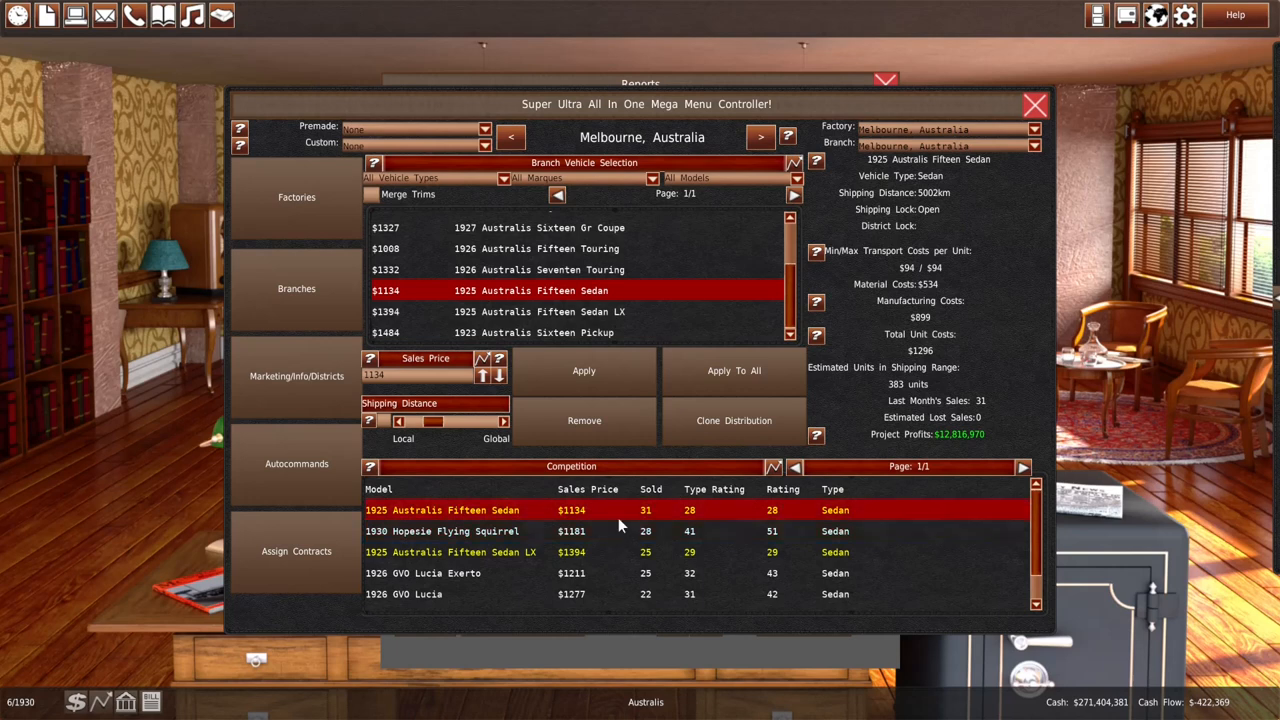
click(603, 311)
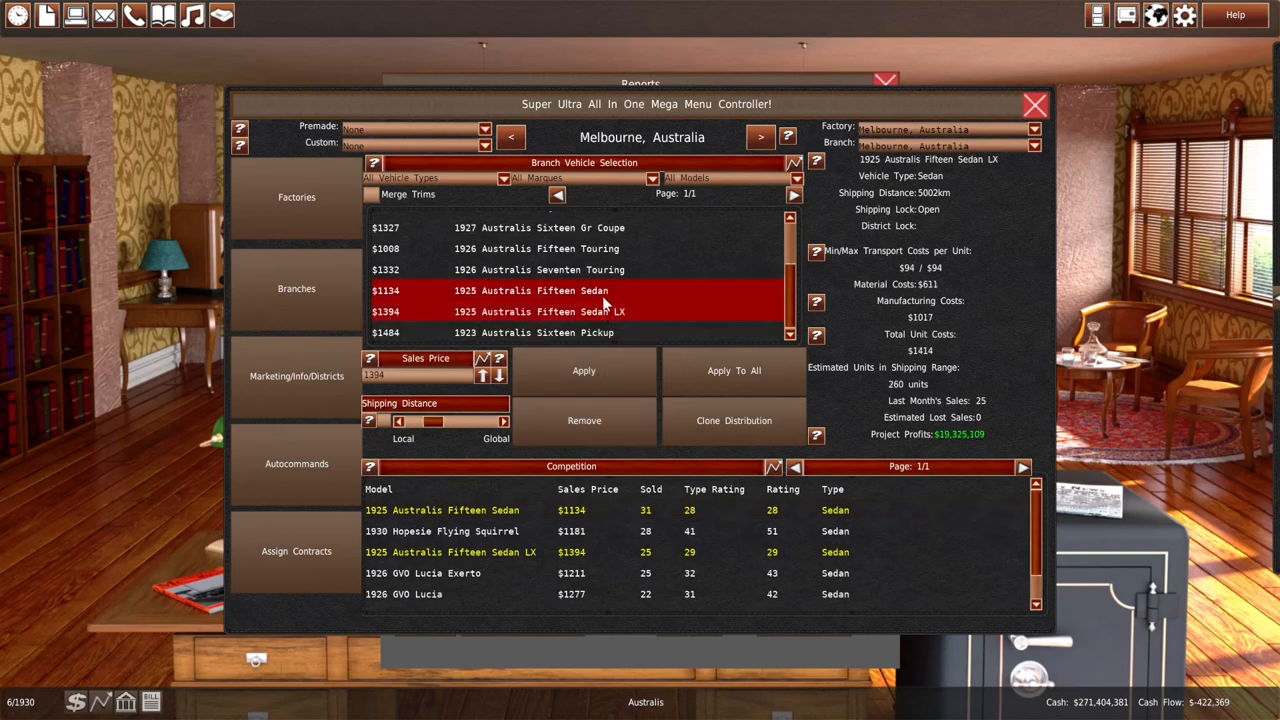
click(603, 298)
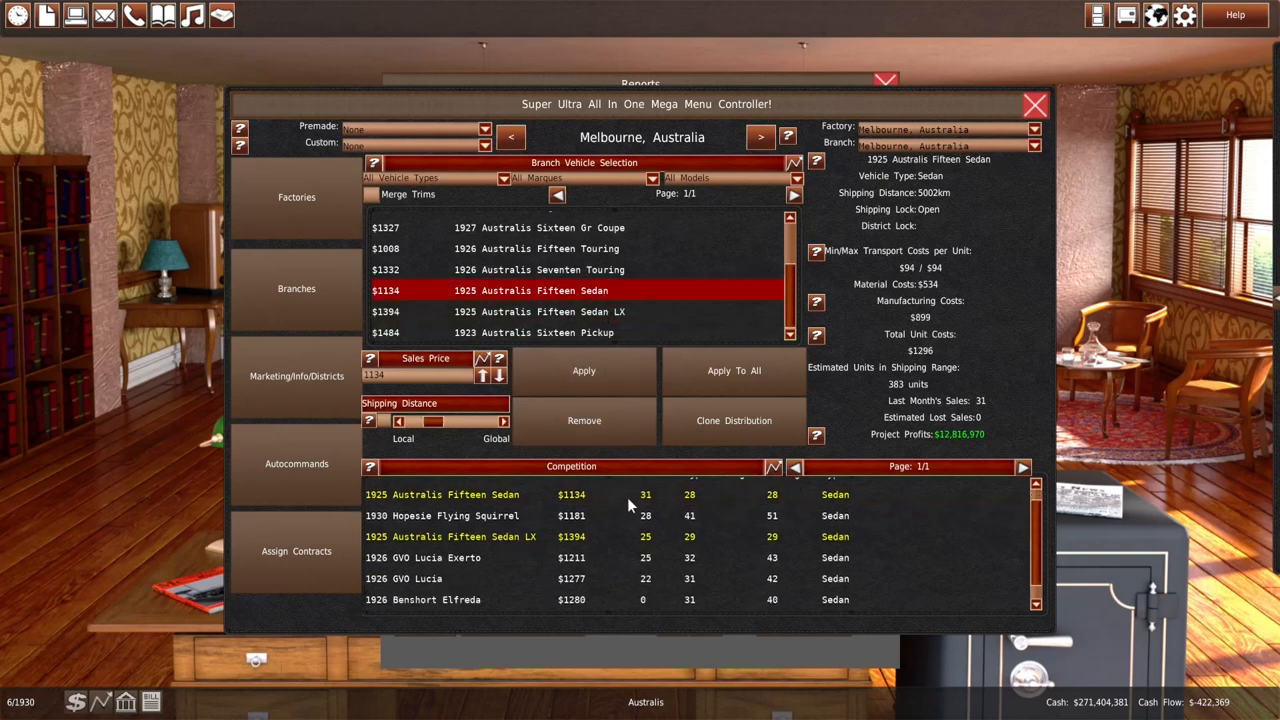
scroll(629, 502, down, 2)
scroll(634, 513, up, 2)
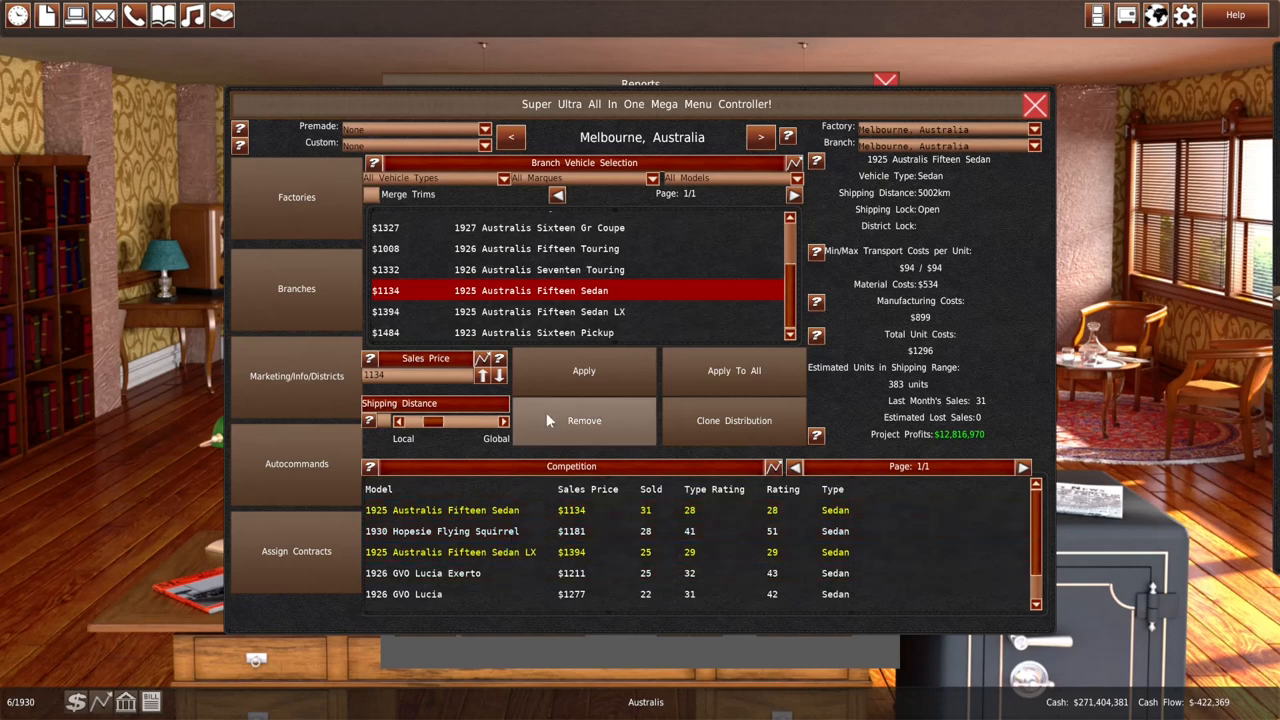
click(537, 311)
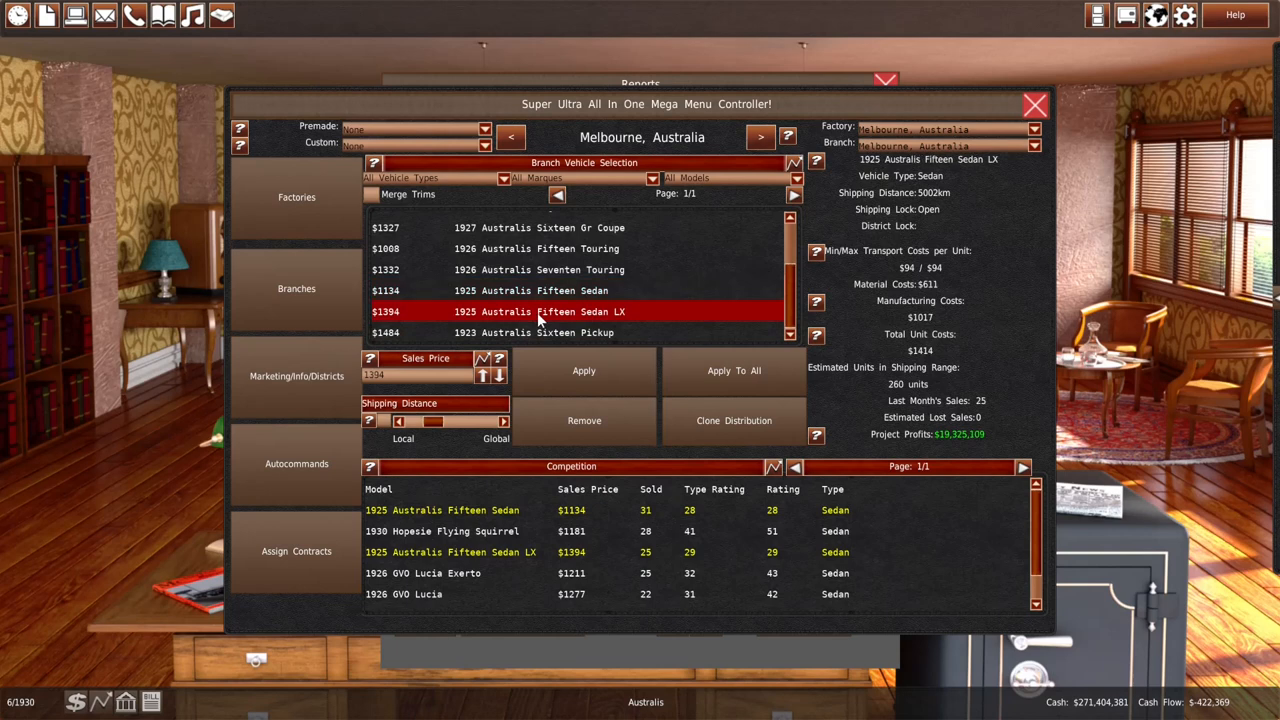
click(534, 291)
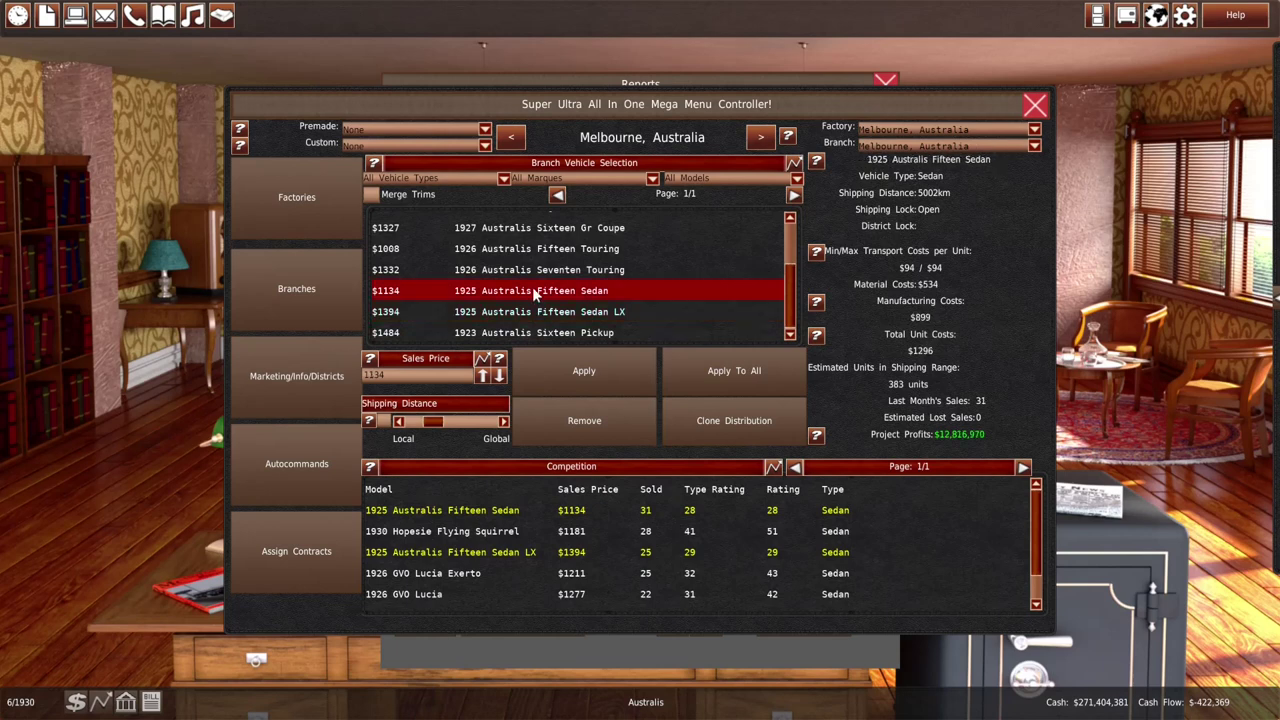
Lower Melbourne prices to $1034 for the Fifteen Sedan and $1244 for the Sedan LX
click(500, 376)
click(714, 377)
click(612, 331)
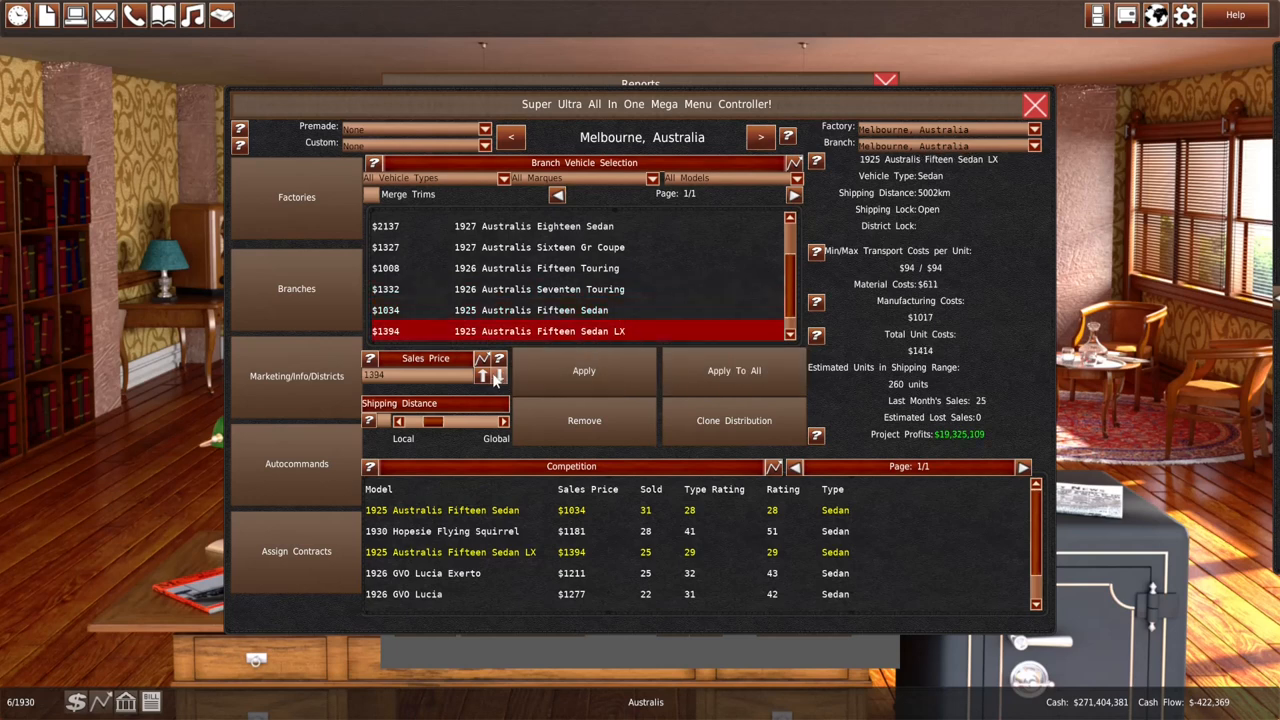
click(499, 376)
click(499, 376)
click(499, 376)
click(734, 371)
click(585, 311)
scroll(585, 311, down, 1)
click(585, 331)
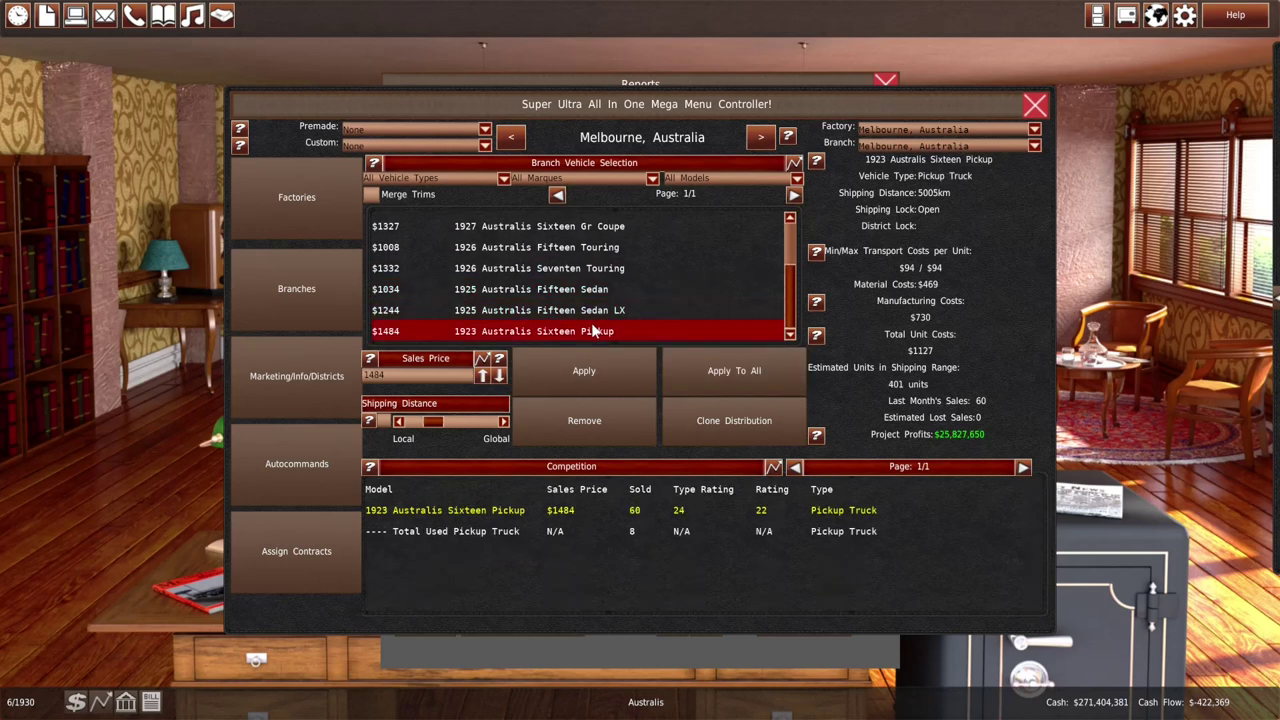
scroll(792, 282, up, 4)
Inspect the Benshort Malta Sito rival and price the Eight Compact at $969 in Melbourne
click(690, 244)
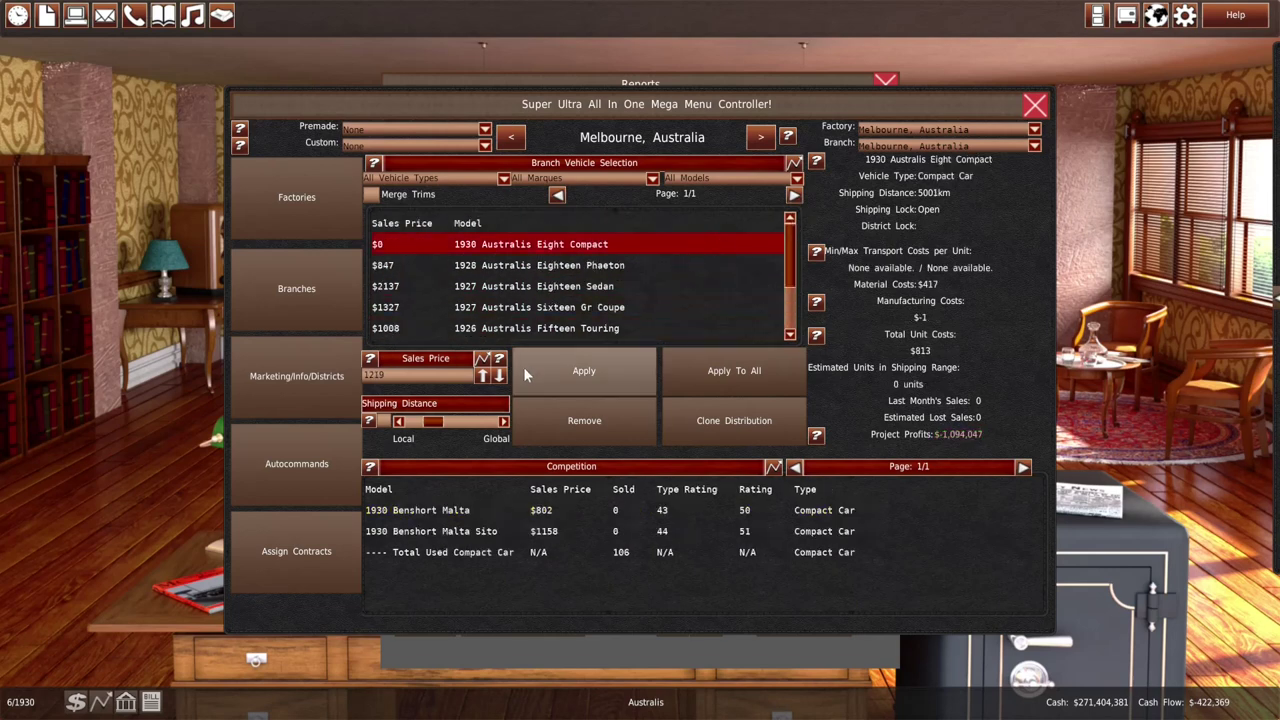
click(536, 528)
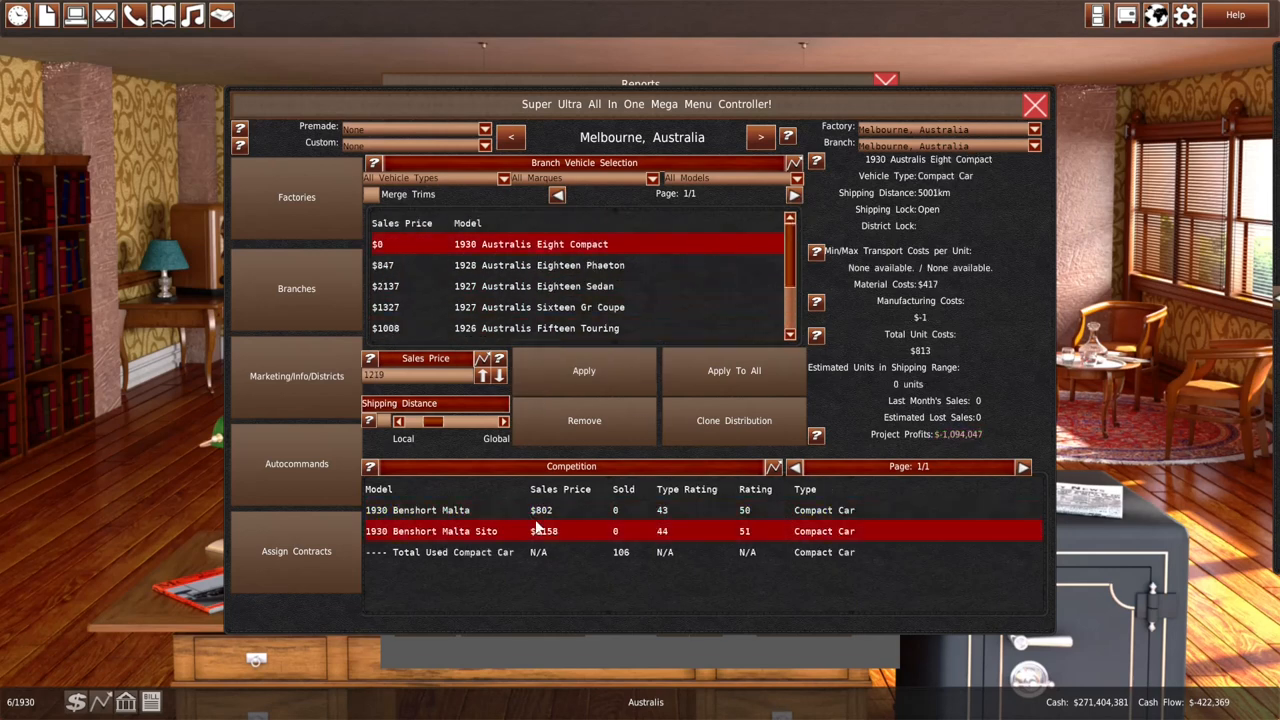
click(499, 376)
click(586, 377)
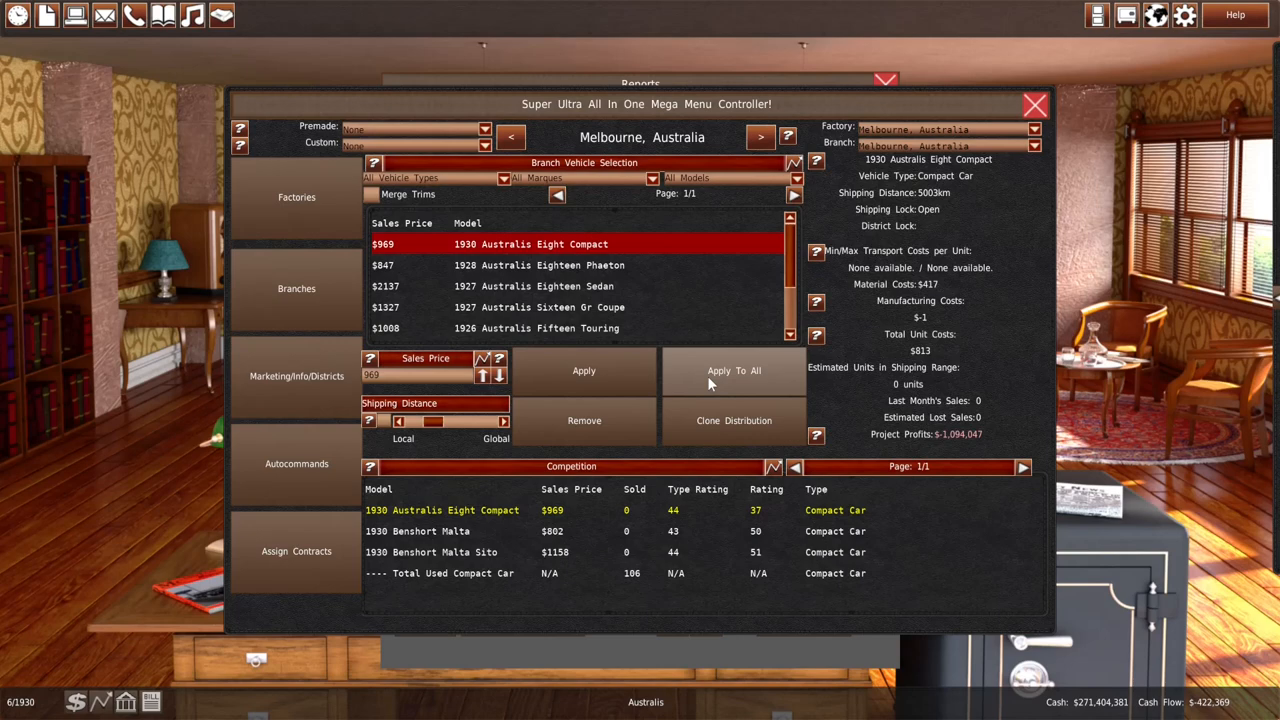
Review the Eight Compact's buyer rating breakdown, then switch to the factory production view
click(488, 358)
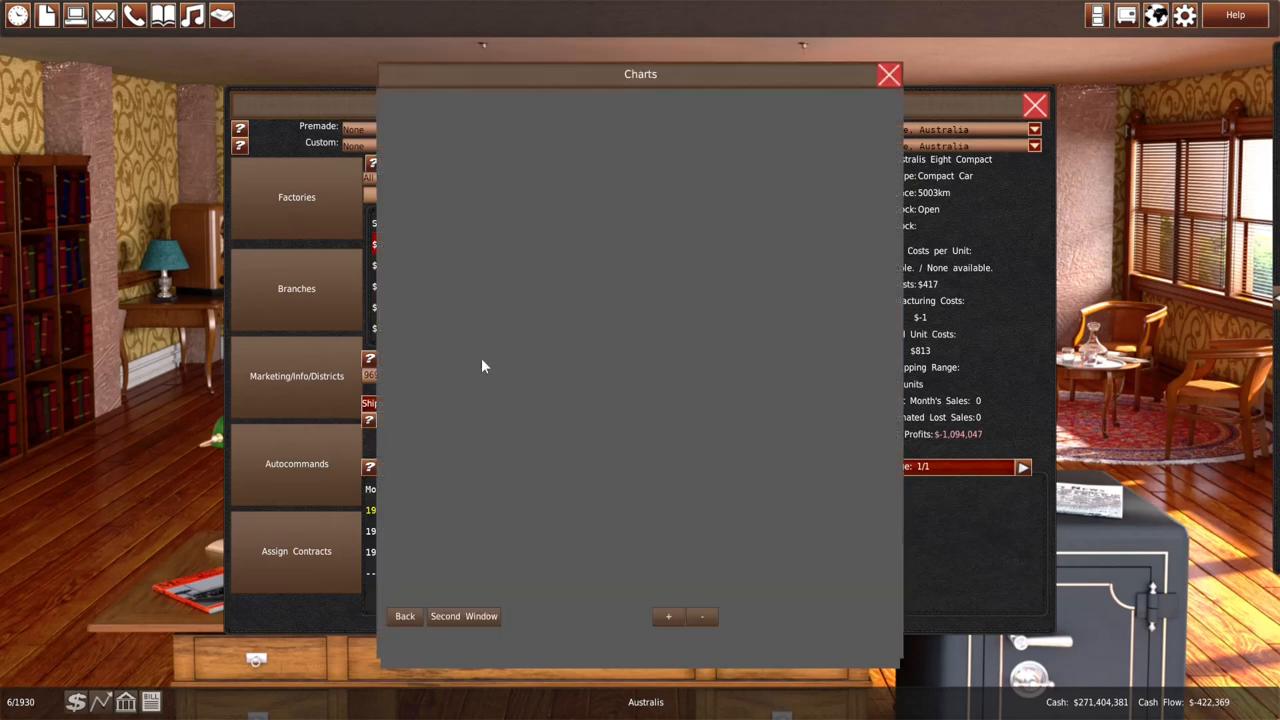
scroll(794, 468, down, 3)
scroll(802, 479, down, 3)
scroll(803, 481, down, 5)
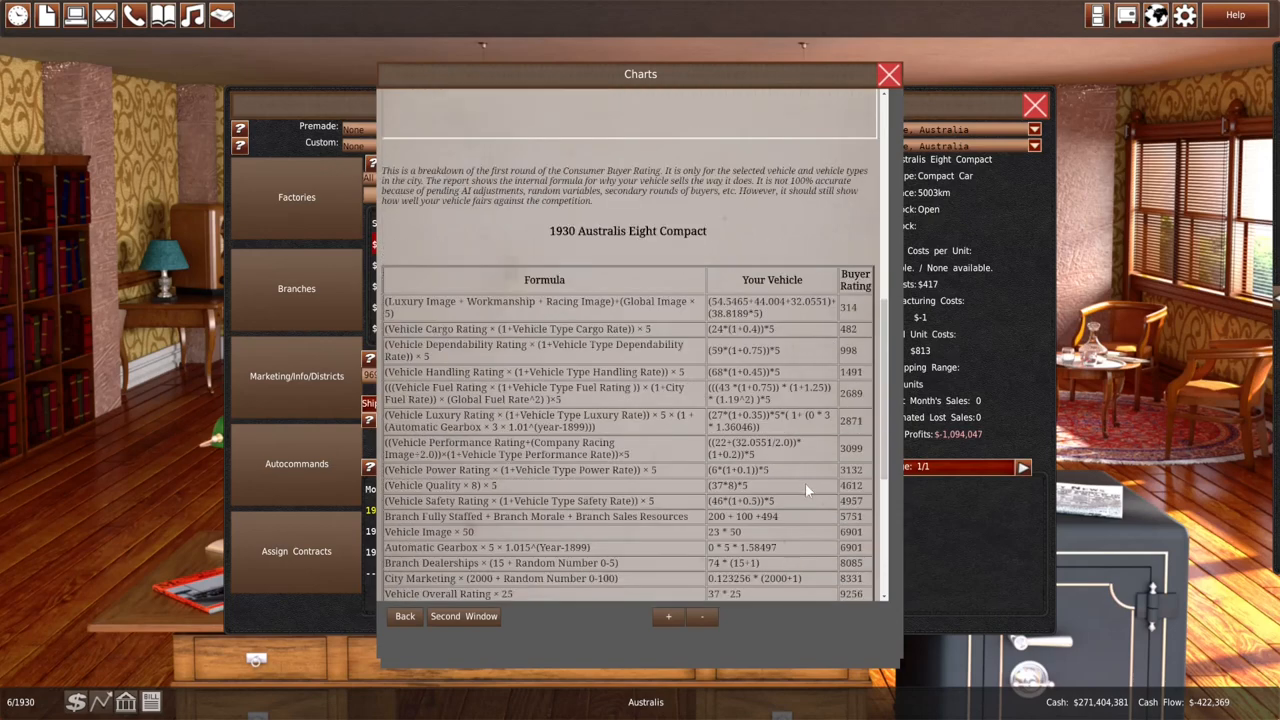
scroll(805, 483, down, 5)
scroll(806, 485, down, 3)
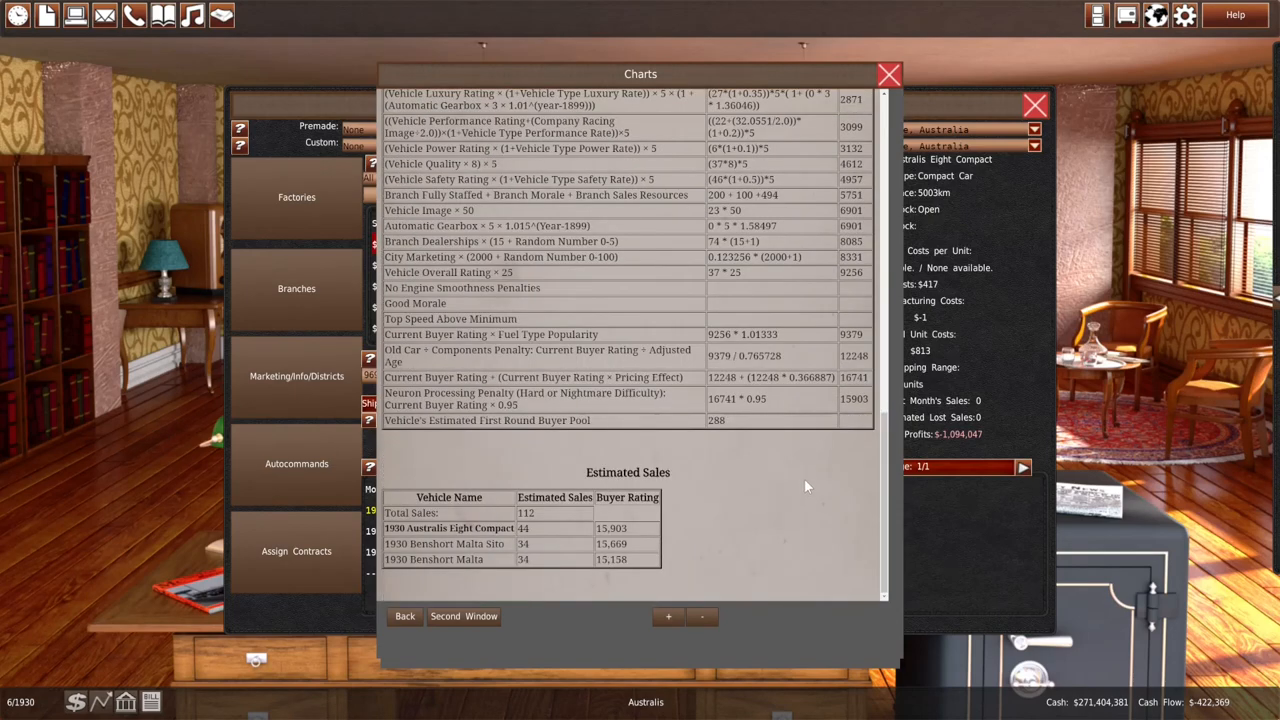
click(886, 76)
click(263, 236)
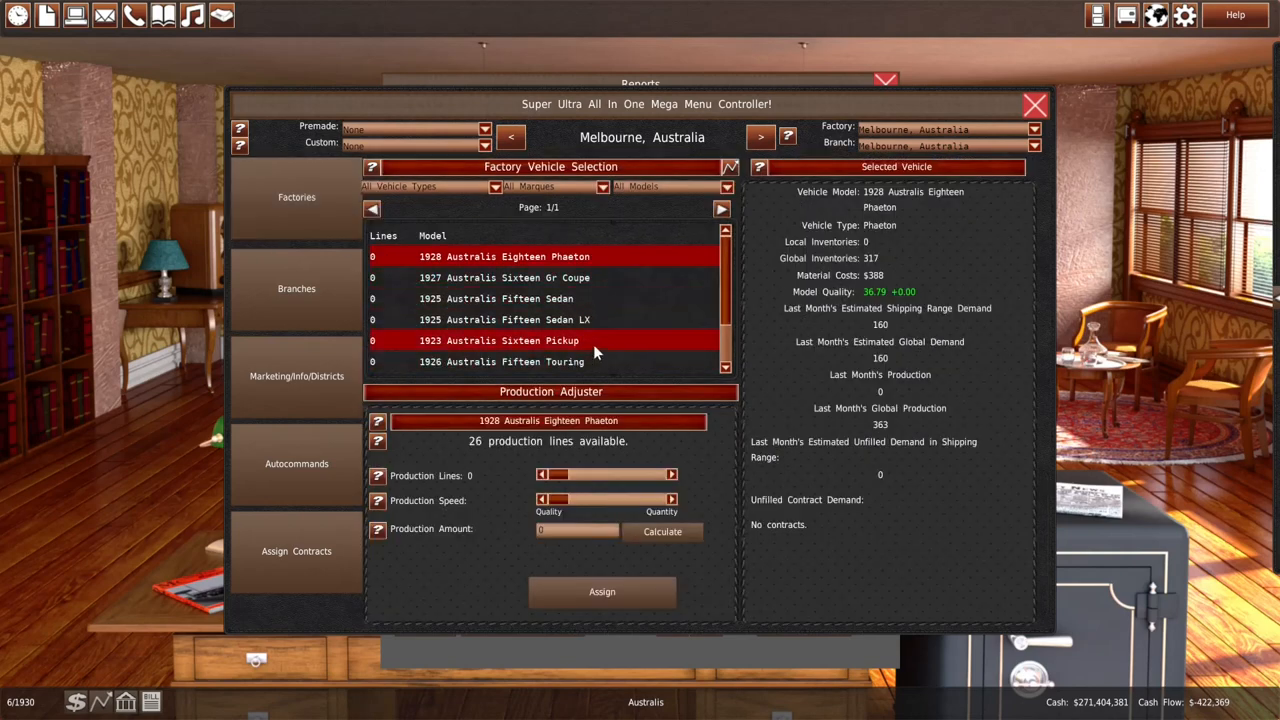
Assign the Eight Compact one Sydney production line with speed toward quantity (204 units)
click(760, 137)
scroll(734, 335, down, 2)
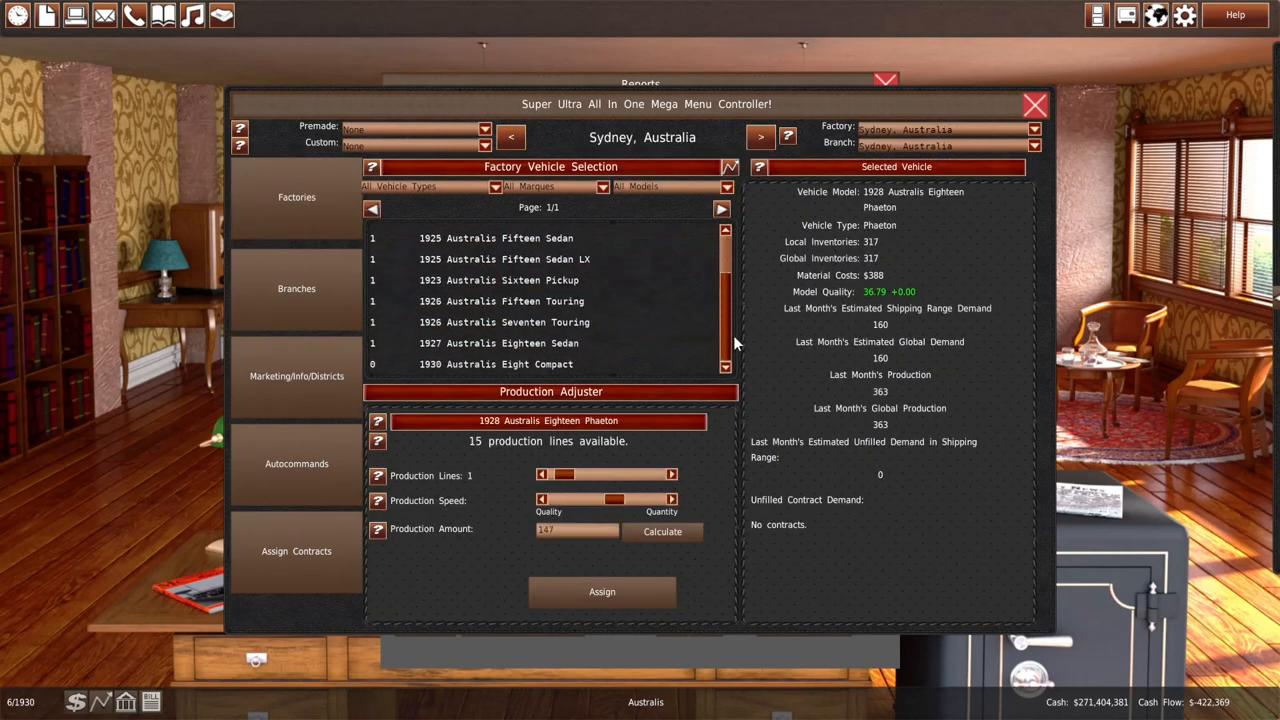
click(672, 362)
click(565, 475)
drag(556, 500, 652, 505)
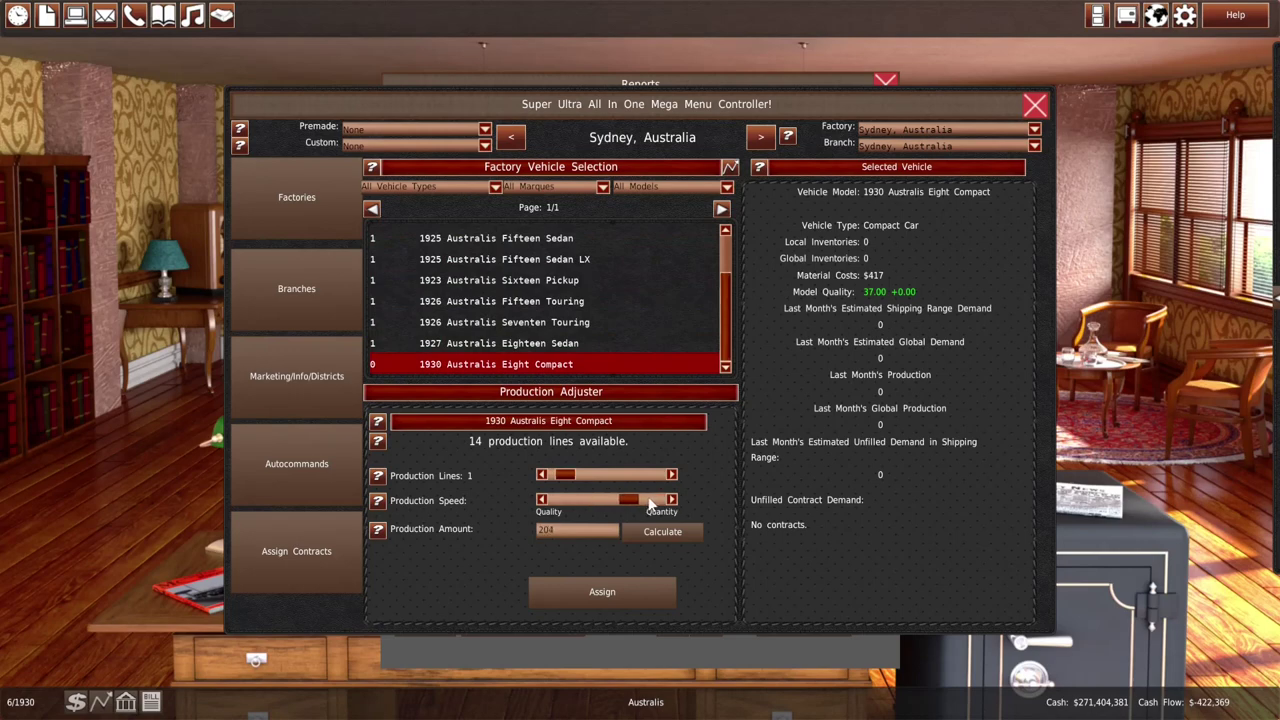
click(601, 586)
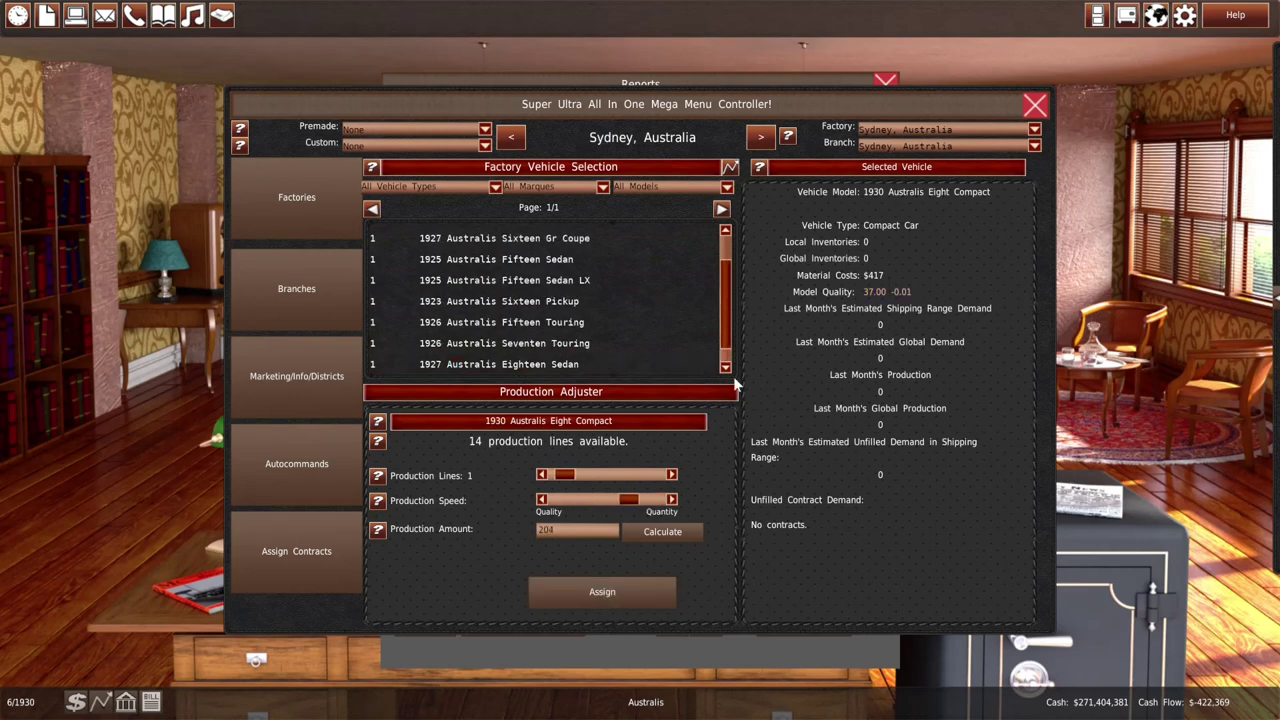
Close the controller and reports, read the Research Complete and Contract Requests memos, and return to the office
click(1035, 104)
click(885, 81)
click(530, 258)
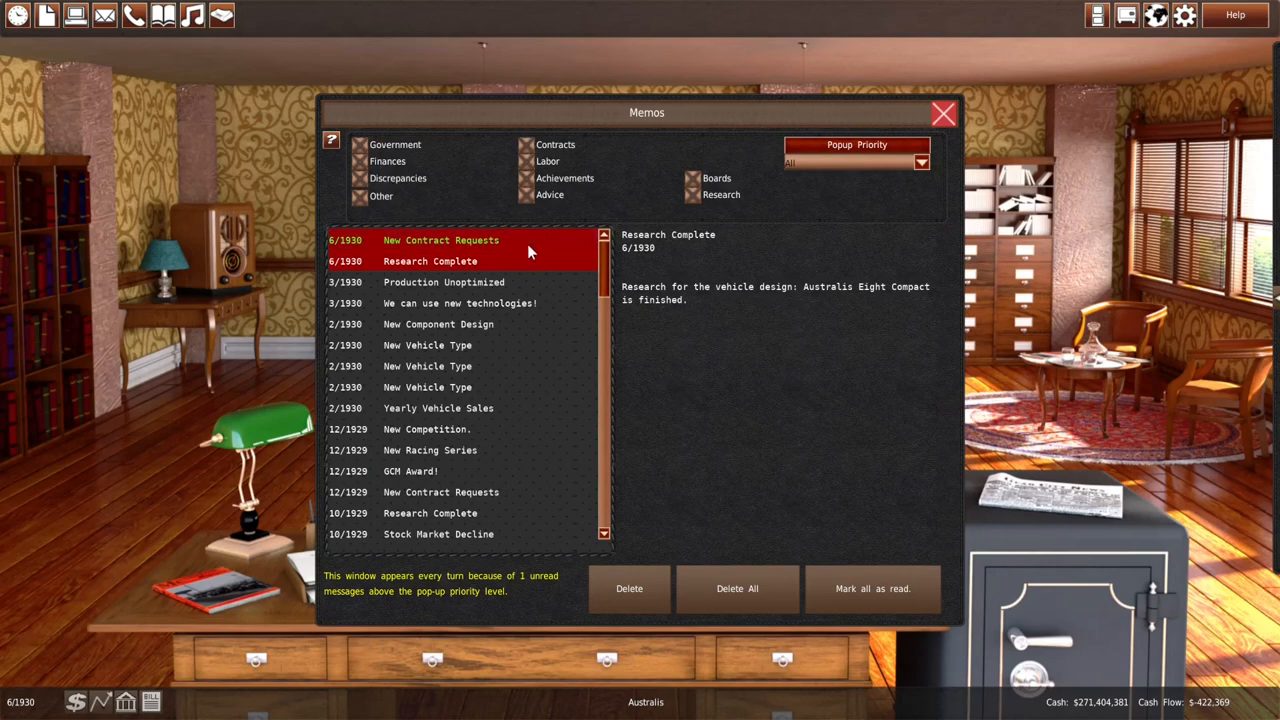
click(527, 243)
click(942, 114)
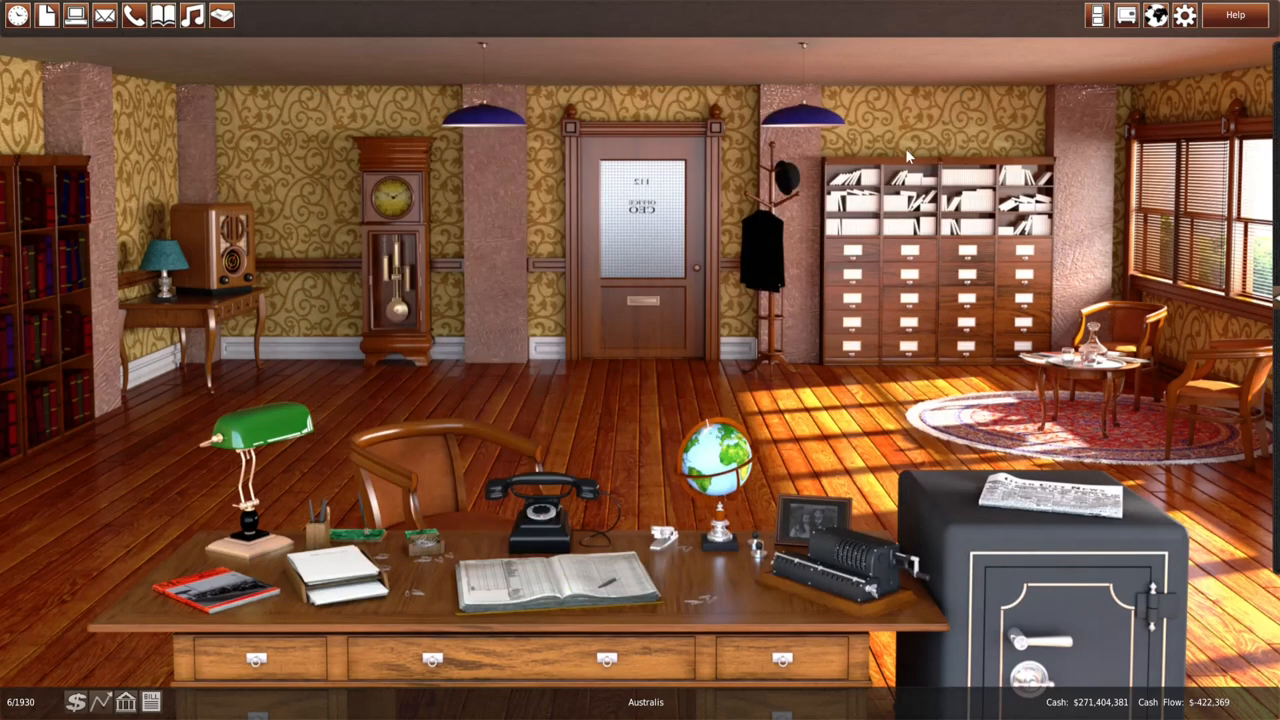
Read the 1930 Australis Eight Compact review in the magazine's Vehicle Reviews section
click(252, 578)
click(437, 111)
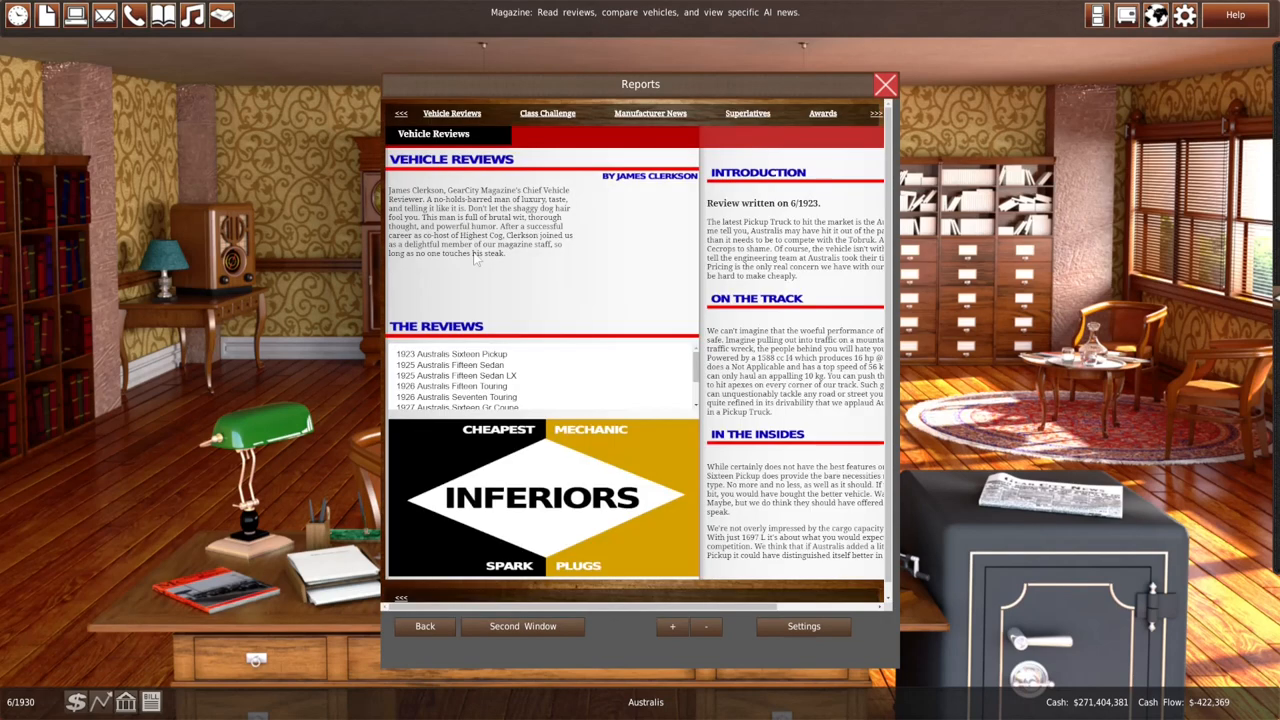
scroll(483, 327, down, 1)
scroll(490, 365, down, 2)
click(485, 384)
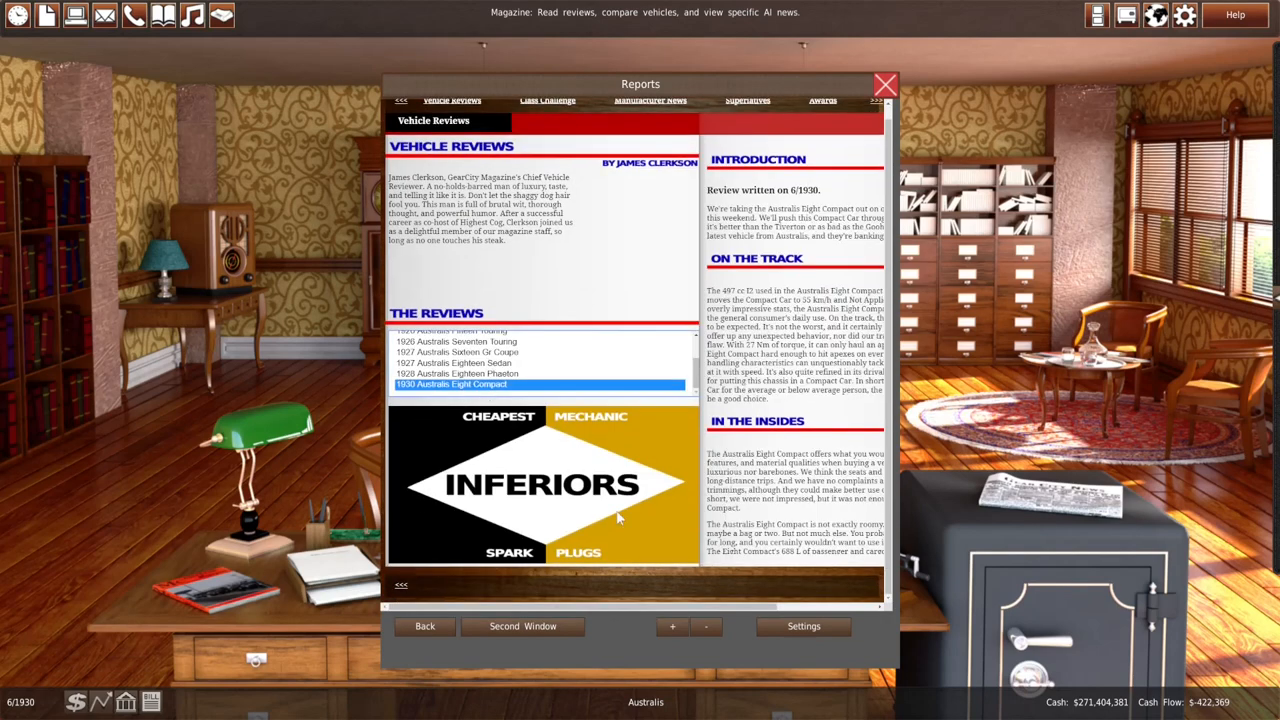
click(805, 608)
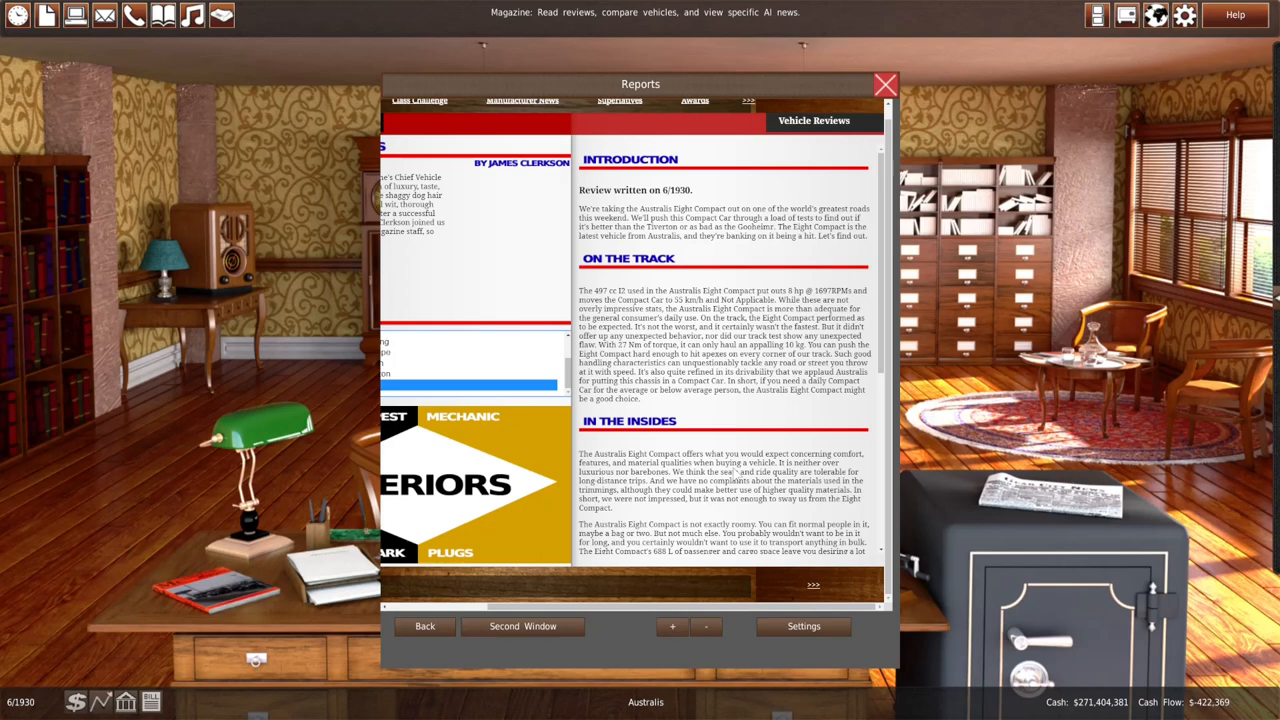
scroll(737, 473, down, 5)
scroll(730, 480, up, 2)
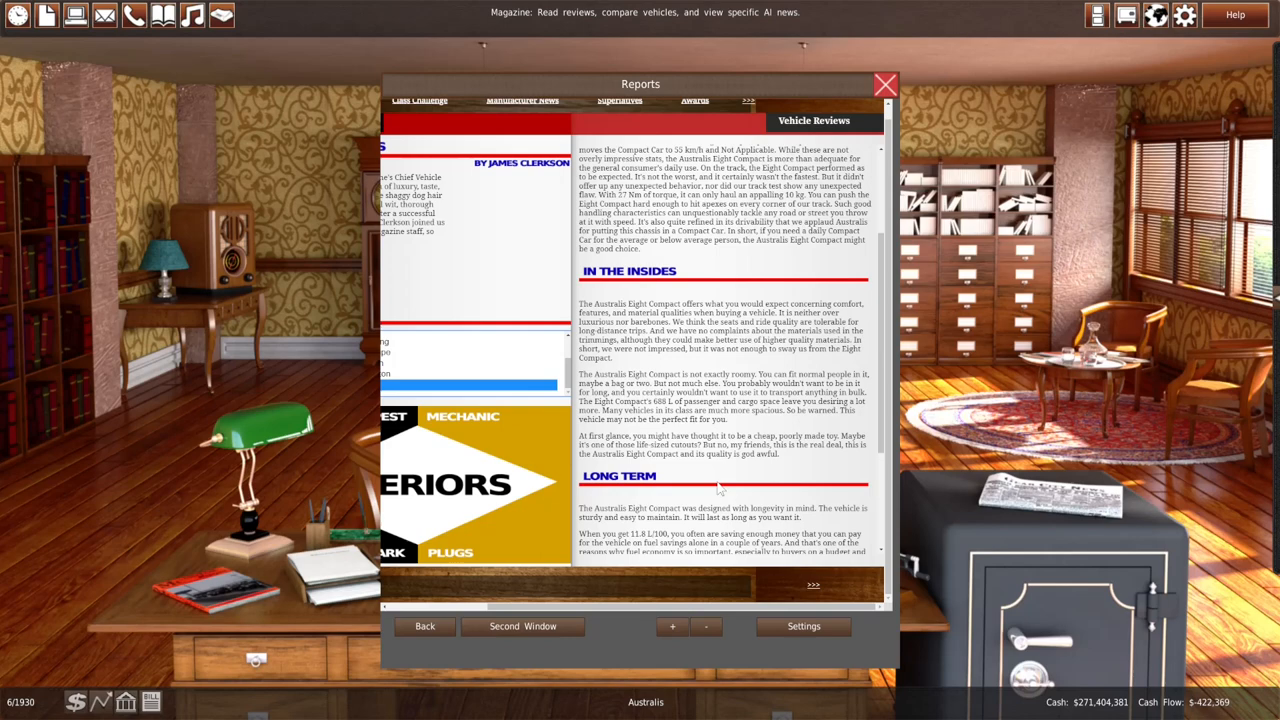
scroll(718, 488, down, 3)
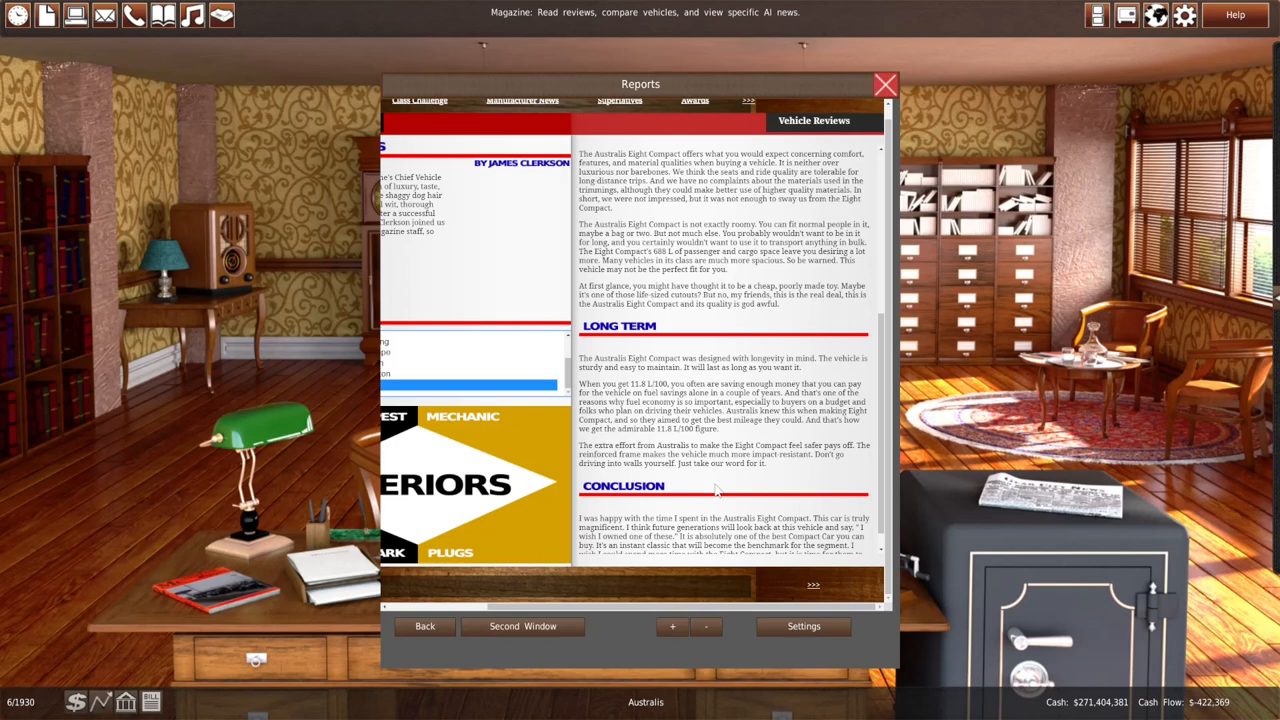
scroll(696, 497, down, 1)
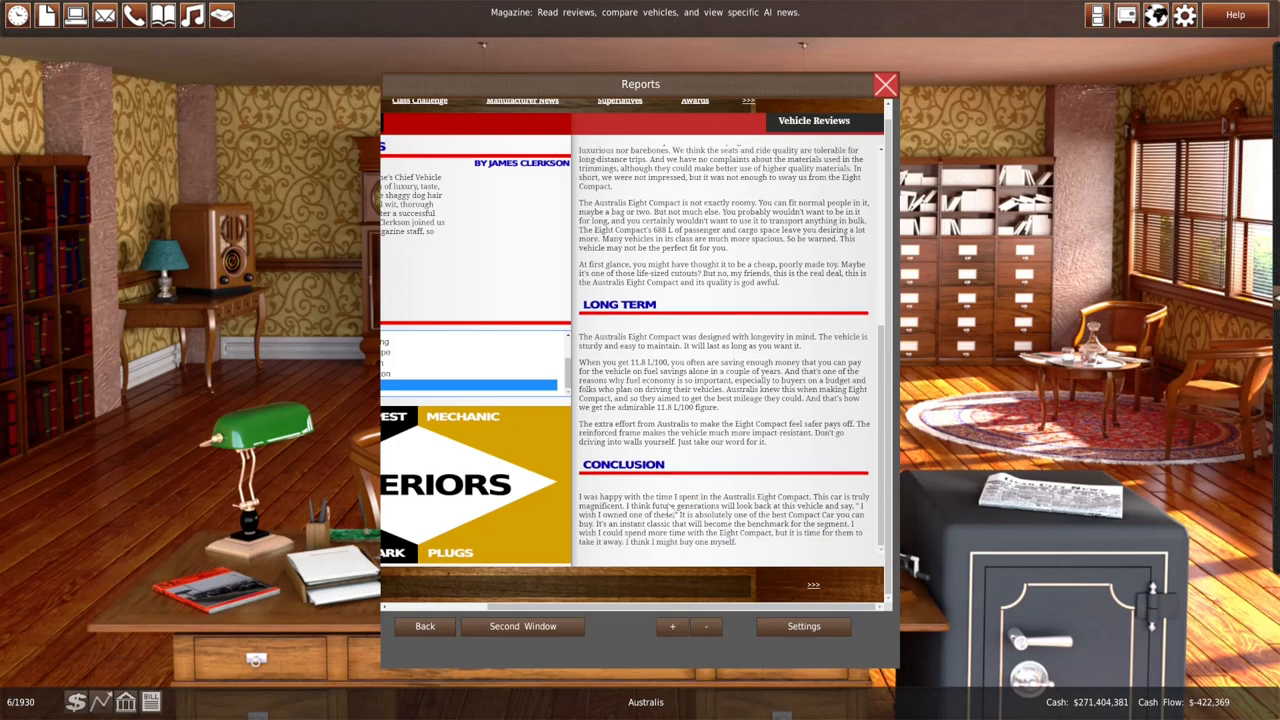
Leave the office for RnD and pick the 1925 Australis Fifteen Sedan from Modify > Vehicle
click(888, 100)
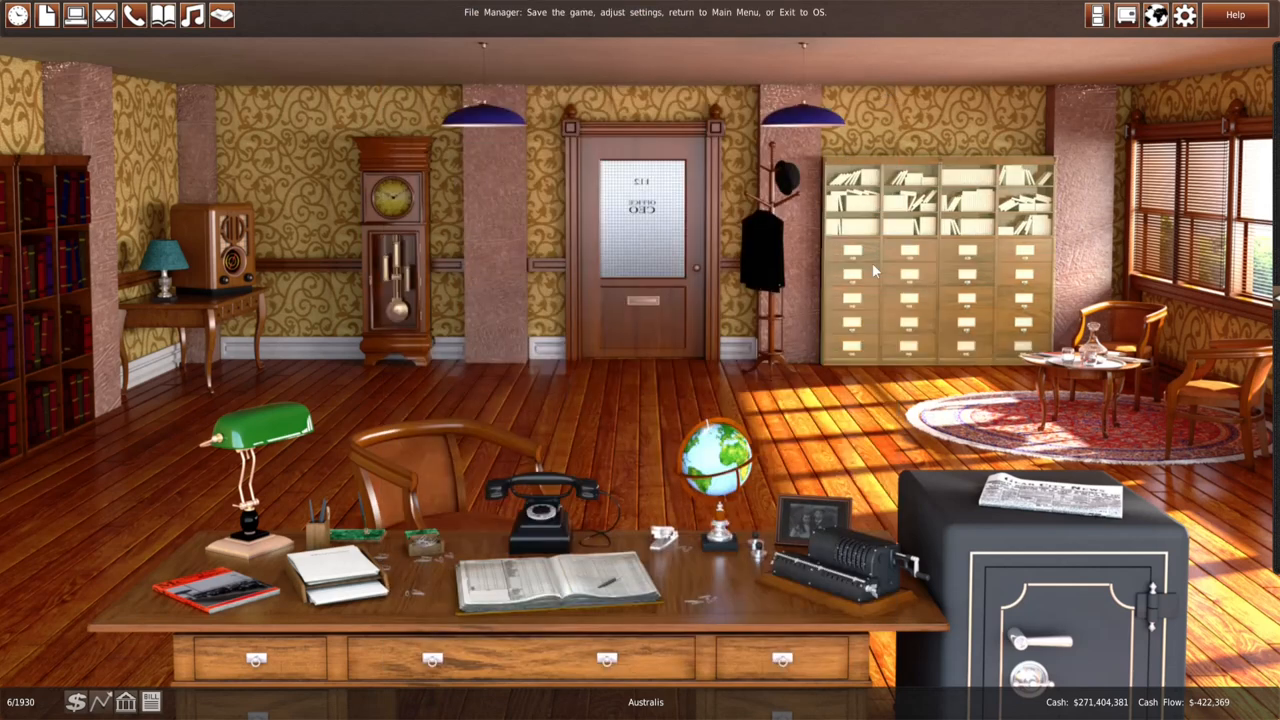
click(647, 345)
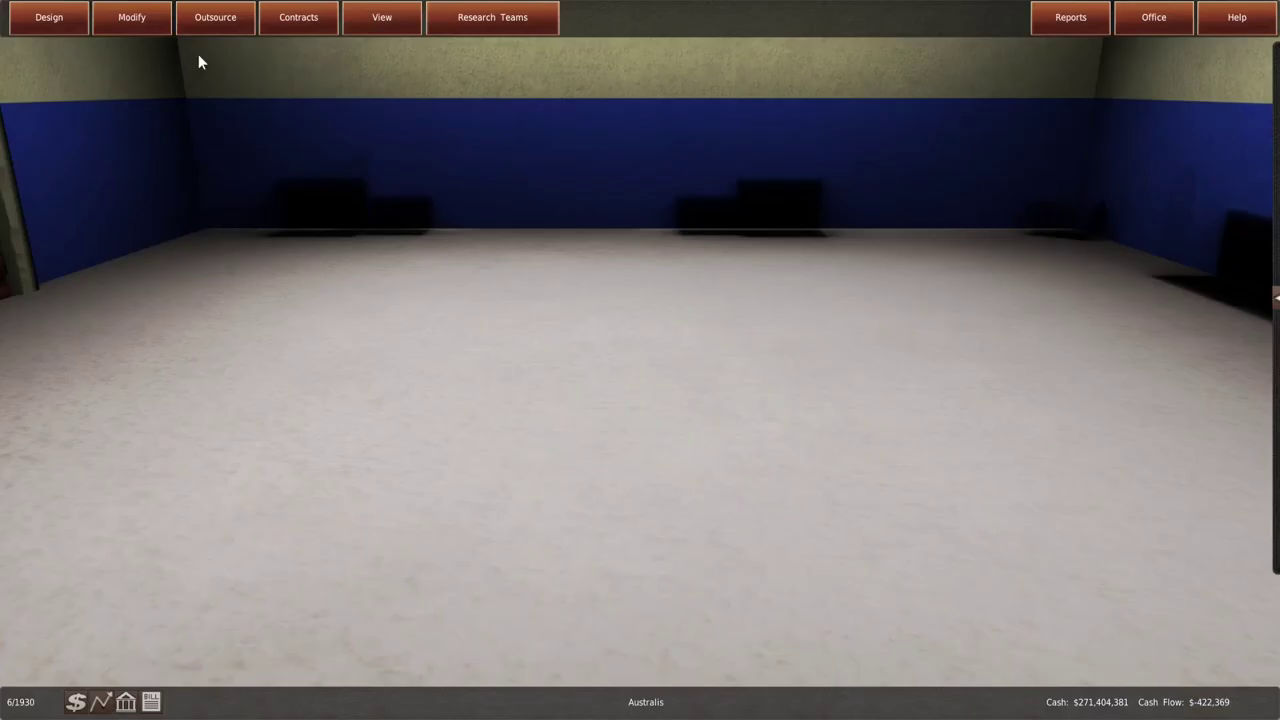
click(131, 17)
click(137, 129)
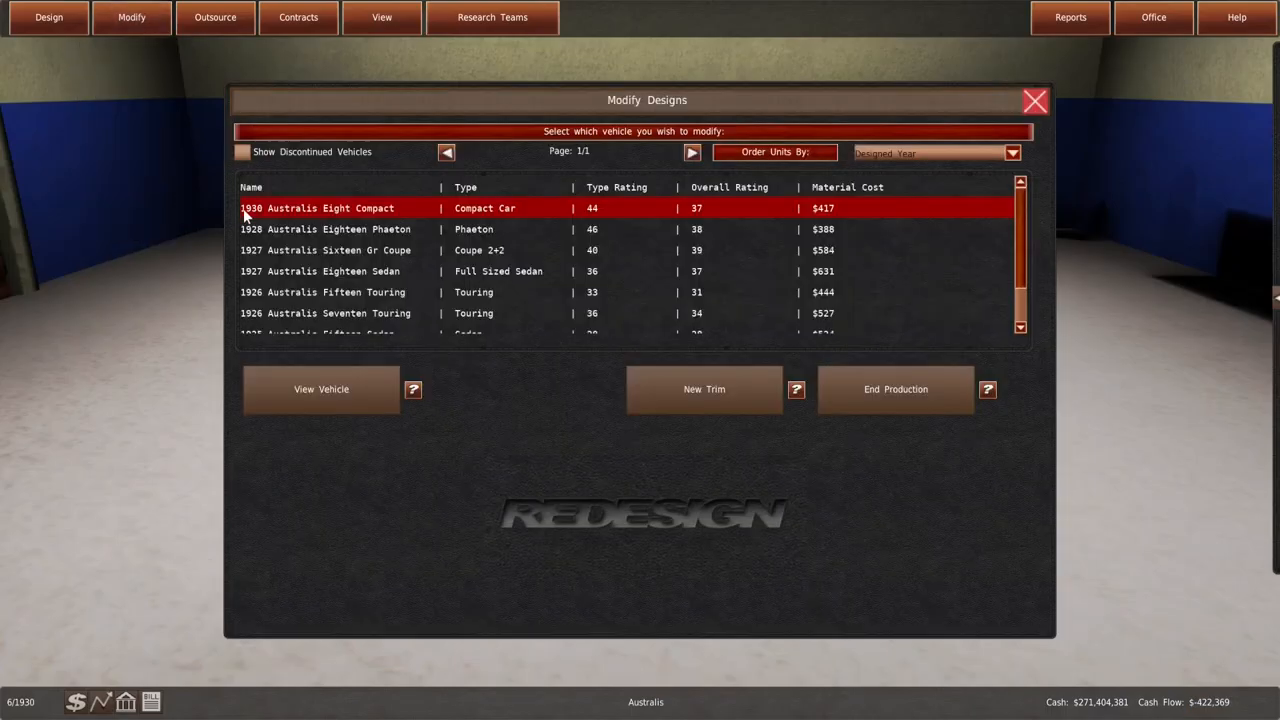
drag(1021, 266, 1020, 323)
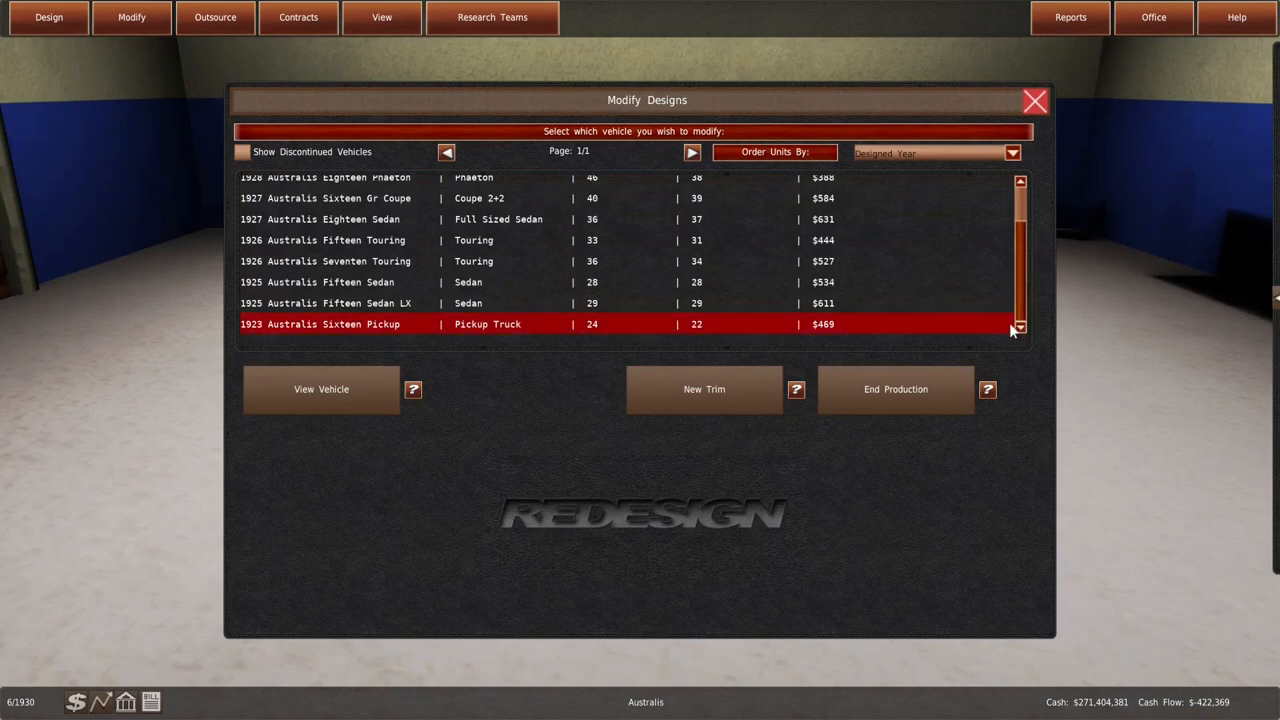
click(935, 282)
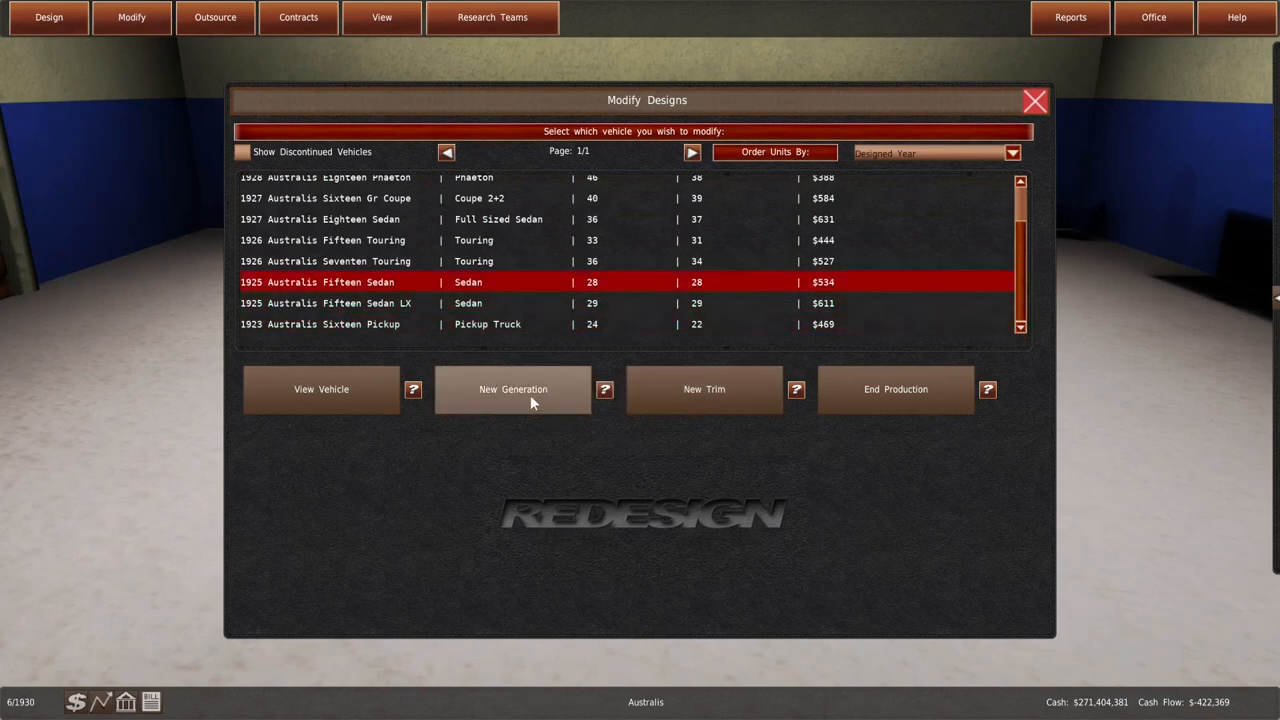
Glance at the chassis parts, then start a new generation of the Fifteen Sedan at $114,534 project cost
click(404, 26)
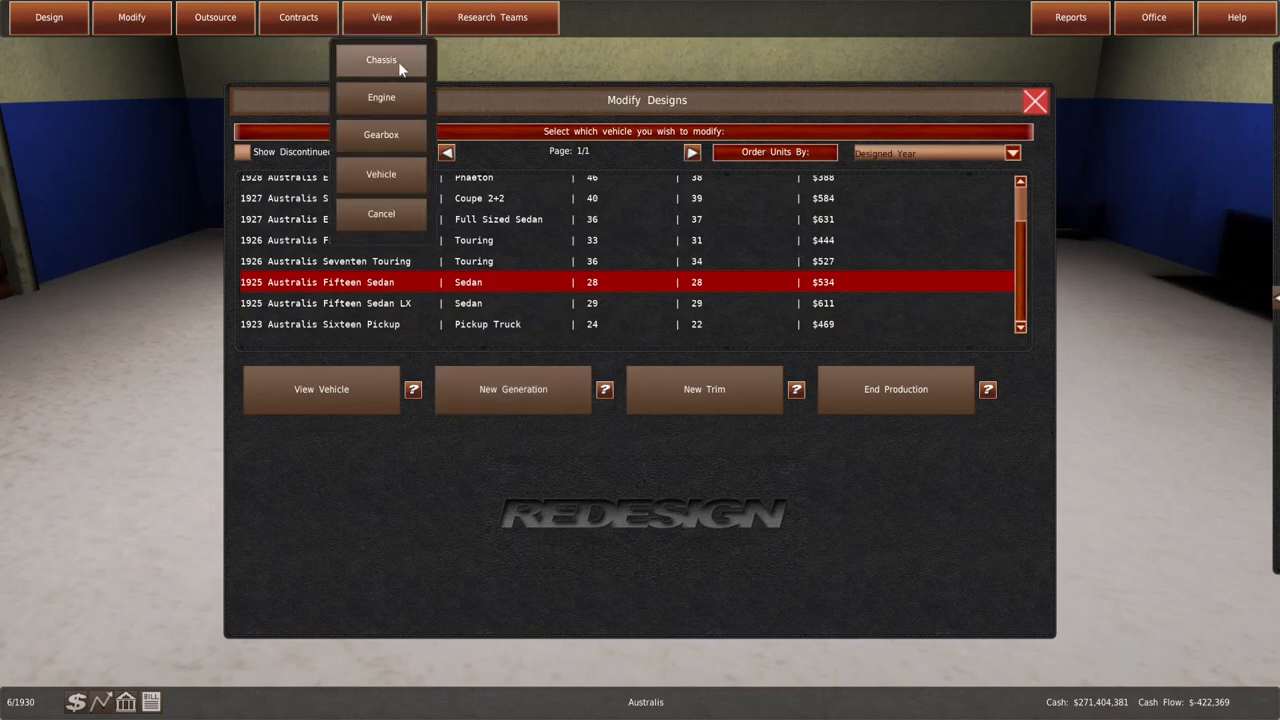
click(398, 61)
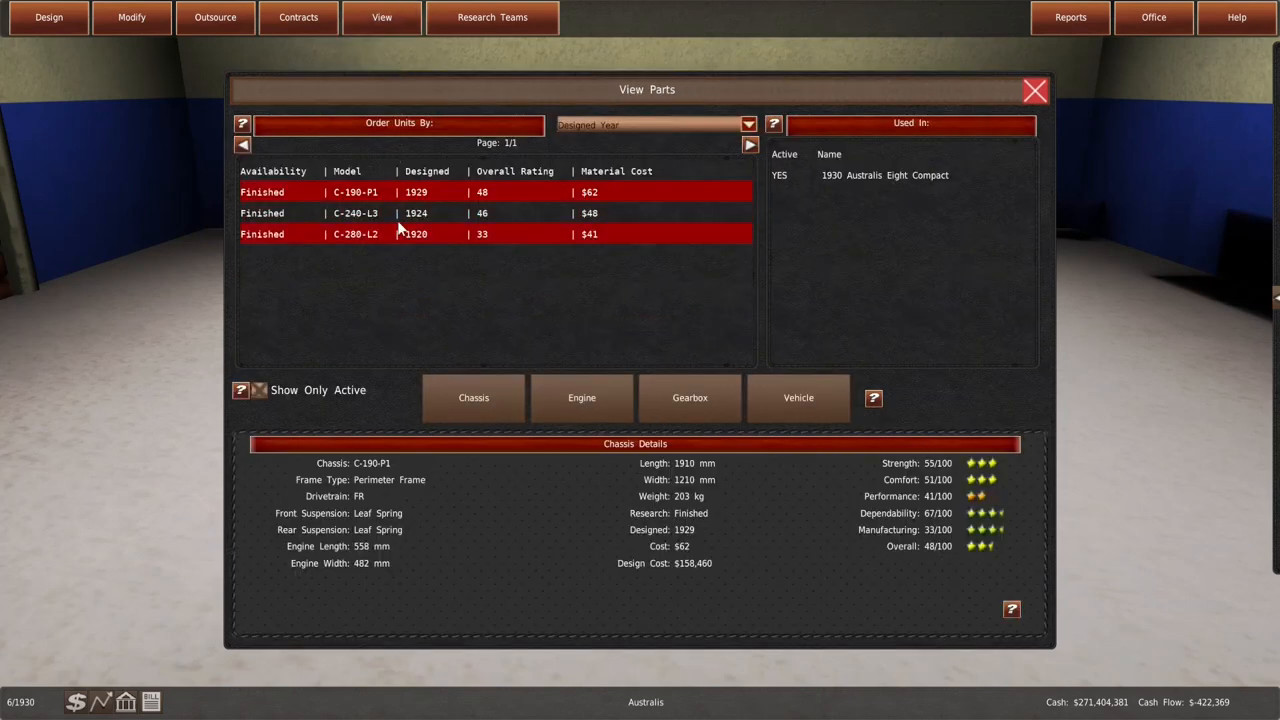
click(1034, 93)
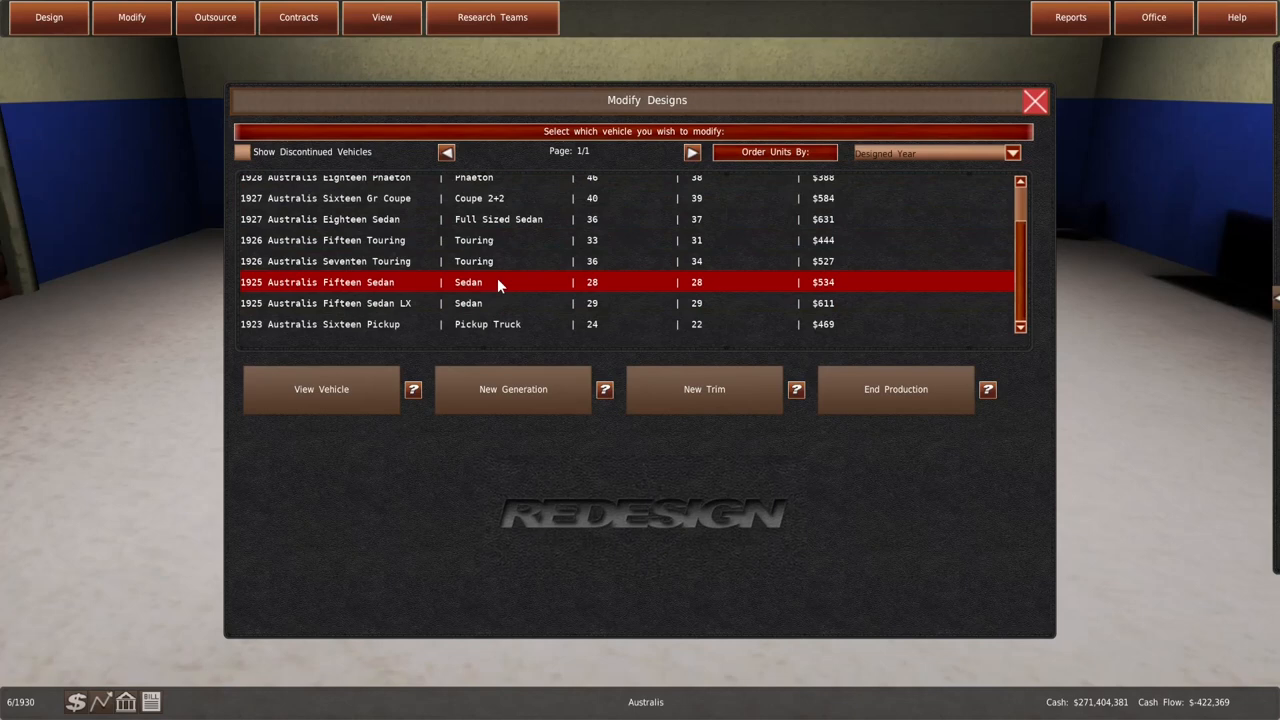
click(520, 398)
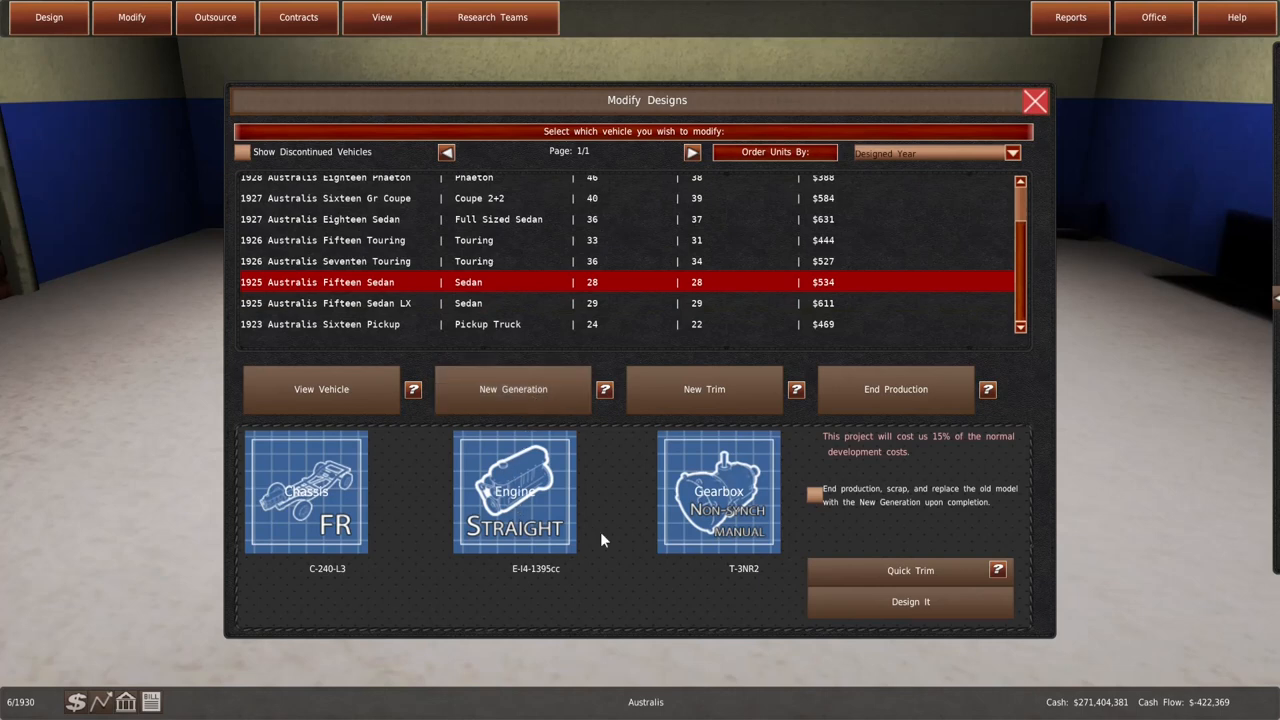
click(880, 601)
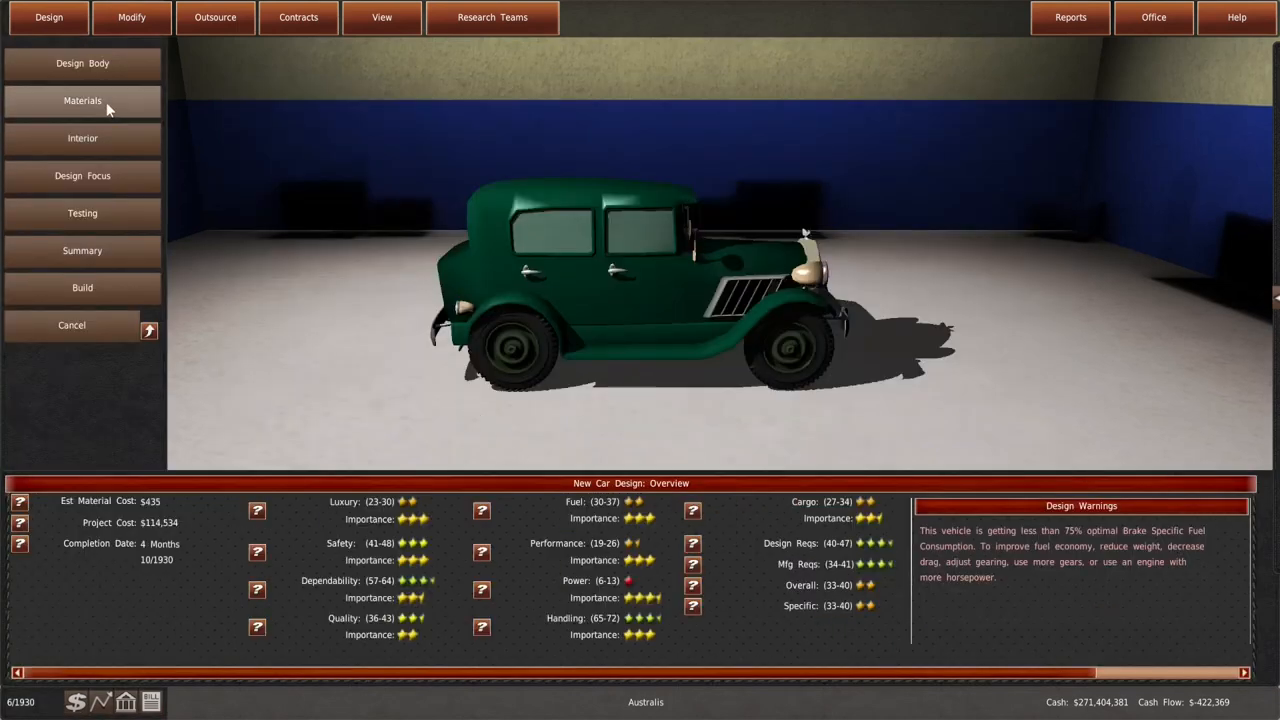
Raise reliability and performance testing to a $131,741 project cost, then return to Modify Designs
click(99, 218)
mouse_move(257, 265)
mouse_down()
mouse_move(285, 266)
mouse_move(268, 266)
mouse_up()
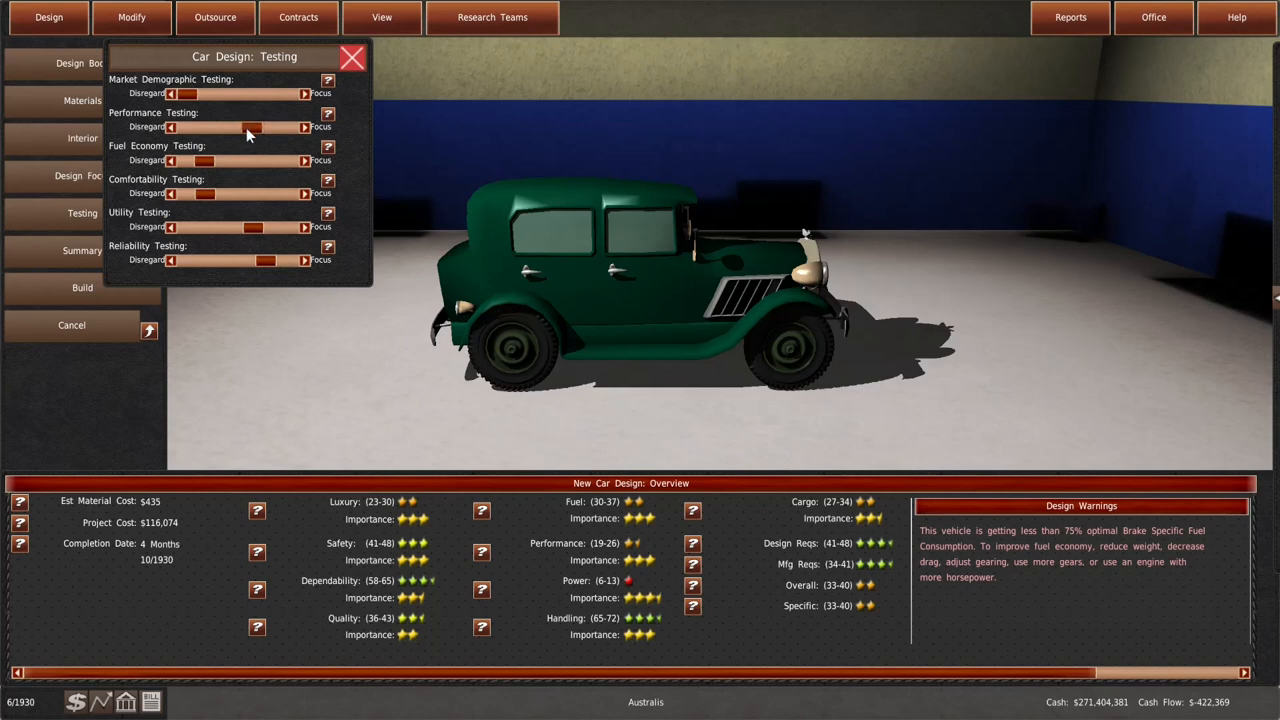
drag(246, 130, 274, 130)
click(131, 17)
click(131, 175)
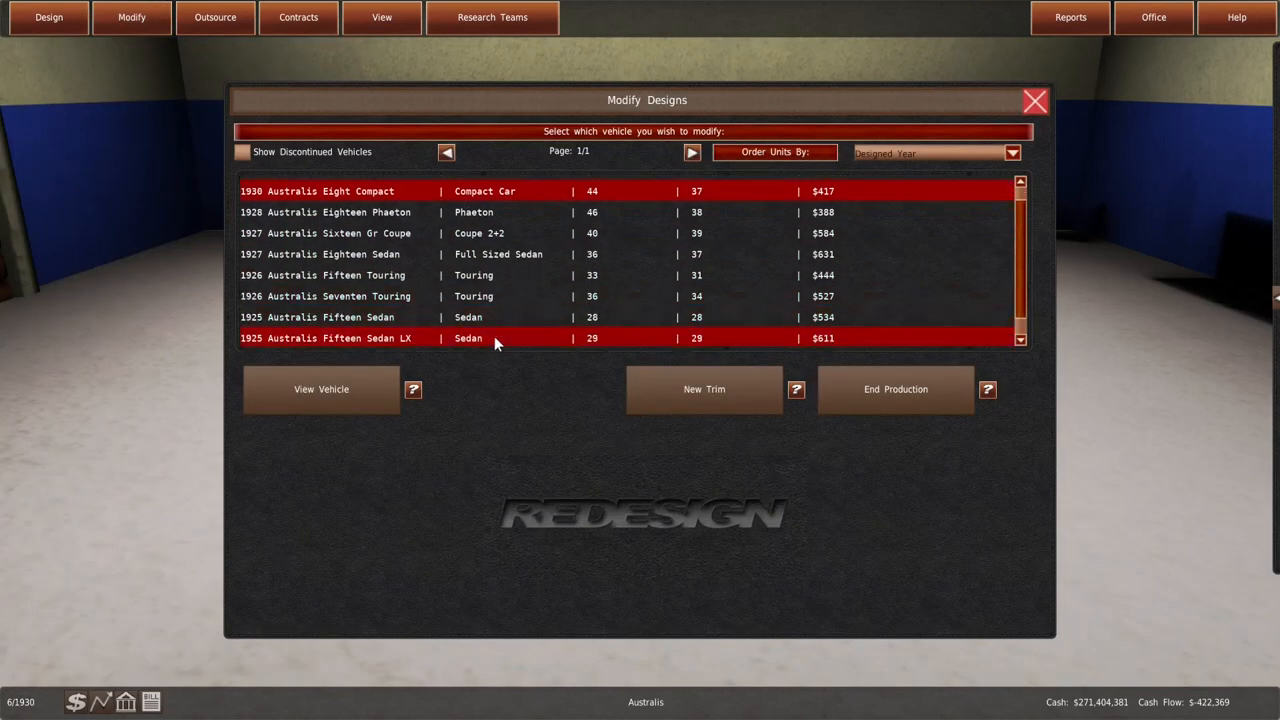
Start a new Fifteen Sedan generation with the E-I4-1588cc engine and T-3NR2 gearbox
click(495, 313)
click(518, 392)
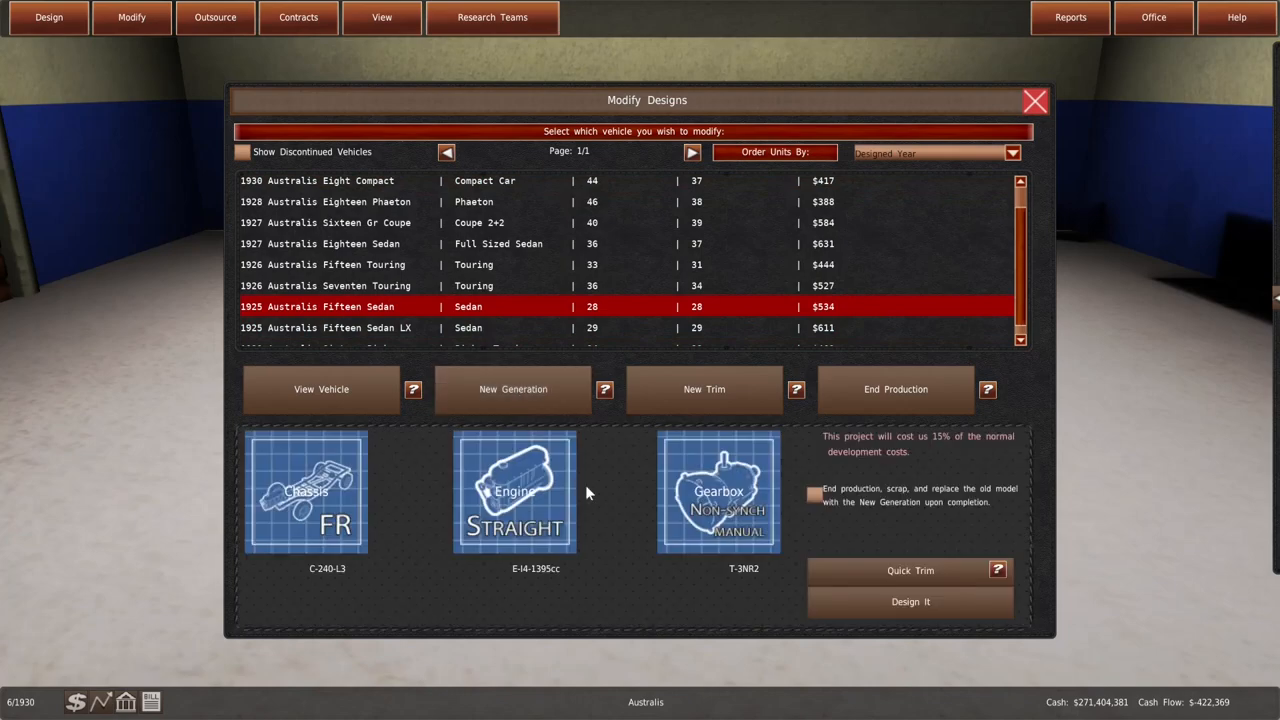
click(541, 508)
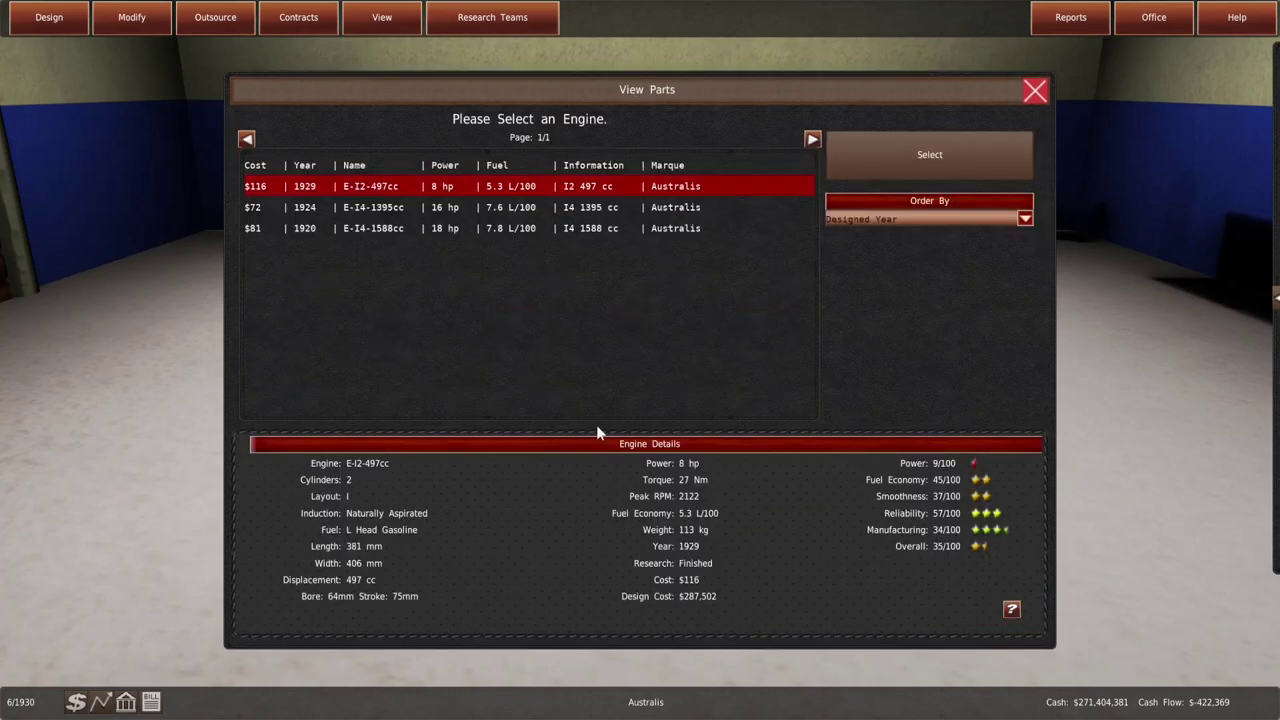
click(629, 228)
click(869, 160)
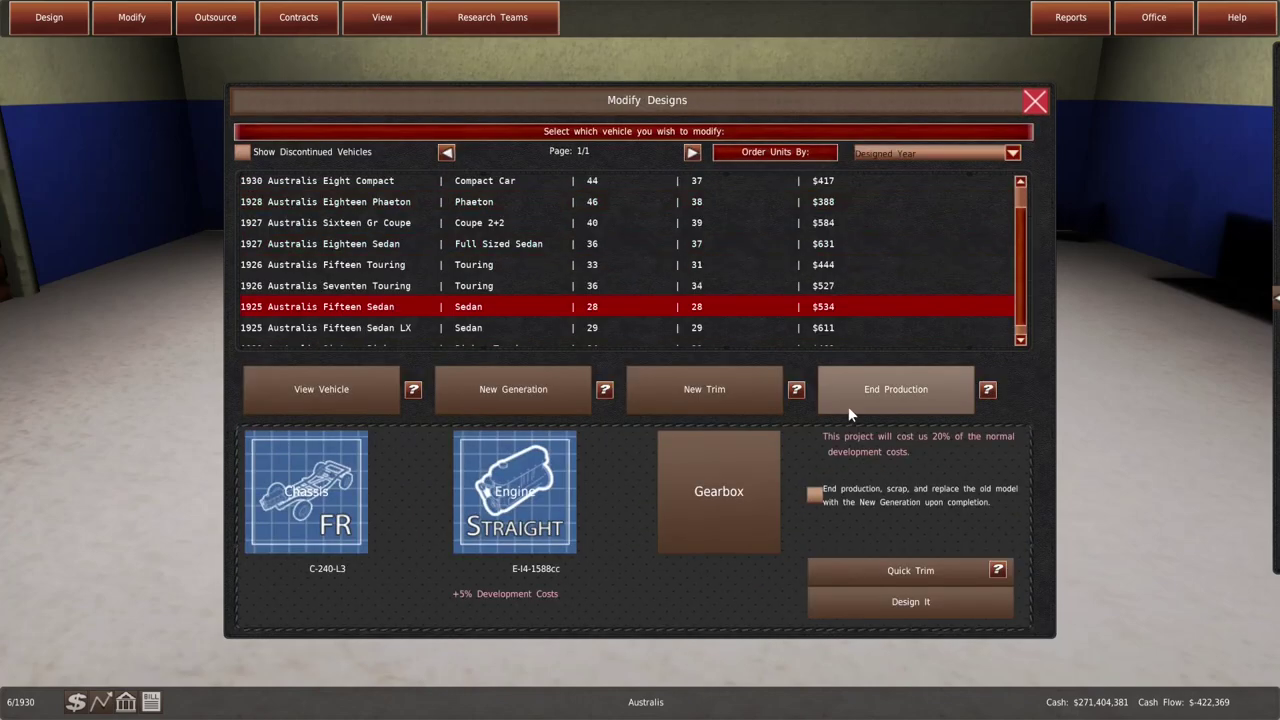
click(738, 512)
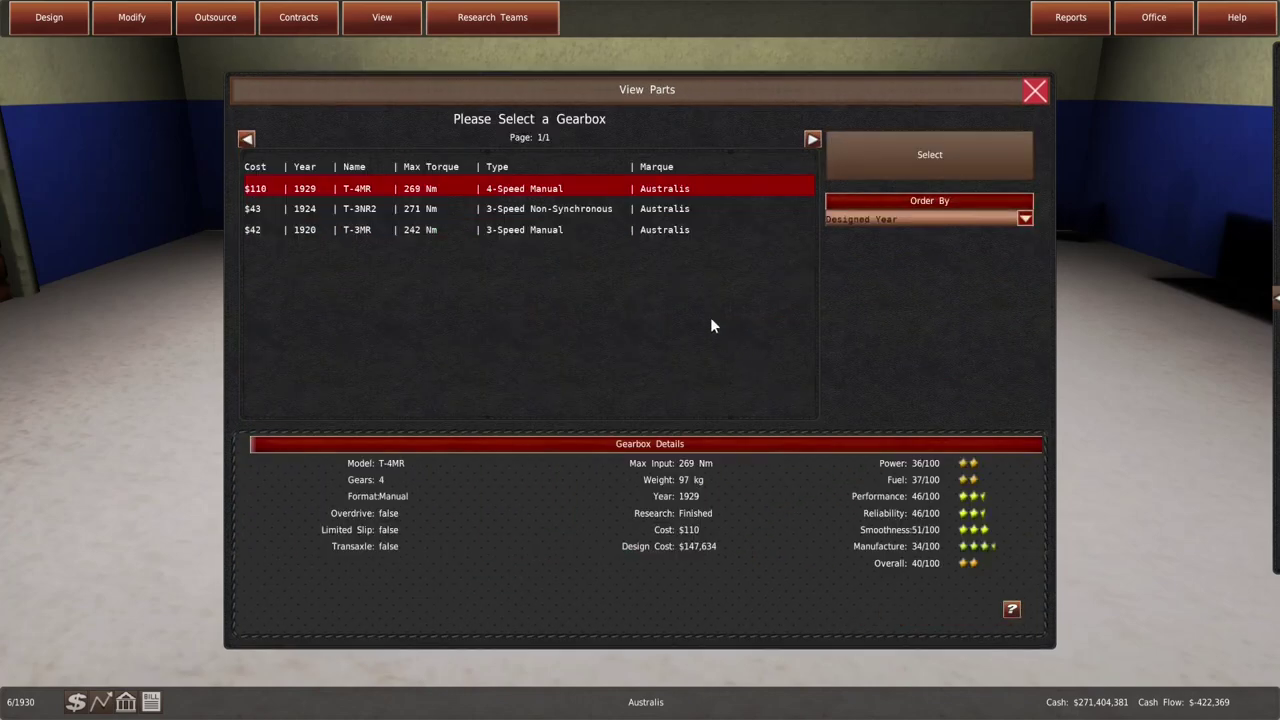
click(718, 212)
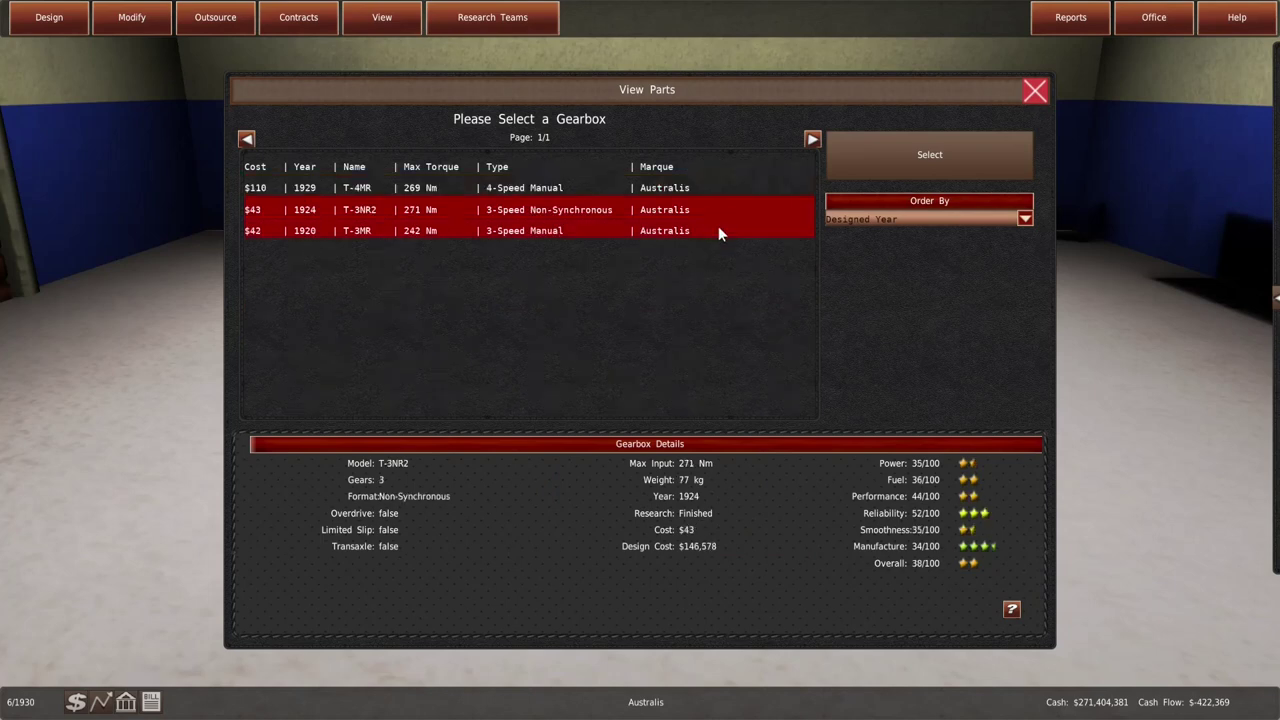
click(883, 167)
click(871, 612)
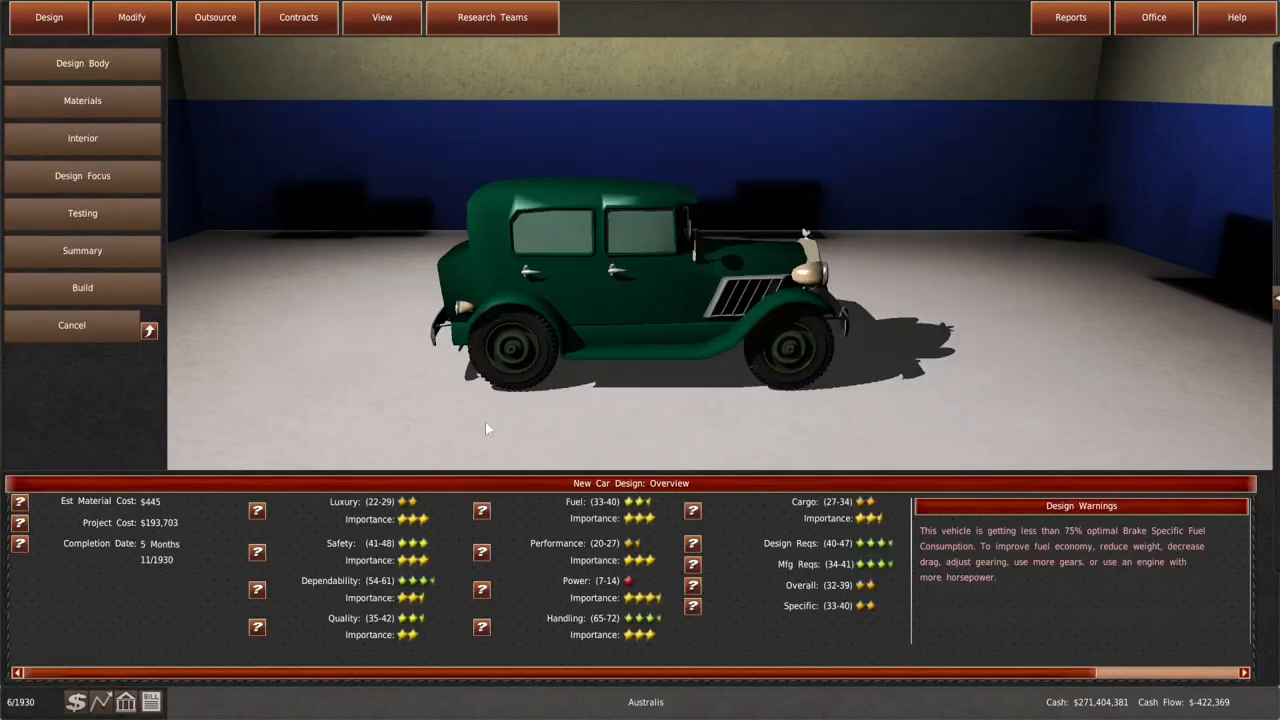
Raise performance testing to a $207,153 project cost, check the ratings, then abandon the trial
click(88, 215)
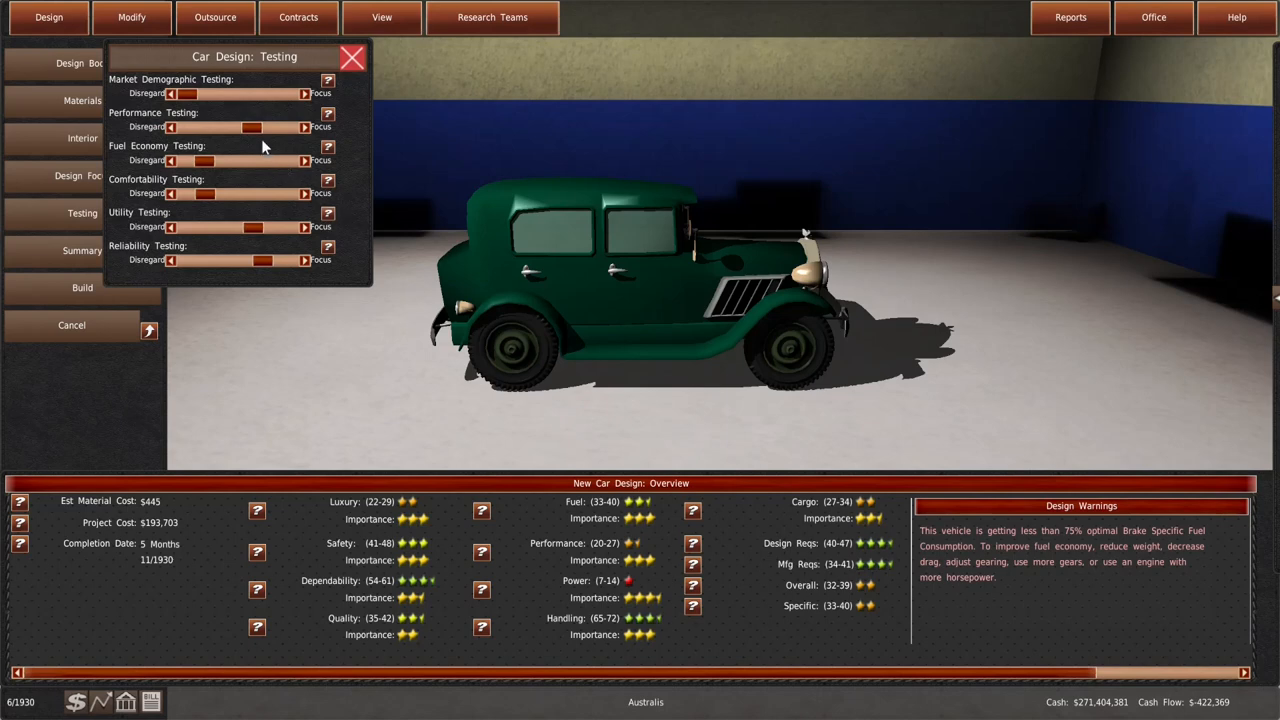
click(267, 127)
mouse_move(267, 127)
mouse_down()
mouse_move(285, 125)
mouse_move(271, 126)
mouse_up()
click(1085, 678)
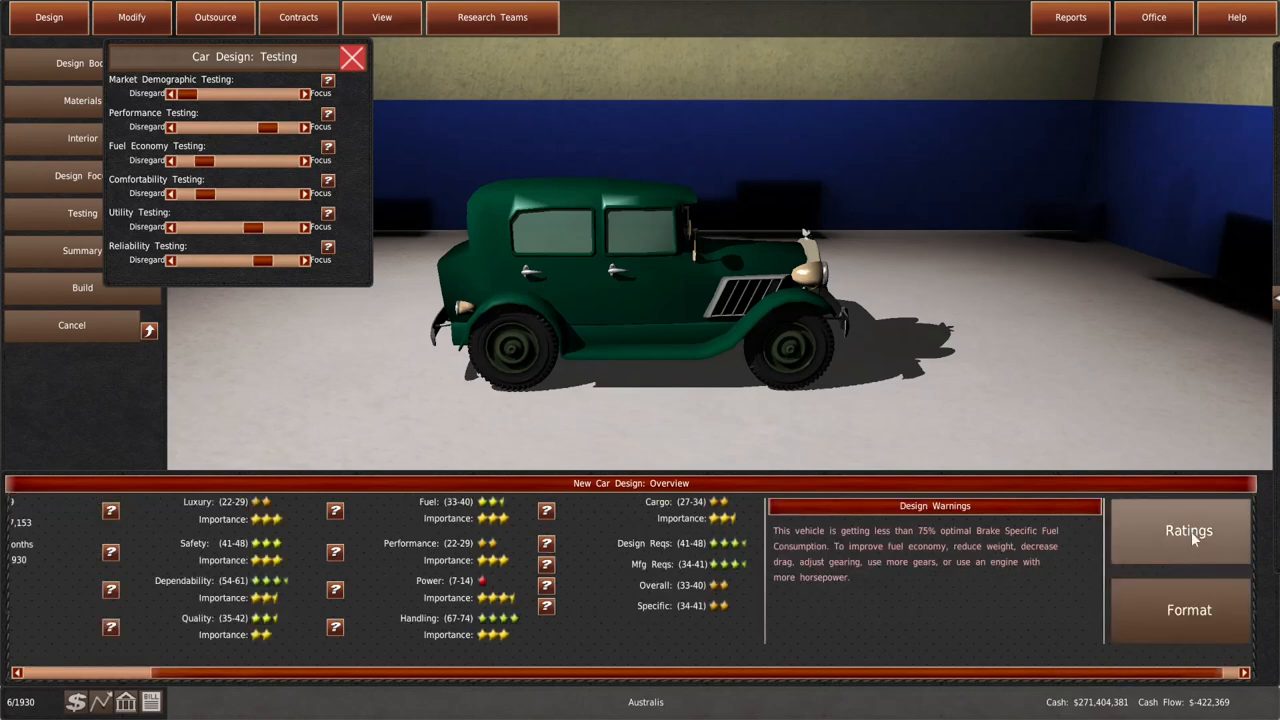
click(1123, 532)
click(810, 151)
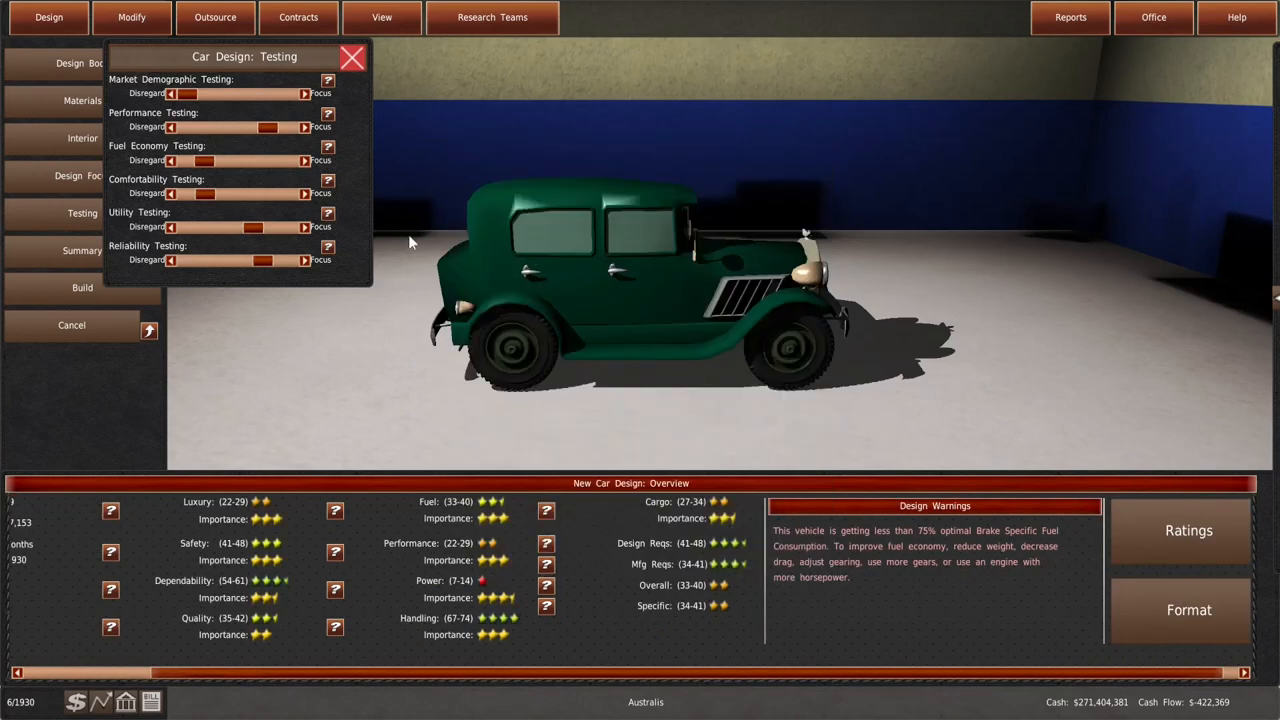
click(131, 17)
Begin a new Fifteen Sedan generation keeping the E-I4-1395cc engine, at $114,534 project cost
click(131, 174)
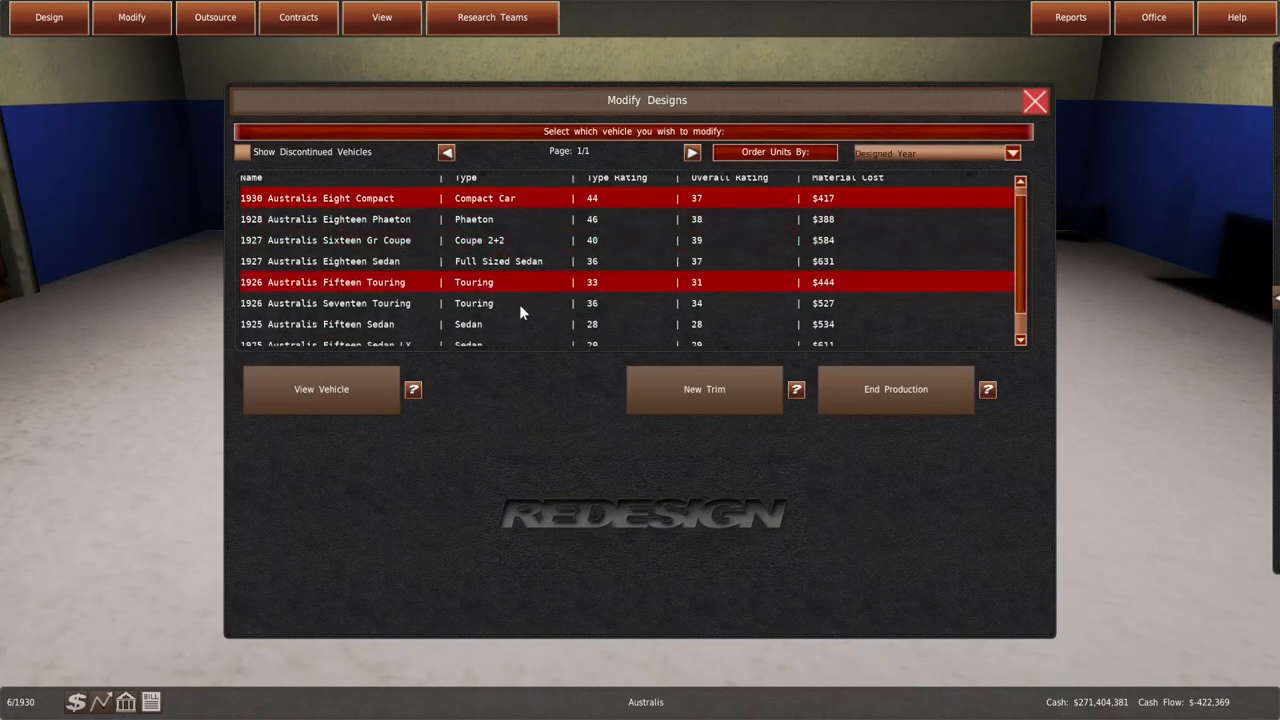
scroll(1010, 300, down, 1)
click(800, 297)
click(537, 404)
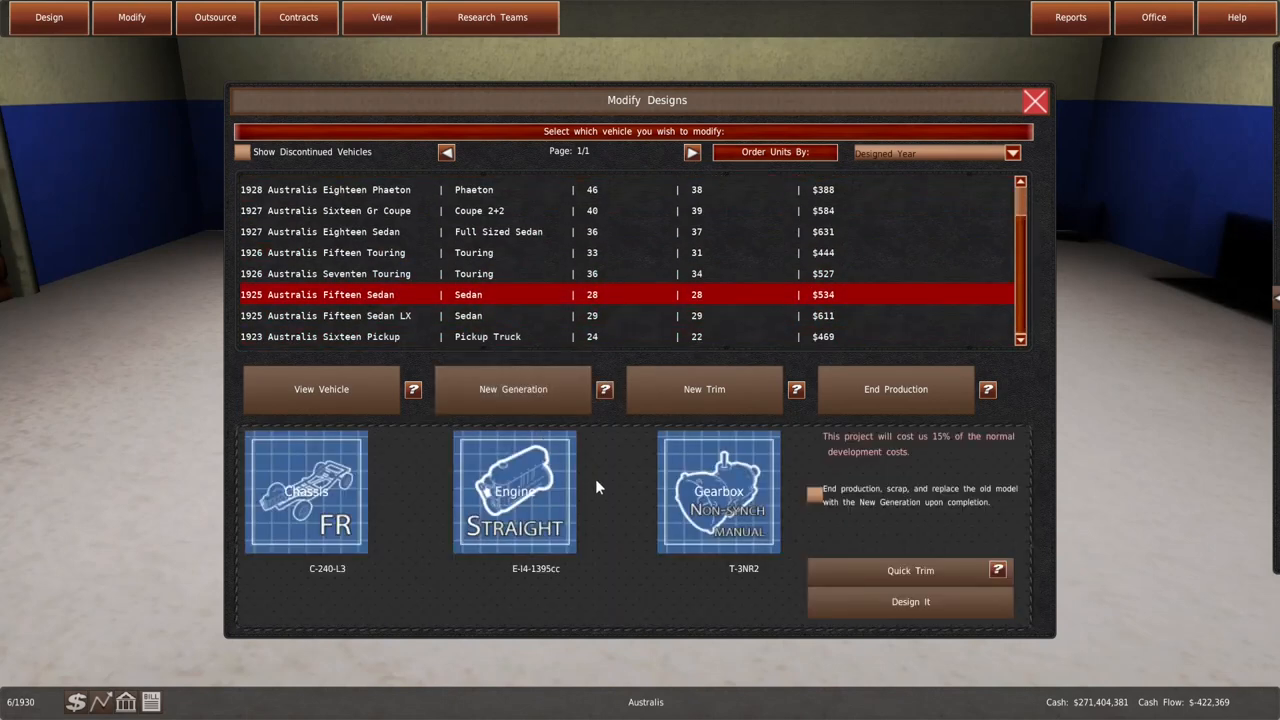
click(844, 605)
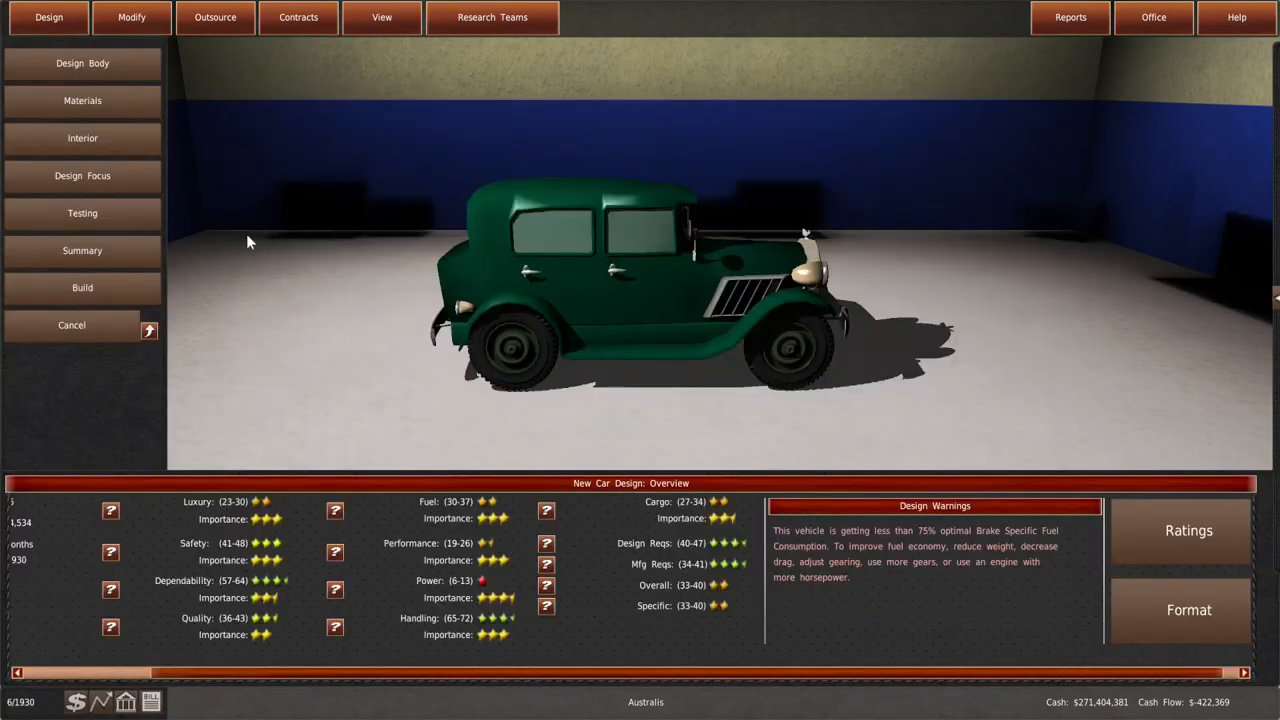
click(75, 100)
Raise reliability and performance testing and lower utility testing on the new sedan
click(75, 138)
click(75, 175)
click(73, 213)
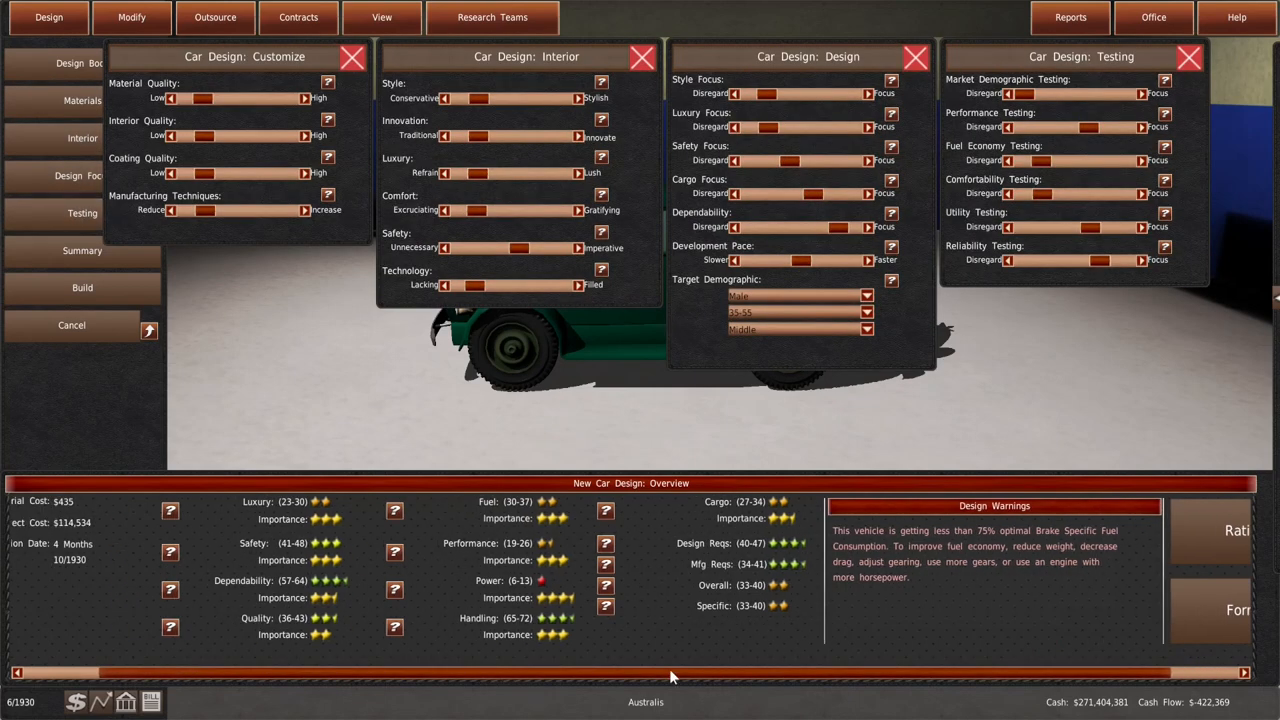
drag(738, 672, 609, 671)
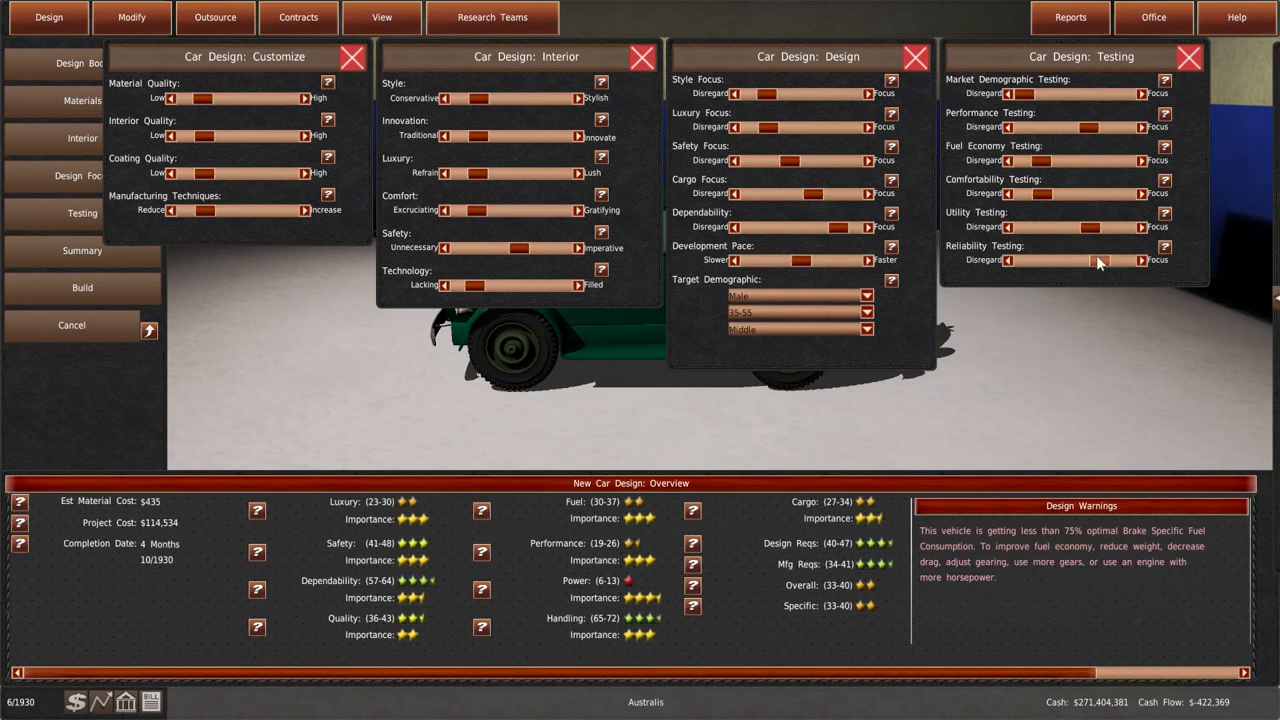
mouse_move(1097, 260)
mouse_down()
mouse_move(1076, 262)
mouse_move(1116, 260)
mouse_up()
mouse_move(1090, 134)
mouse_down()
mouse_move(1052, 138)
mouse_move(1094, 138)
mouse_up()
drag(1068, 232, 1083, 229)
Retune dependability, cargo, safety, performance testing and quality to settle the project cost at $111,548
drag(835, 229, 787, 163)
drag(517, 247, 511, 247)
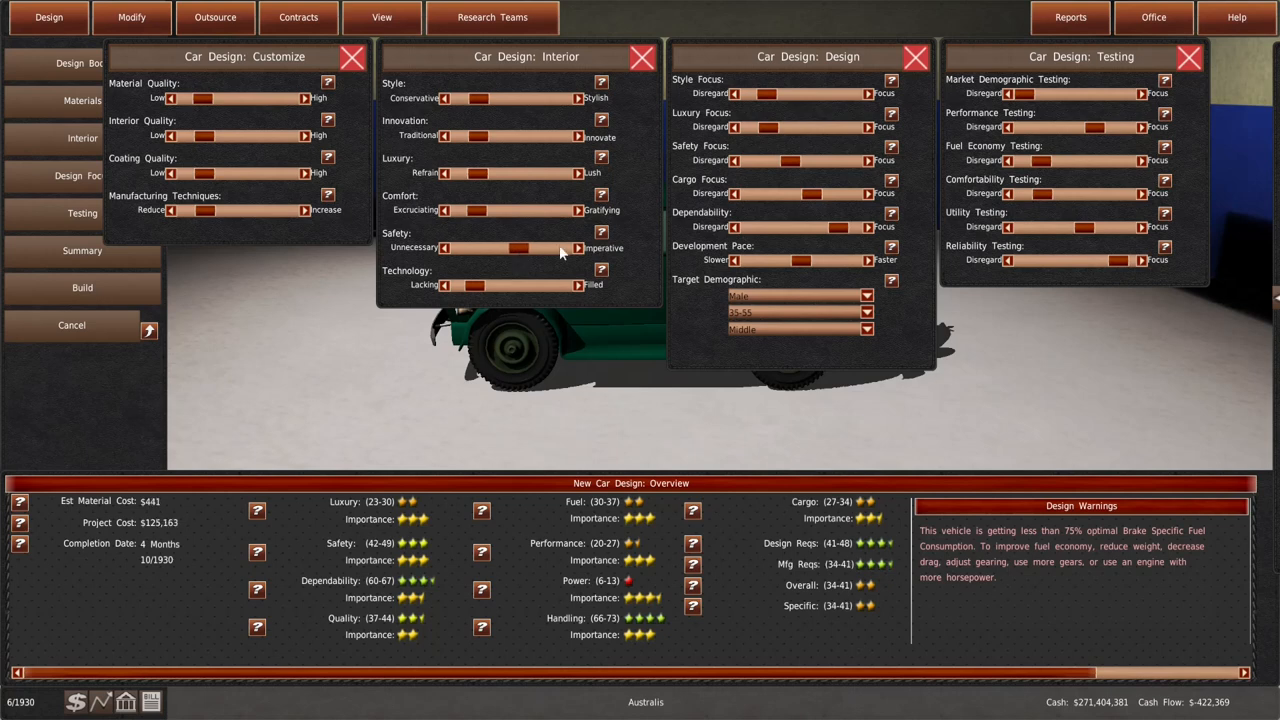
mouse_move(1099, 128)
mouse_down()
mouse_move(1057, 137)
mouse_move(1105, 135)
mouse_up()
drag(1104, 128, 1063, 130)
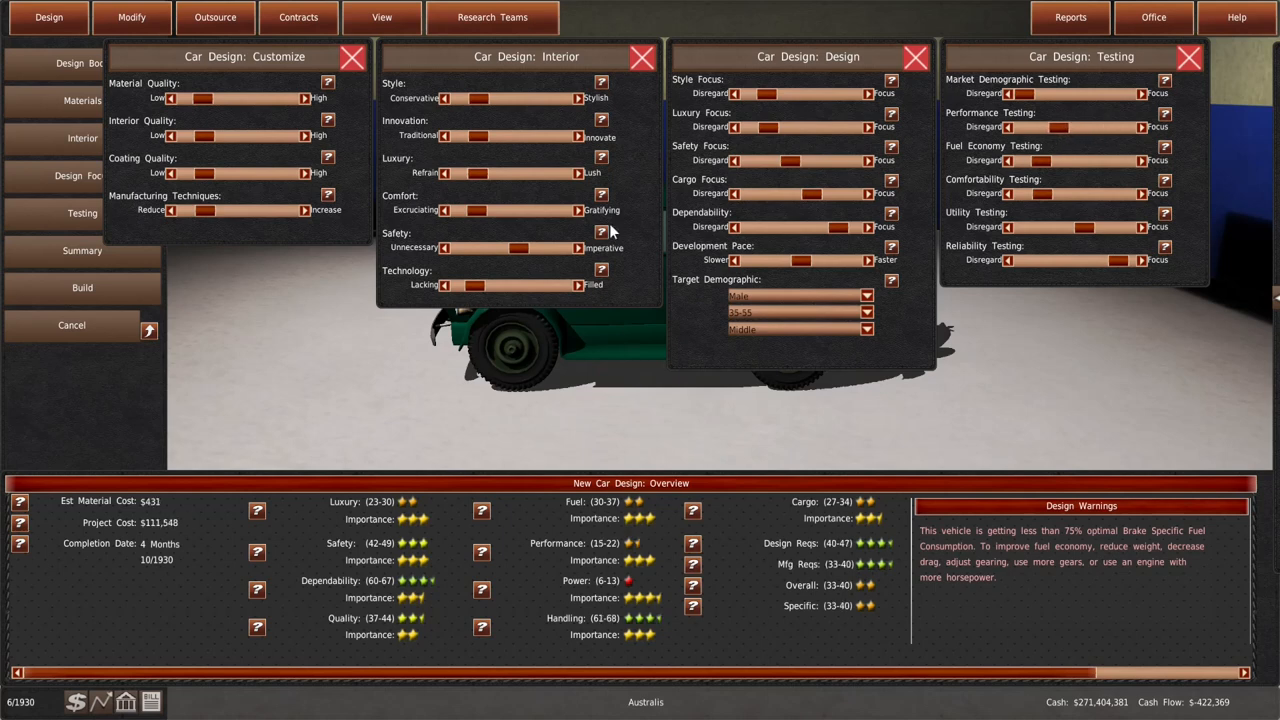
drag(210, 139, 205, 138)
click(1120, 672)
click(1145, 555)
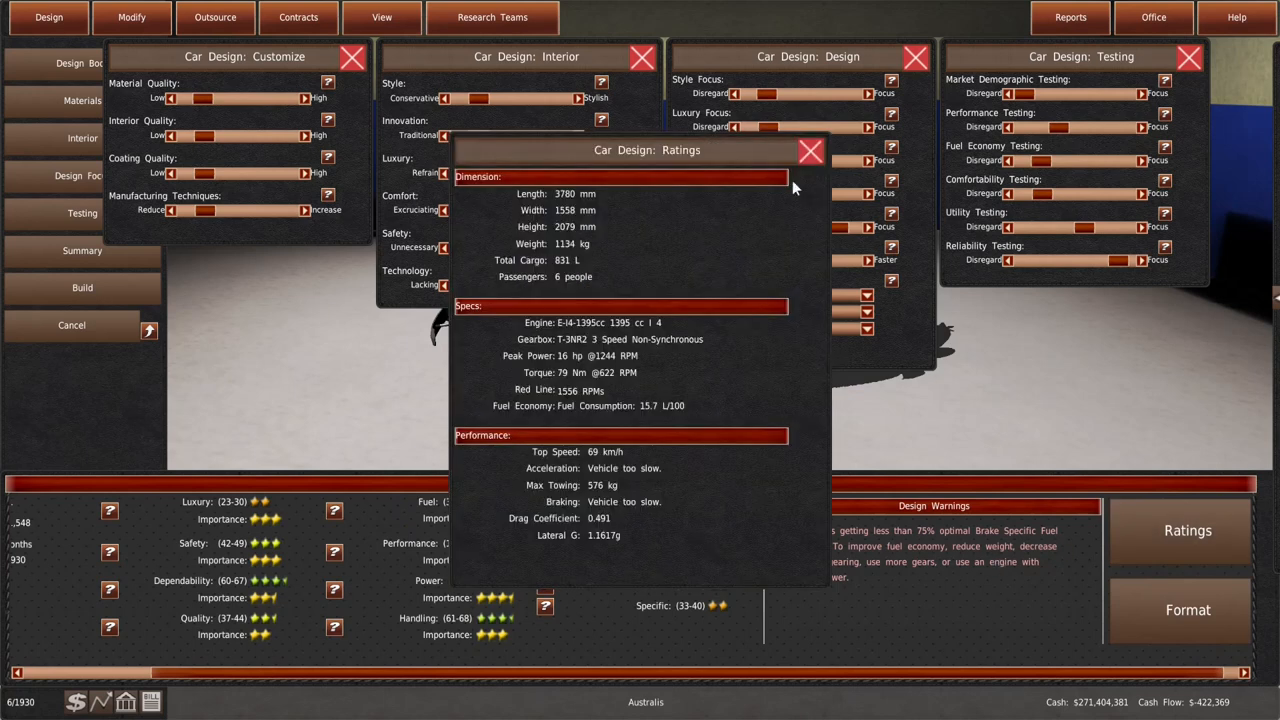
click(806, 151)
click(665, 673)
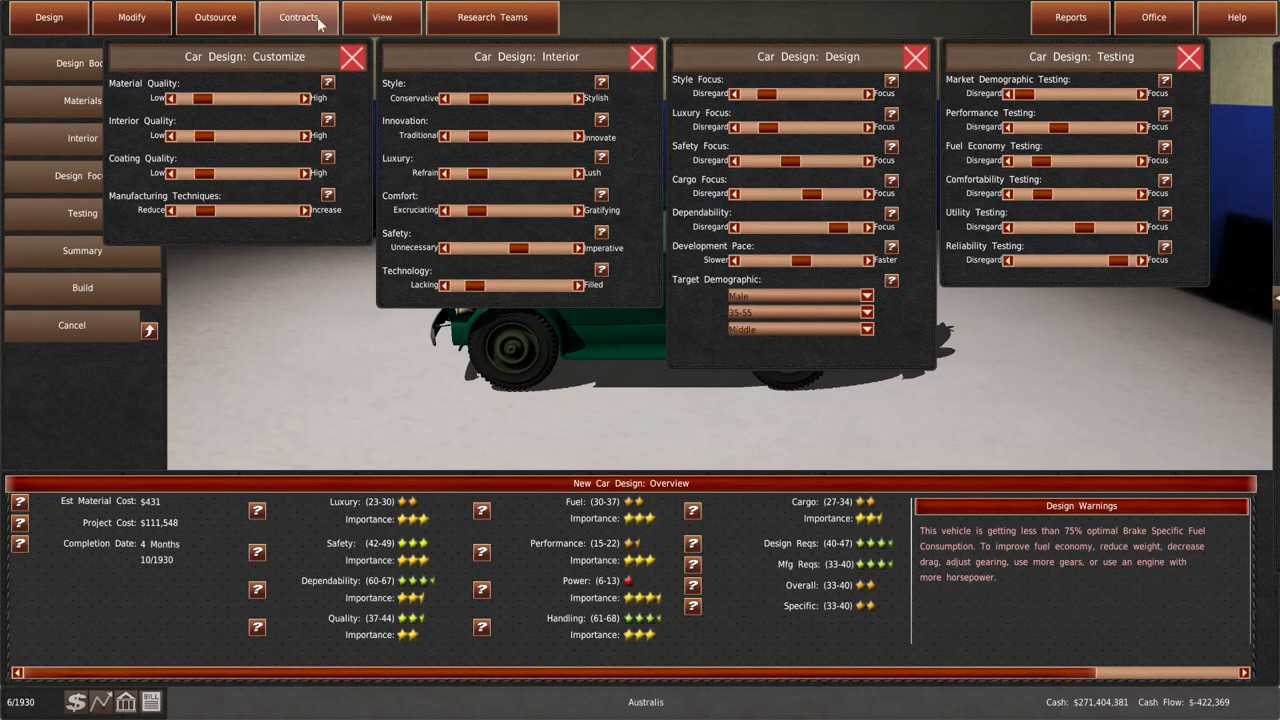
click(382, 18)
click(383, 97)
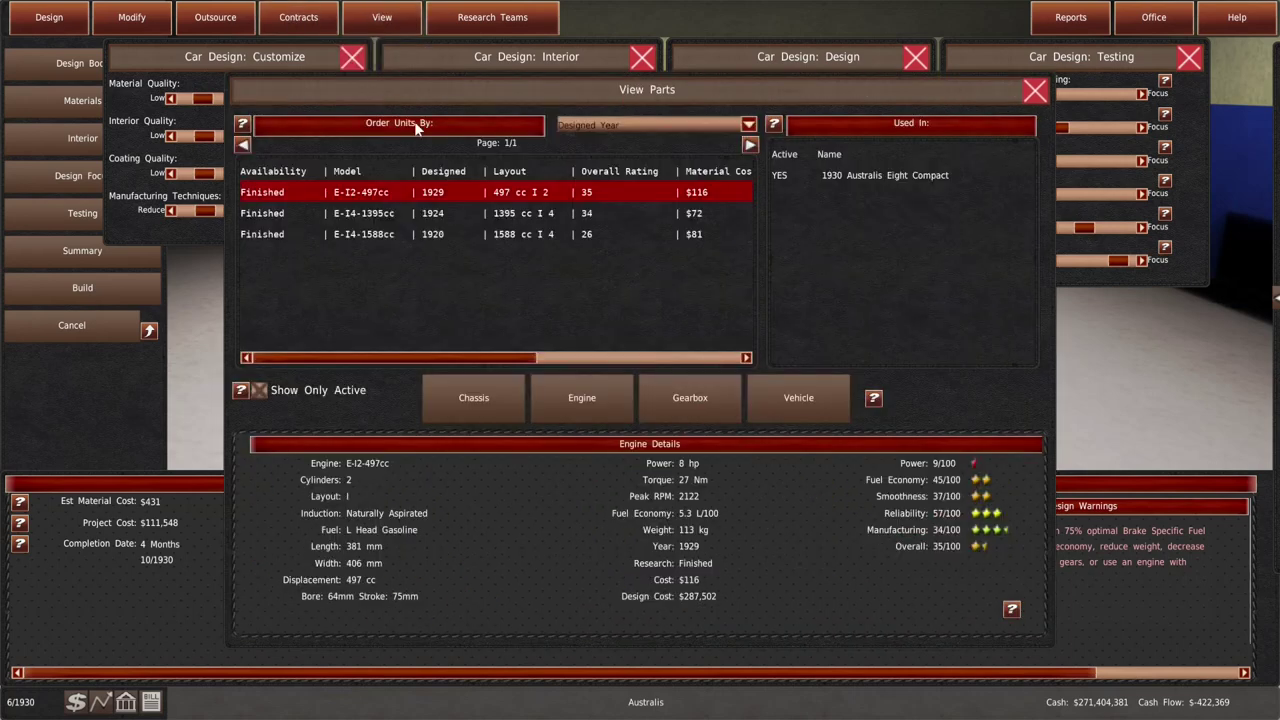
click(520, 218)
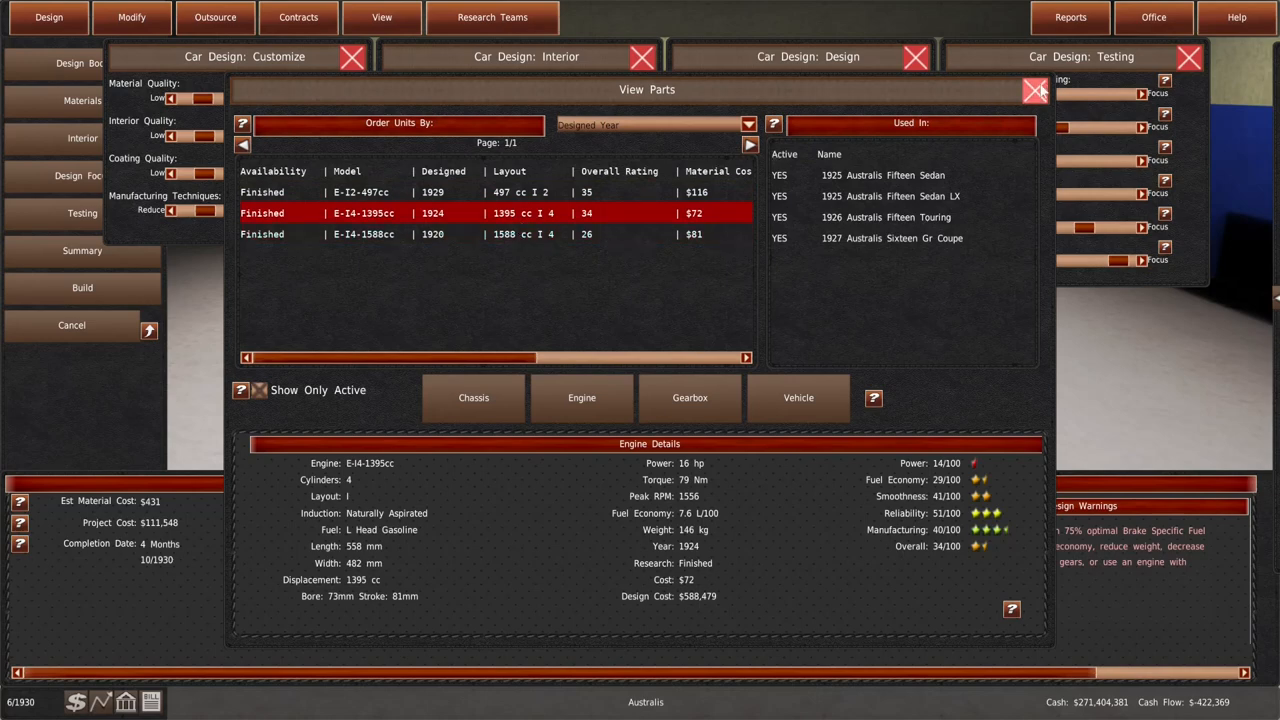
click(1035, 90)
Compare minor and significant modification estimates for the C-240-L3 chassis
click(131, 17)
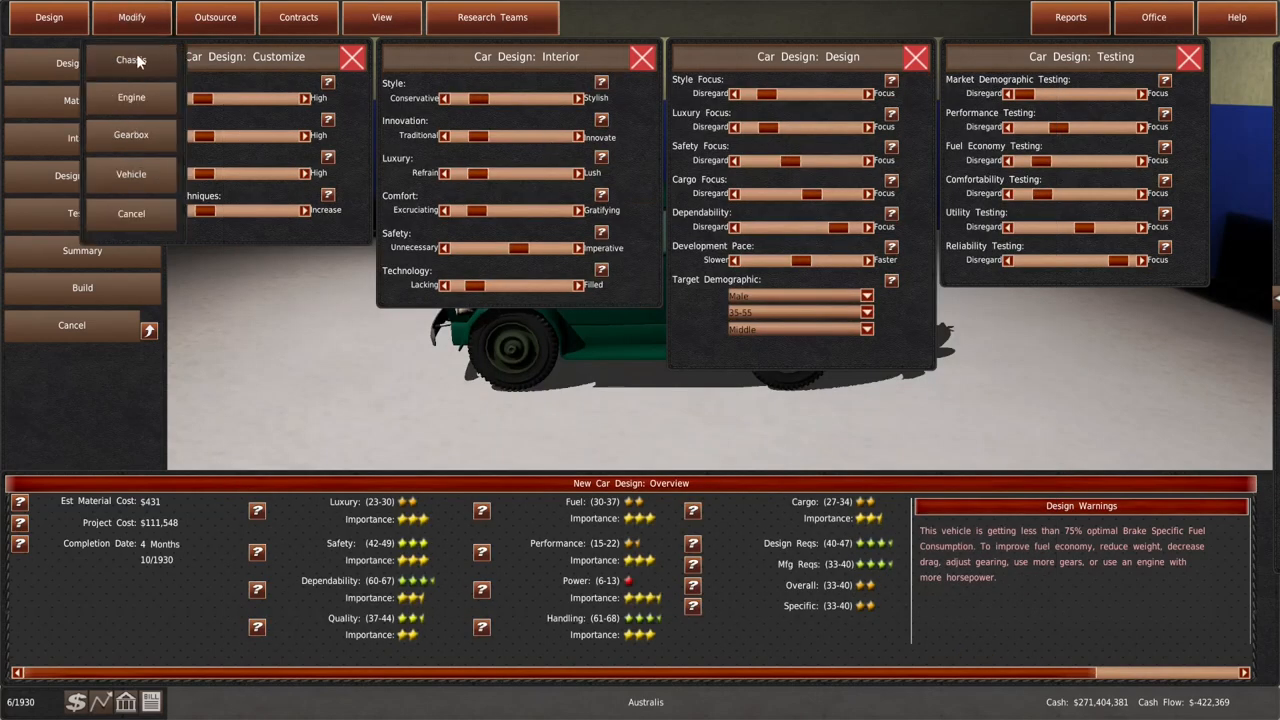
click(135, 57)
click(331, 213)
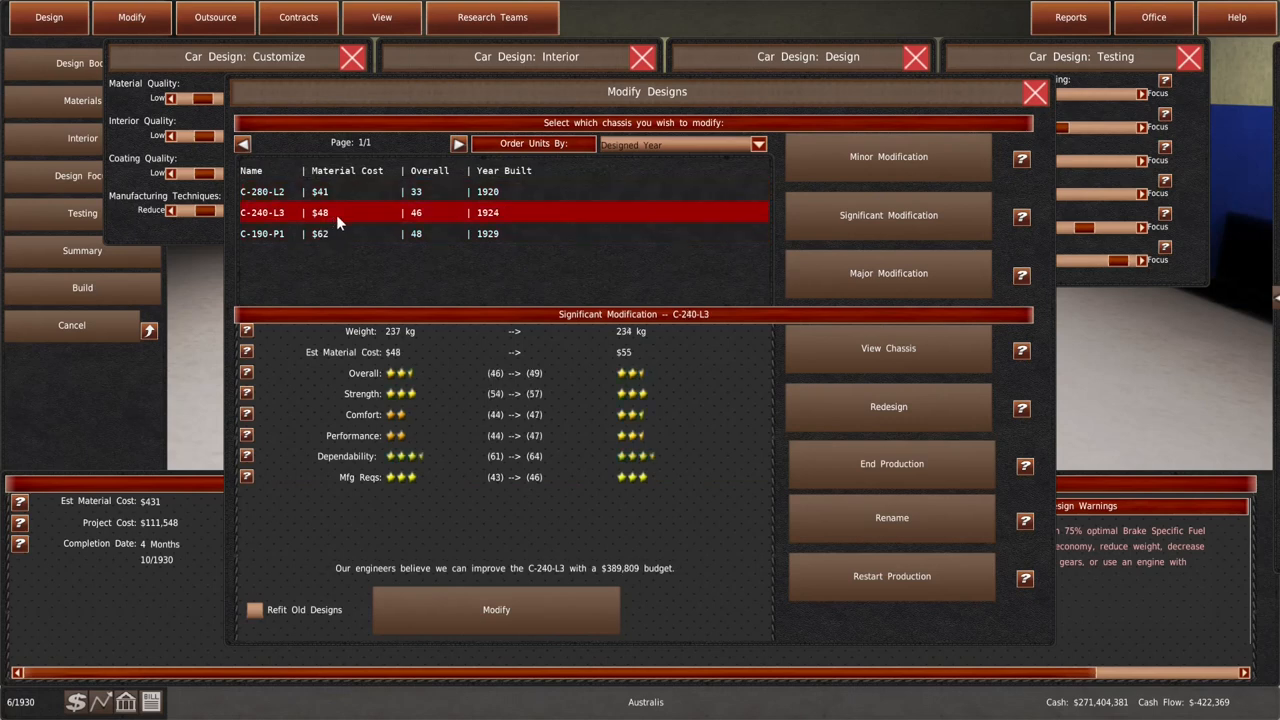
click(820, 160)
click(823, 205)
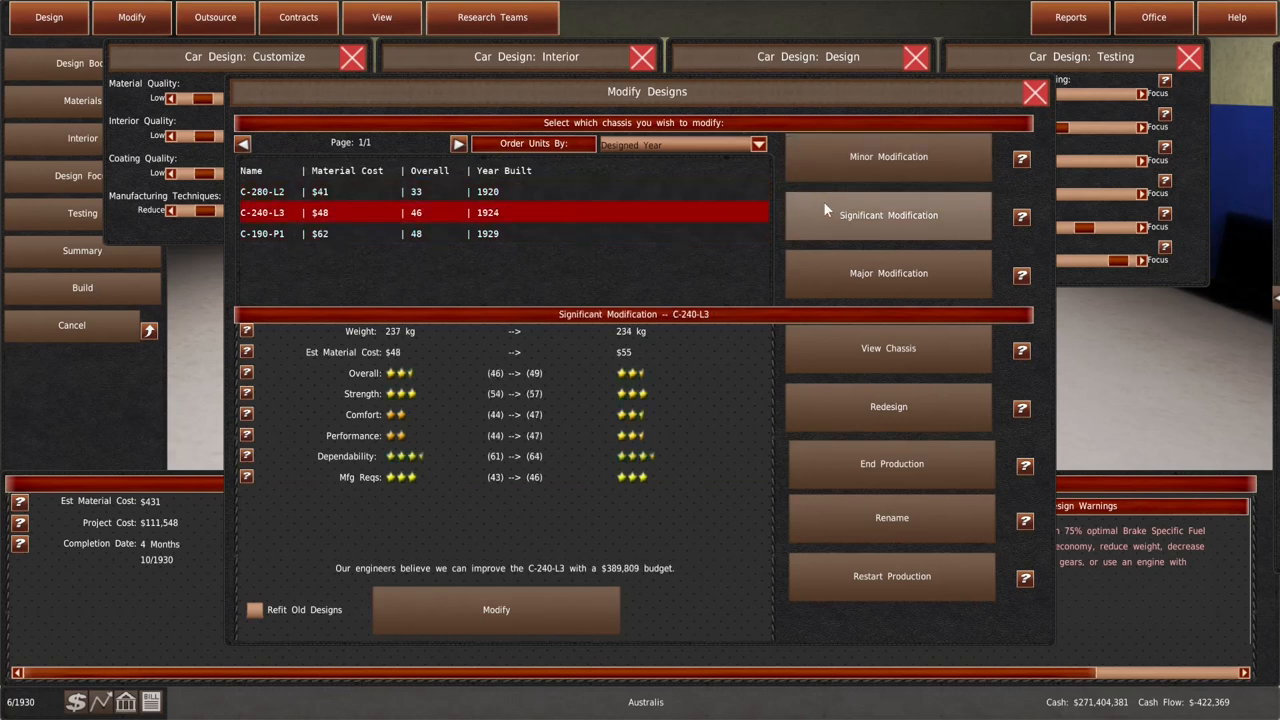
click(826, 173)
click(832, 200)
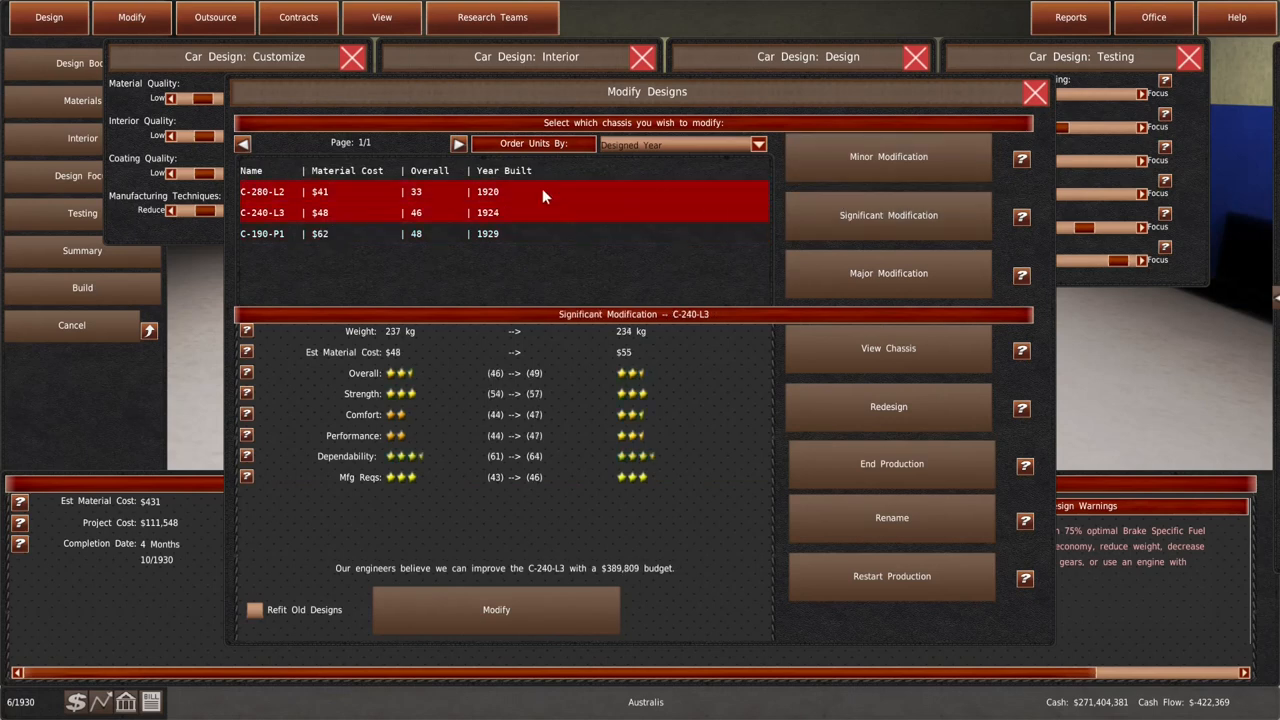
Compare minor, significant ($366,719) and major modification estimates for engine E-I4-1395cc, then close the list
click(132, 17)
click(130, 97)
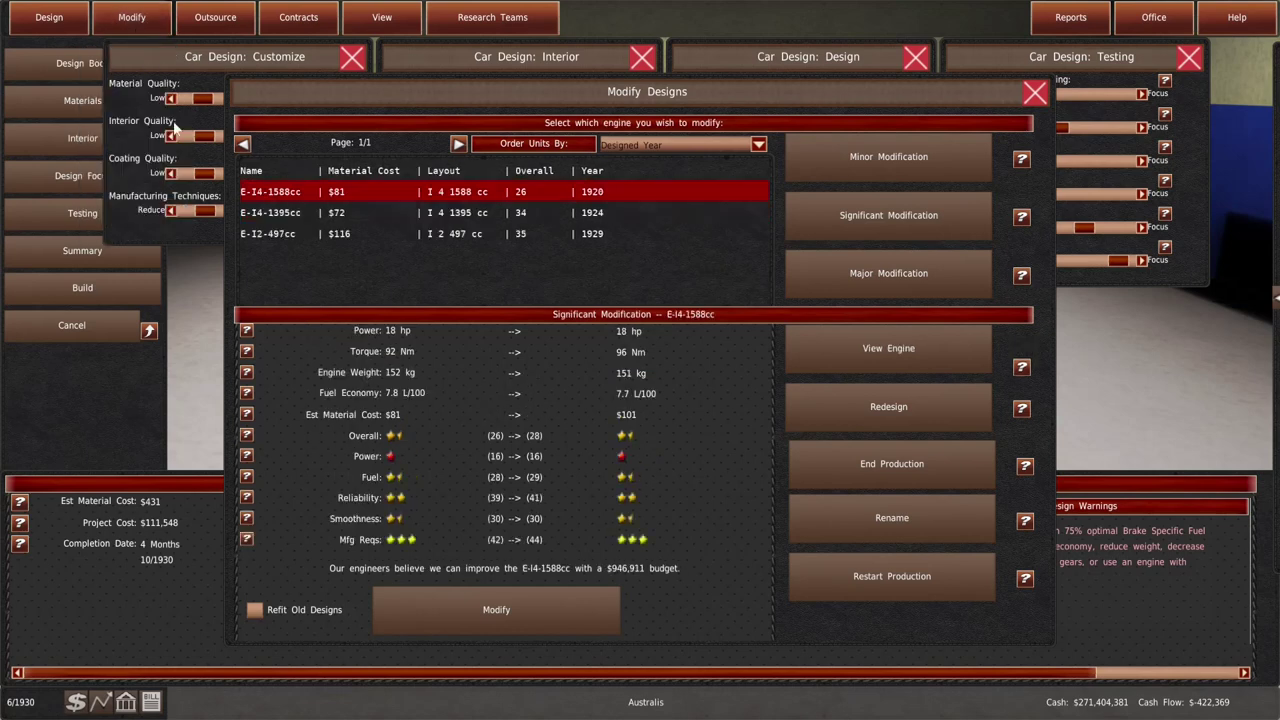
click(400, 215)
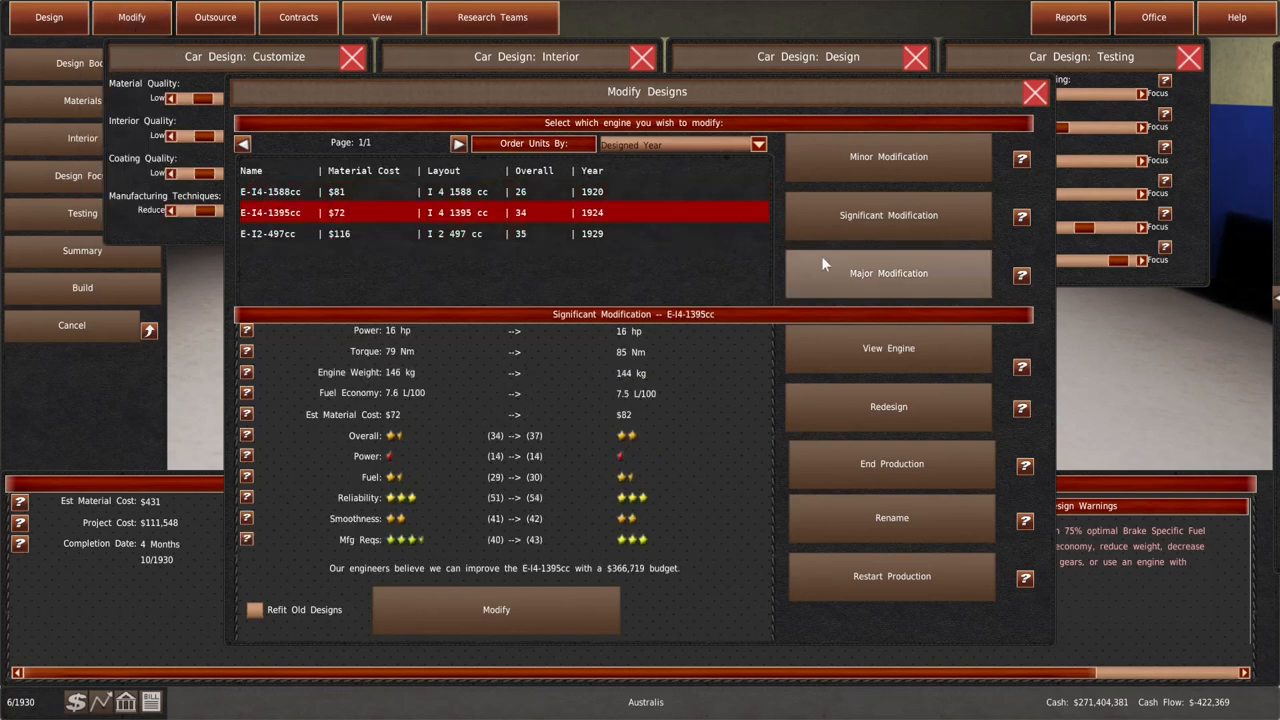
click(824, 214)
click(825, 176)
click(832, 212)
click(826, 176)
click(830, 212)
click(831, 262)
click(827, 218)
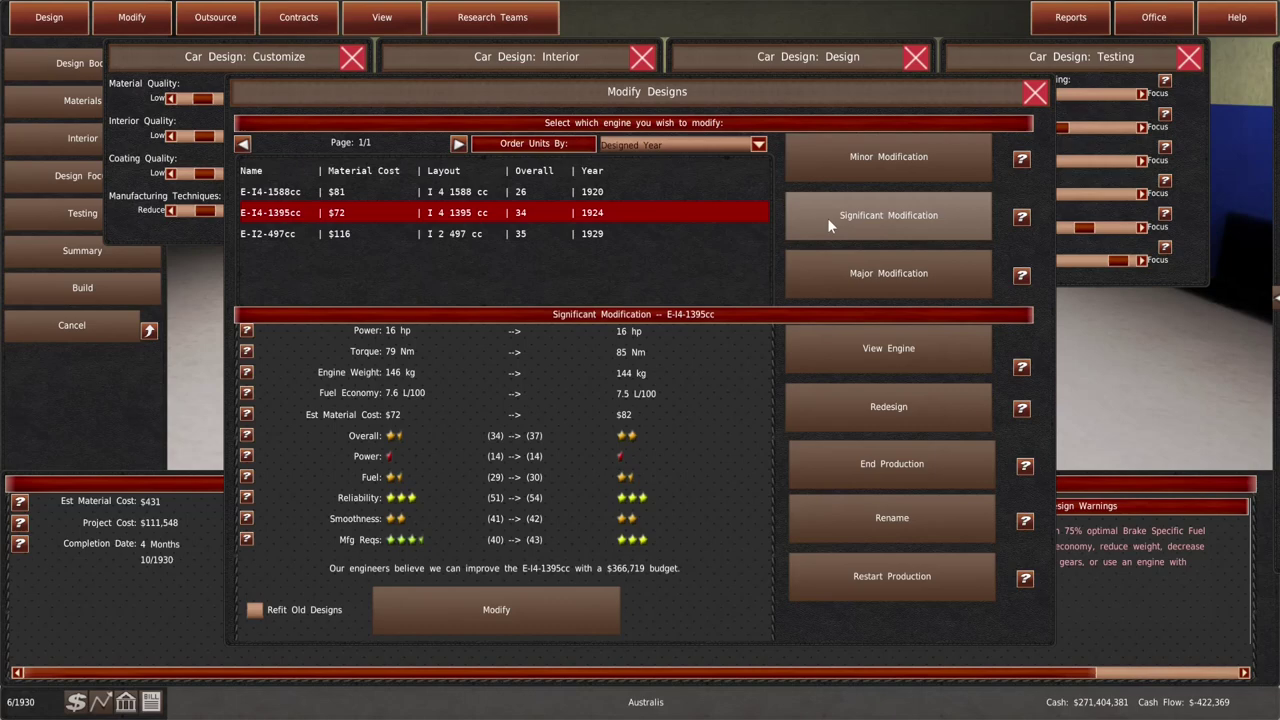
click(1035, 92)
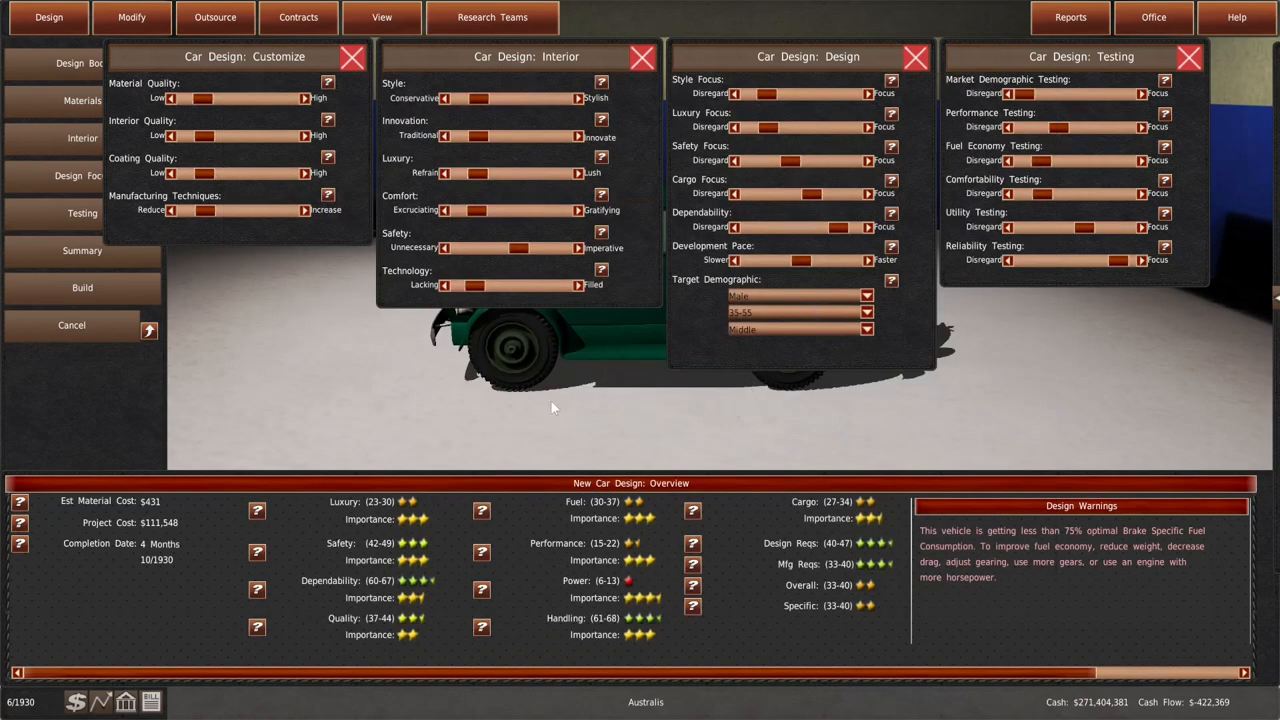
Rebalance interior safety, safety focus, dependability and reliability testing to a $102,205 project cost
click(520, 250)
mouse_move(521, 252)
mouse_down()
mouse_move(536, 250)
mouse_move(497, 248)
mouse_move(519, 249)
mouse_up()
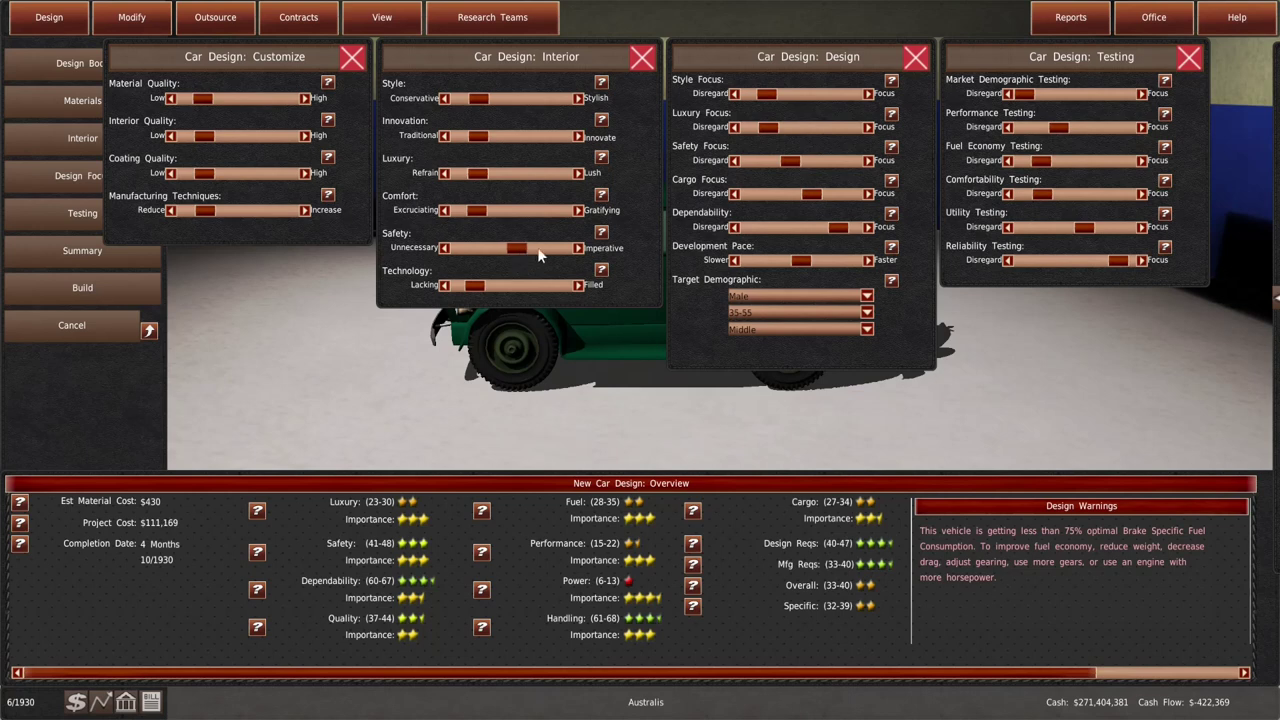
click(808, 163)
mouse_move(527, 258)
mouse_down()
mouse_move(482, 249)
mouse_move(504, 248)
mouse_up()
drag(800, 168, 792, 170)
drag(1118, 260, 1104, 261)
drag(835, 227, 826, 227)
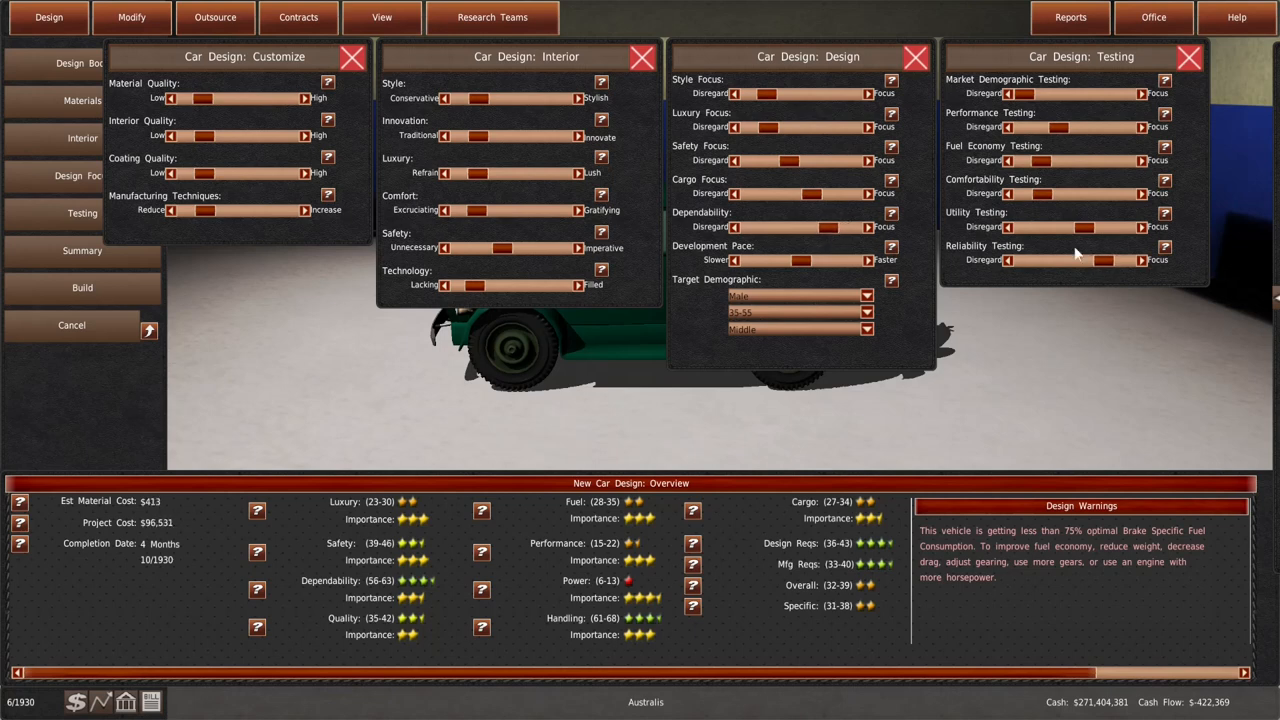
drag(1104, 260, 1119, 261)
drag(787, 162, 787, 162)
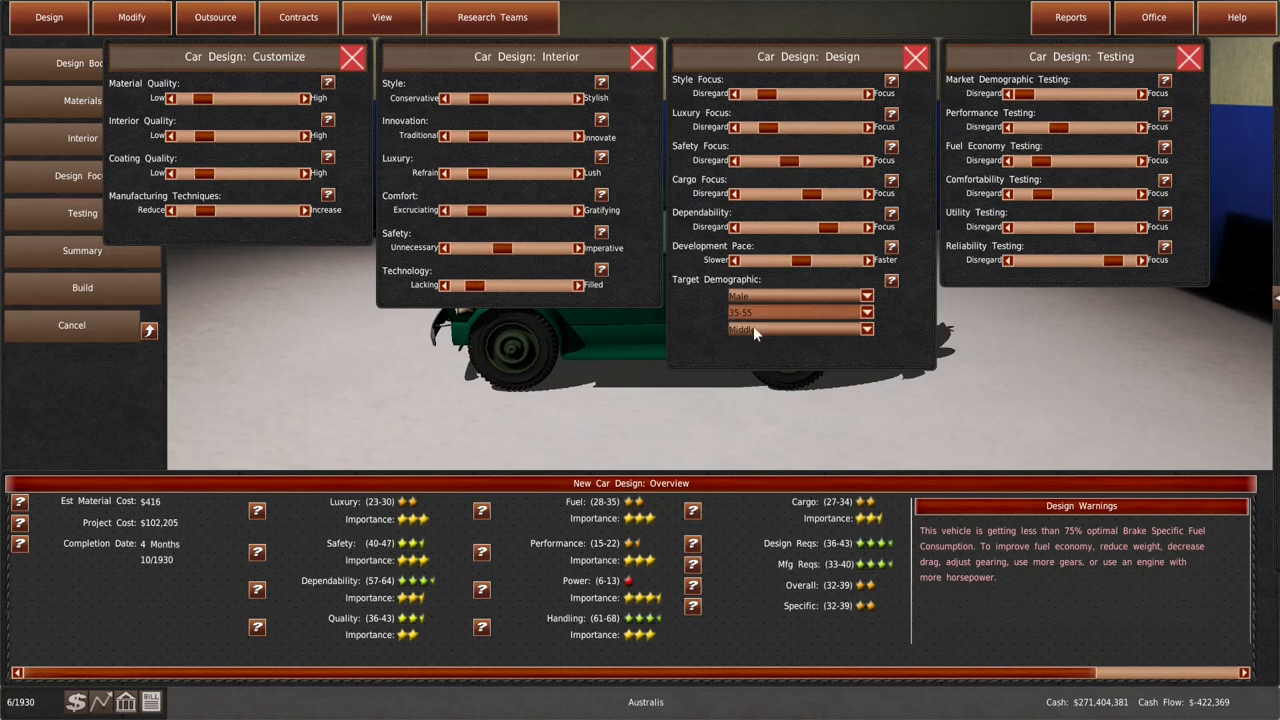
Glance at the vehicle parts list, then speed up development to 3 months at $138,869
click(381, 17)
click(381, 174)
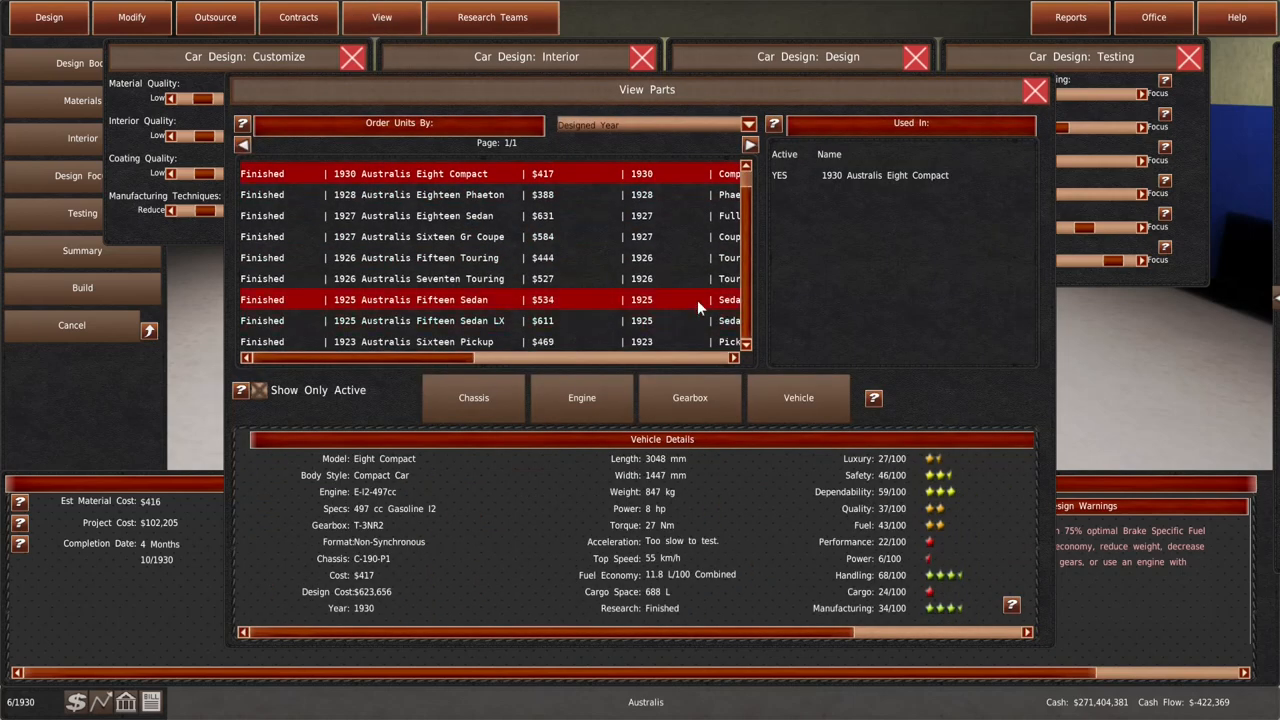
click(1035, 90)
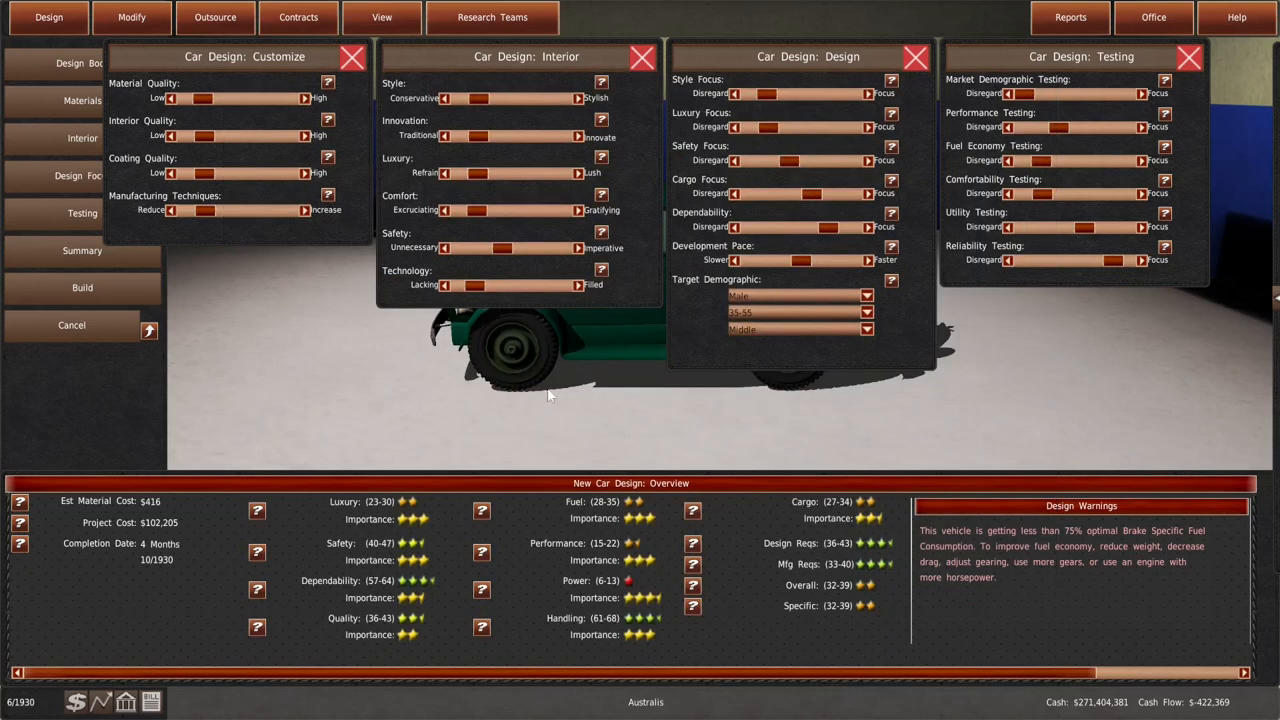
drag(799, 260, 811, 259)
Check the ratings, then build the car as Sixteen Sedan with additional trims to be designed
click(1133, 676)
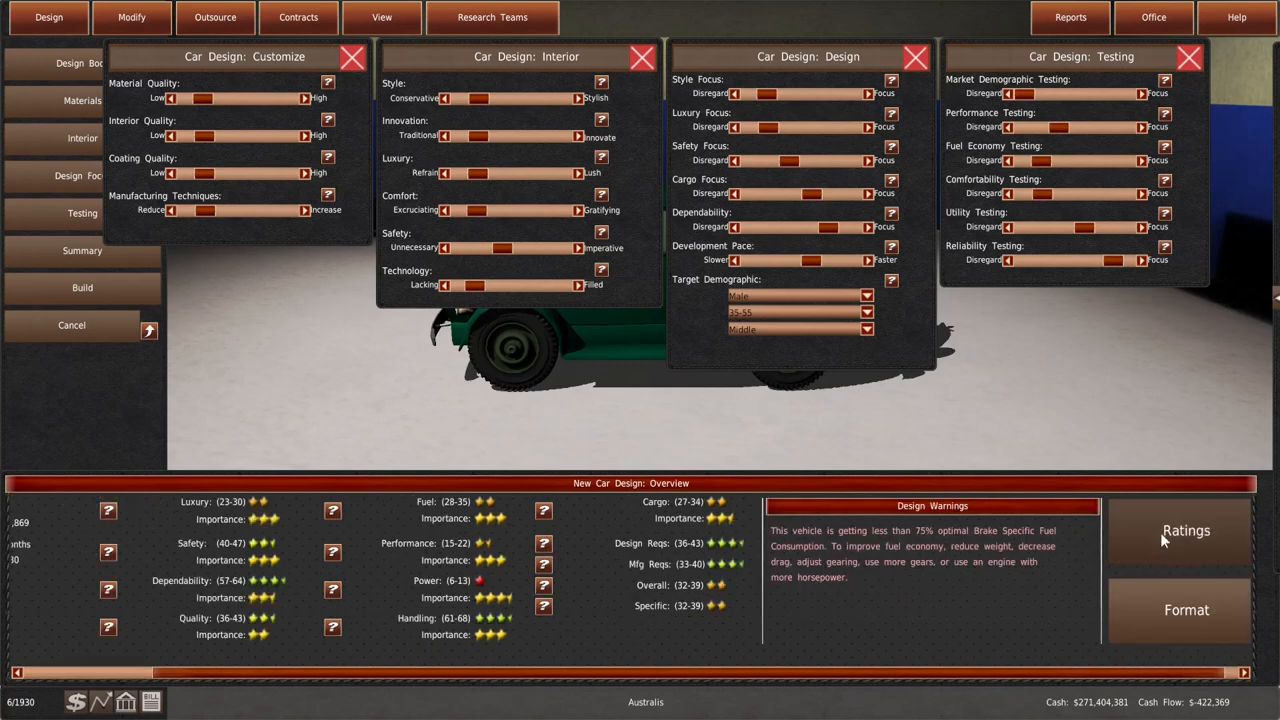
click(1160, 532)
click(810, 152)
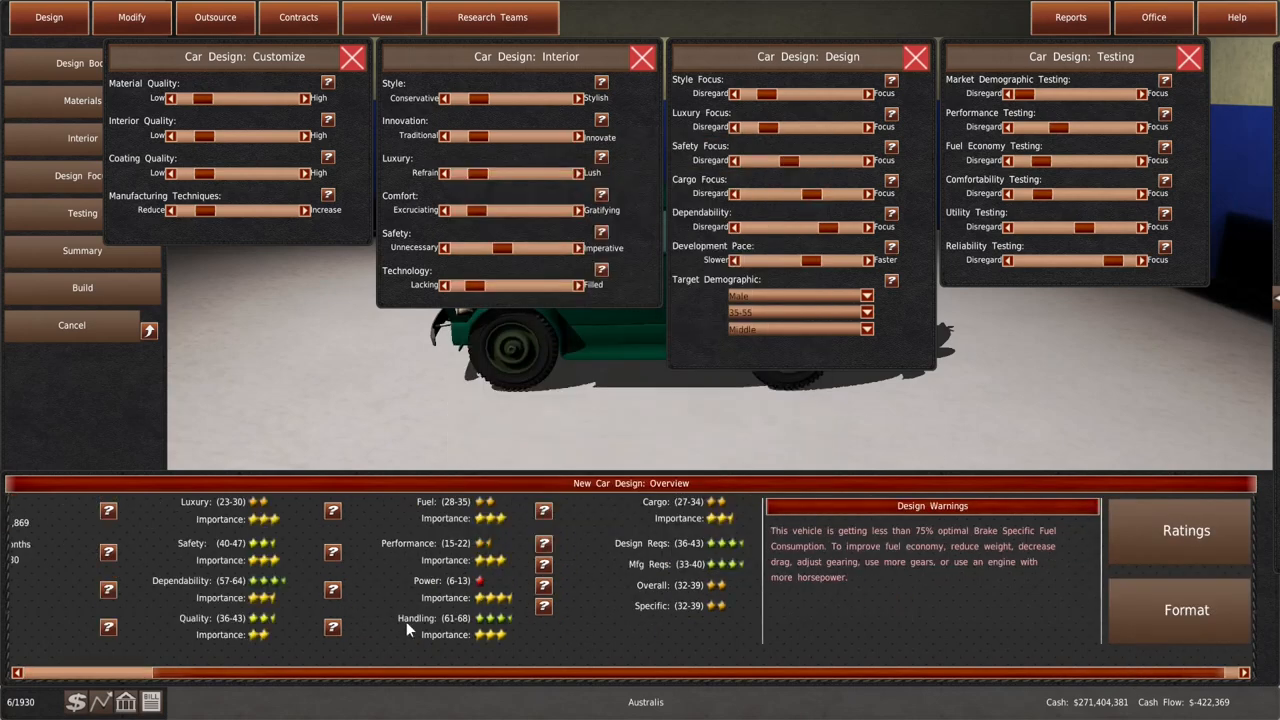
drag(390, 668, 270, 668)
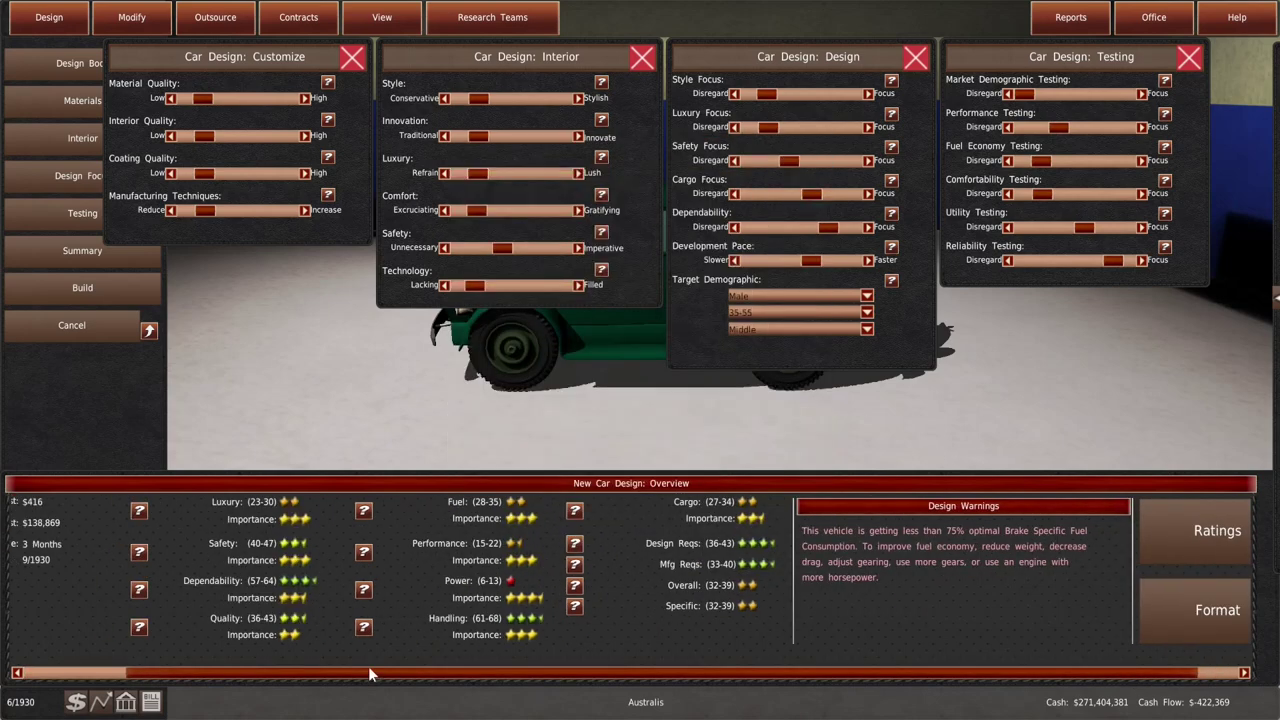
click(124, 287)
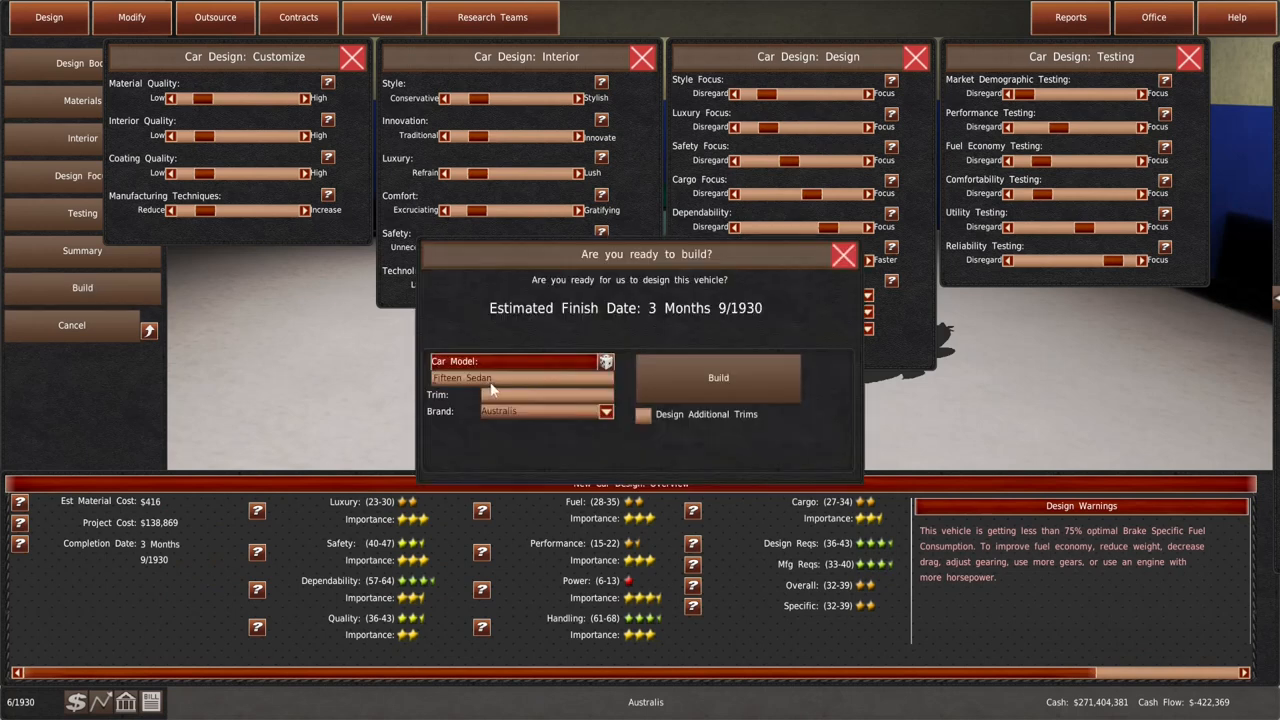
text(Sixteen Sedan)
click(645, 414)
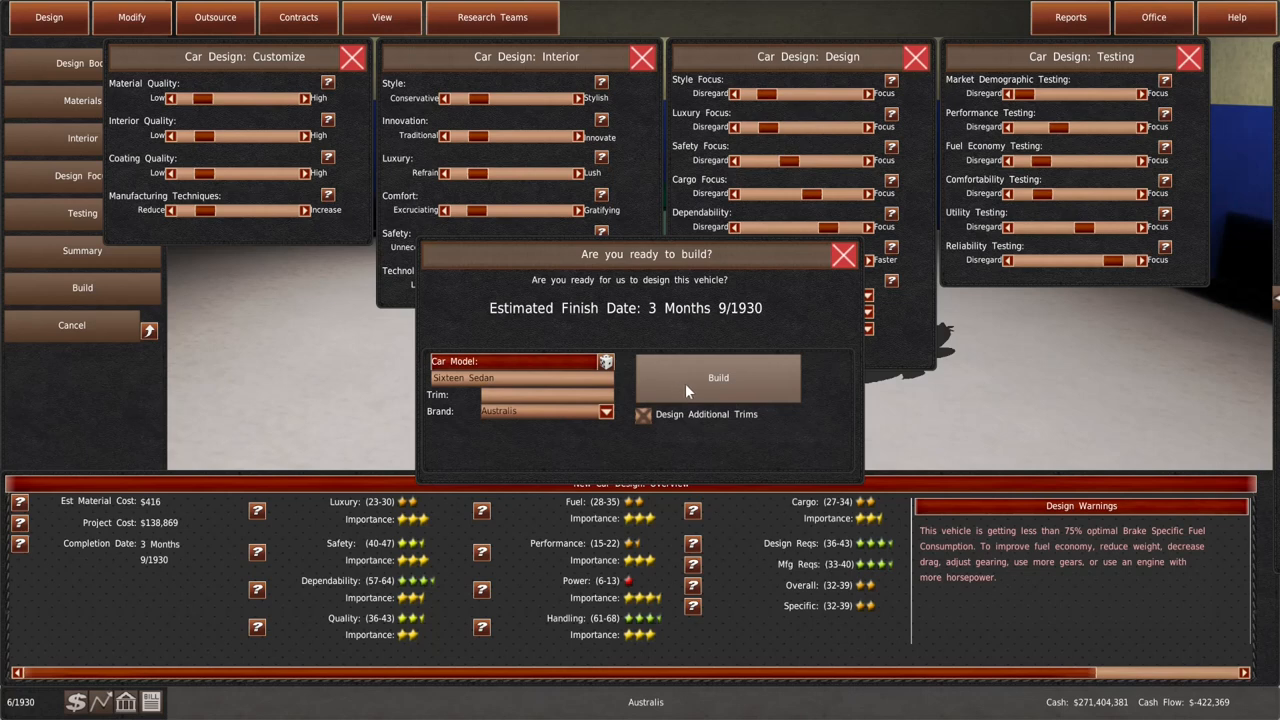
Confirm the Sixteen Sedan build and choose engine E-I4-1588cc with gearbox T-3NR2 for the new trim
click(686, 390)
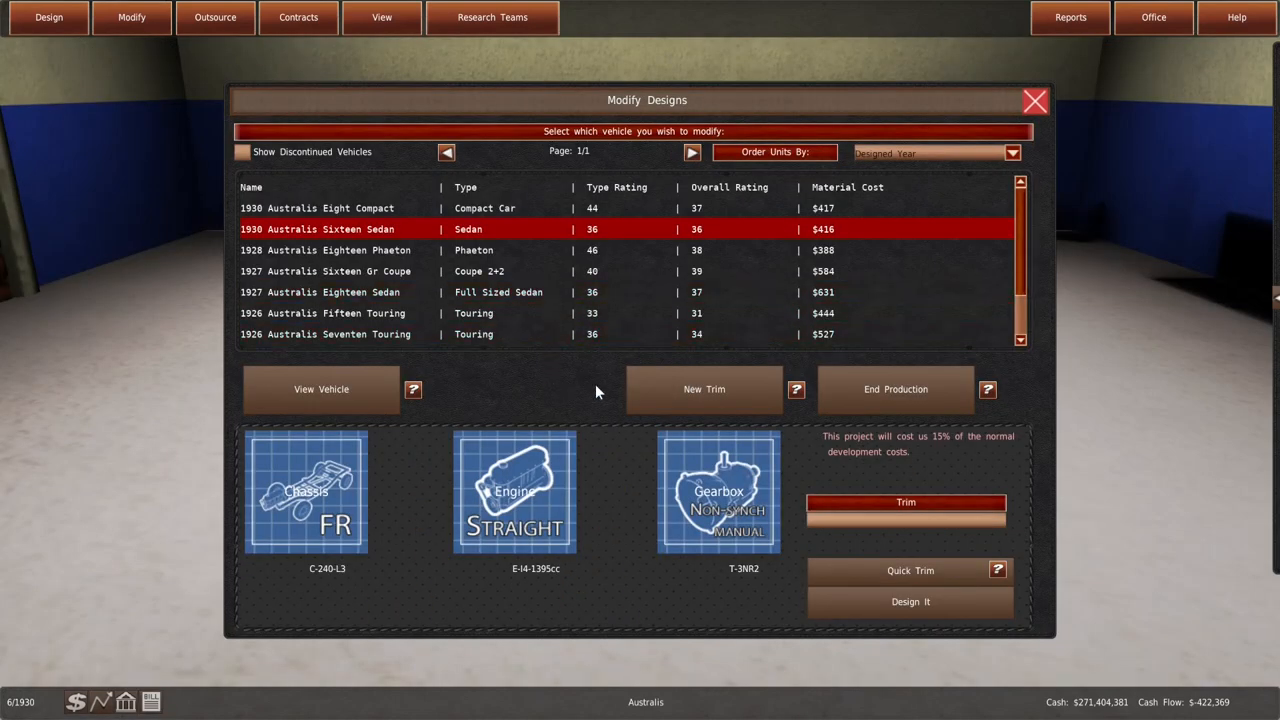
click(558, 518)
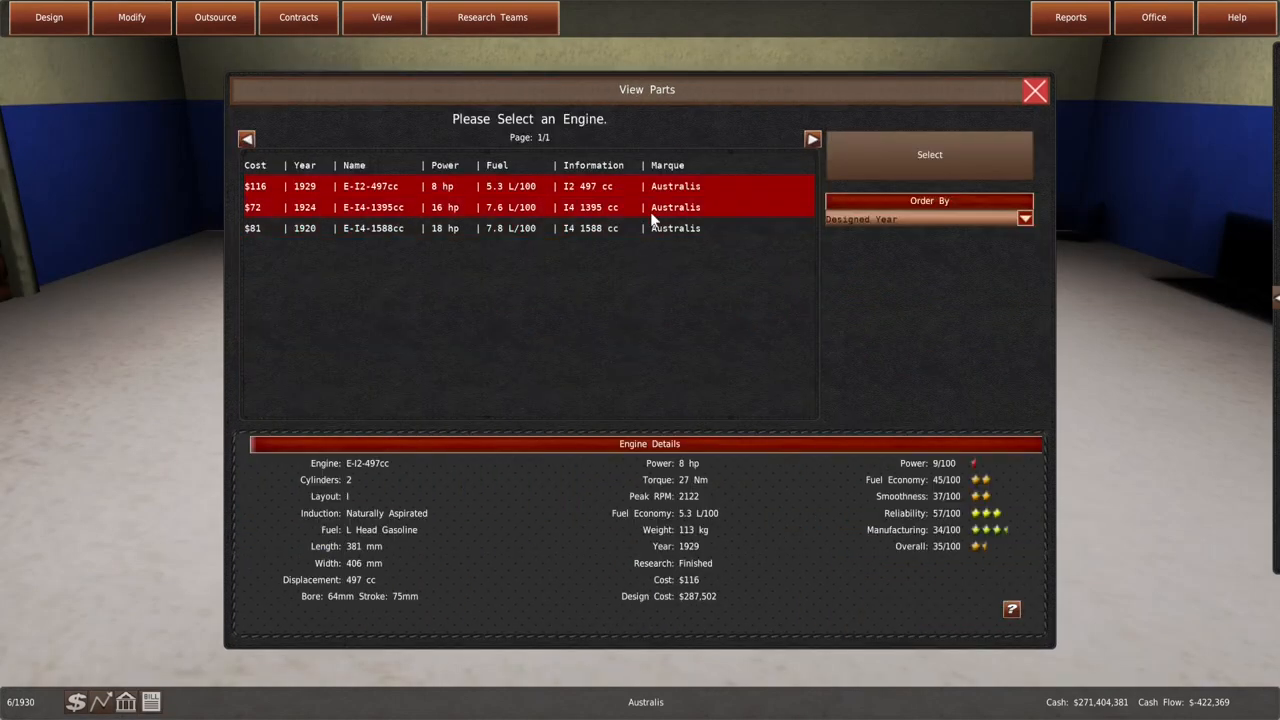
click(742, 226)
click(866, 170)
click(719, 470)
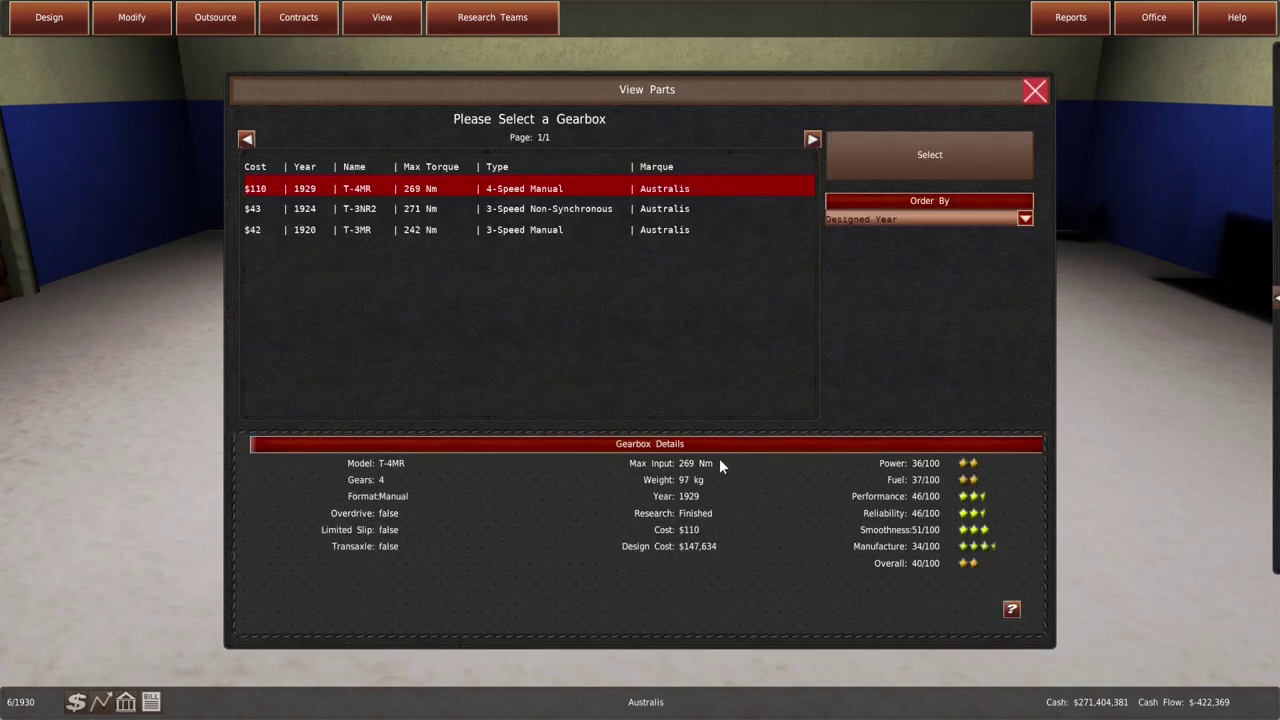
click(738, 211)
click(850, 168)
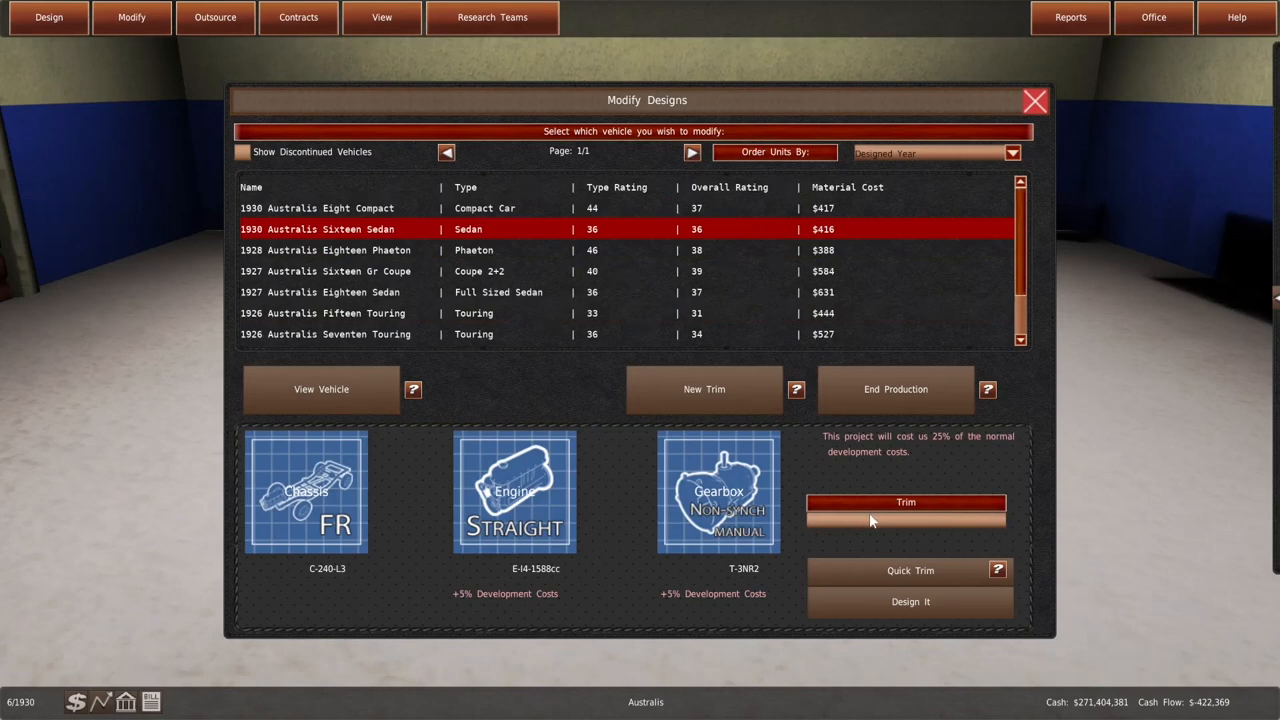
Start the trim design, expand all design setting panels and target the Upper-Middle income demographic
click(866, 601)
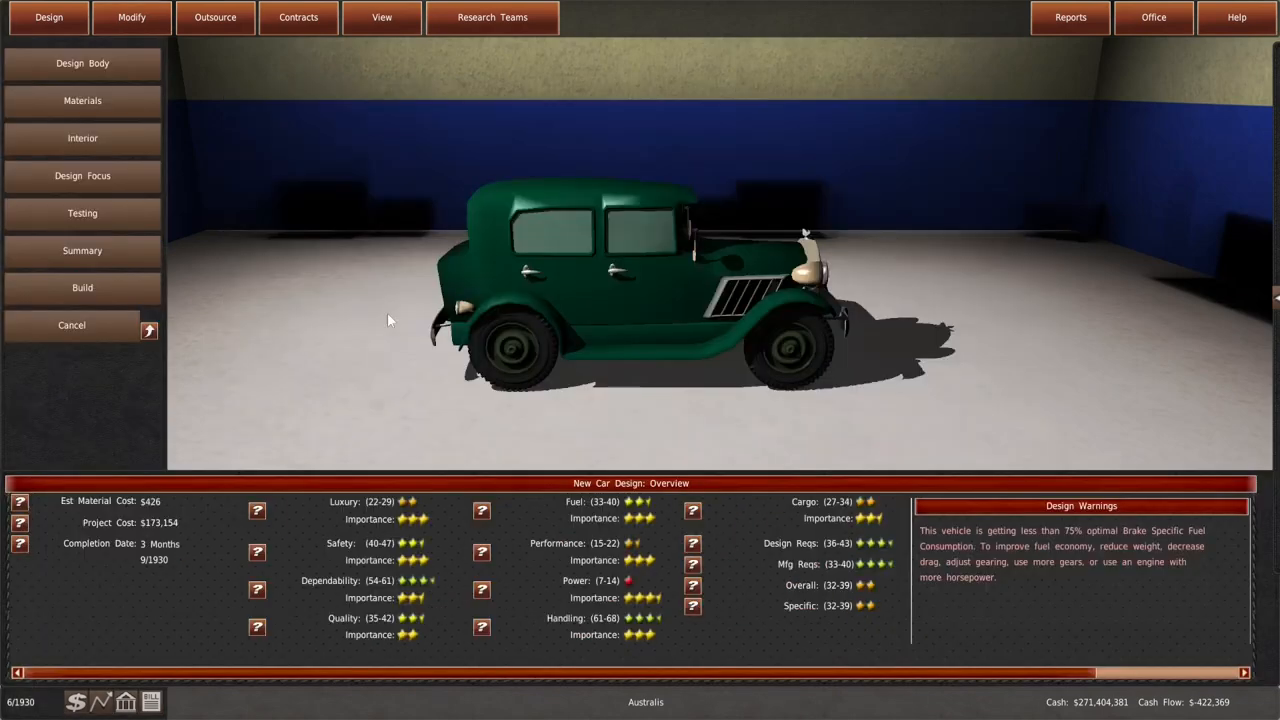
click(105, 104)
click(90, 138)
click(82, 176)
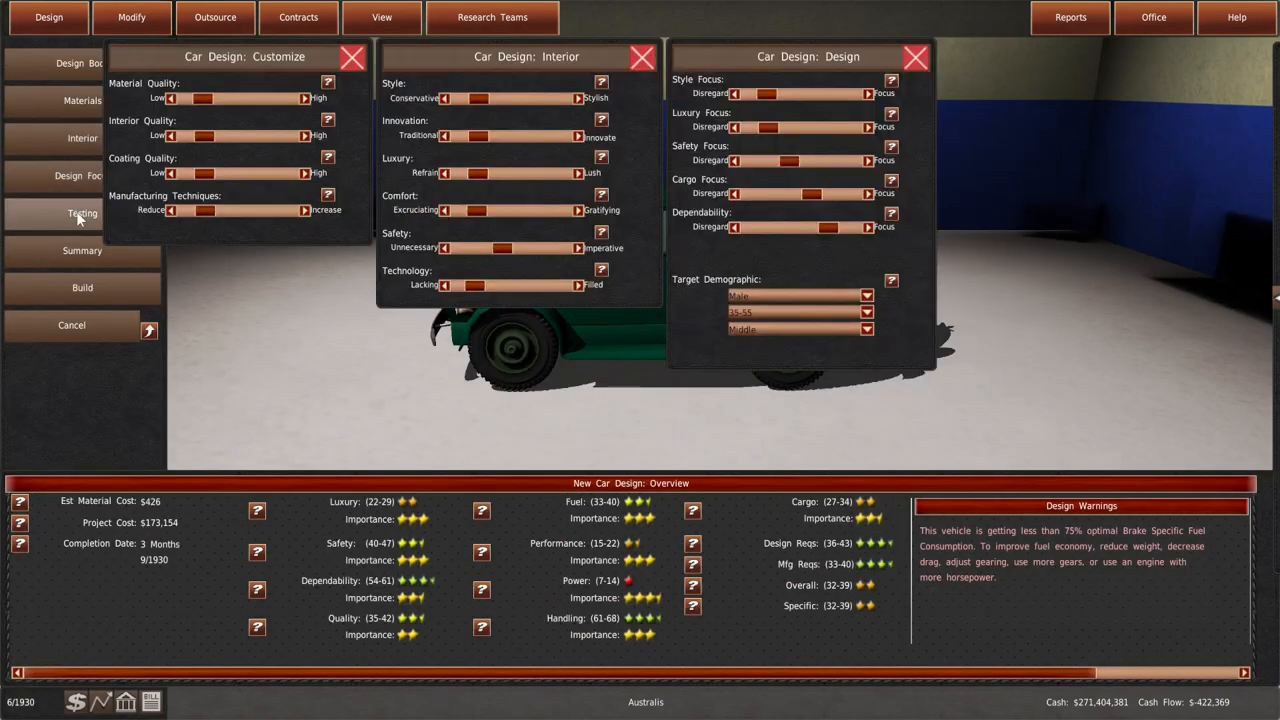
click(78, 213)
click(741, 328)
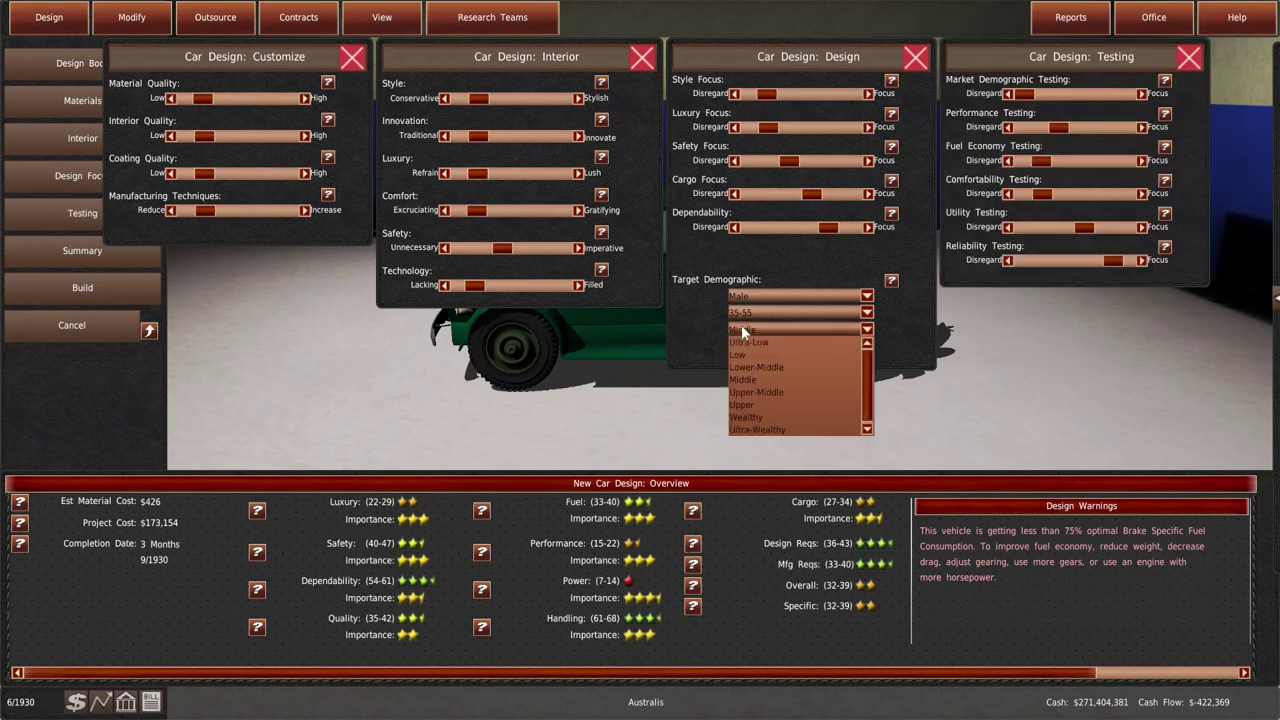
click(764, 391)
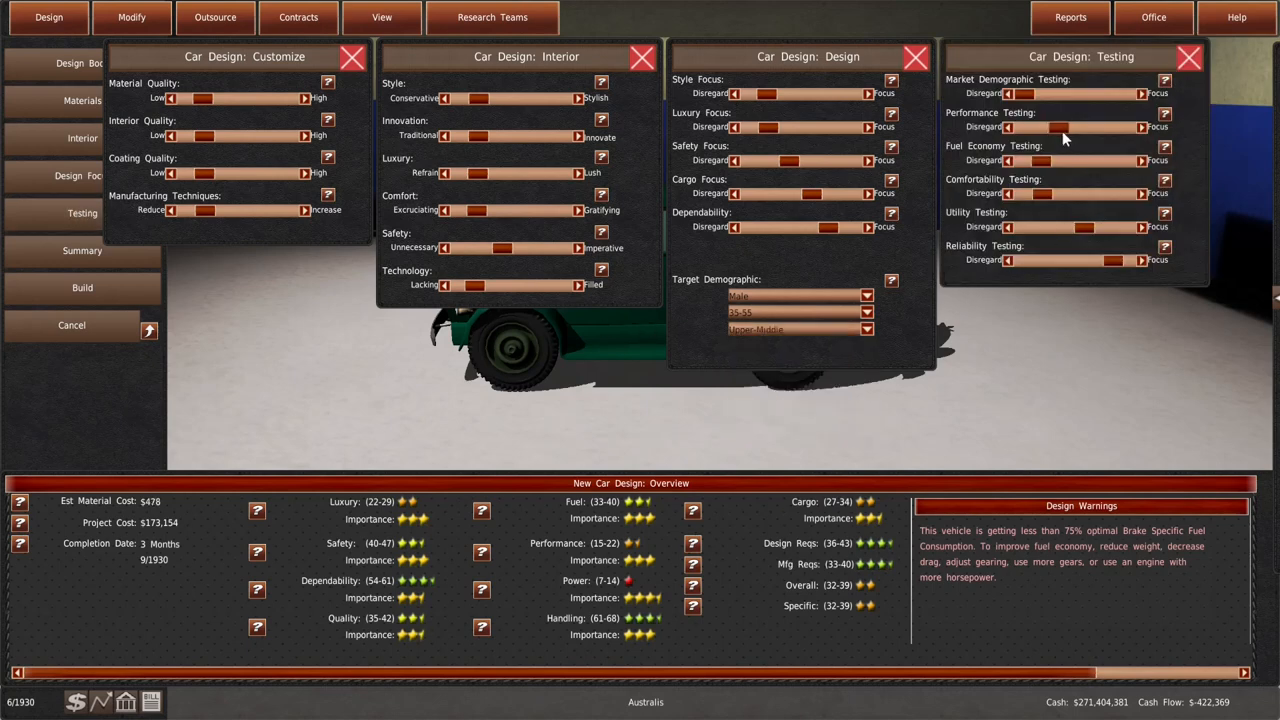
Retune performance and reliability testing, interior safety and quality, and the safety, dependability and cargo focus
drag(1063, 135, 1089, 128)
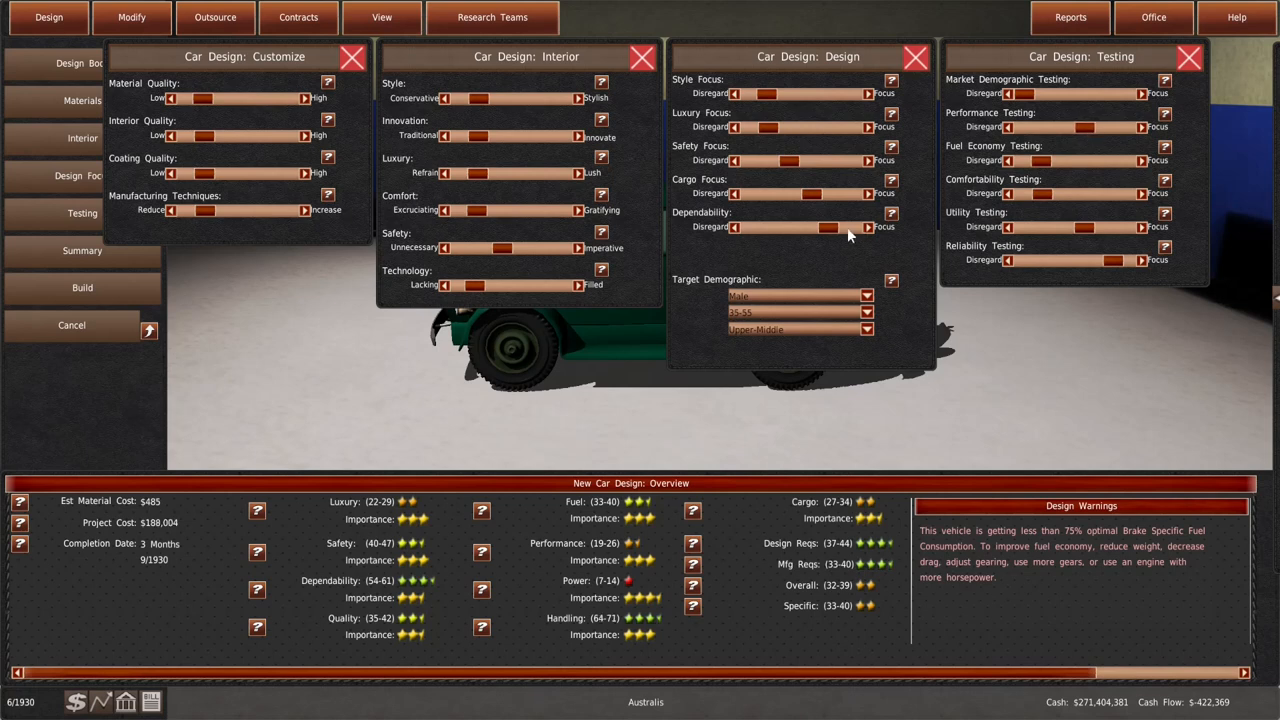
drag(836, 227, 844, 227)
drag(1114, 260, 1125, 259)
drag(501, 251, 518, 249)
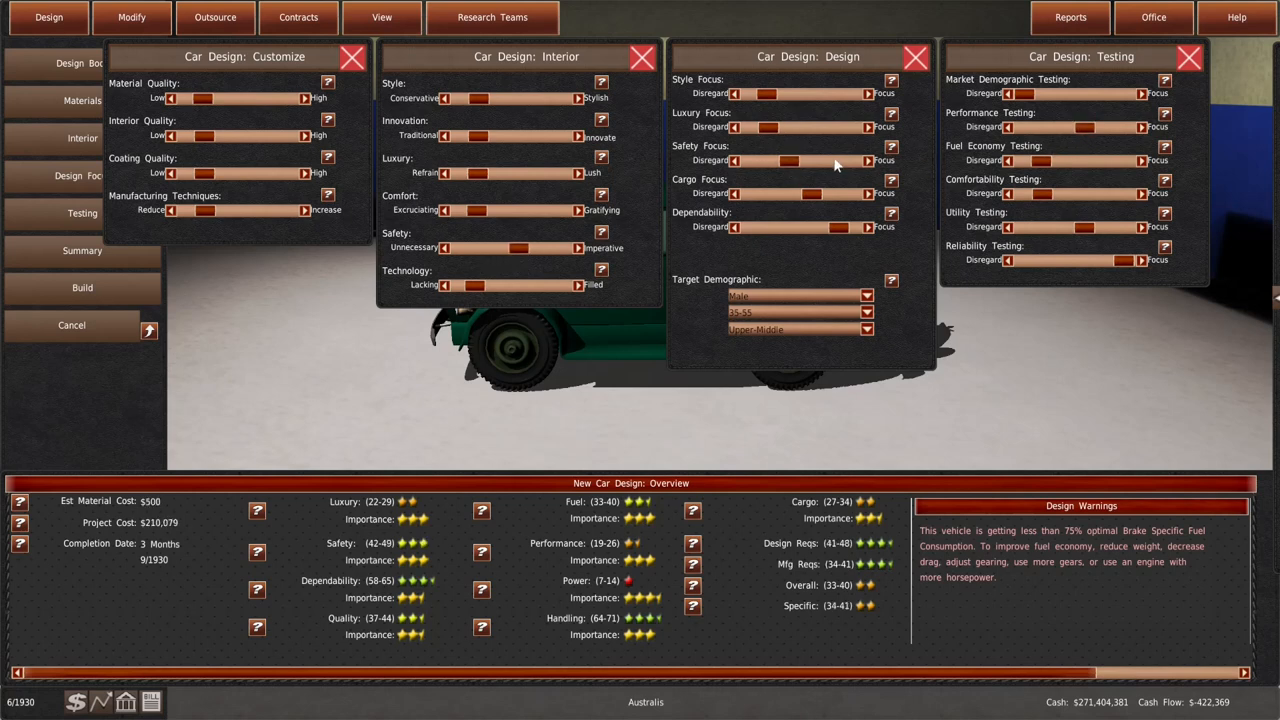
drag(839, 229, 835, 232)
click(805, 161)
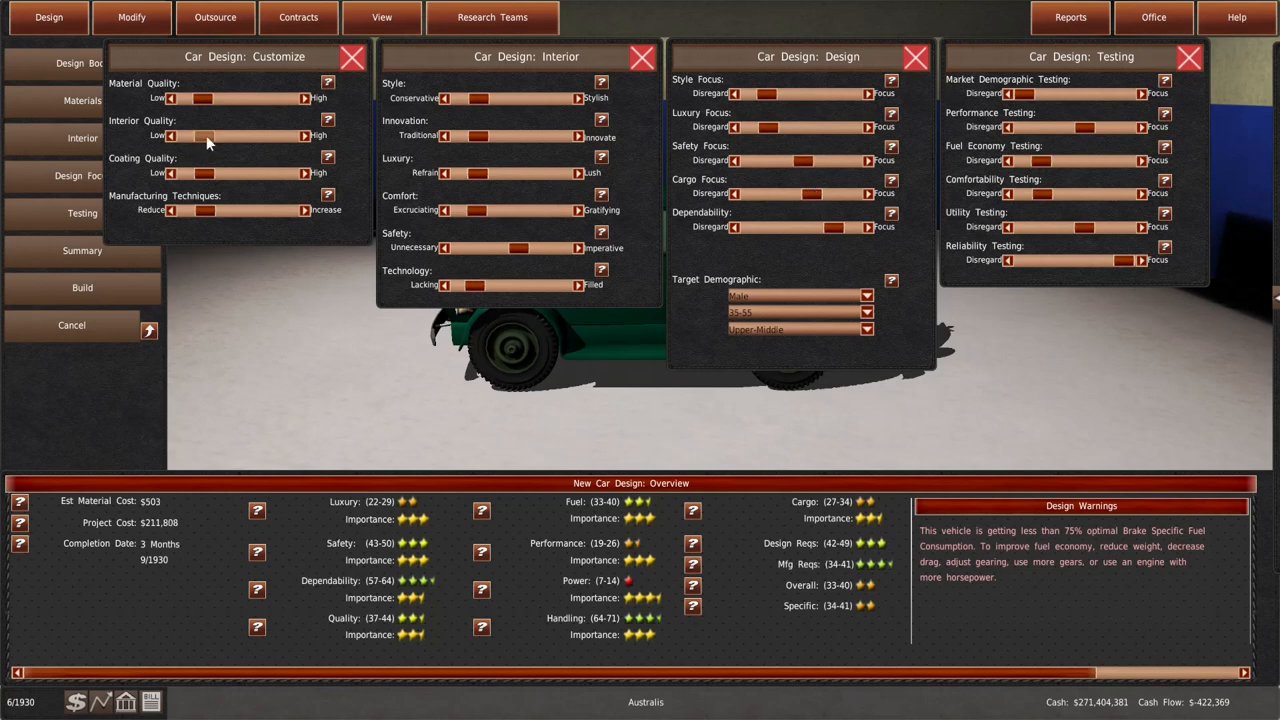
mouse_move(206, 135)
mouse_down()
mouse_move(251, 143)
mouse_move(207, 144)
mouse_up()
drag(1116, 257, 1082, 229)
drag(1086, 129, 1091, 127)
drag(812, 195, 803, 164)
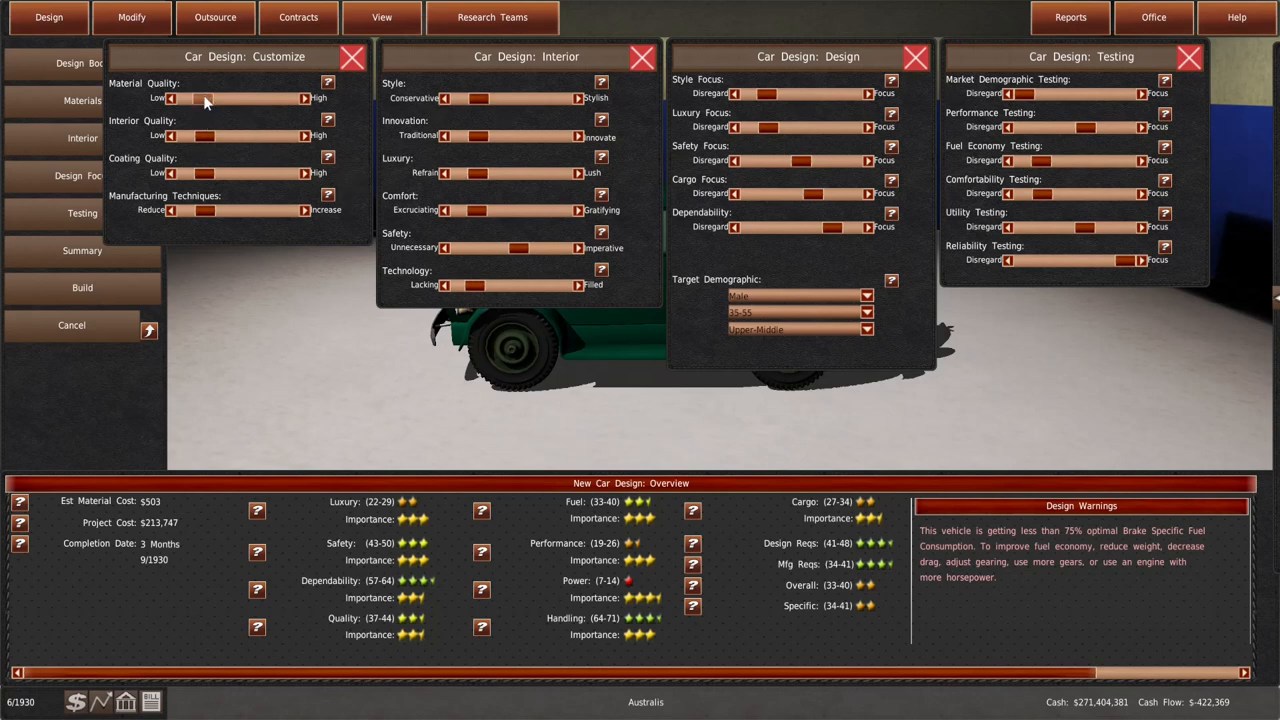
Raise material quality, interior style and innovation, luxury focus and comfortability testing, bringing material cost to $534
mouse_move(205, 103)
mouse_down()
mouse_move(220, 104)
mouse_move(221, 136)
mouse_up()
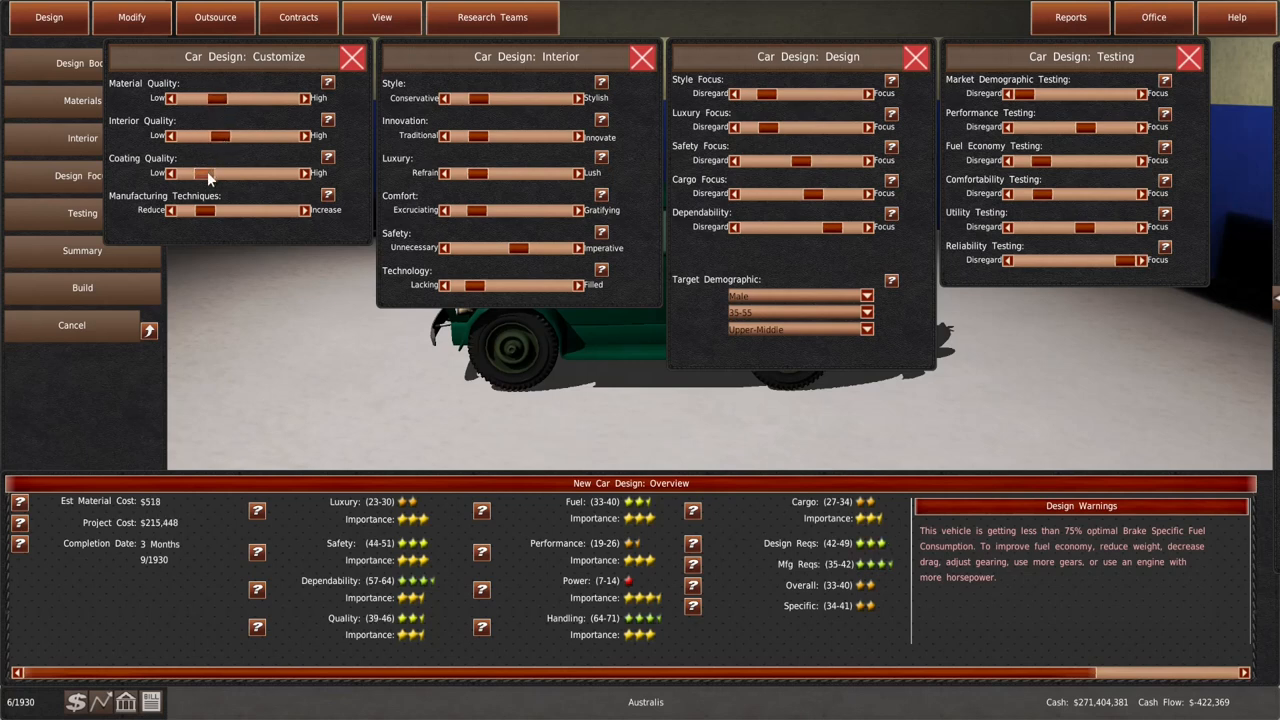
mouse_move(478, 99)
mouse_down()
mouse_move(490, 99)
mouse_move(495, 211)
mouse_up()
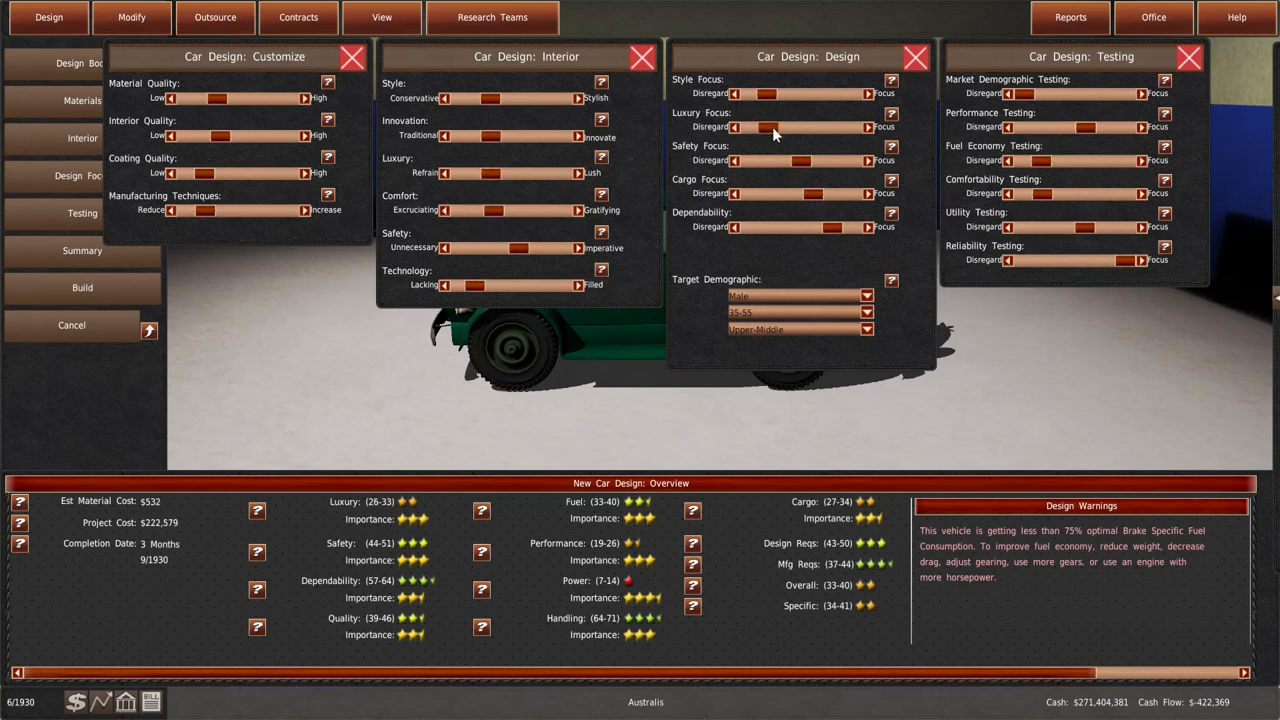
mouse_move(767, 127)
mouse_down()
mouse_move(780, 127)
mouse_move(779, 93)
mouse_move(771, 127)
mouse_up()
drag(1040, 193, 1051, 193)
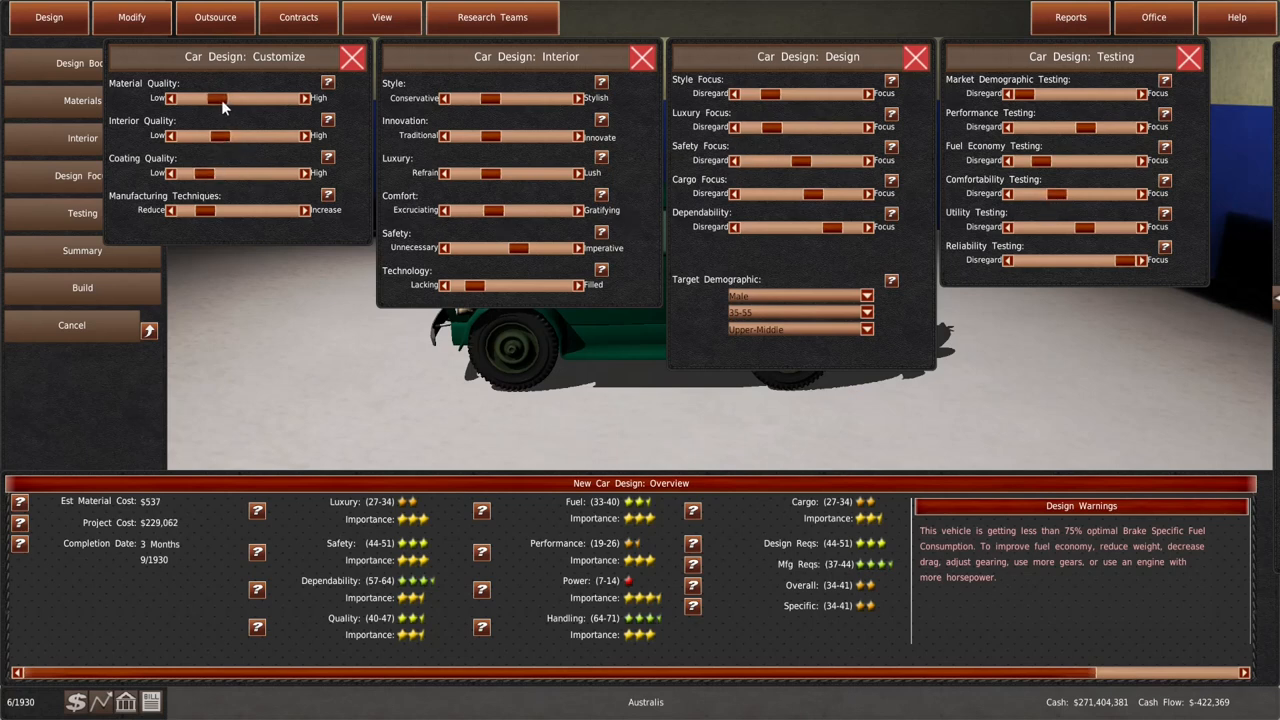
drag(222, 107, 214, 106)
Review the list of existing vehicle designs and return to the design screen
click(385, 17)
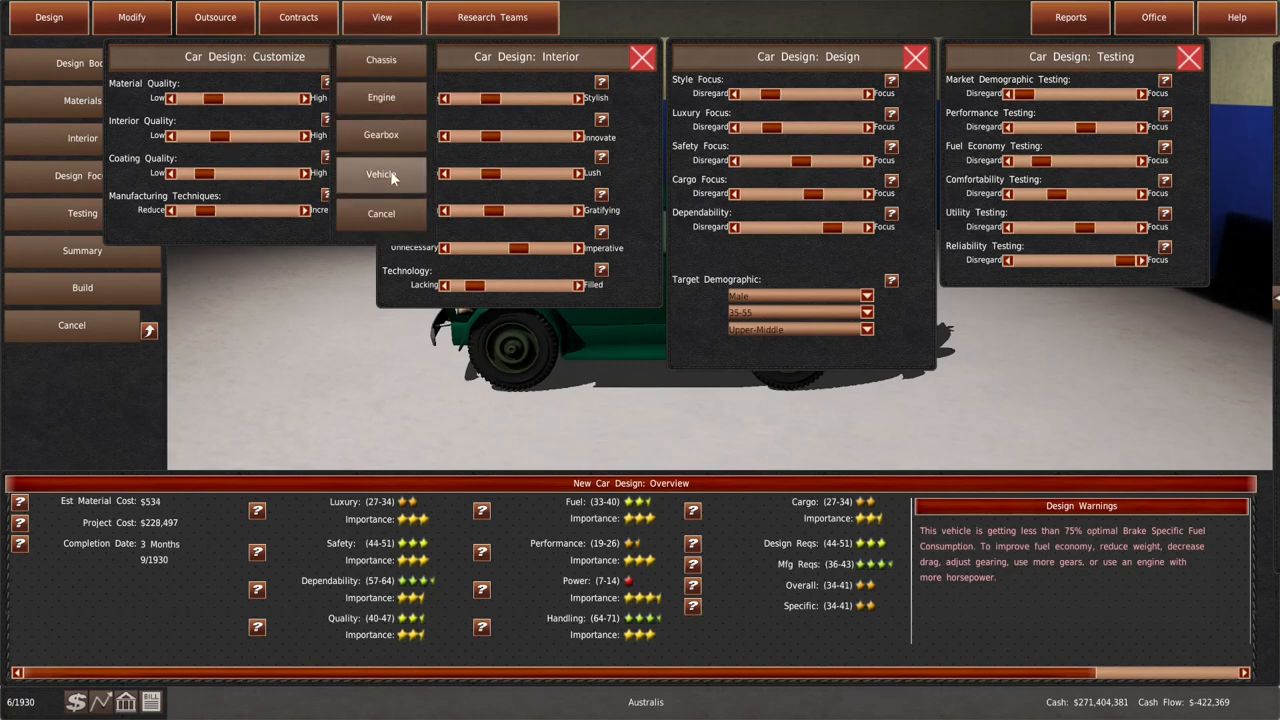
click(382, 174)
scroll(685, 312, down, 1)
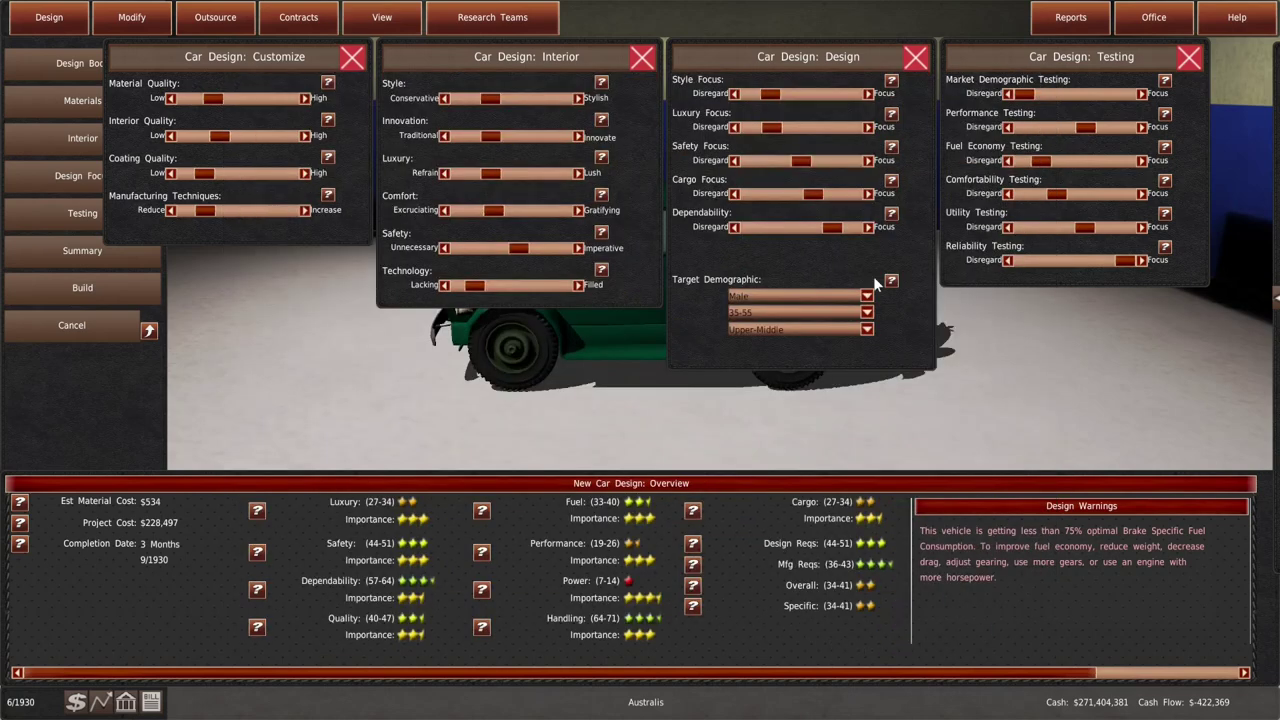
click(1035, 90)
Check the design's detailed ratings, then confirm building the Sixteen Sedan LX for 9/1930 completion
click(1128, 675)
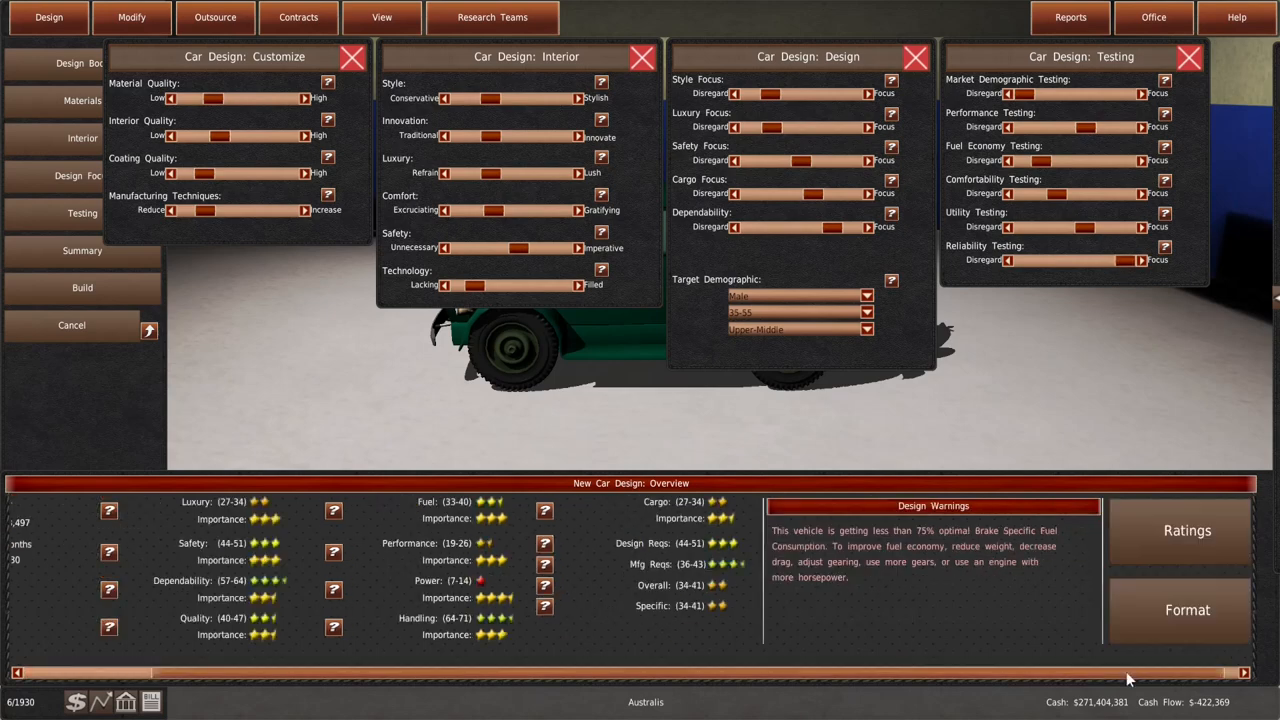
click(1140, 530)
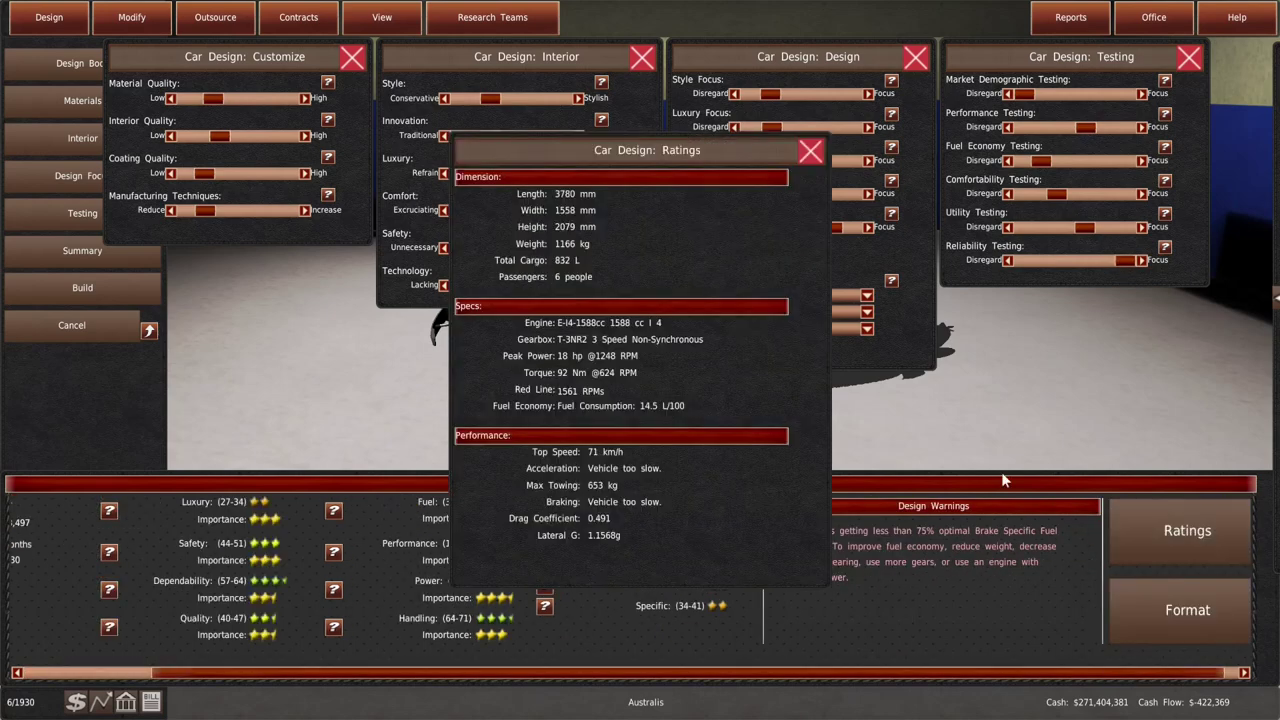
click(810, 150)
drag(587, 675, 563, 677)
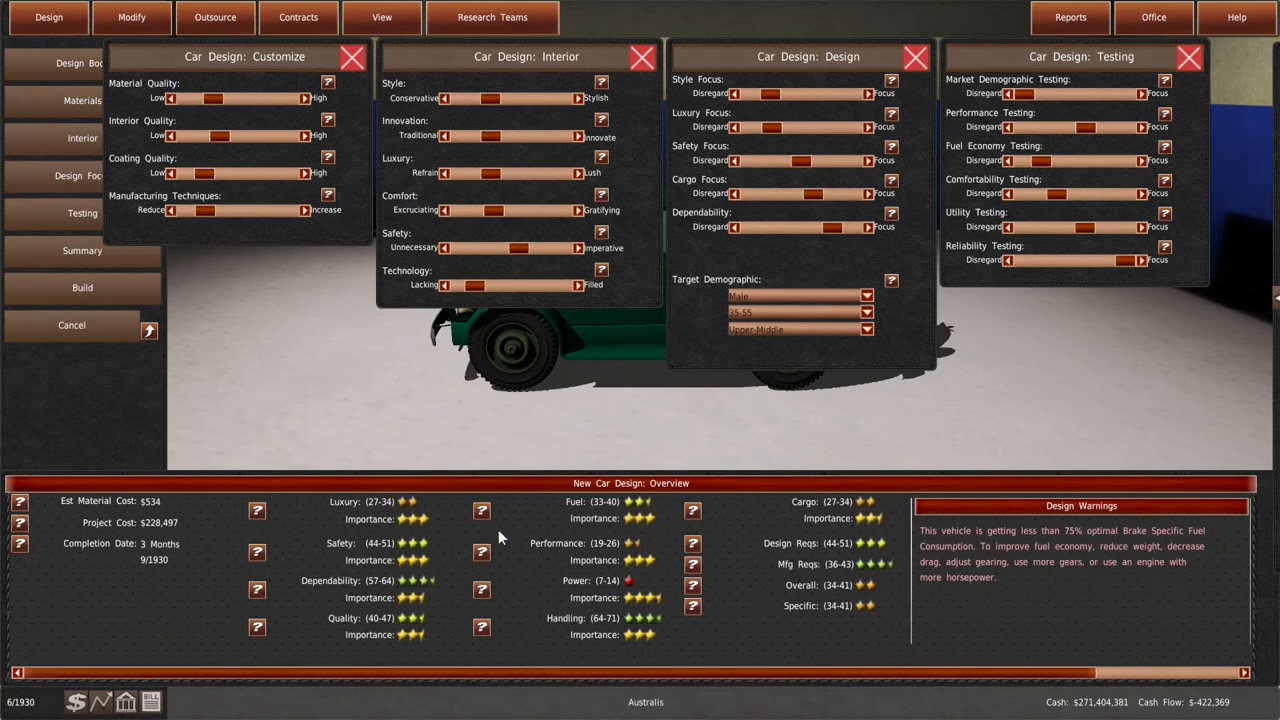
click(137, 296)
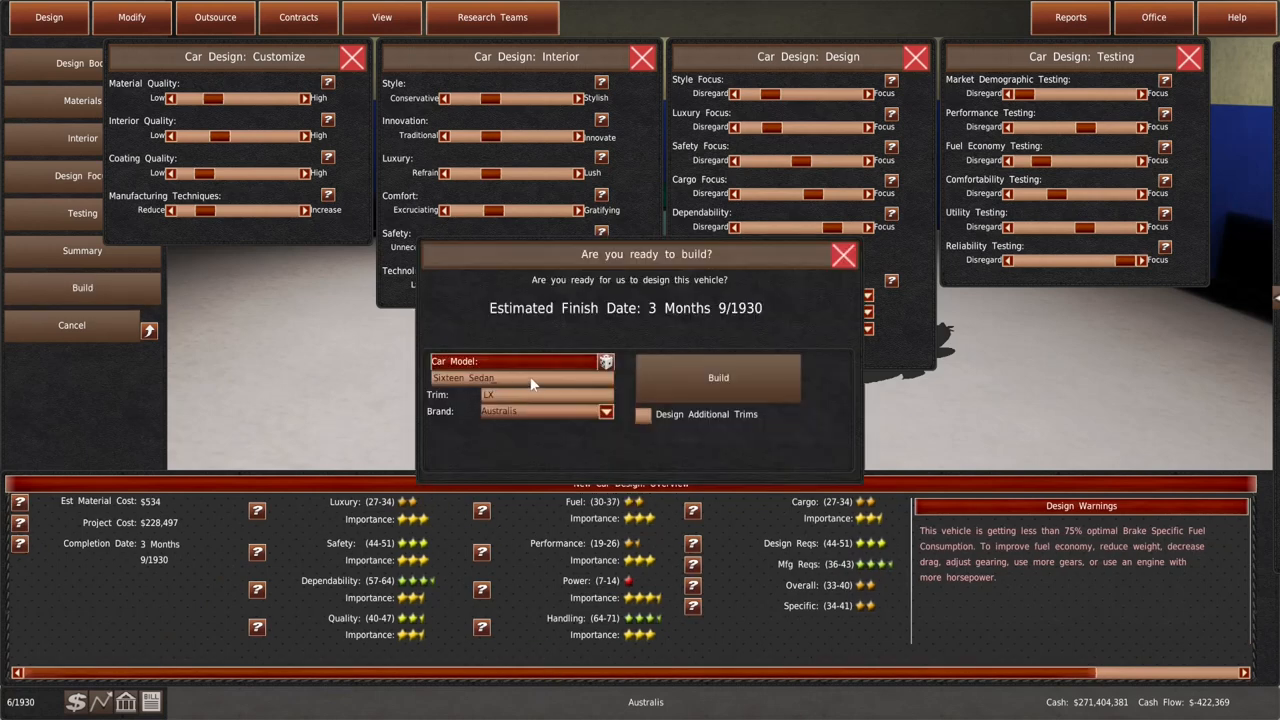
click(713, 389)
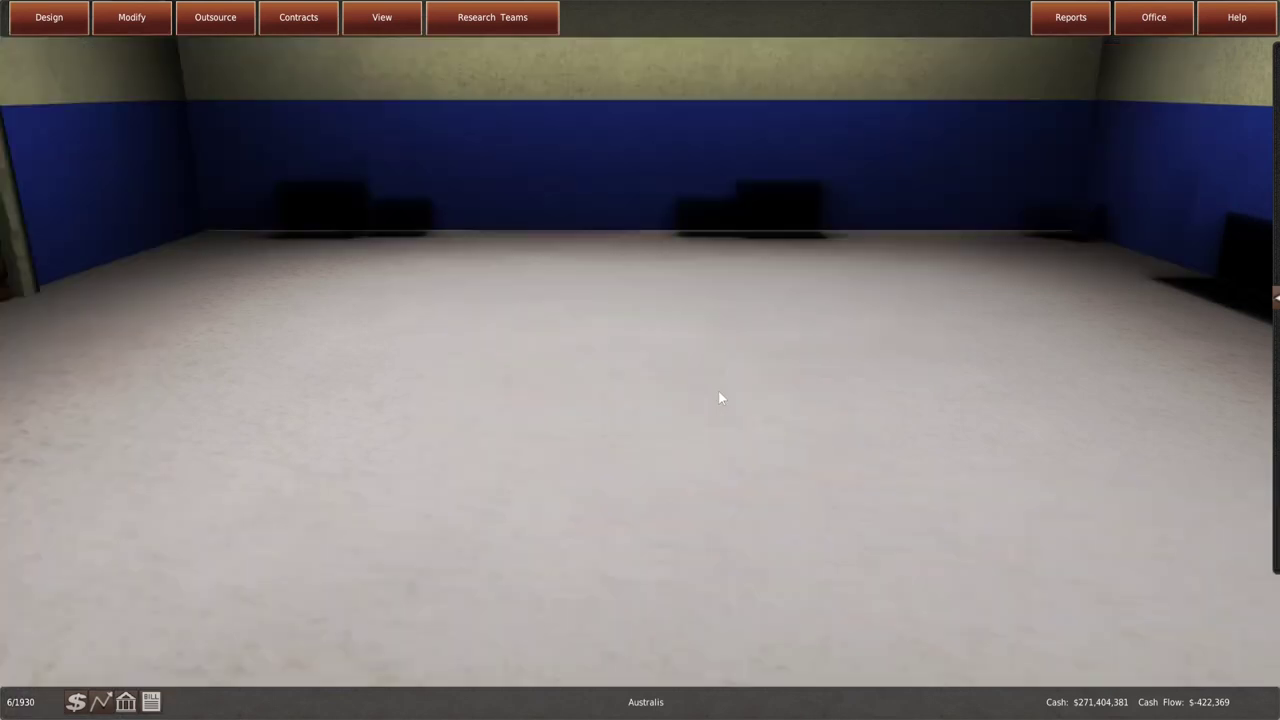
From the office, compare Sydney and Melbourne factory production in the management menu
click(1141, 23)
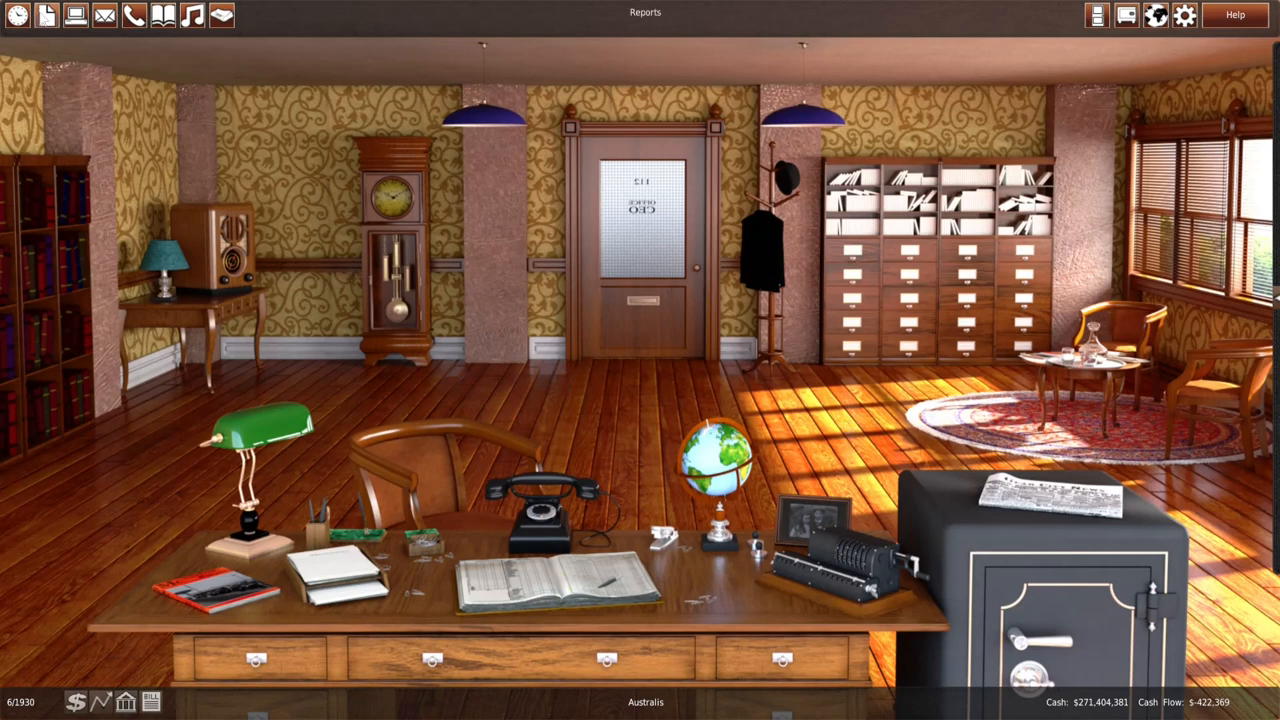
click(46, 14)
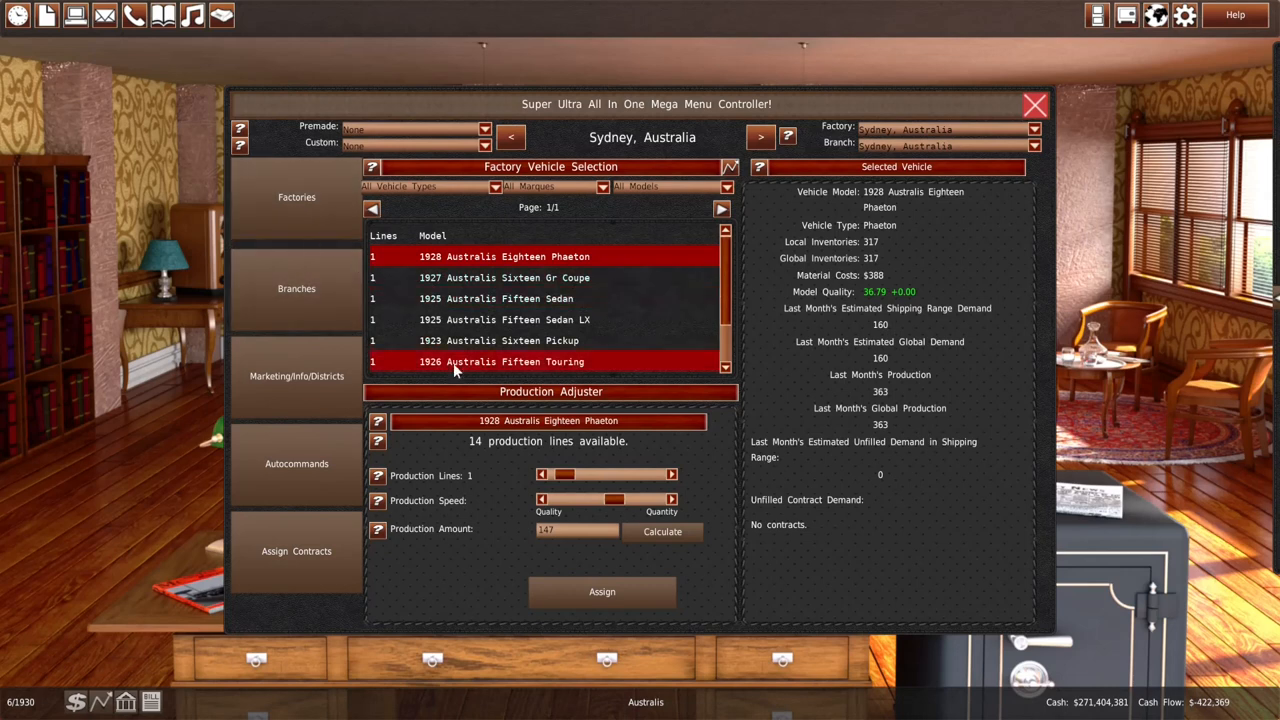
scroll(728, 328, down, 2)
scroll(734, 255, up, 2)
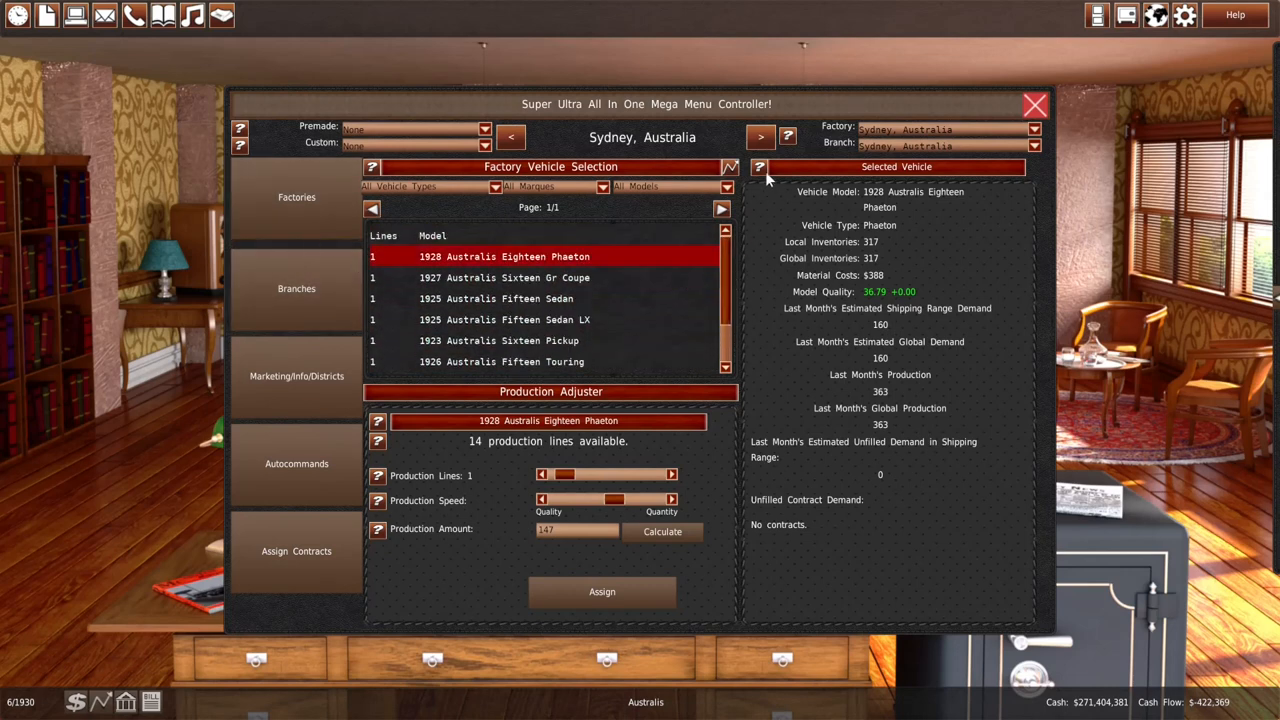
click(761, 137)
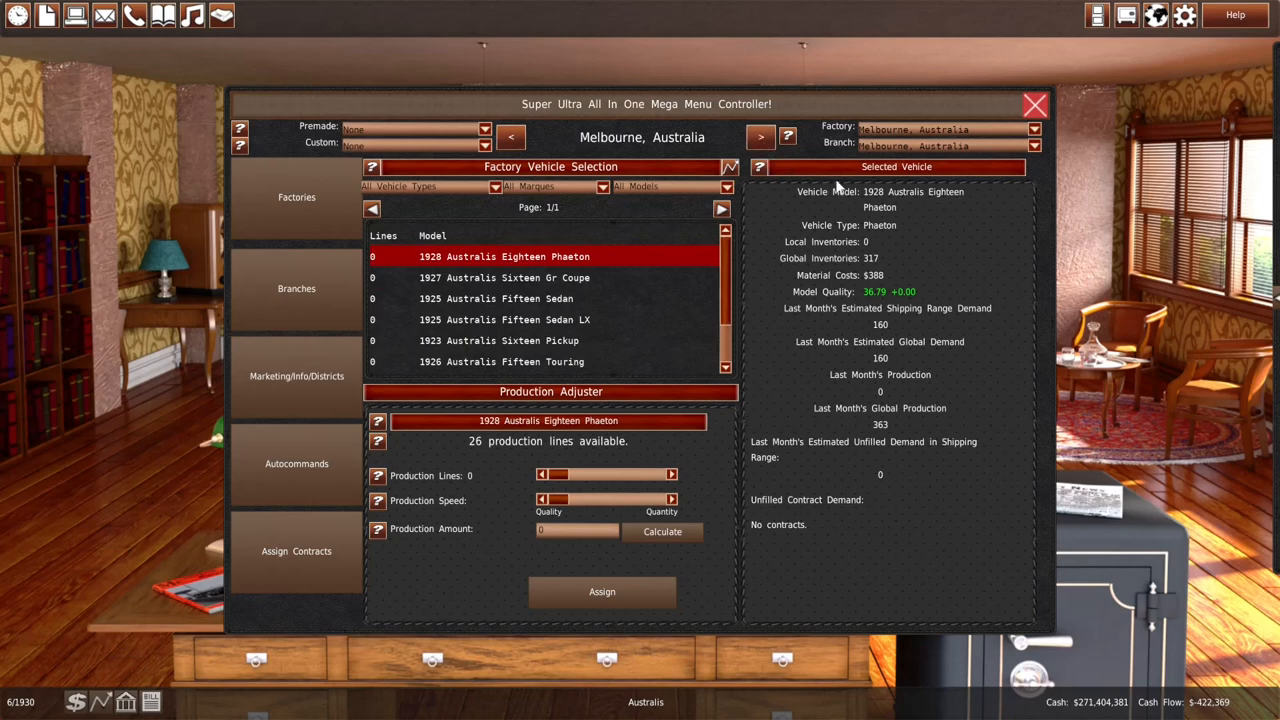
click(1035, 105)
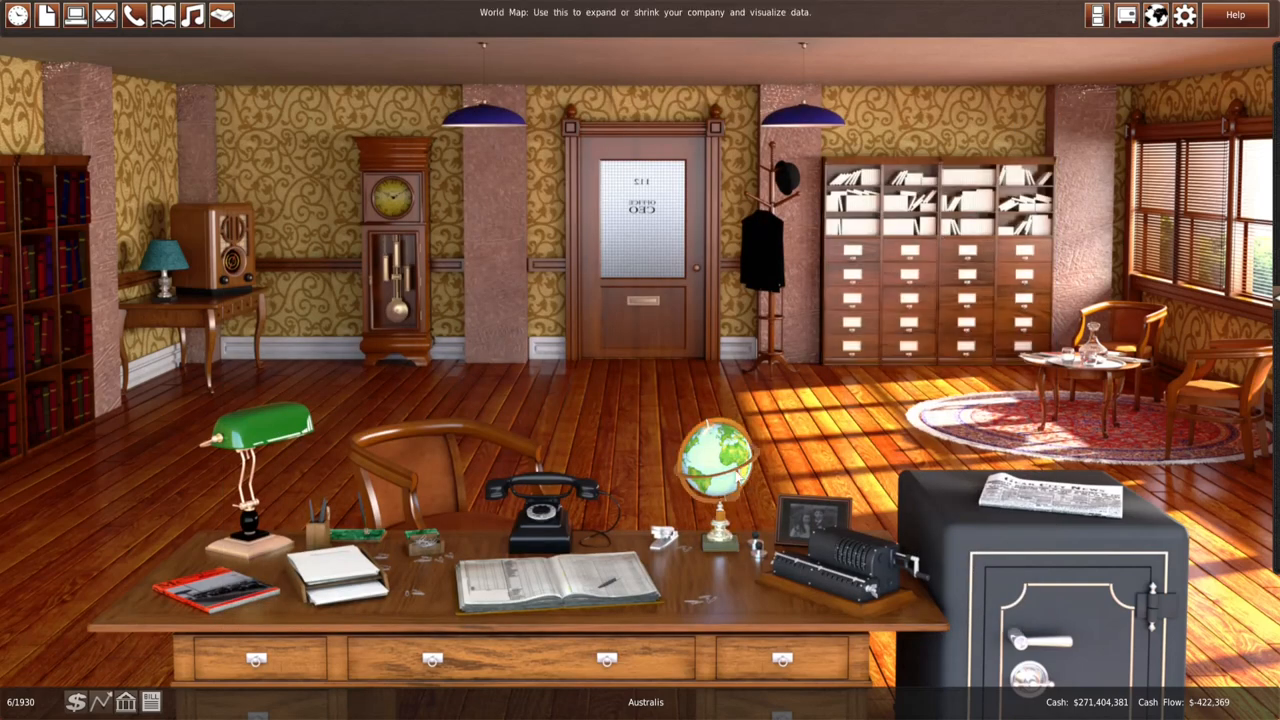
Open Melbourne's factory details from the world map and find nothing stored to scrap
click(712, 458)
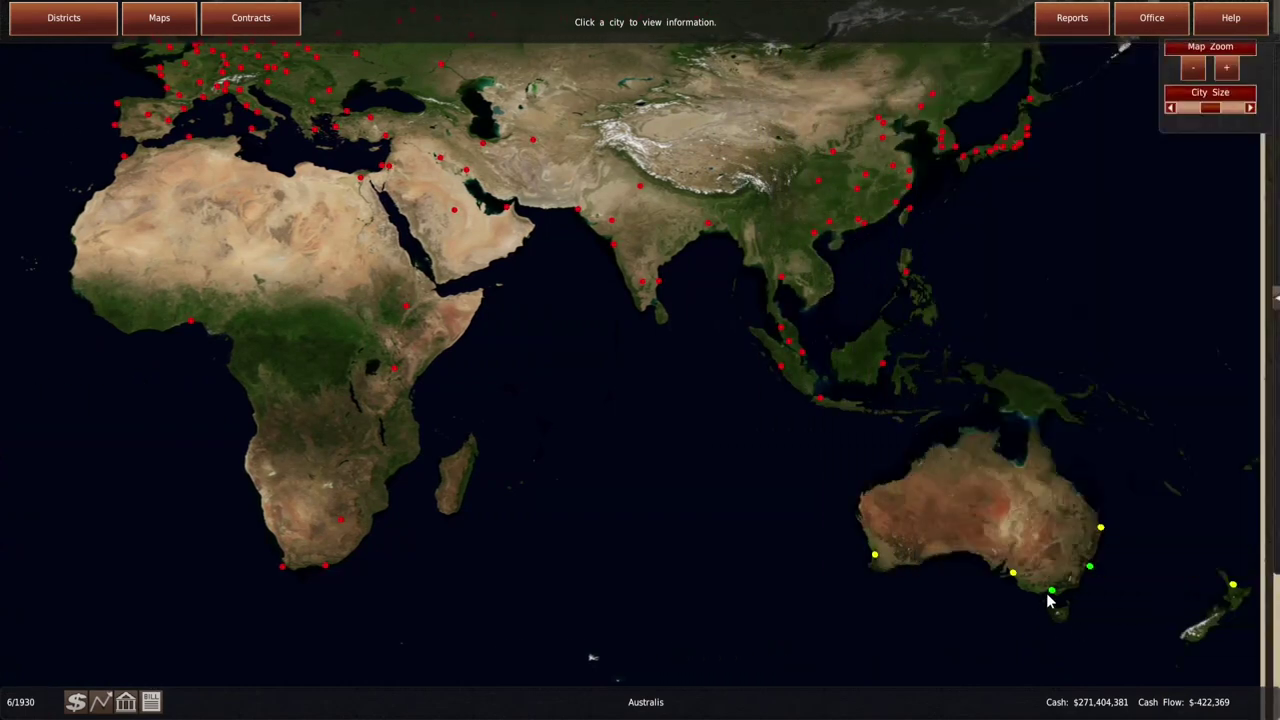
click(1050, 592)
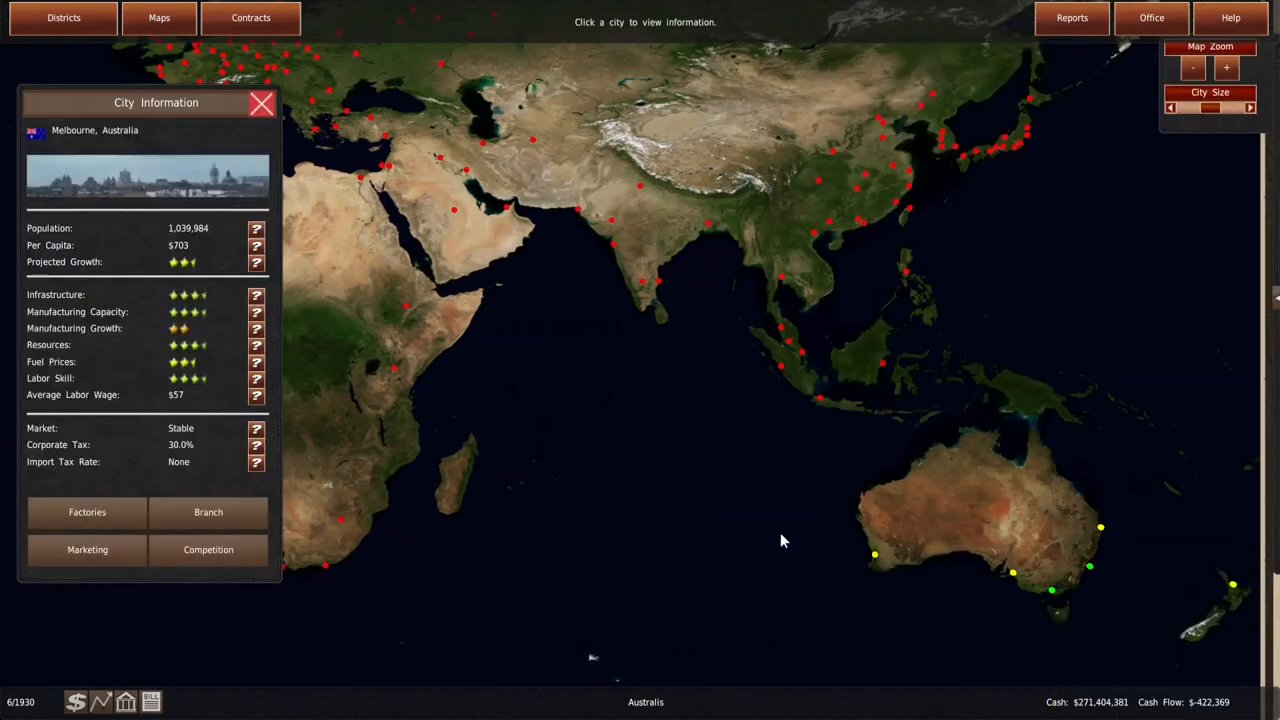
click(125, 527)
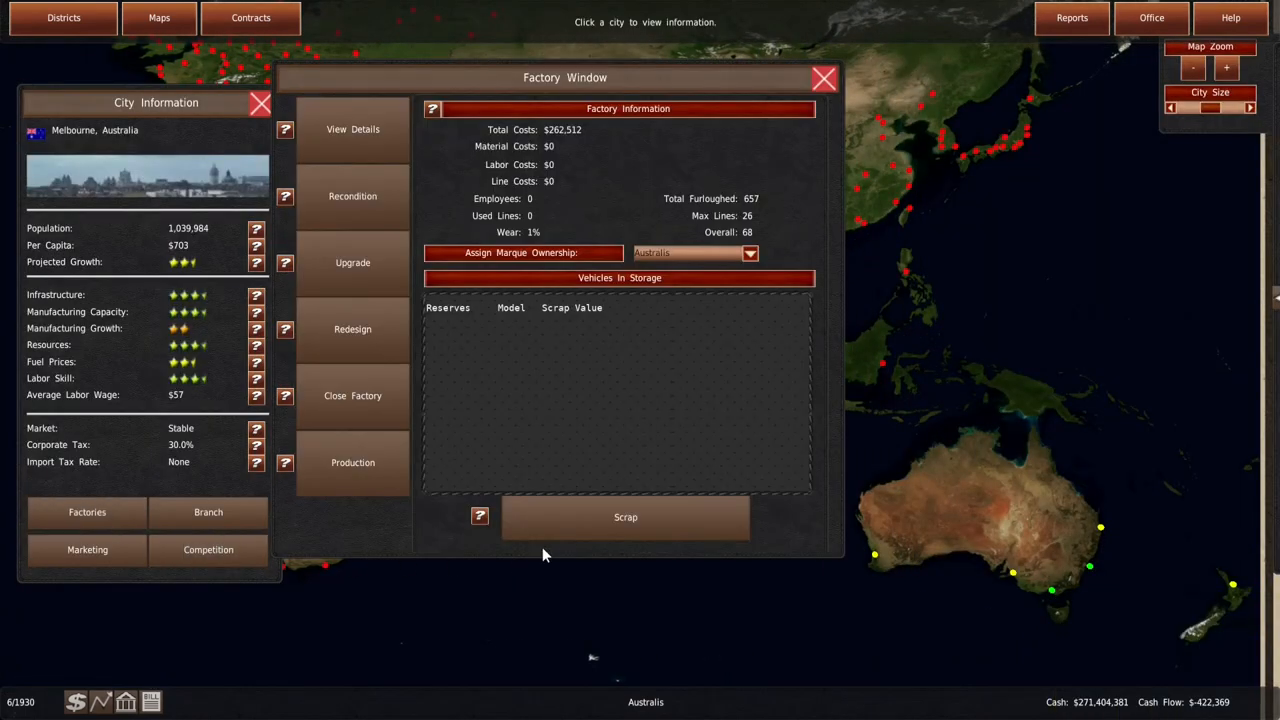
click(587, 528)
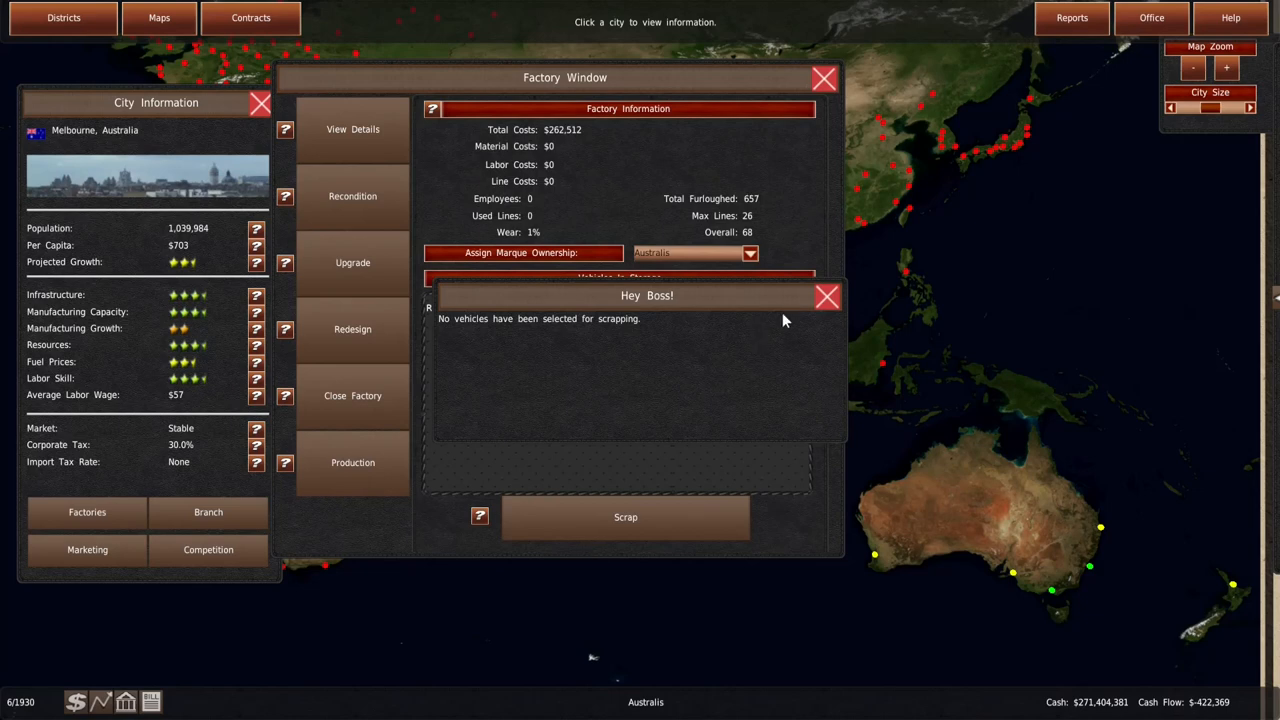
click(827, 296)
Close the idle Melbourne factory for a $2,609,577 payout and return to the office
click(361, 414)
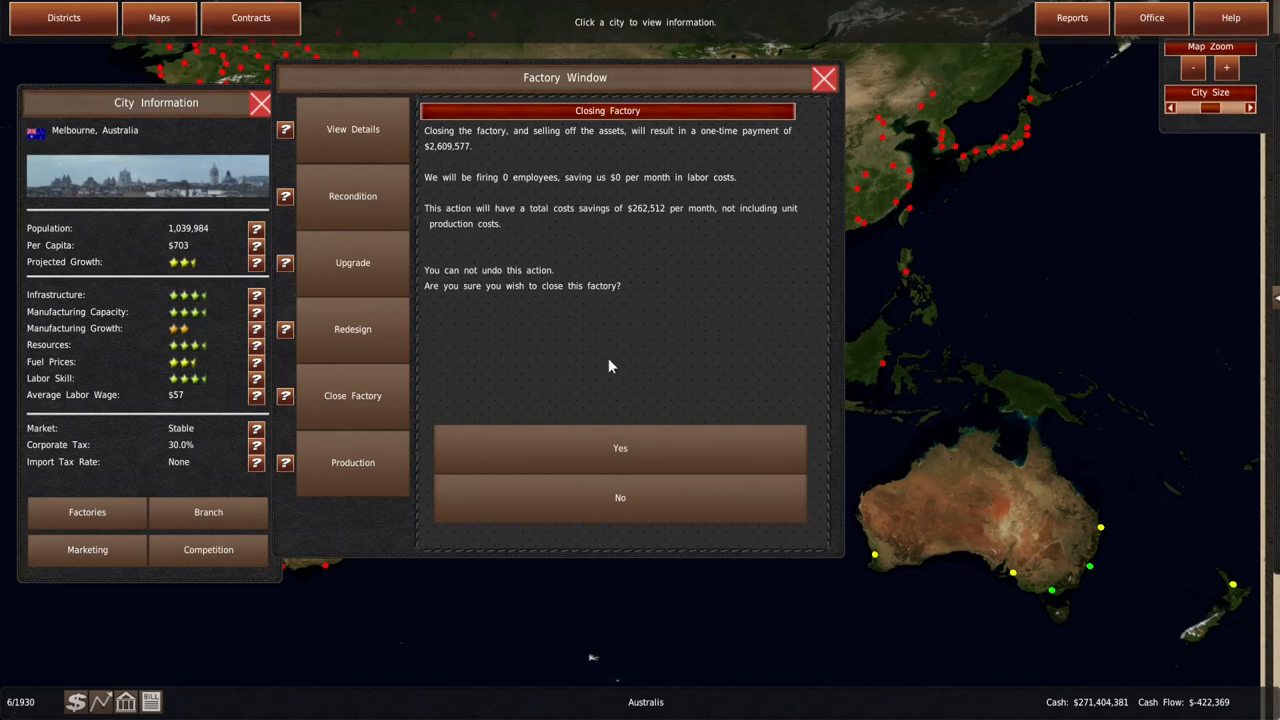
click(576, 457)
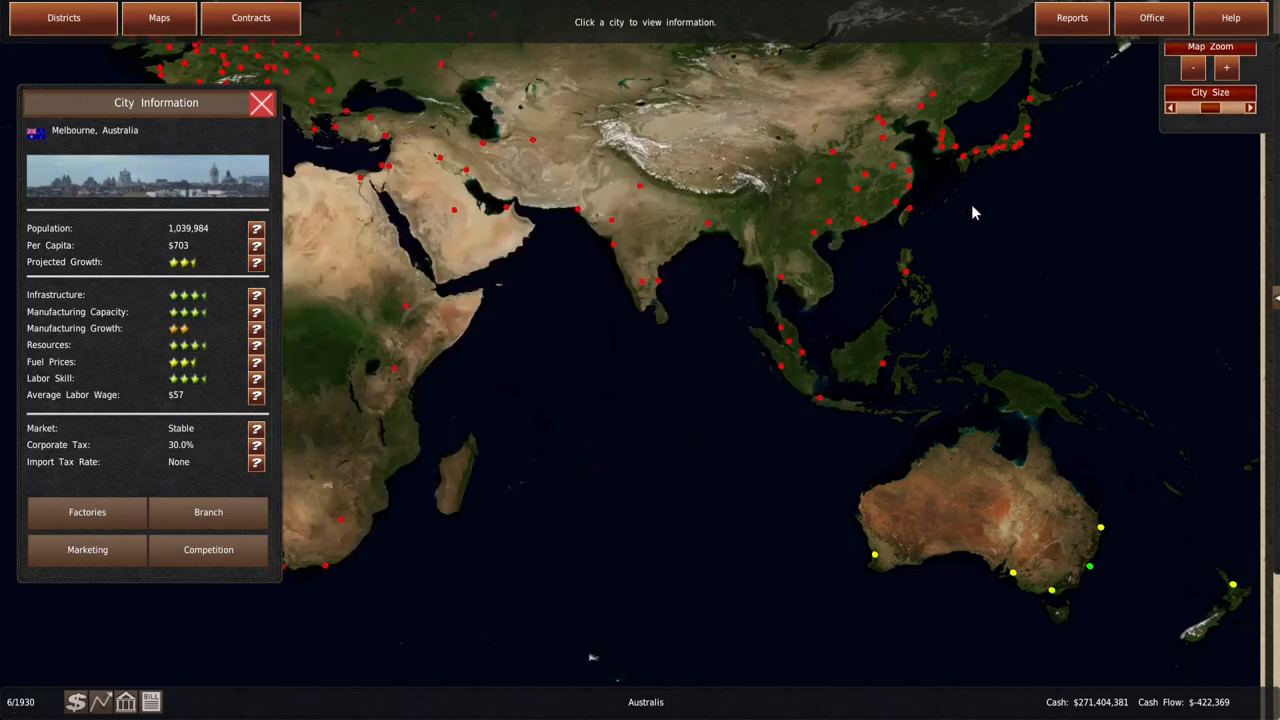
click(1152, 17)
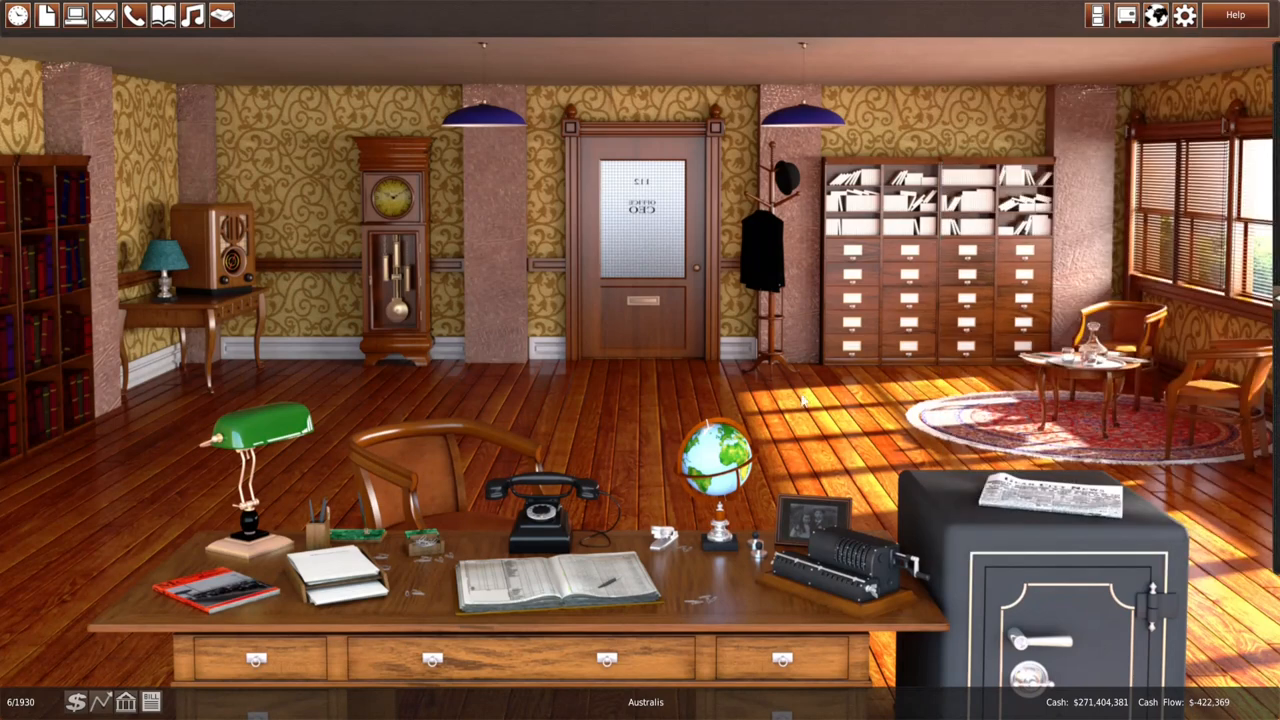
End the turn to advance to July 1930 and its monthly report
click(404, 317)
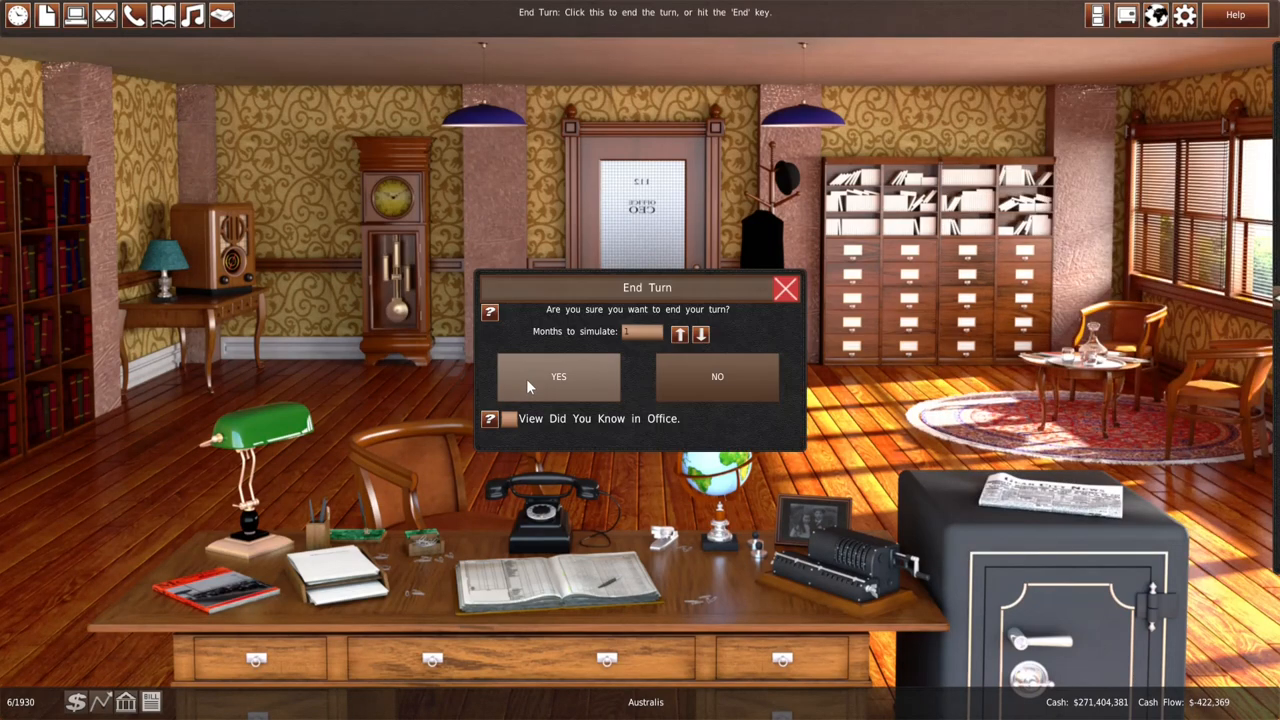
click(527, 380)
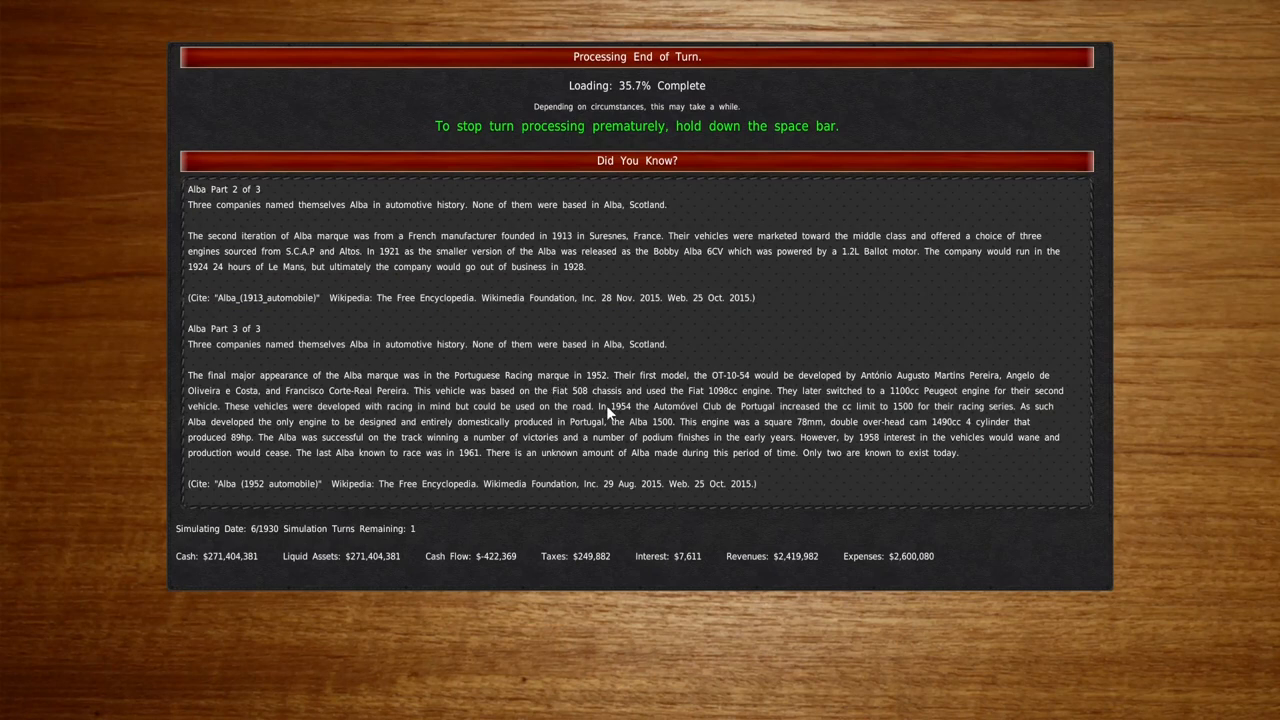
scroll(627, 432, down, 3)
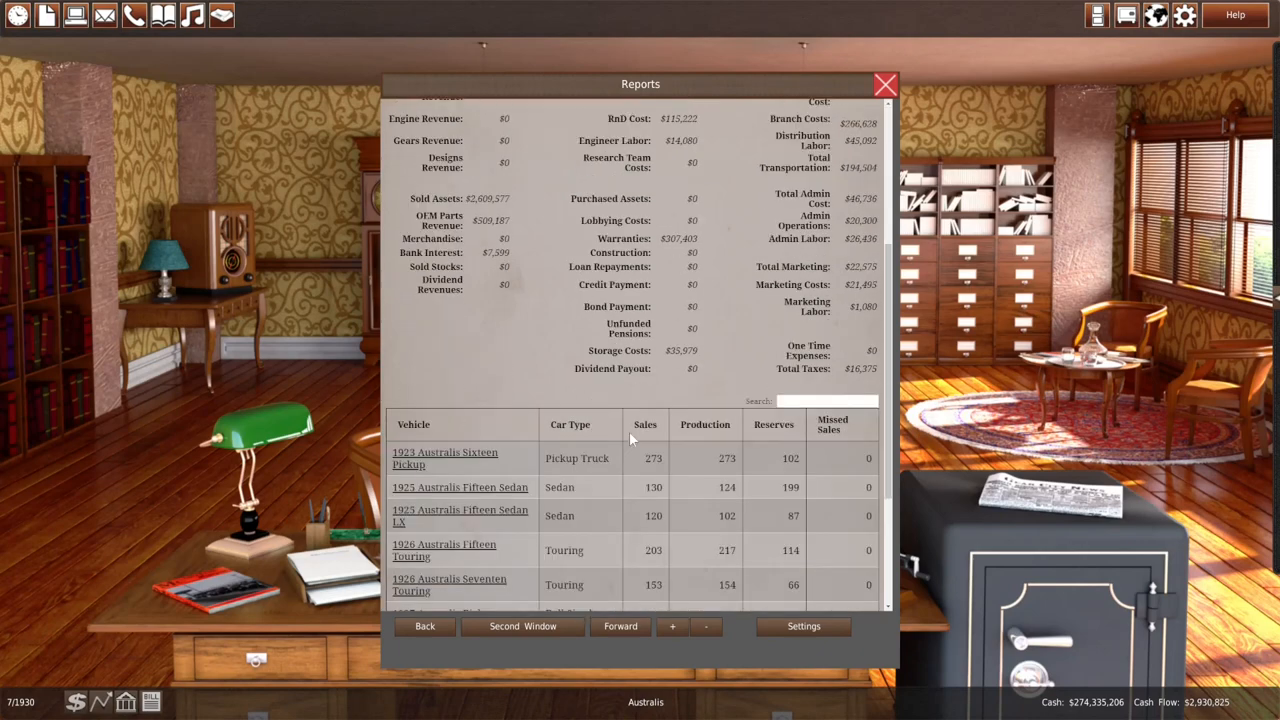
scroll(629, 437, down, 1)
scroll(631, 441, down, 1)
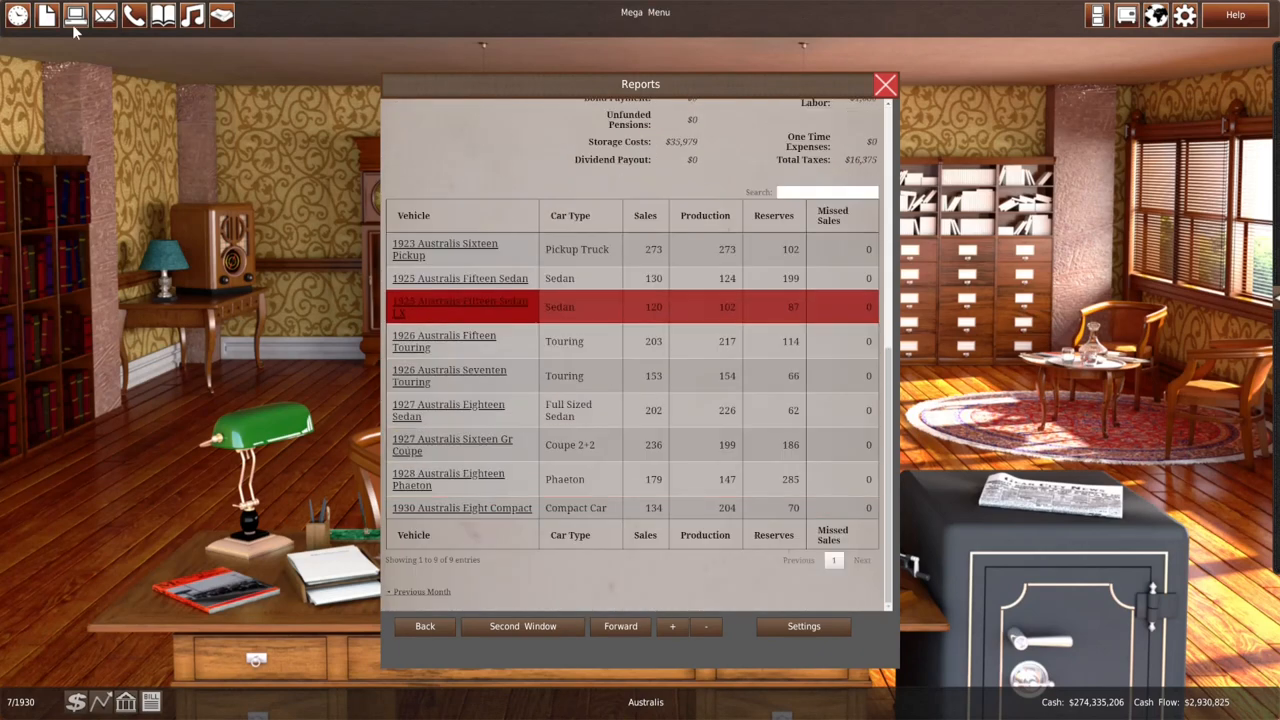
Shift Sydney's 1930 Australis Eight Compact toward quality at 168 units, assign it, and check branch sales
click(75, 15)
click(760, 137)
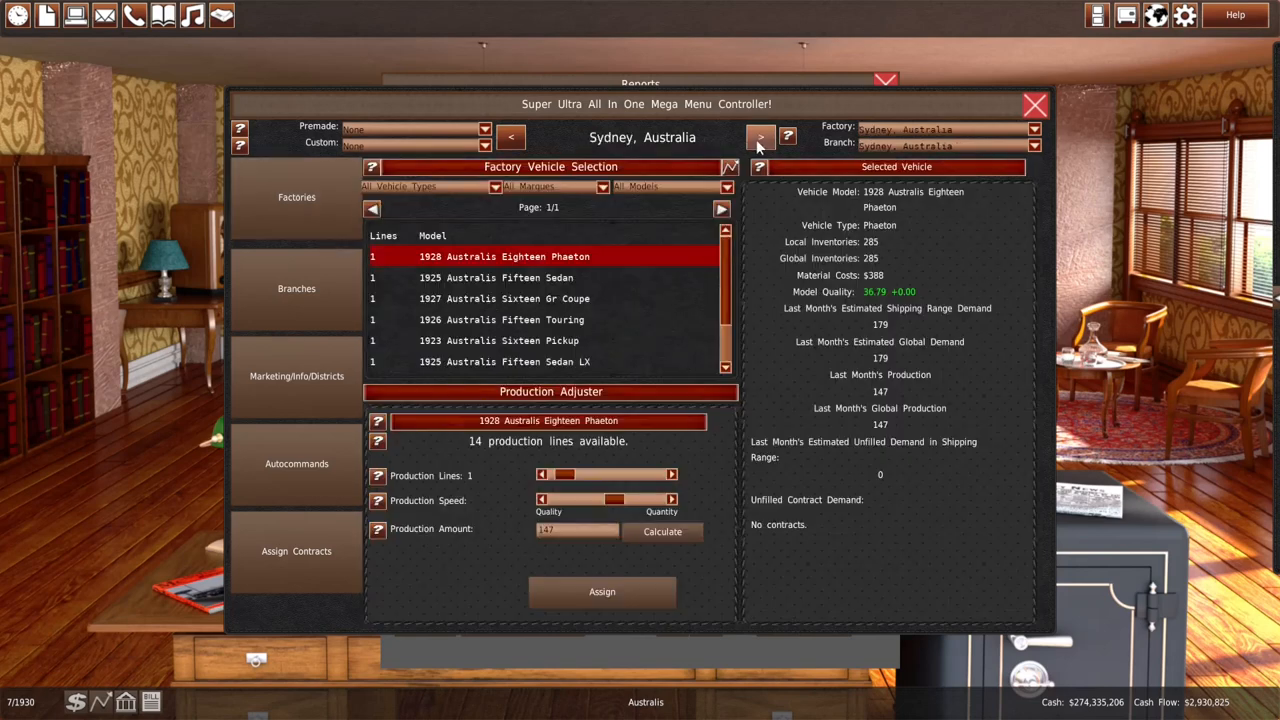
scroll(727, 338, down, 1)
scroll(727, 338, down, 1)
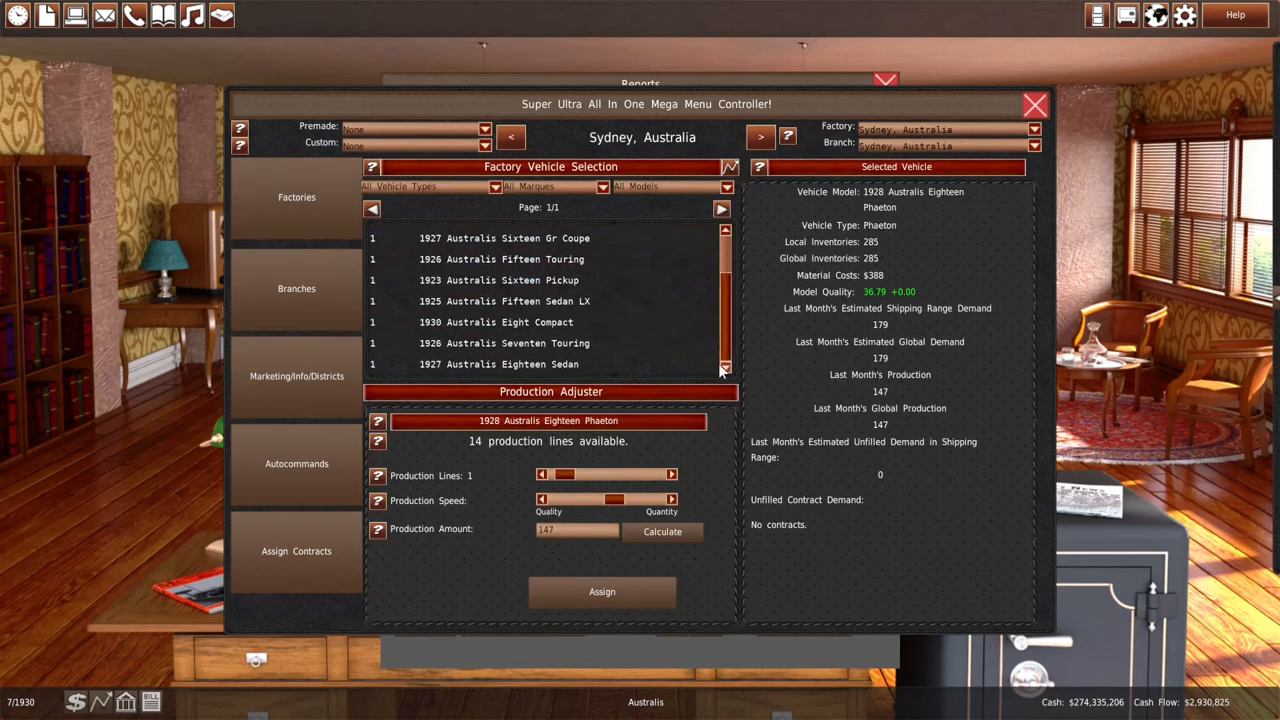
click(656, 322)
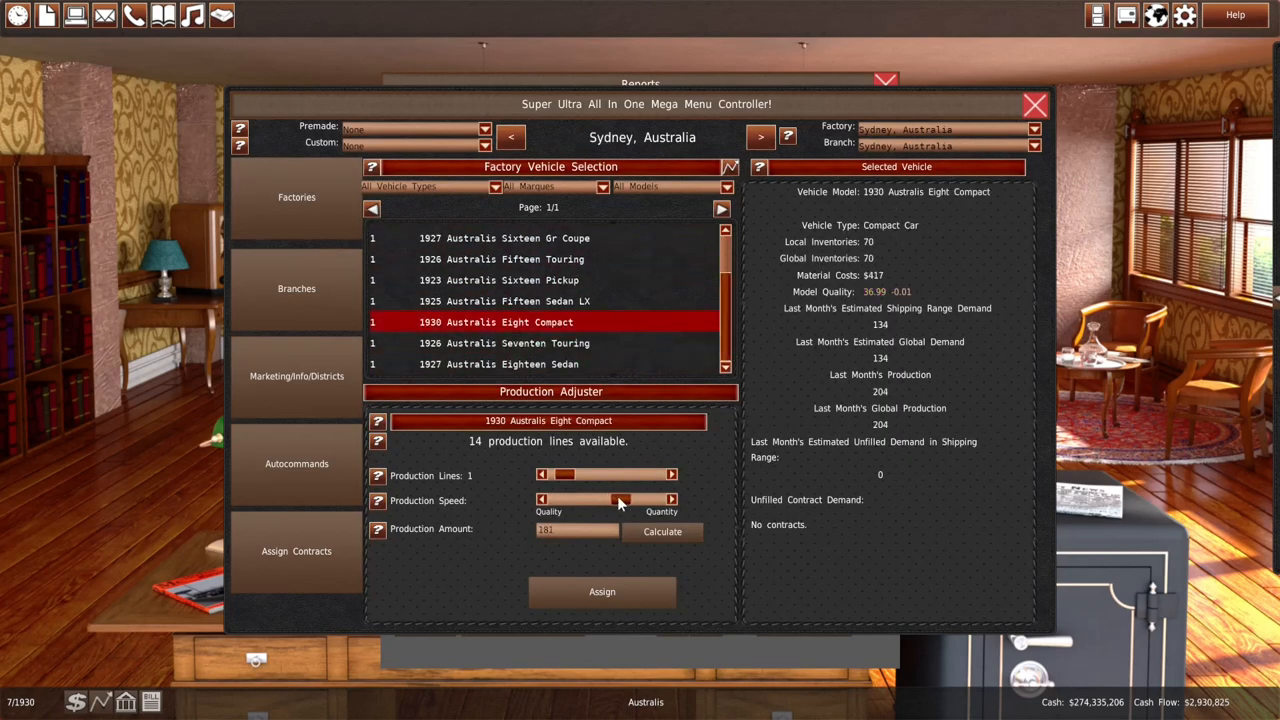
drag(619, 503, 614, 503)
click(592, 597)
click(312, 270)
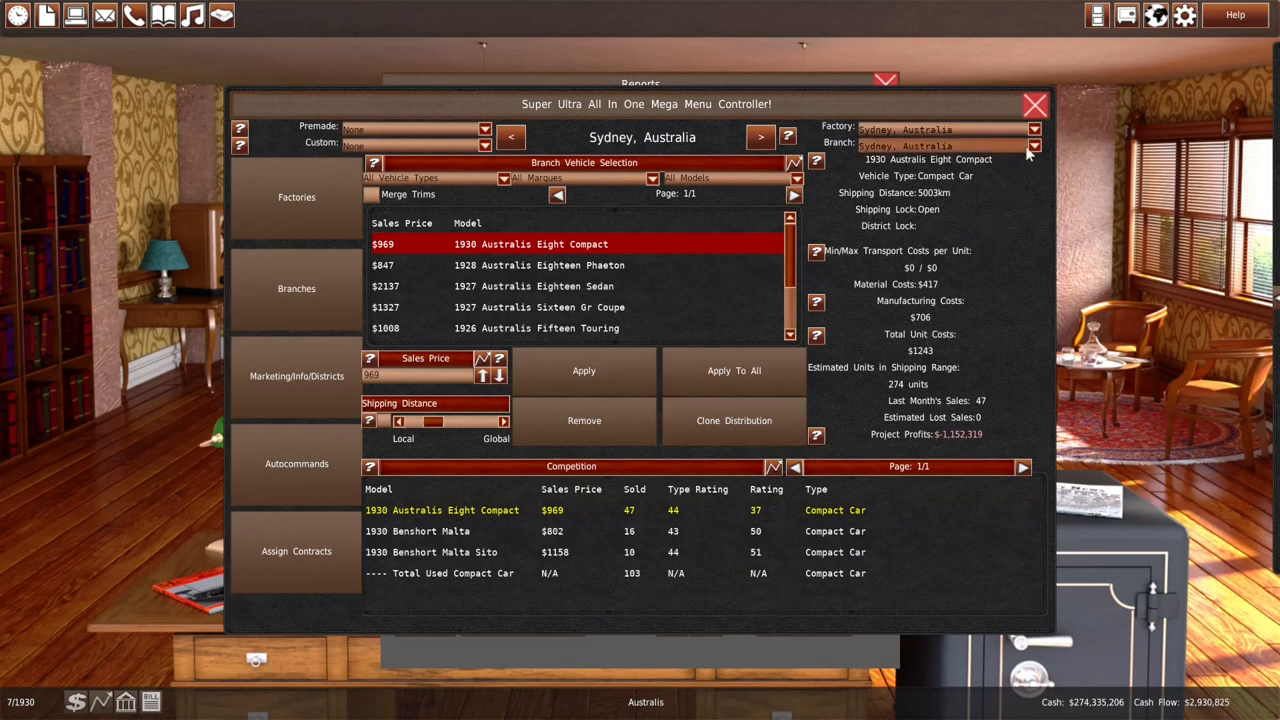
click(1035, 104)
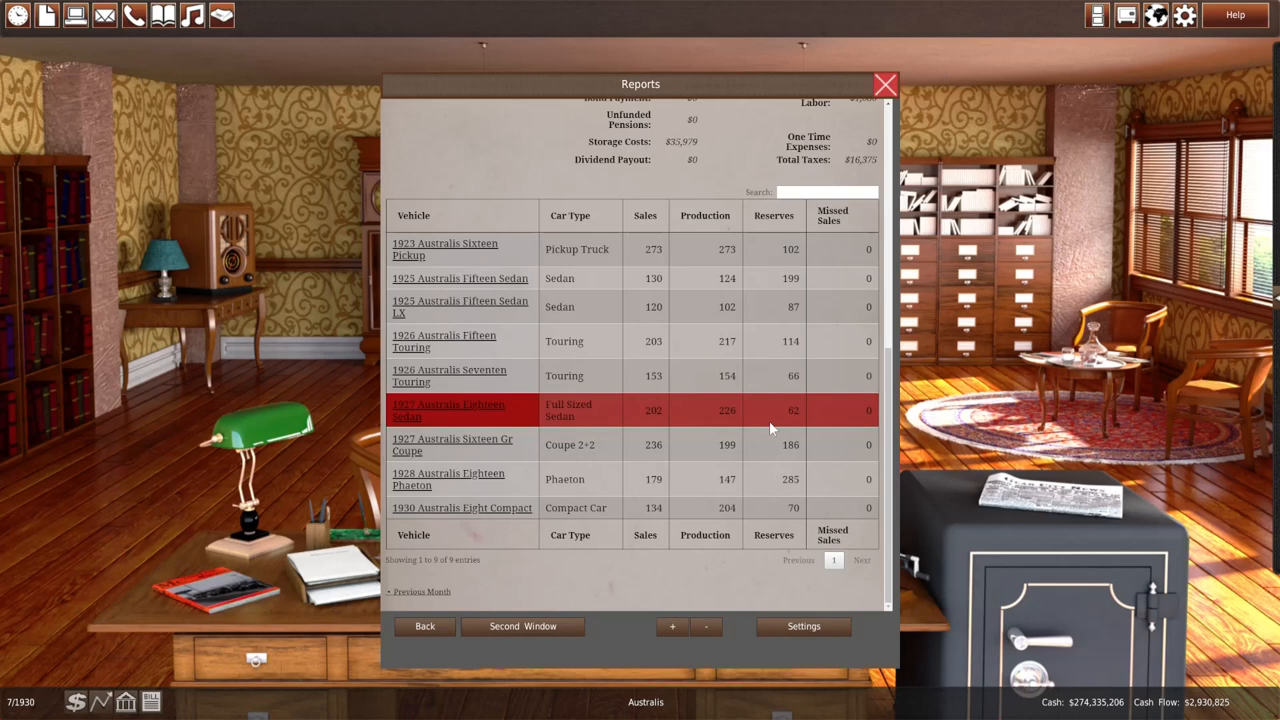
Inspect the Sydney branch price and rivals for the 1928 Australis Eighteen Phaeton
click(76, 18)
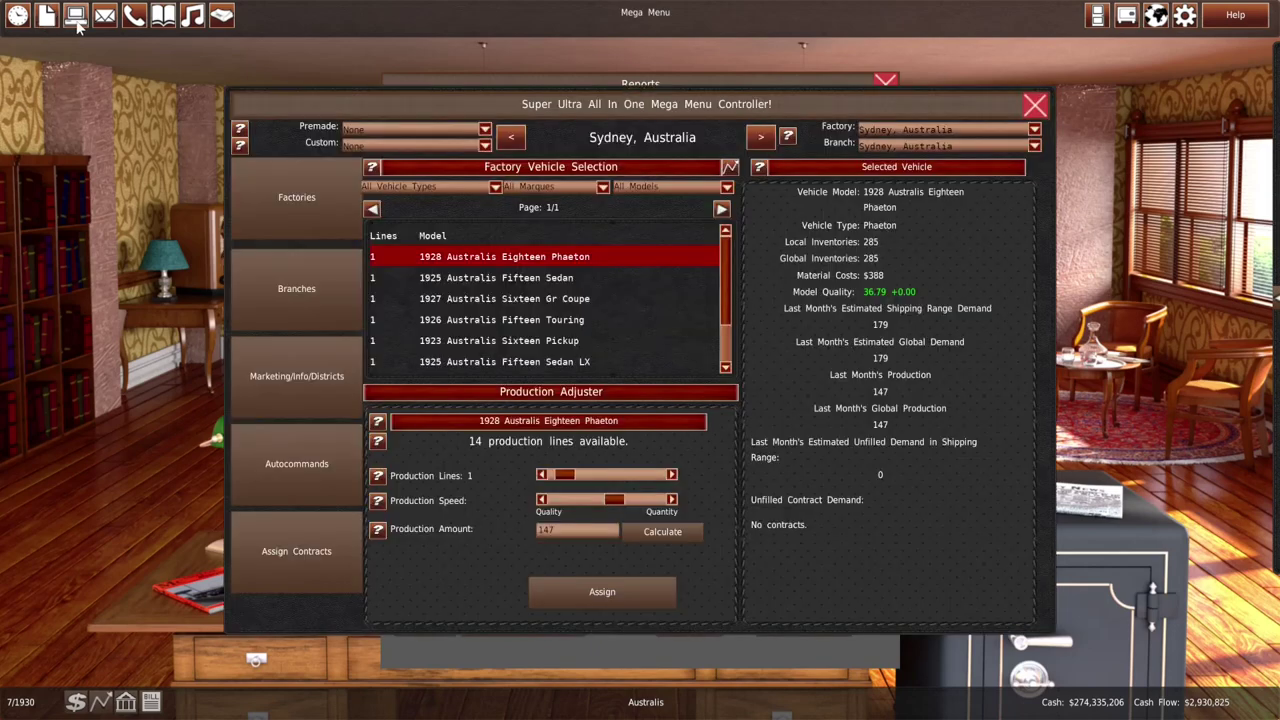
click(333, 303)
click(570, 266)
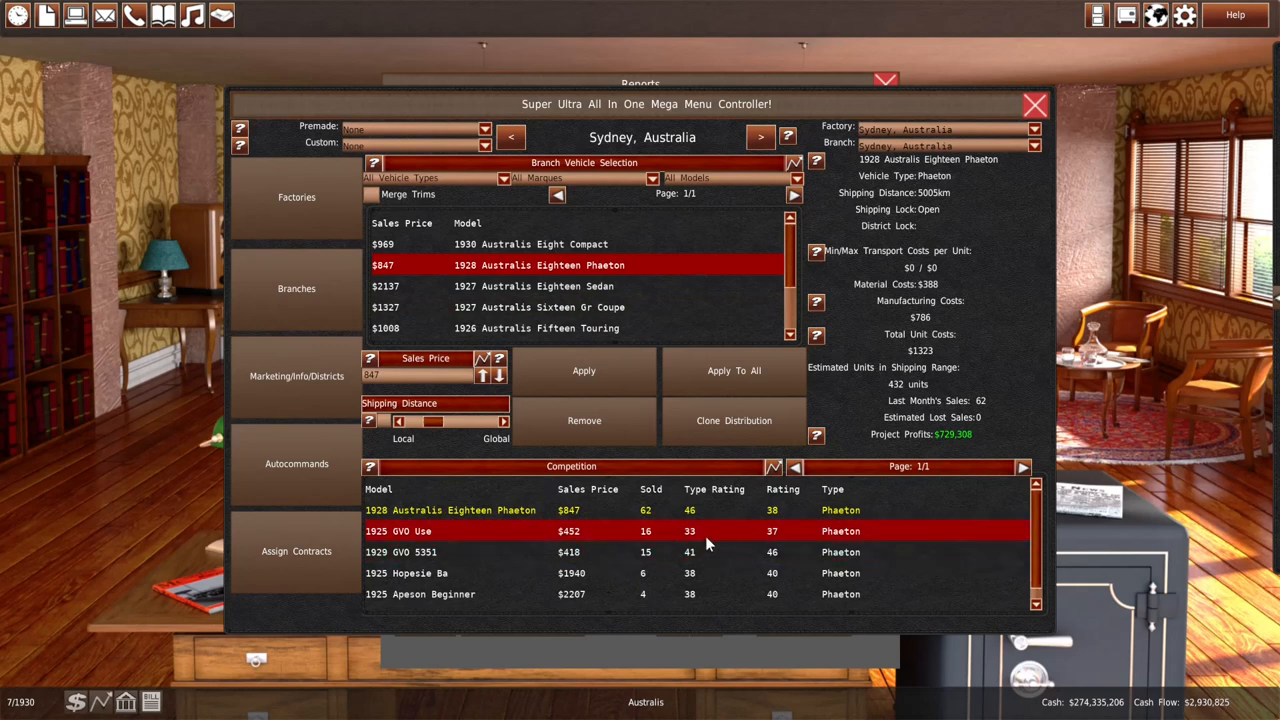
click(1036, 104)
Close the reports, glance at the monthly reports again and return to the office
click(885, 80)
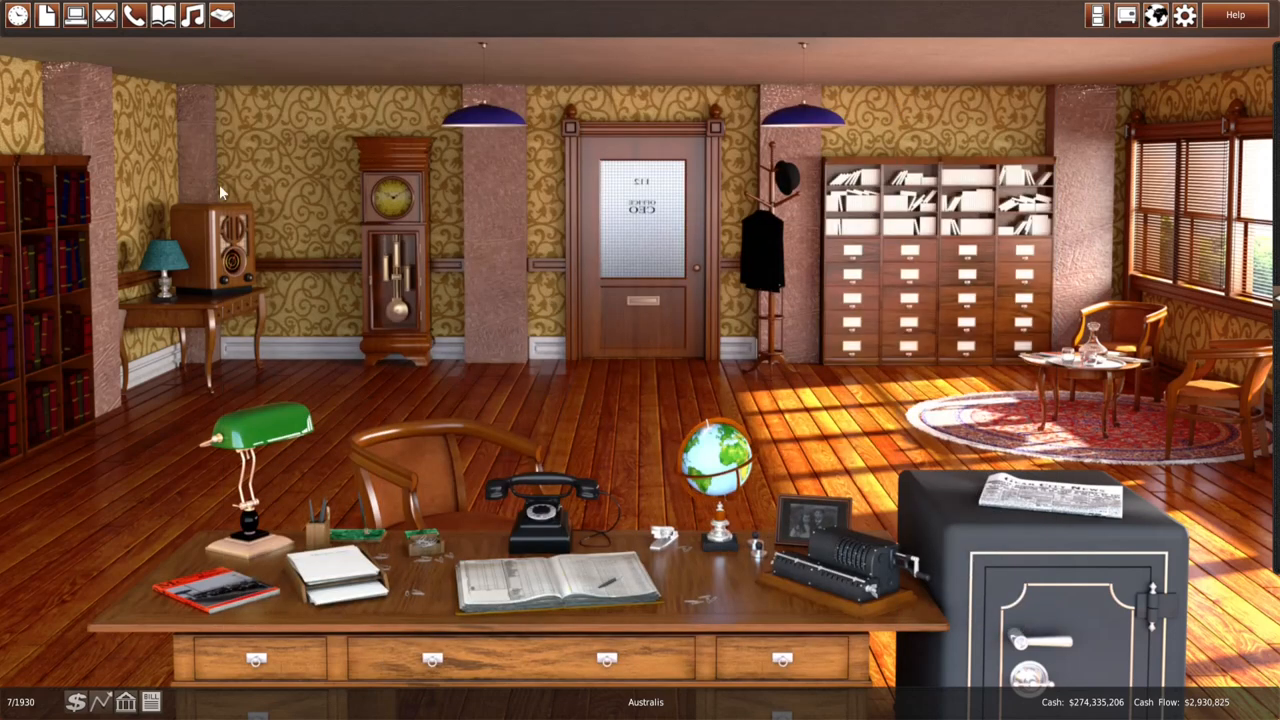
click(47, 14)
scroll(670, 180, up, 2)
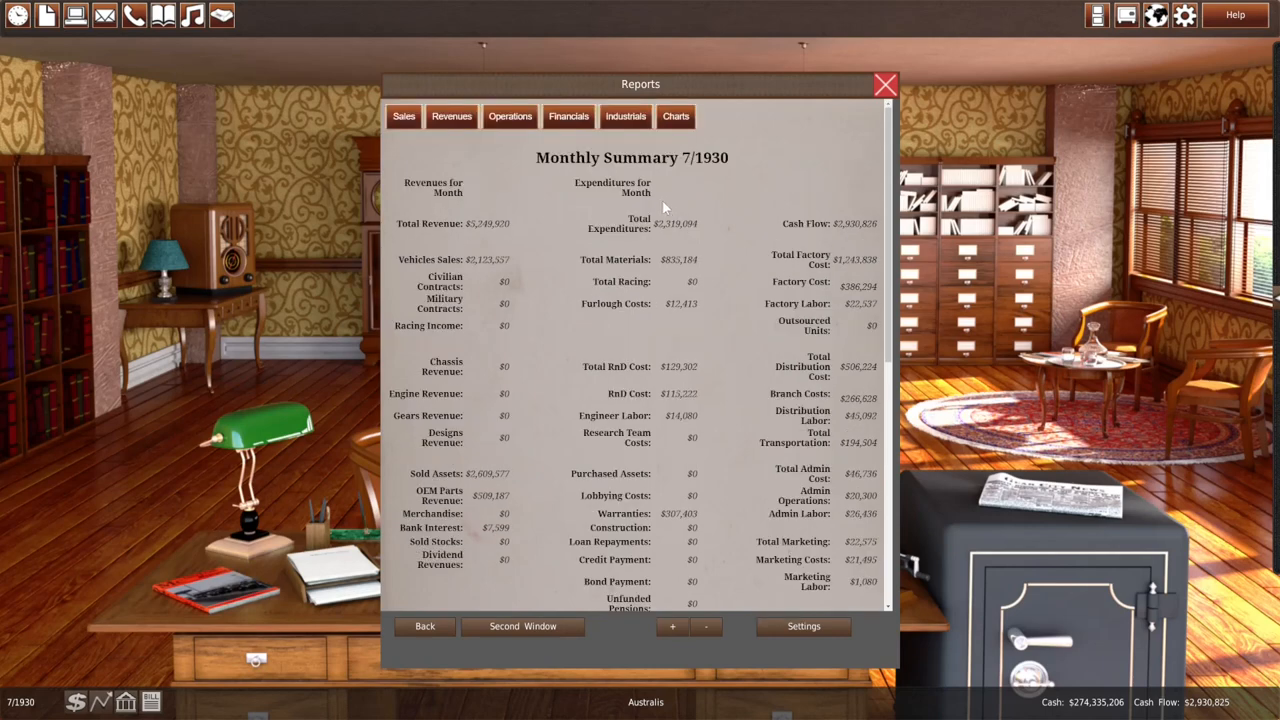
click(885, 84)
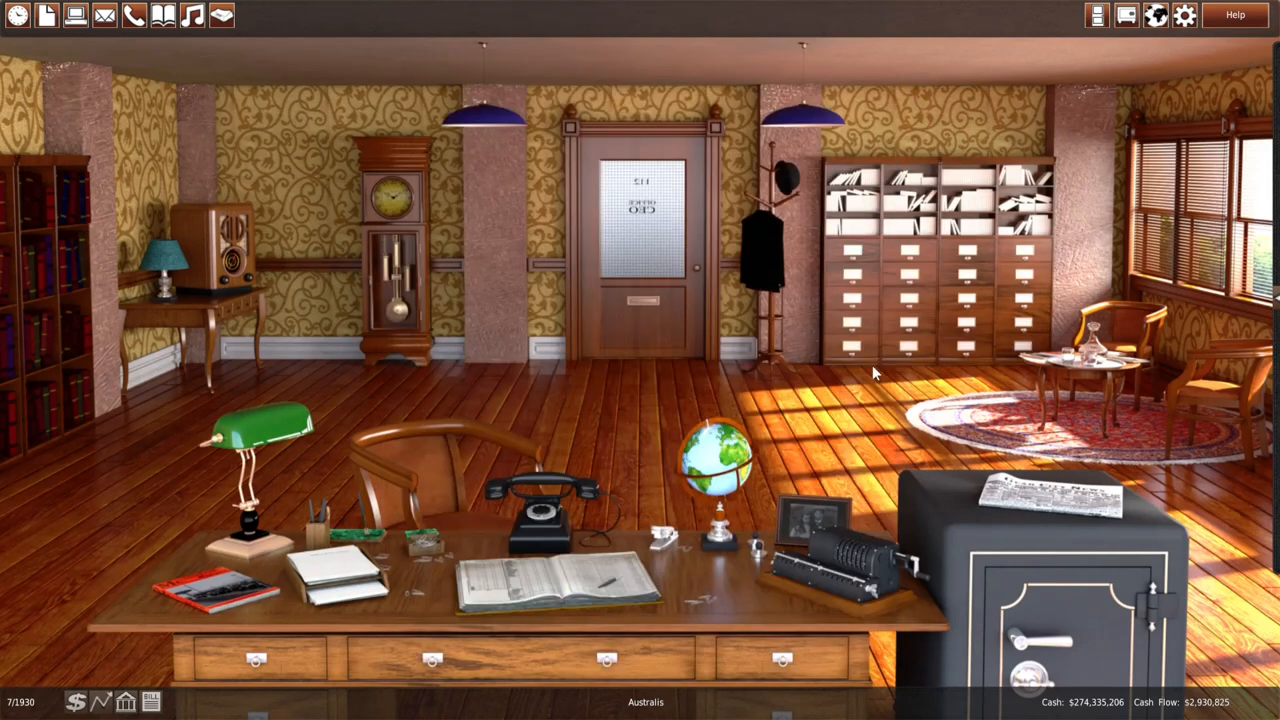
click(716, 458)
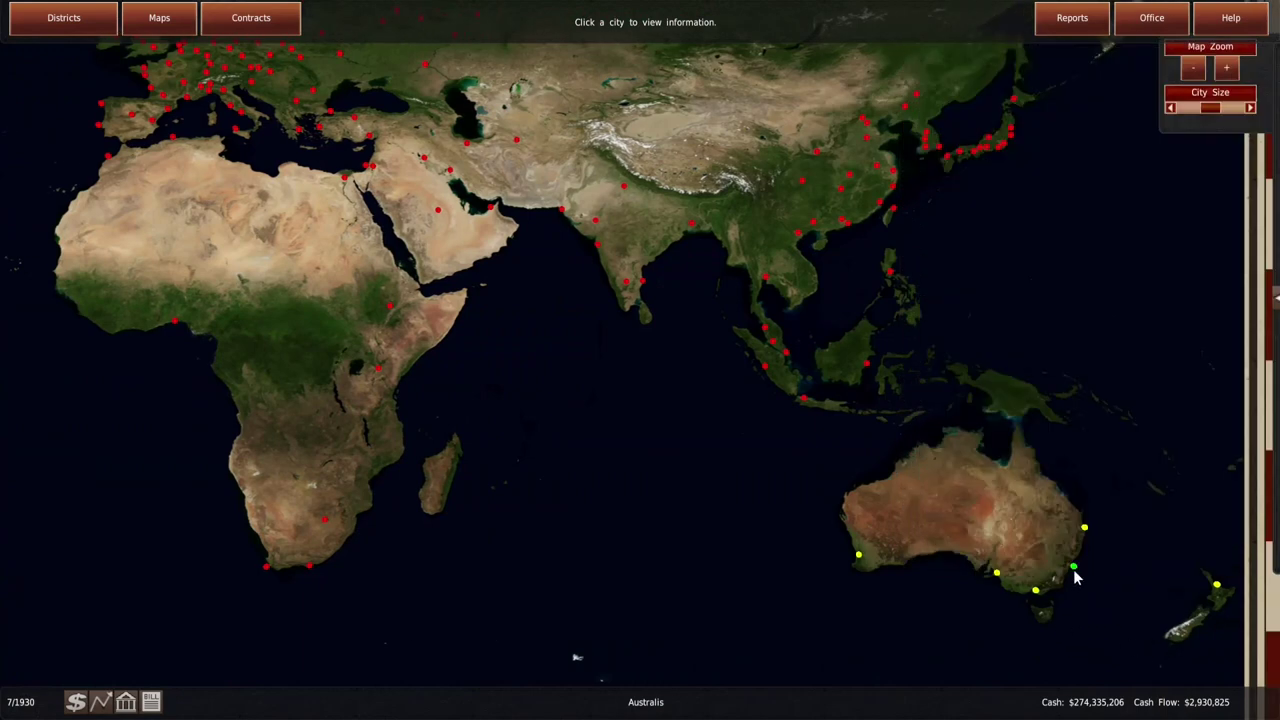
click(1073, 568)
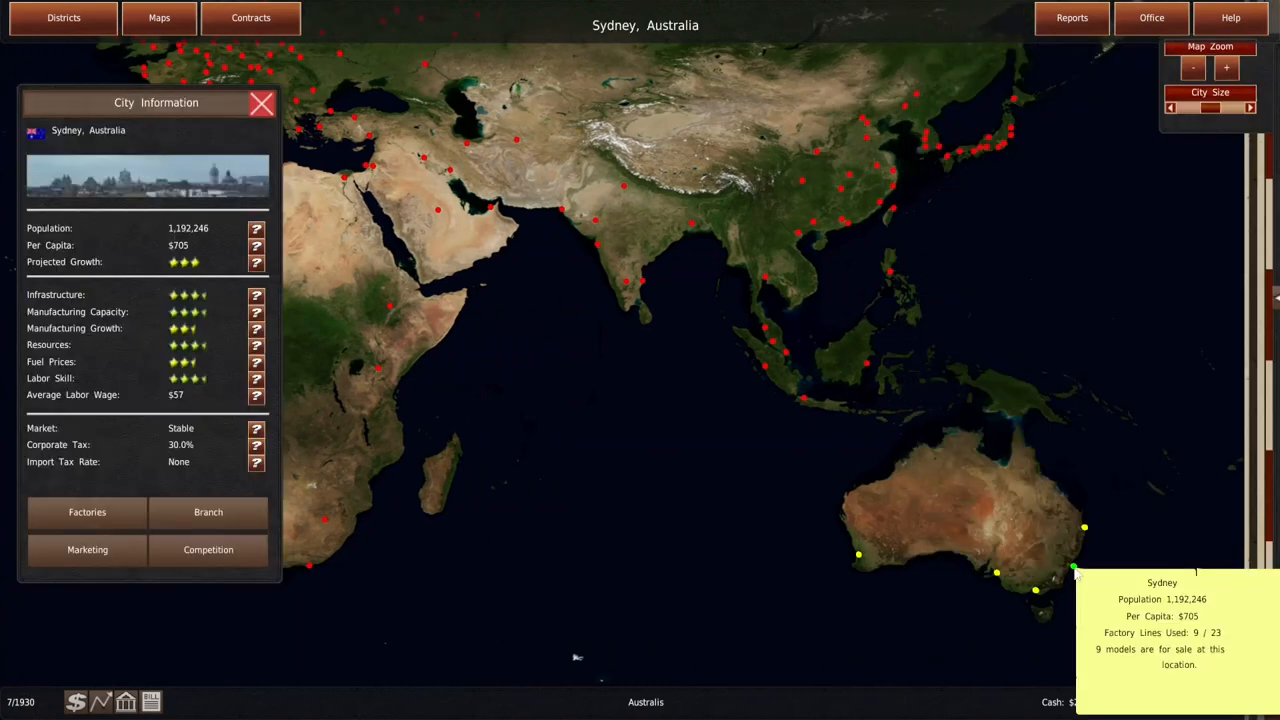
click(205, 552)
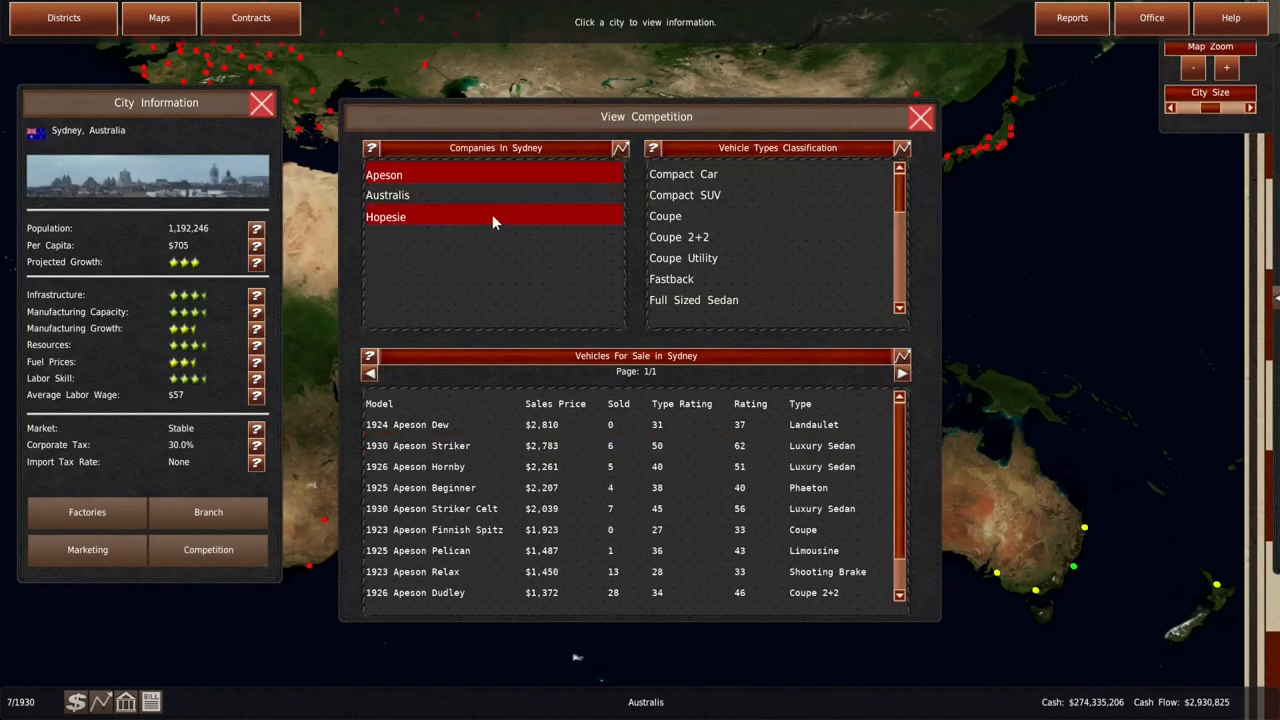
click(473, 214)
scroll(513, 518, down, 5)
scroll(513, 518, down, 2)
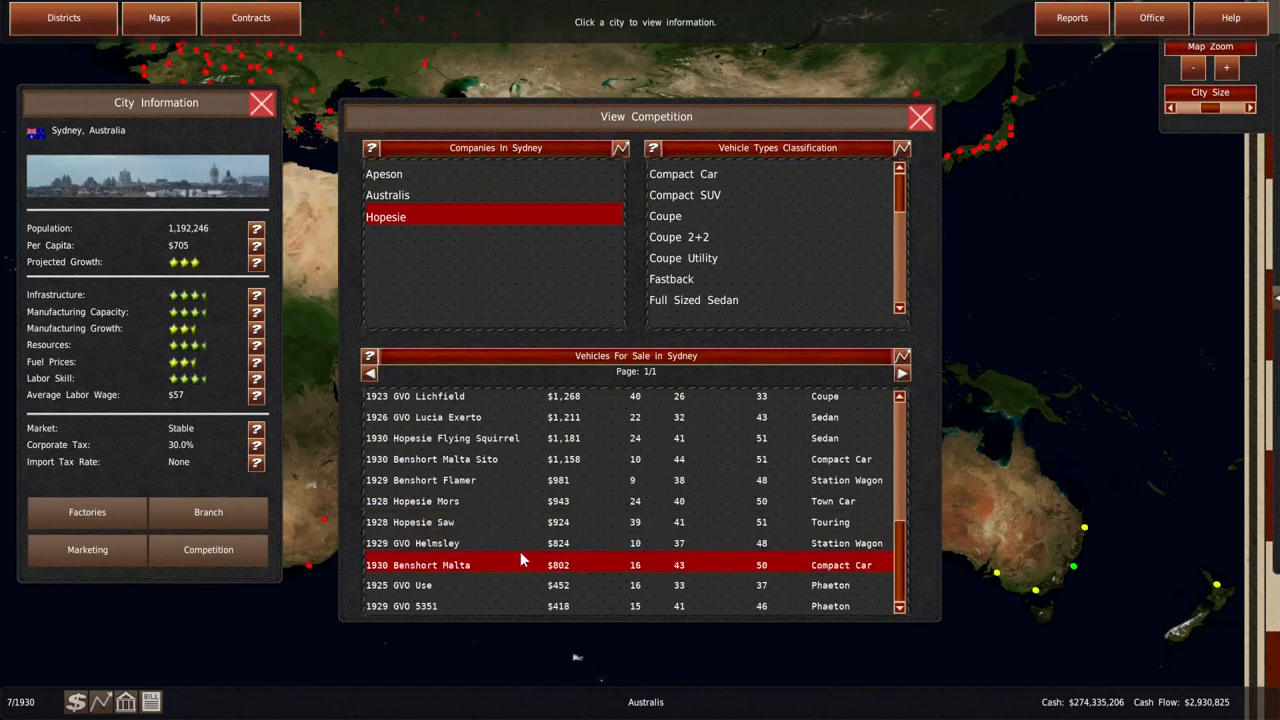
scroll(514, 565, up, 5)
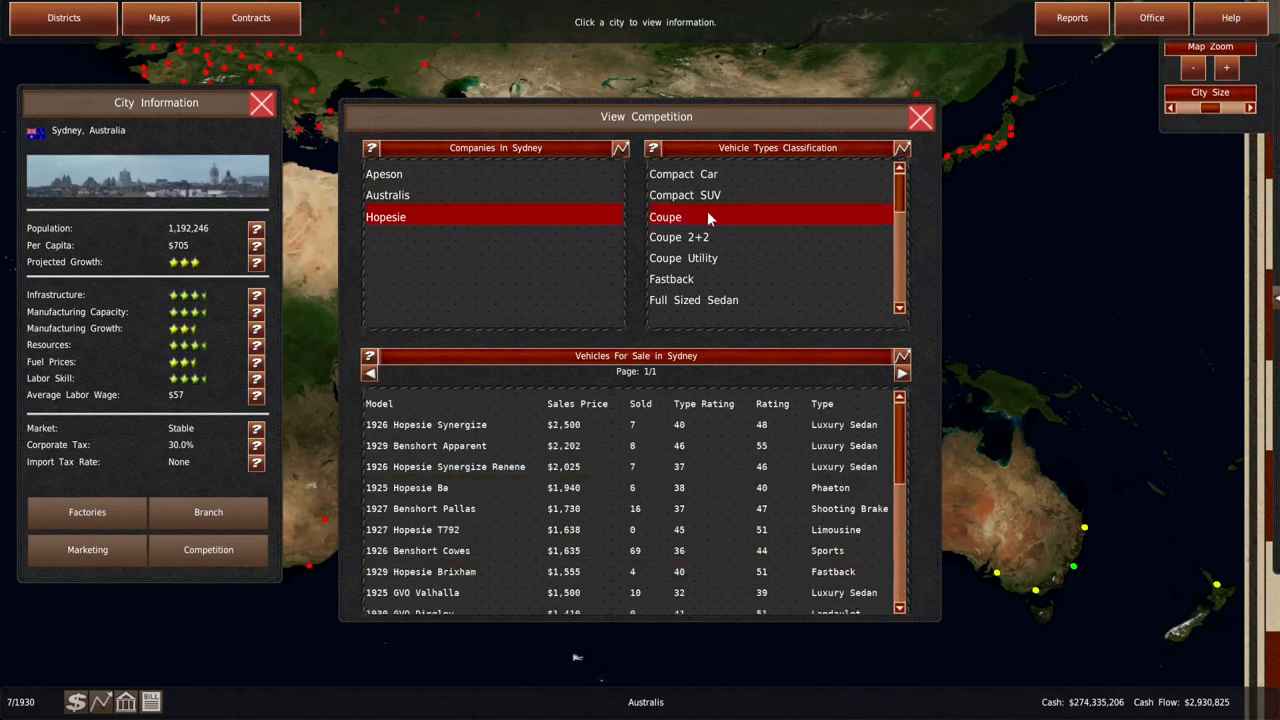
click(698, 173)
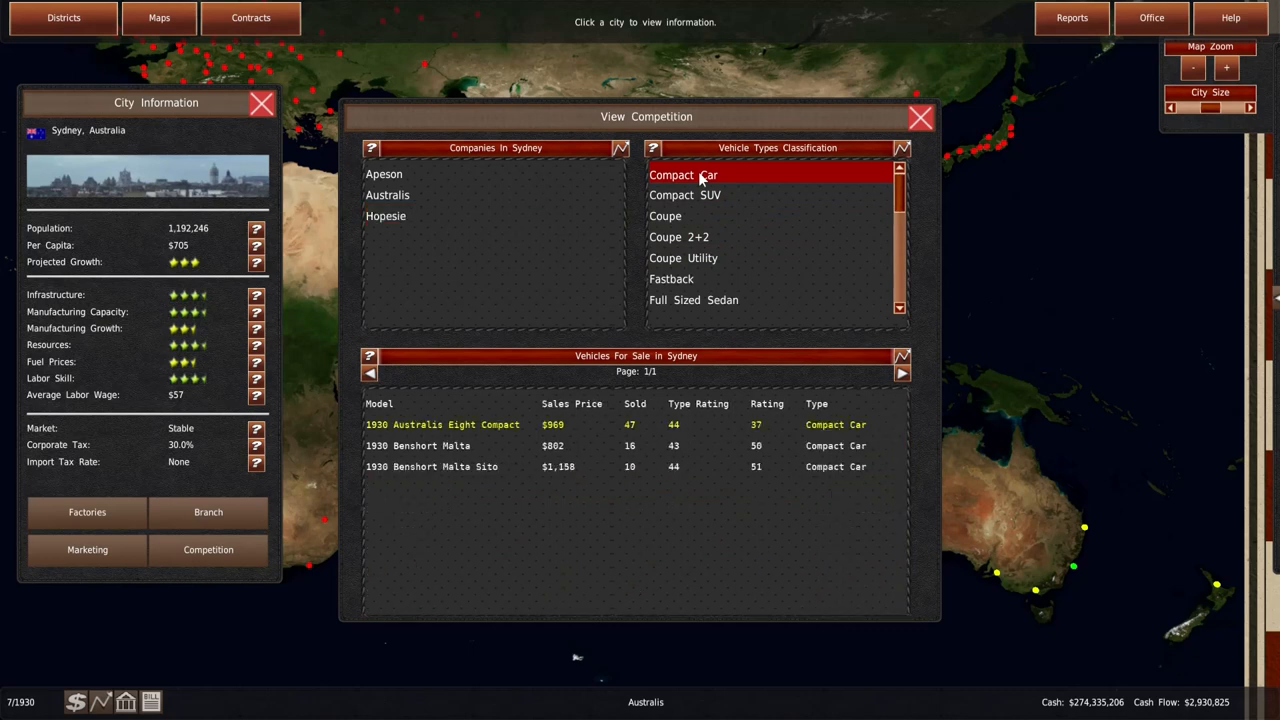
click(702, 194)
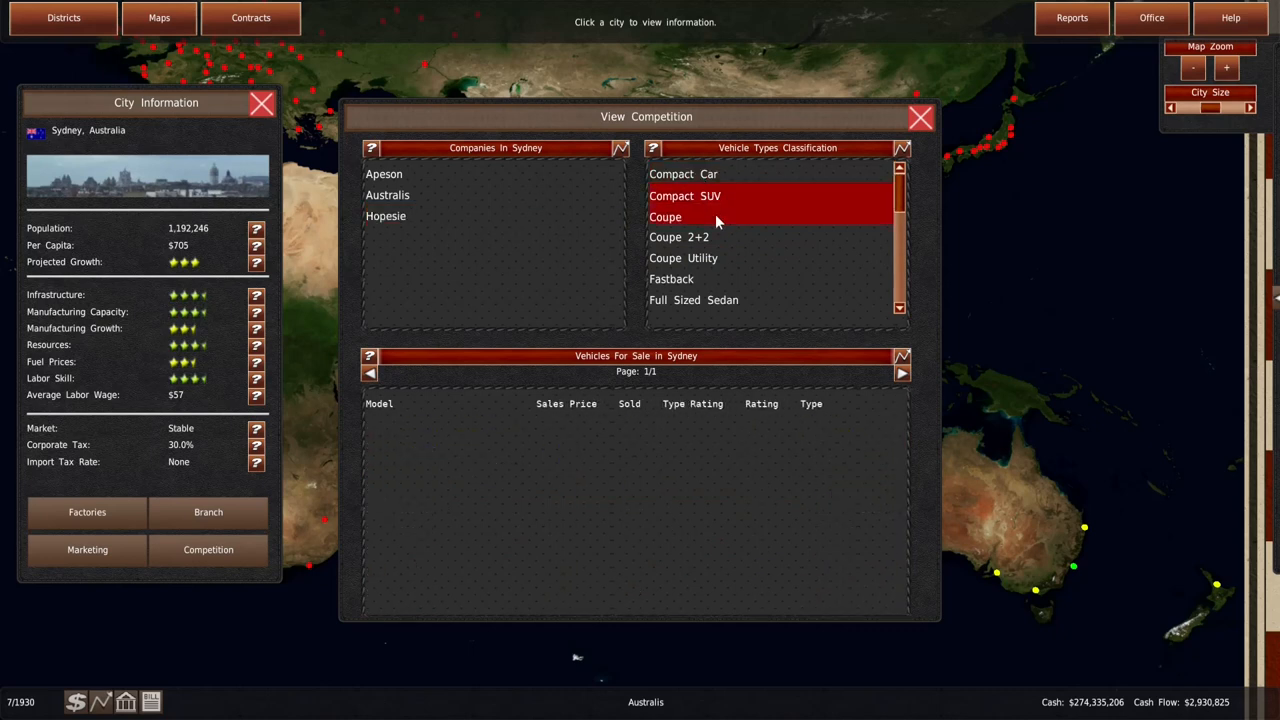
click(713, 215)
click(728, 257)
scroll(730, 268, down, 3)
scroll(726, 270, down, 1)
click(715, 255)
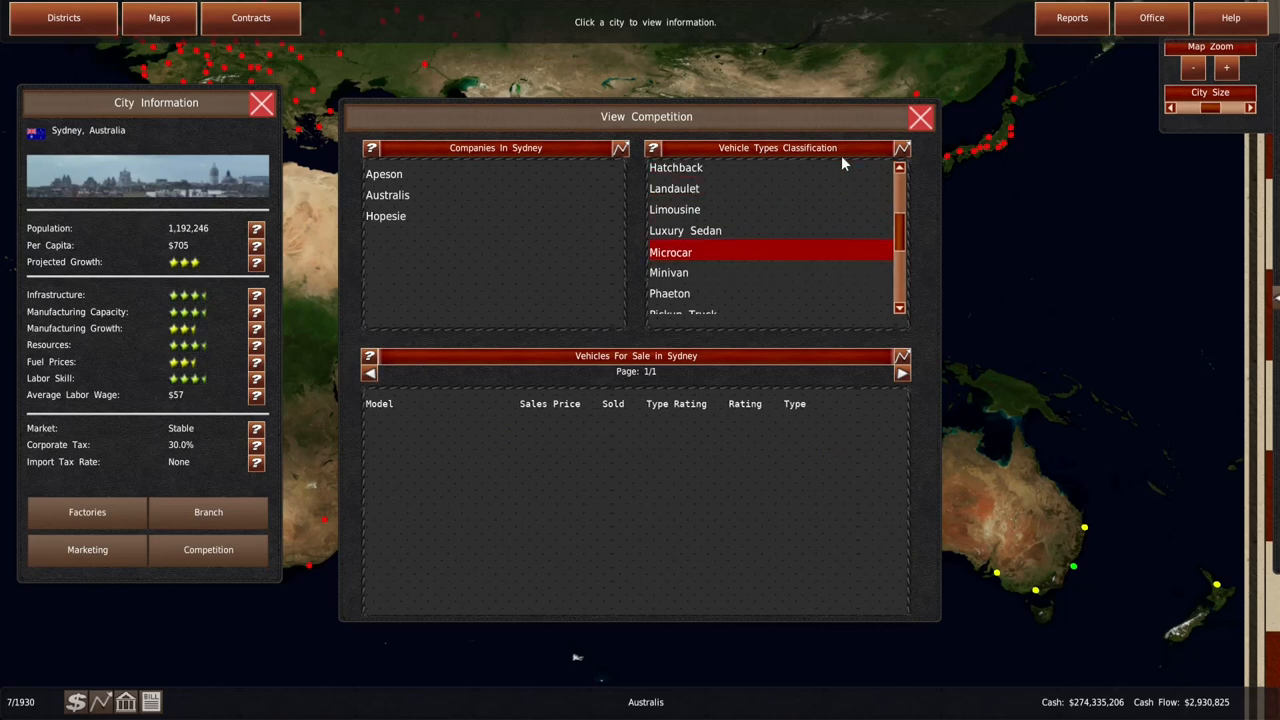
click(920, 118)
click(1150, 18)
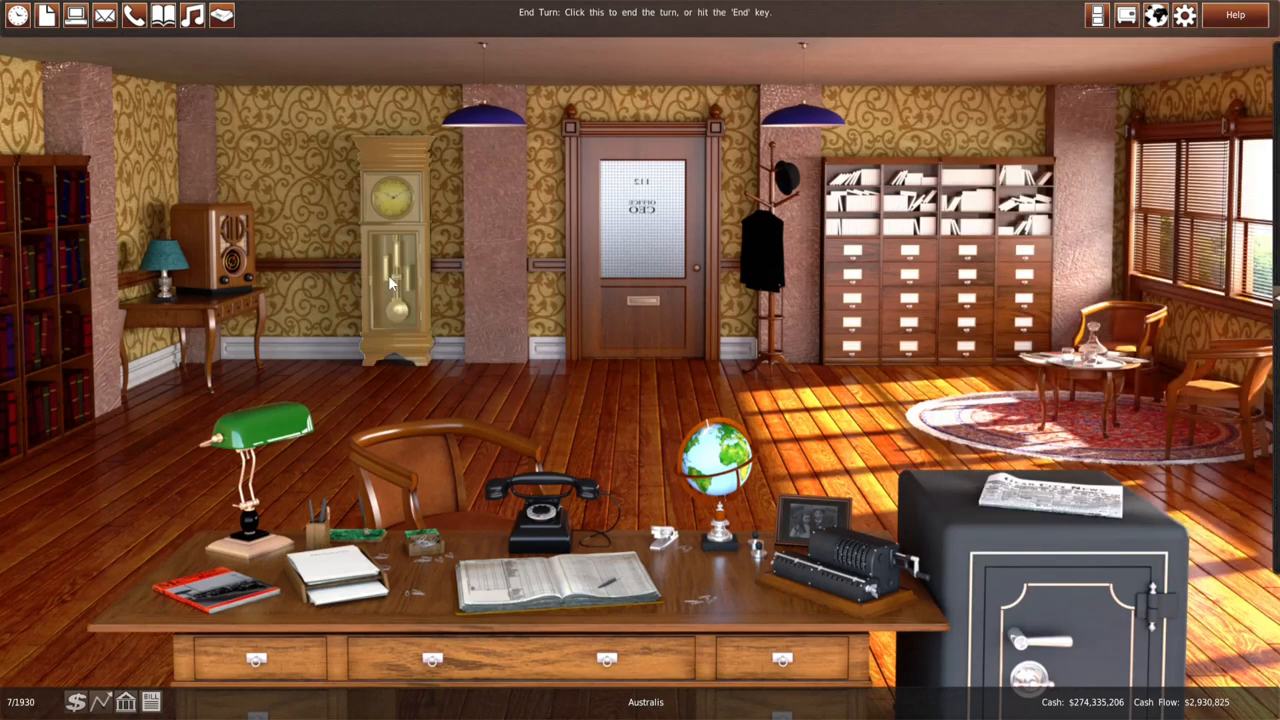
End the turn to advance to August 1930 and its monthly report
click(388, 275)
click(531, 380)
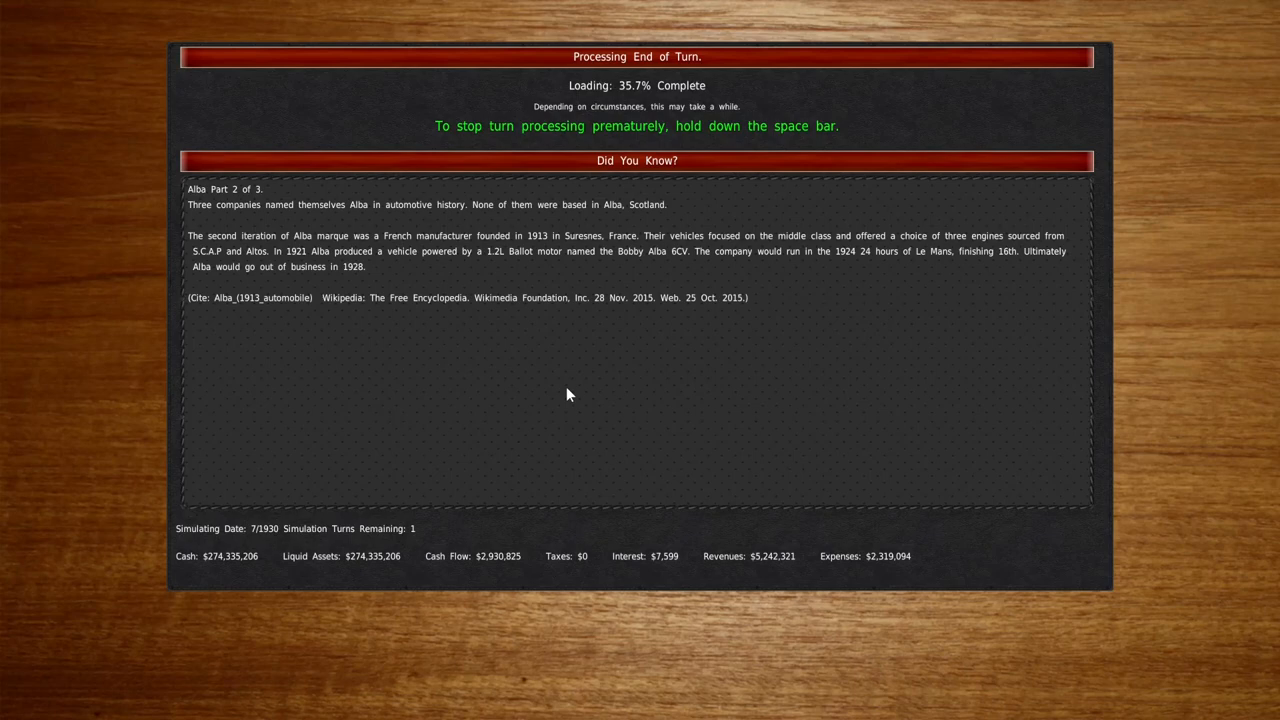
scroll(596, 475, down, 3)
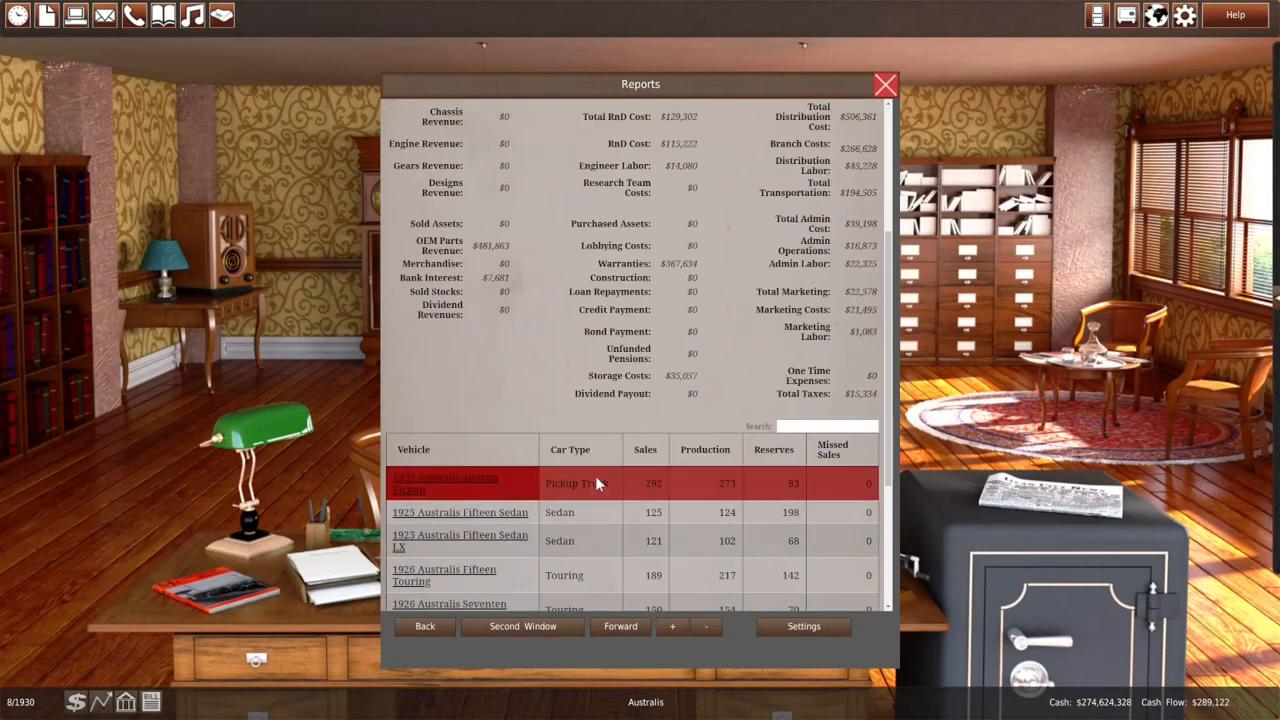
scroll(596, 477, down, 4)
scroll(596, 477, down, 2)
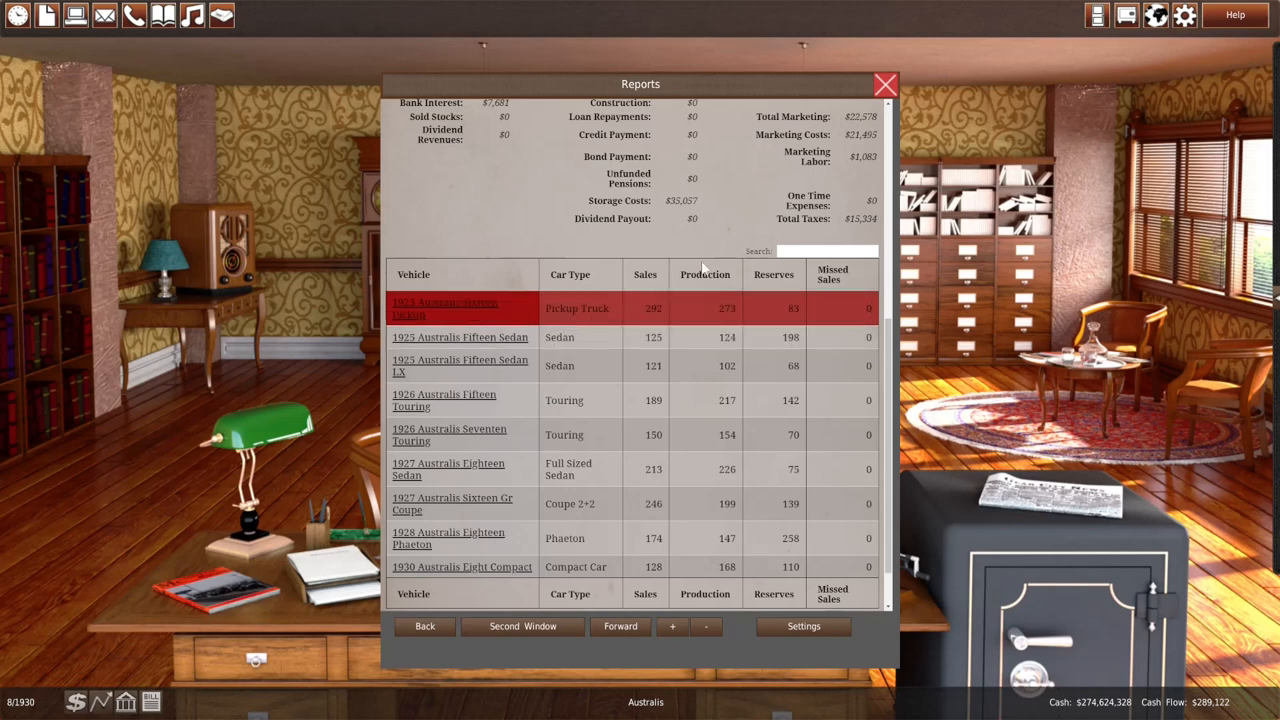
Reassign the 1930 Australis Eight Compact's production settings and check them against the reports
click(75, 15)
click(574, 340)
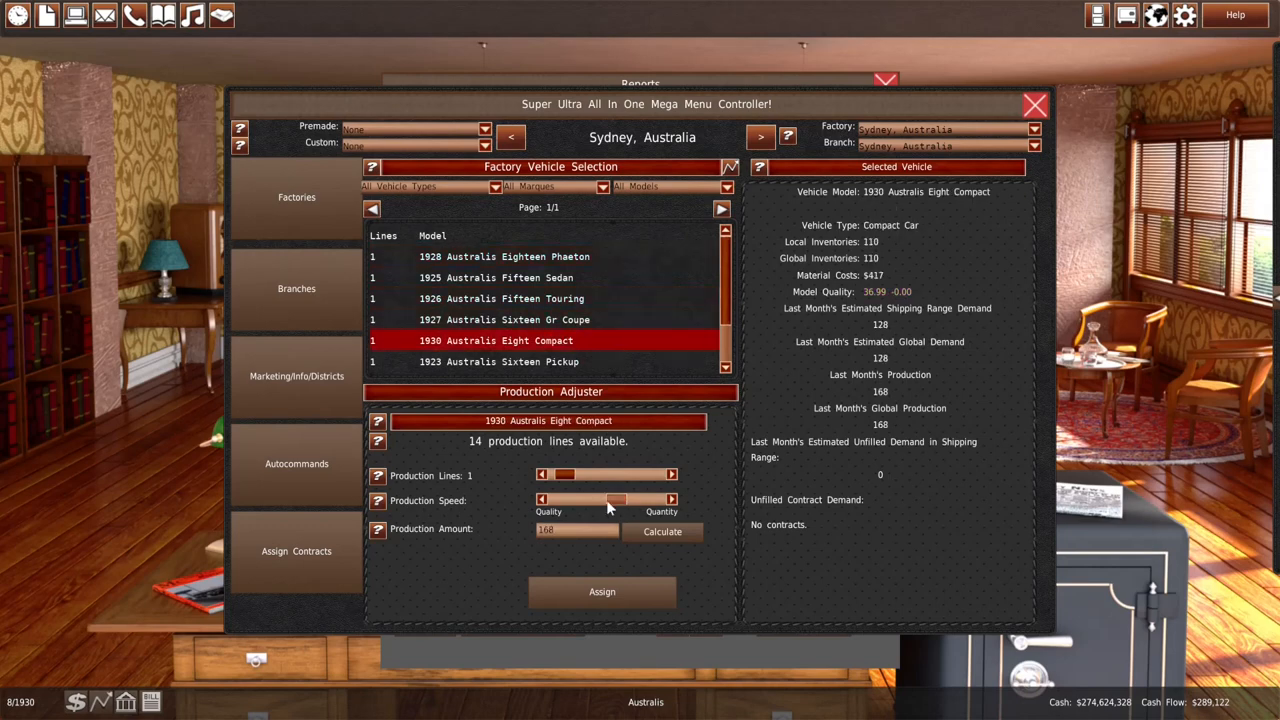
click(600, 591)
click(581, 655)
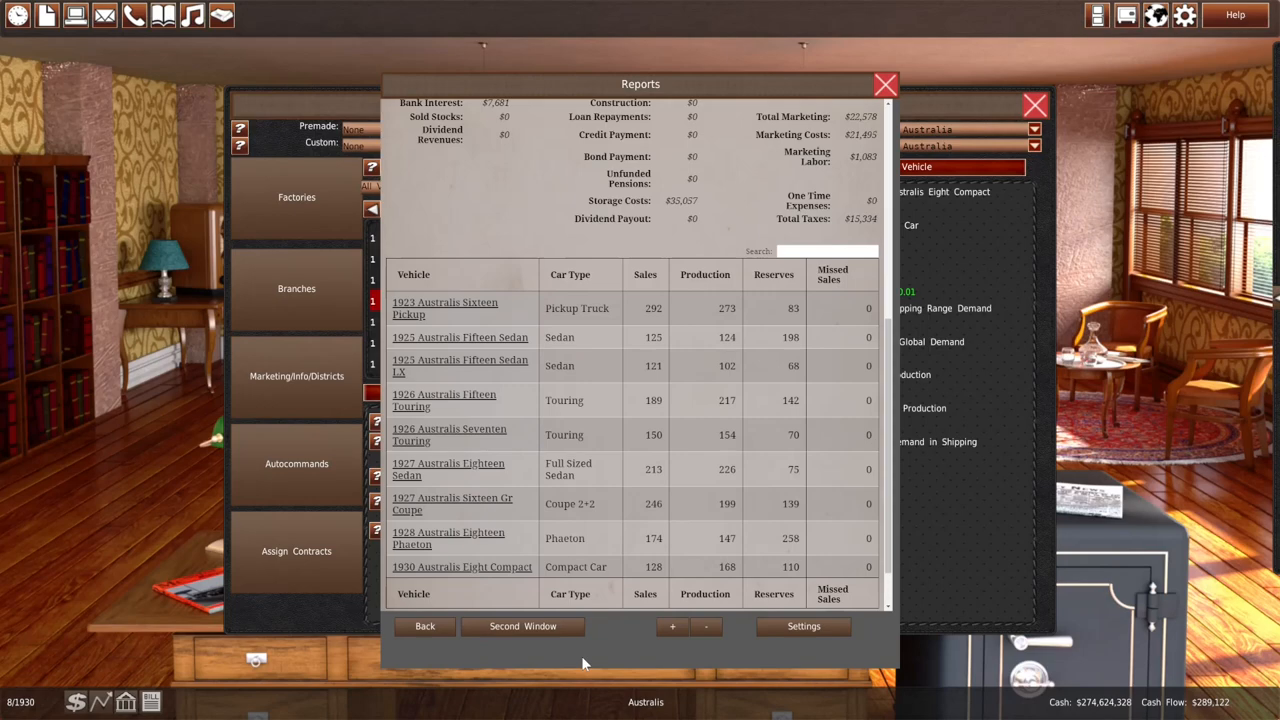
click(350, 612)
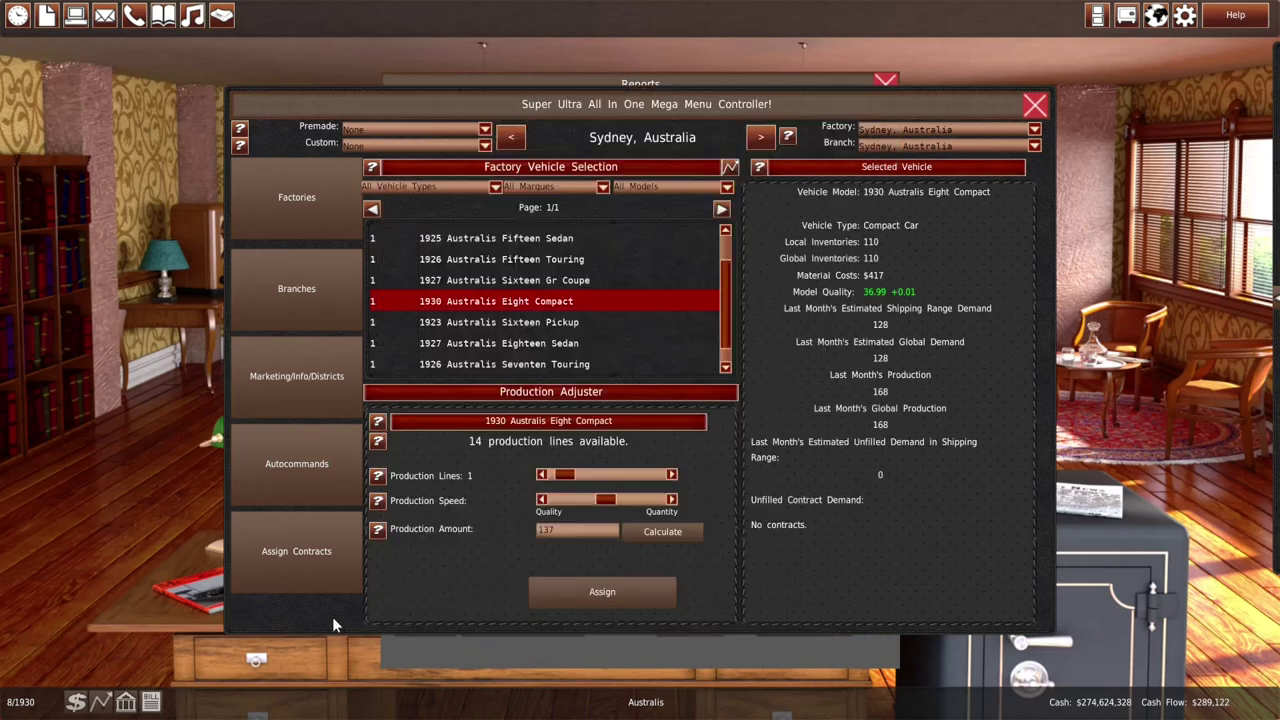
Shift the 1926 Fifteen Touring toward quantity and reassign production for the Fifteen Sedan LX and Fifteen Sedan
click(572, 259)
drag(608, 500, 617, 498)
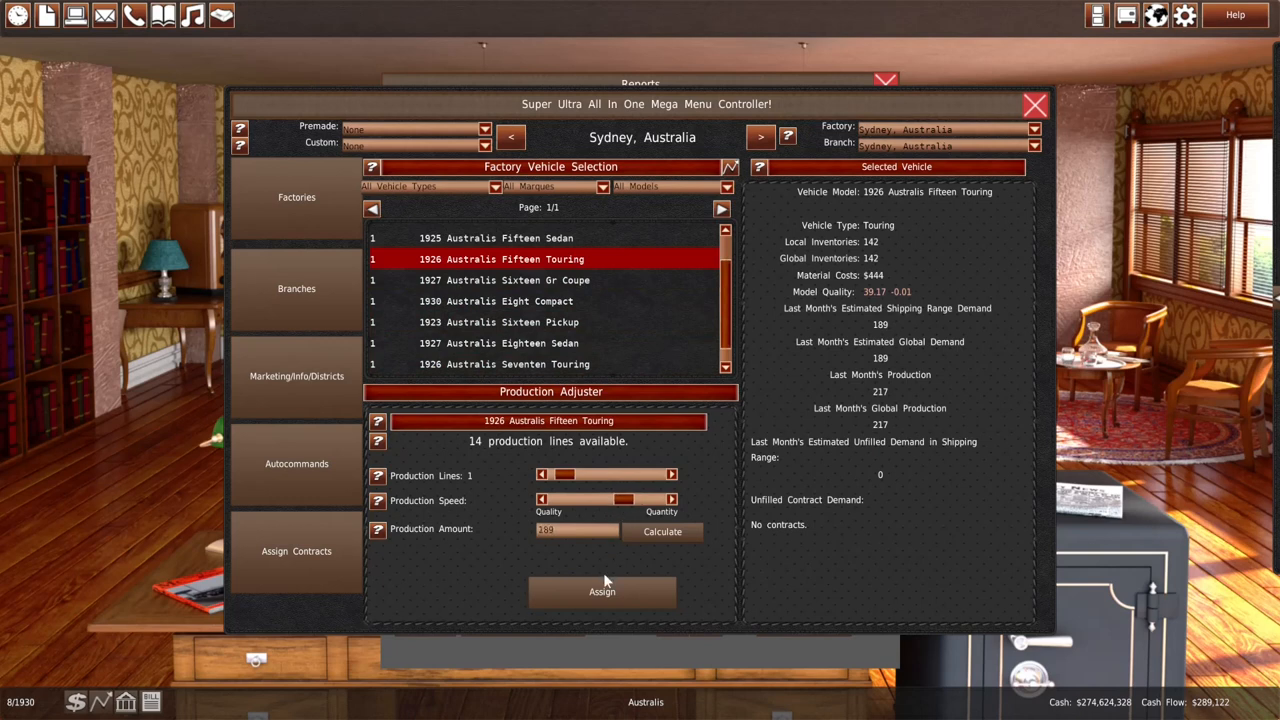
click(603, 579)
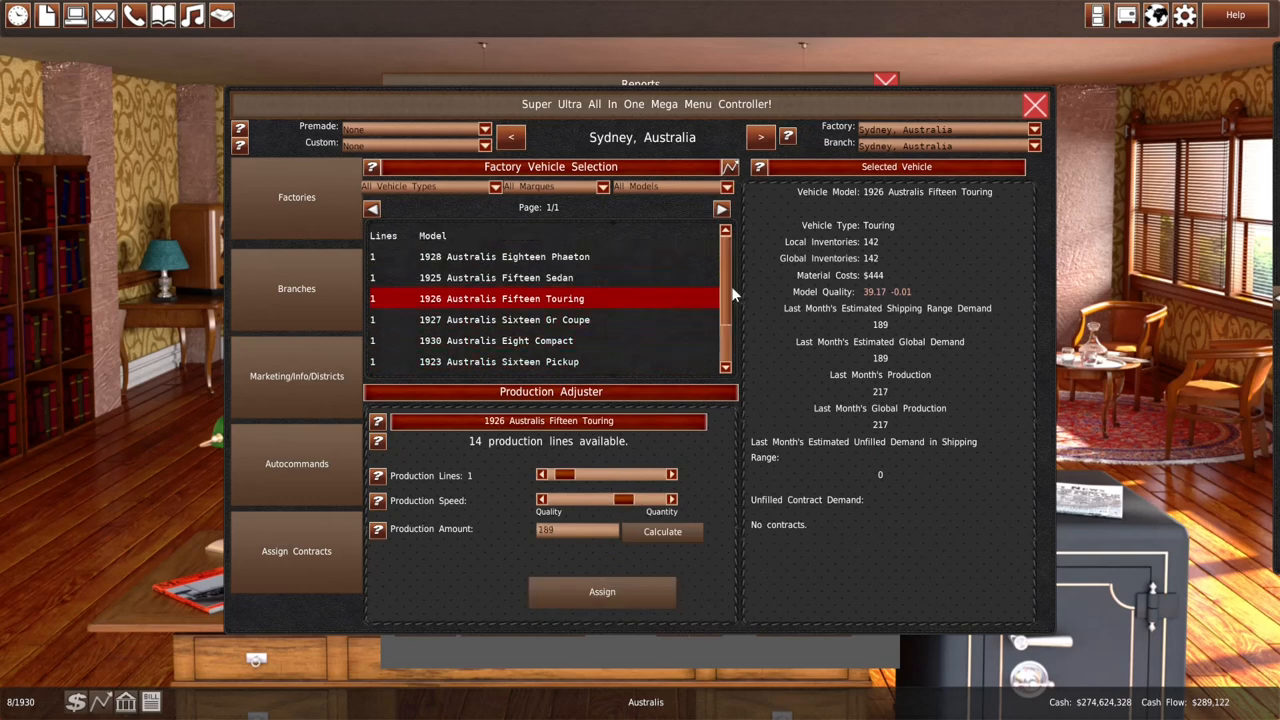
drag(727, 286, 735, 350)
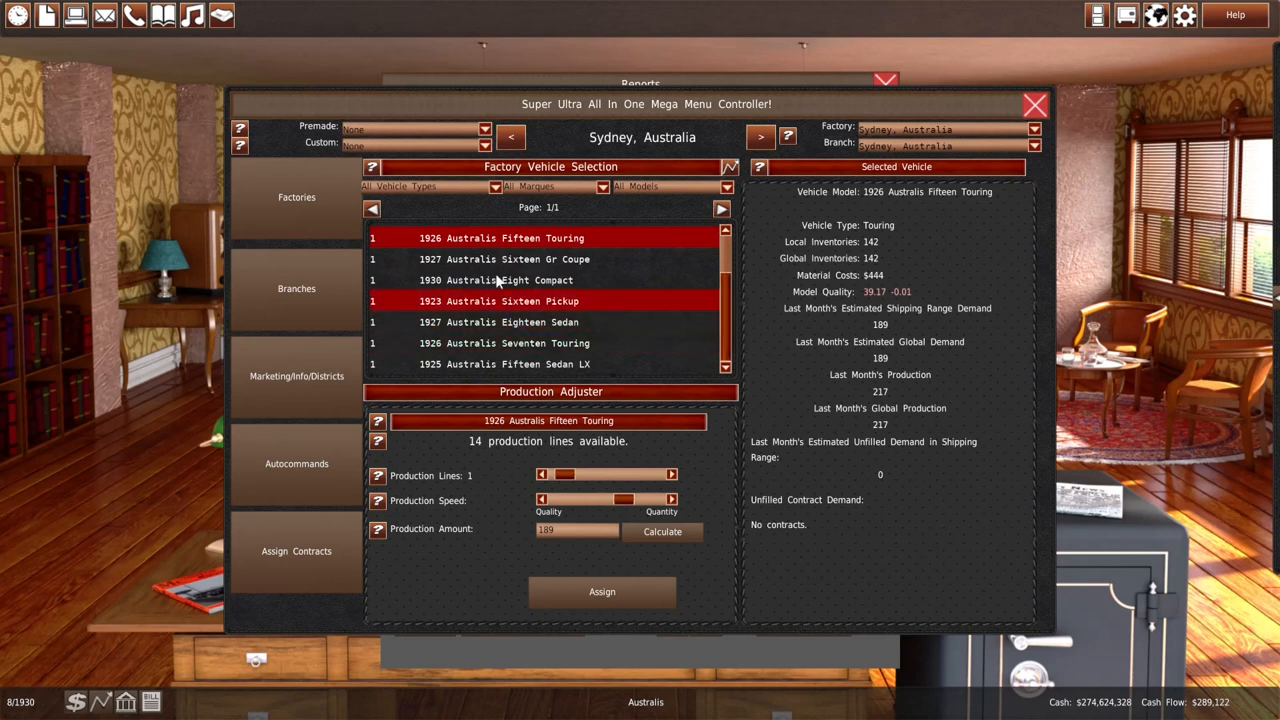
click(606, 364)
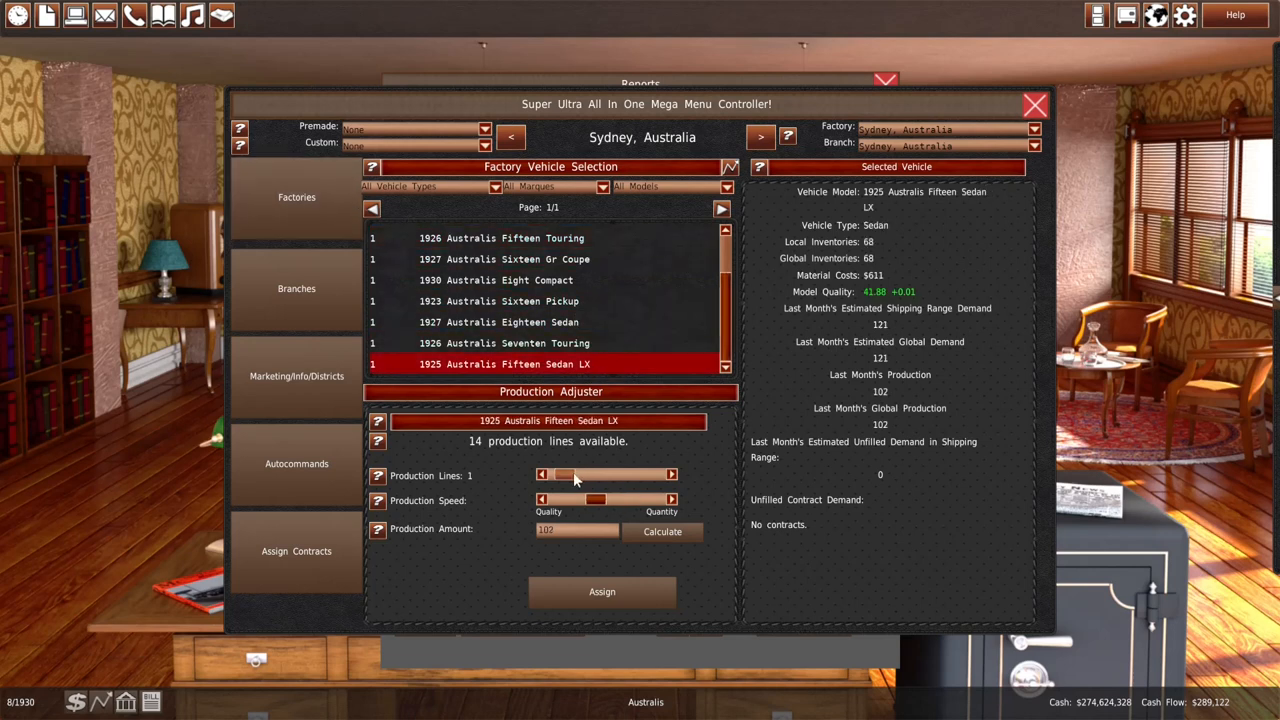
click(570, 585)
click(622, 238)
click(565, 598)
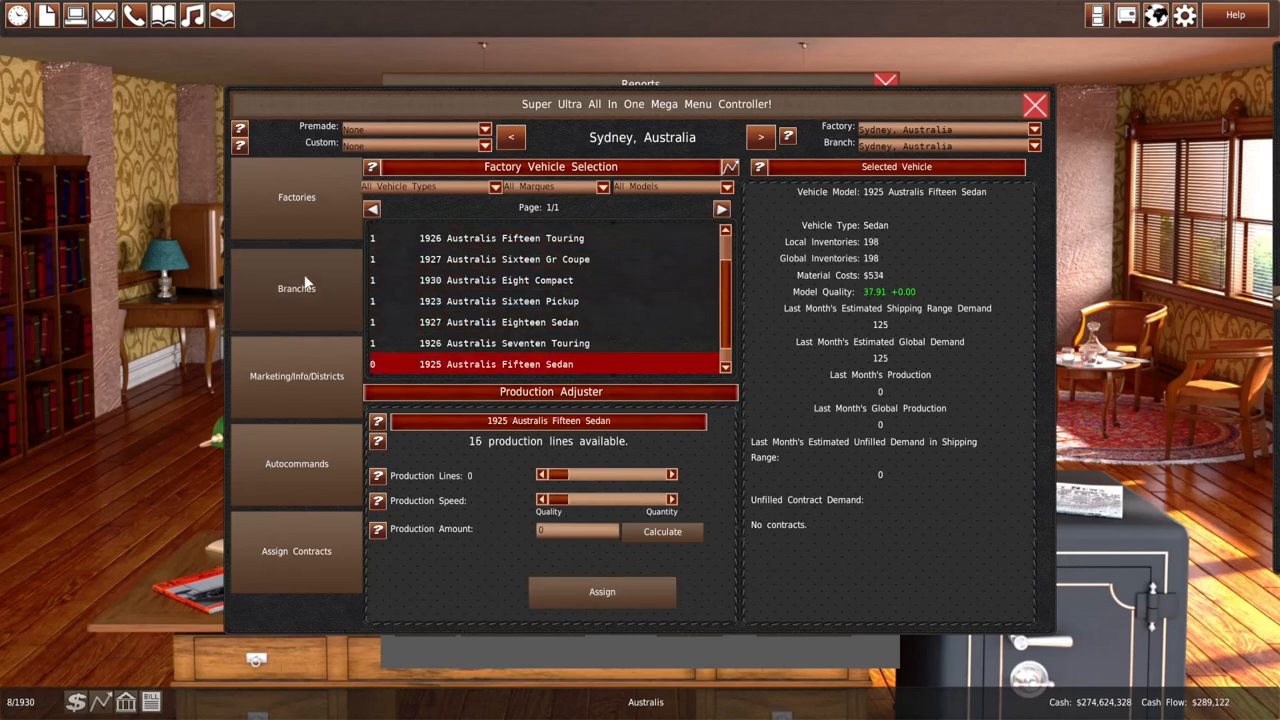
Lower the Sydney branch price of the 1925 Australis Fifteen Sedan from $1034 to $834 and close everything
click(304, 274)
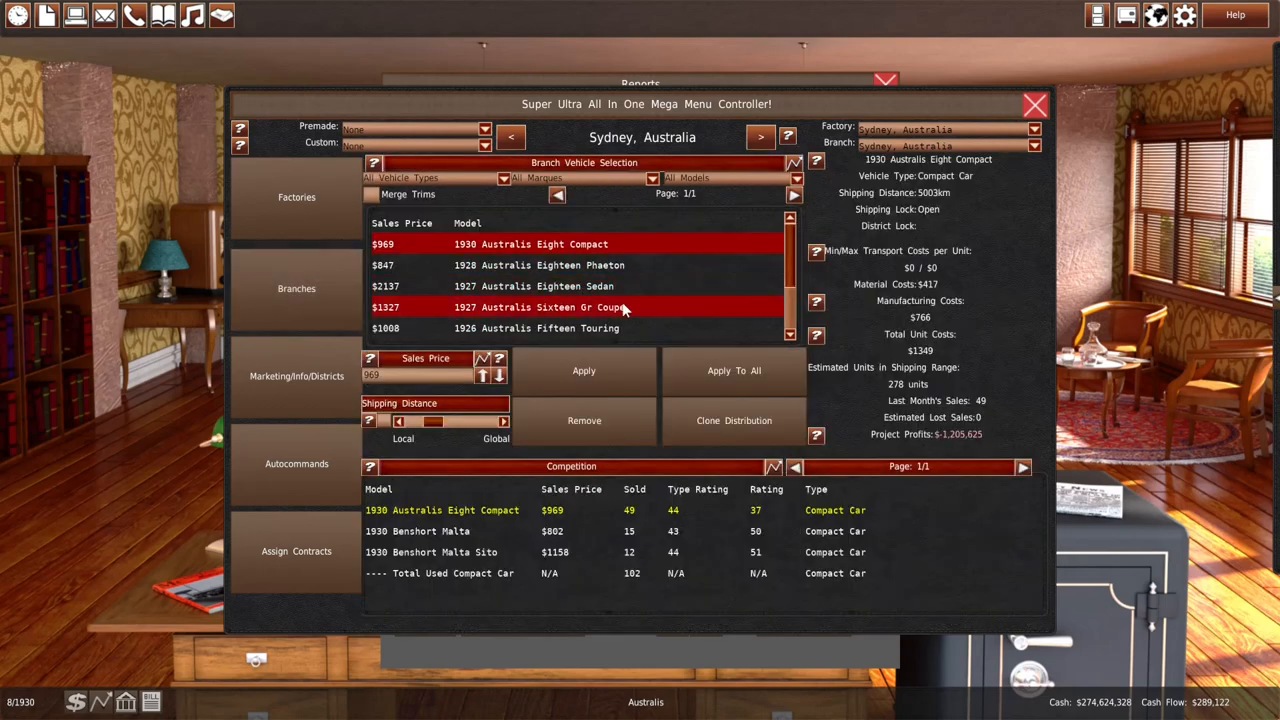
scroll(794, 288, down, 1)
scroll(794, 288, down, 3)
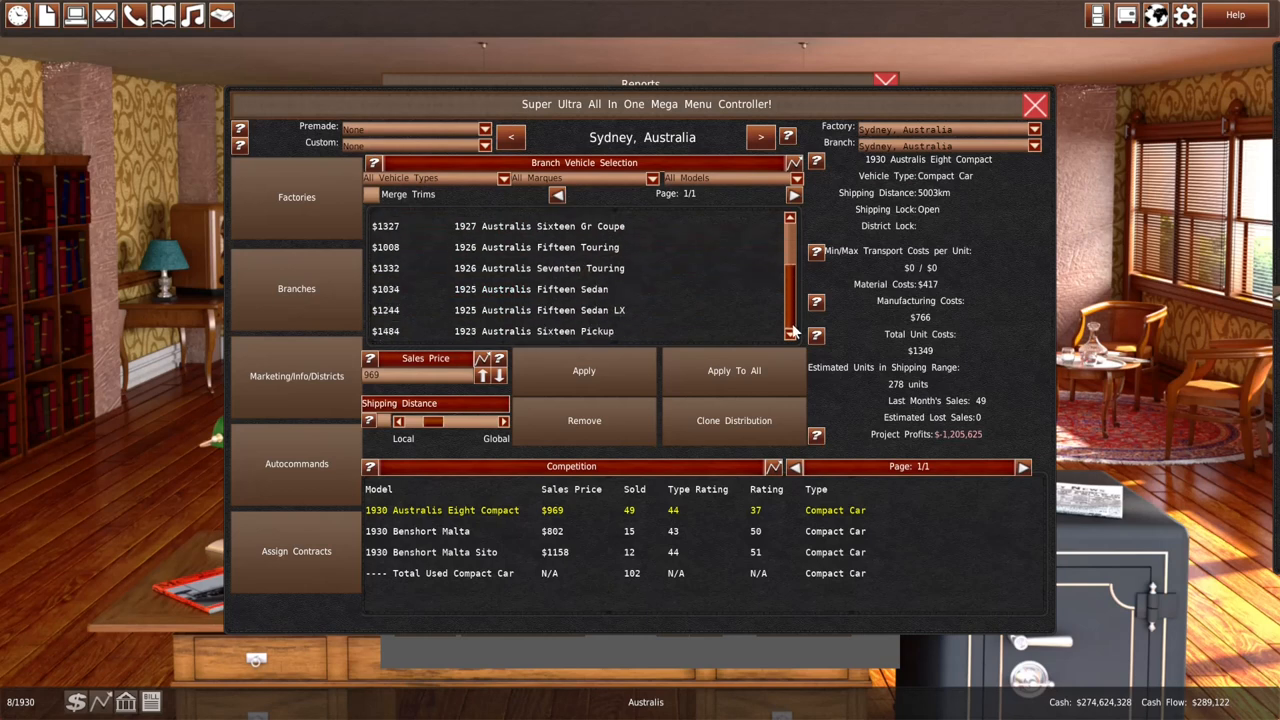
click(704, 290)
click(496, 381)
click(719, 371)
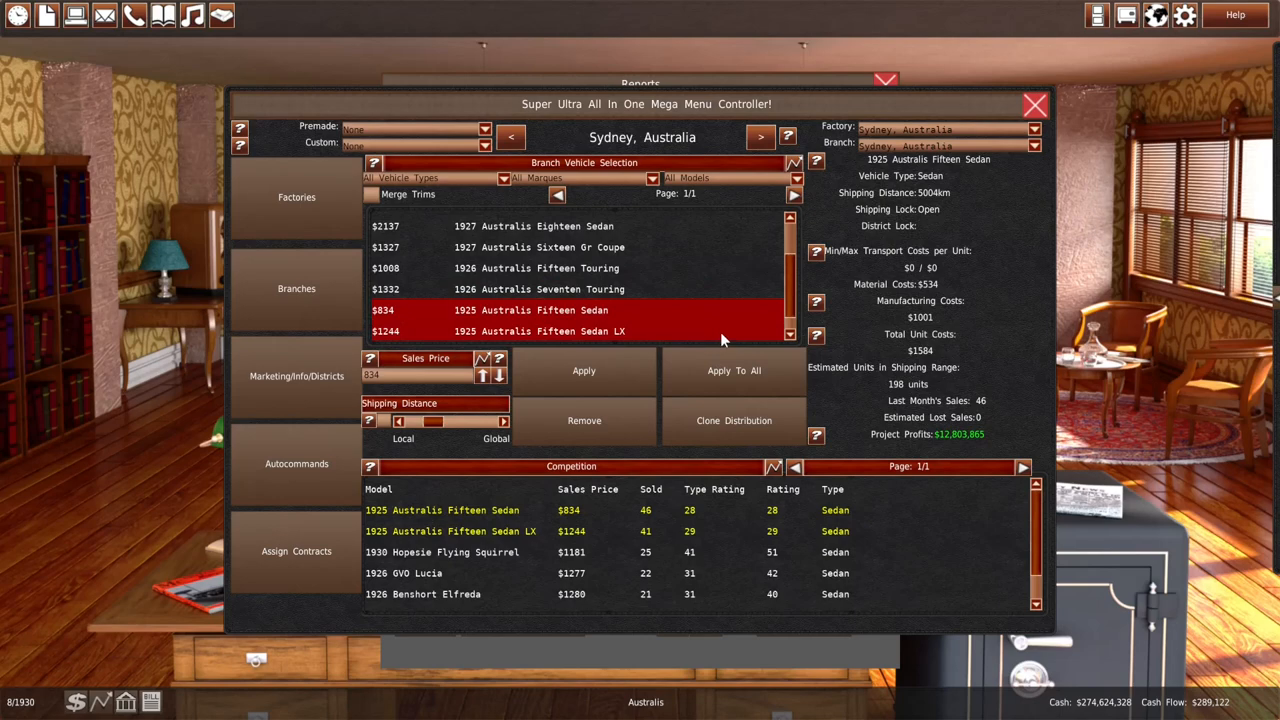
click(1035, 104)
click(885, 85)
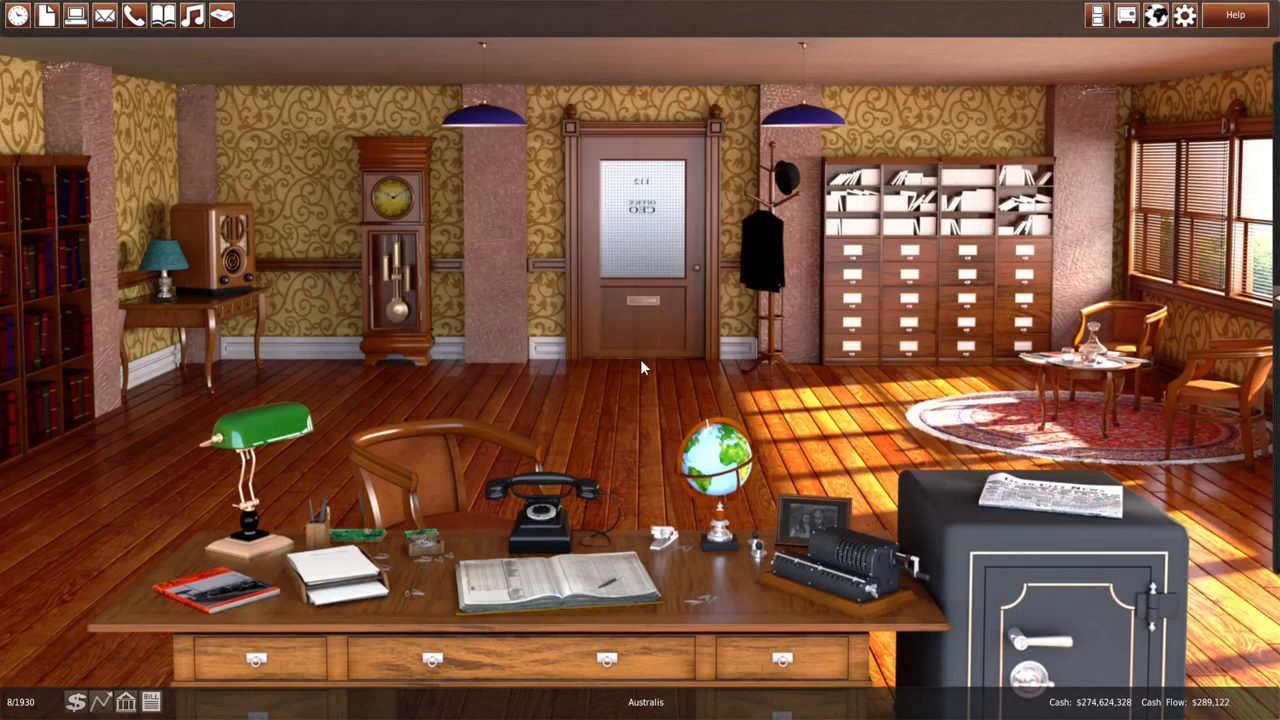
End the turn into September 1930 and read the Research Complete memo before the monthly summary
click(422, 316)
click(532, 371)
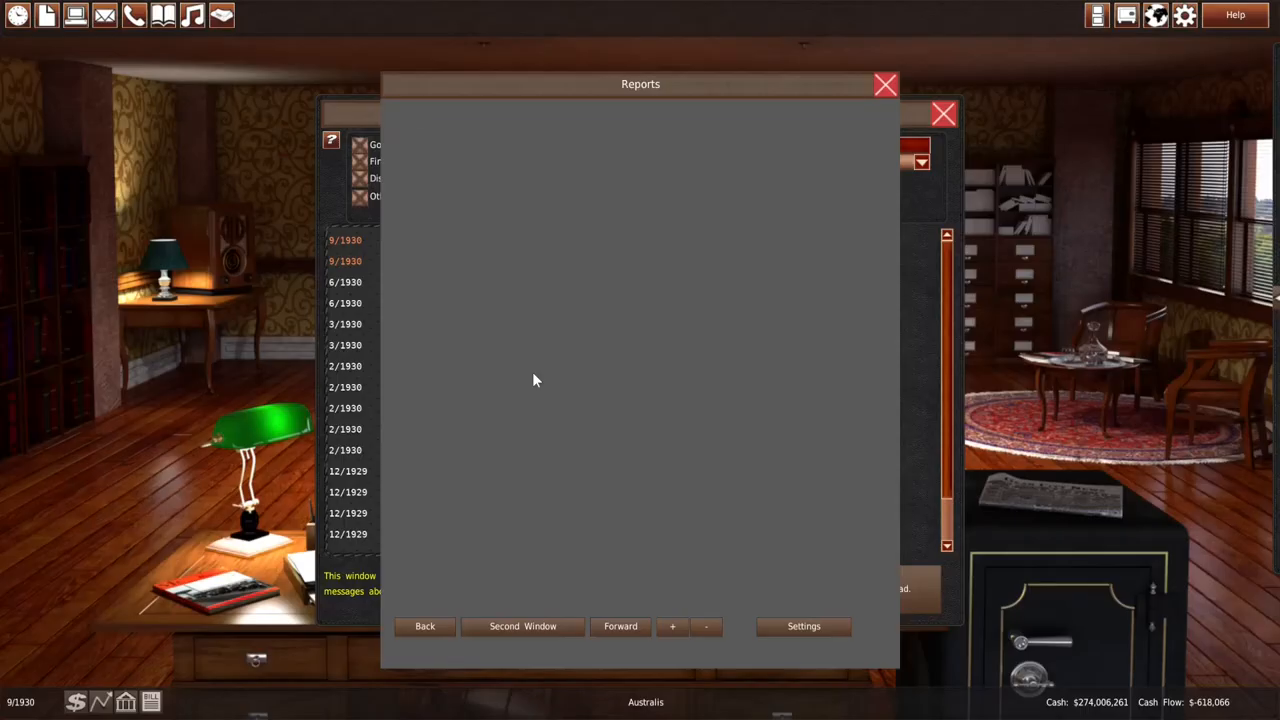
scroll(540, 390, down, 2)
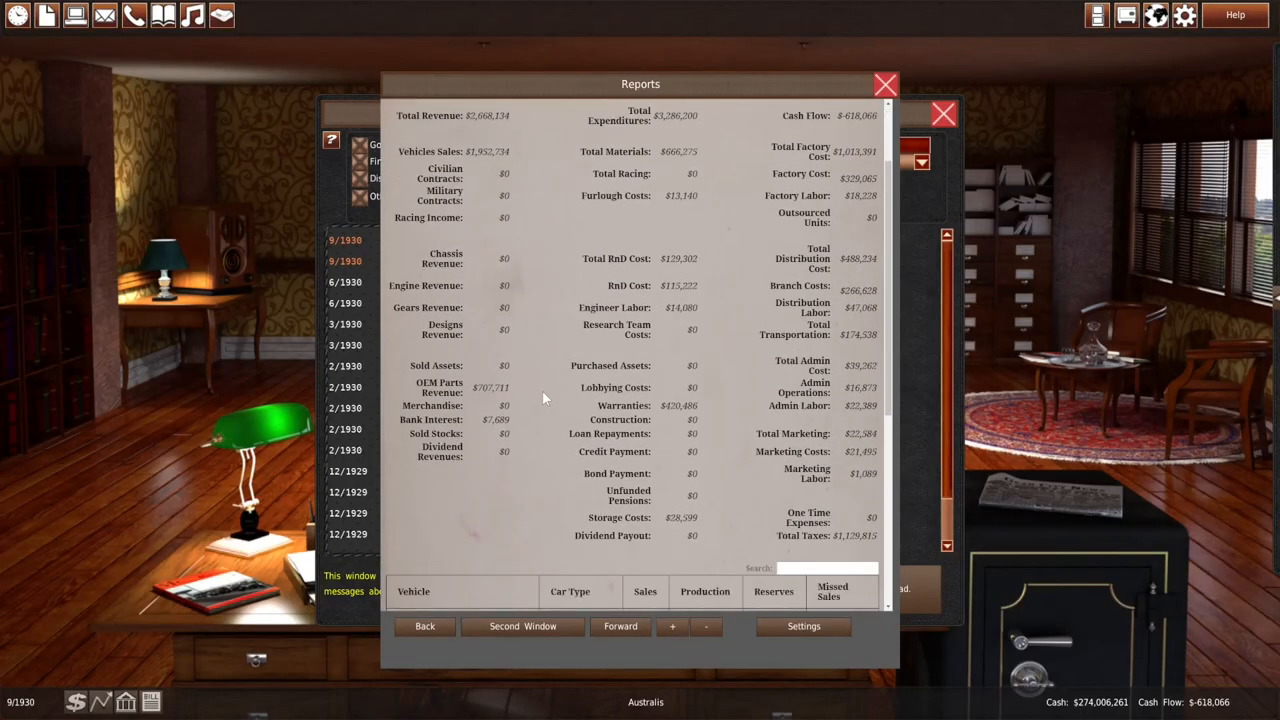
scroll(542, 390, down, 5)
scroll(544, 400, down, 3)
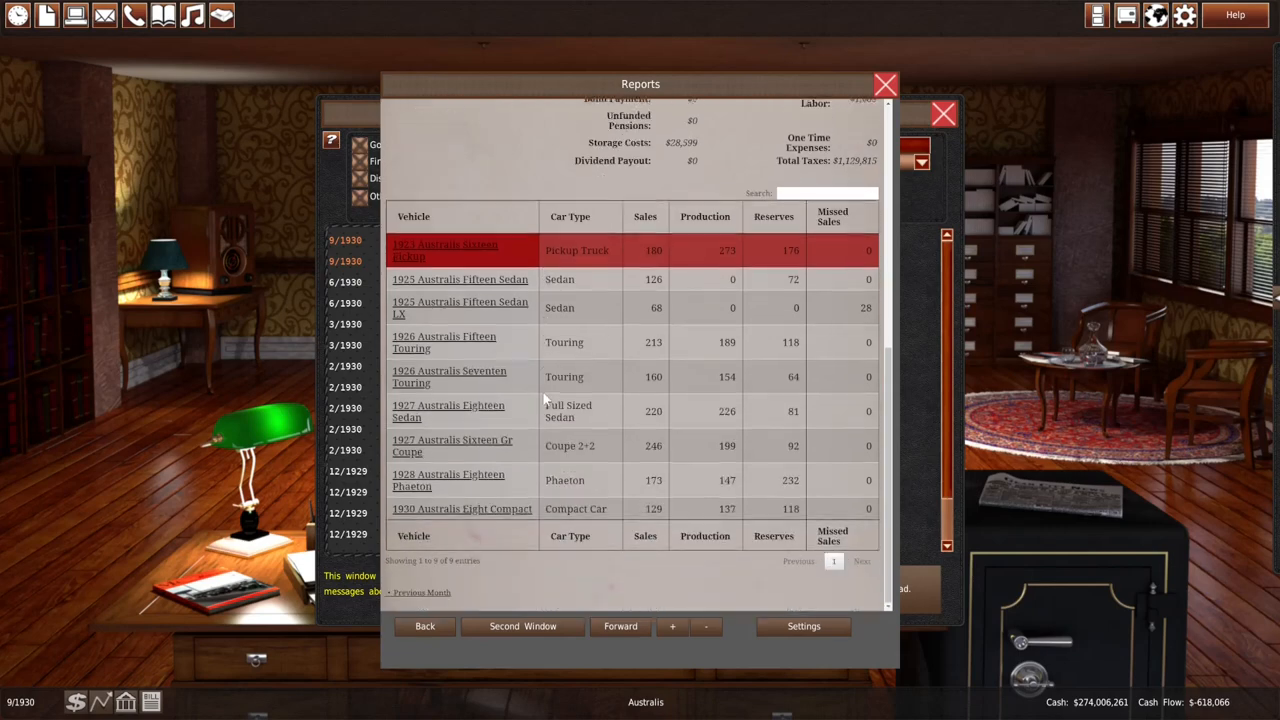
click(364, 250)
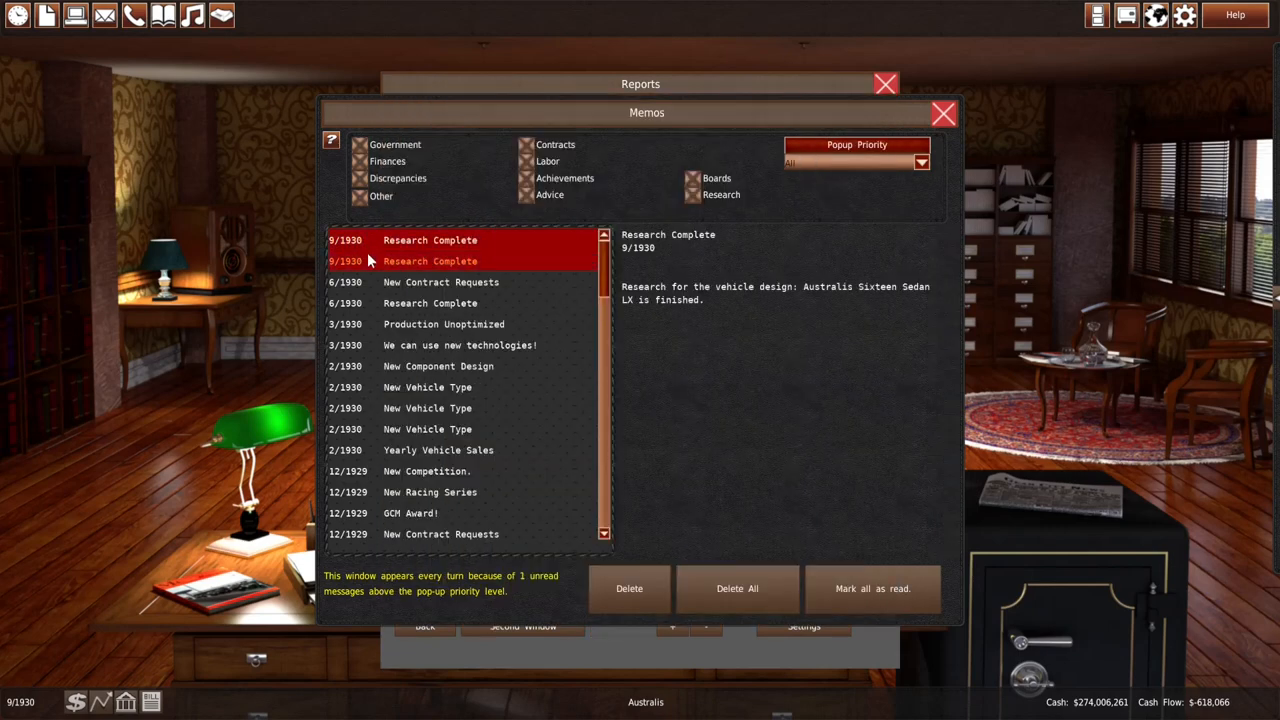
click(943, 114)
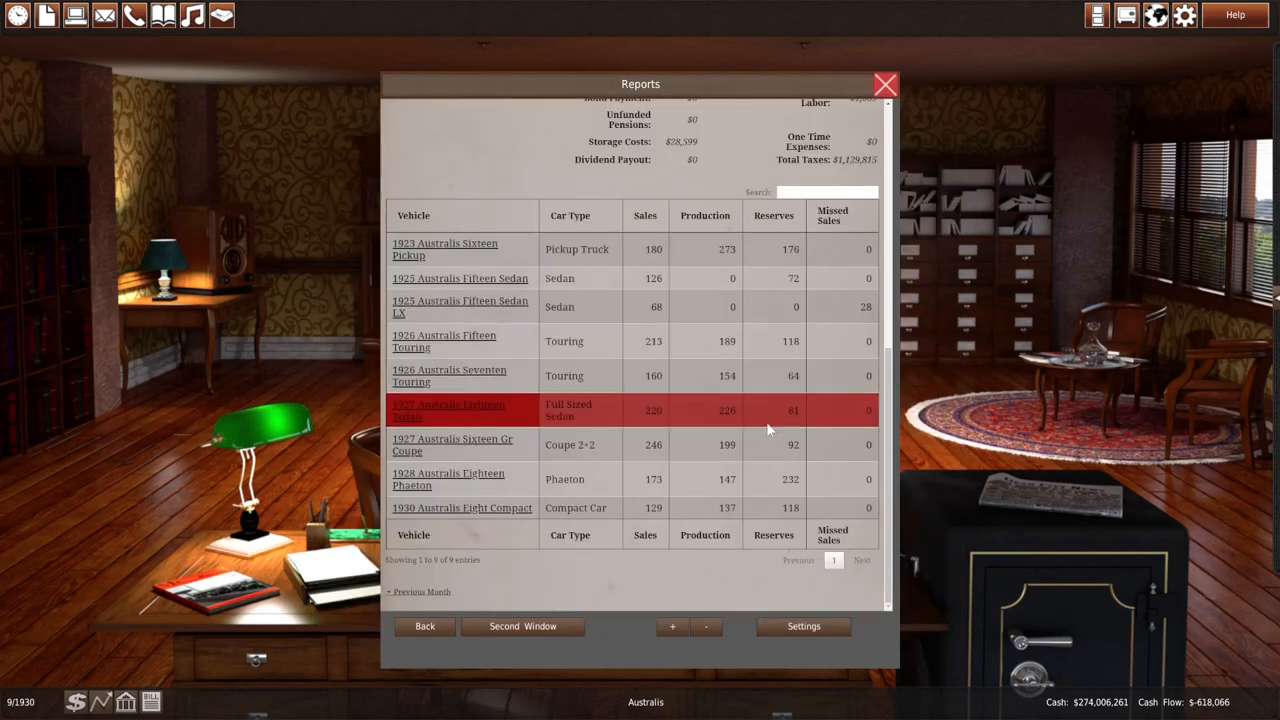
scroll(765, 430, up, 2)
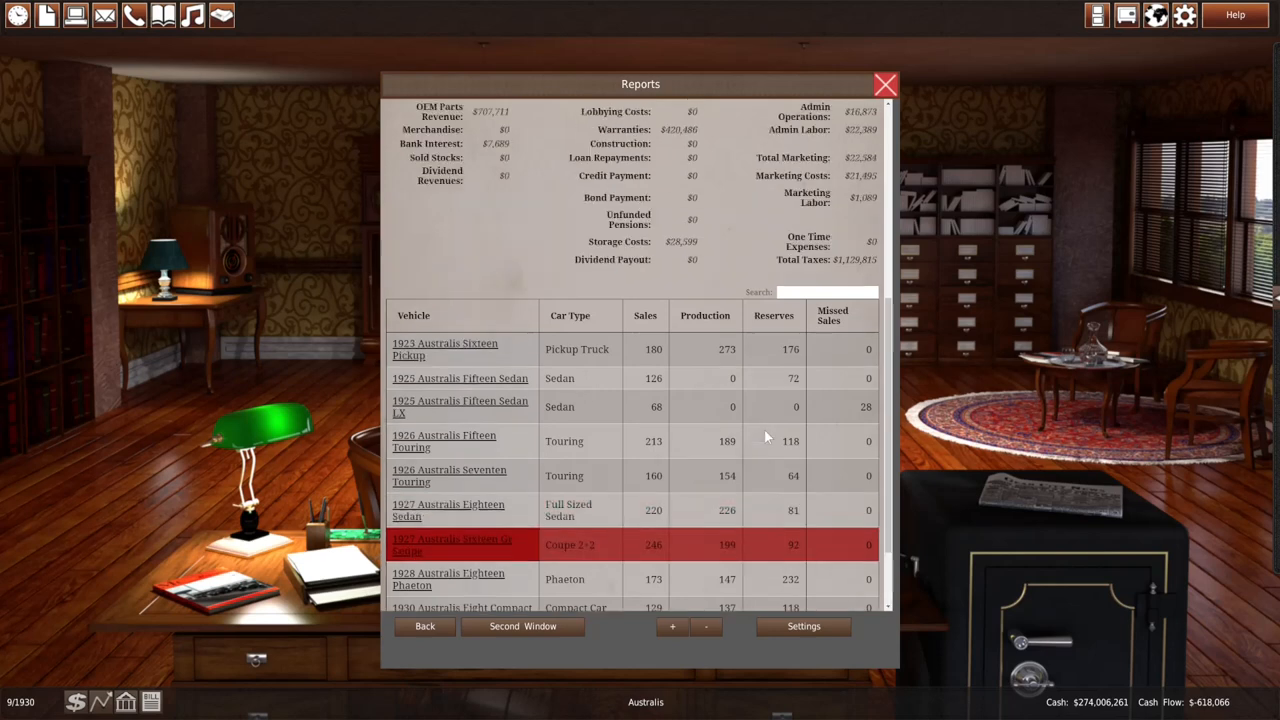
scroll(765, 430, up, 2)
scroll(790, 435, up, 2)
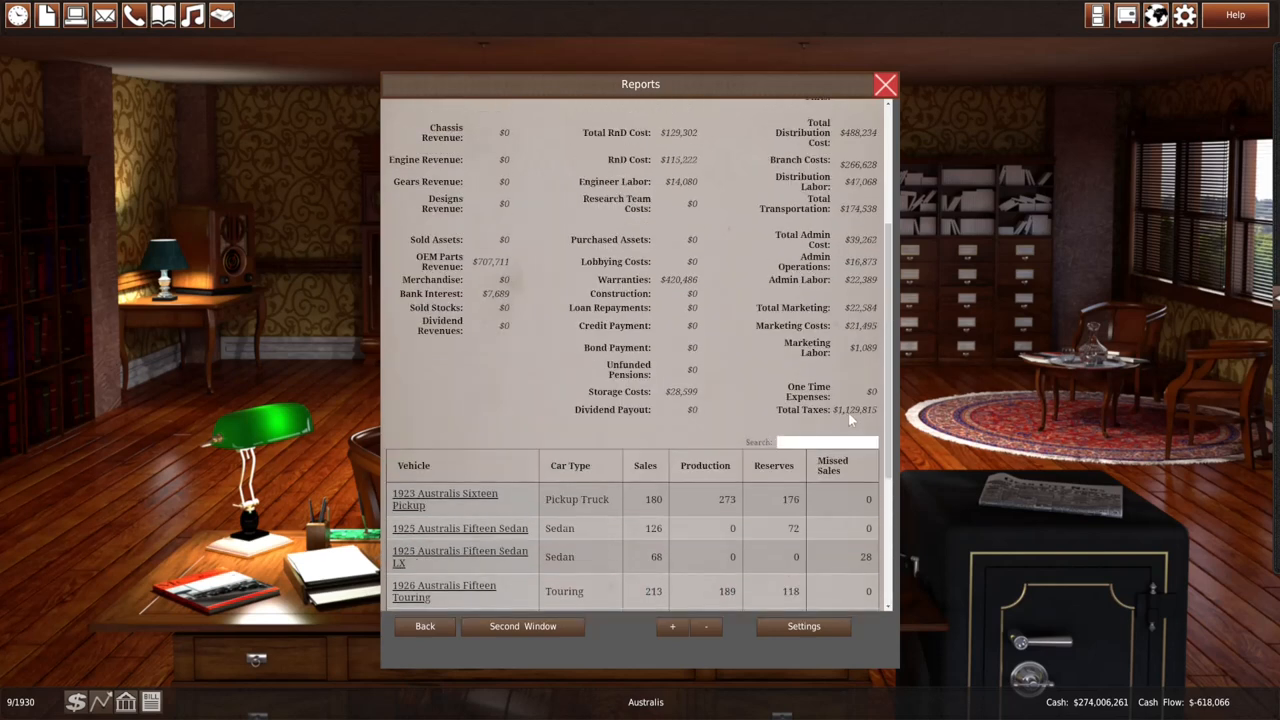
scroll(848, 412, up, 1)
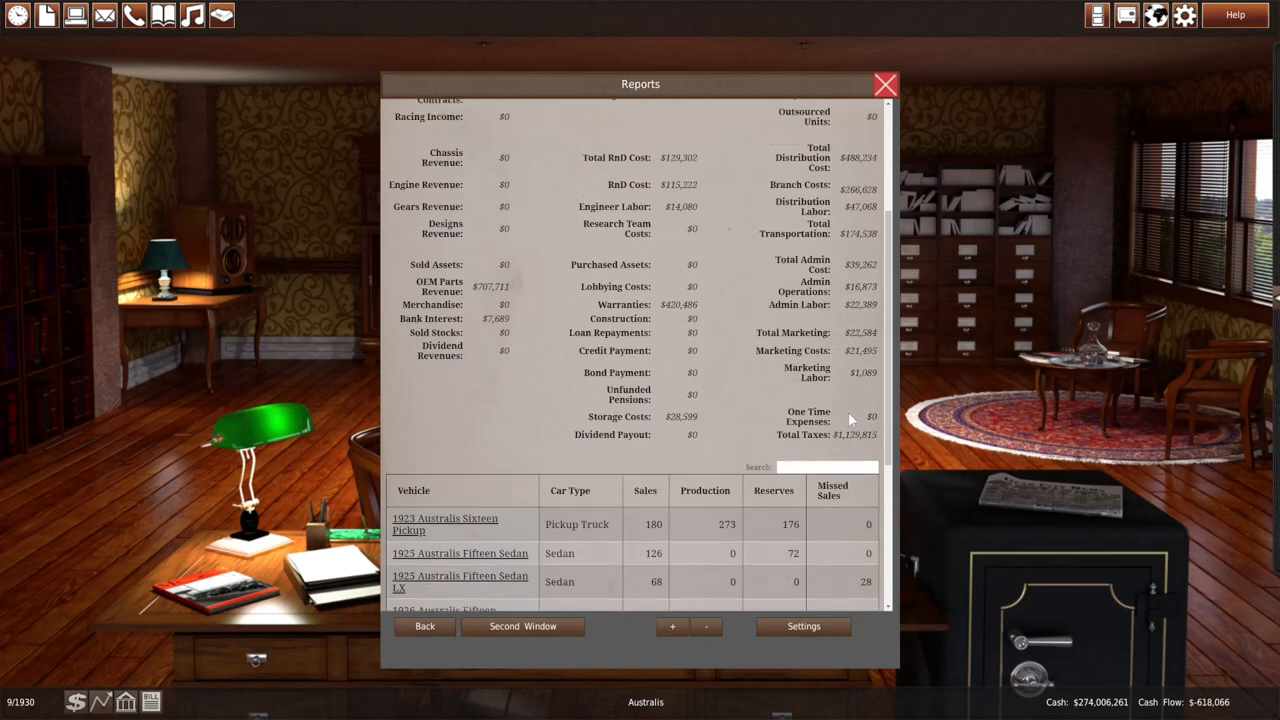
scroll(848, 412, down, 3)
scroll(848, 412, down, 1)
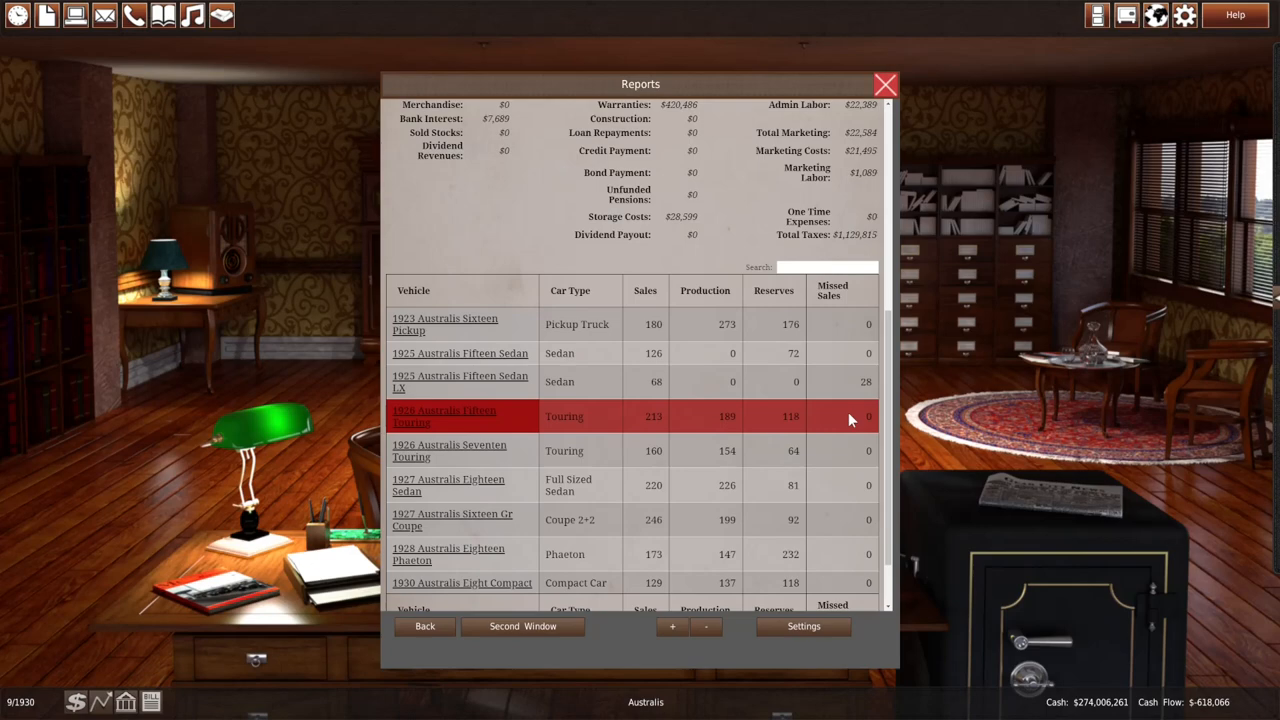
scroll(848, 412, up, 4)
scroll(848, 412, up, 1)
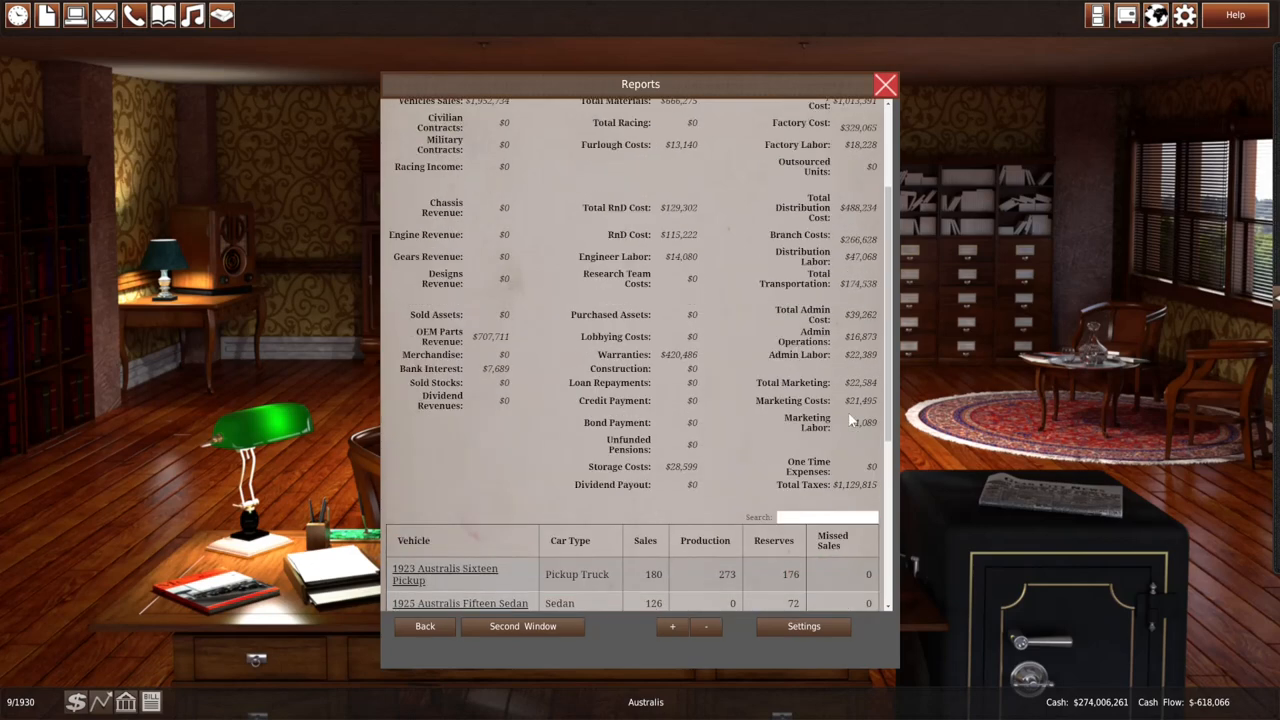
scroll(848, 412, up, 1)
scroll(848, 412, up, 1)
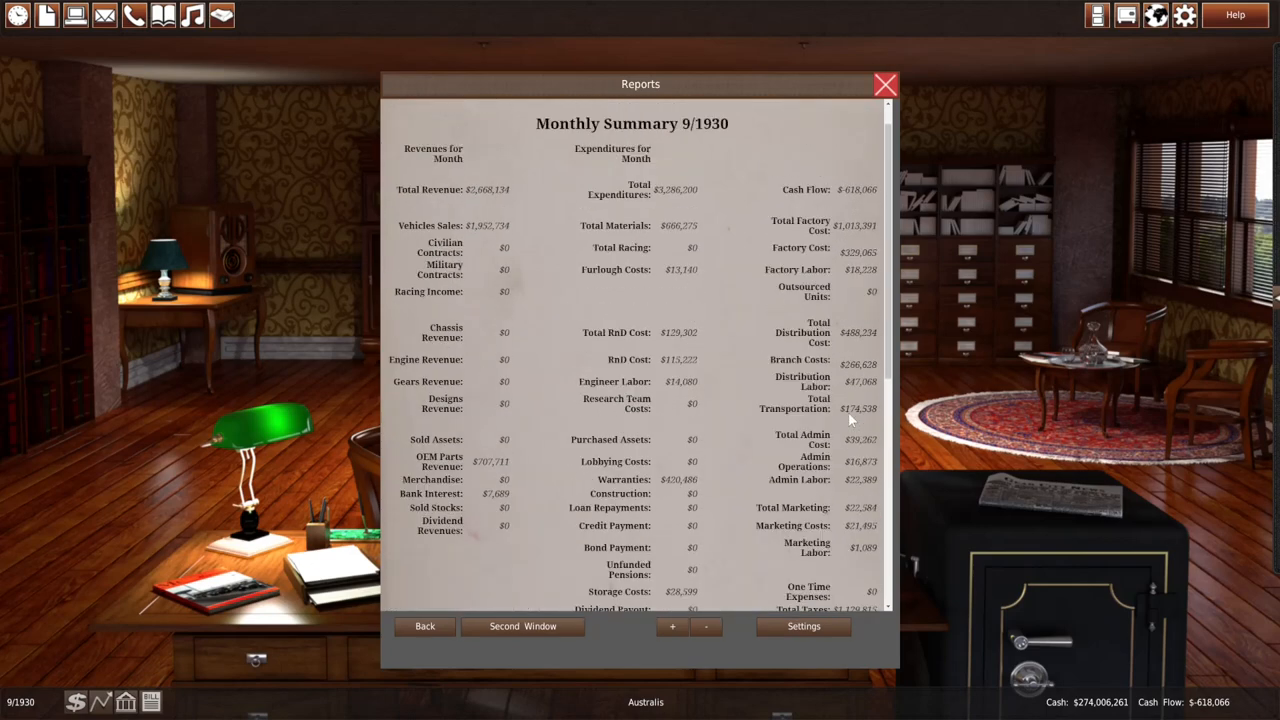
scroll(848, 414, down, 2)
scroll(848, 414, down, 1)
scroll(848, 414, down, 1)
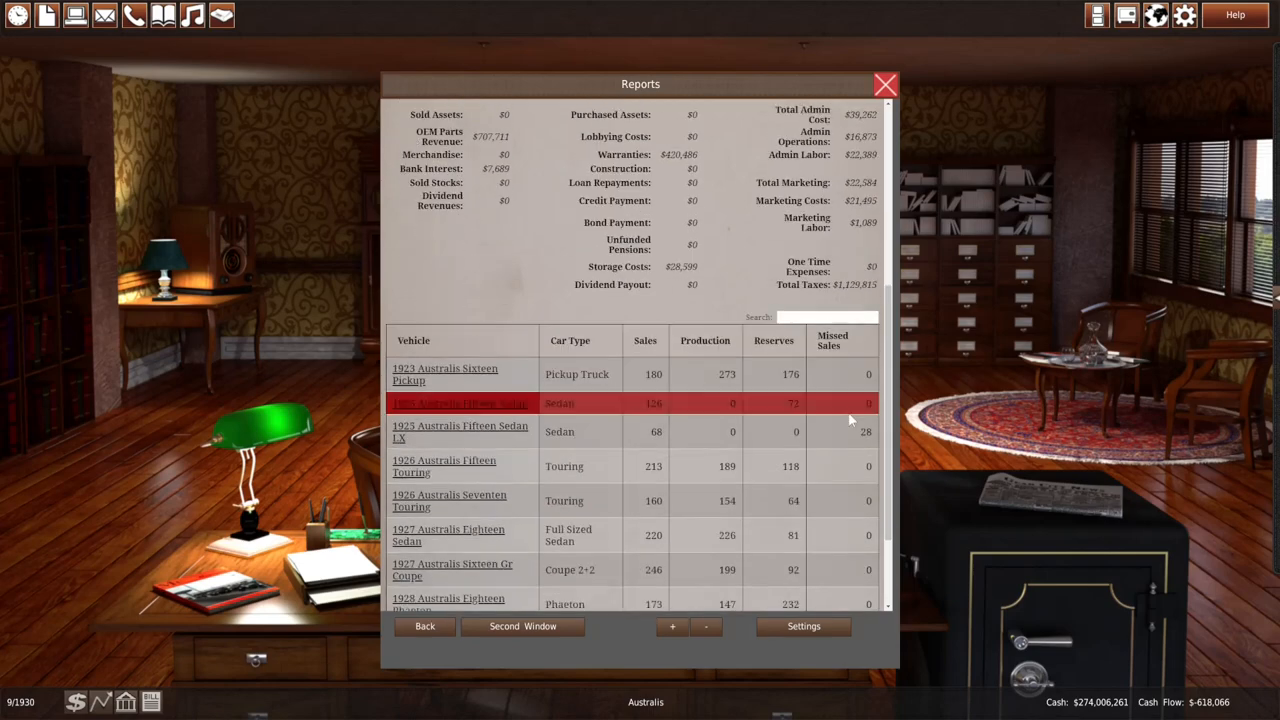
scroll(848, 418, down, 1)
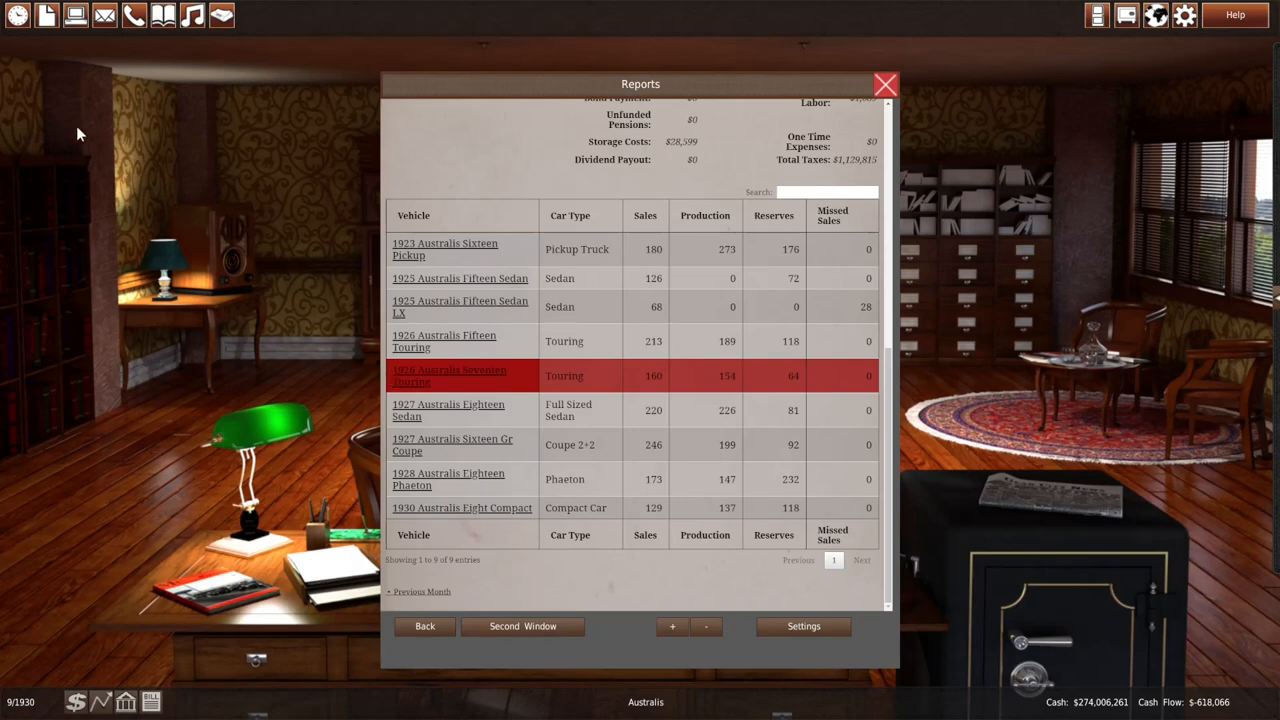
Shift the 1923 Sixteen Pickup's Sydney production speed toward quantity
click(74, 16)
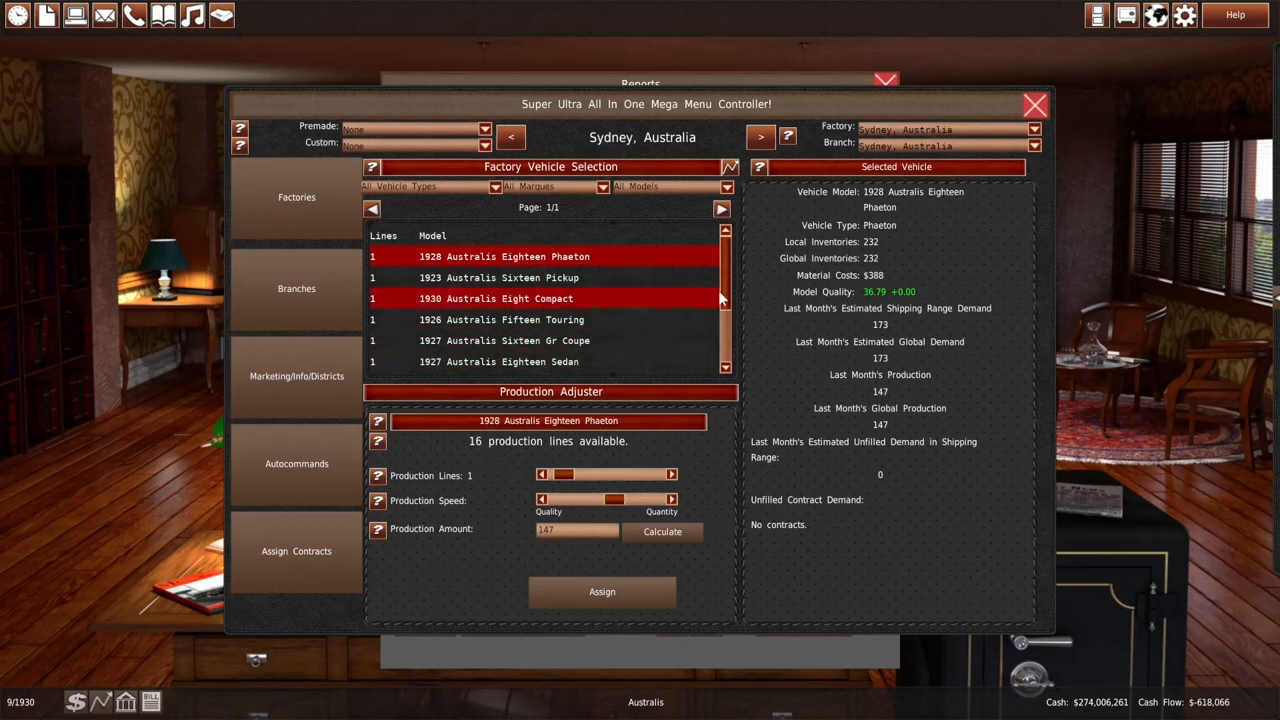
scroll(726, 314, down, 2)
scroll(726, 314, down, 1)
scroll(726, 279, up, 3)
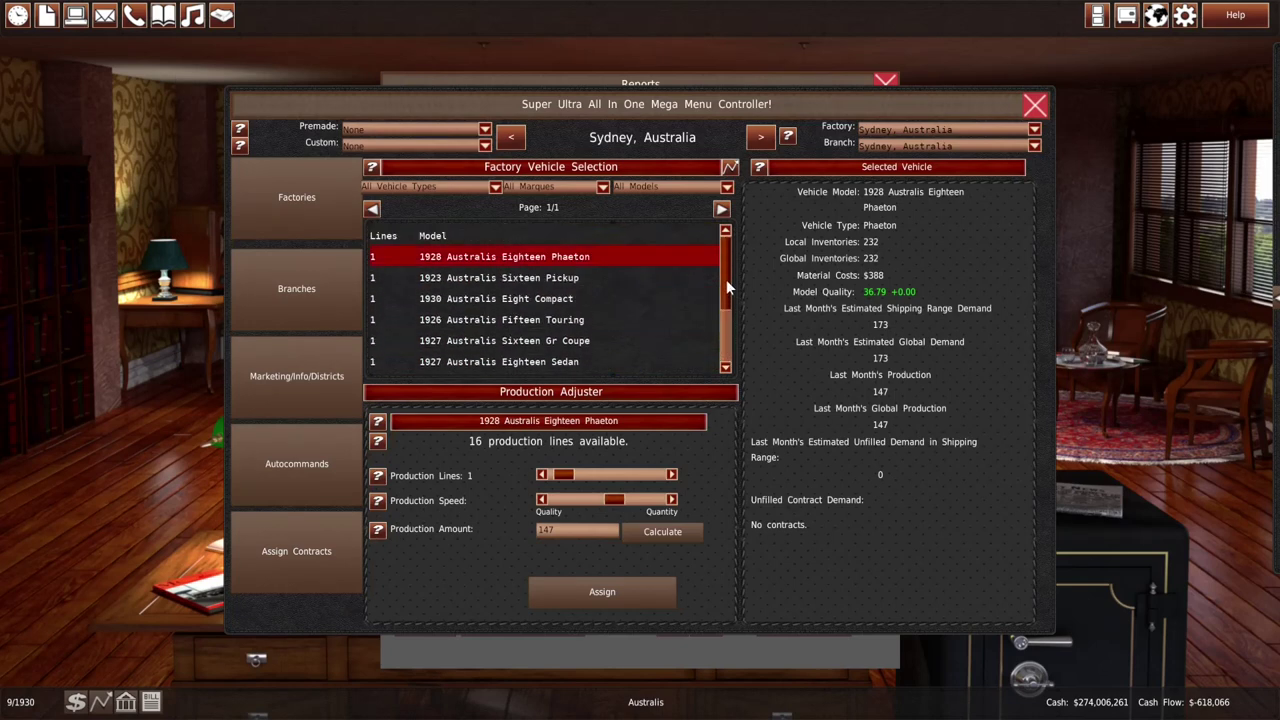
click(674, 277)
mouse_move(612, 500)
mouse_down()
mouse_move(628, 503)
mouse_move(608, 503)
mouse_up()
drag(730, 271, 727, 332)
Assign the 1930 Sixteen Sedan LX one production line with speed set toward quantity
click(650, 343)
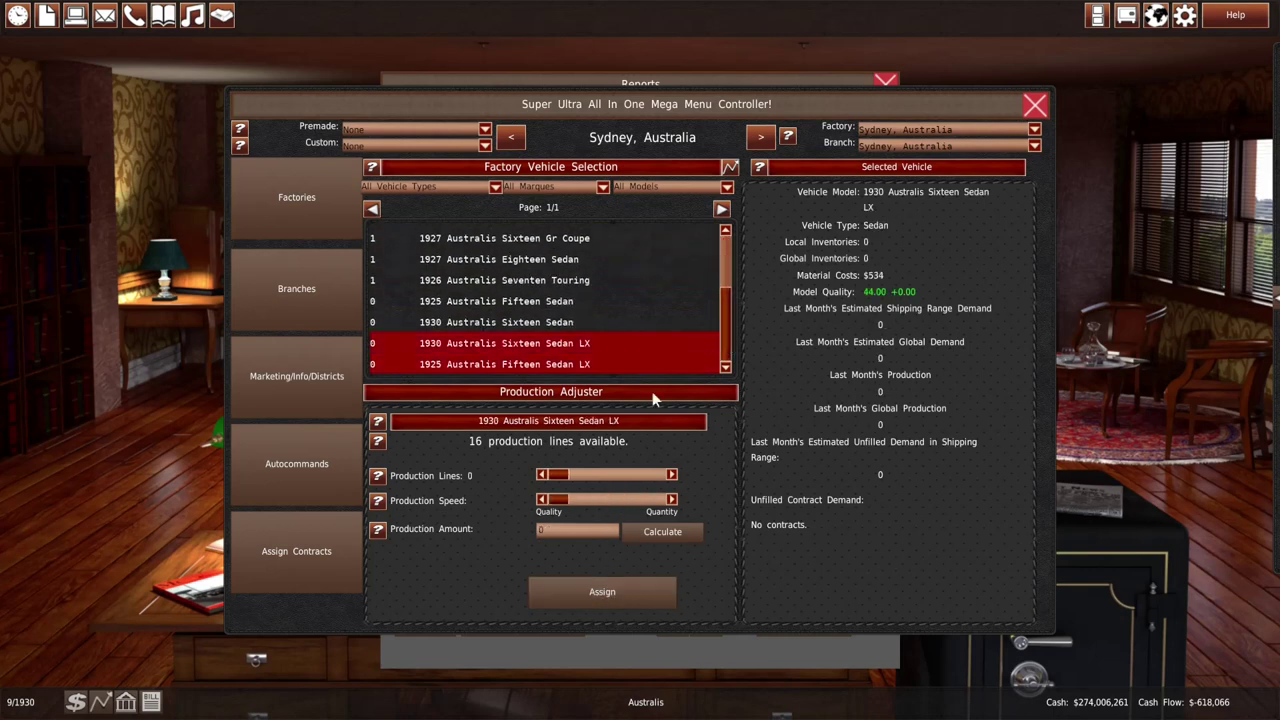
click(572, 475)
drag(558, 500, 627, 500)
click(620, 604)
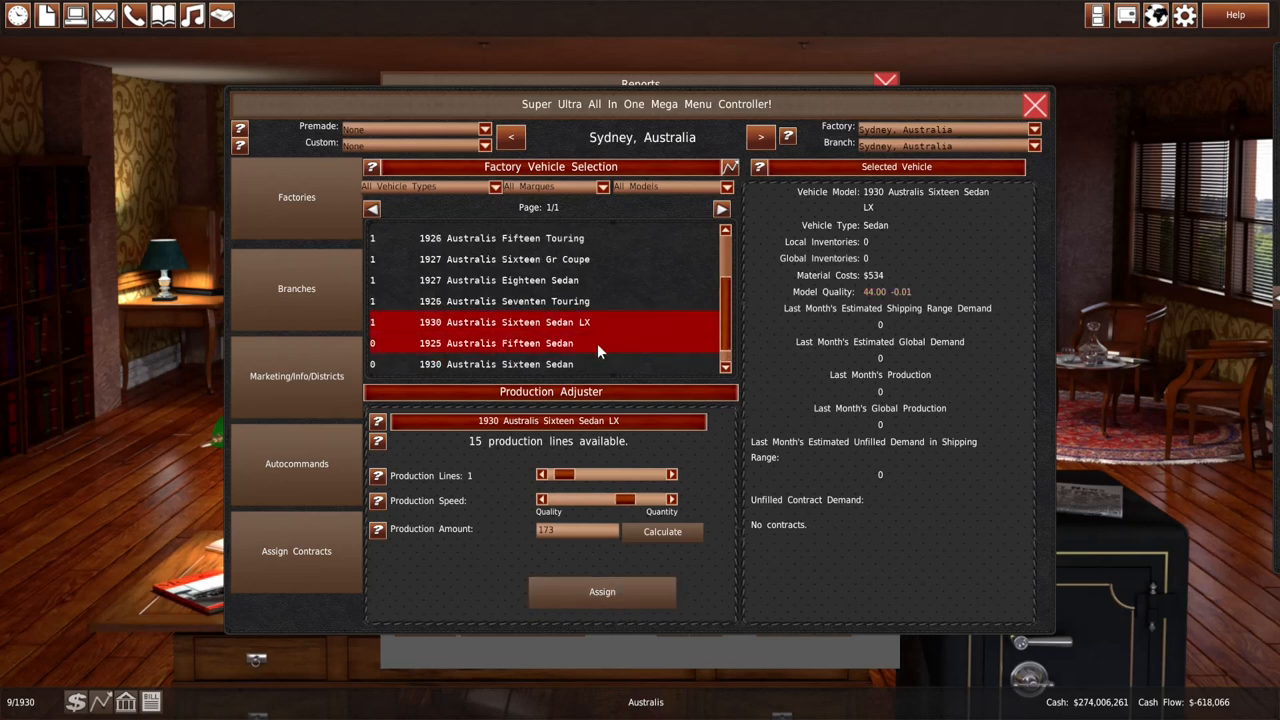
Assign the 1930 Sixteen Sedan quantity-biased production at Sydney
click(590, 364)
drag(556, 500, 623, 508)
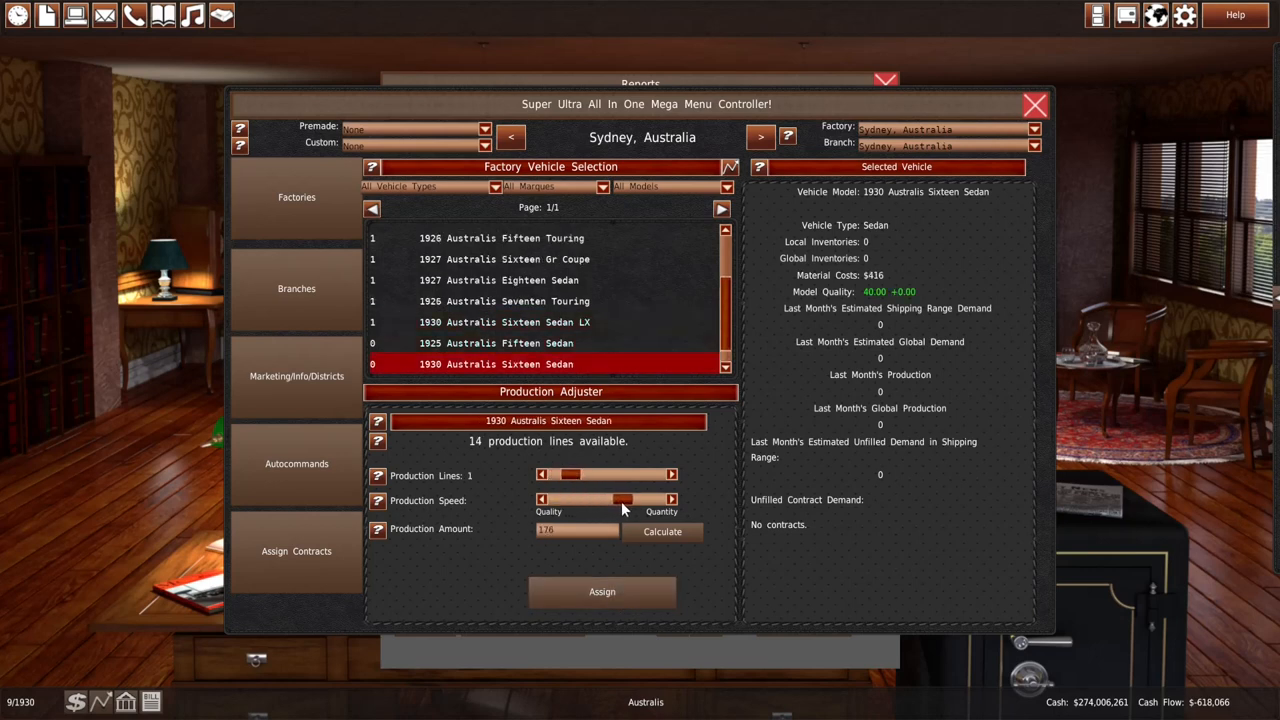
click(620, 588)
Filter the Sydney branch list to sedans and price the 1930 Sixteen Sedan at $944
click(327, 260)
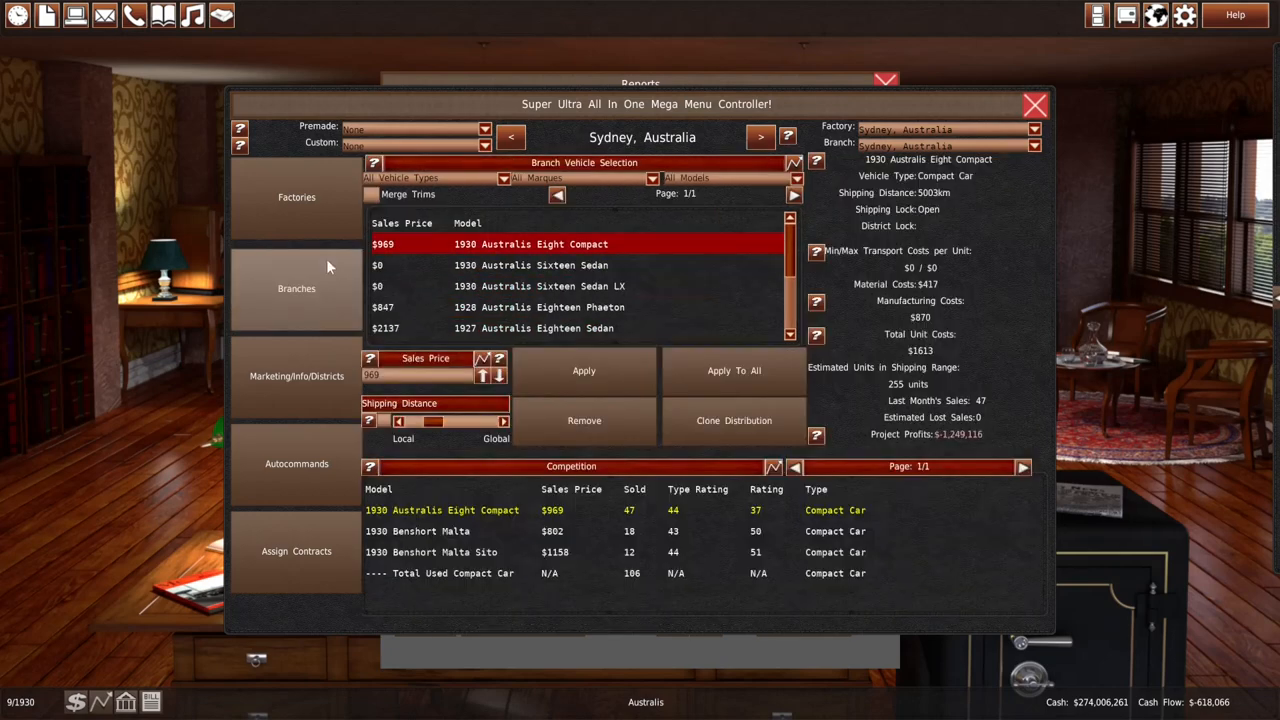
click(382, 265)
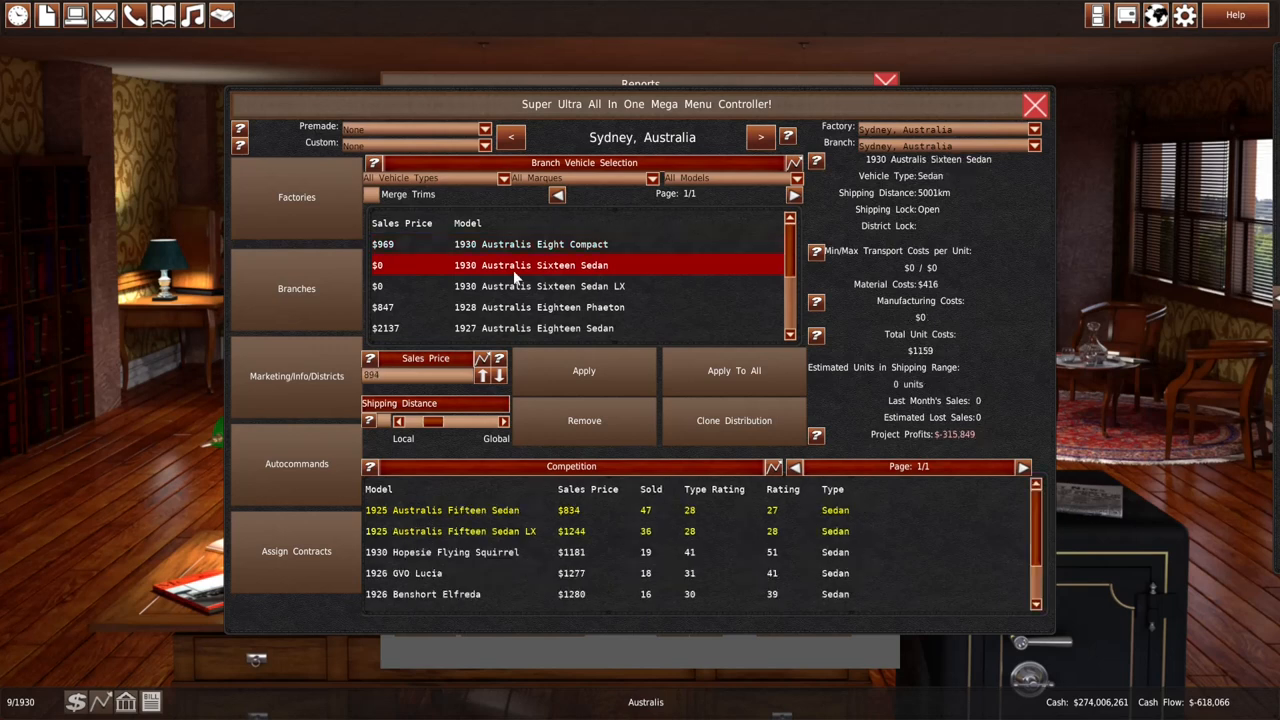
click(434, 177)
click(433, 266)
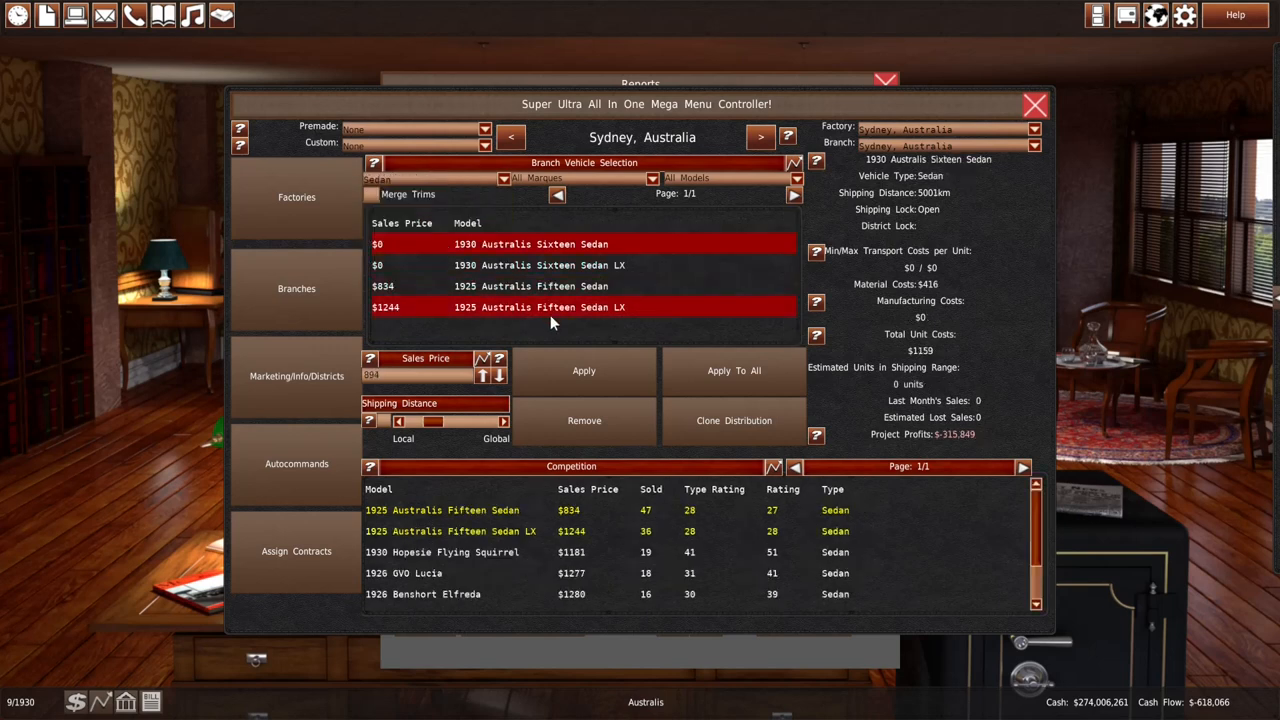
click(482, 378)
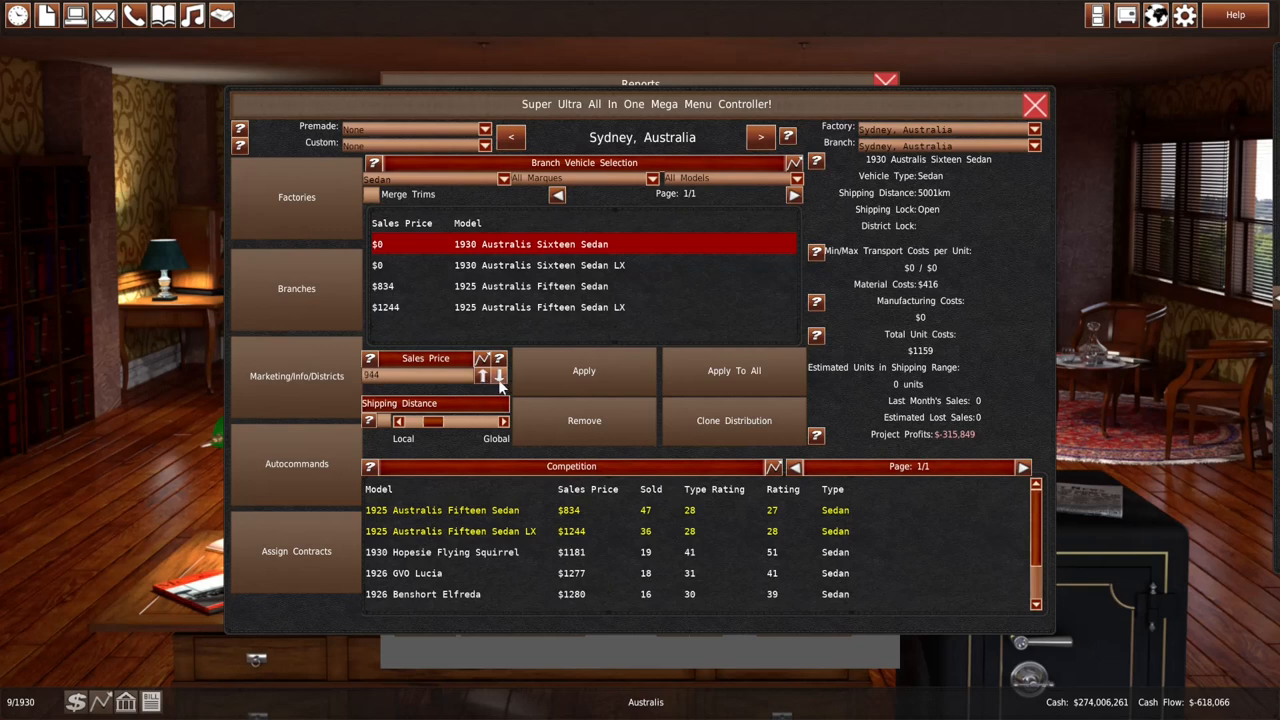
click(686, 370)
scroll(634, 528, down, 1)
scroll(634, 536, down, 1)
scroll(636, 538, down, 1)
scroll(638, 540, down, 1)
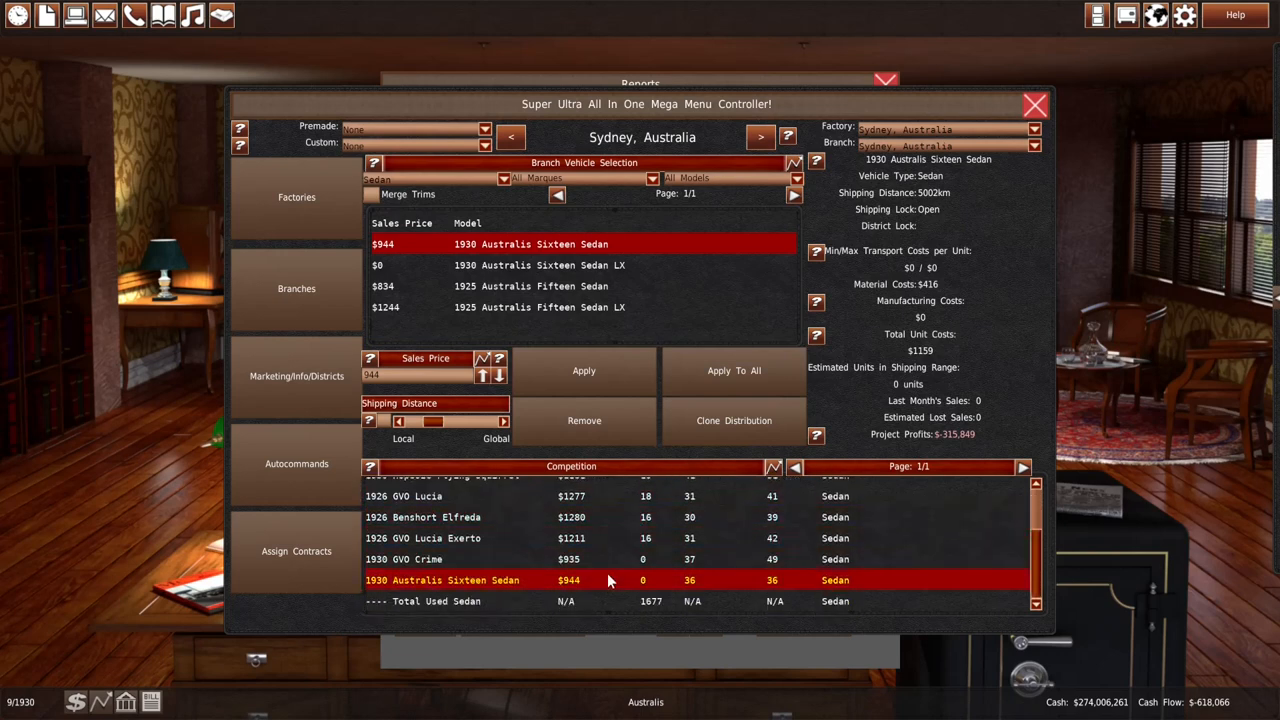
scroll(607, 573, up, 1)
scroll(607, 573, up, 1)
scroll(607, 573, up, 1)
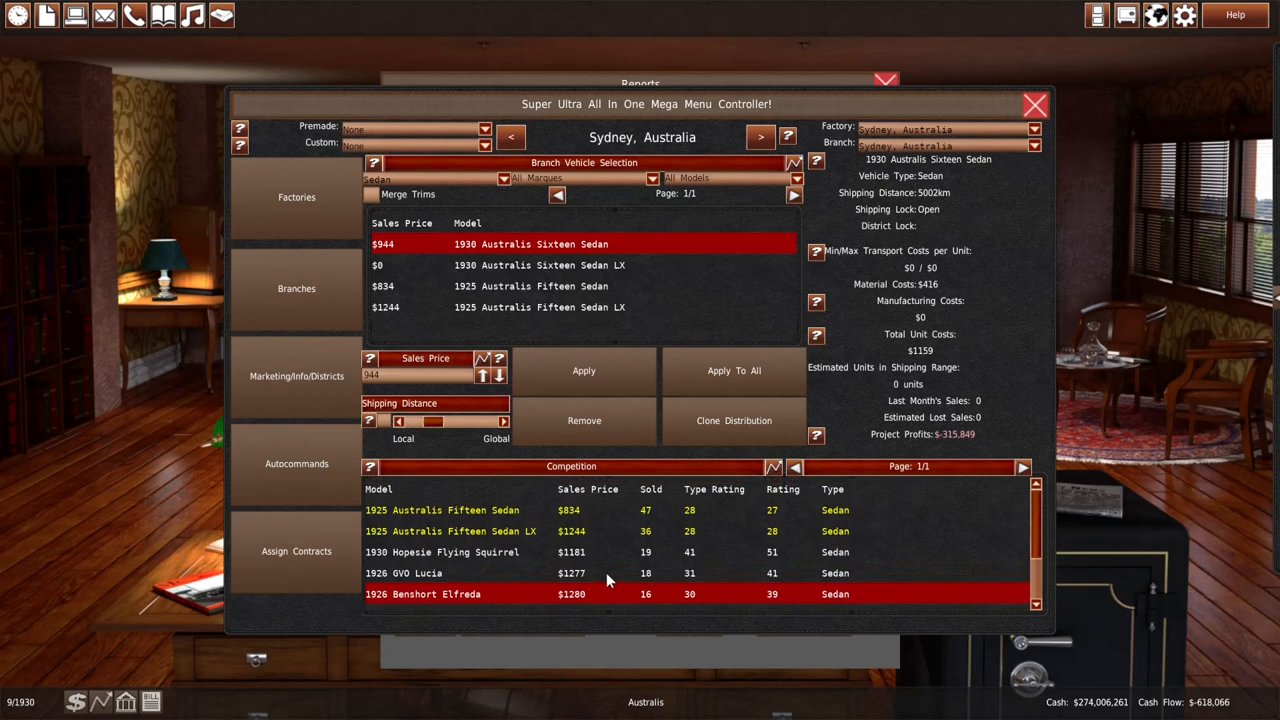
Step the Sixteen Sedan LX price up through $1148 and $1198 to $1248, applying each
click(496, 267)
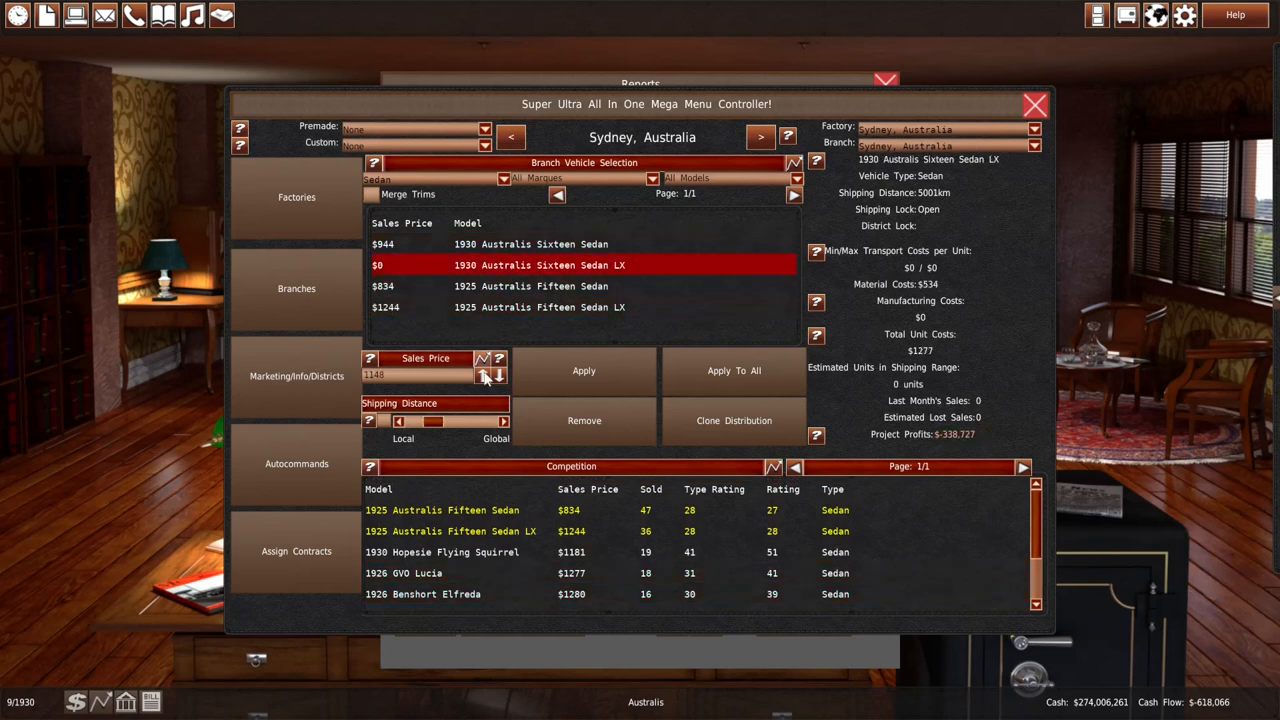
click(603, 374)
scroll(605, 550, down, 1)
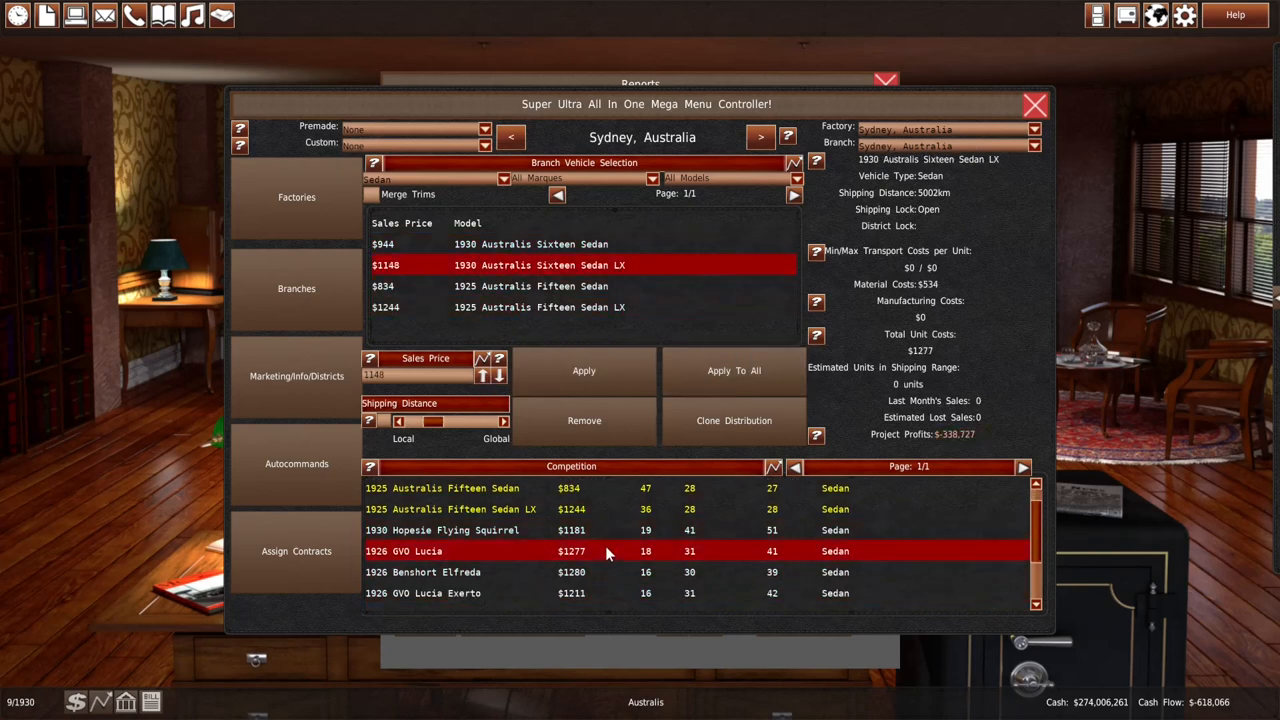
scroll(607, 550, down, 2)
scroll(609, 550, down, 1)
scroll(609, 552, up, 1)
scroll(611, 555, up, 2)
scroll(611, 552, down, 1)
scroll(587, 535, down, 1)
click(482, 375)
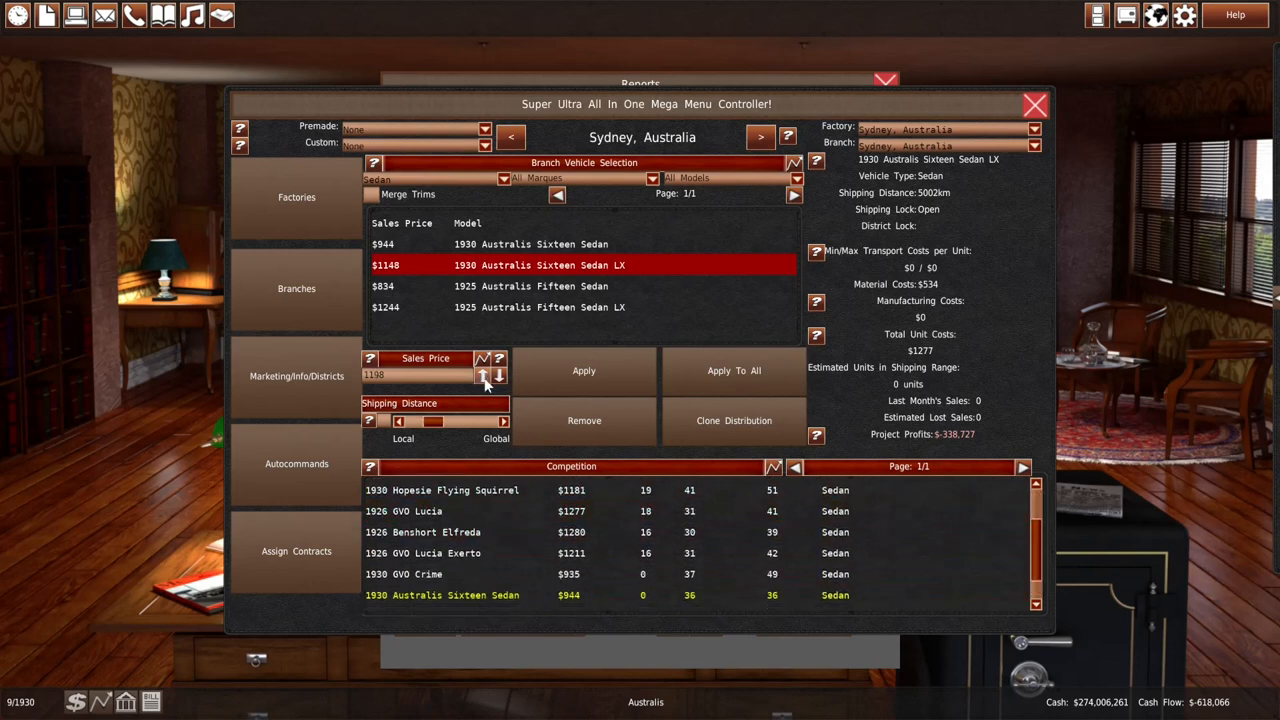
click(678, 384)
scroll(592, 544, down, 1)
scroll(592, 545, down, 1)
scroll(592, 545, down, 2)
scroll(592, 546, down, 1)
click(482, 375)
click(686, 388)
scroll(609, 543, down, 1)
scroll(608, 543, down, 2)
scroll(608, 543, down, 1)
scroll(608, 544, down, 1)
scroll(608, 544, up, 2)
scroll(607, 544, up, 2)
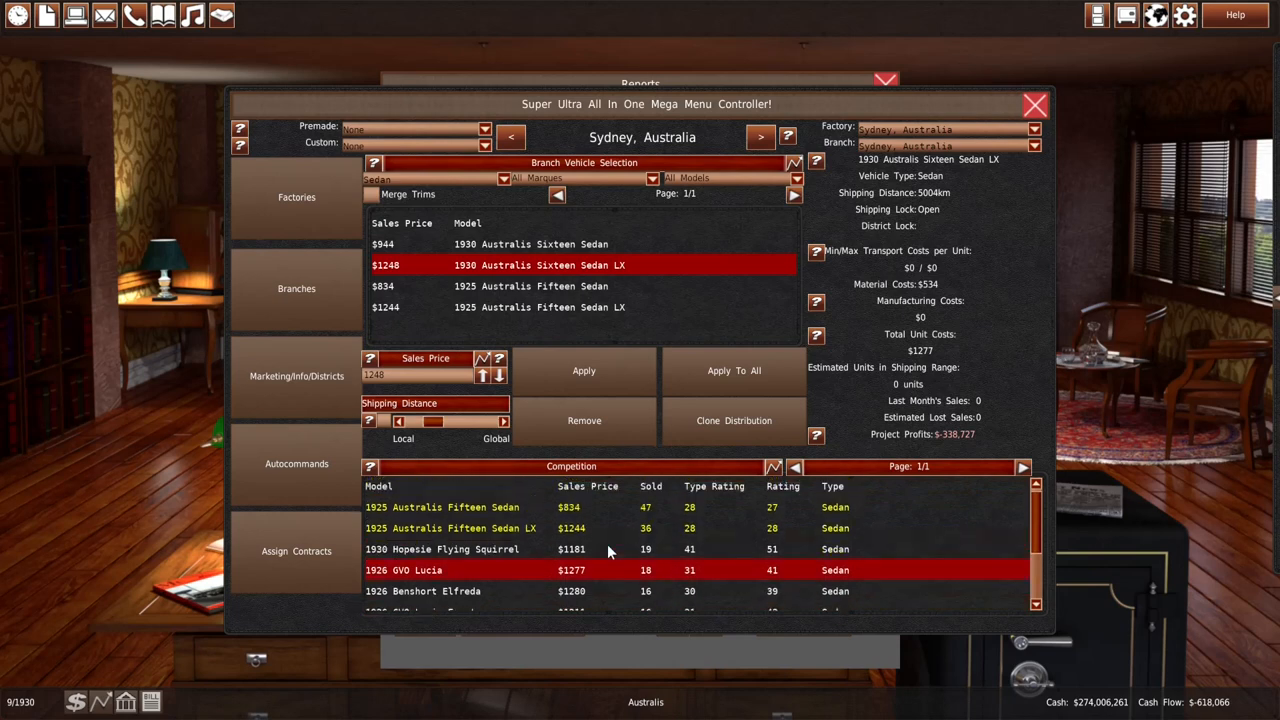
scroll(607, 543, down, 1)
scroll(607, 543, down, 1)
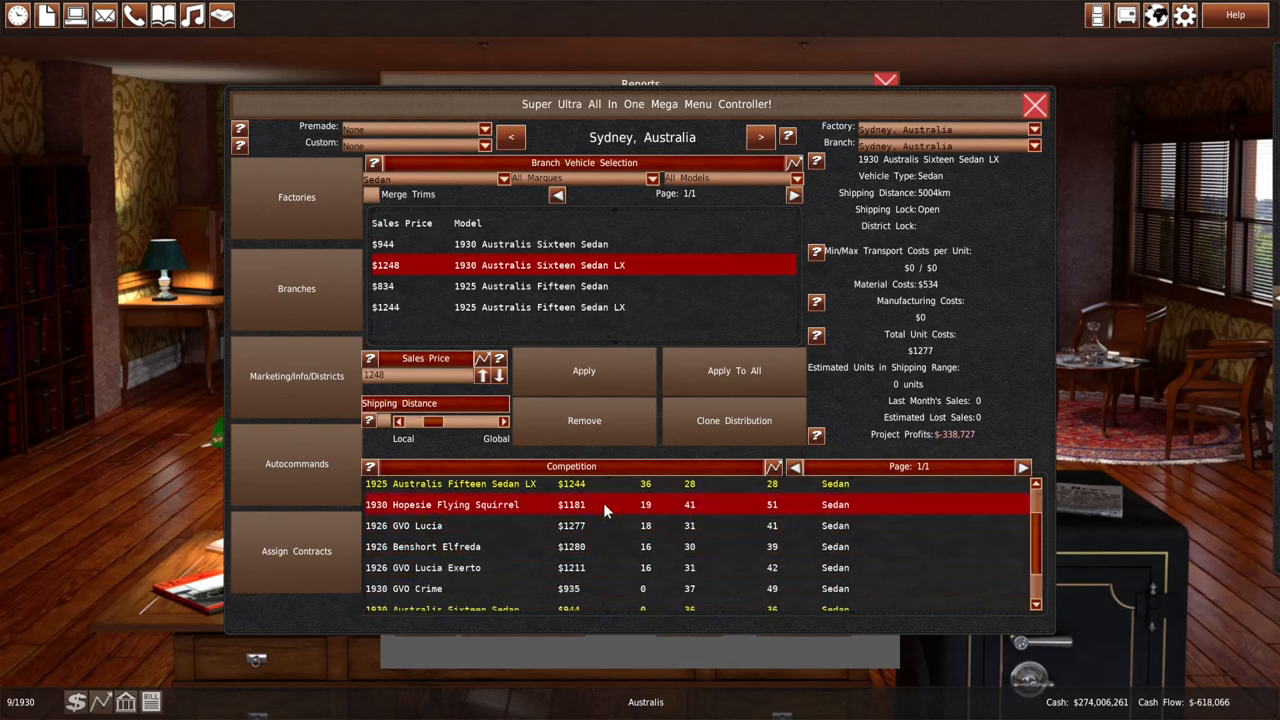
scroll(605, 504, down, 1)
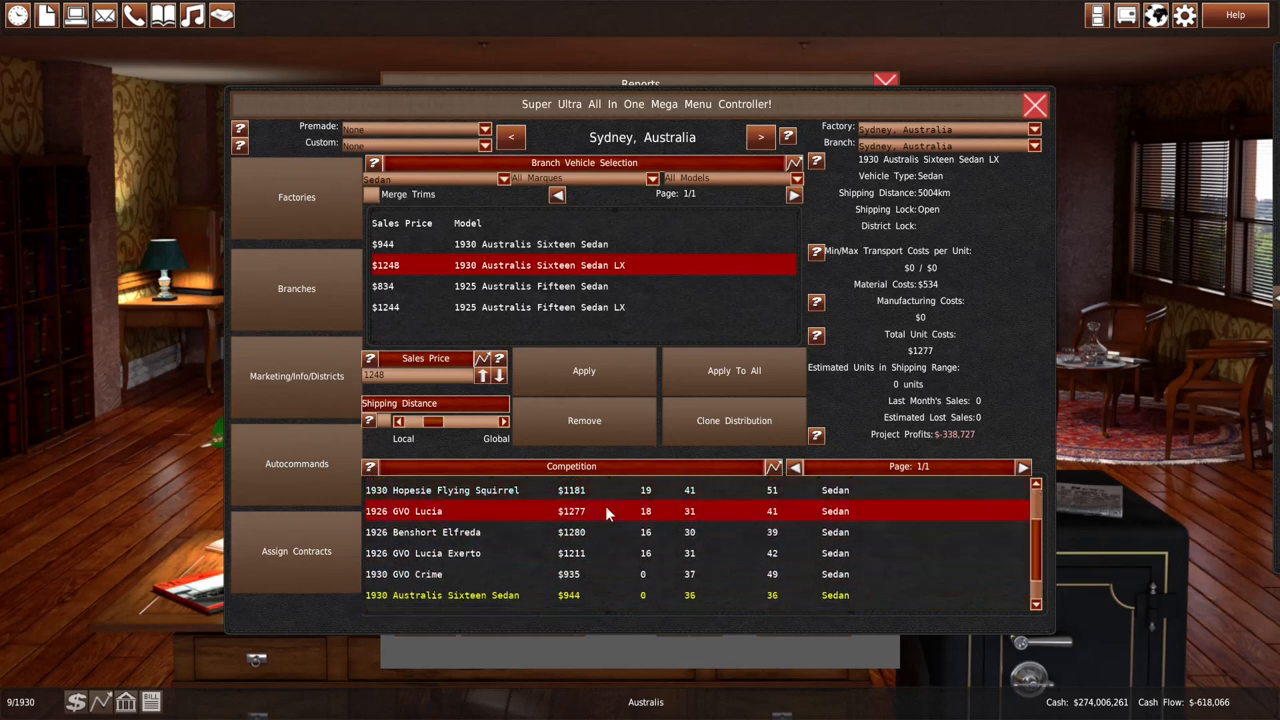
scroll(605, 505, down, 2)
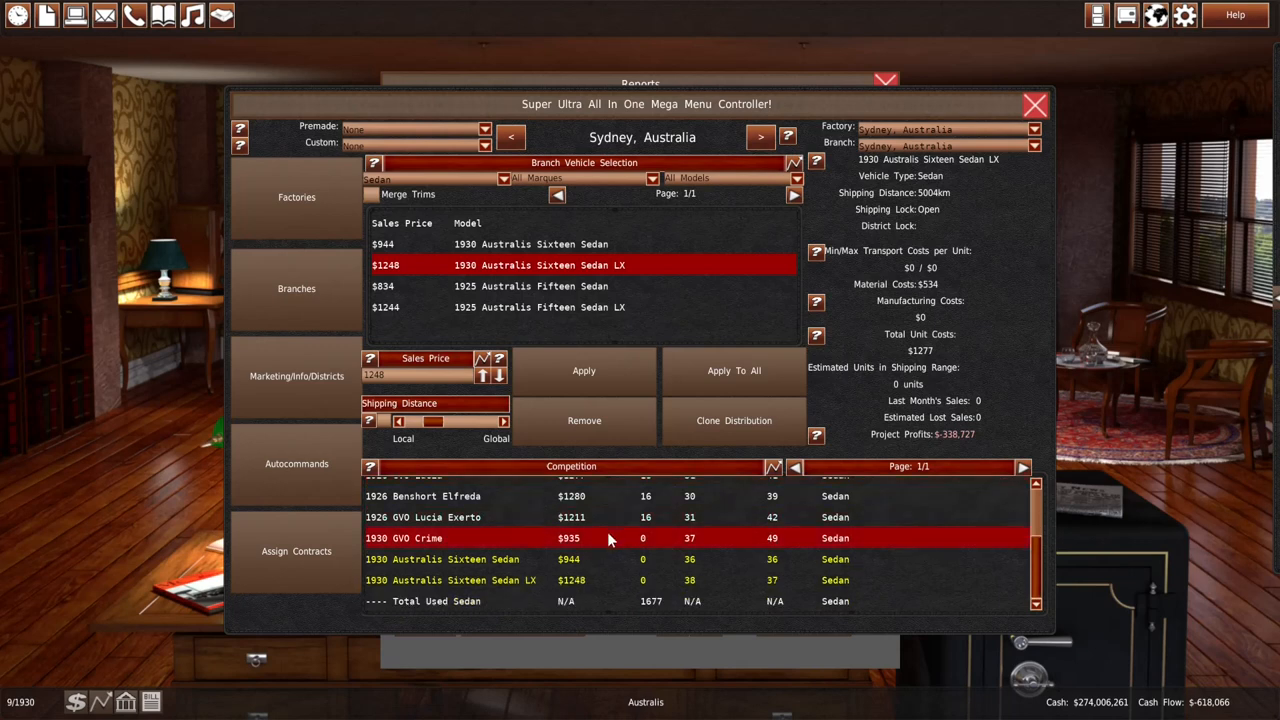
Lower the Sixteen Sedan LX price back down to $1198
click(499, 375)
click(689, 375)
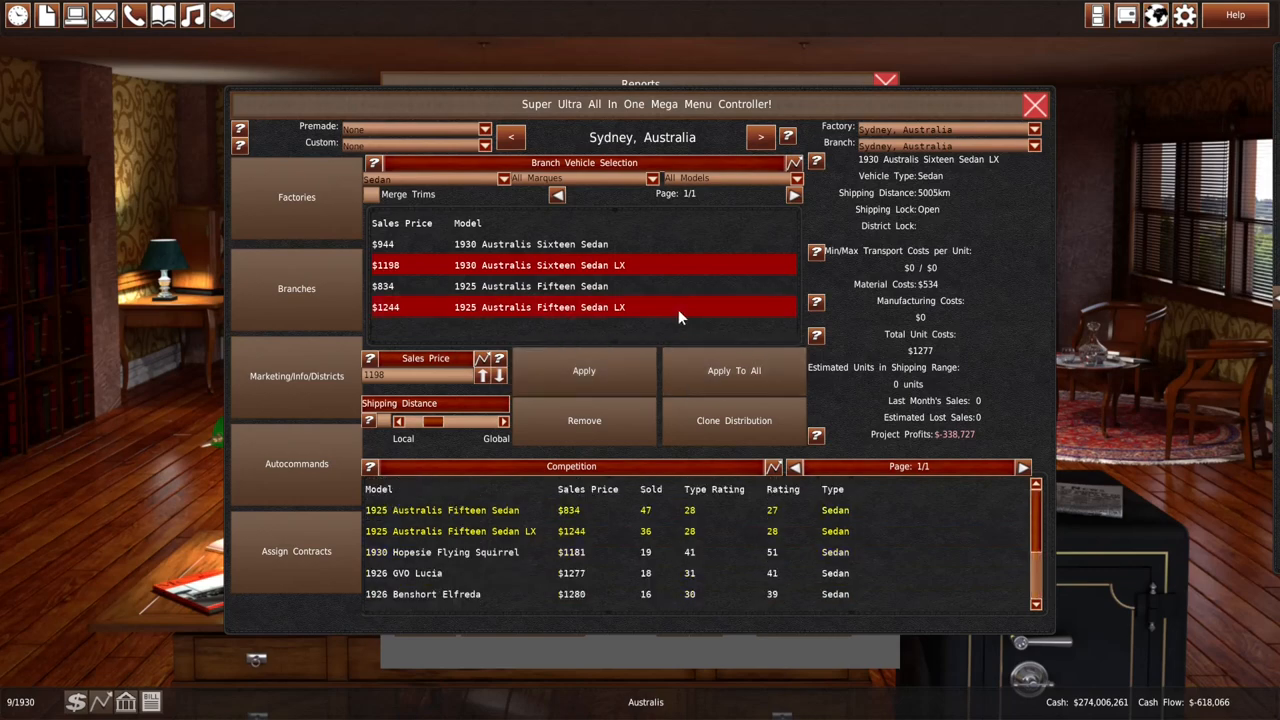
Leave the reports for the R&D department and bring up the Modify Designs list
click(1034, 105)
click(885, 80)
click(616, 227)
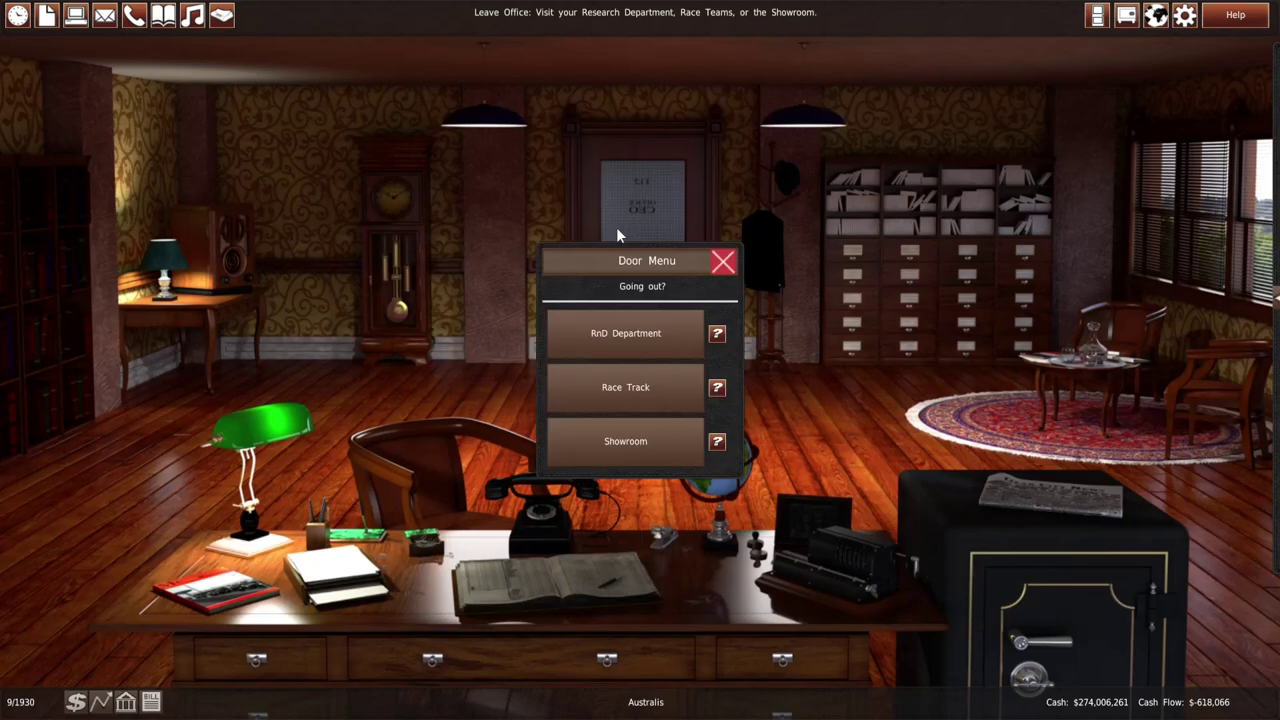
click(609, 338)
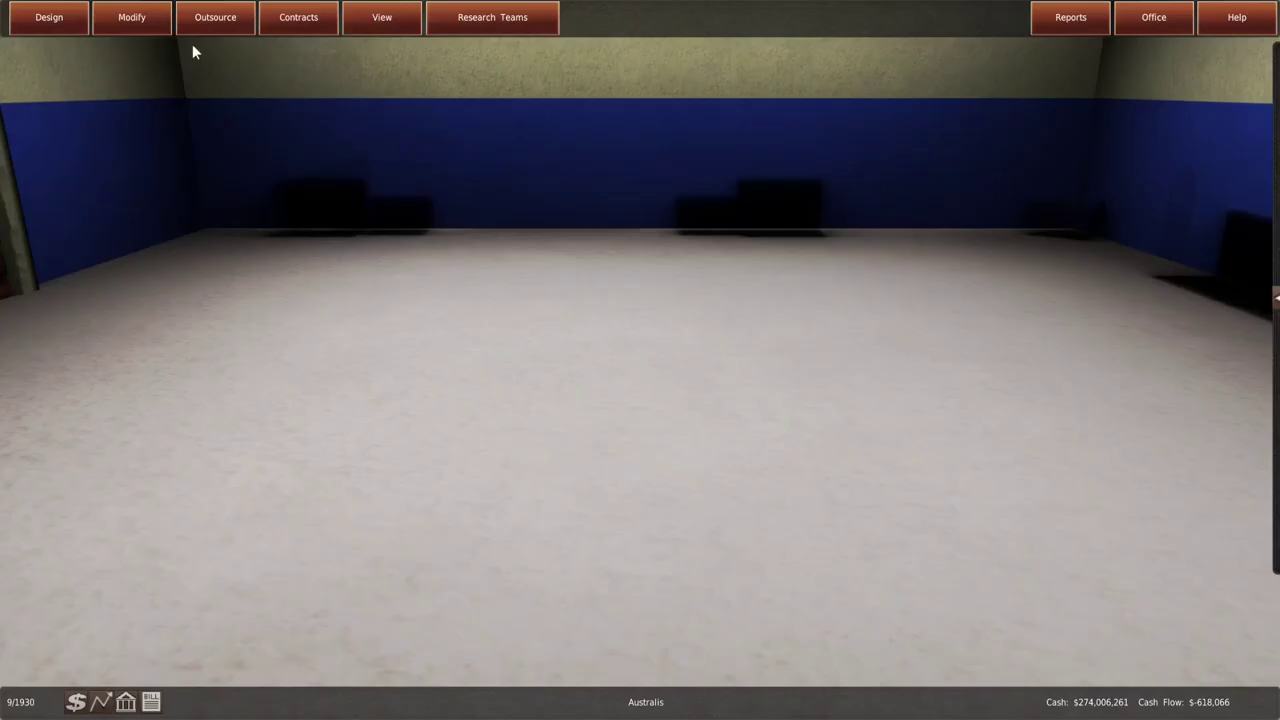
click(132, 17)
click(129, 131)
drag(1019, 236, 973, 310)
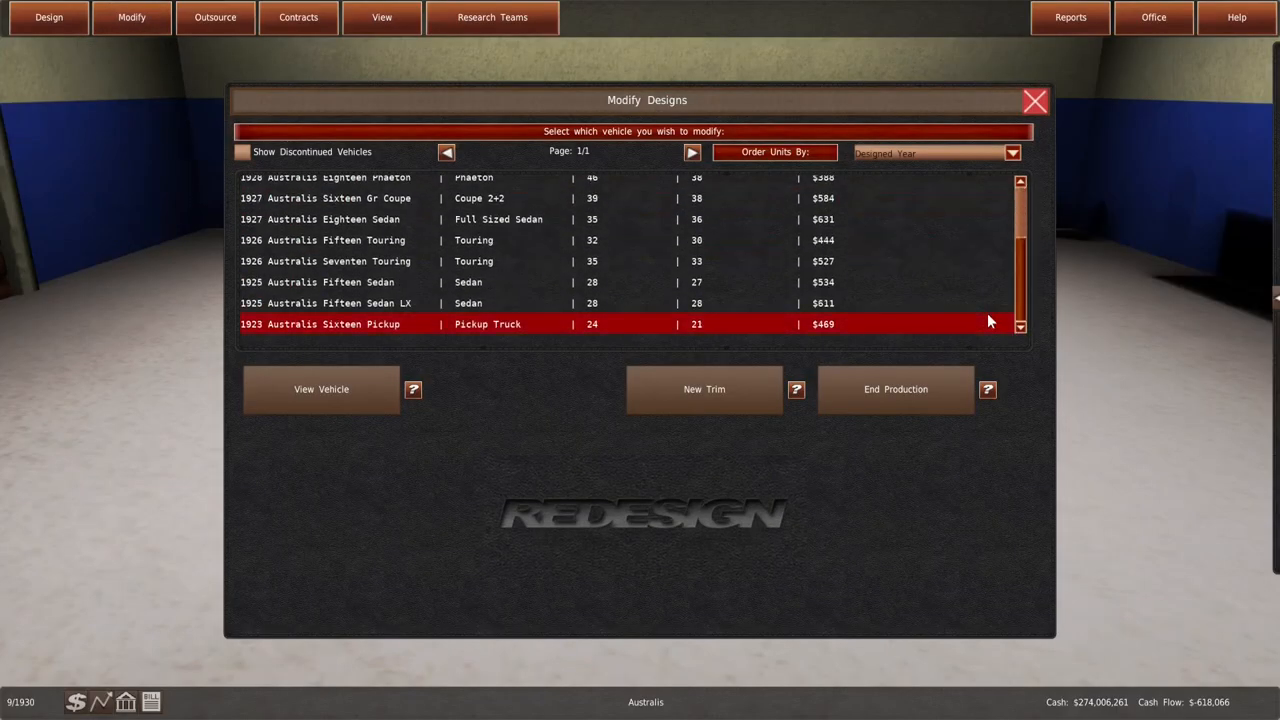
End production of the 1925 Fifteen Sedan and Fifteen Sedan LX, then return to the office
click(908, 387)
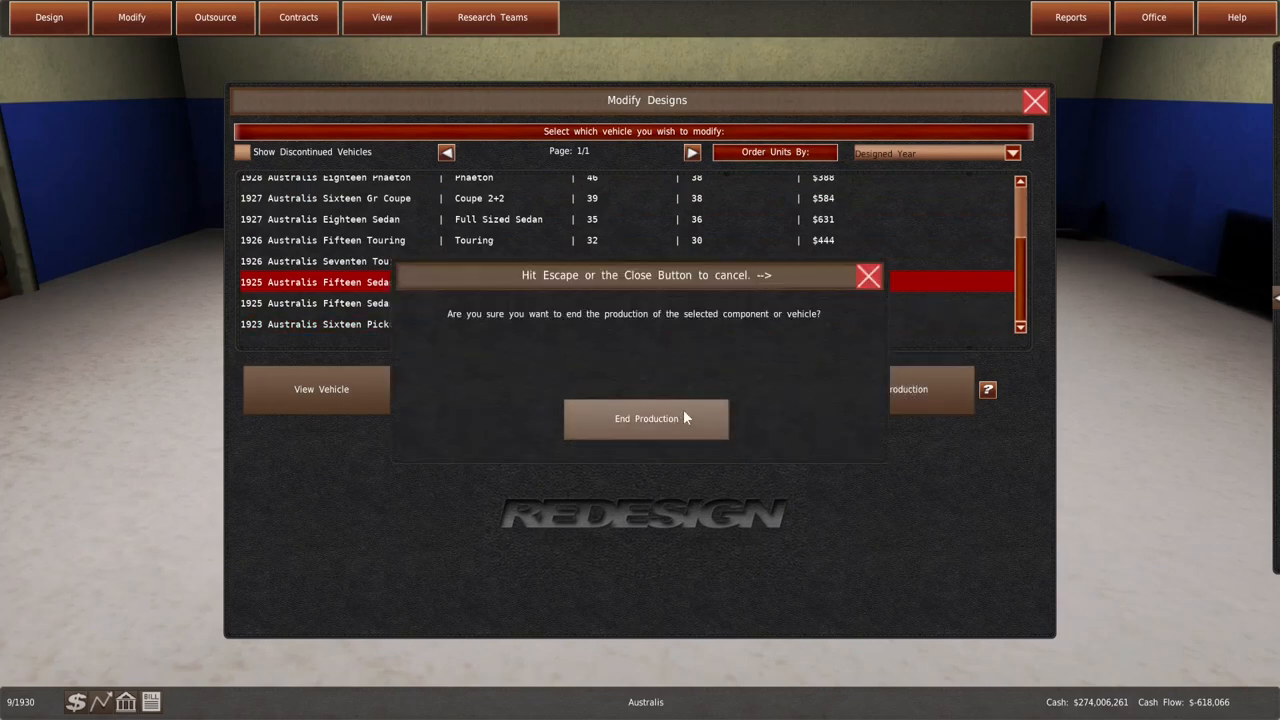
click(676, 416)
scroll(1012, 290, down, 1)
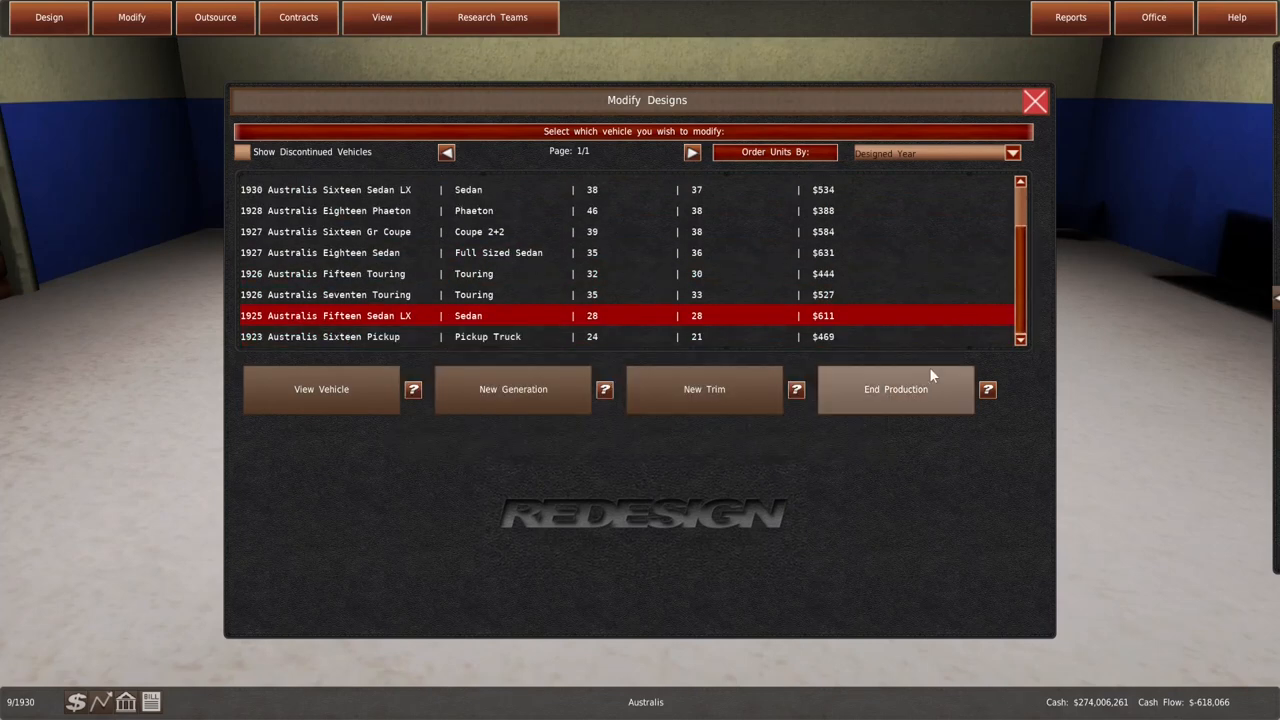
click(896, 389)
click(698, 420)
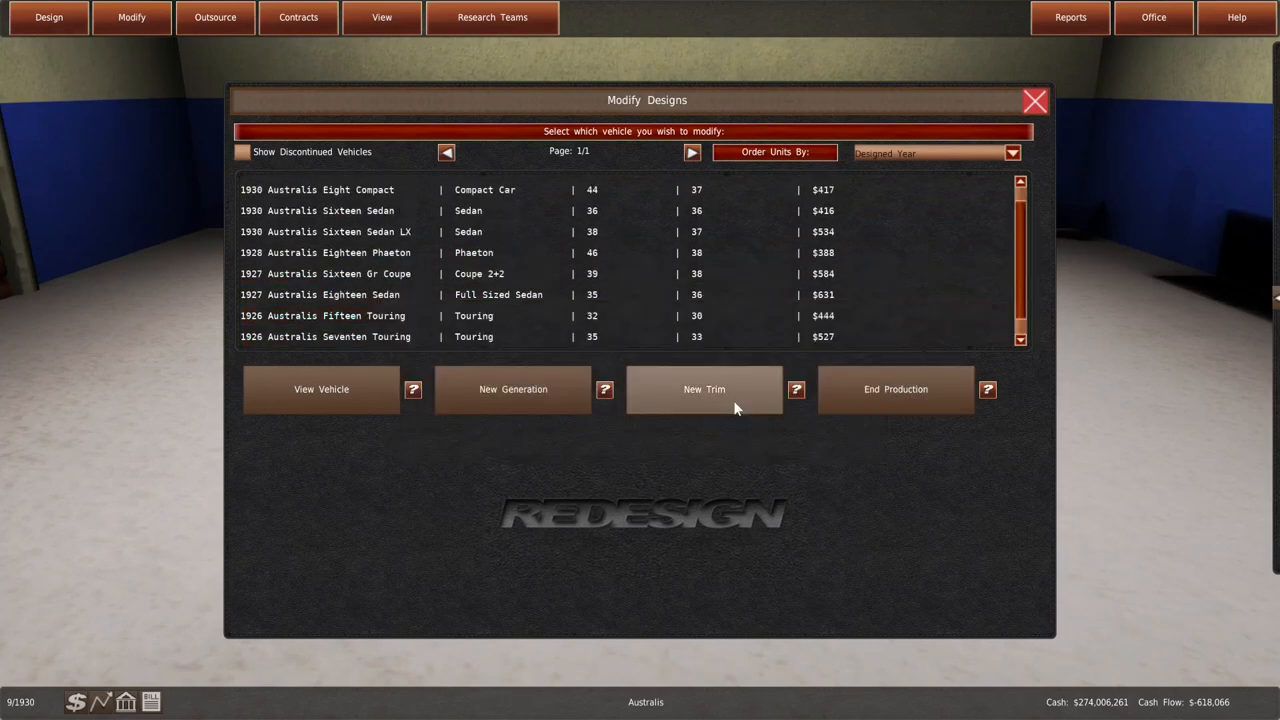
click(1035, 101)
click(1148, 20)
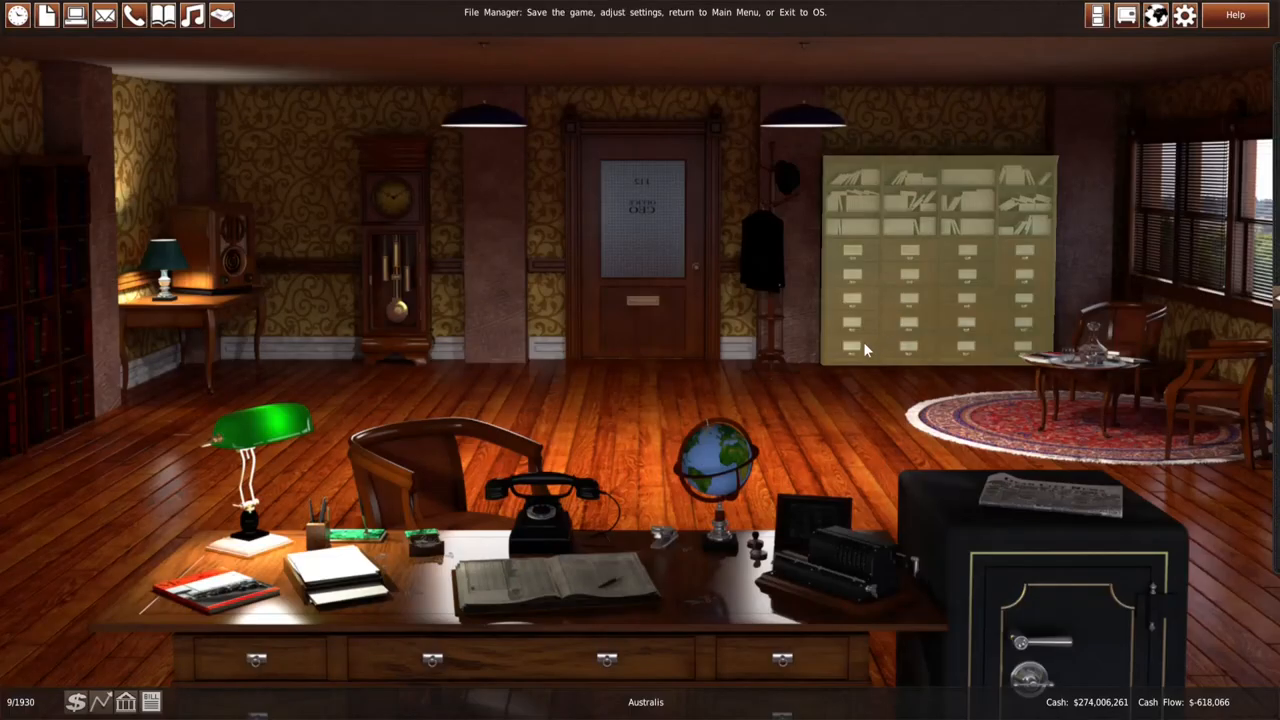
Check the Sydney branch figures for pickup trucks: Sixteen Pickup at $1484 with 33 sold
click(47, 16)
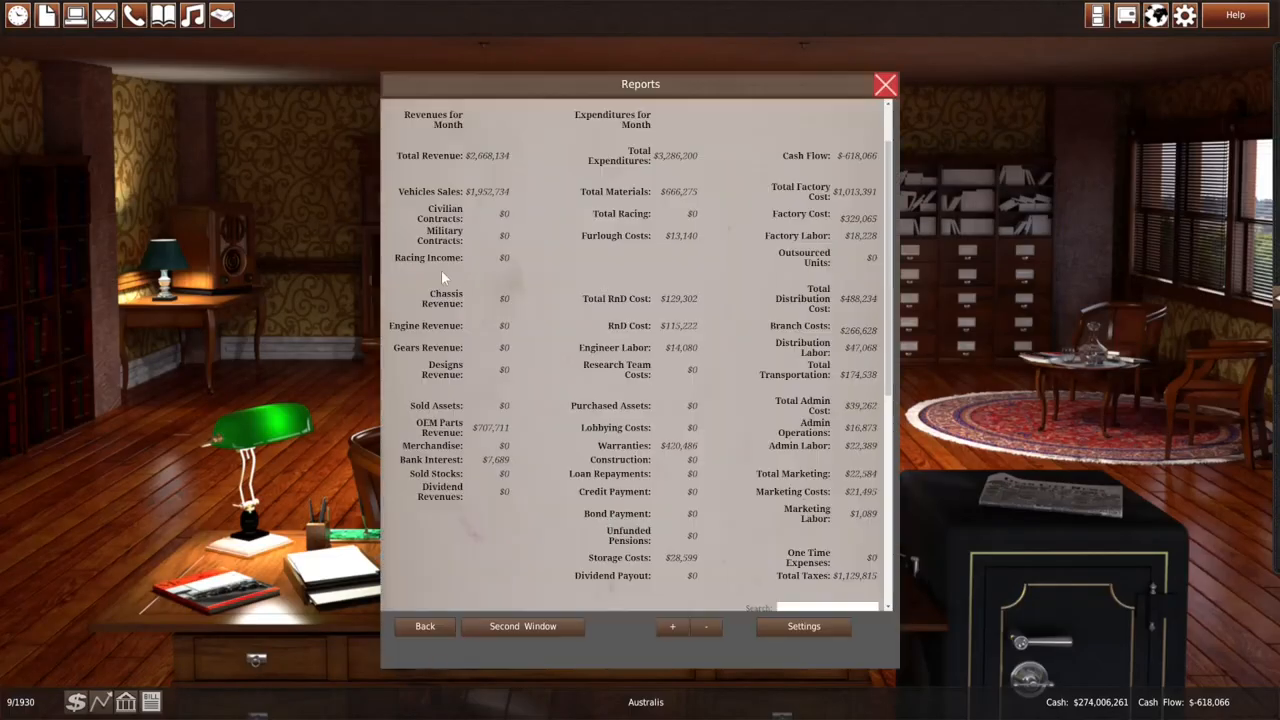
click(76, 16)
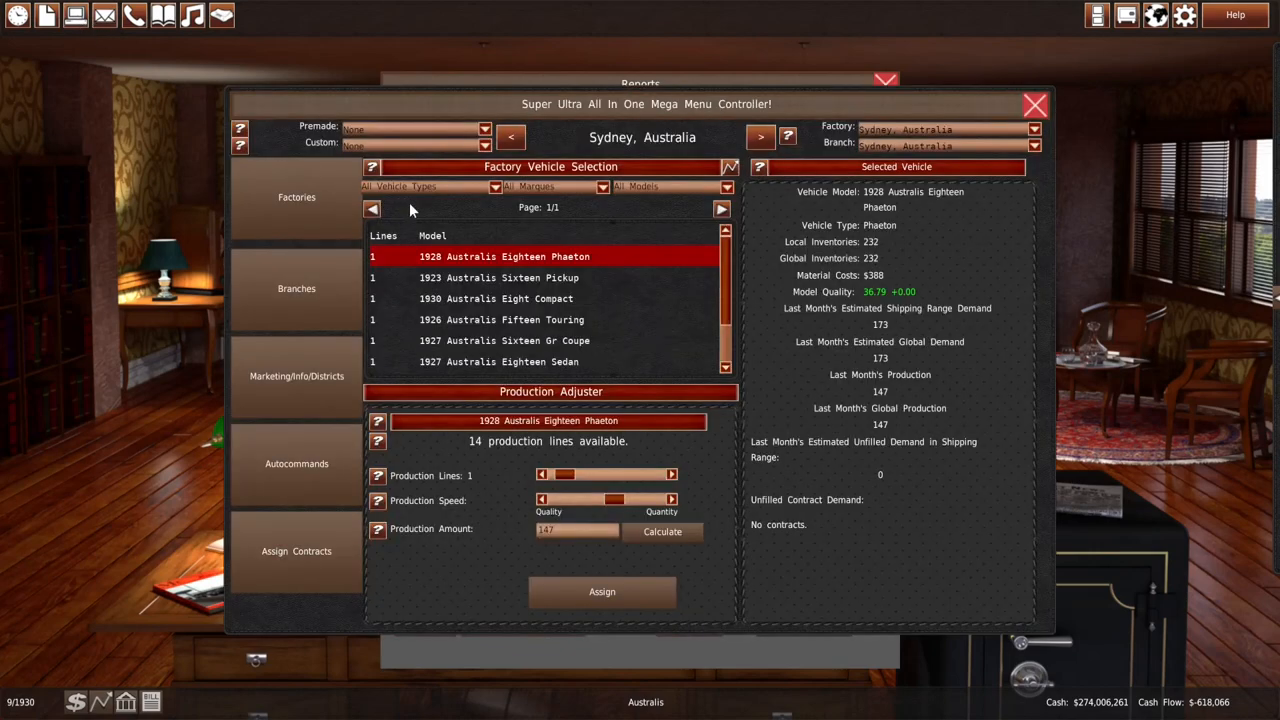
click(313, 280)
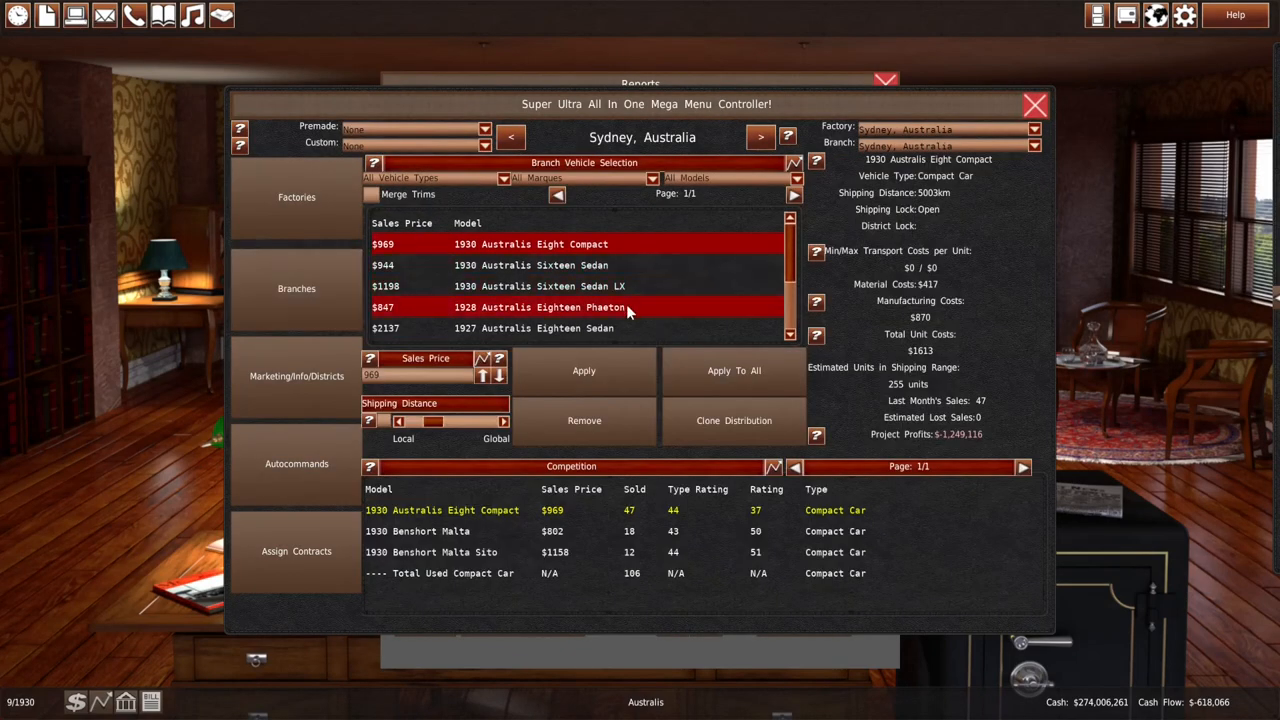
click(472, 178)
click(461, 257)
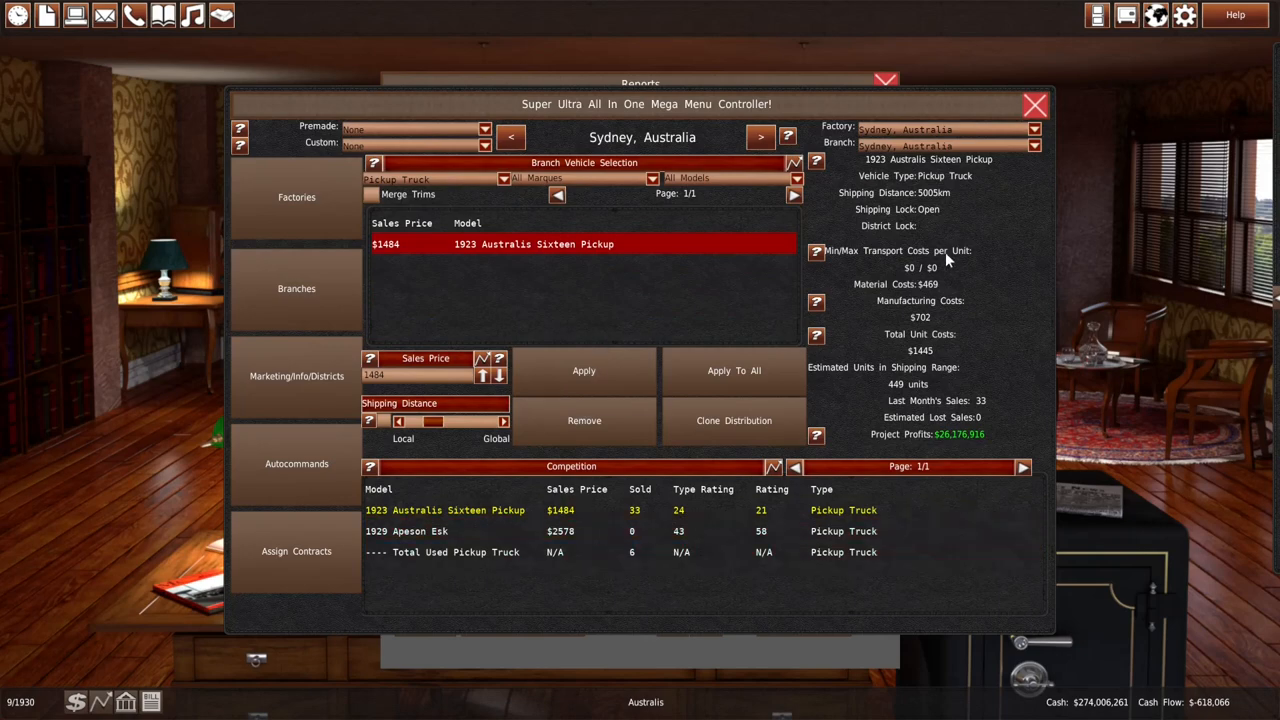
click(1035, 104)
In R&D's Modify Designs list, start a new generation of the 1923 Sixteen Pickup
click(885, 85)
click(686, 243)
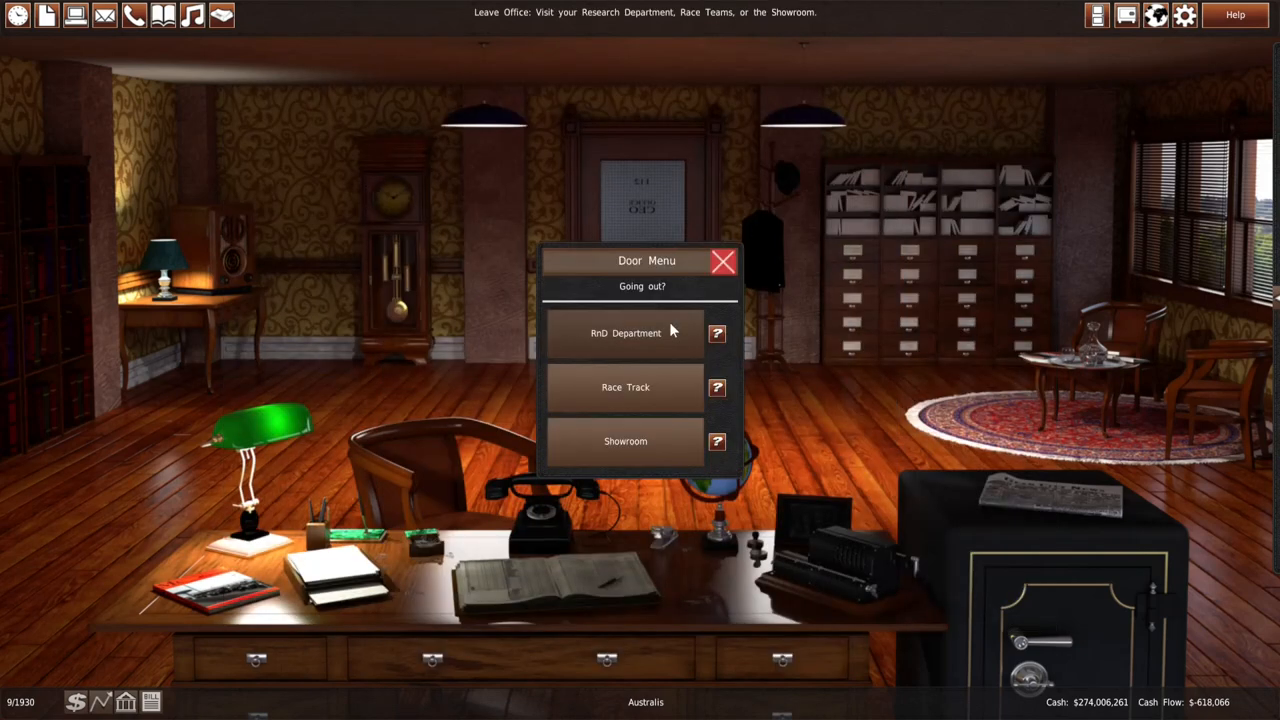
click(640, 333)
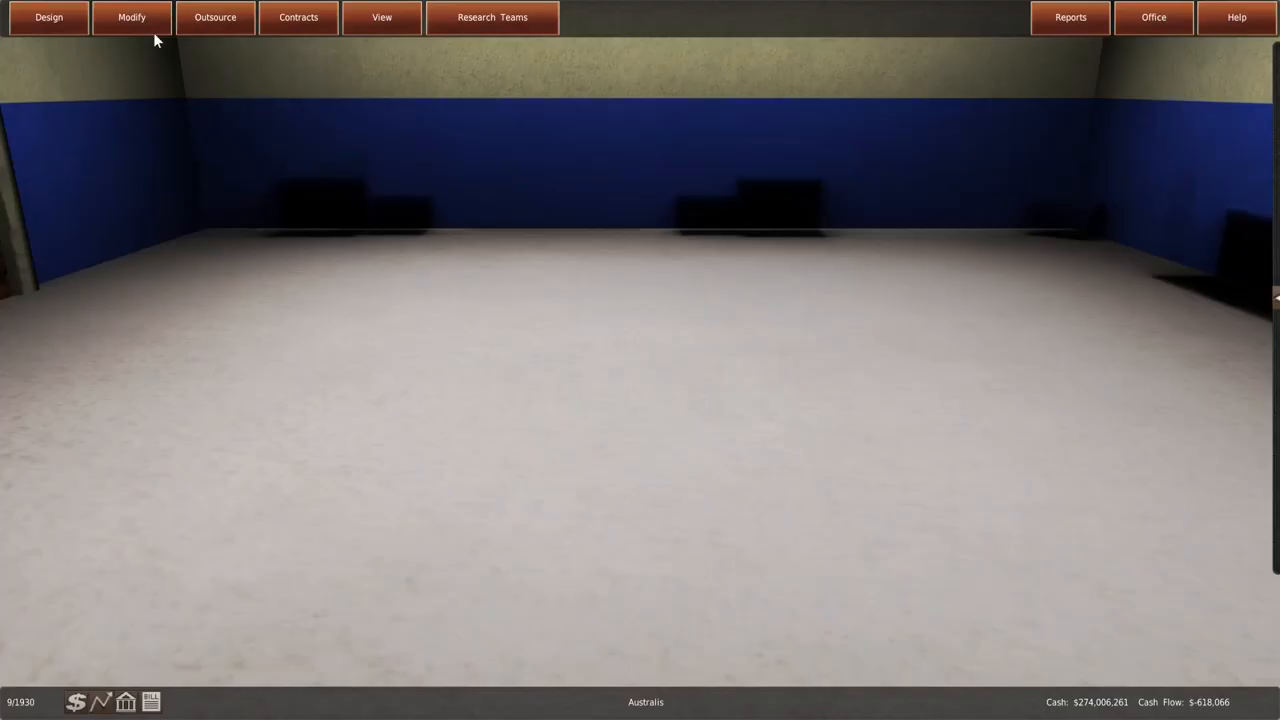
click(148, 32)
click(143, 172)
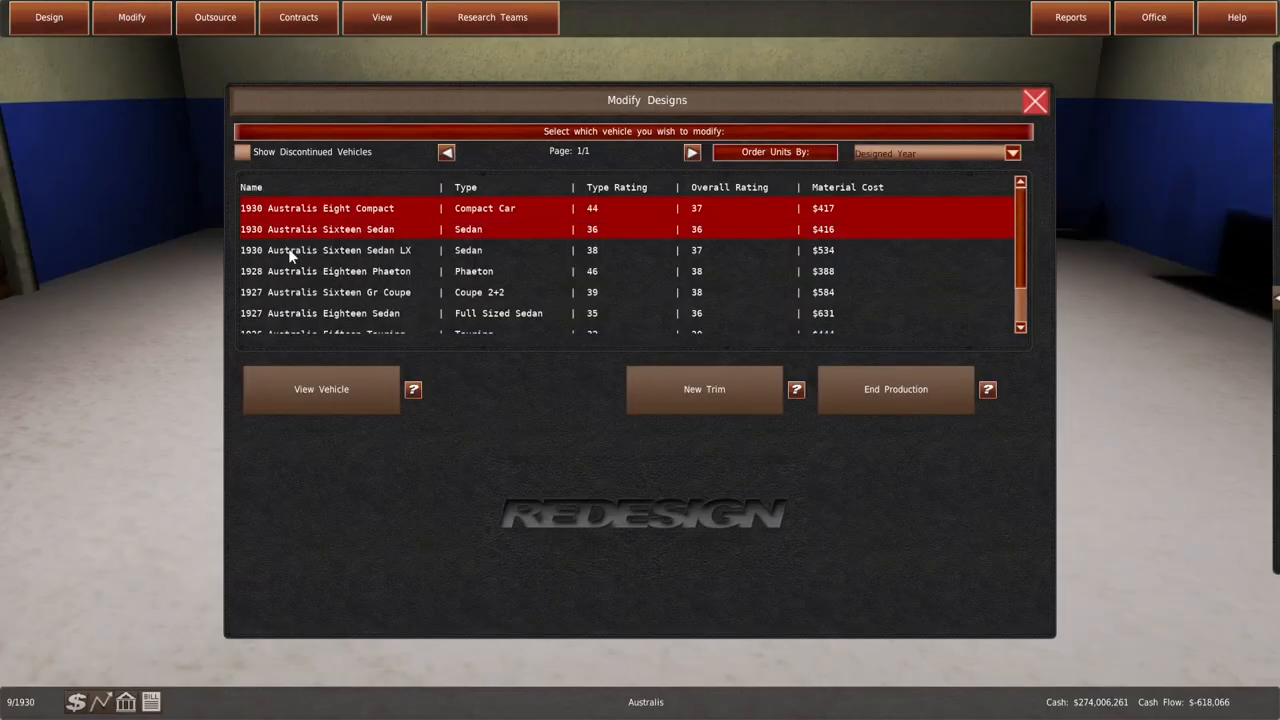
drag(1021, 268, 1020, 323)
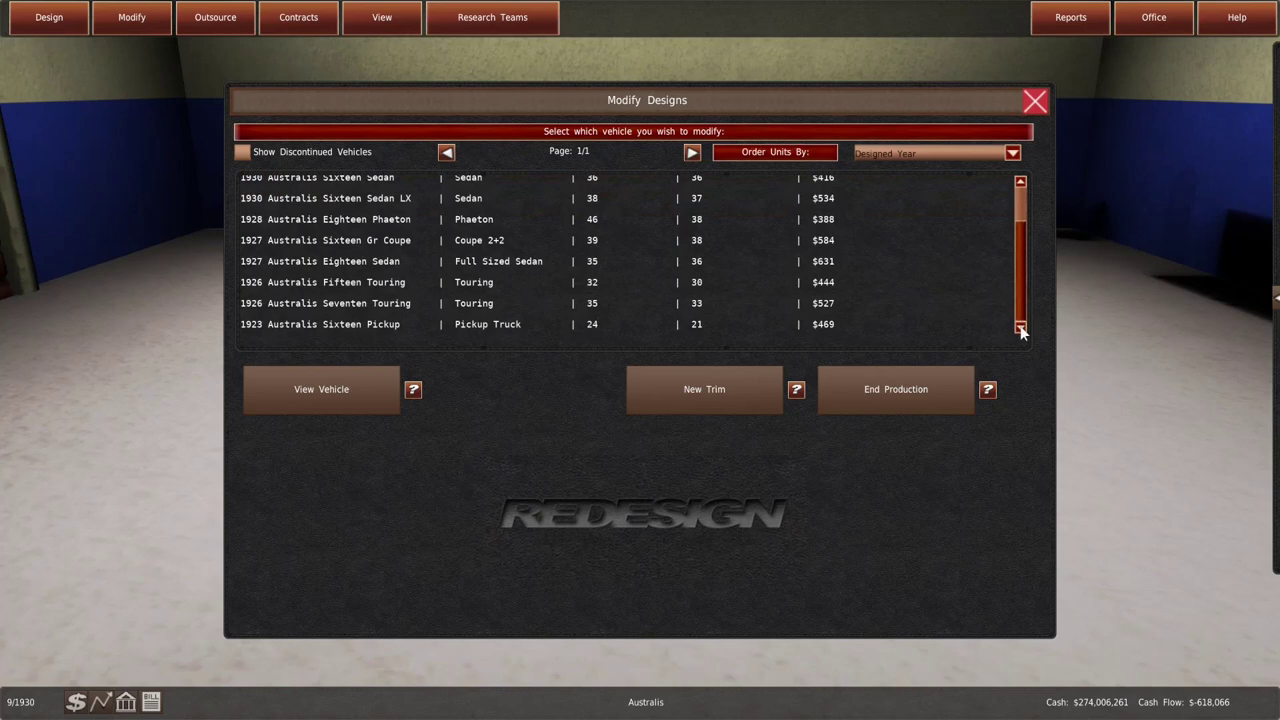
click(949, 321)
click(513, 389)
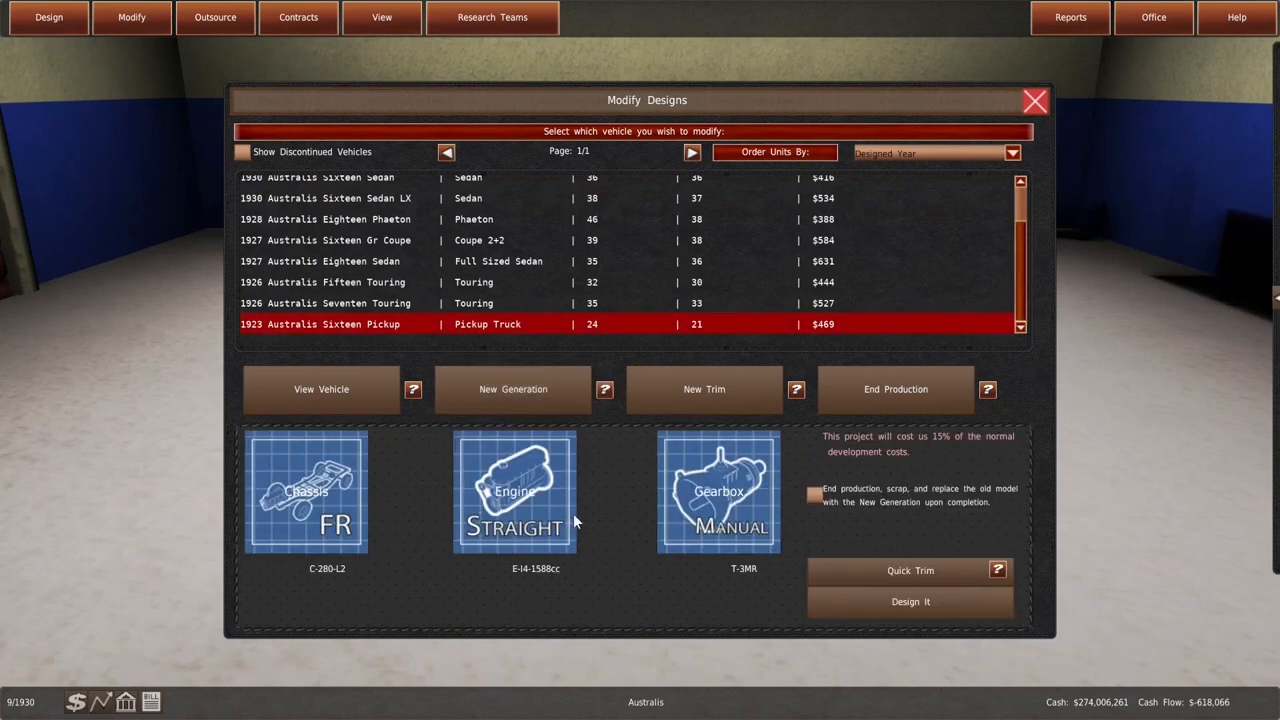
Fit the new generation with the T-3NR2 gearbox and begin designing it
click(700, 518)
click(605, 207)
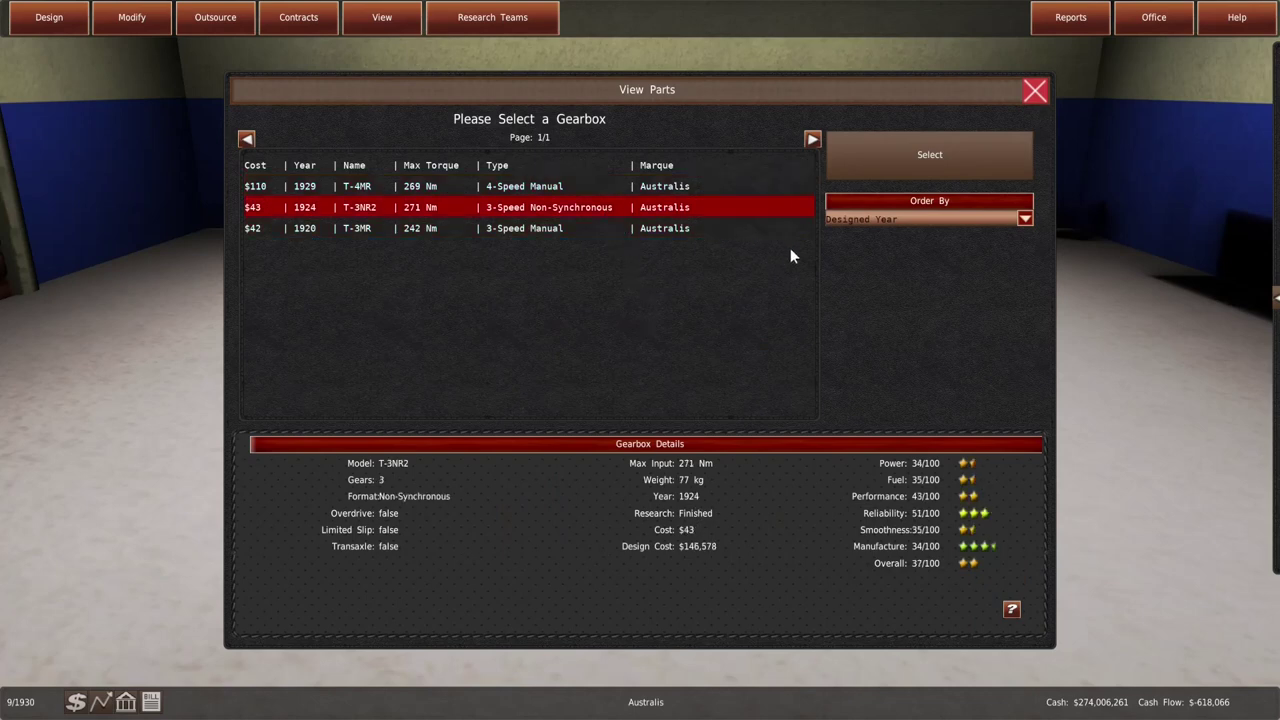
click(933, 160)
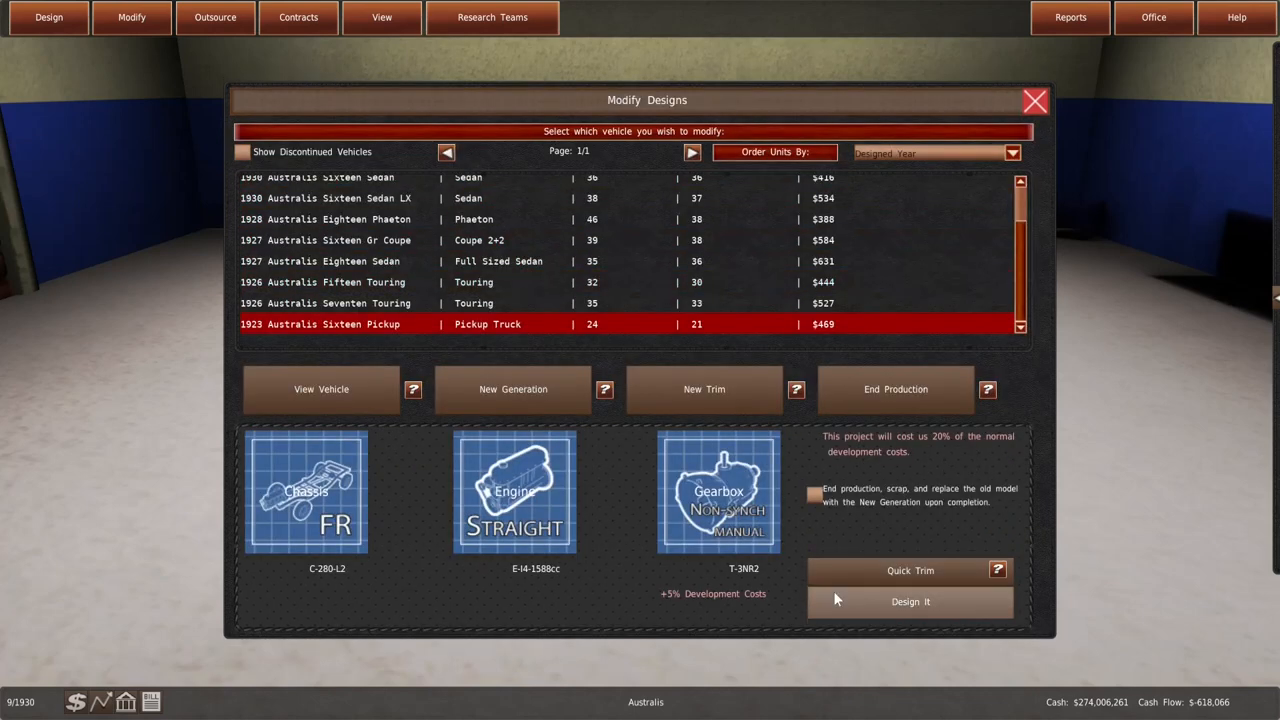
click(905, 603)
Raise reliability testing and cargo/dependability focus, trim performance testing, quicken the pace, and review the ratings
click(82, 100)
click(82, 138)
click(82, 175)
click(78, 214)
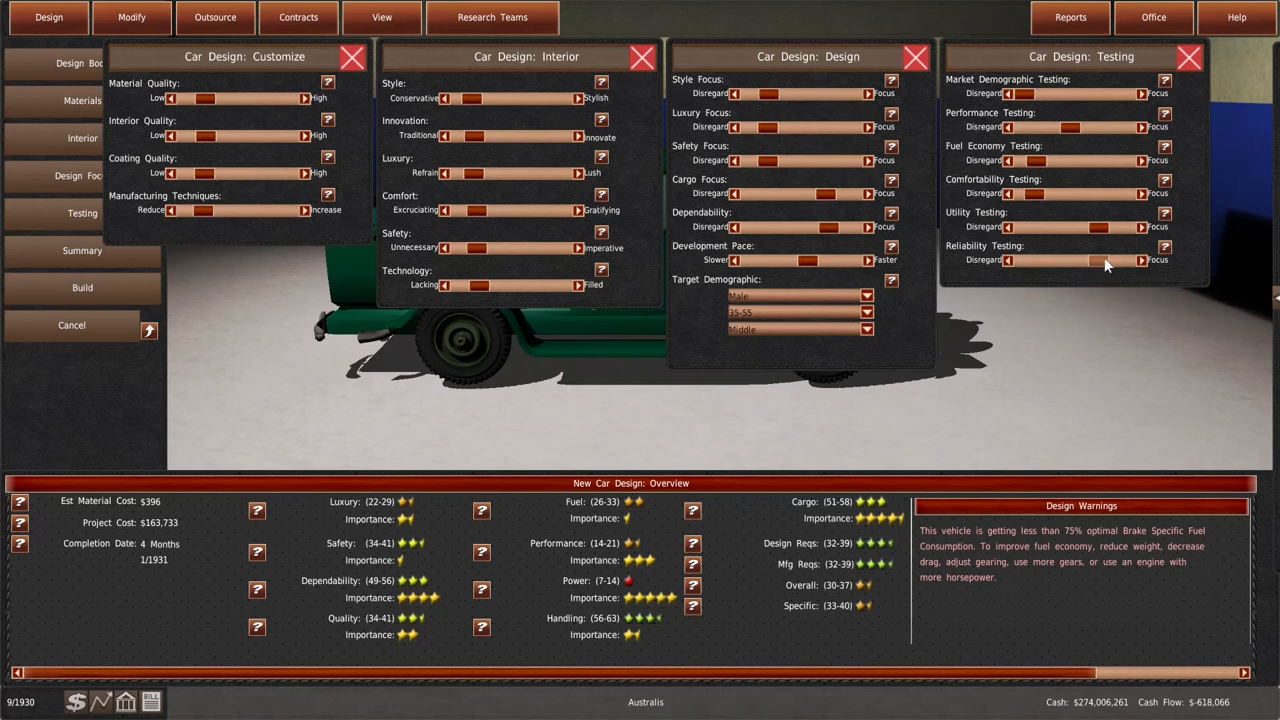
mouse_move(1104, 260)
mouse_down()
mouse_move(1120, 262)
mouse_move(1112, 232)
mouse_up()
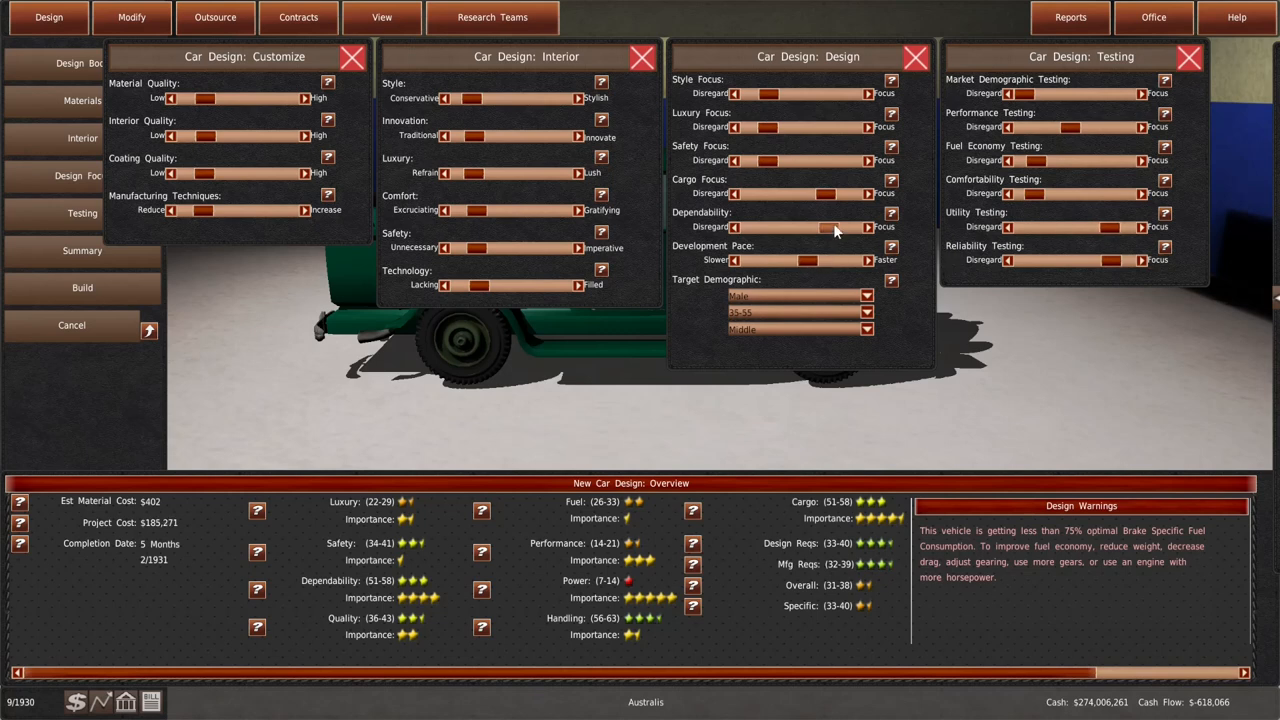
drag(834, 197, 839, 229)
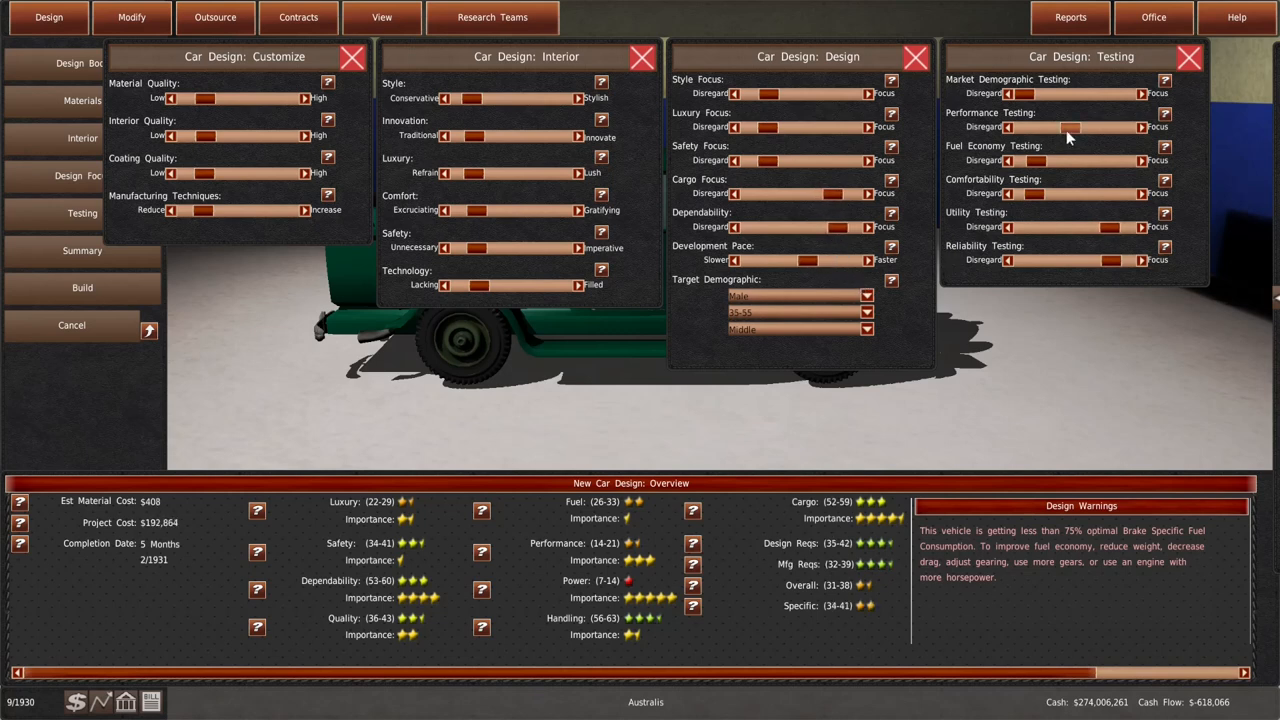
drag(1071, 131, 1066, 133)
drag(808, 264, 816, 265)
click(1130, 672)
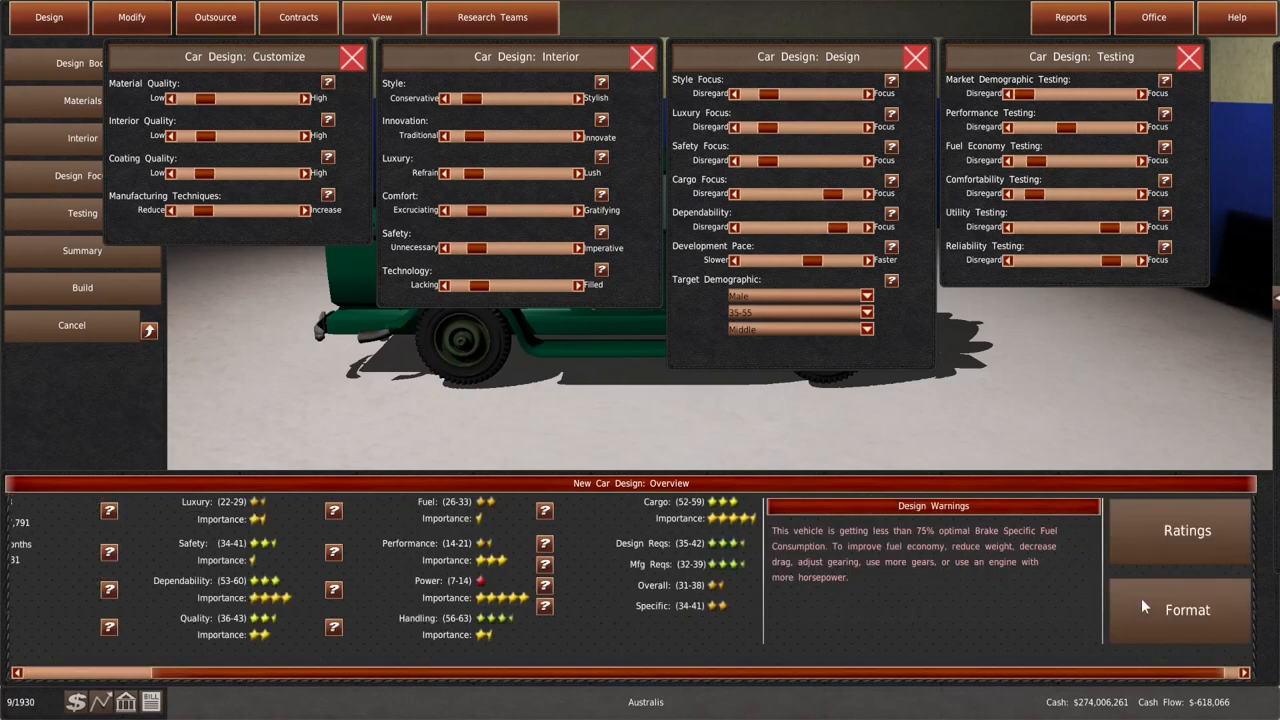
click(1150, 540)
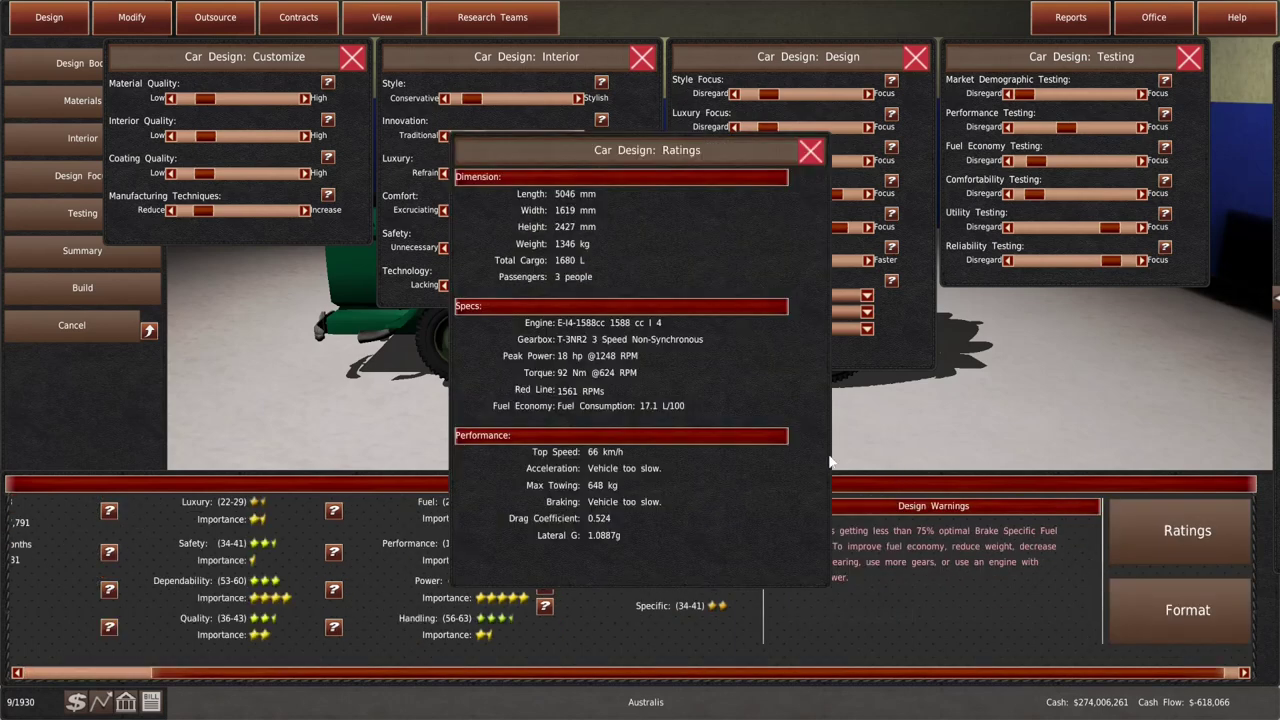
click(812, 156)
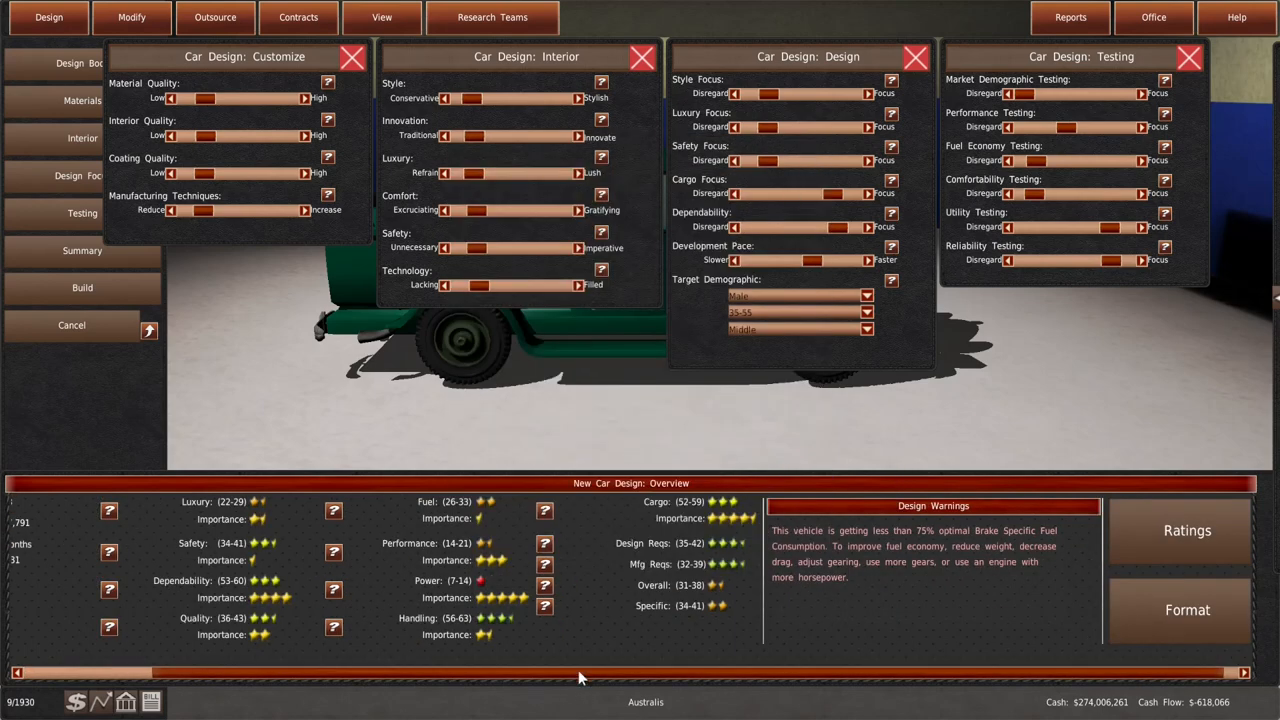
drag(573, 667, 369, 662)
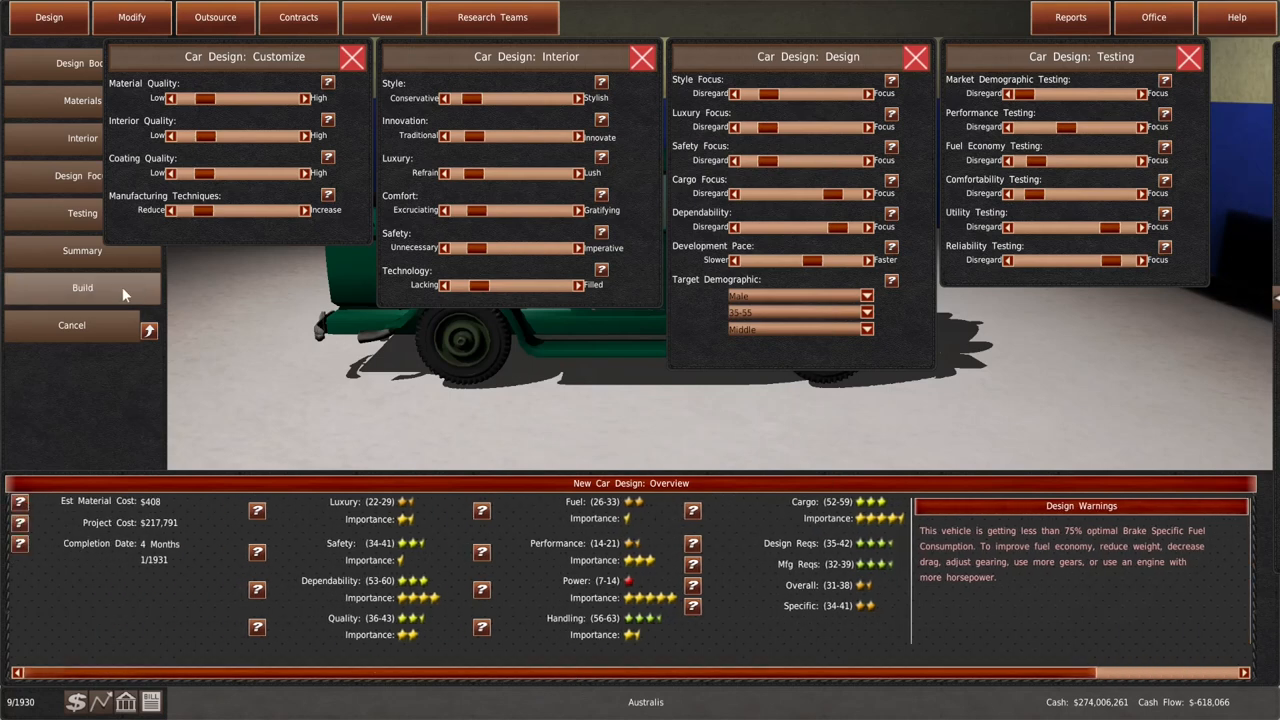
Rename the design to Eighteen Pickup, send it to build, and return to the office
click(83, 288)
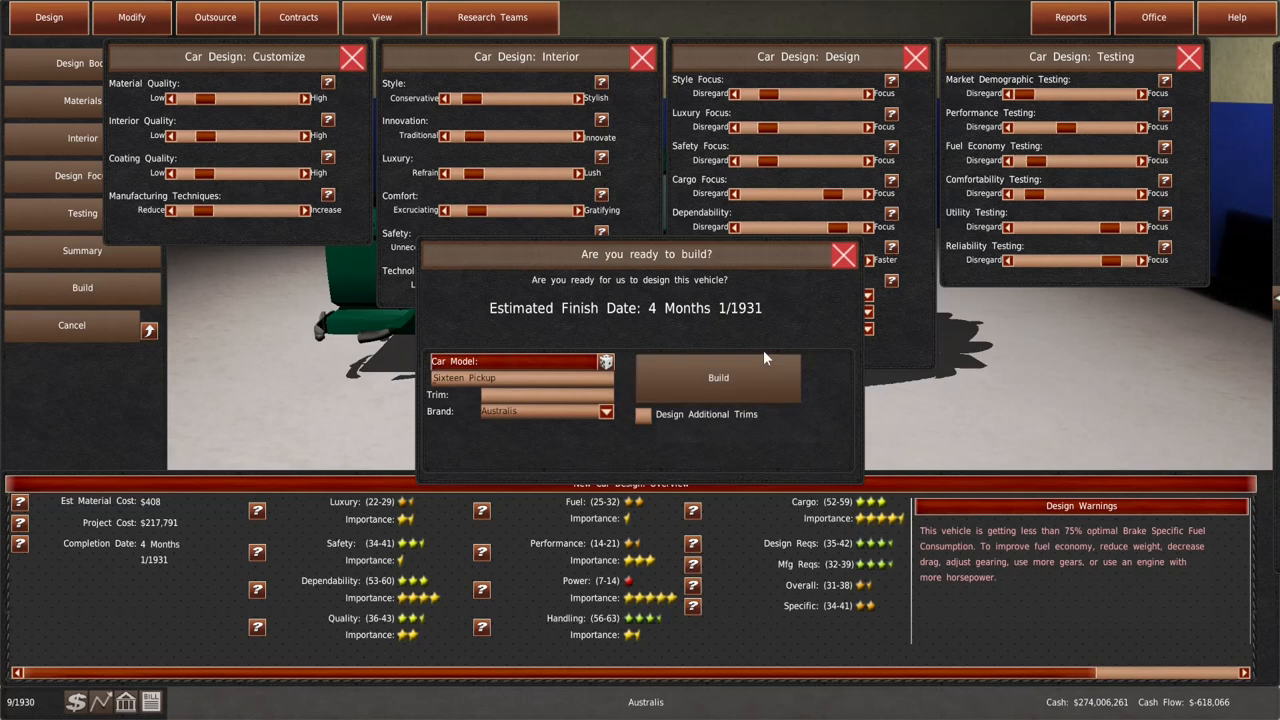
key(BackSpace)
key(BackSpace)
key(BackSpace)
text(Eighteen)
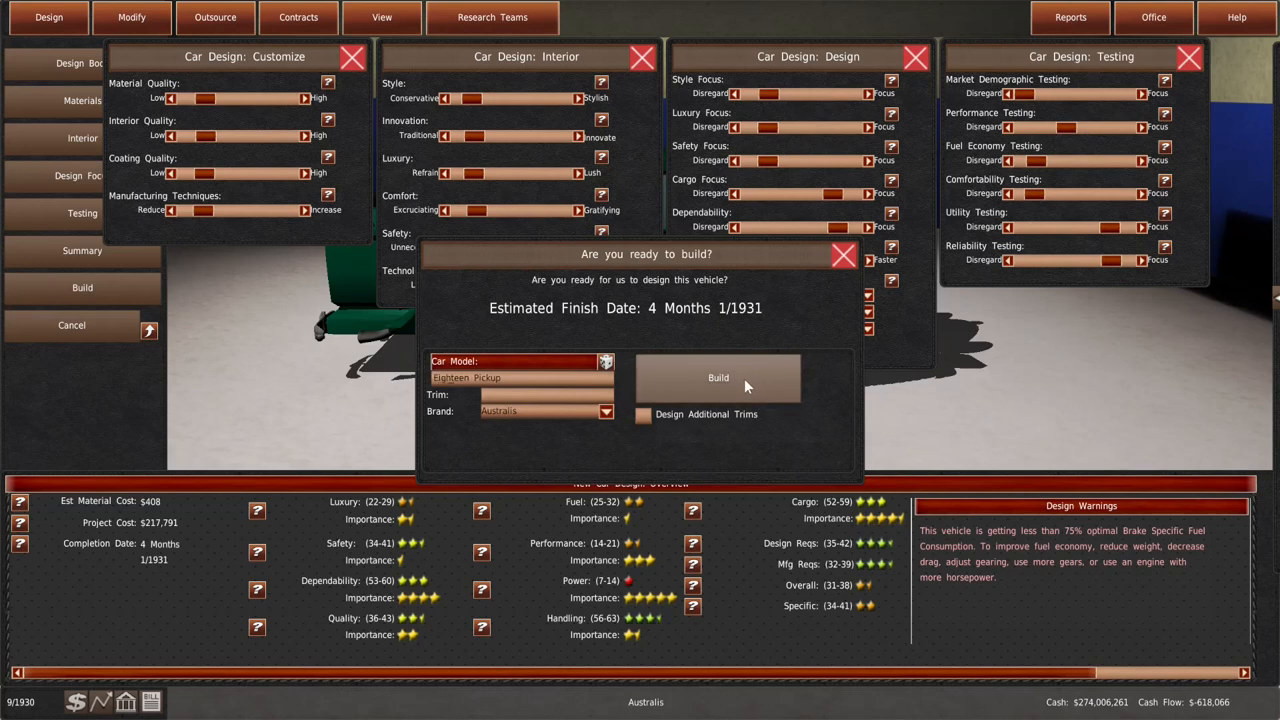
click(744, 378)
click(1148, 17)
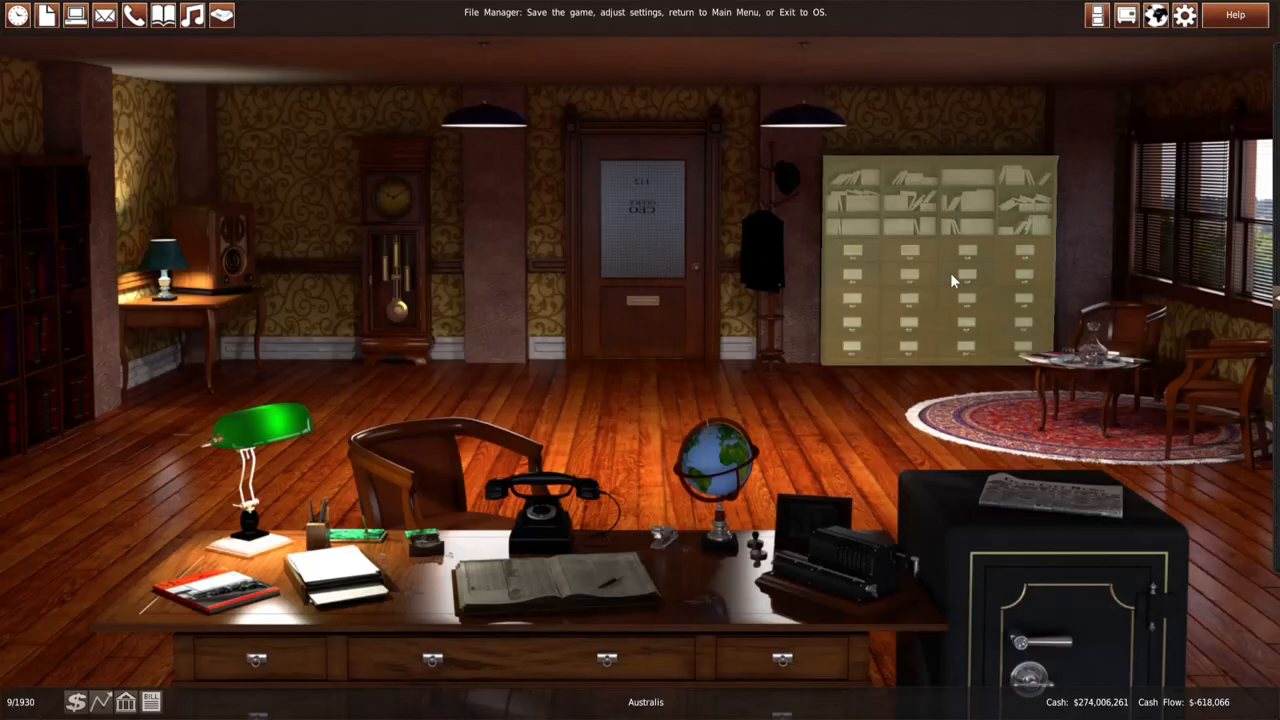
Glance at the monthly report, then end the turn into October 1930
click(47, 16)
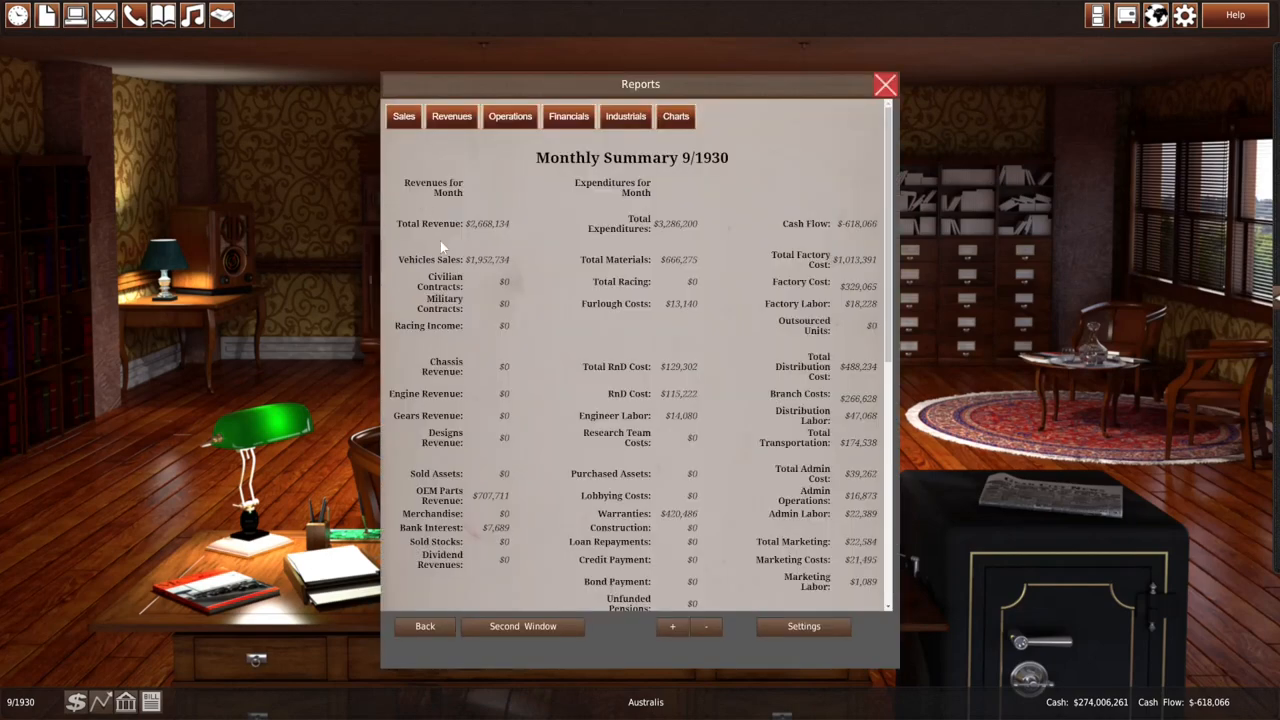
scroll(497, 318, down, 2)
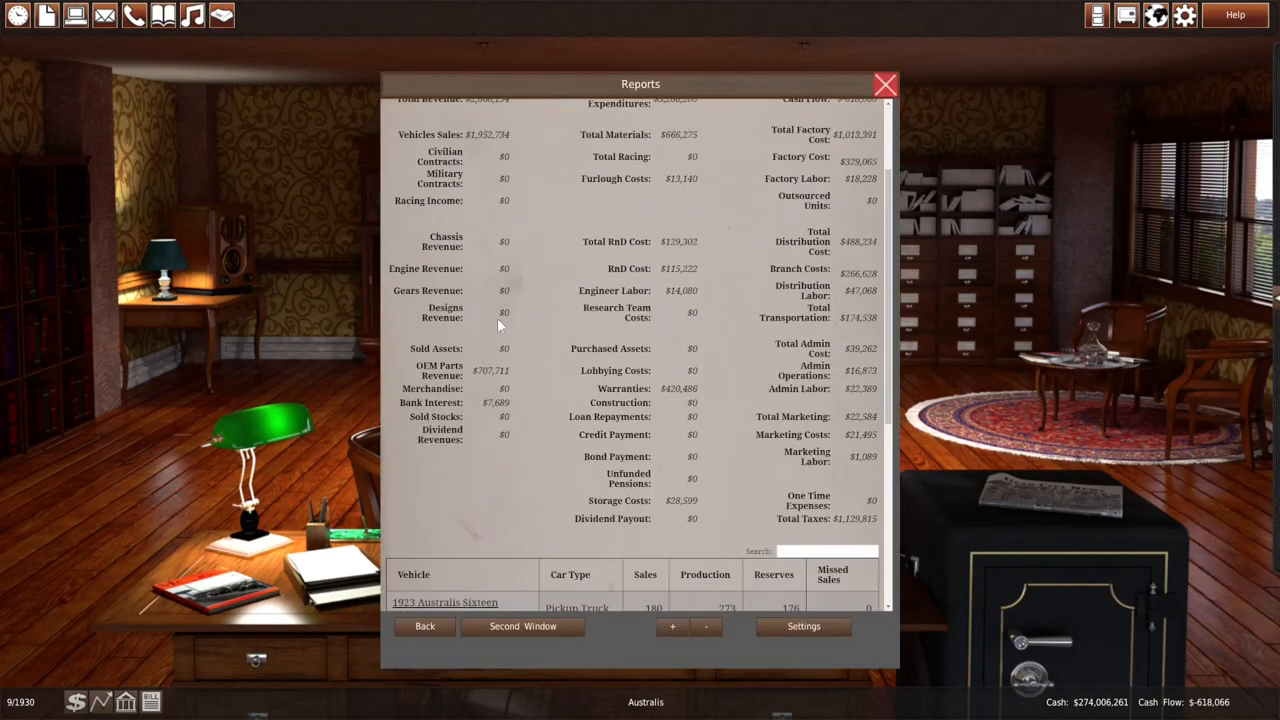
scroll(497, 318, up, 2)
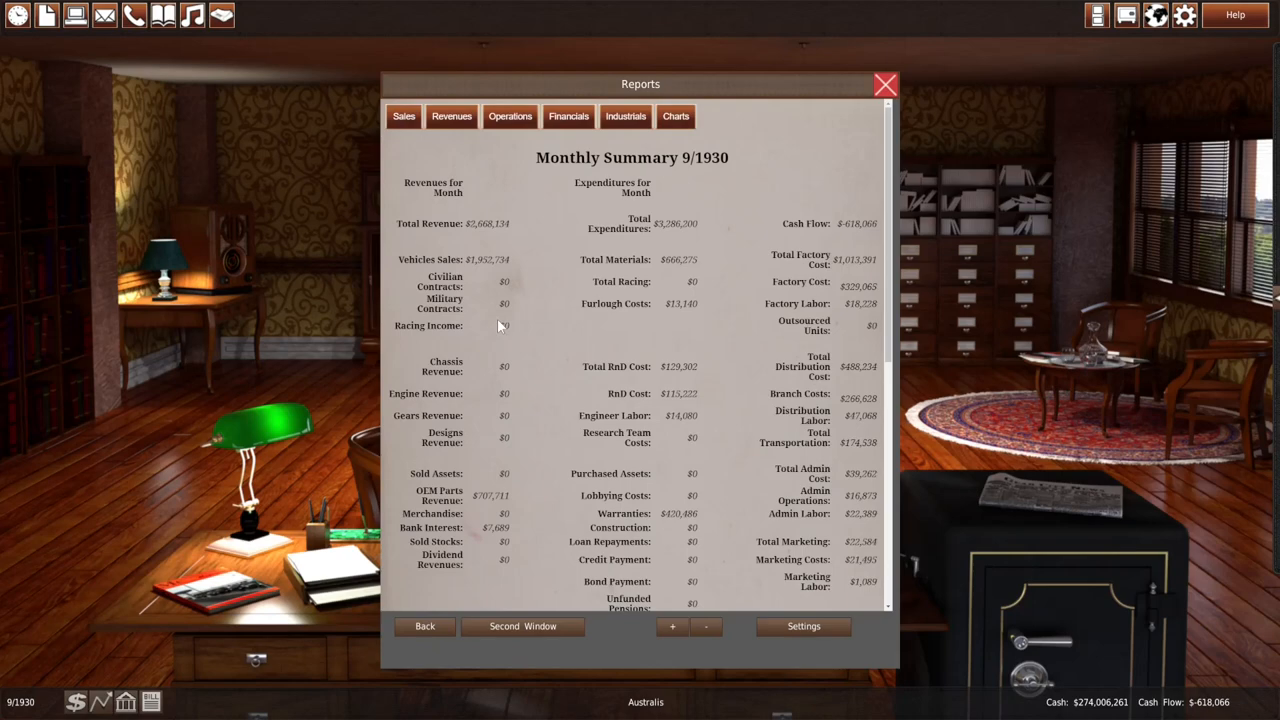
scroll(497, 318, down, 1)
scroll(497, 318, down, 1)
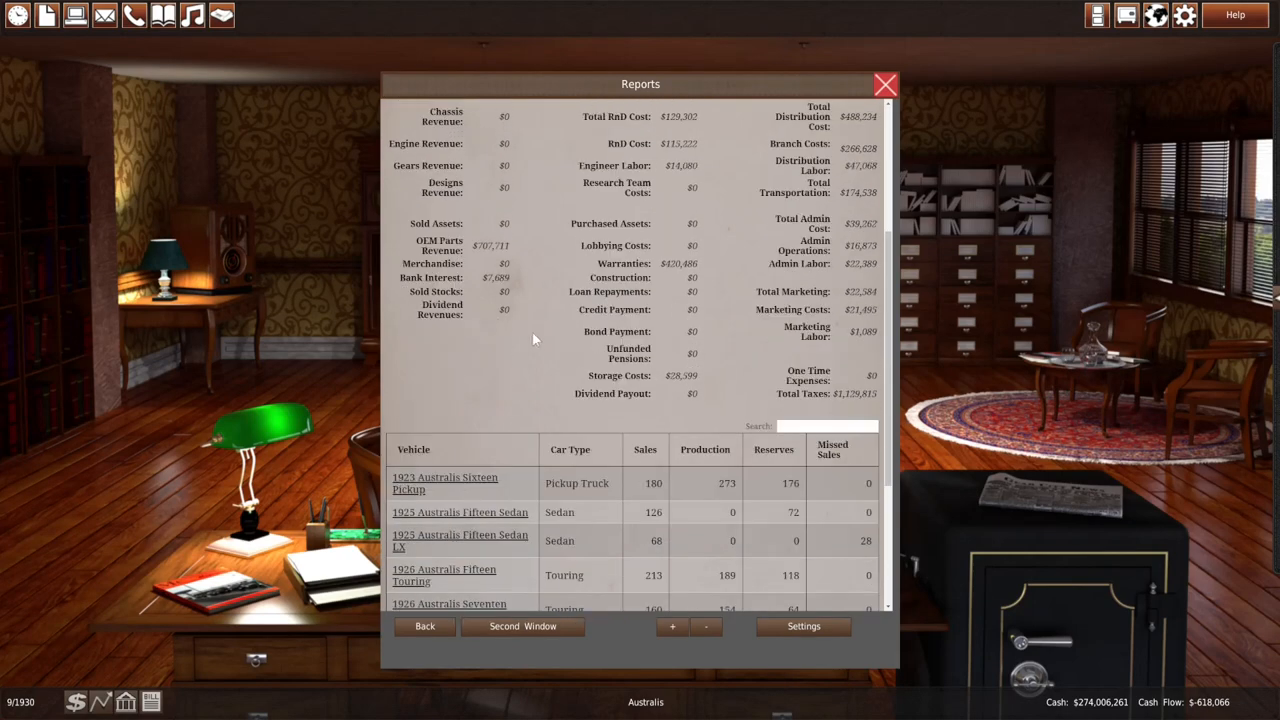
scroll(507, 342, down, 1)
scroll(507, 342, down, 1)
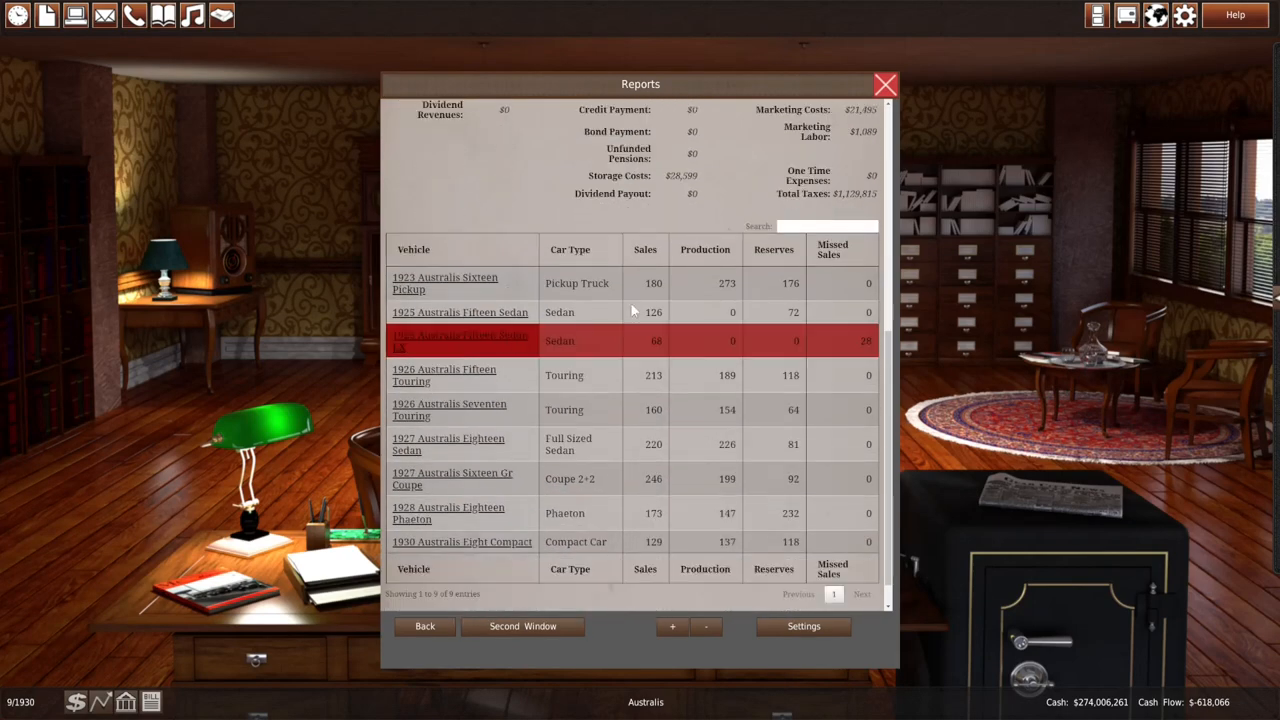
click(885, 84)
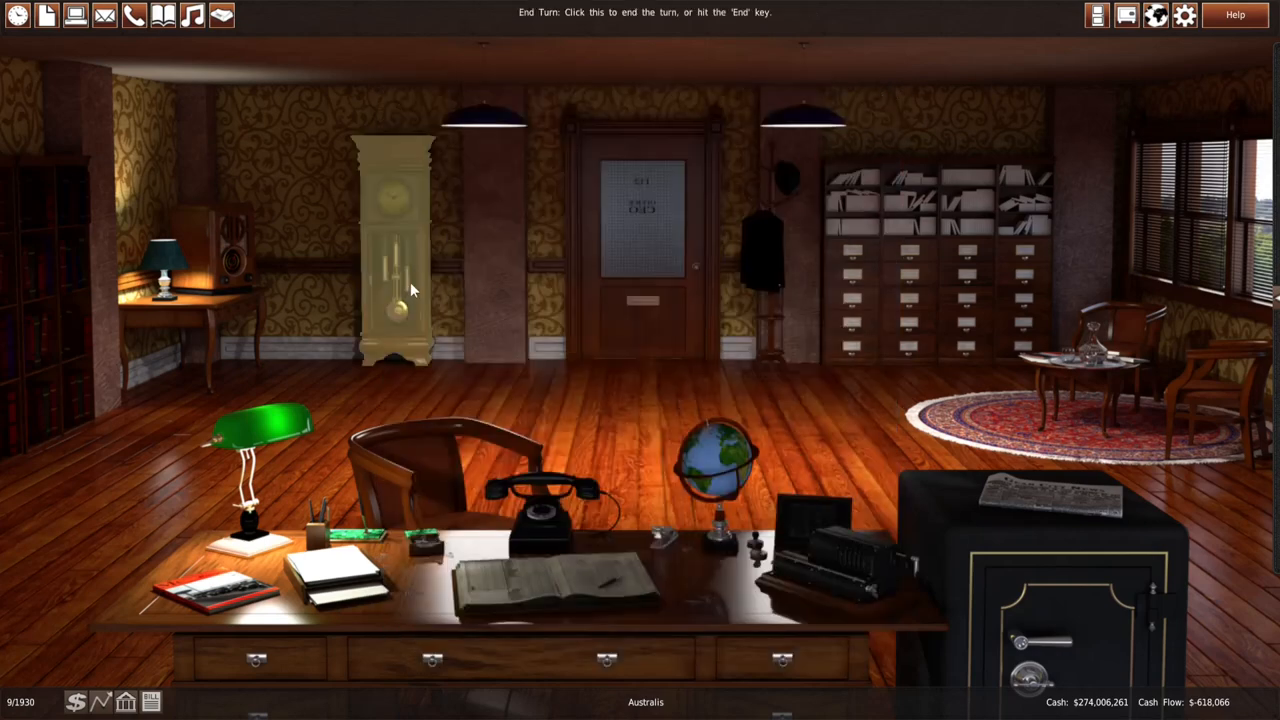
click(410, 290)
click(537, 380)
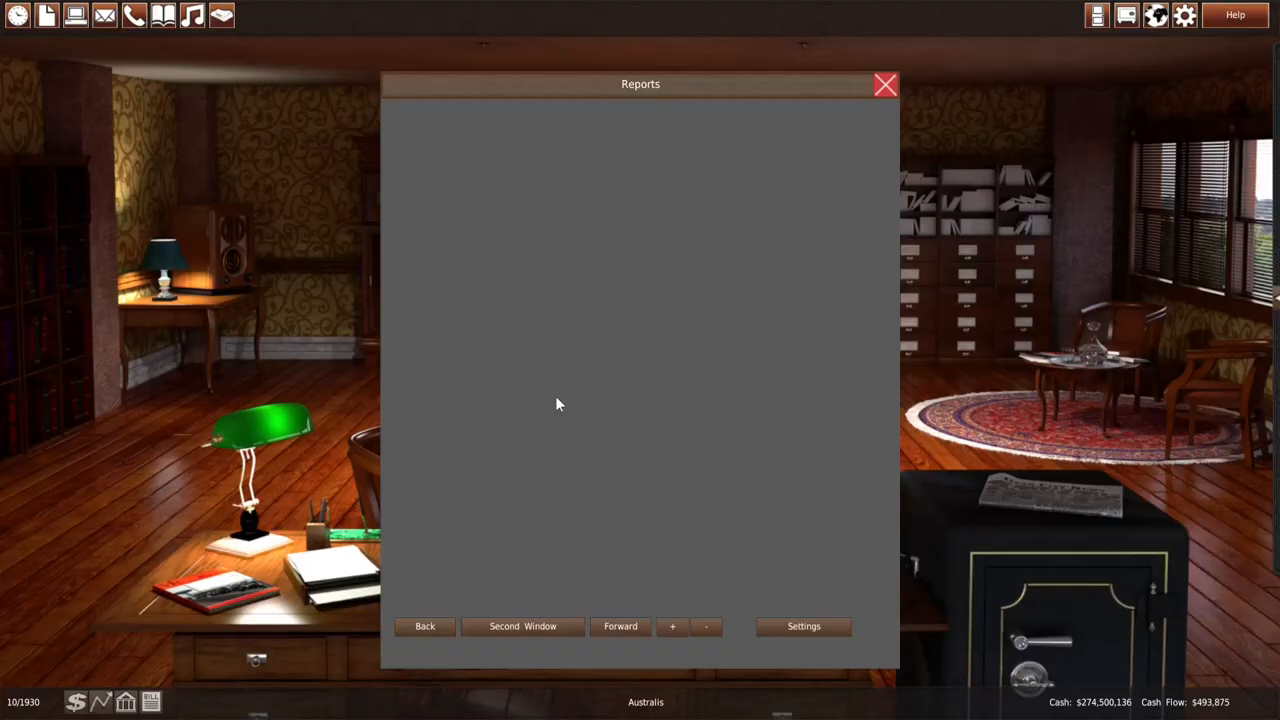
scroll(580, 402, down, 3)
scroll(588, 401, down, 3)
scroll(588, 401, down, 3)
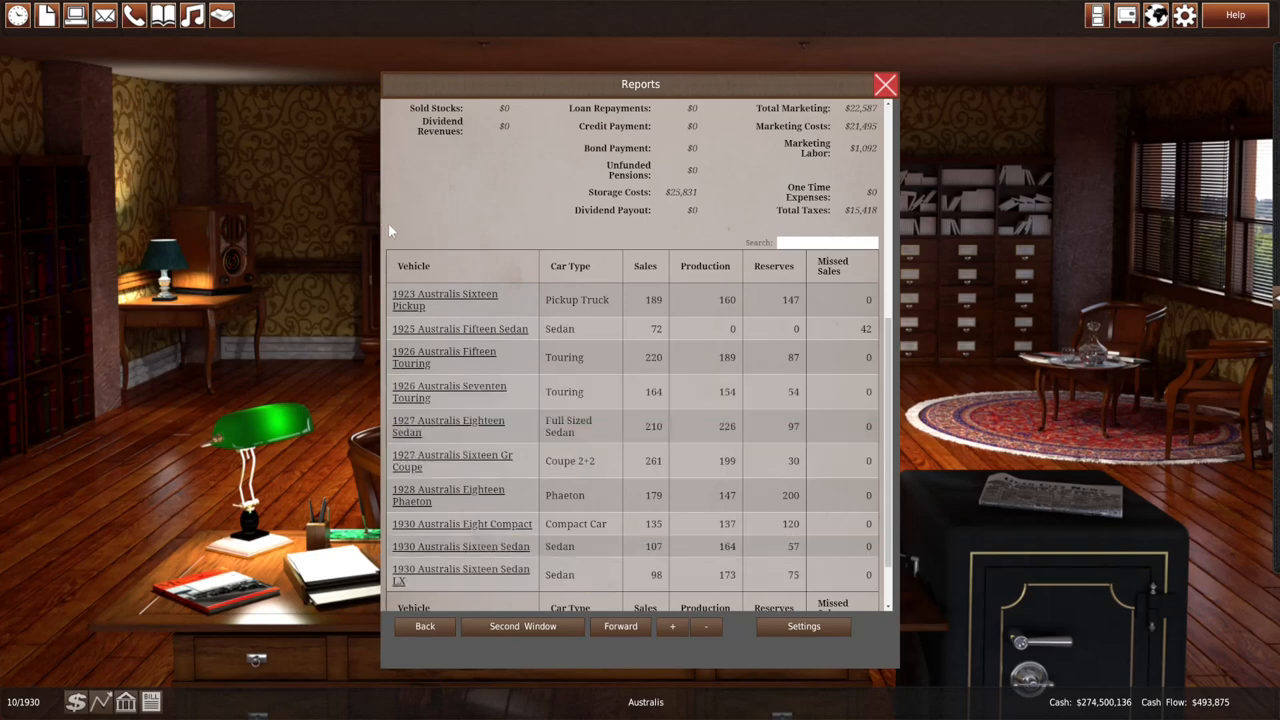
Slide the Sixteen Sedan LX's Sydney production speed toward quality and assign it
click(75, 15)
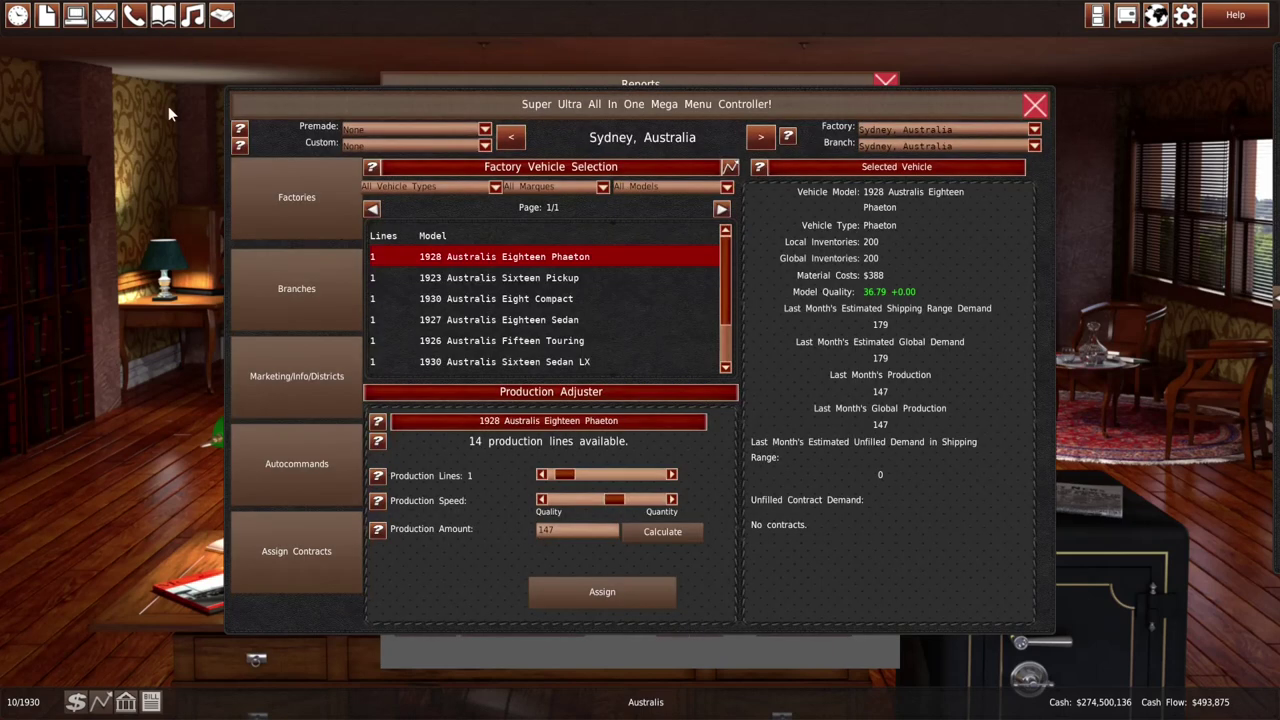
click(597, 317)
drag(725, 290, 725, 339)
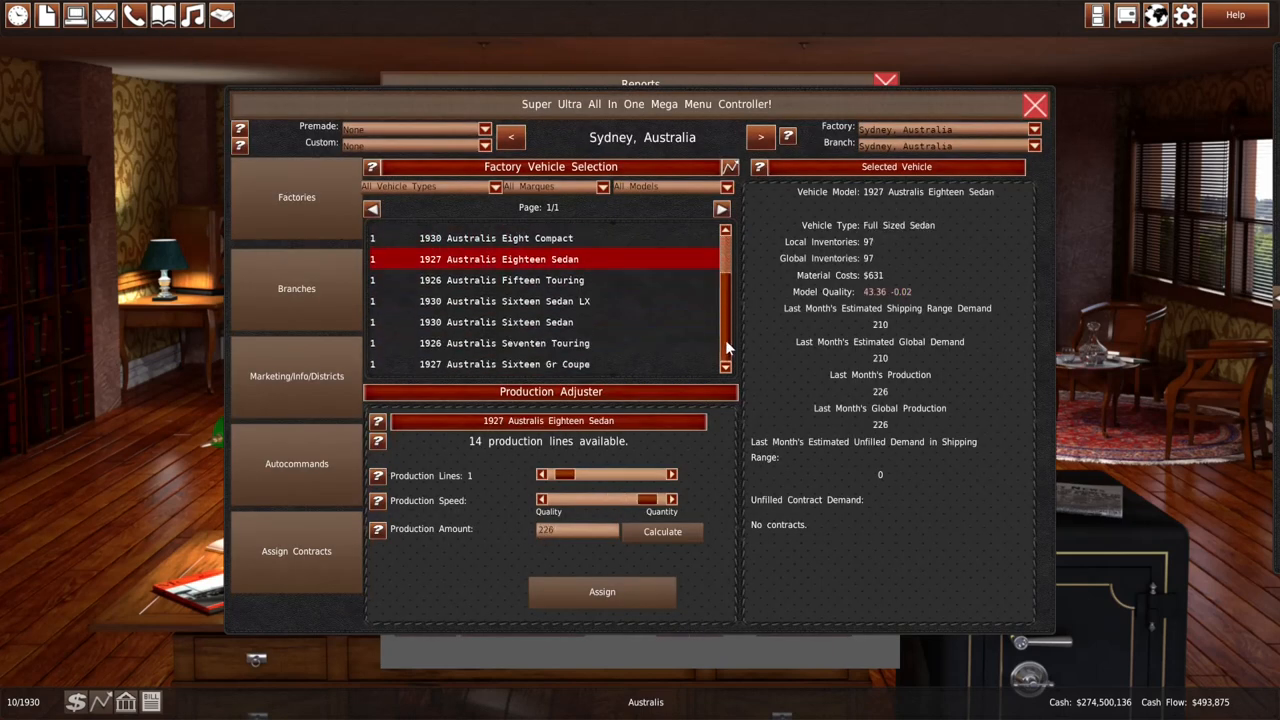
click(662, 302)
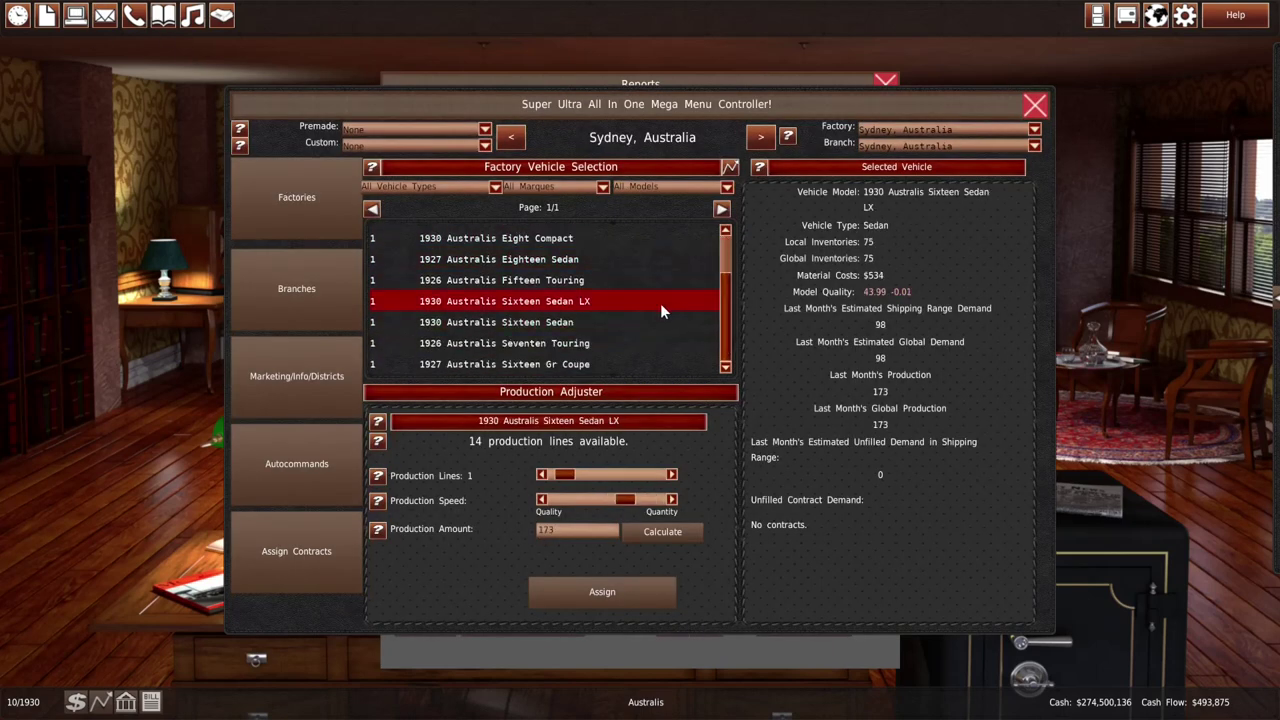
drag(624, 502, 602, 502)
click(593, 585)
click(598, 345)
Fine-tune and reassign the Sedan LX output to about 107 units, then close the controller
drag(605, 505, 598, 498)
click(597, 585)
click(593, 322)
click(597, 580)
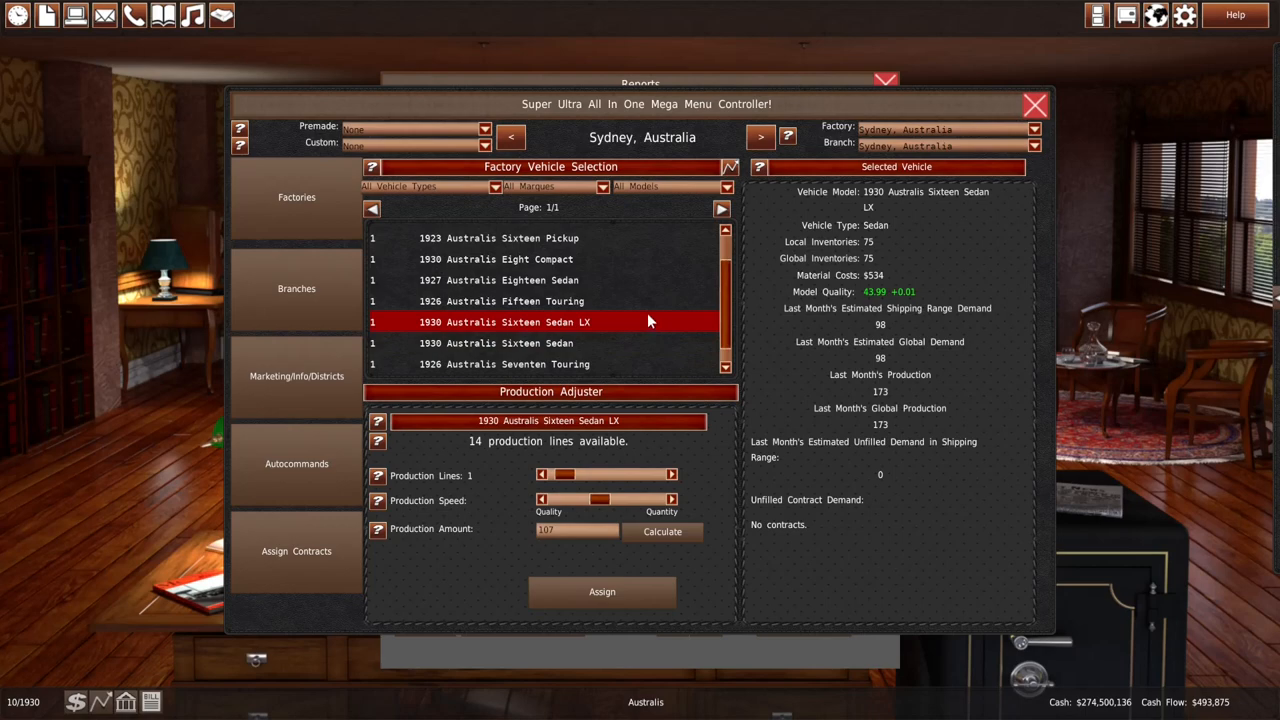
click(1035, 105)
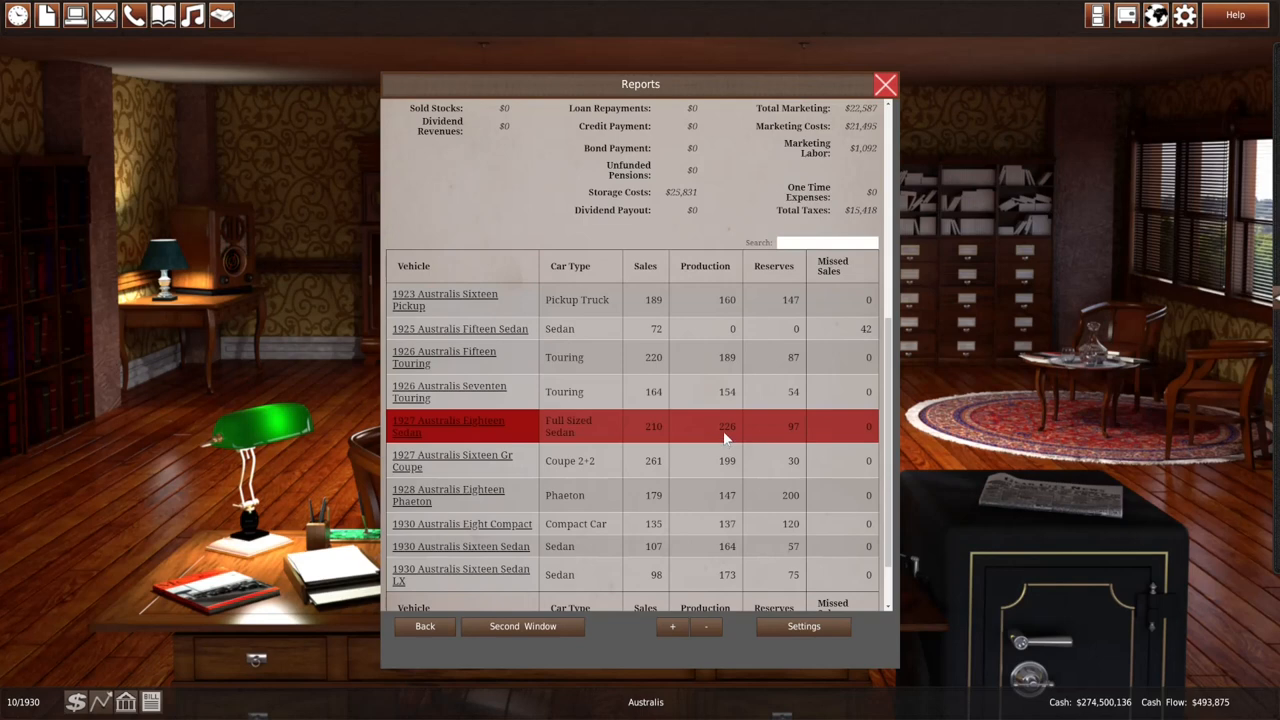
scroll(727, 437, down, 2)
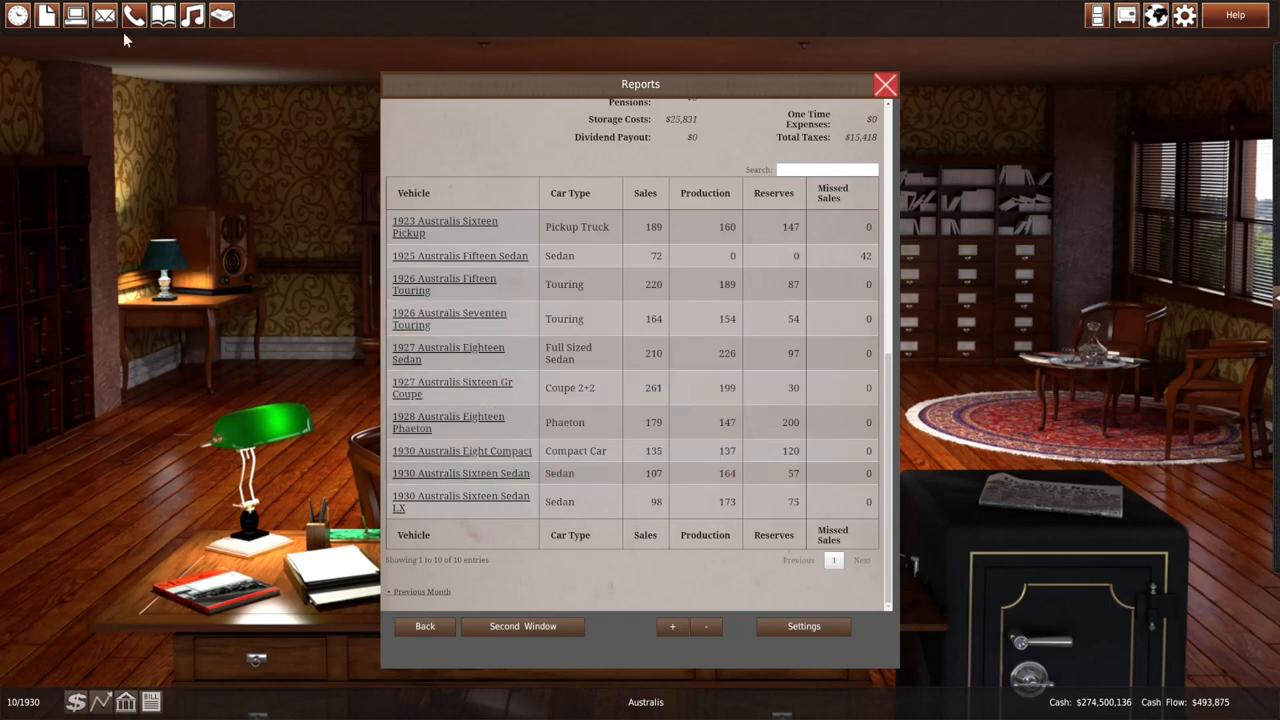
Assign higher Sydney production for the 1927 Sixteen Gr Coupe
click(75, 17)
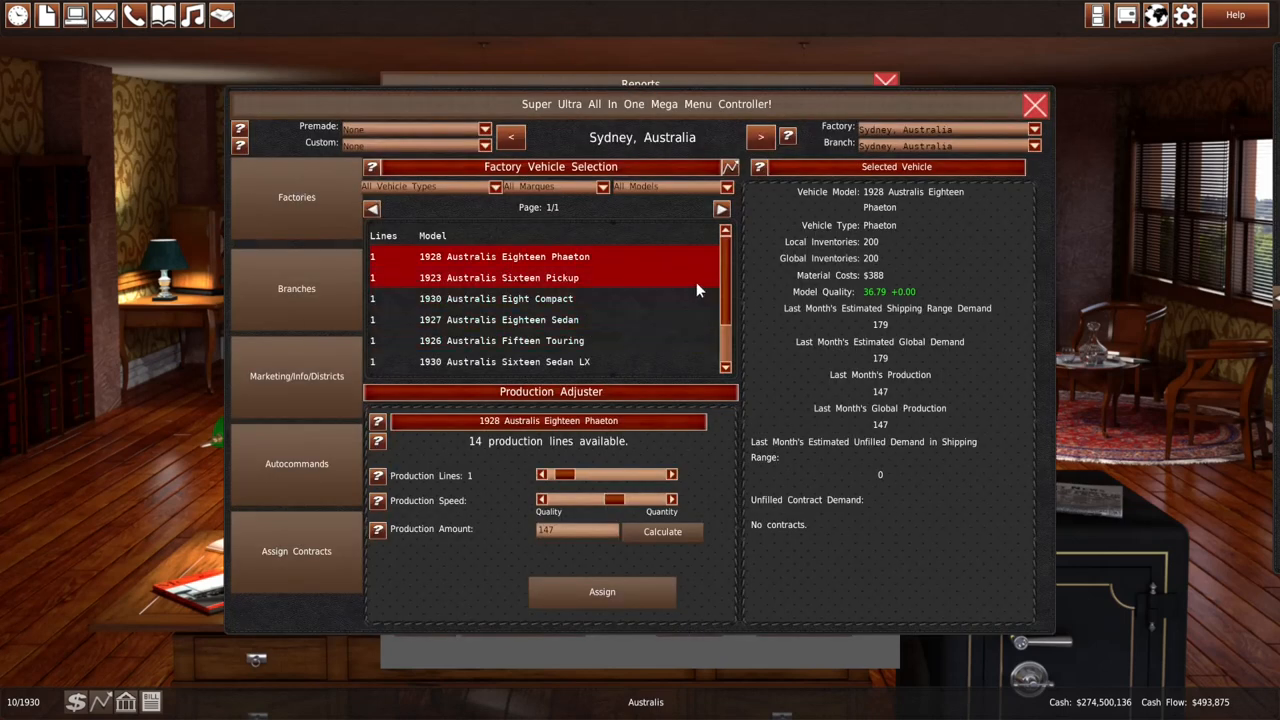
scroll(729, 317, down, 1)
scroll(729, 317, down, 2)
click(678, 360)
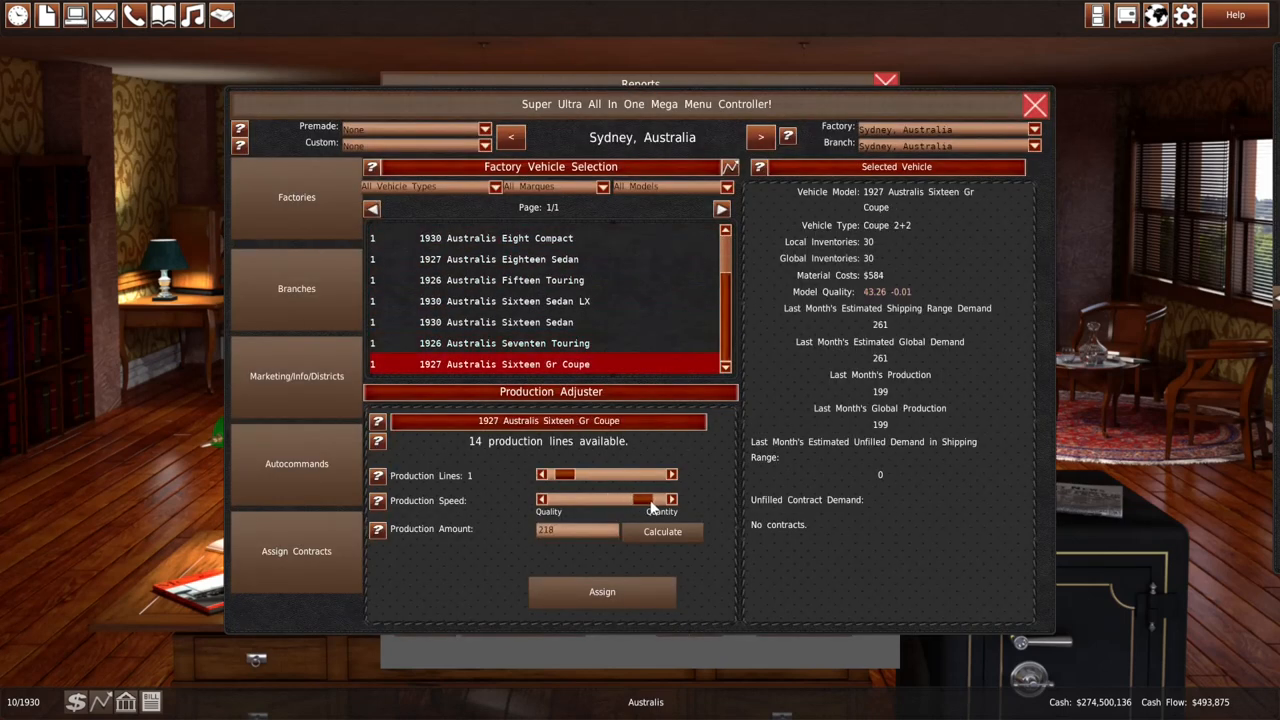
drag(640, 500, 666, 503)
click(646, 596)
click(647, 650)
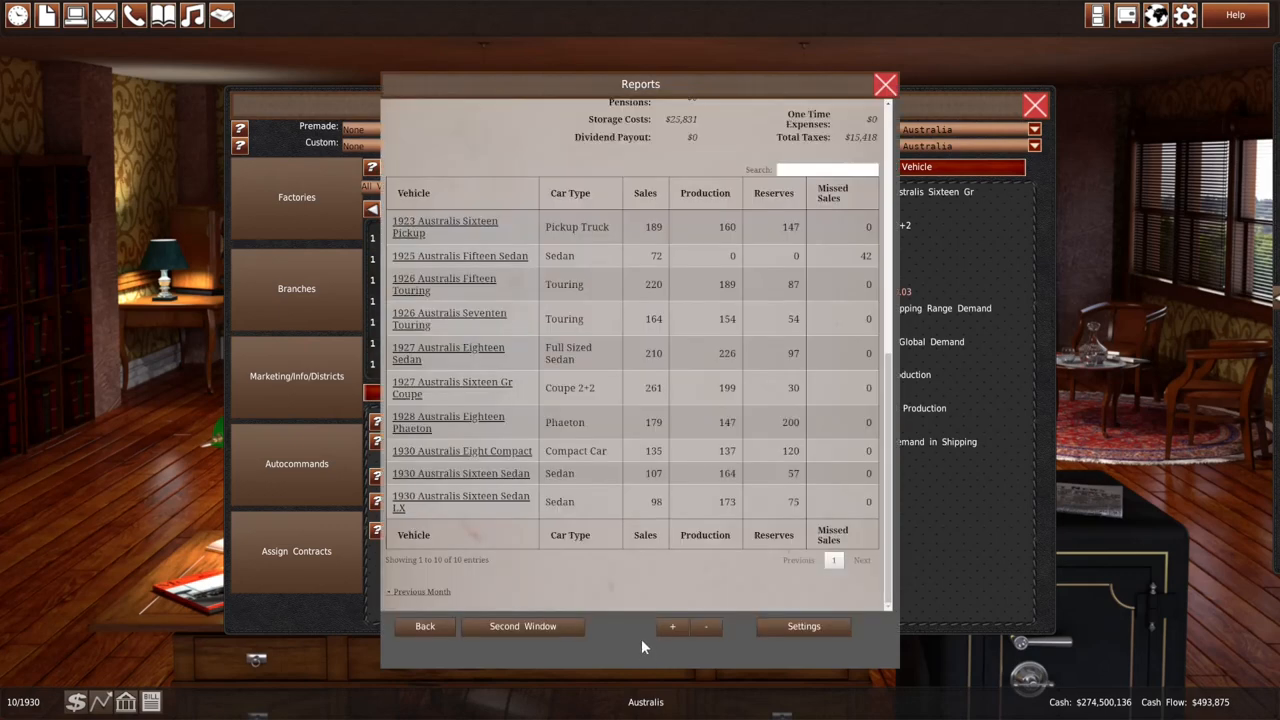
Raise the Gr Coupe's branch sales price to $1377
click(333, 269)
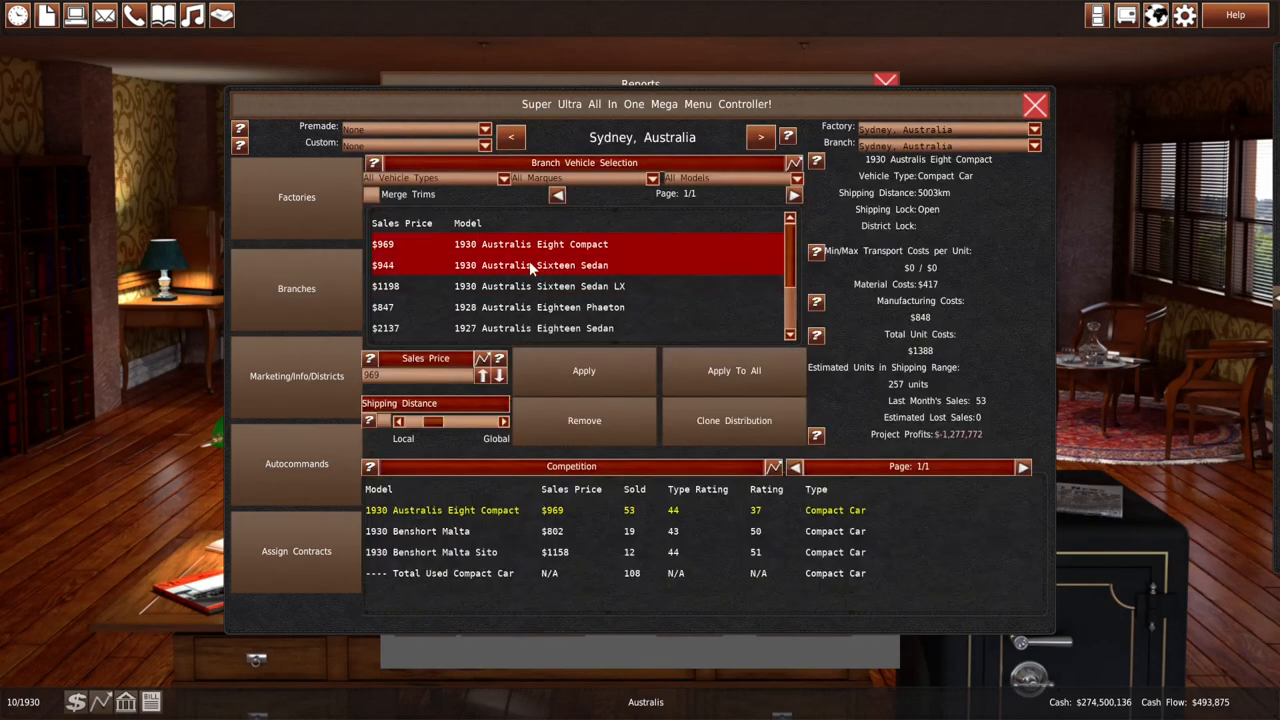
scroll(792, 283, down, 3)
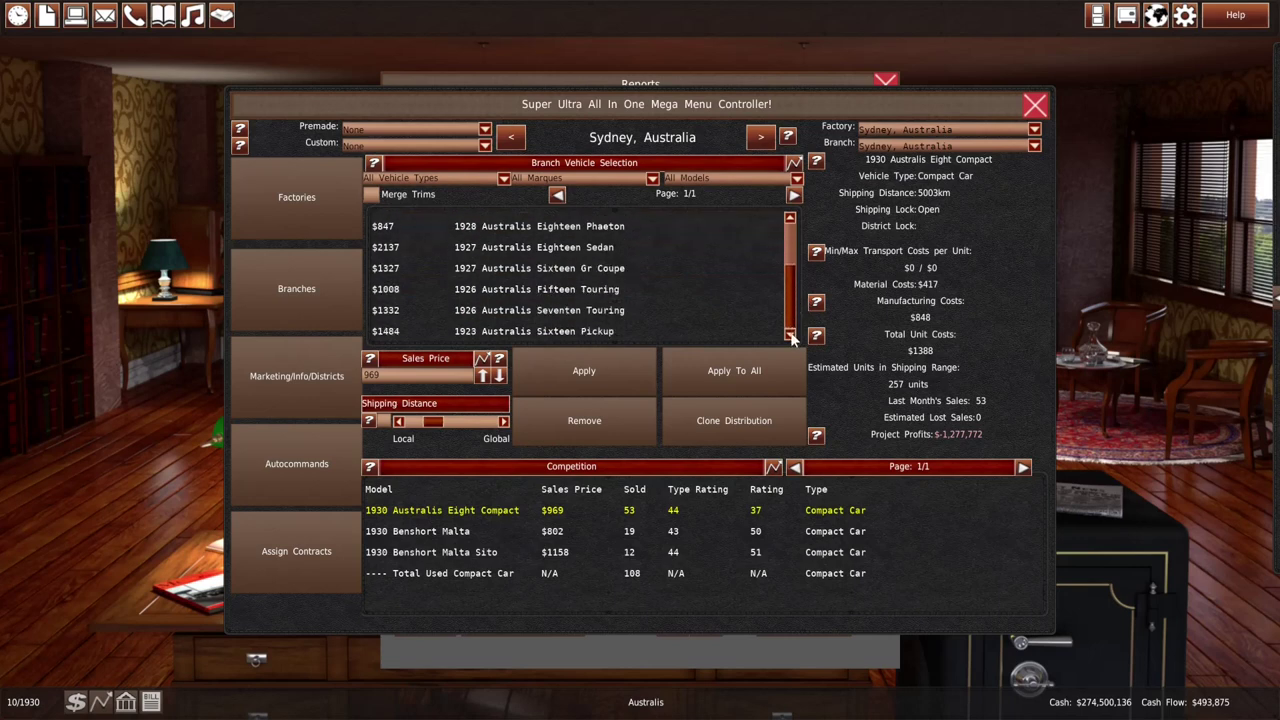
click(700, 270)
click(482, 375)
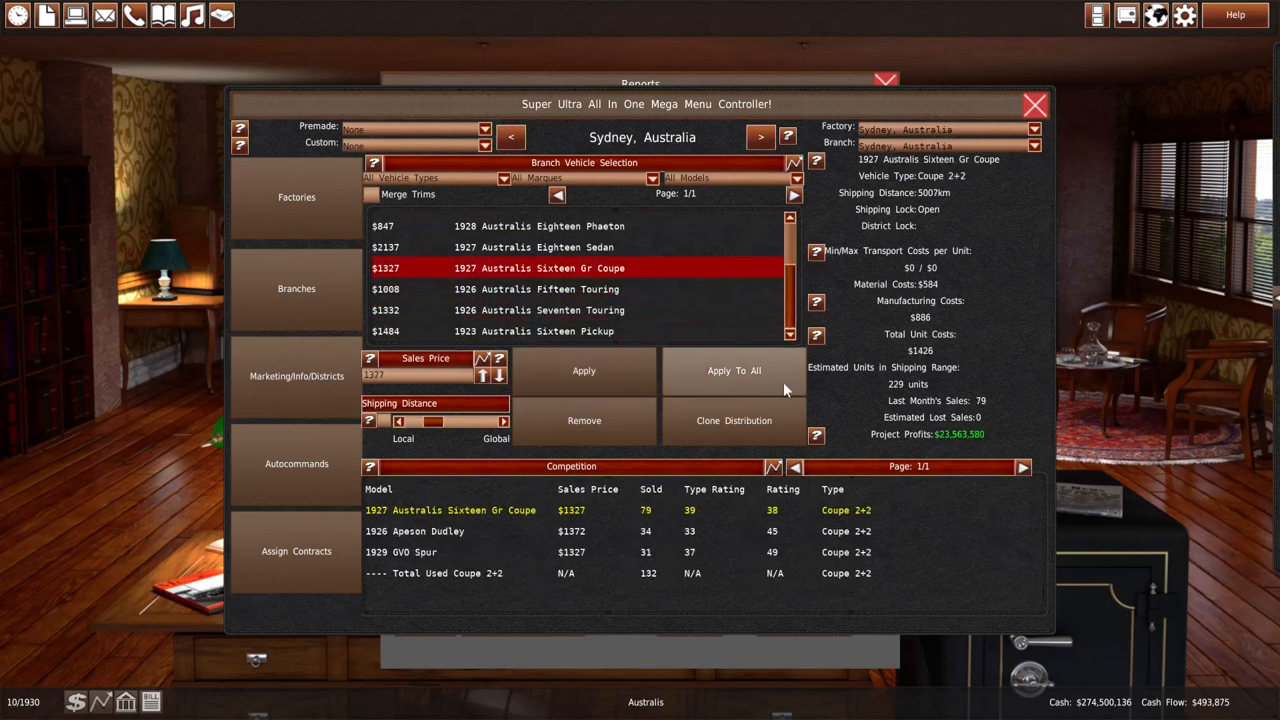
click(760, 370)
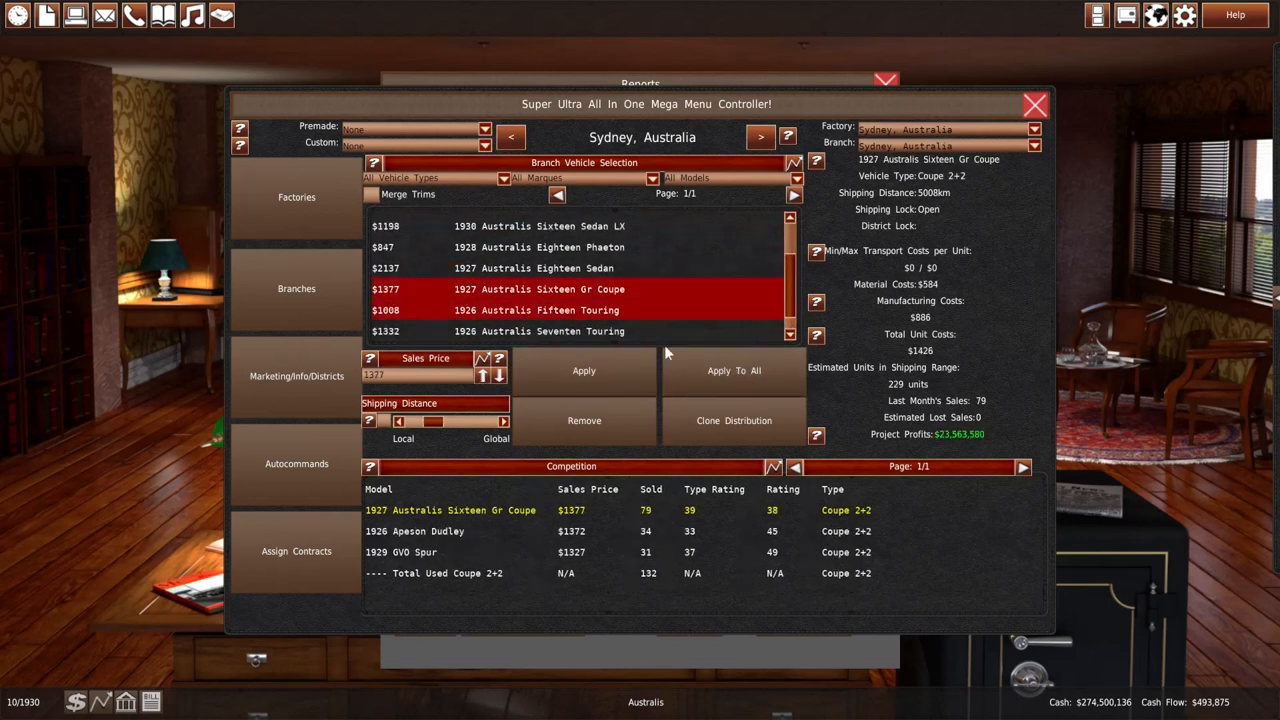
click(559, 656)
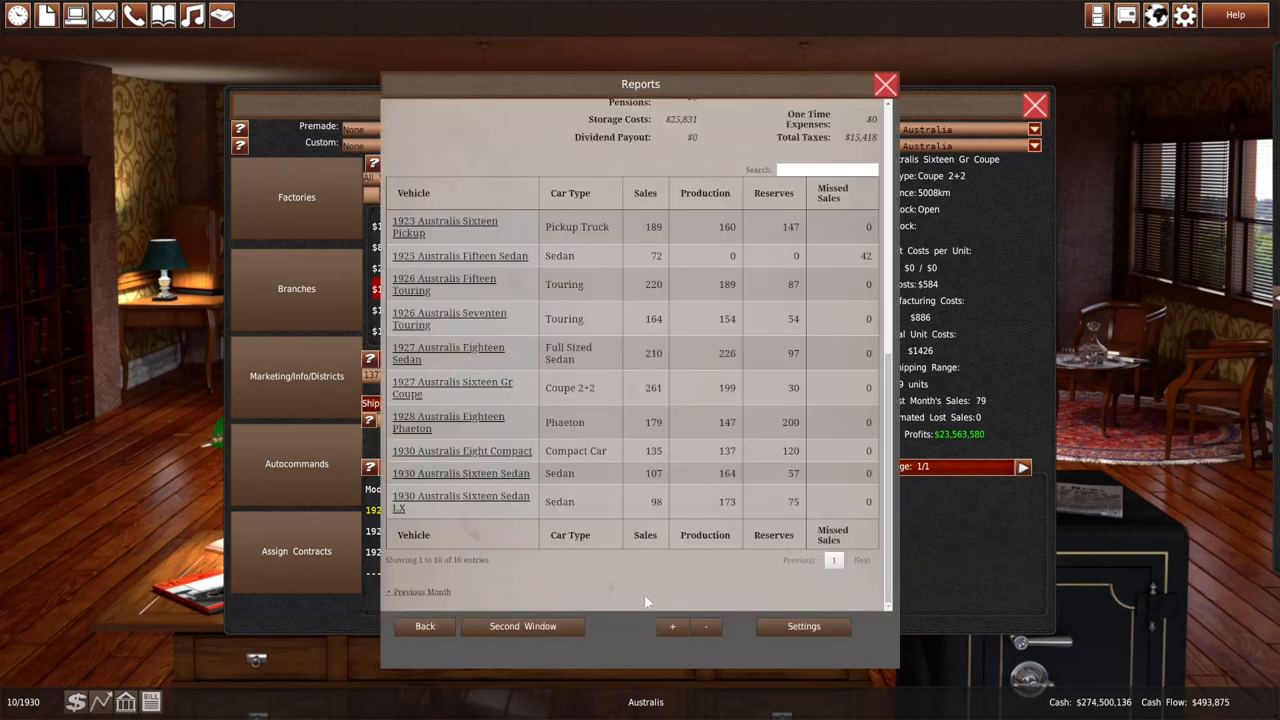
scroll(716, 441, up, 5)
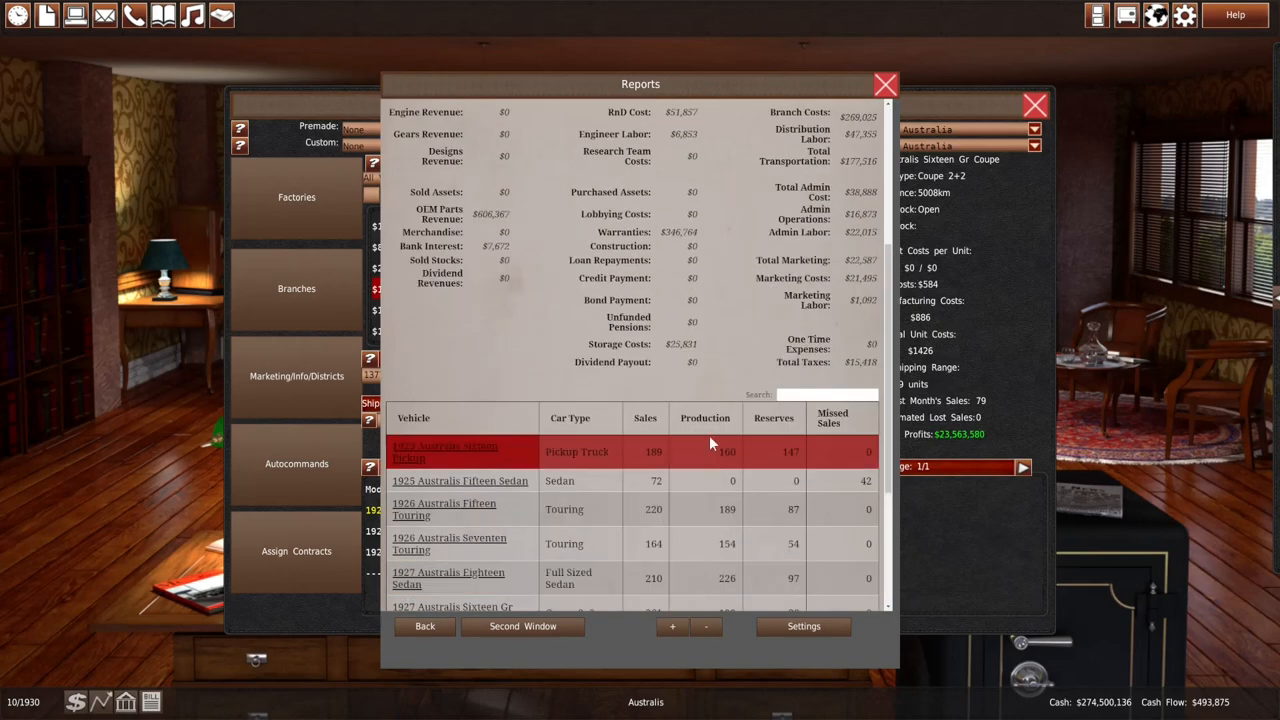
scroll(684, 265, up, 5)
scroll(684, 265, up, 5)
Check the Body Type Demand industry report sorted by Australia
click(628, 117)
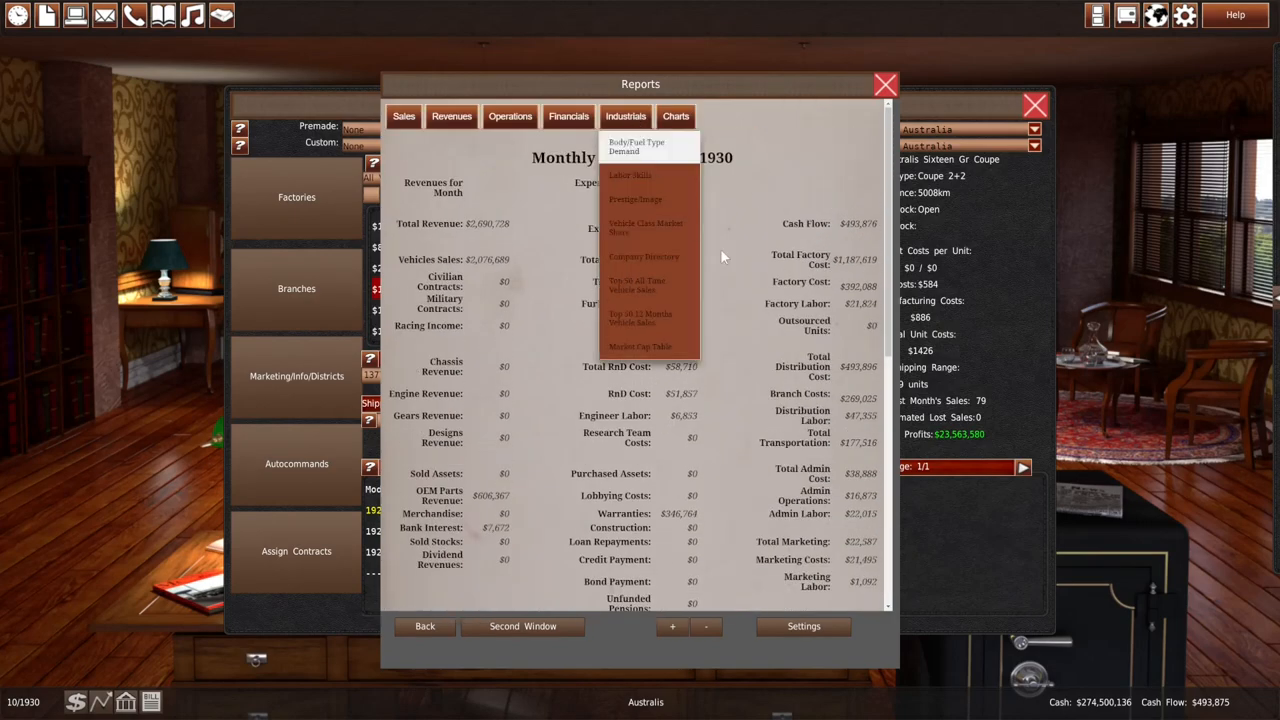
click(635, 140)
click(843, 220)
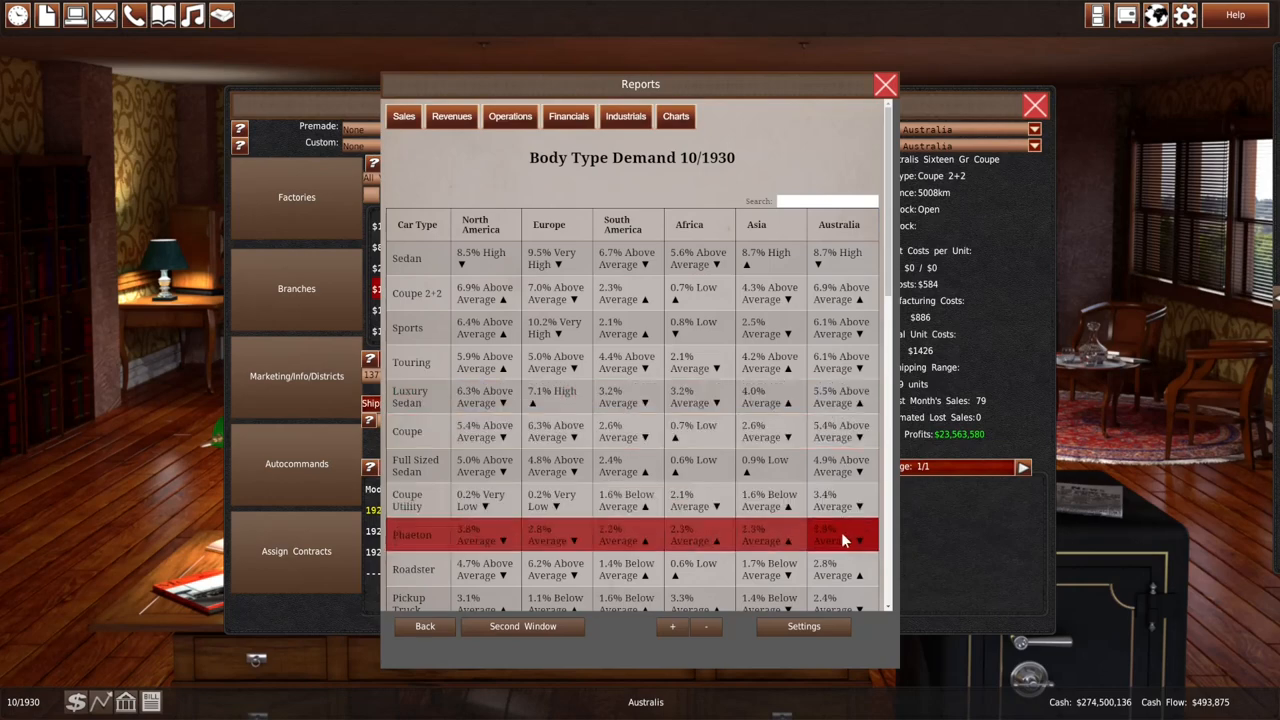
click(886, 86)
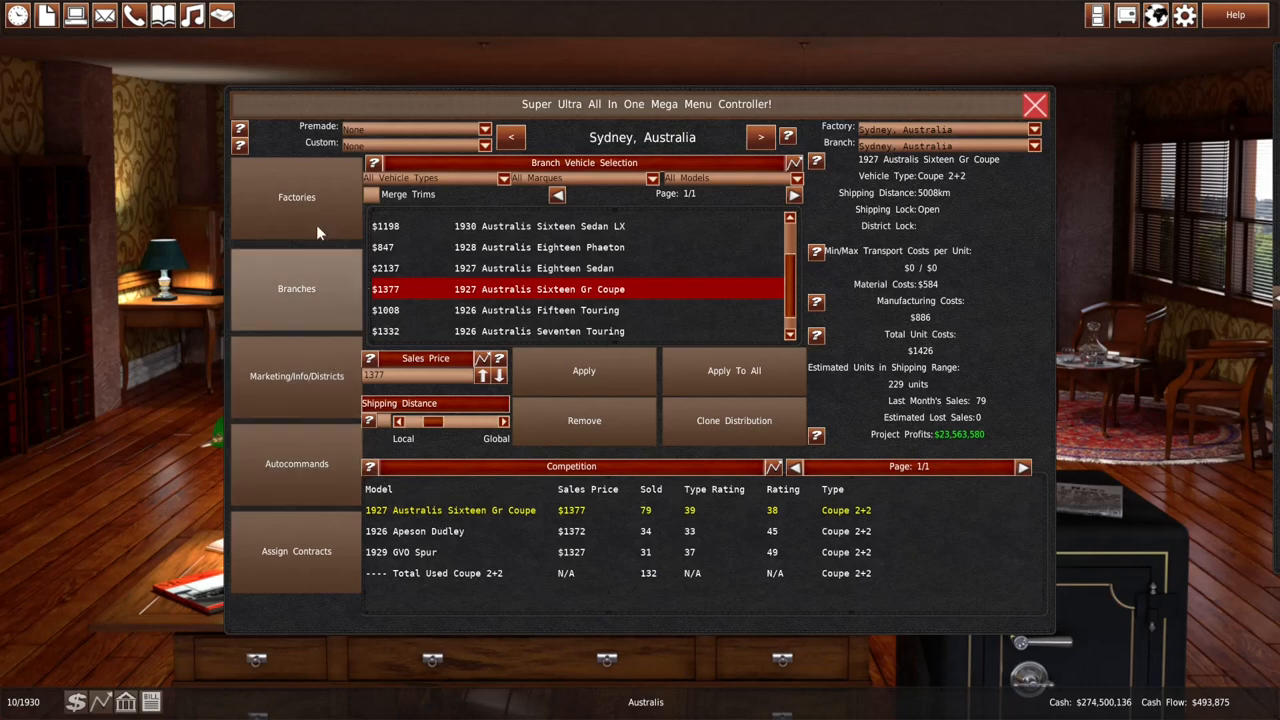
click(75, 16)
scroll(615, 330, down, 3)
scroll(628, 370, down, 4)
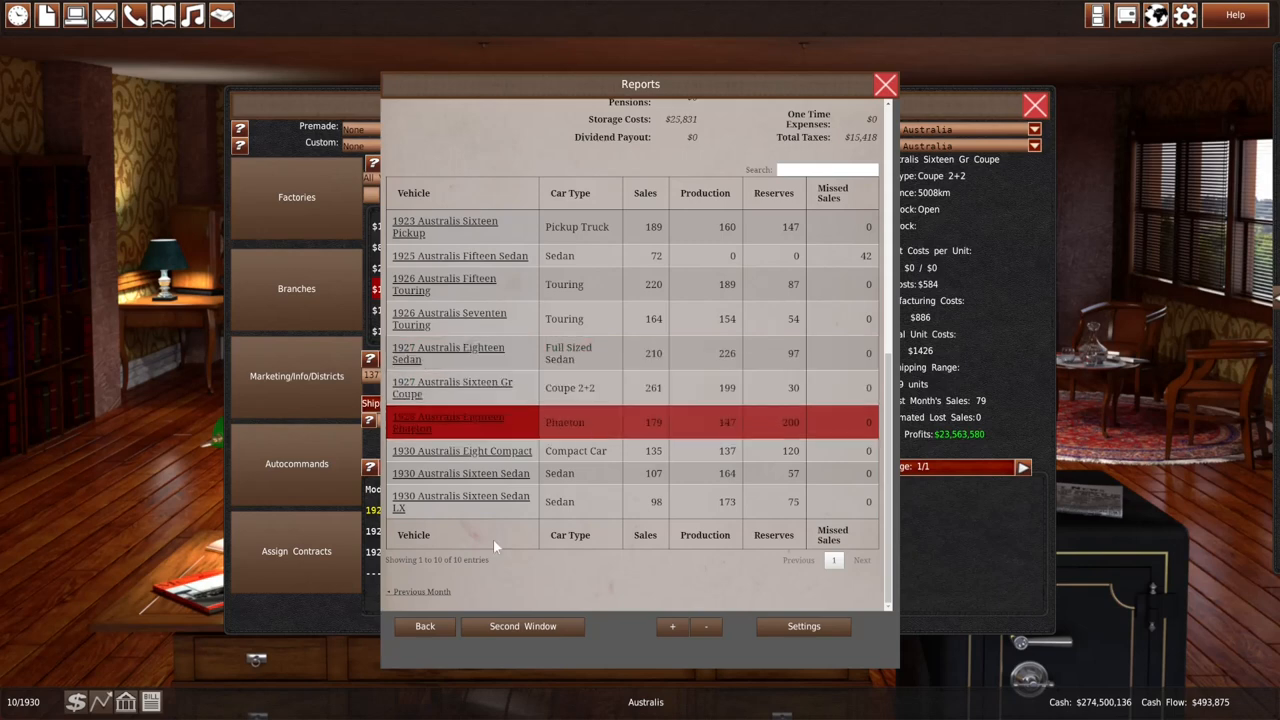
Raise the 1926 Fifteen Touring's Sydney production to 234 units and close all windows
click(354, 615)
scroll(640, 290, up, 1)
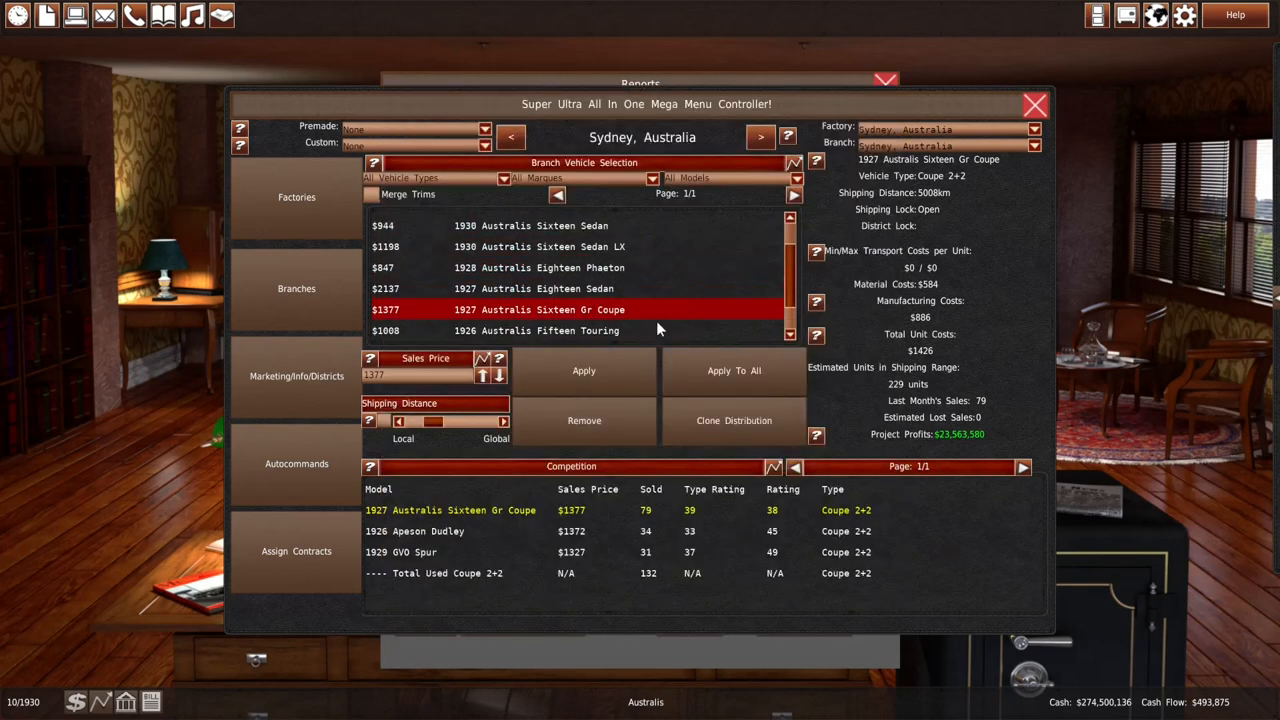
click(649, 328)
scroll(508, 304, up, 2)
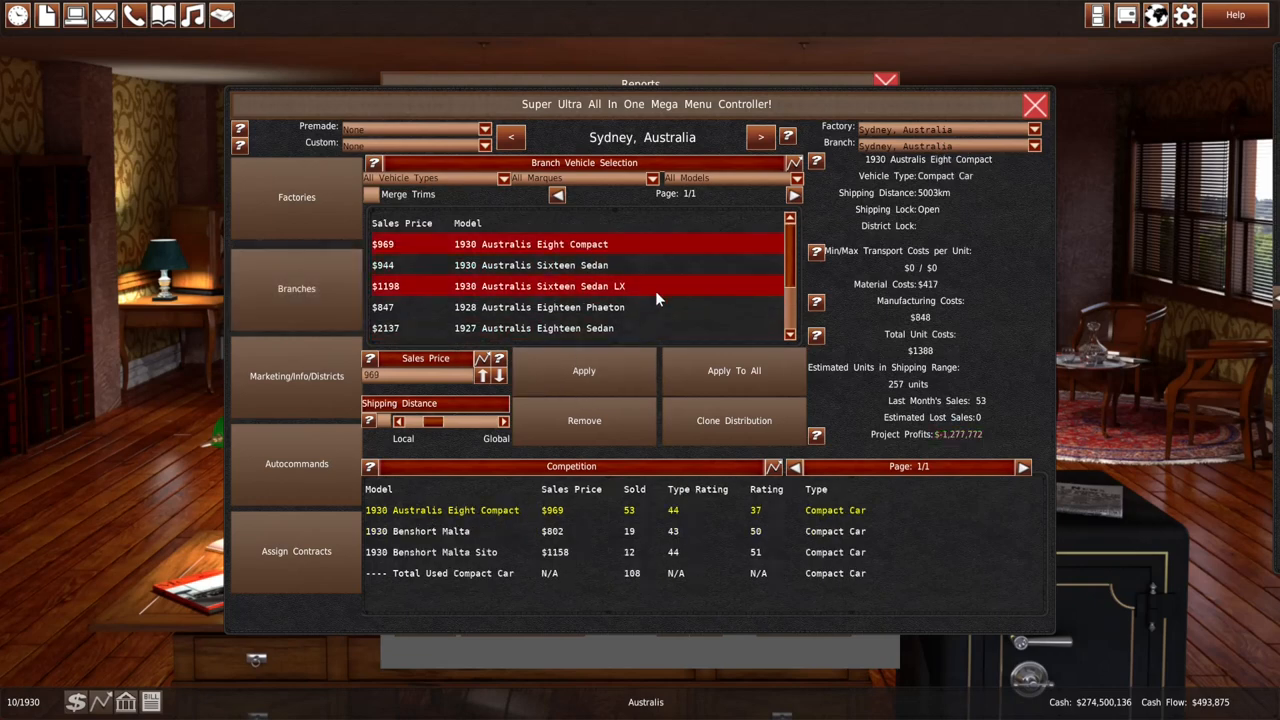
scroll(655, 301, down, 1)
scroll(648, 324, down, 1)
click(640, 325)
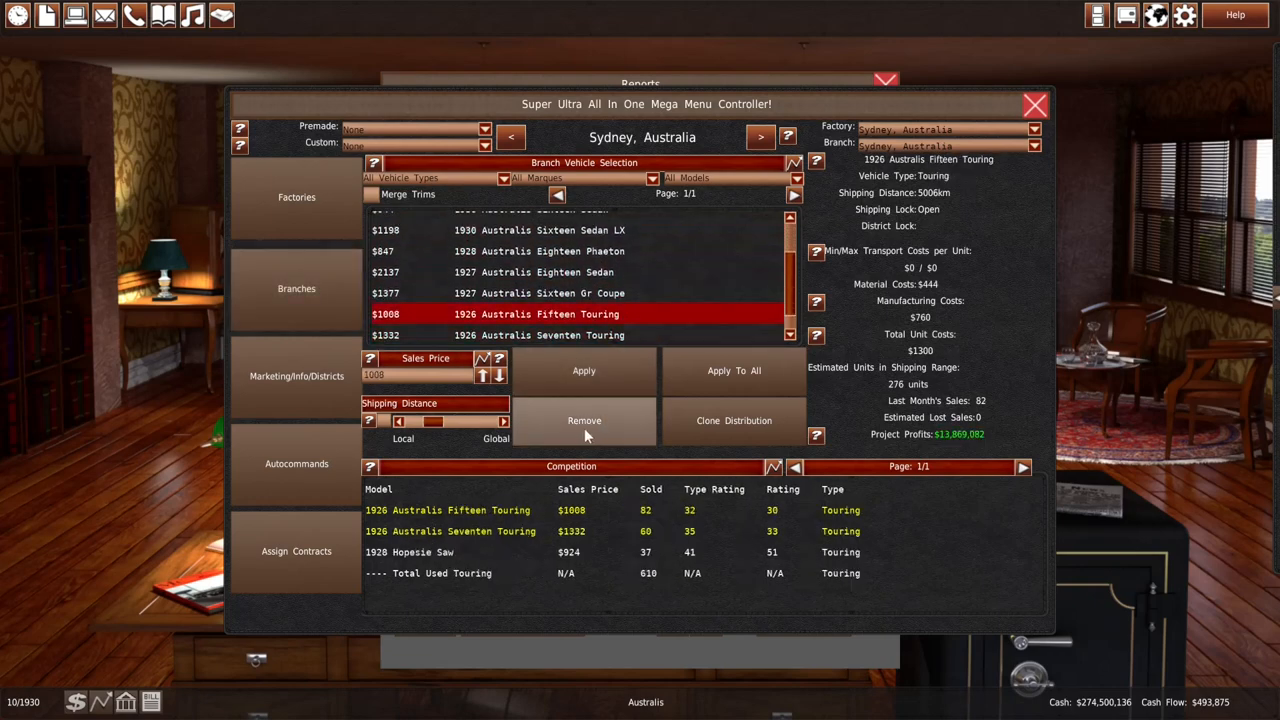
click(320, 225)
click(610, 340)
click(602, 591)
click(592, 654)
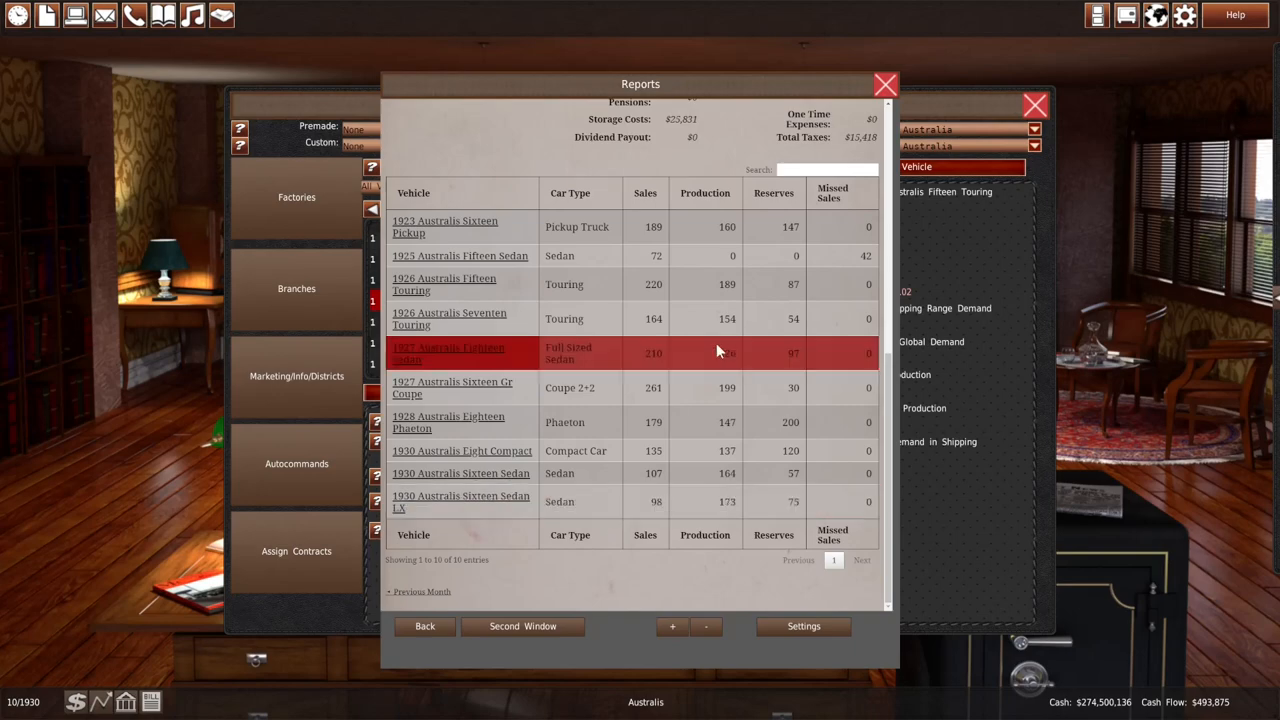
click(884, 84)
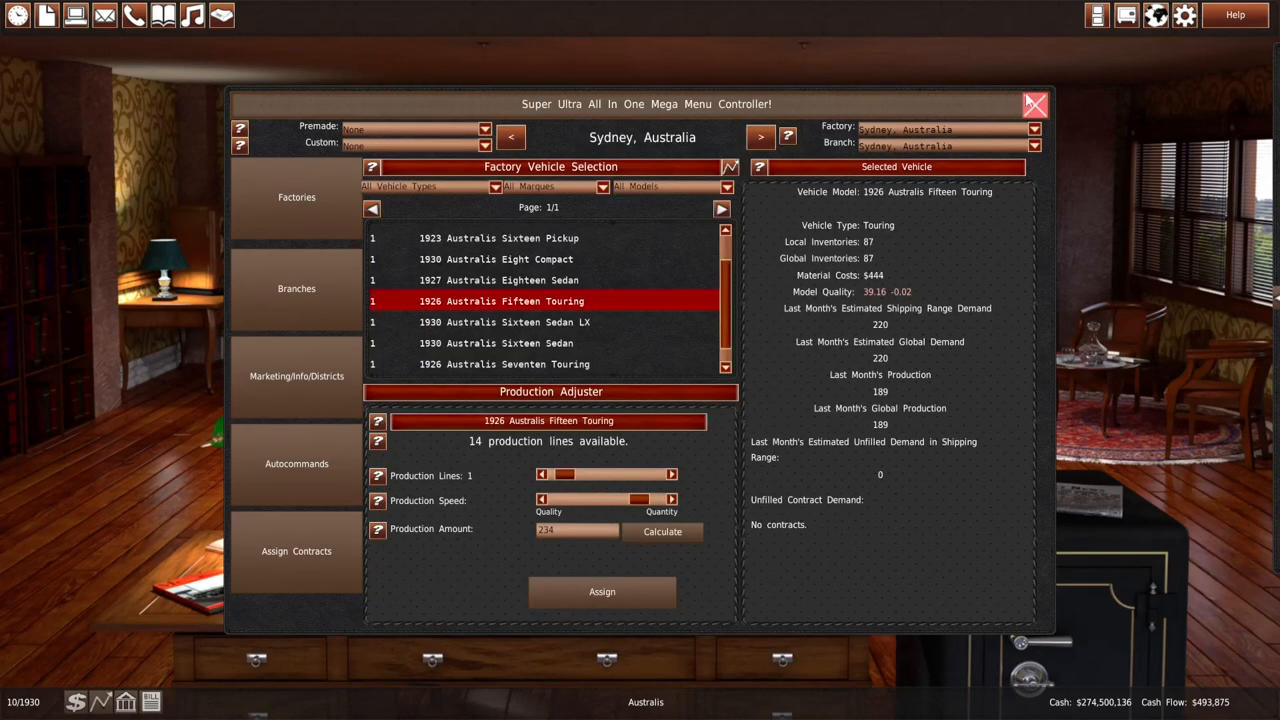
click(1035, 104)
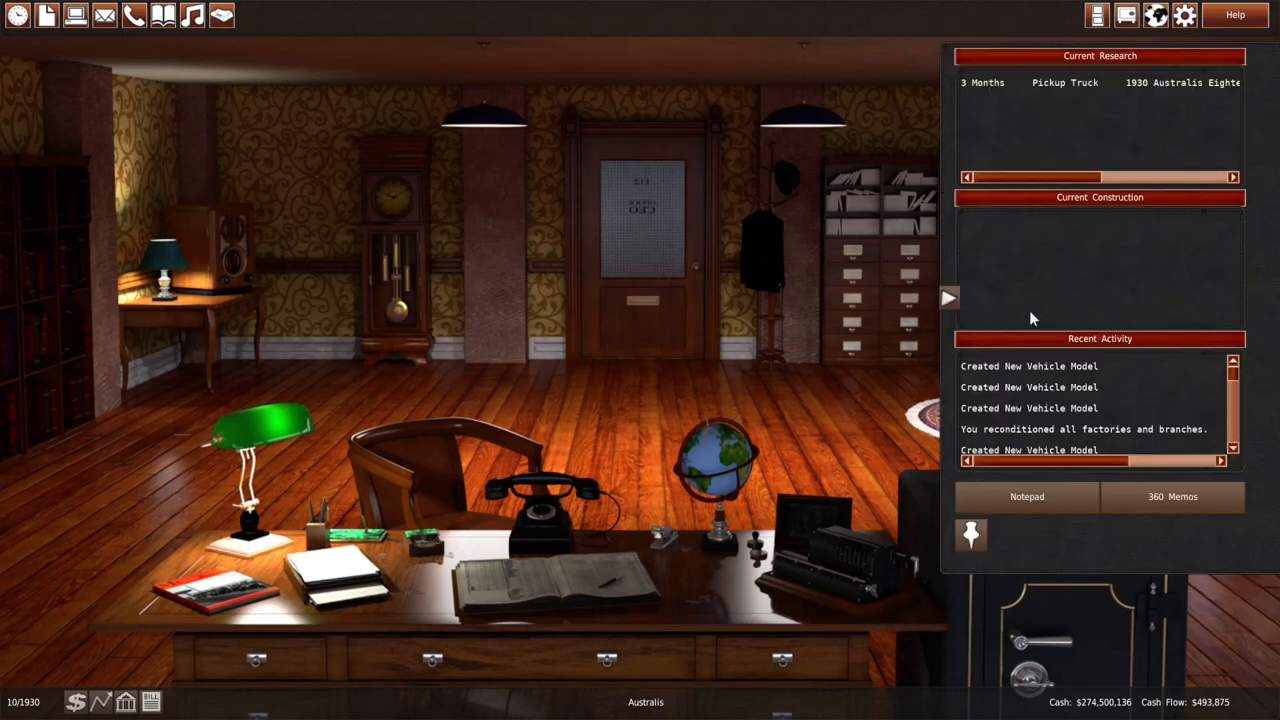
End the turn to advance into November 1930
click(401, 284)
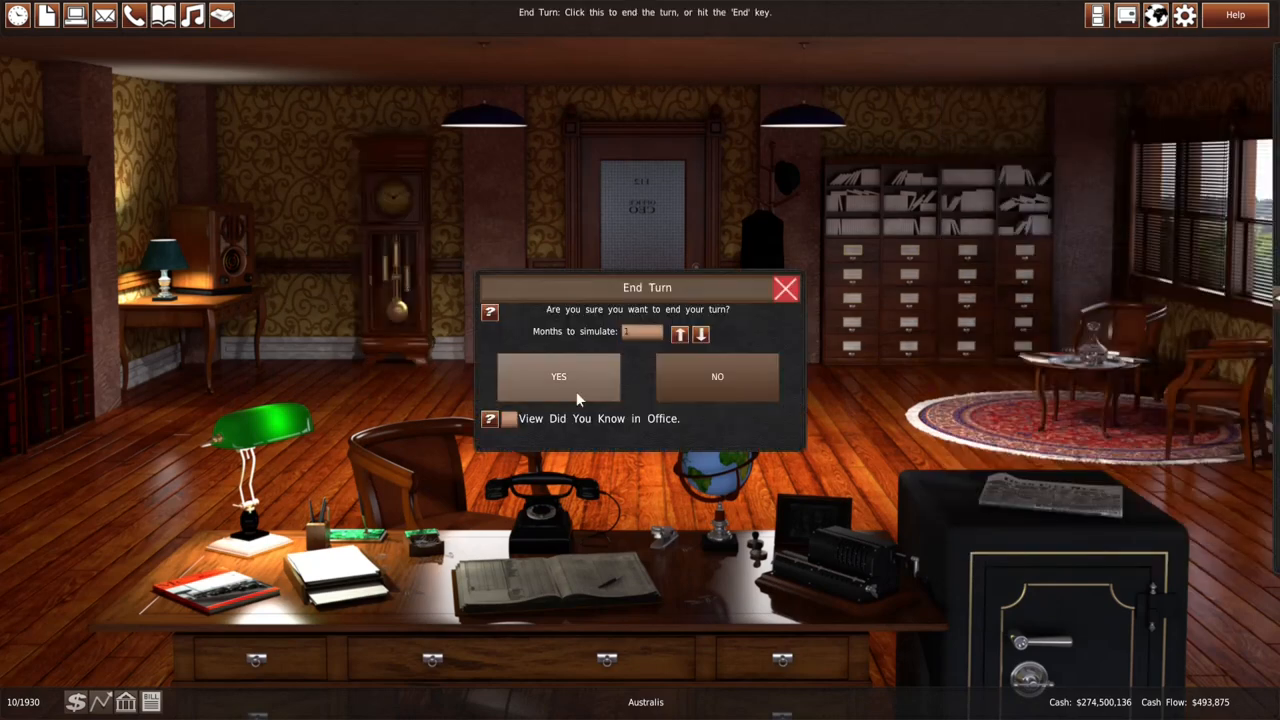
click(576, 392)
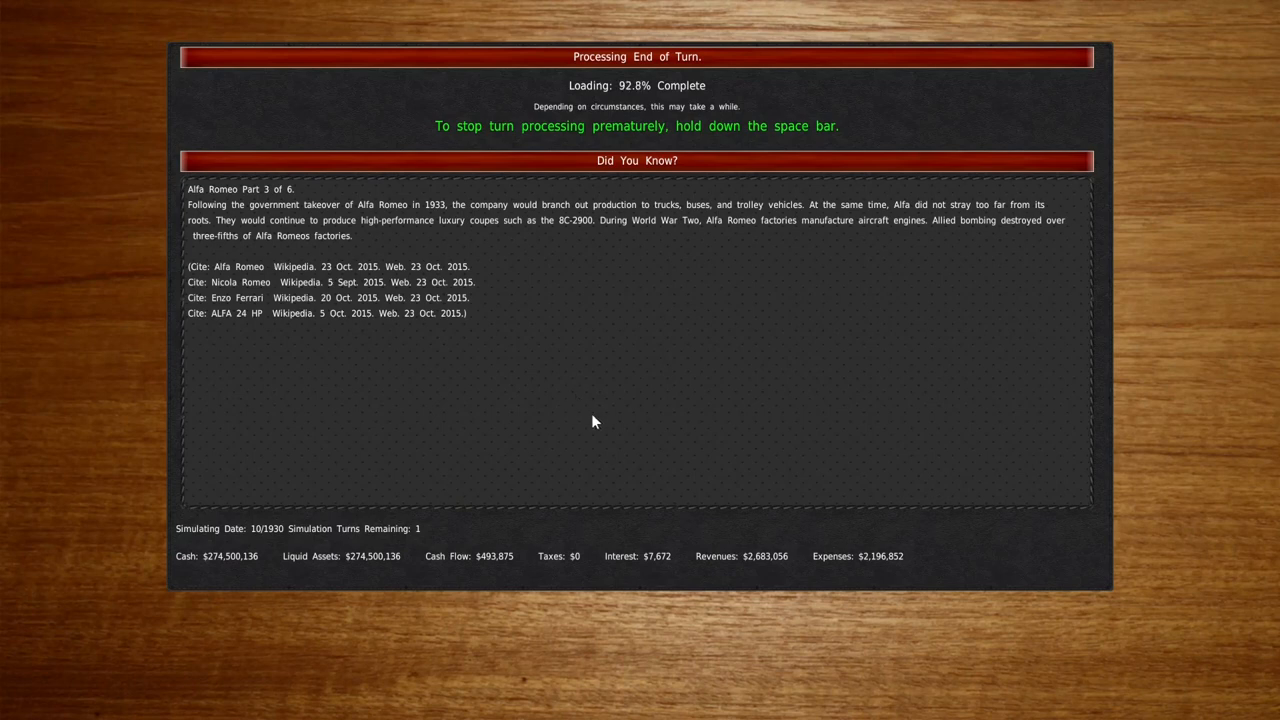
scroll(600, 427, down, 3)
scroll(602, 430, down, 3)
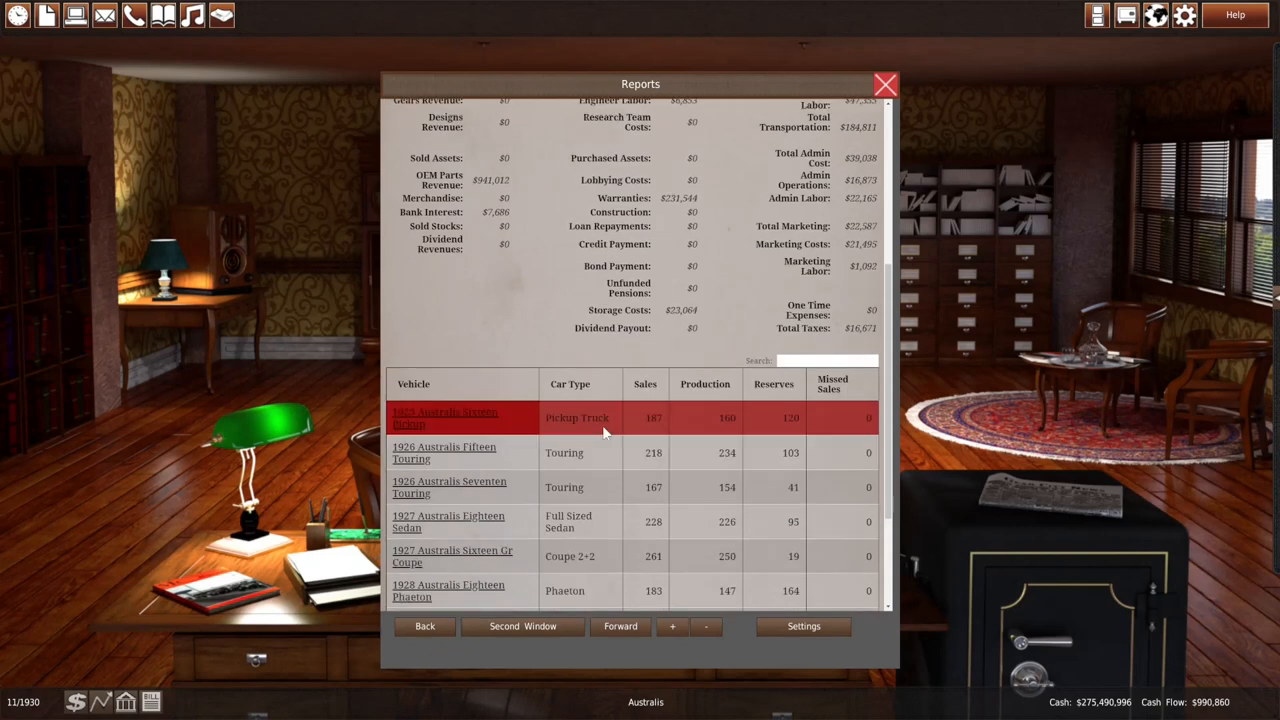
scroll(602, 430, down, 3)
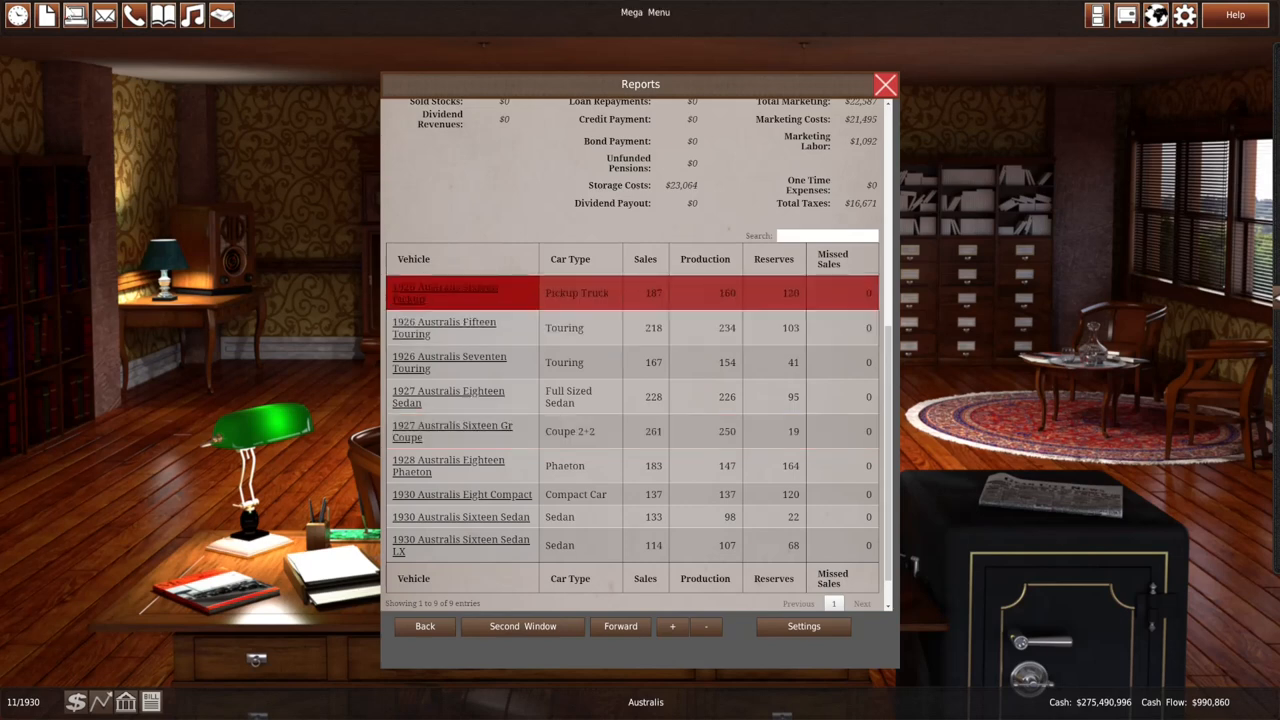
Review Sydney branch distribution for the Sixteen Gr Coupe and the 1930 Sixteen Sedan and Sedan LX against the sales report
click(75, 15)
click(296, 288)
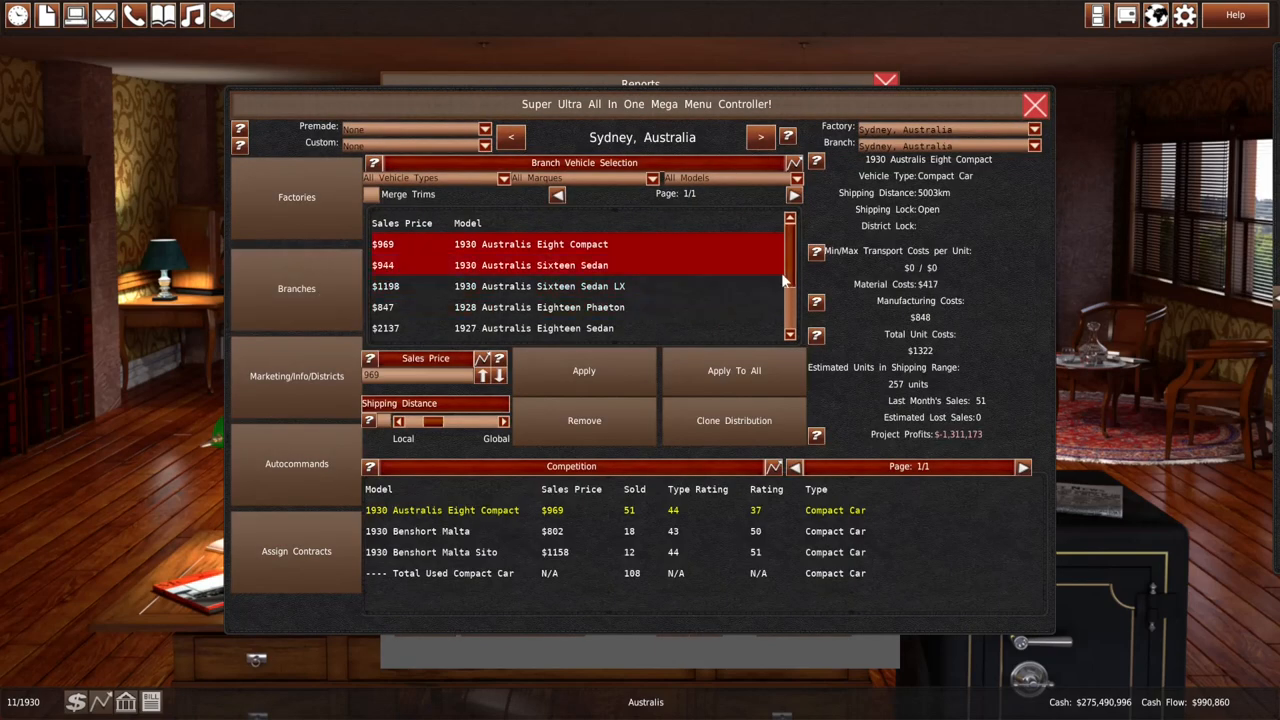
scroll(789, 300, down, 2)
scroll(789, 305, down, 2)
click(714, 268)
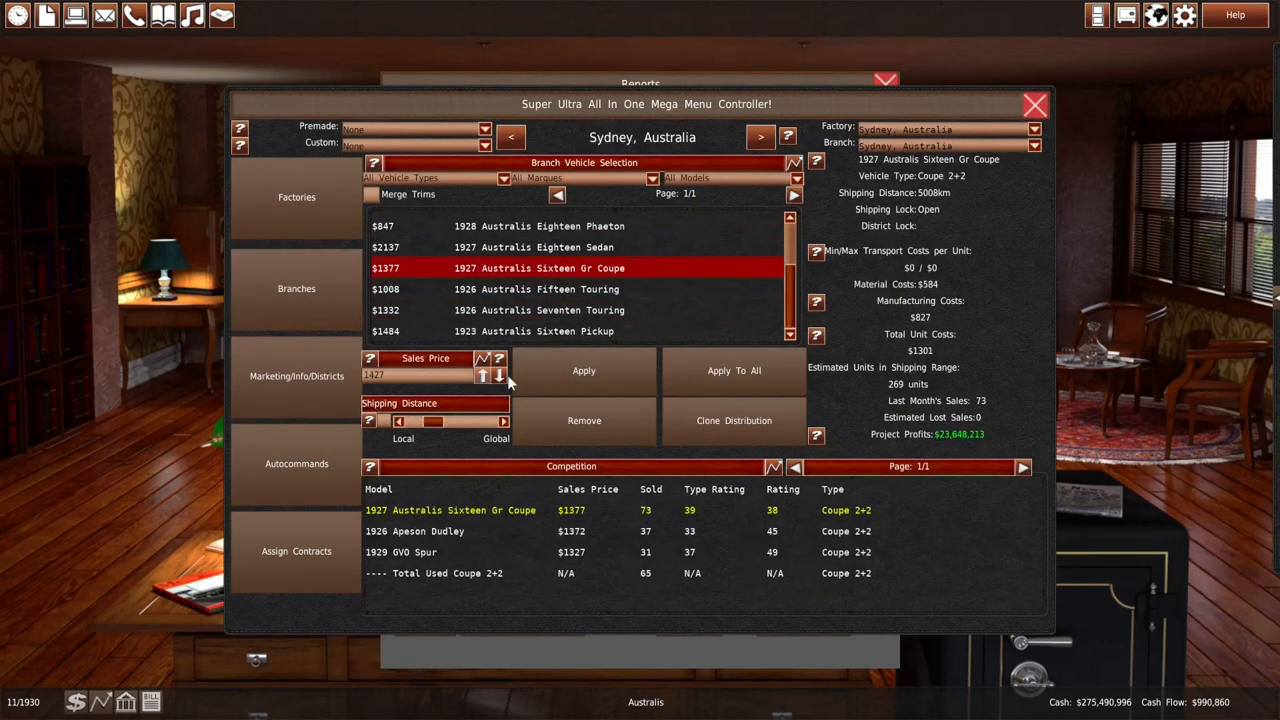
click(584, 640)
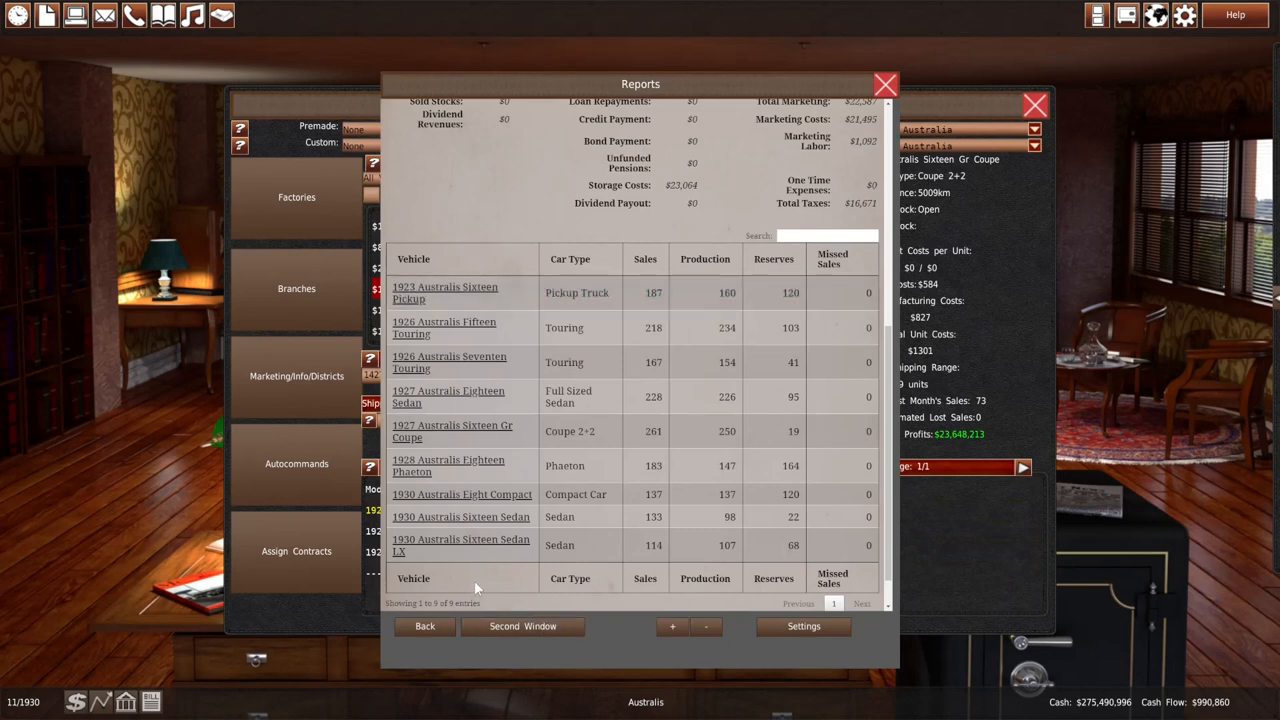
click(643, 518)
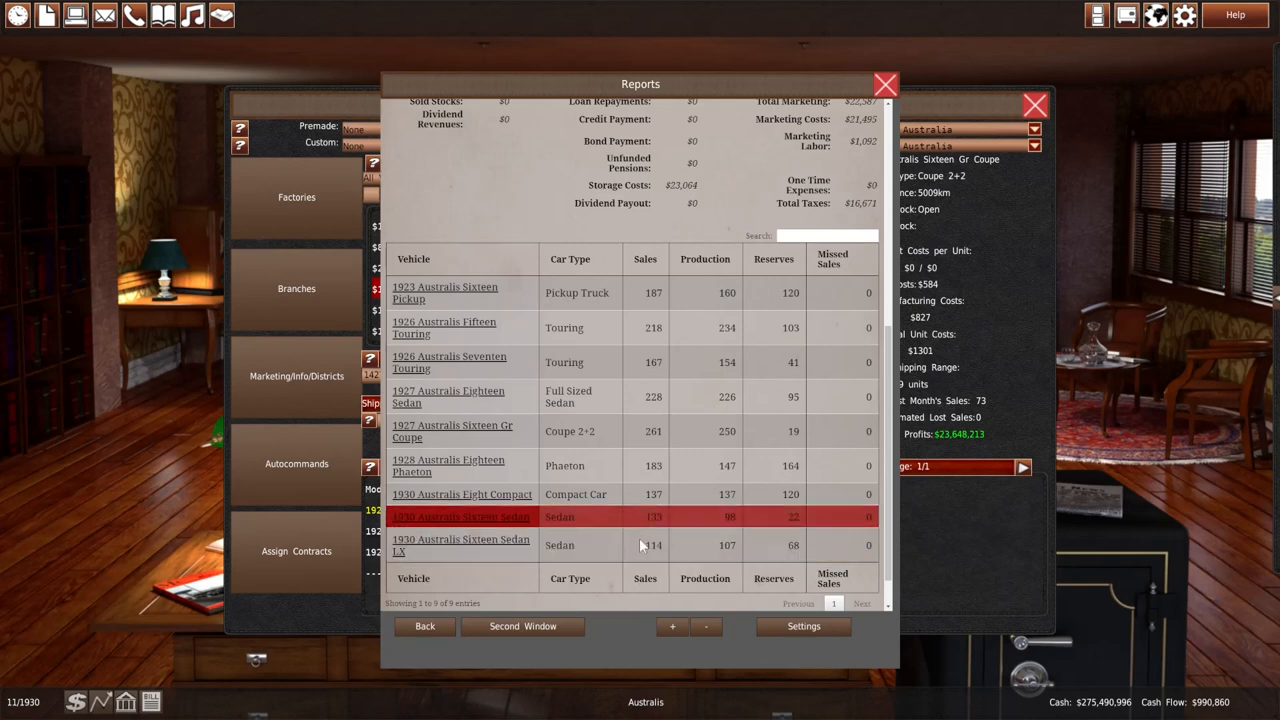
click(640, 544)
click(360, 612)
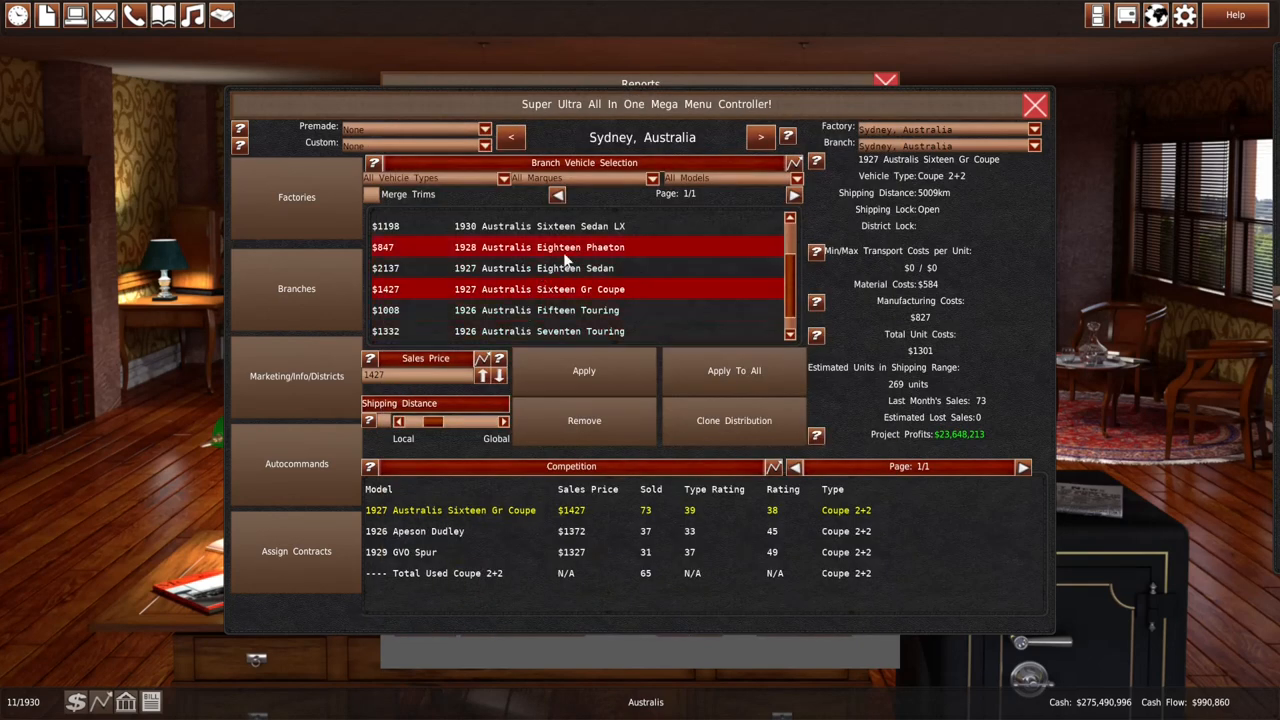
Raise the 1930 Sixteen Sedan's production speed, lower the Sedan LX's, and assign the new factory settings
click(335, 208)
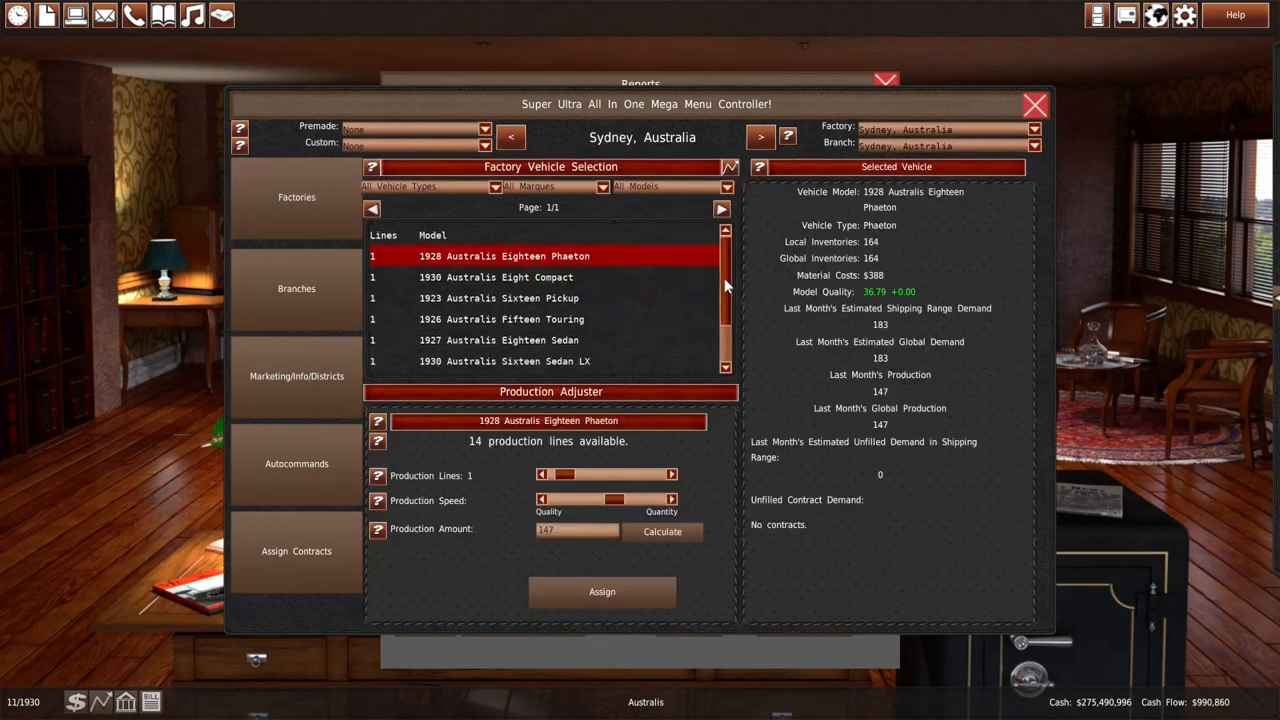
scroll(700, 285, down, 3)
click(683, 346)
drag(605, 507, 618, 500)
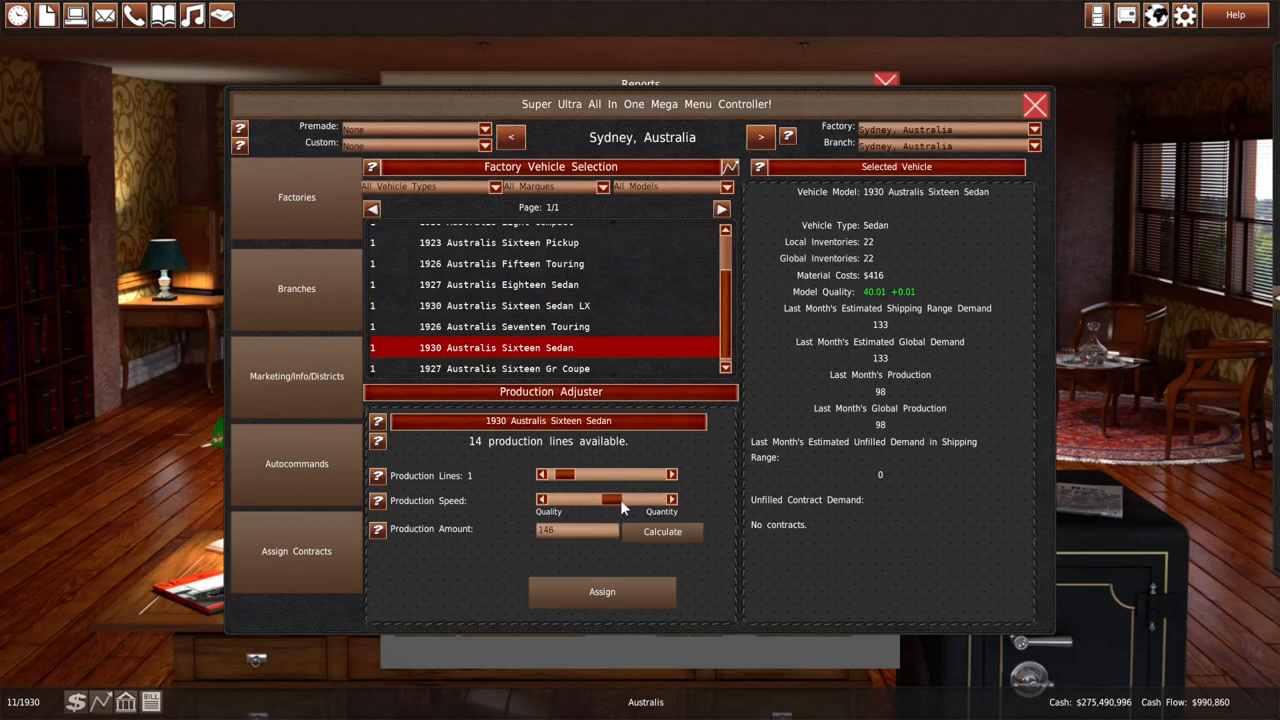
click(600, 587)
click(665, 322)
drag(616, 499, 610, 498)
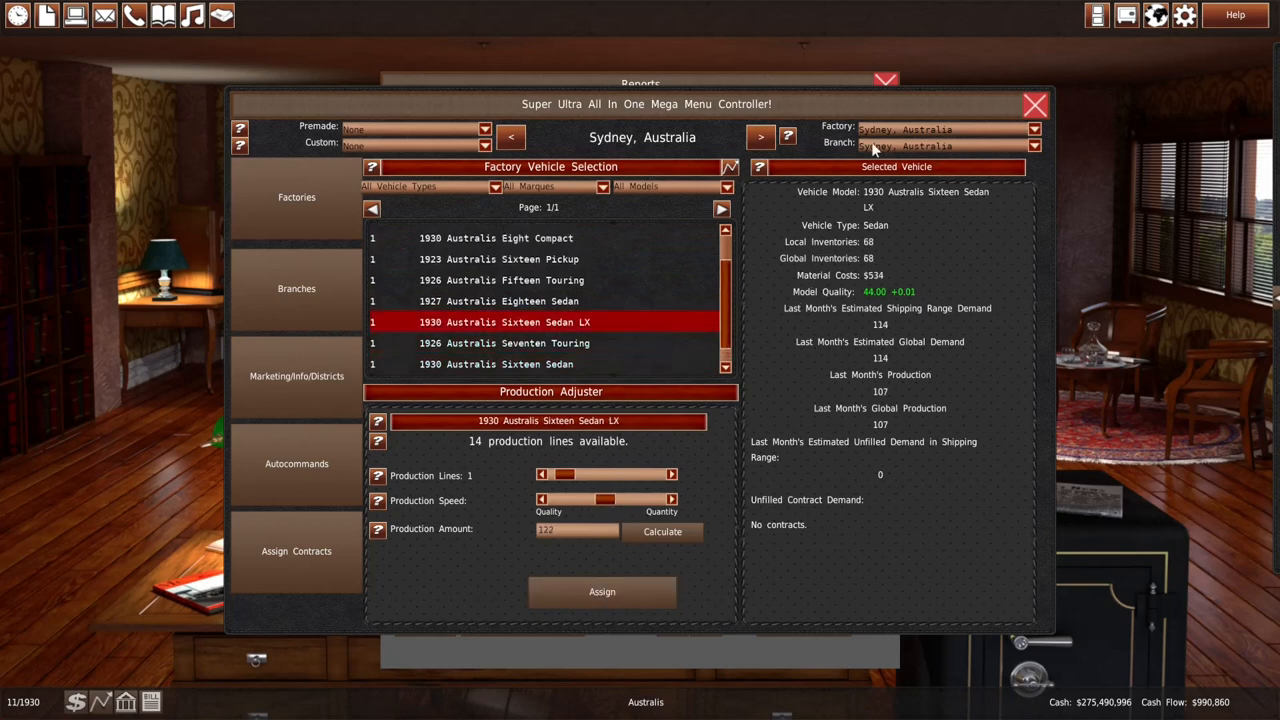
click(1035, 104)
scroll(595, 305, up, 5)
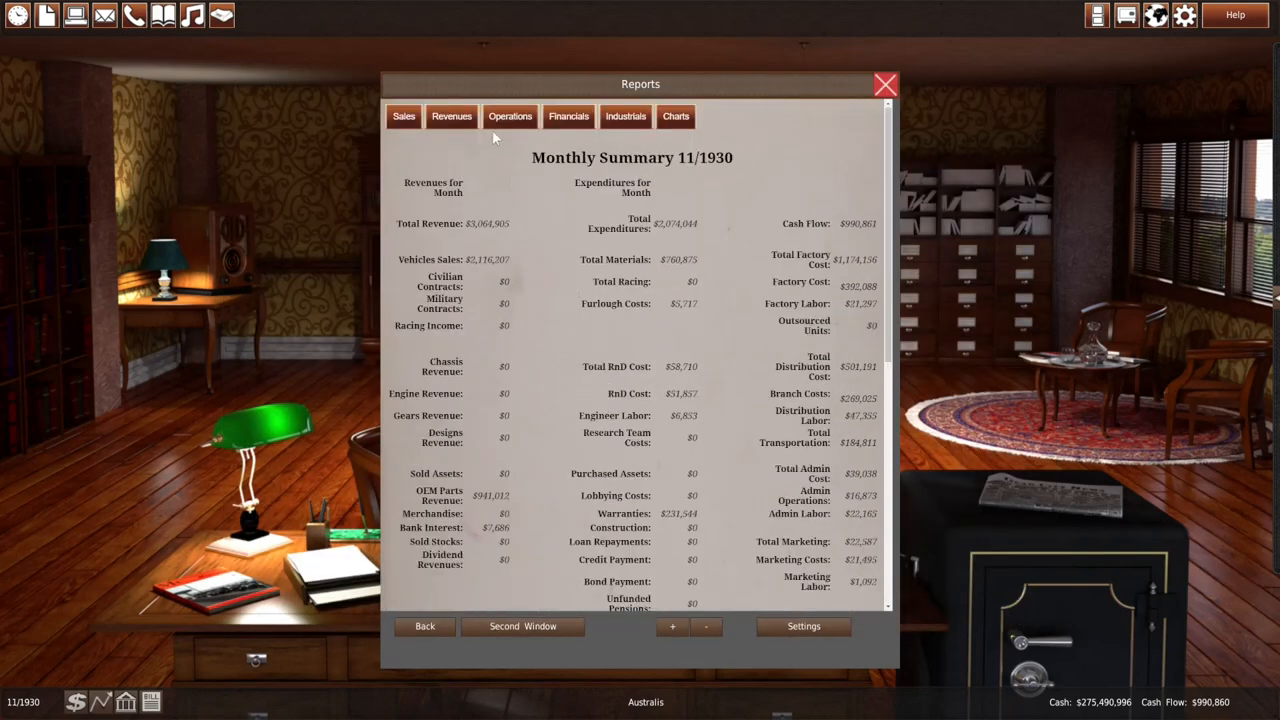
Review the Sydney factory operations report and the monthly express summary, then leave Reports
click(510, 116)
click(510, 168)
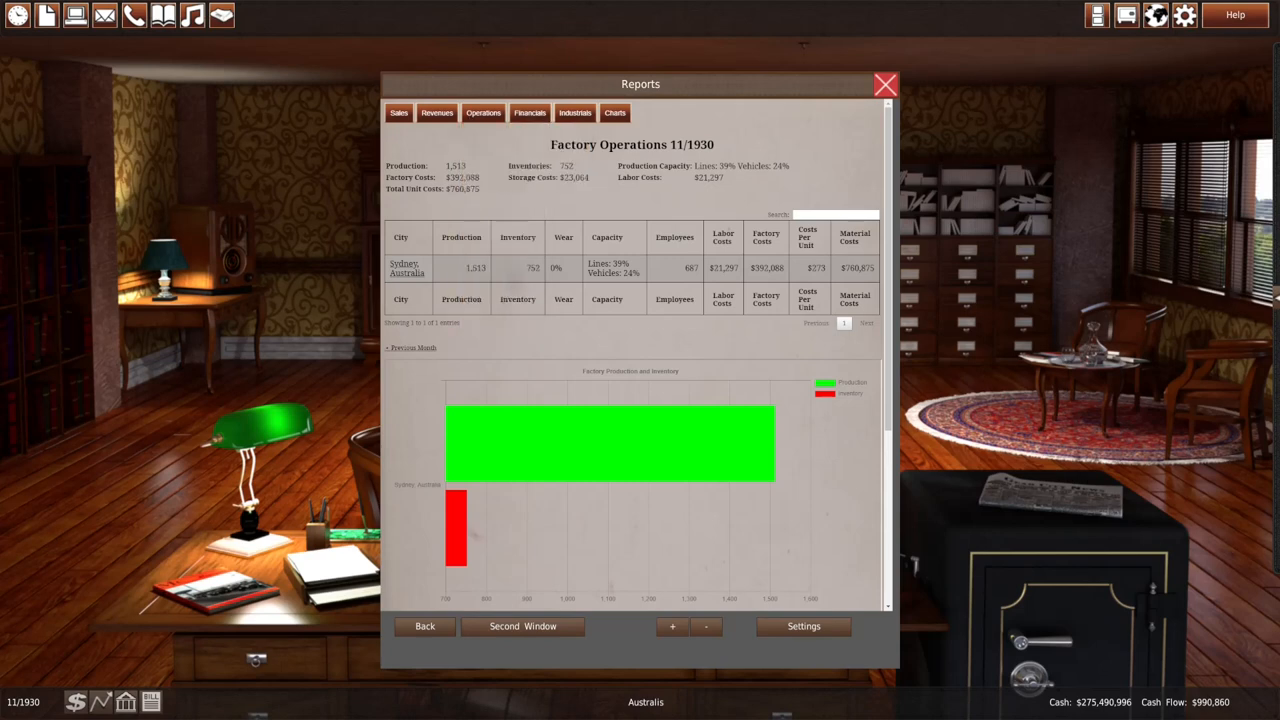
click(1275, 297)
mouse_move(483, 112)
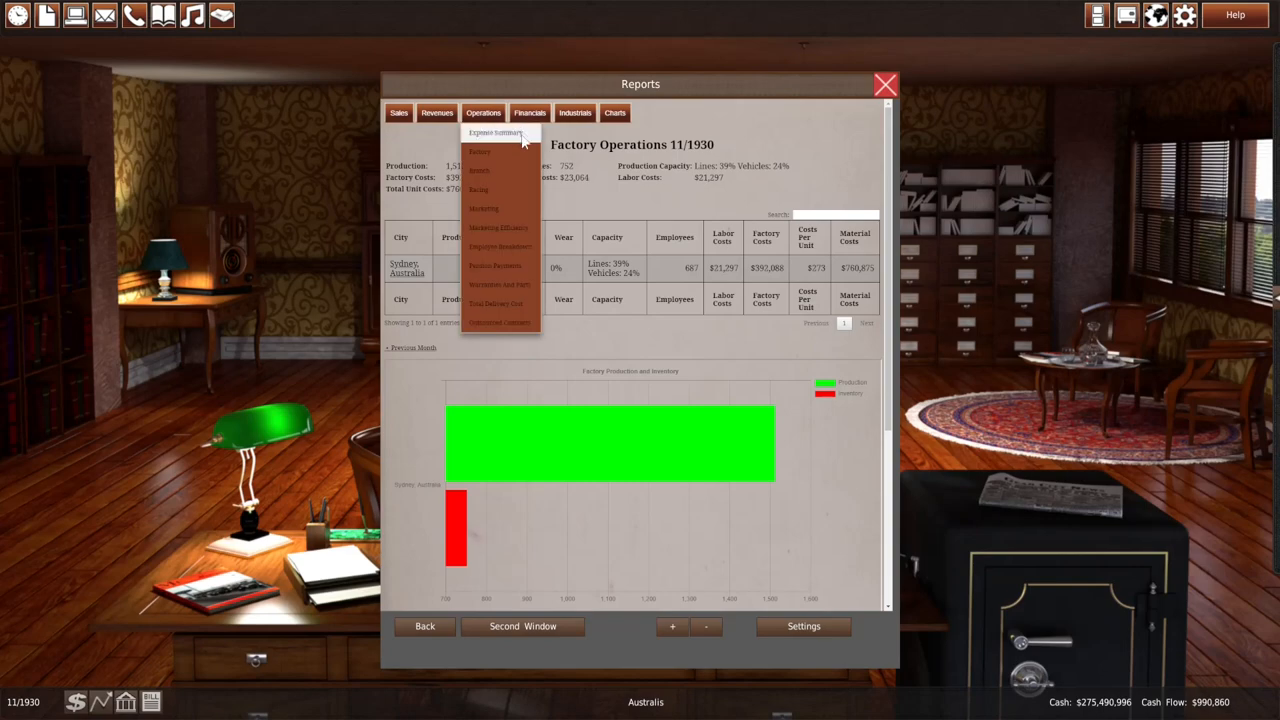
click(530, 148)
scroll(600, 390, down, 3)
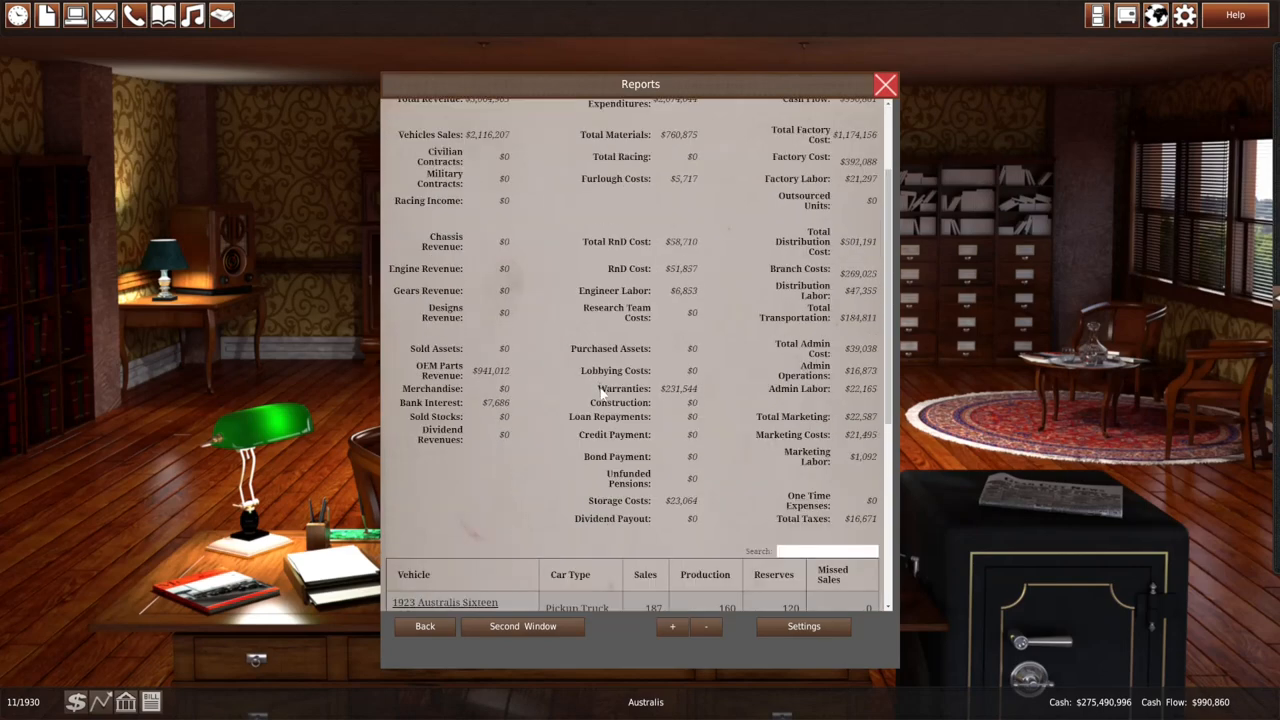
scroll(600, 390, down, 3)
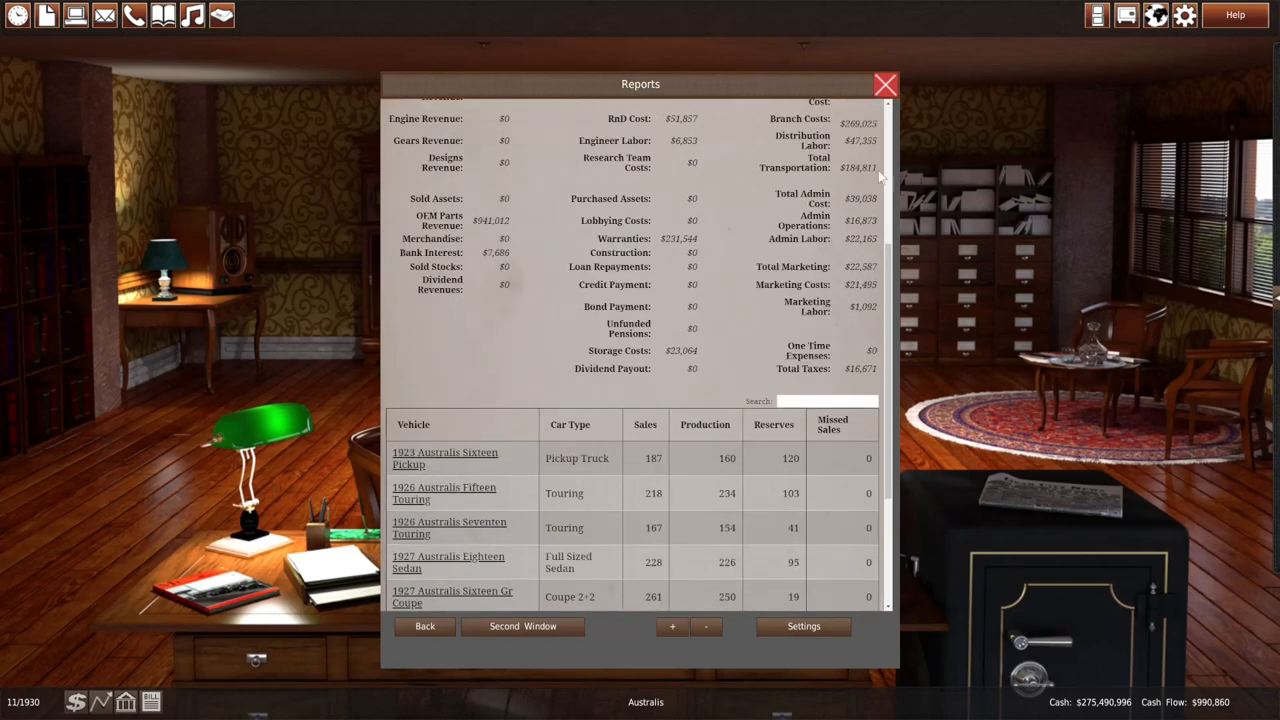
click(885, 84)
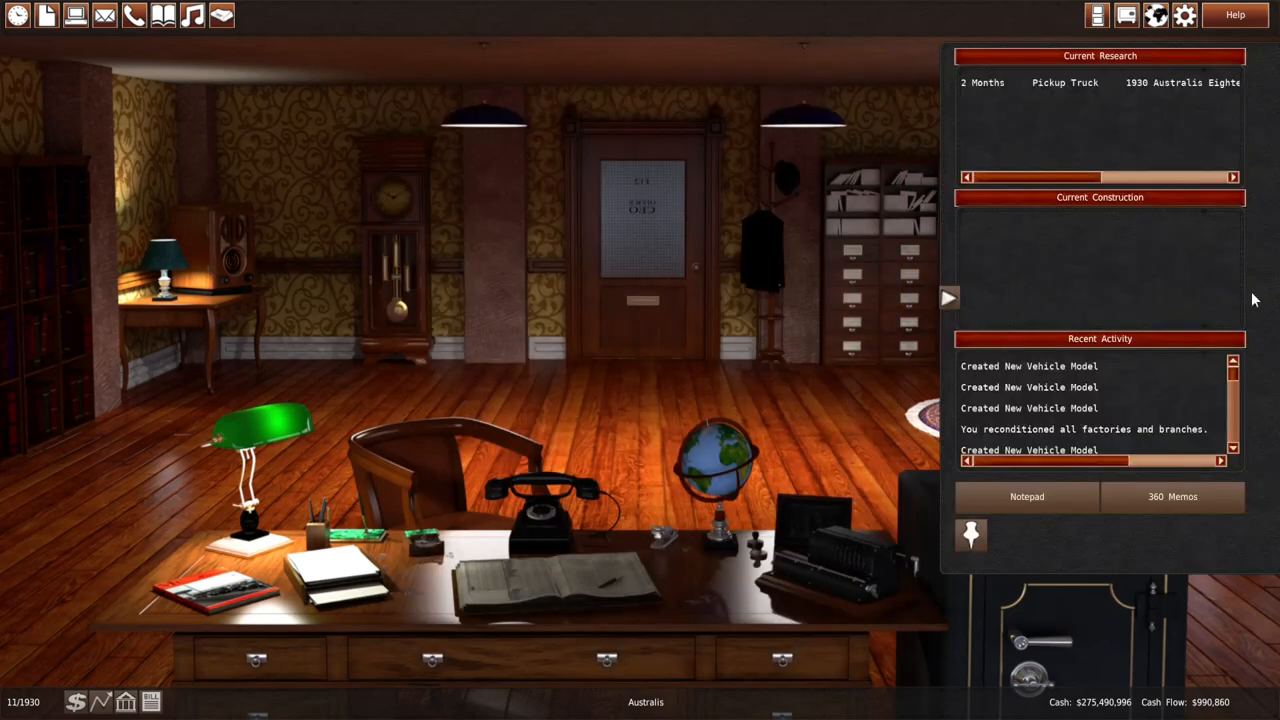
End the turn to advance to December 1930 and read the new memos
click(400, 290)
click(560, 380)
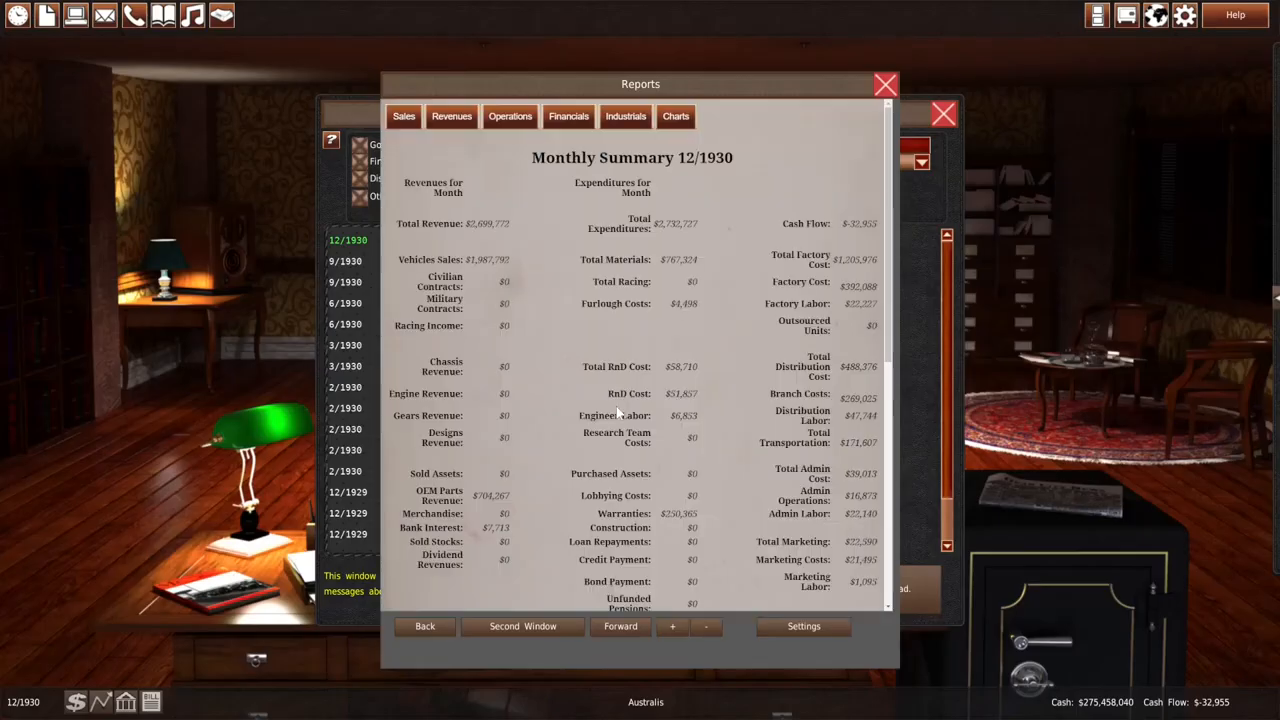
scroll(618, 411, down, 3)
scroll(617, 407, down, 3)
scroll(617, 407, down, 2)
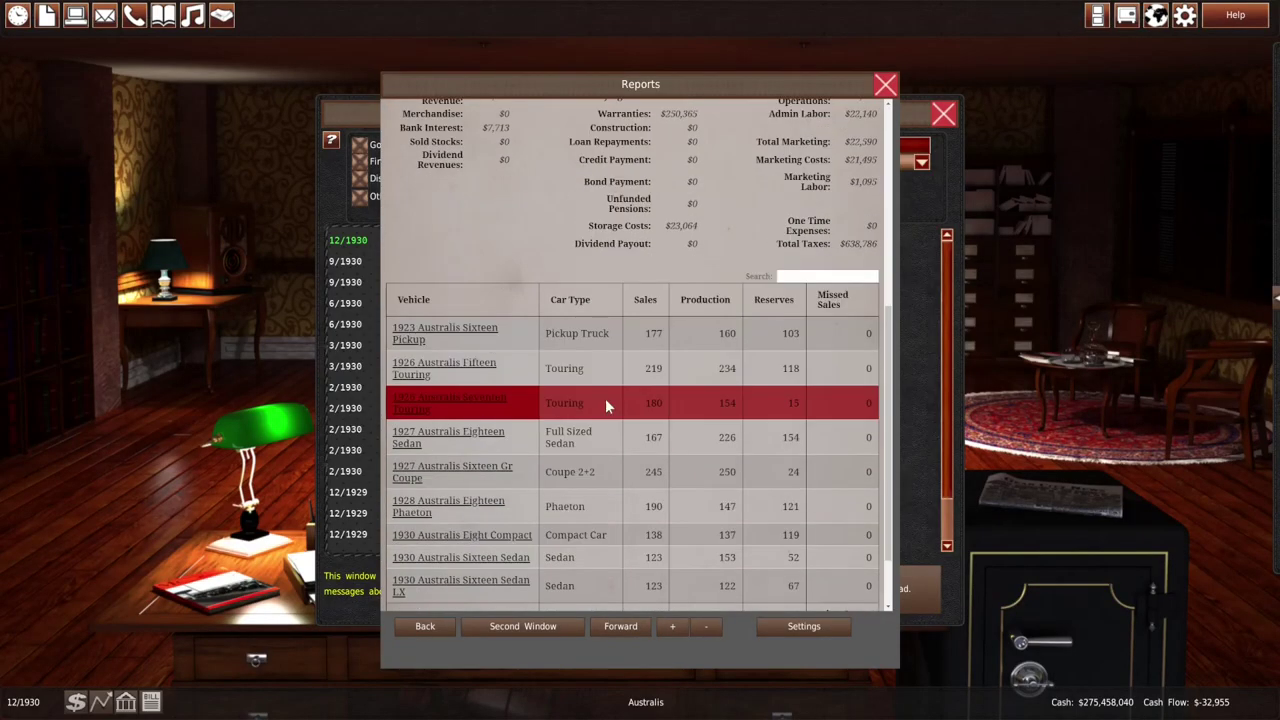
click(353, 247)
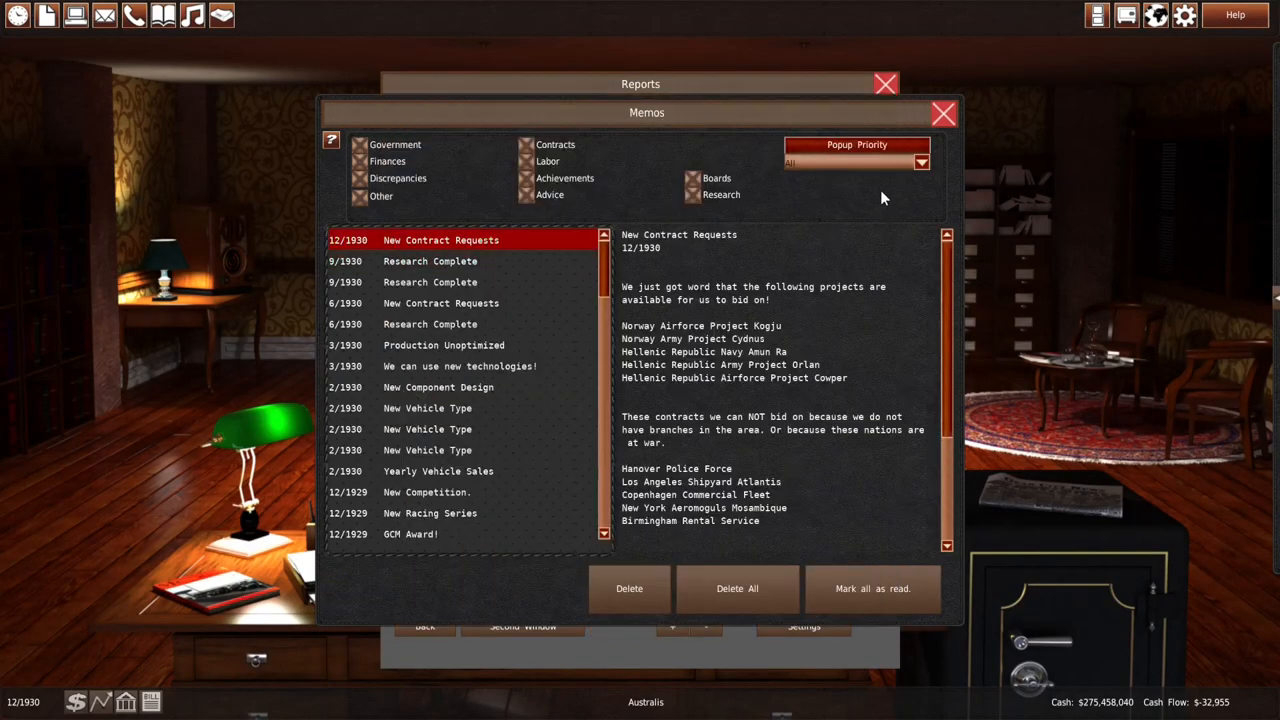
click(943, 113)
scroll(764, 395, down, 2)
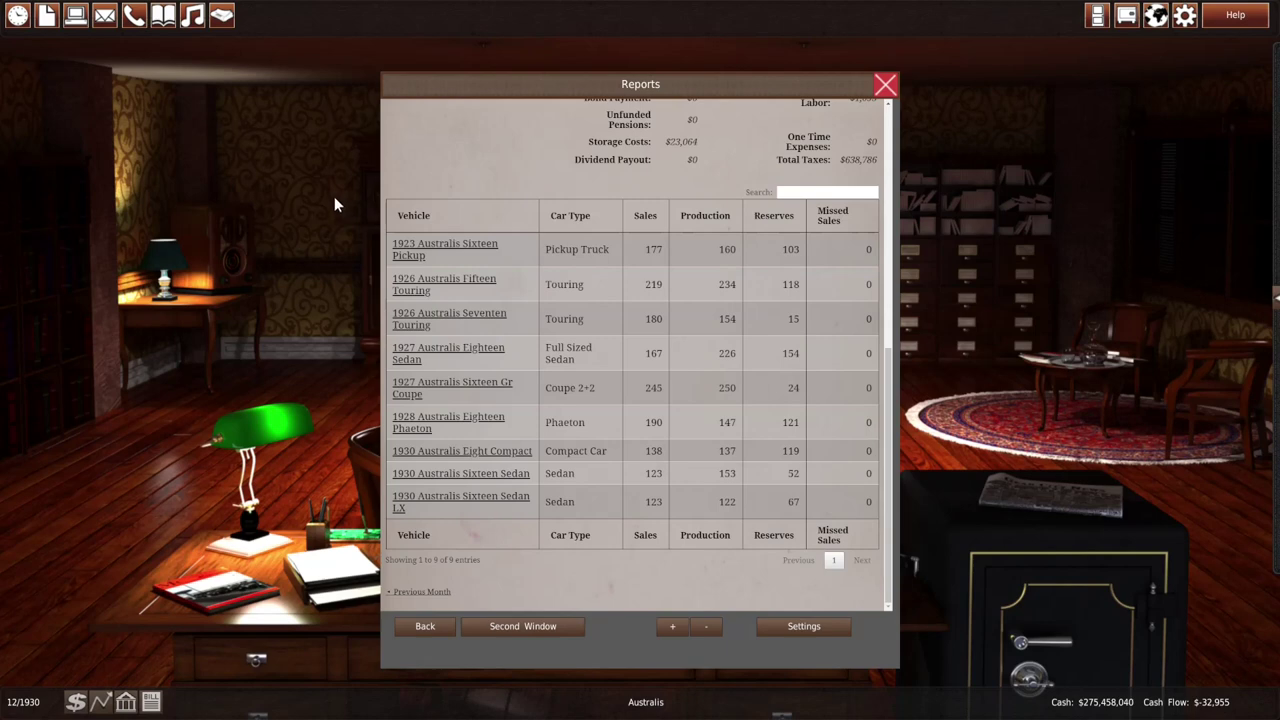
Cut the 1923 Sixteen Pickup's production to minimum and reassign the 1928 Eighteen Phaeton, checking the sales report
click(75, 15)
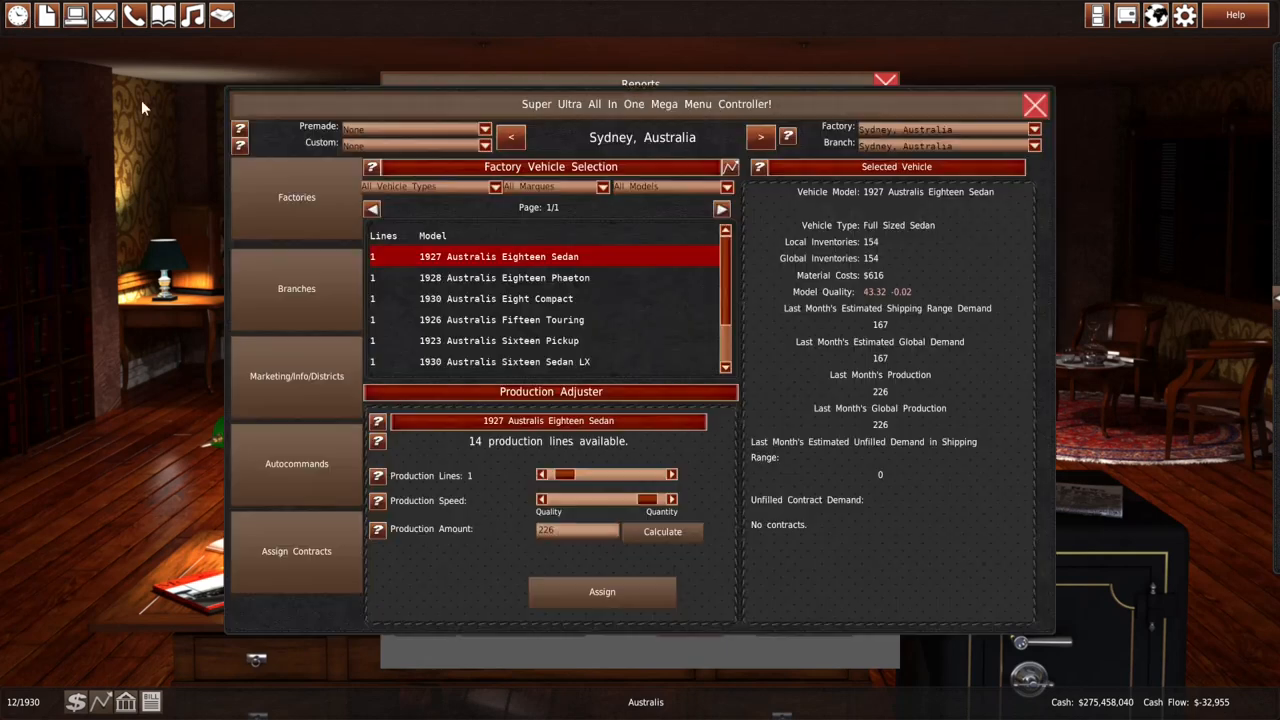
click(620, 339)
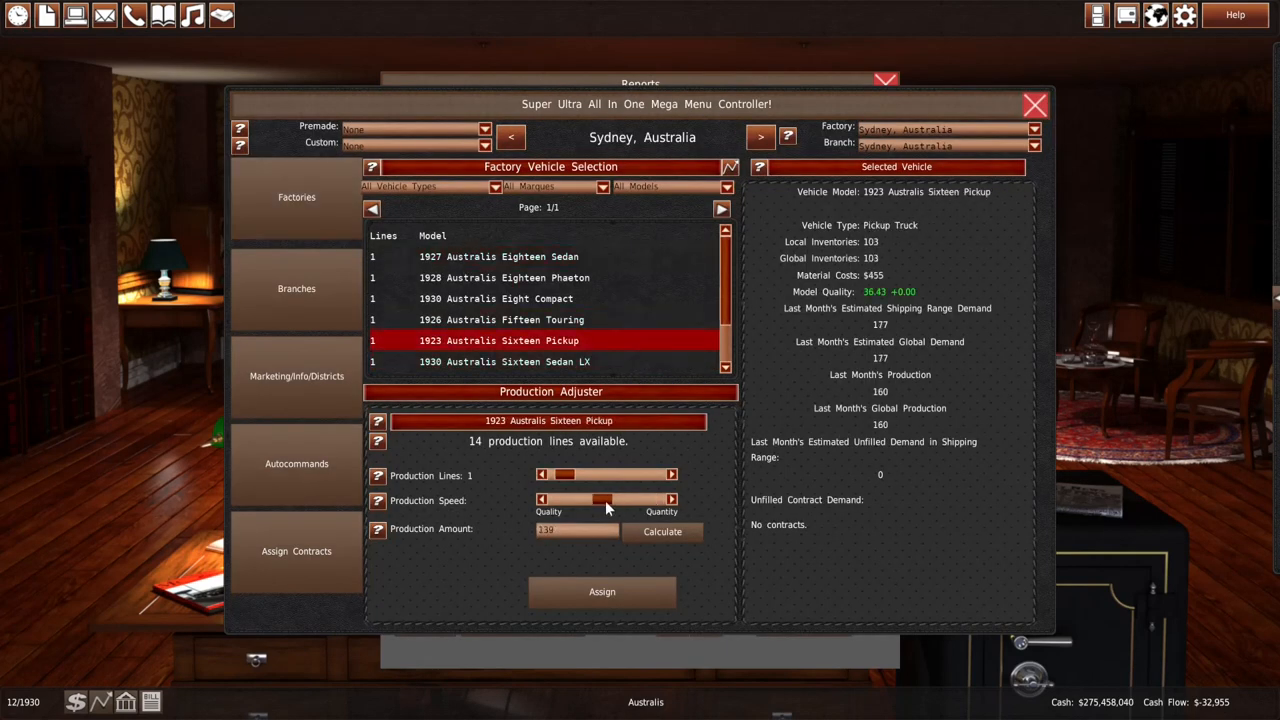
drag(601, 500, 556, 500)
click(572, 588)
click(554, 642)
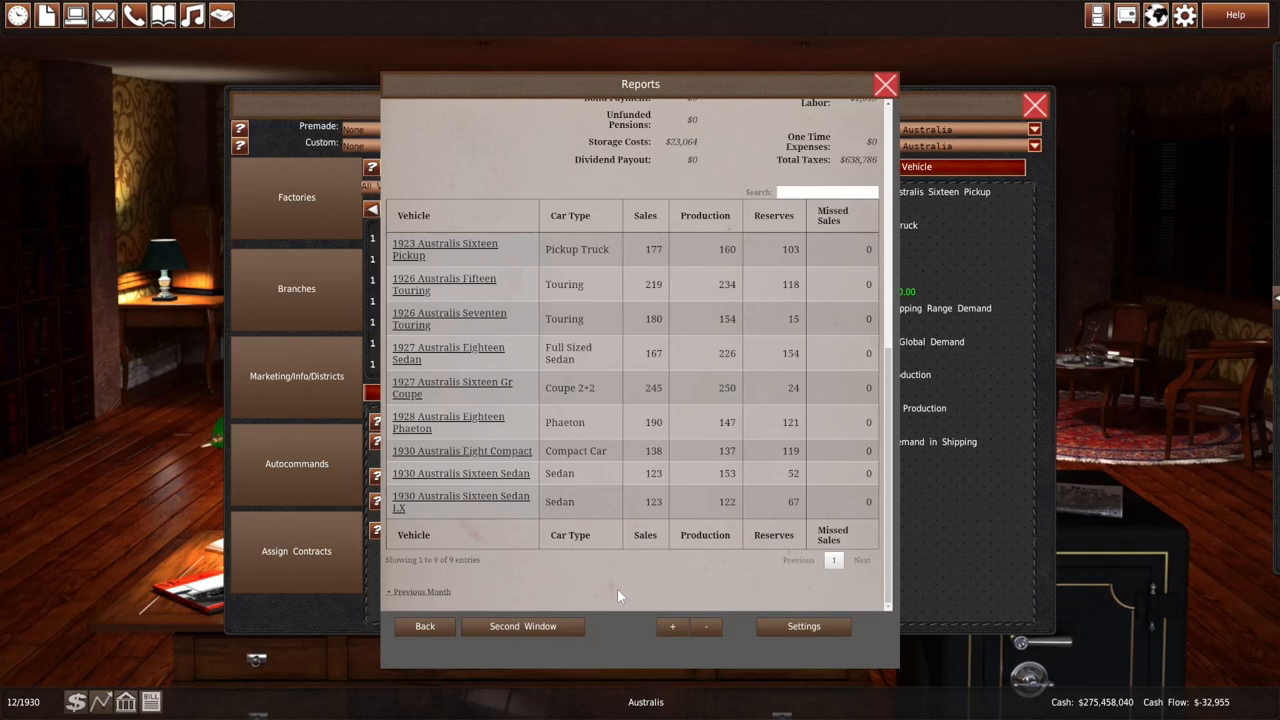
click(337, 604)
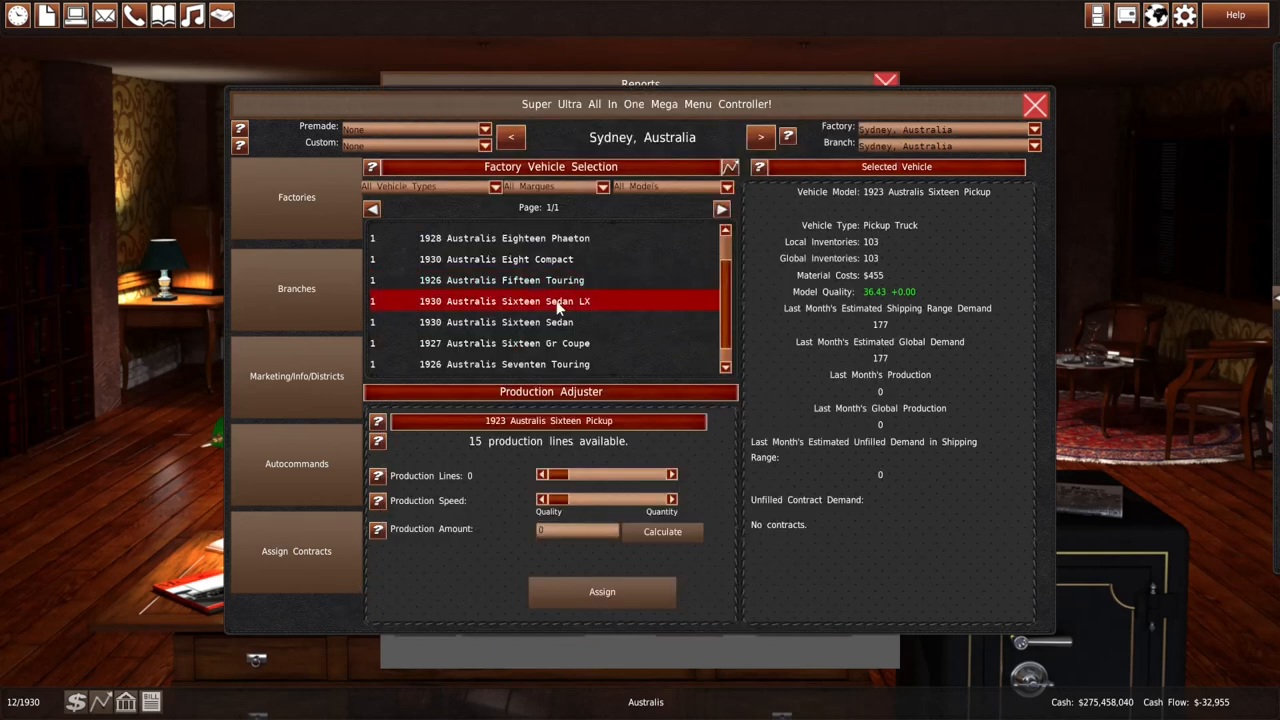
click(612, 242)
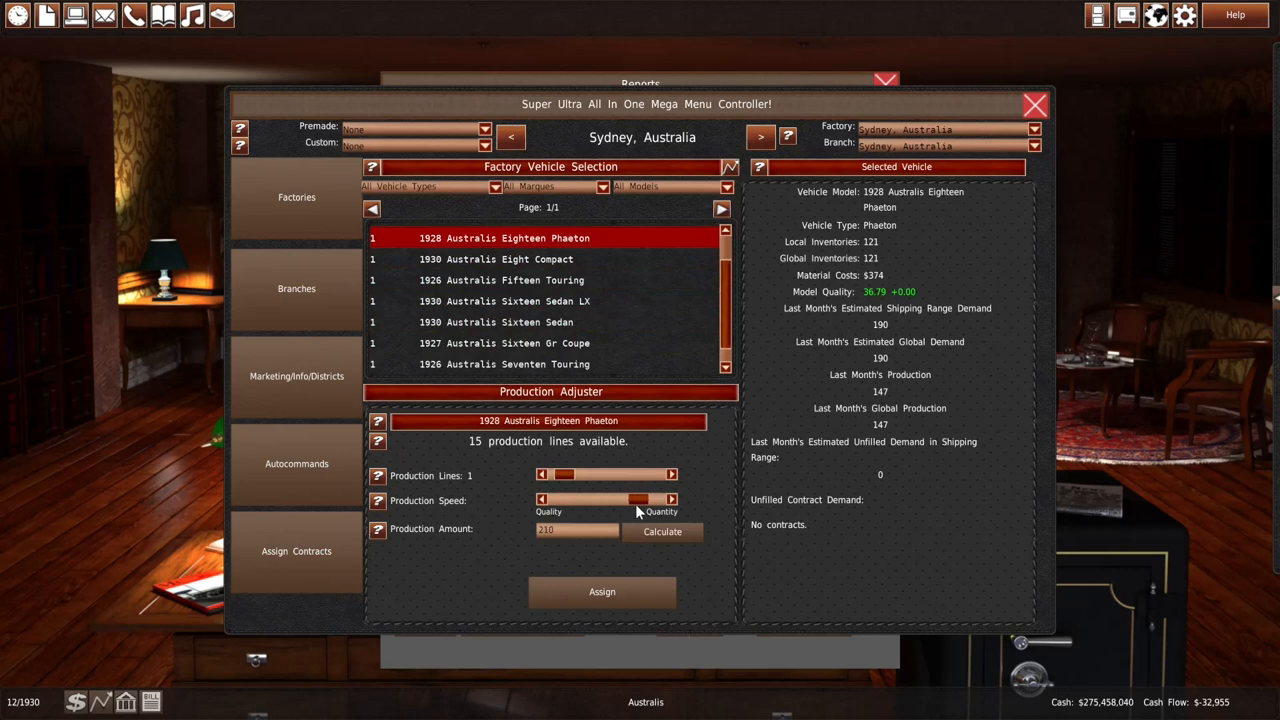
click(618, 591)
click(612, 646)
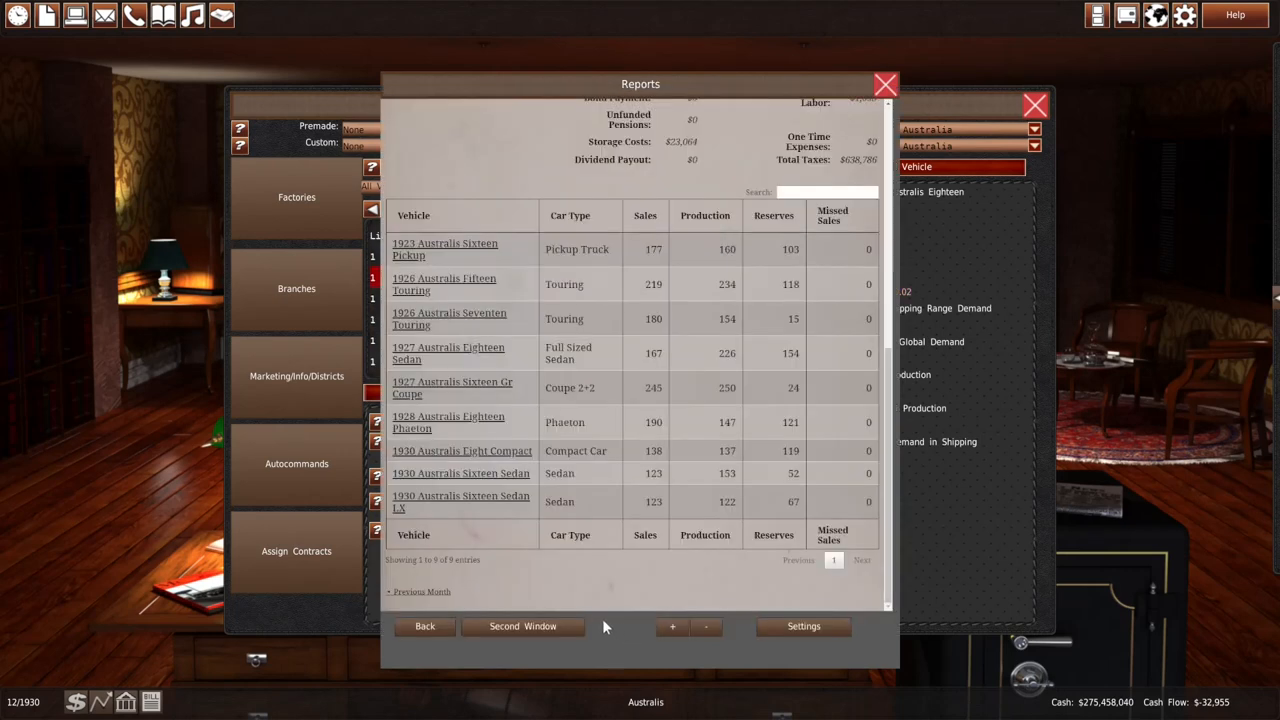
Lower the 1927 Eighteen Sedan's production speed and commit it, checking sales again
click(332, 603)
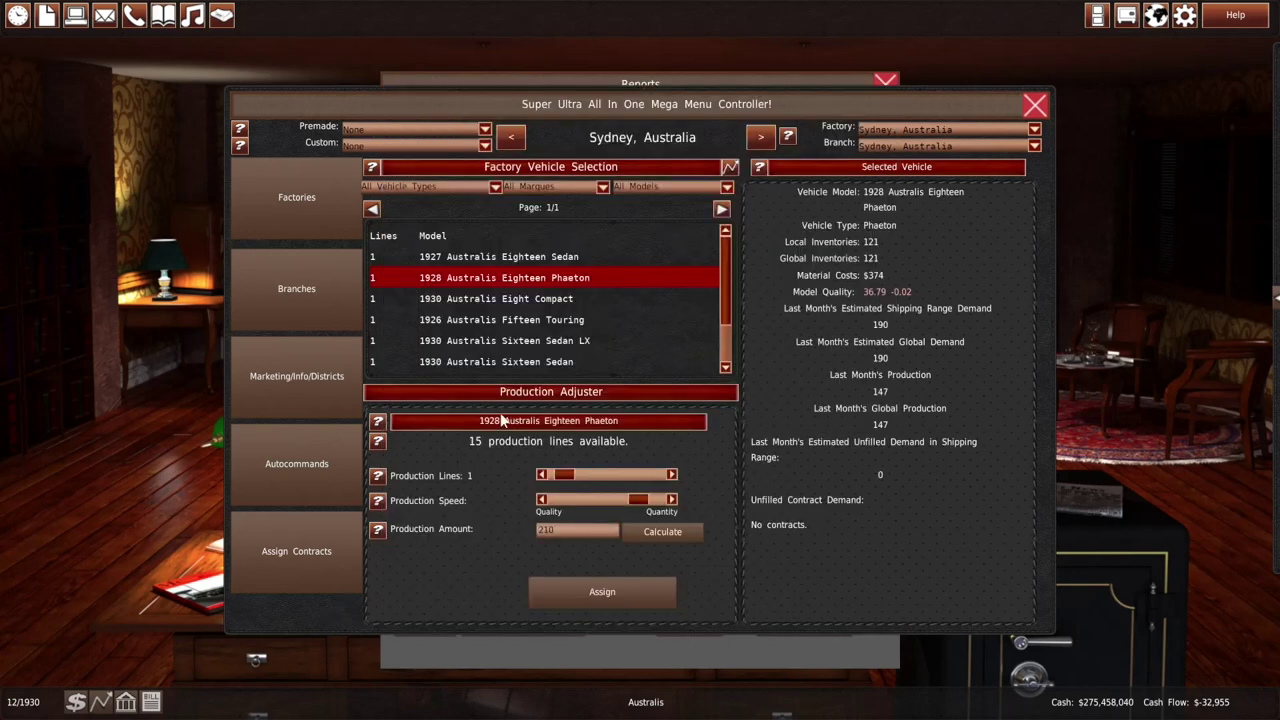
click(658, 257)
drag(641, 499, 620, 505)
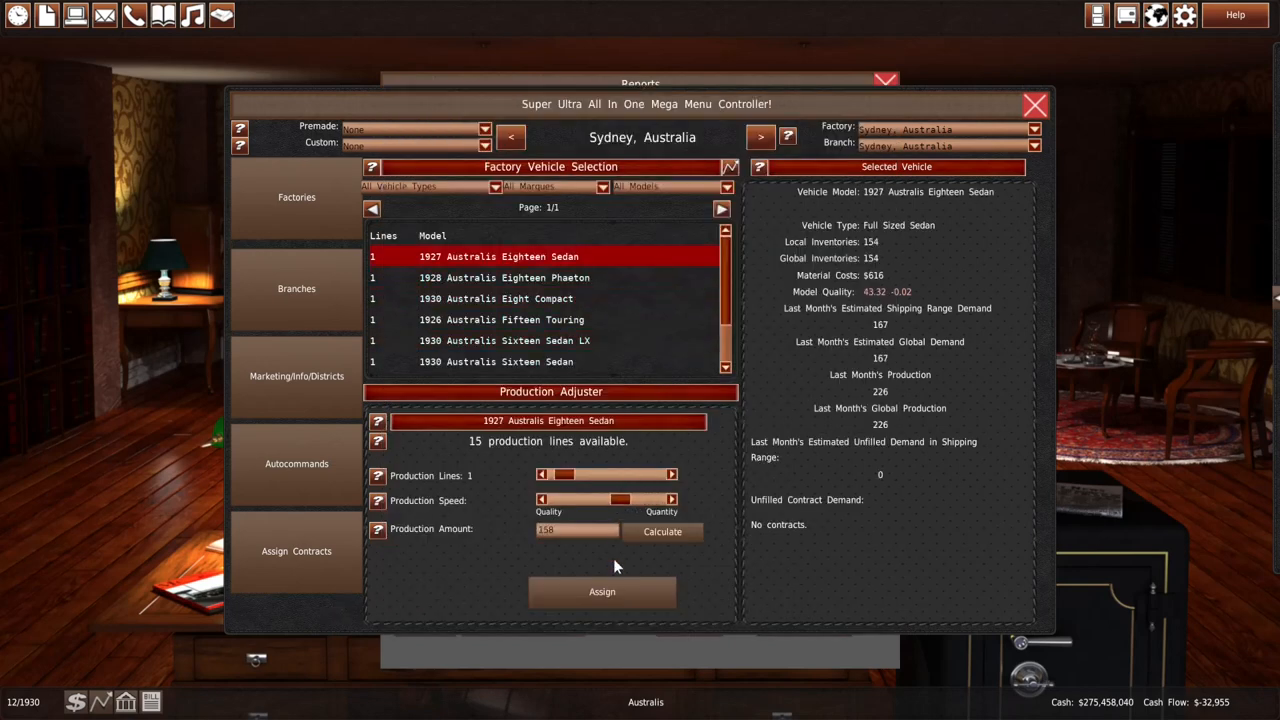
click(615, 590)
click(617, 653)
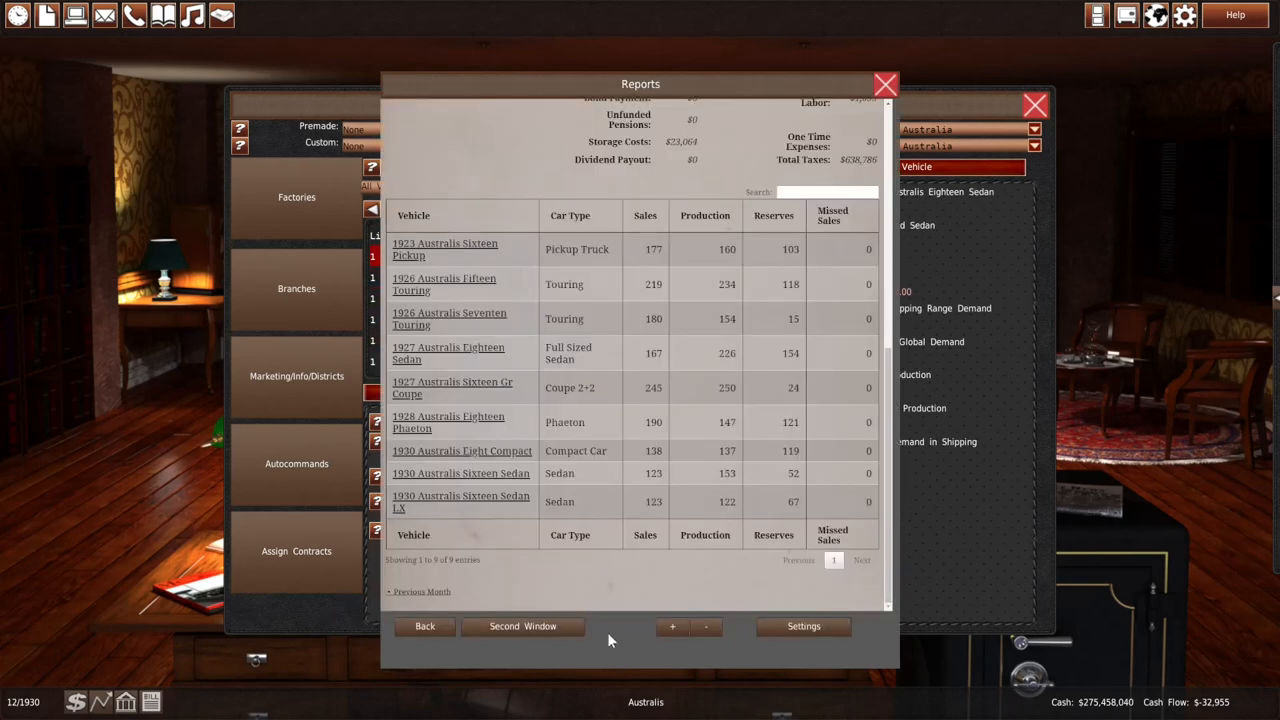
click(320, 613)
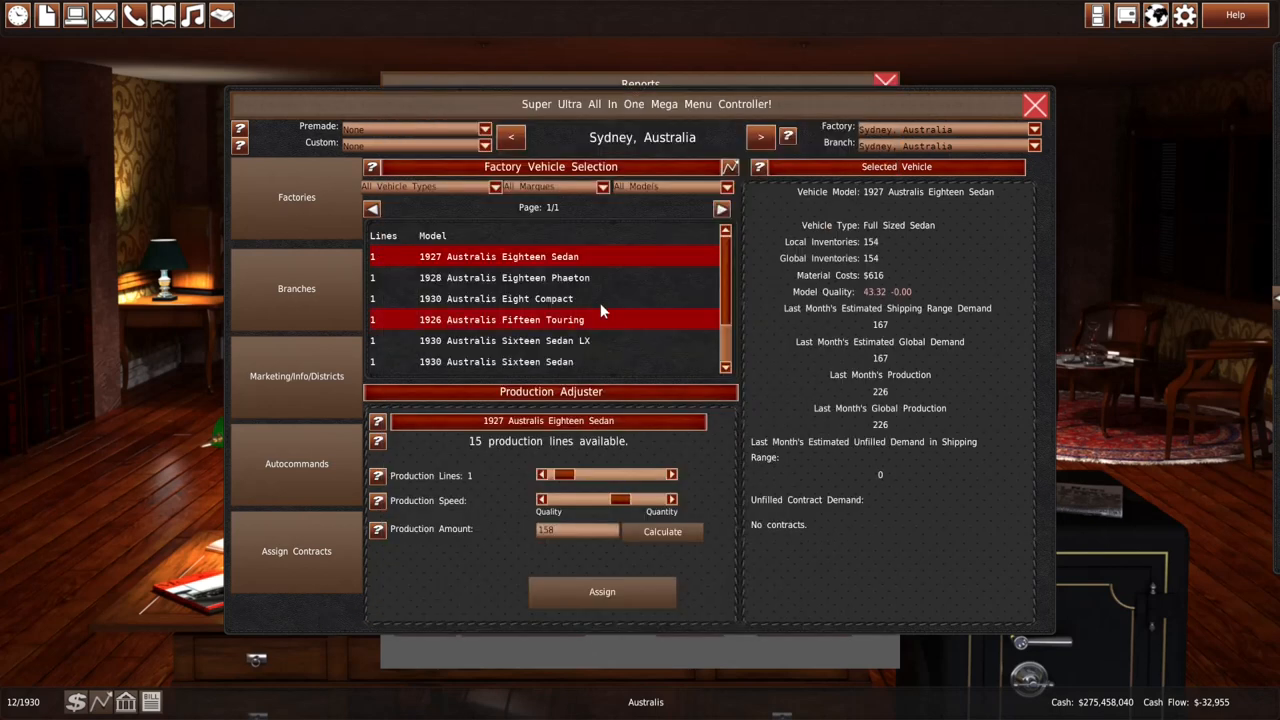
scroll(720, 320, down, 1)
scroll(725, 334, down, 1)
Shift the 1926 Seventen Touring toward quantity, raising output to 204 units, and commit it
click(686, 342)
drag(621, 508, 635, 501)
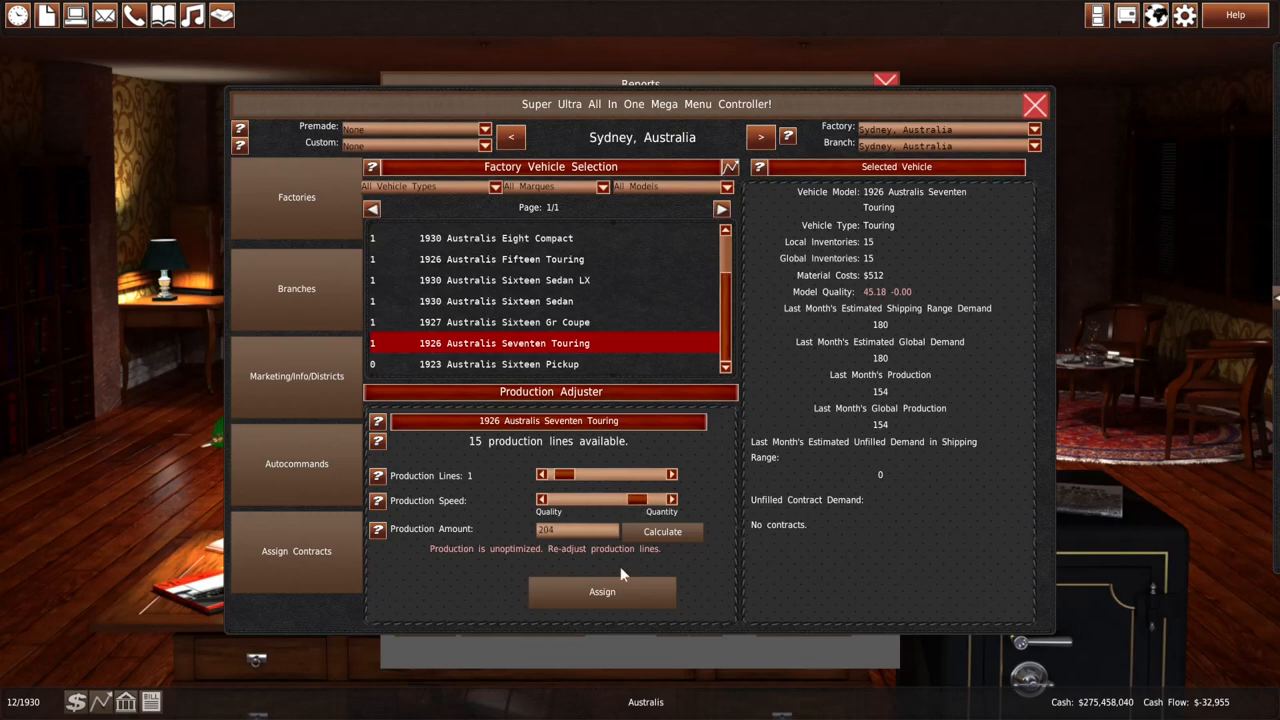
click(619, 585)
click(327, 318)
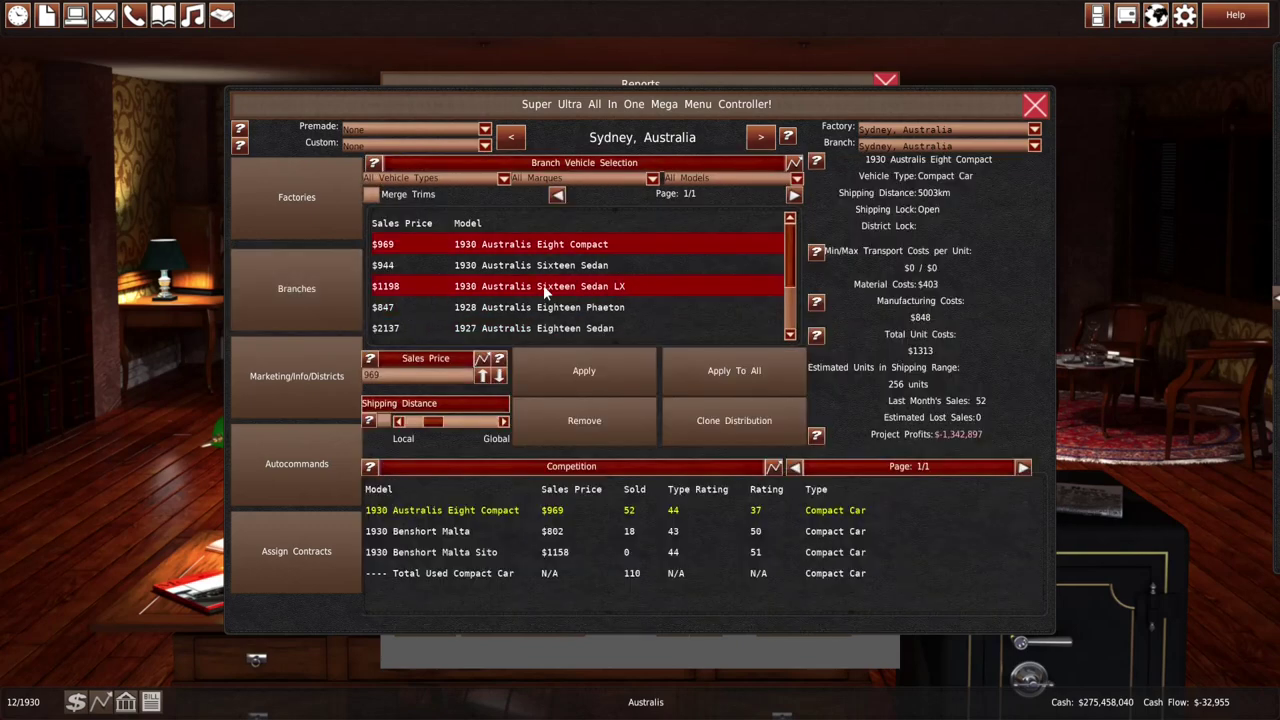
Filter Sydney branch models to Sedan, compare the 1930 Sixteen Sedan and Sedan LX, and bring up the sedan sales chart
click(464, 177)
click(442, 260)
scroll(533, 553, down, 2)
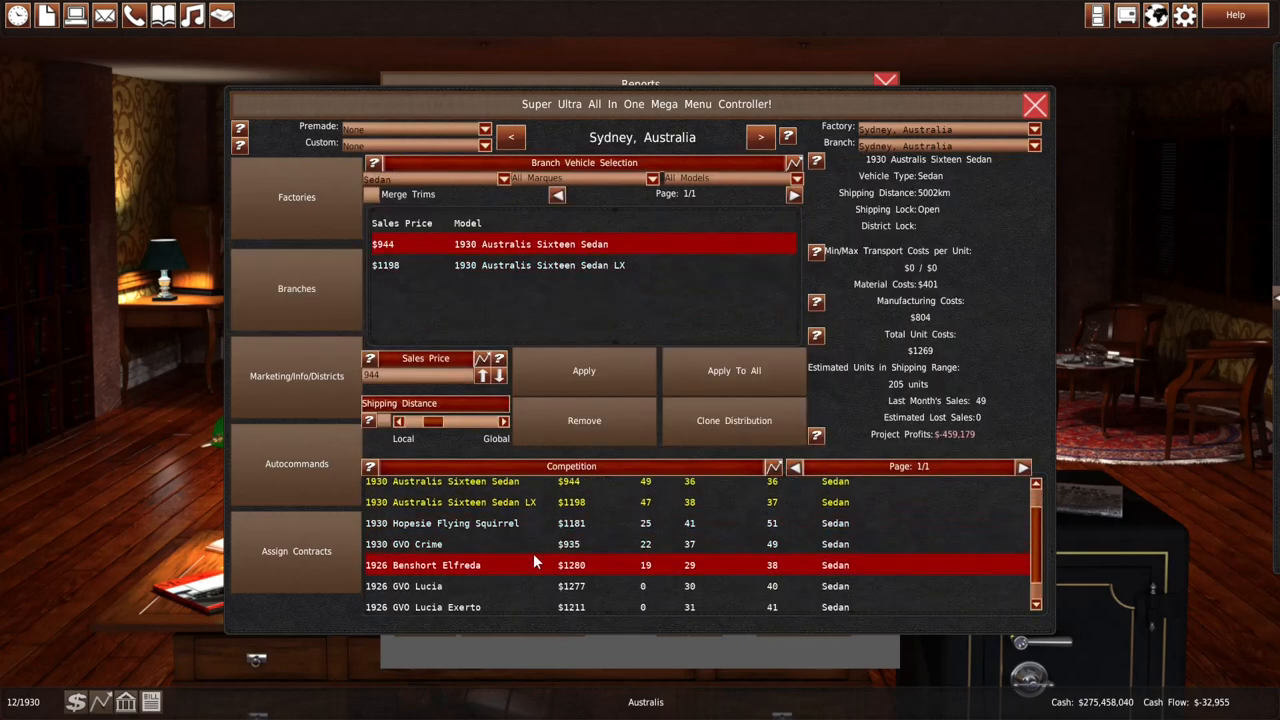
scroll(537, 559, up, 1)
scroll(537, 558, up, 1)
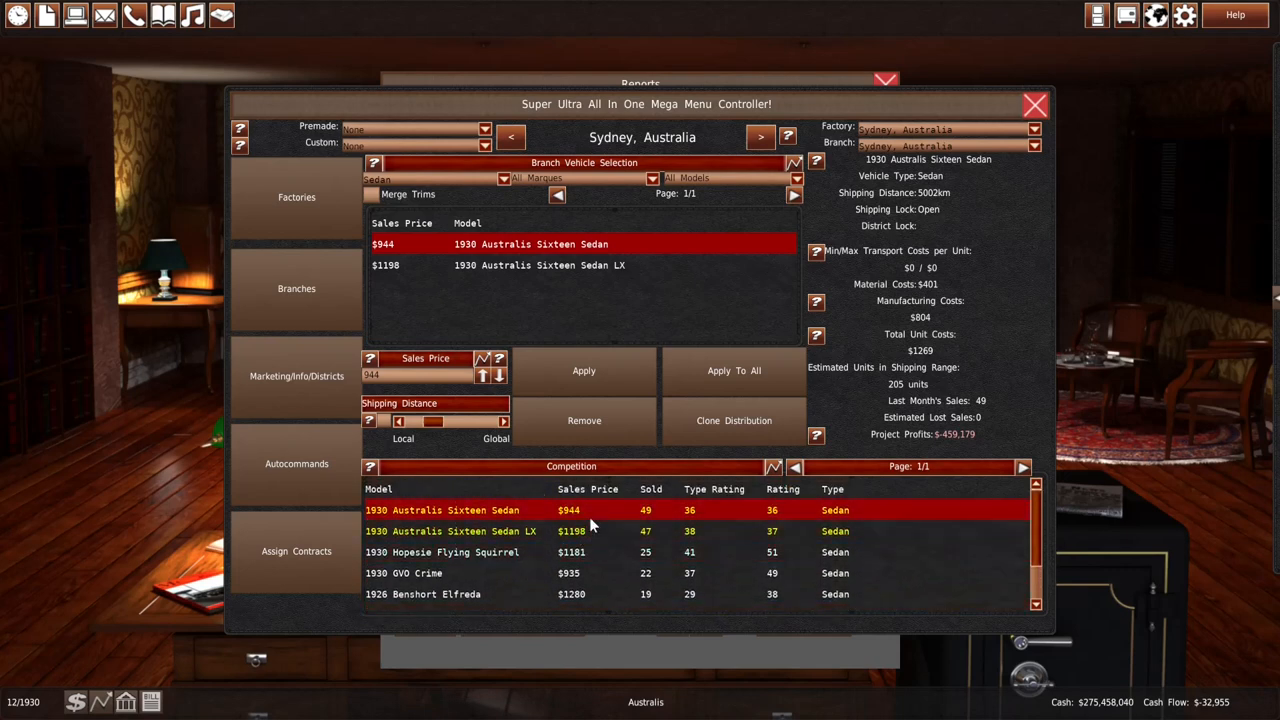
click(537, 265)
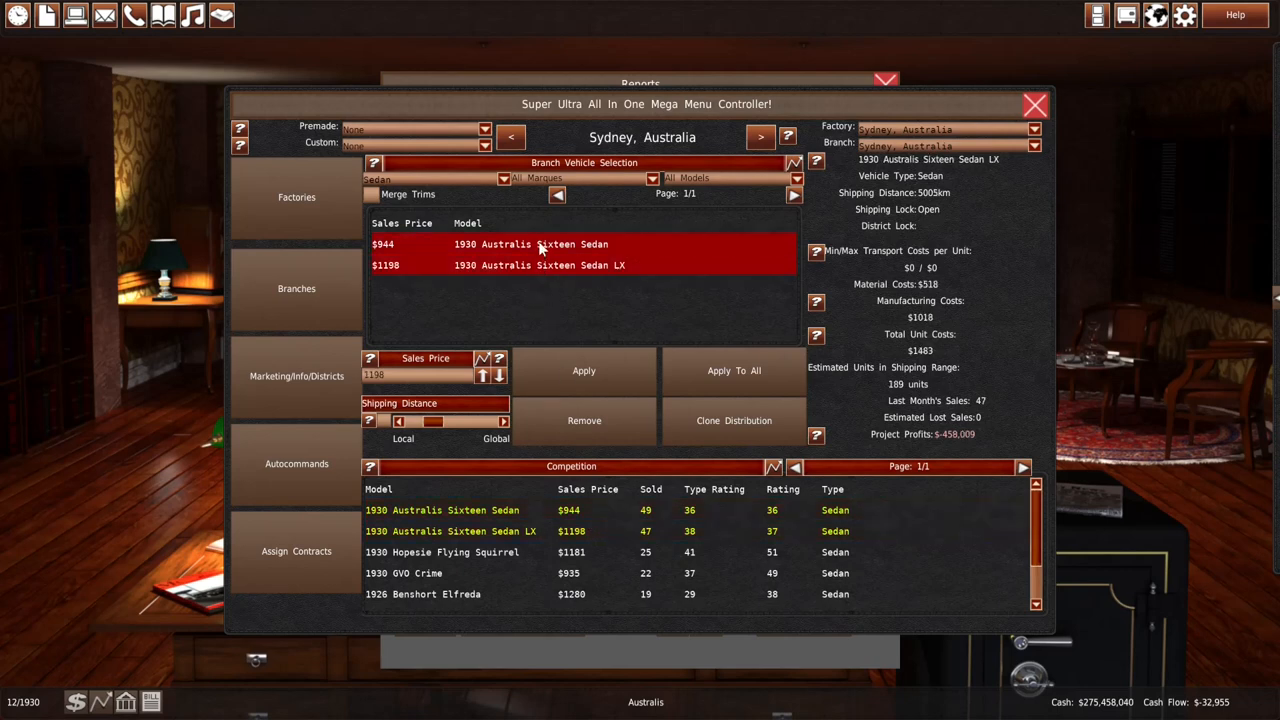
click(540, 248)
click(545, 262)
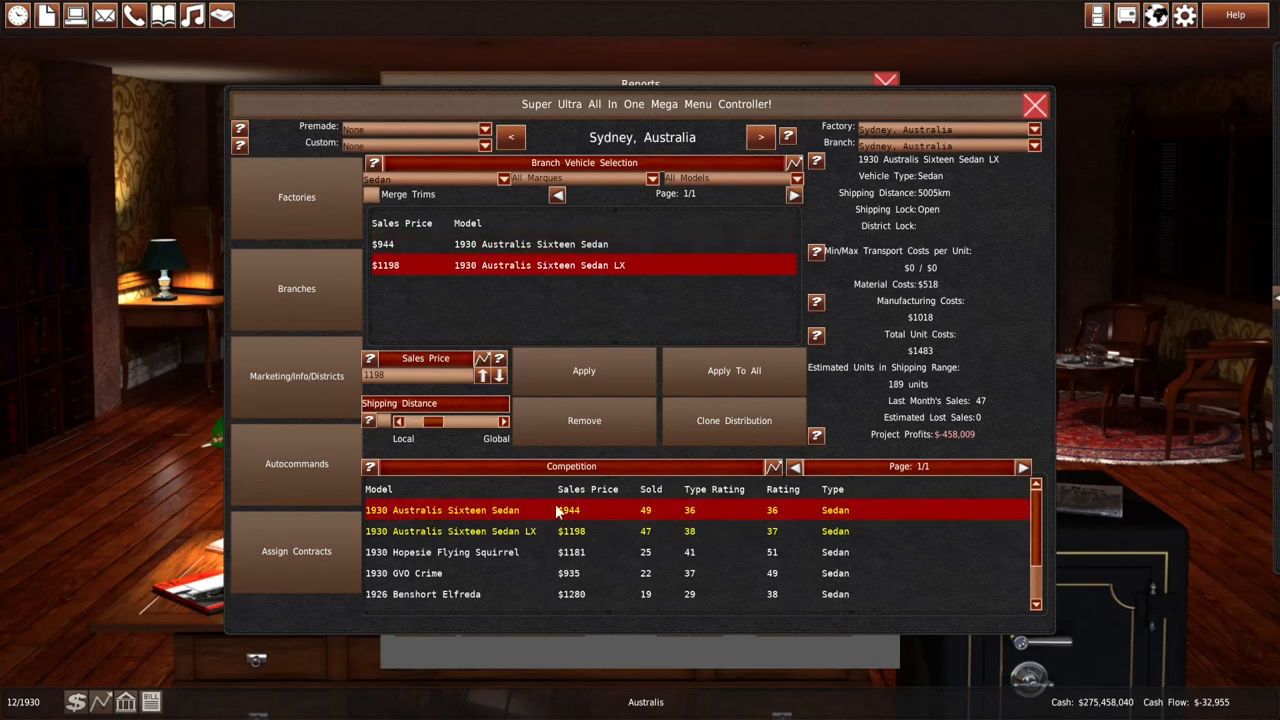
click(774, 467)
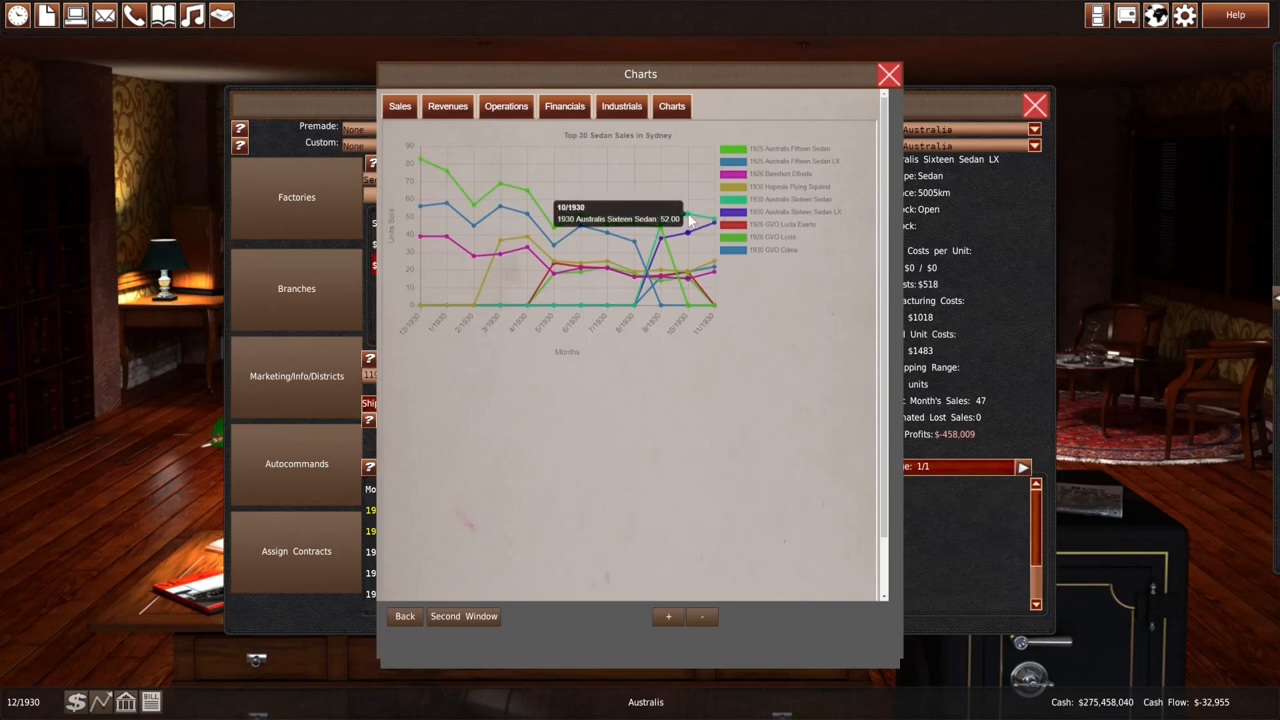
Hide the GVO Lucia and Lucia Exerto competitor lines on the sedan chart, review it, and leave the chart
click(739, 238)
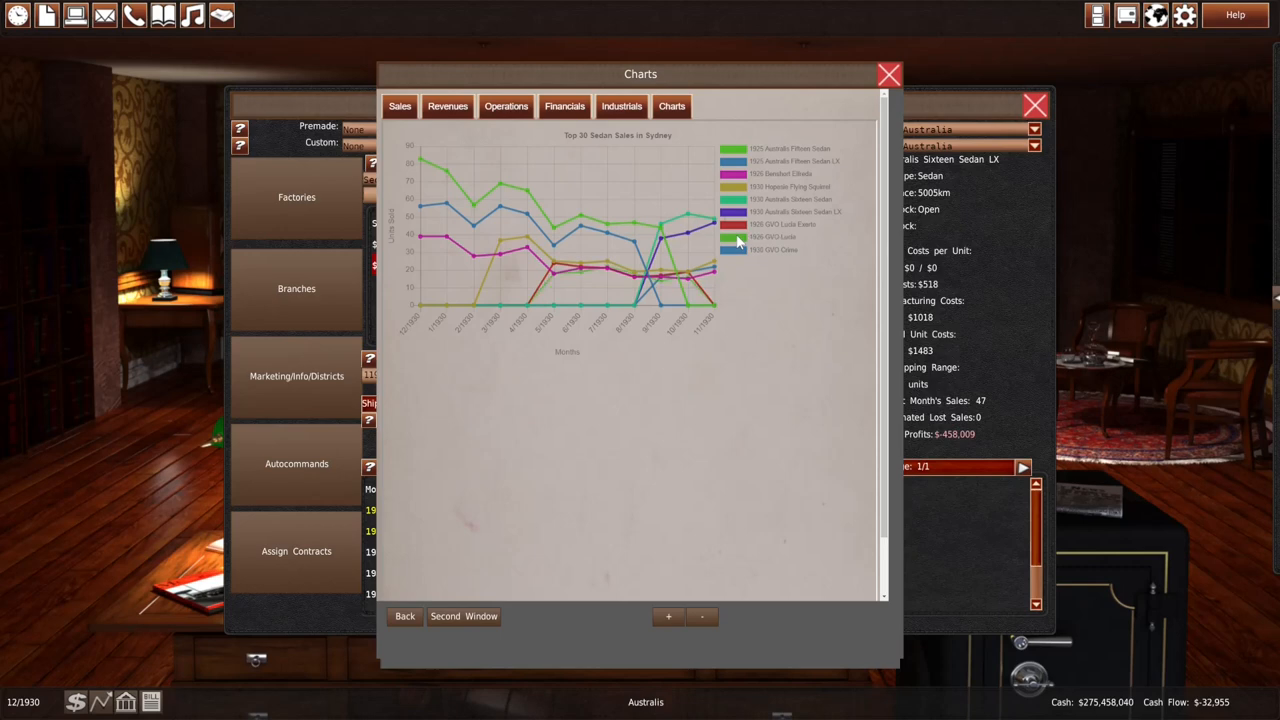
click(739, 240)
click(738, 229)
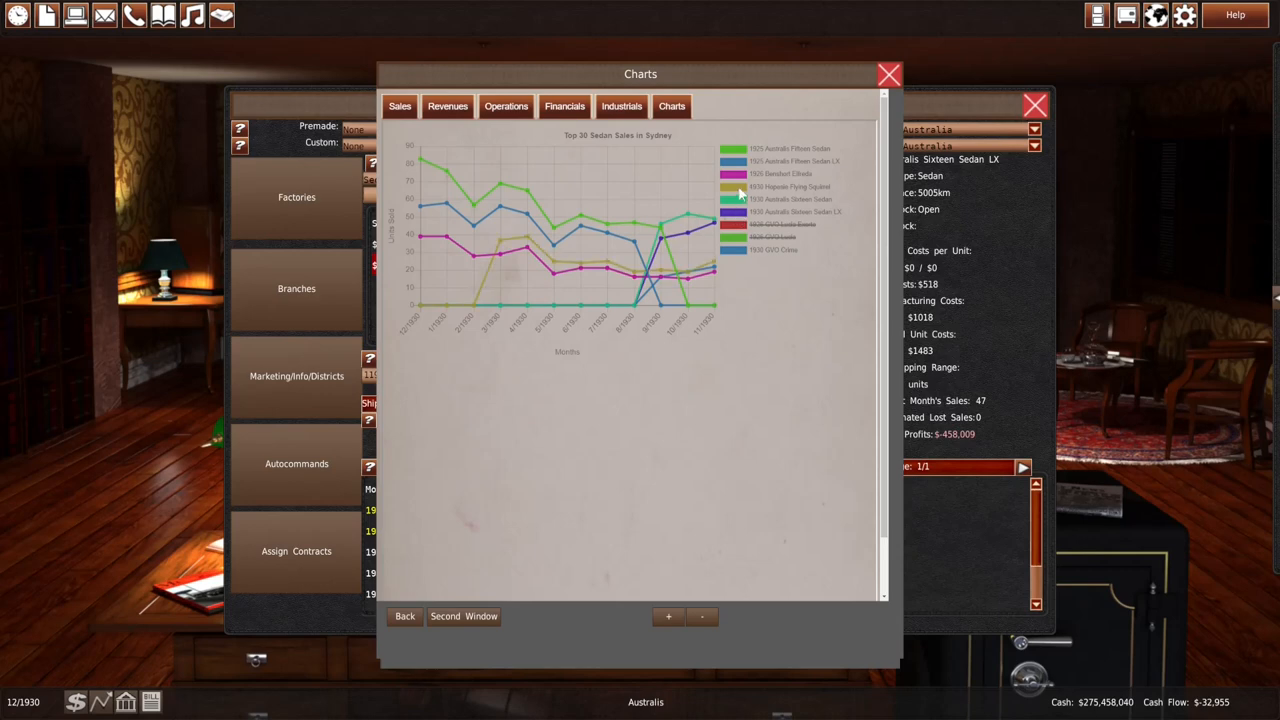
click(740, 179)
click(889, 75)
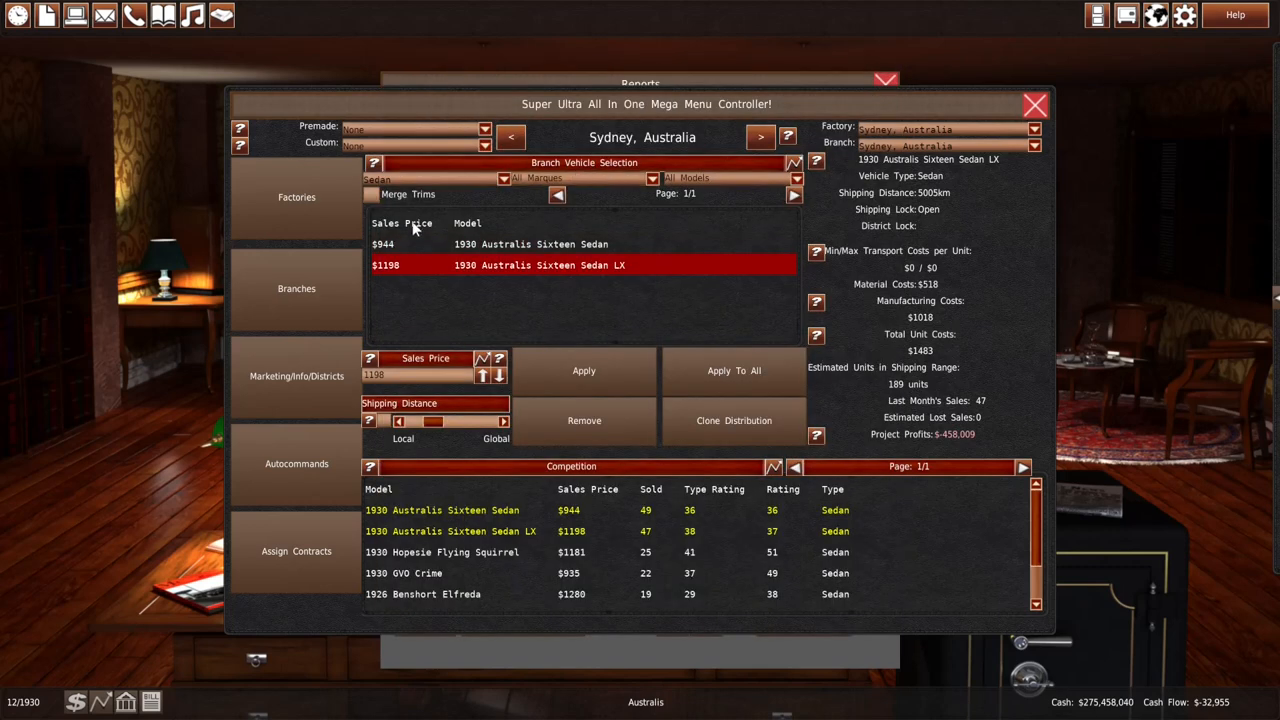
click(420, 177)
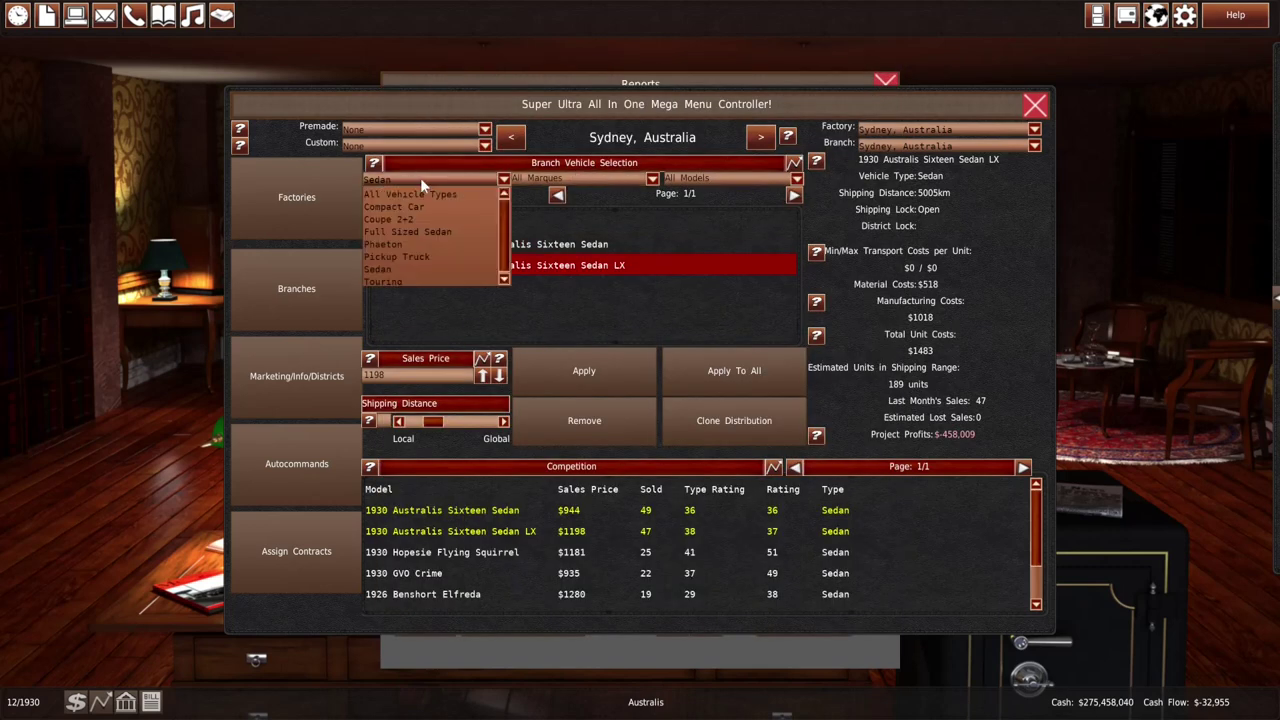
Filter Sydney models to Phaeton and review the Phaeton sales chart
click(418, 244)
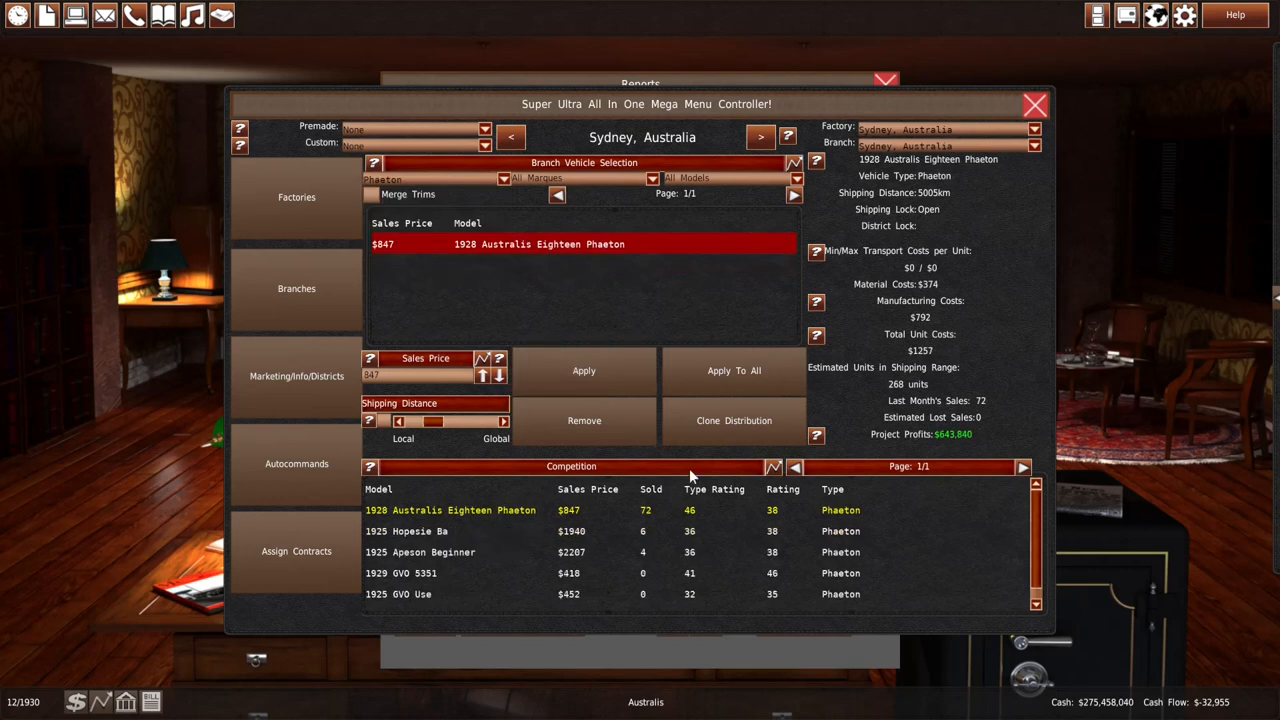
click(774, 468)
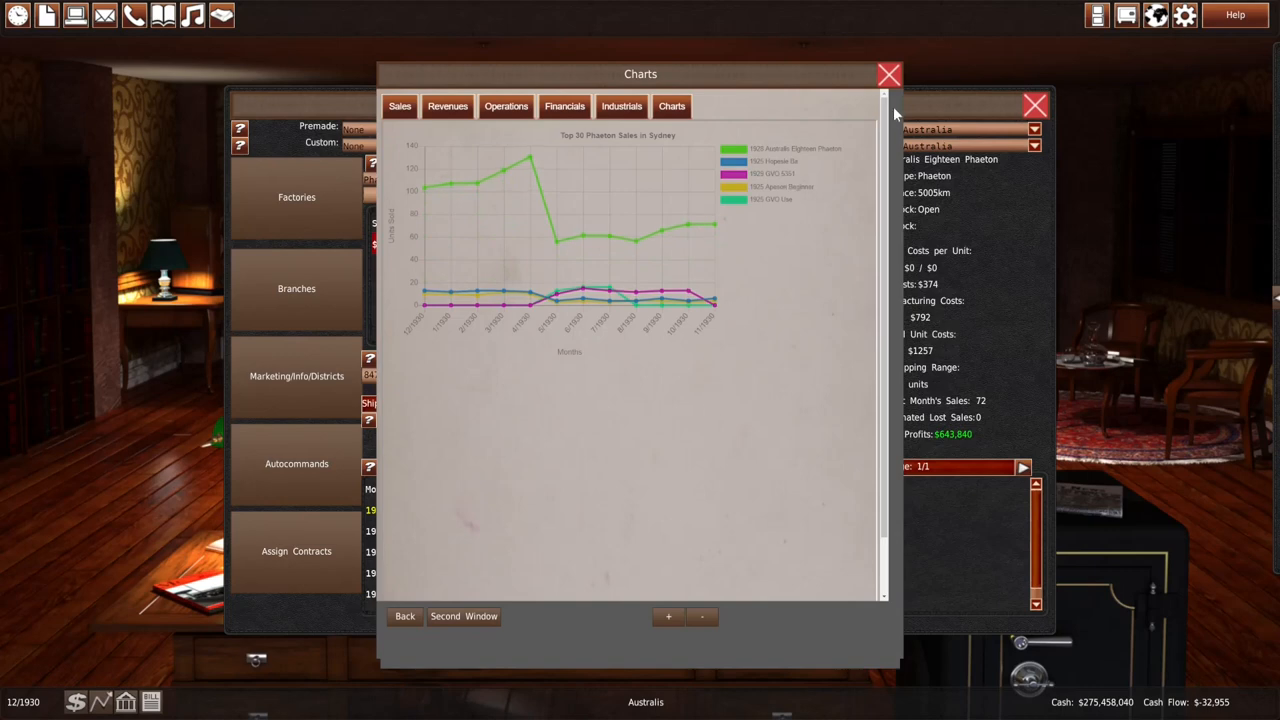
click(889, 75)
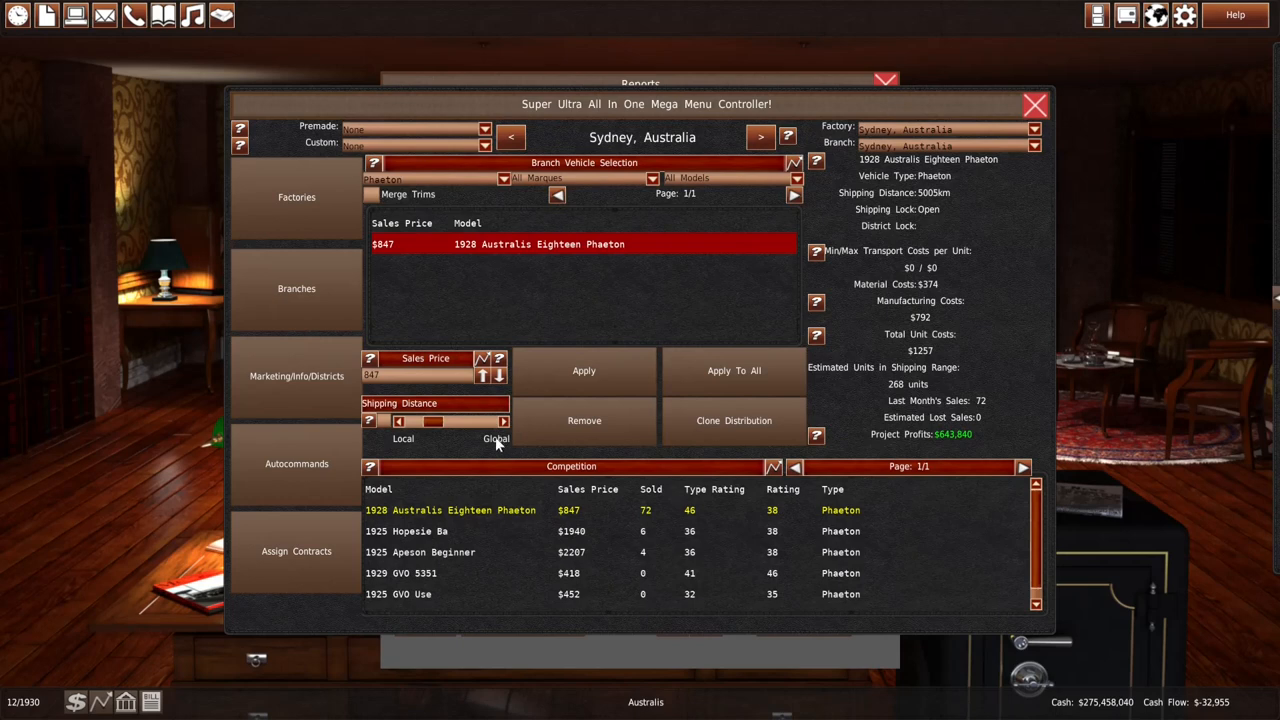
Filter to Full Sized Sedan, review its sales chart, and close the management controller
click(437, 179)
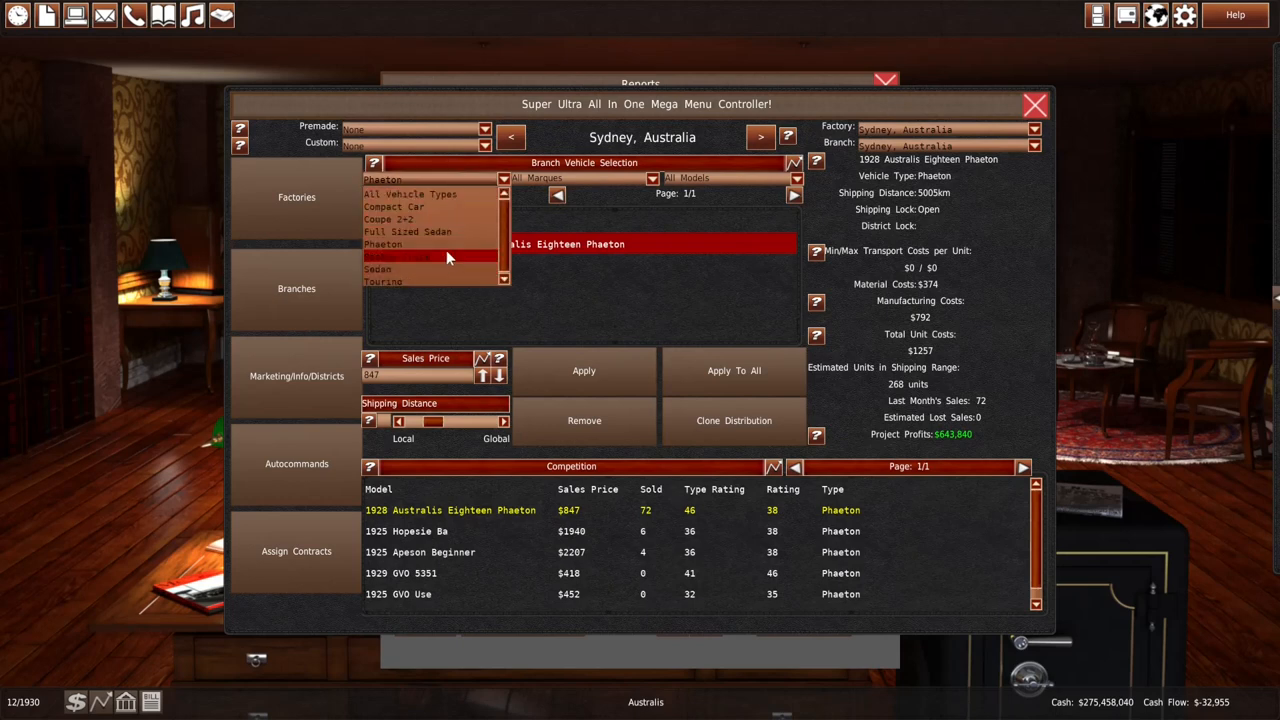
click(447, 232)
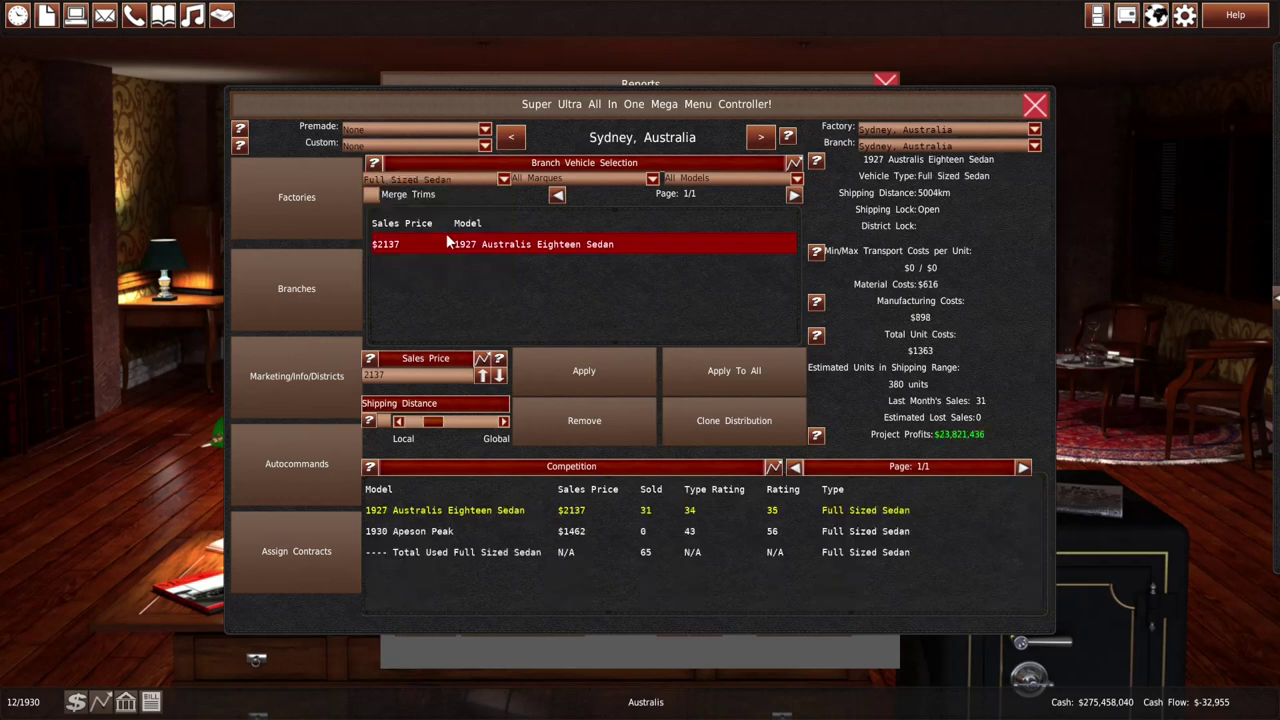
click(773, 467)
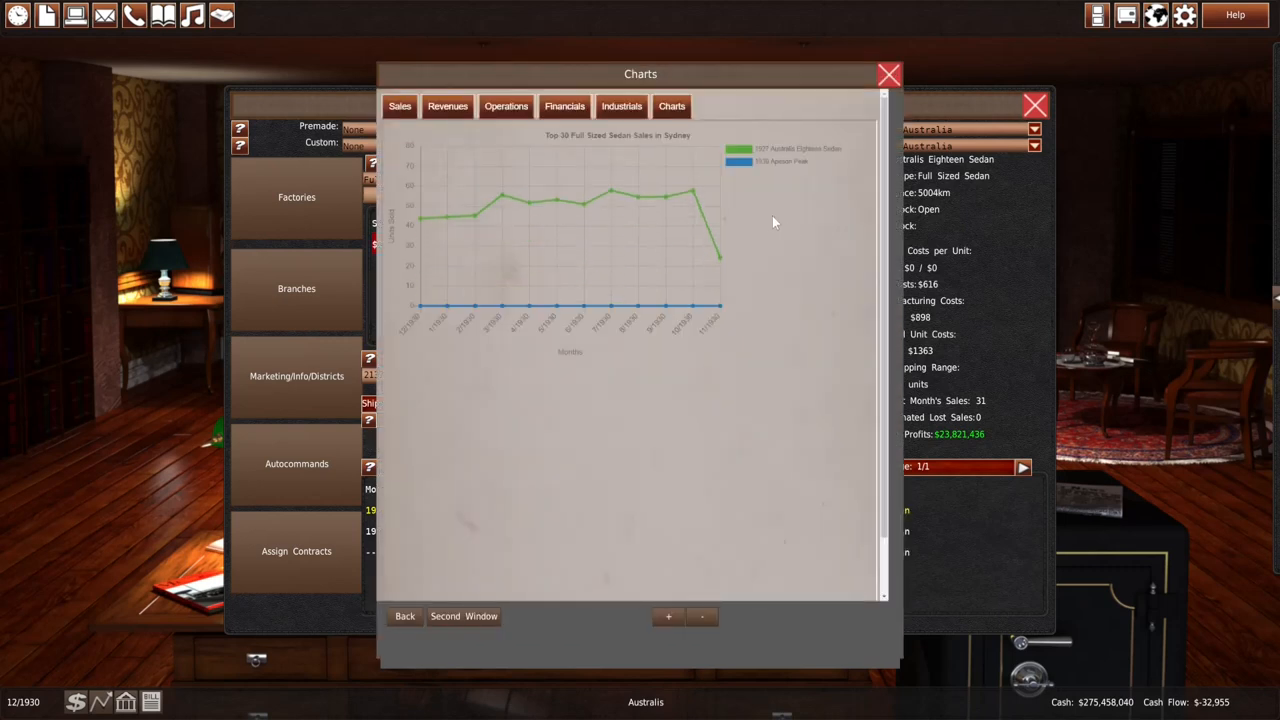
click(889, 75)
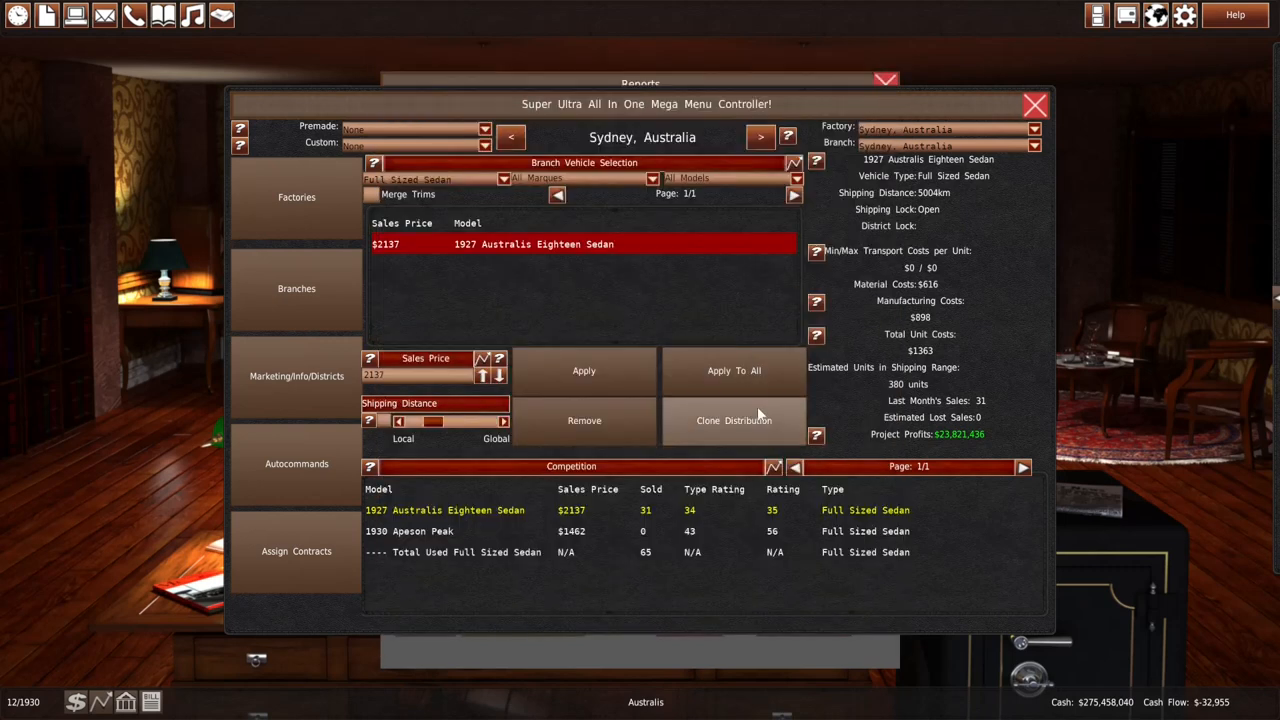
click(1035, 105)
End the turn to reach January 1931, dismiss the new memos, and reopen the factory production controller
click(886, 85)
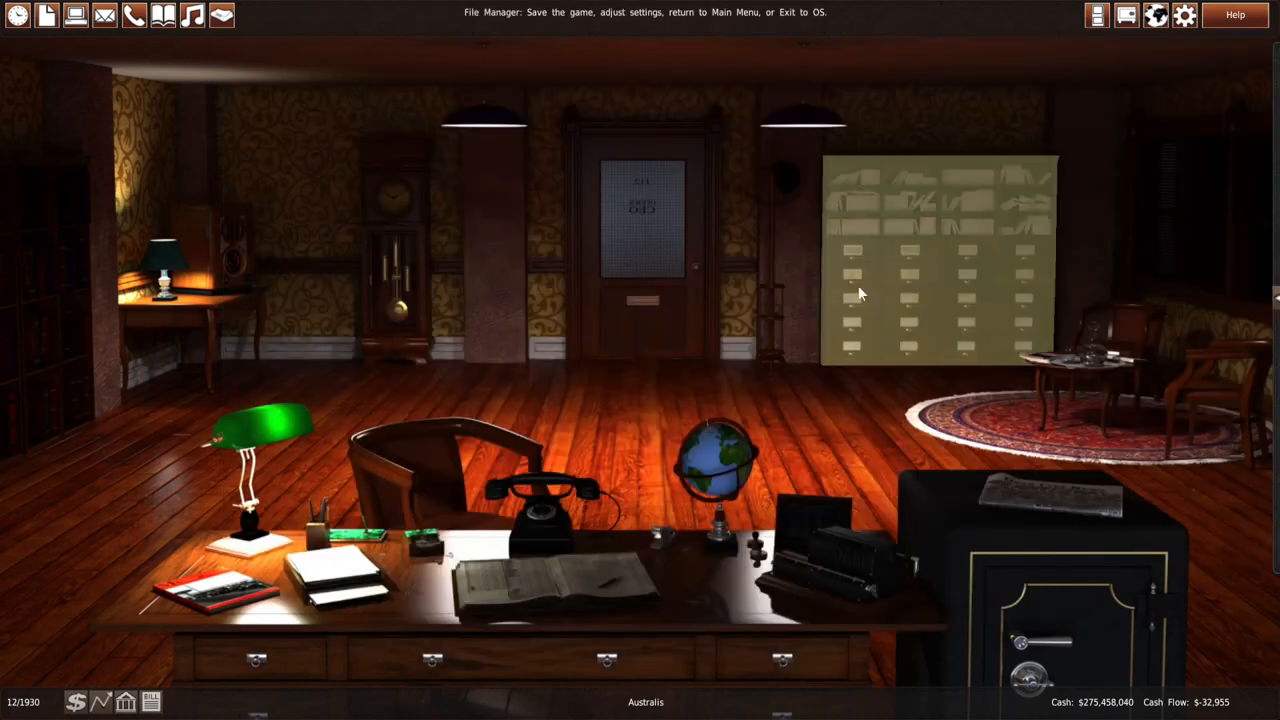
click(389, 290)
click(528, 397)
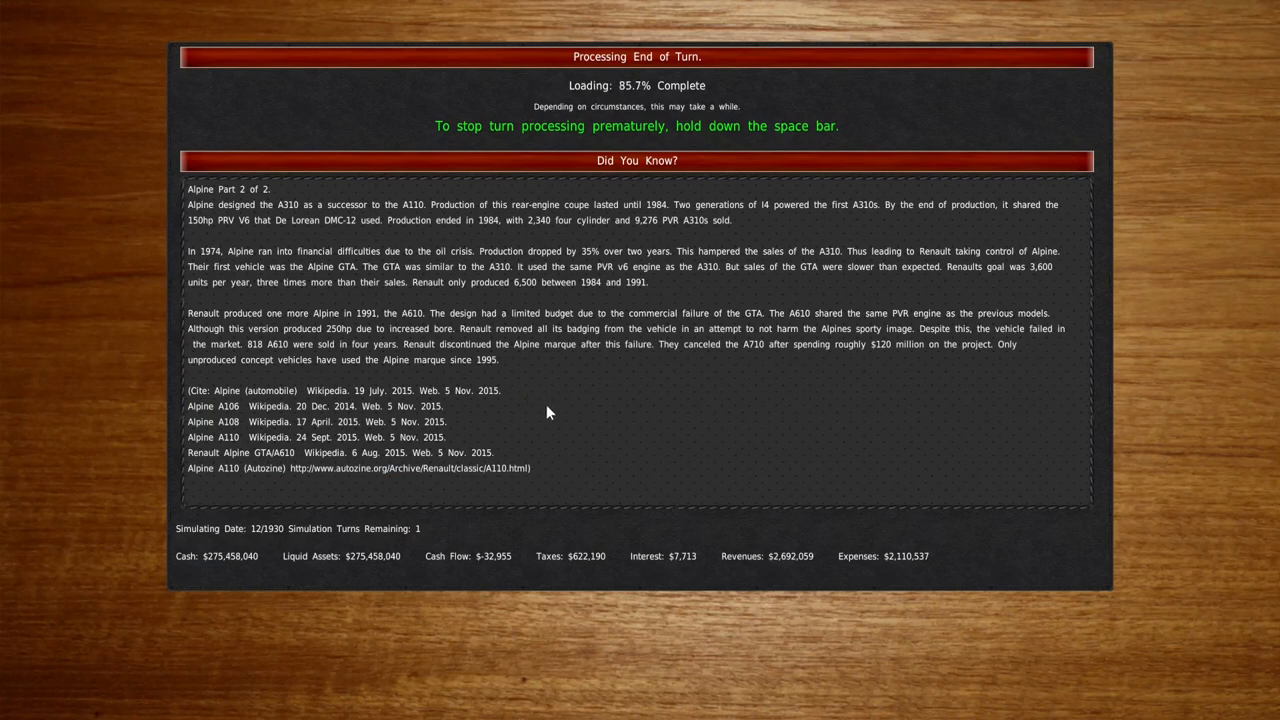
scroll(588, 428, down, 2)
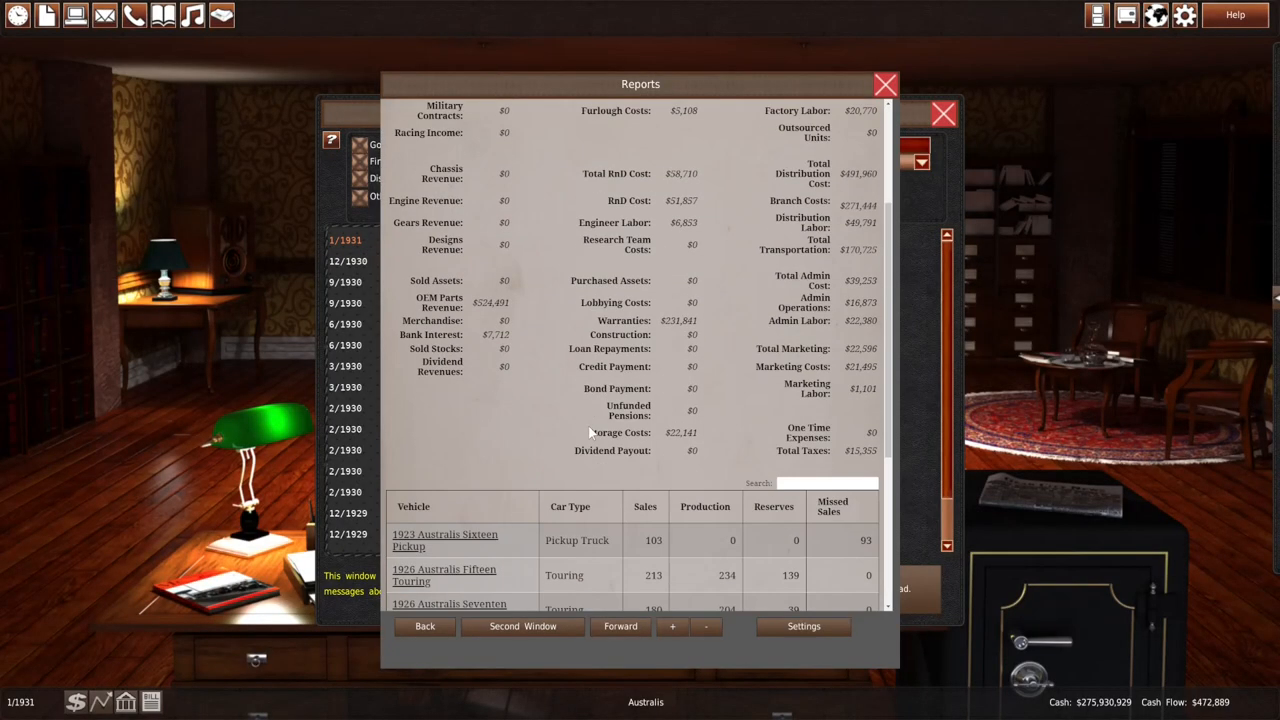
scroll(588, 428, down, 2)
scroll(588, 432, down, 1)
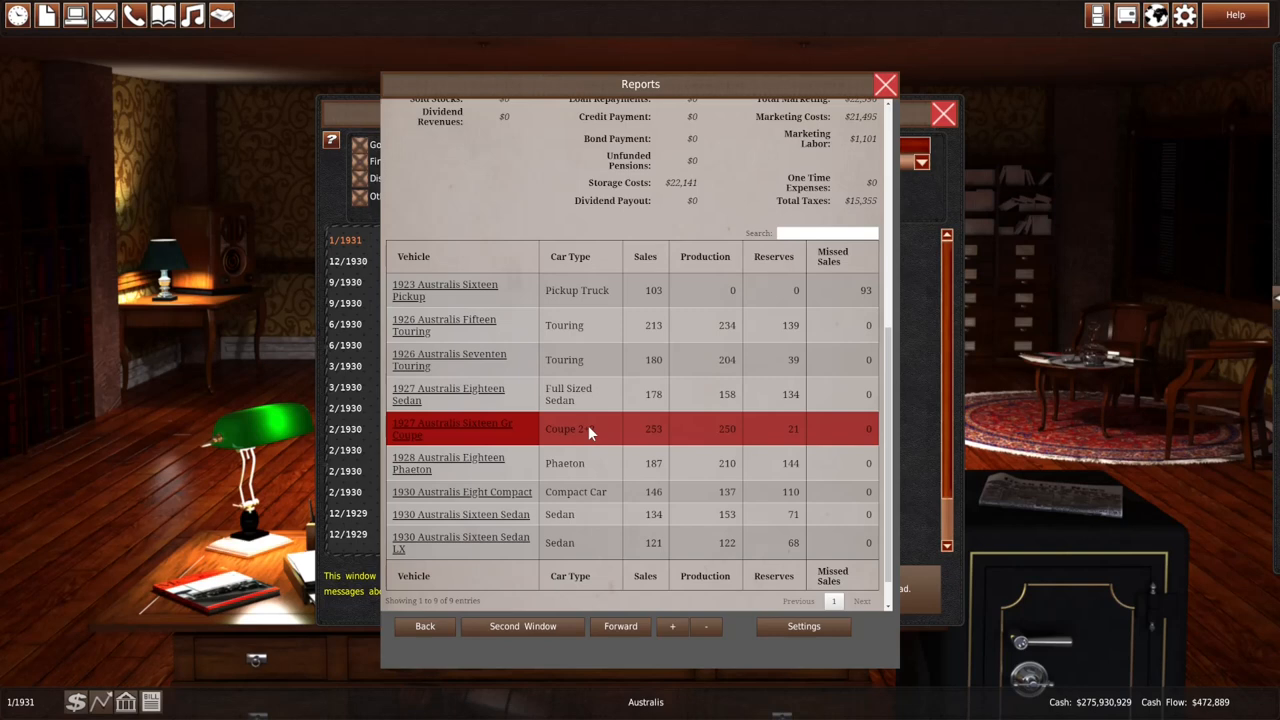
click(368, 243)
click(943, 113)
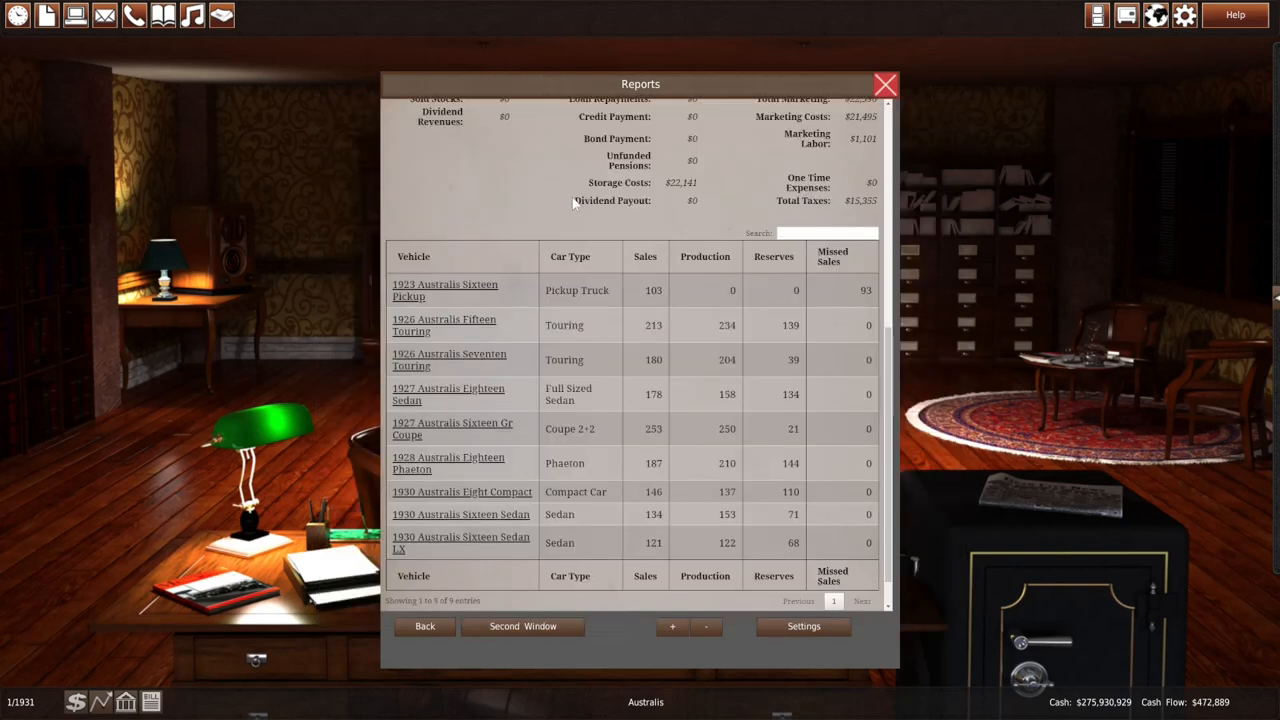
click(76, 15)
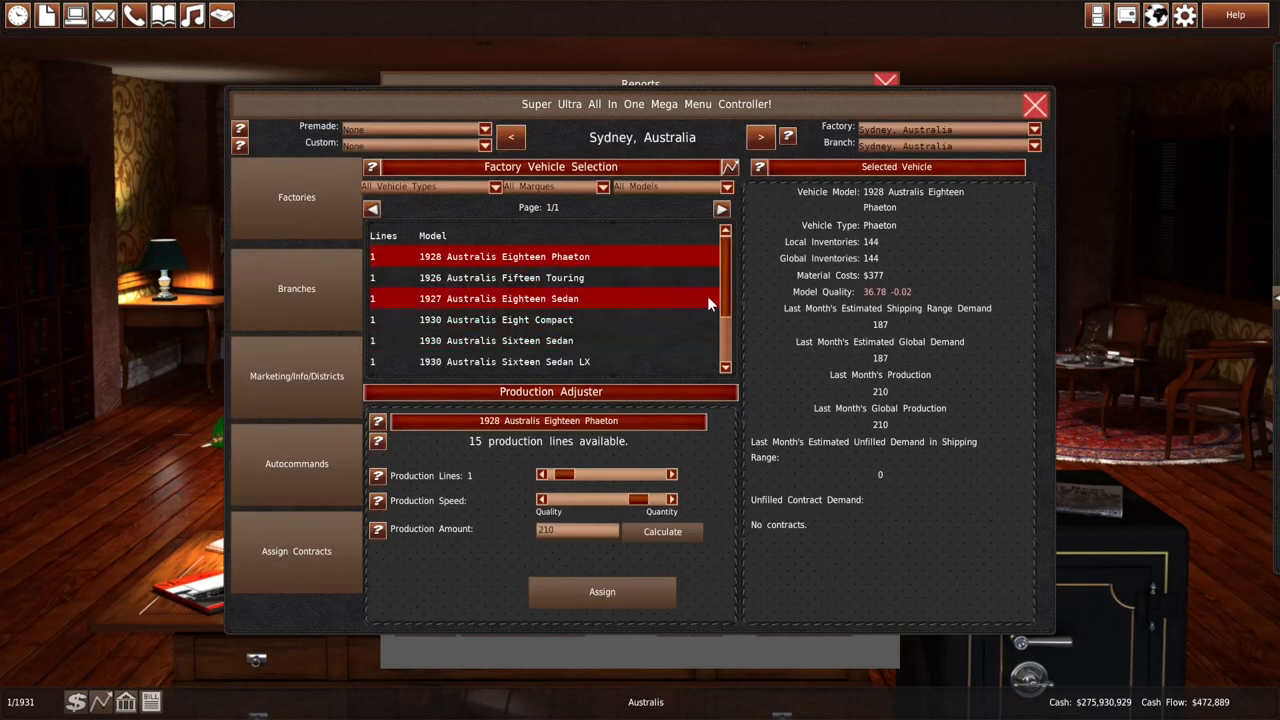
scroll(720, 305, down, 1)
scroll(723, 318, down, 2)
Raise the 1927 Sixteen Gr Coupe's Sydney price from $1427 to $1477 and check the sales report
click(696, 330)
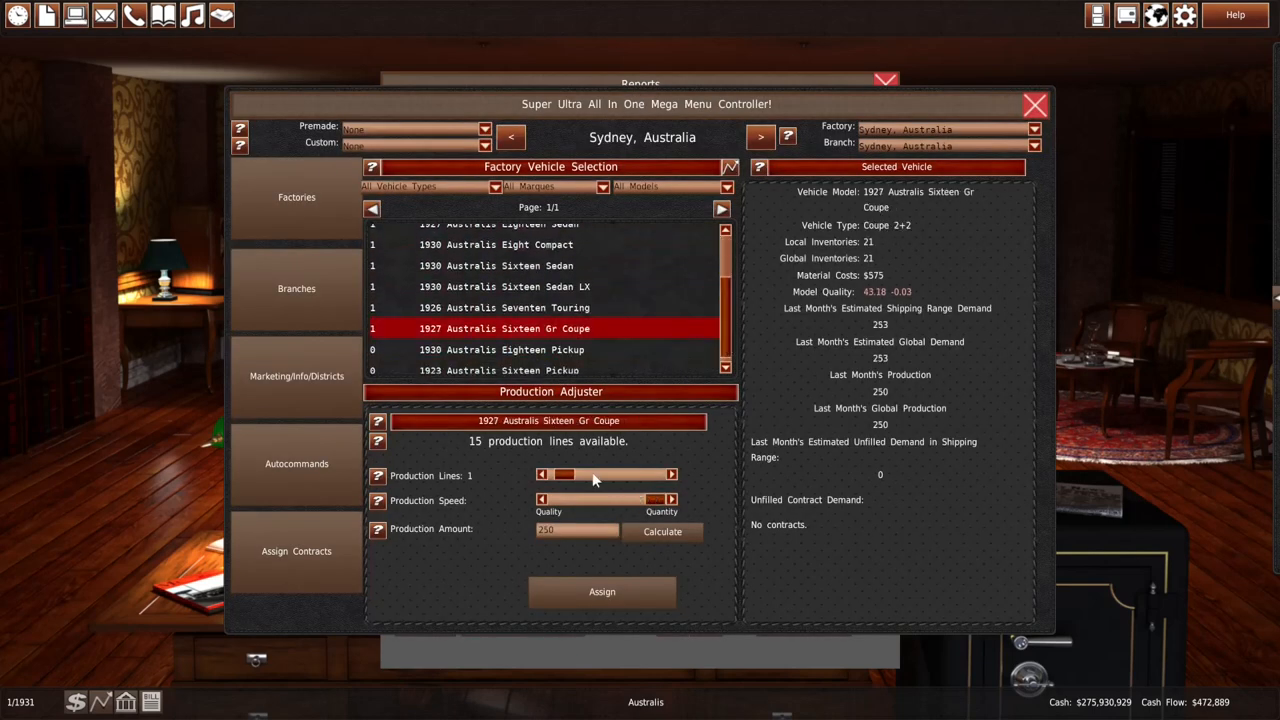
click(302, 292)
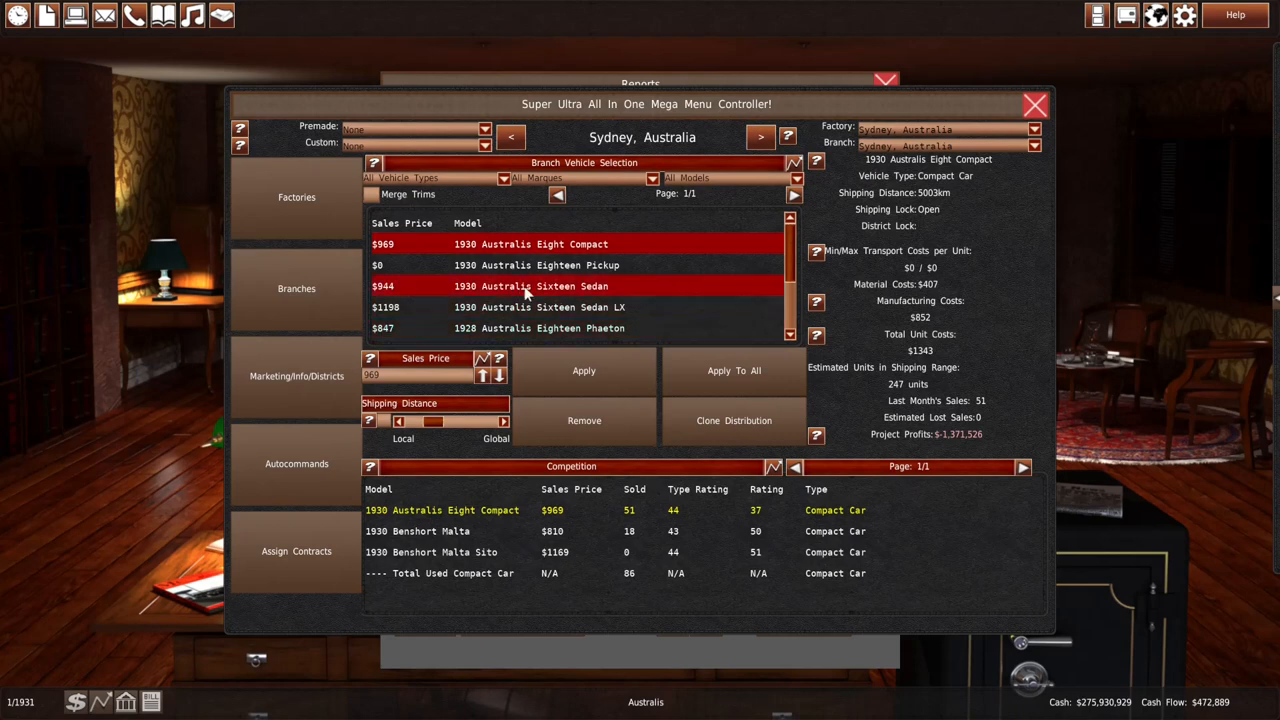
scroll(540, 330, down, 2)
click(552, 320)
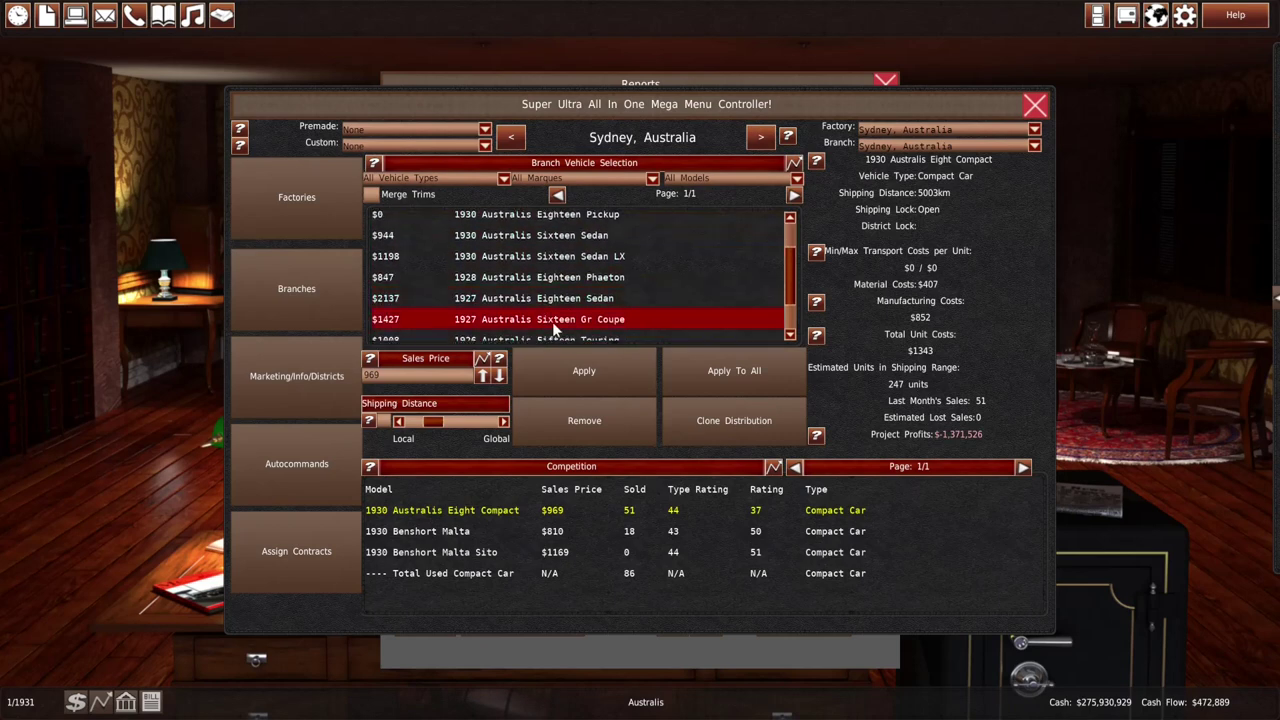
click(524, 377)
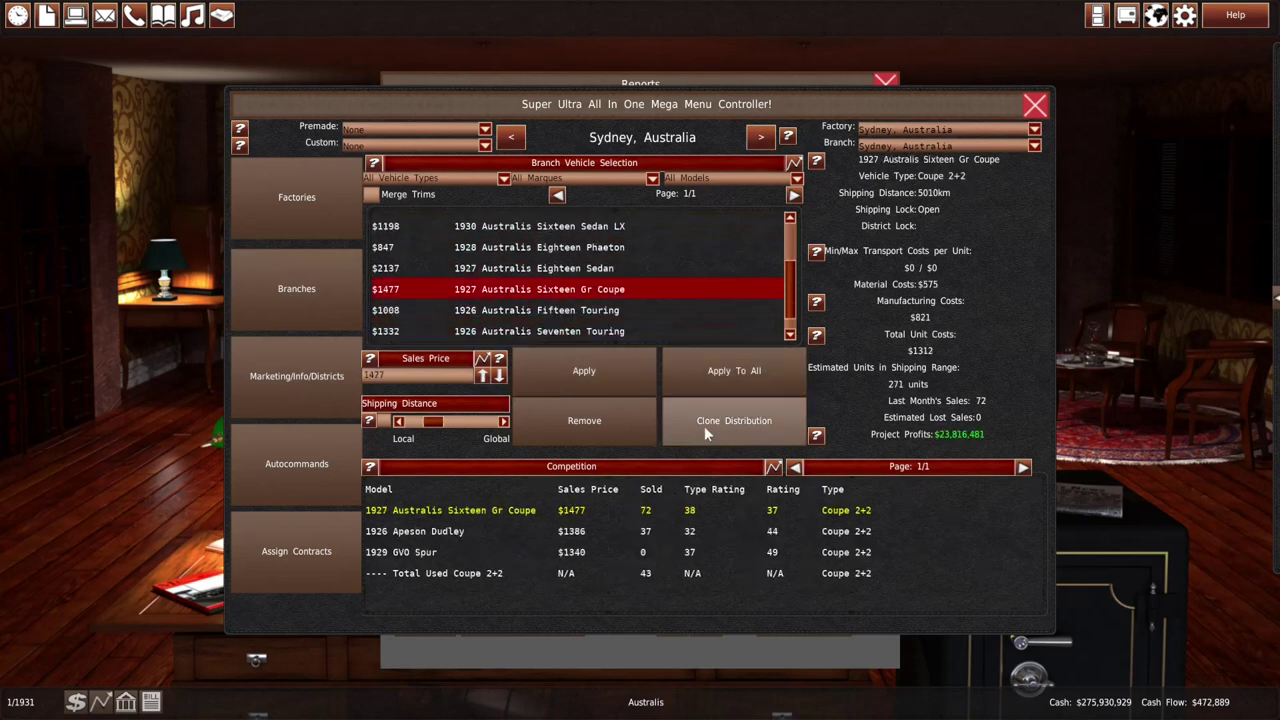
click(585, 651)
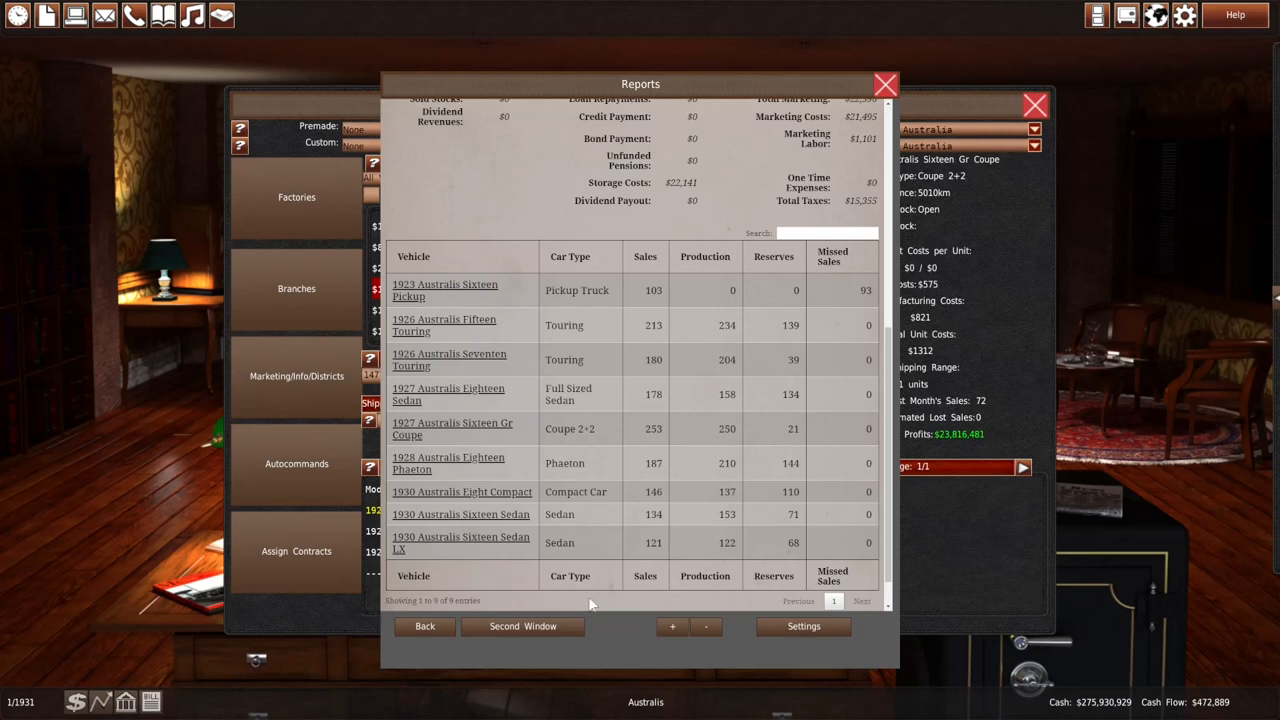
click(886, 85)
scroll(690, 260, up, 2)
scroll(692, 250, up, 1)
Set the 1930 Eighteen Pickup's Sydney price to $1485, apply it, and head for the office door
click(680, 265)
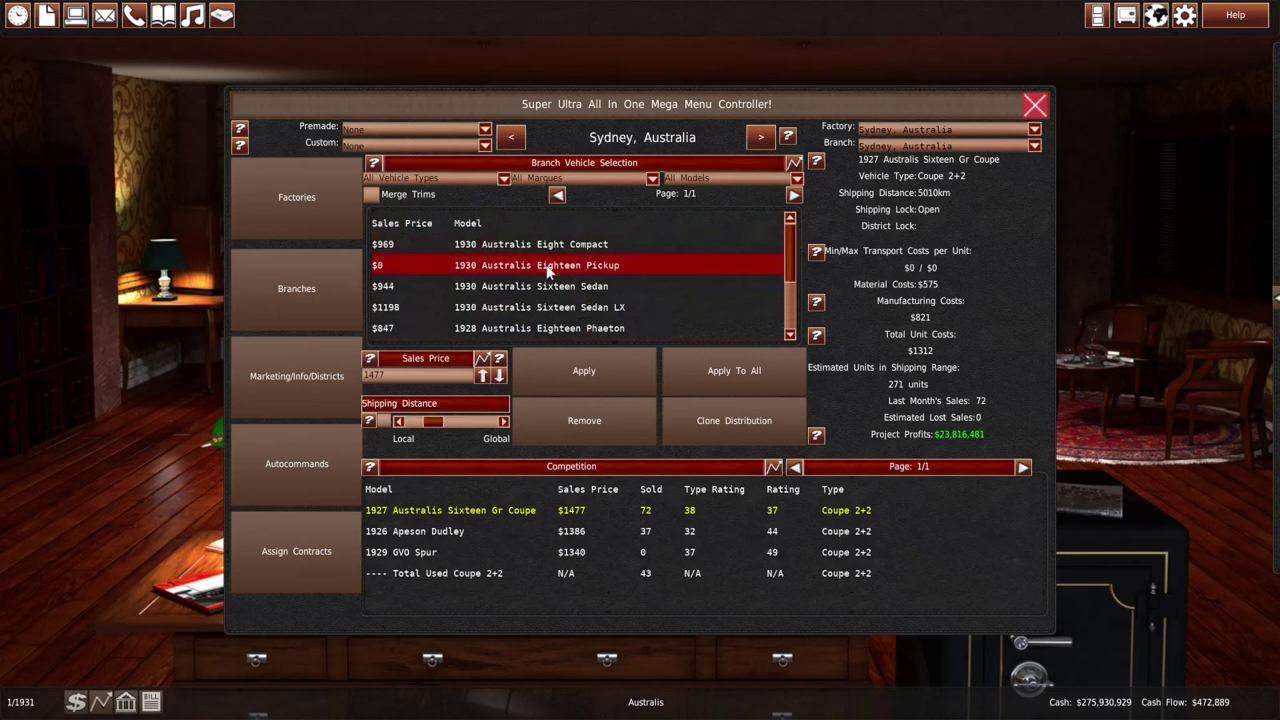
click(485, 379)
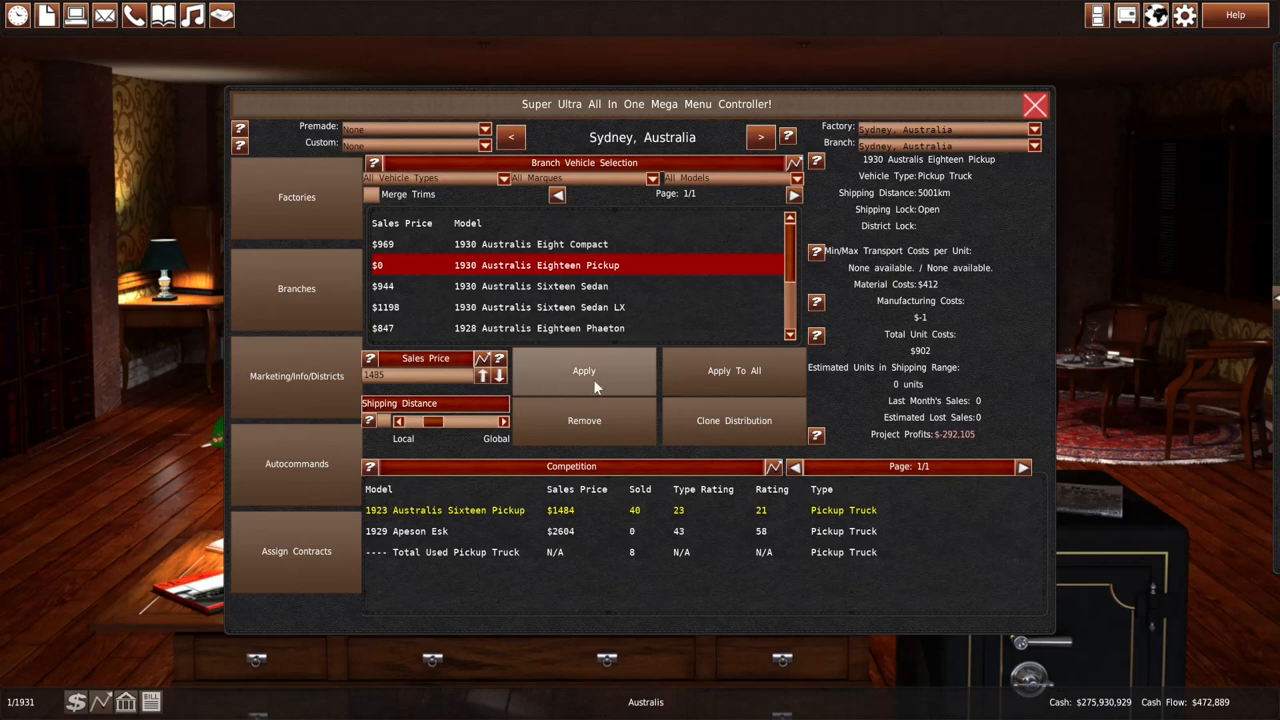
click(713, 379)
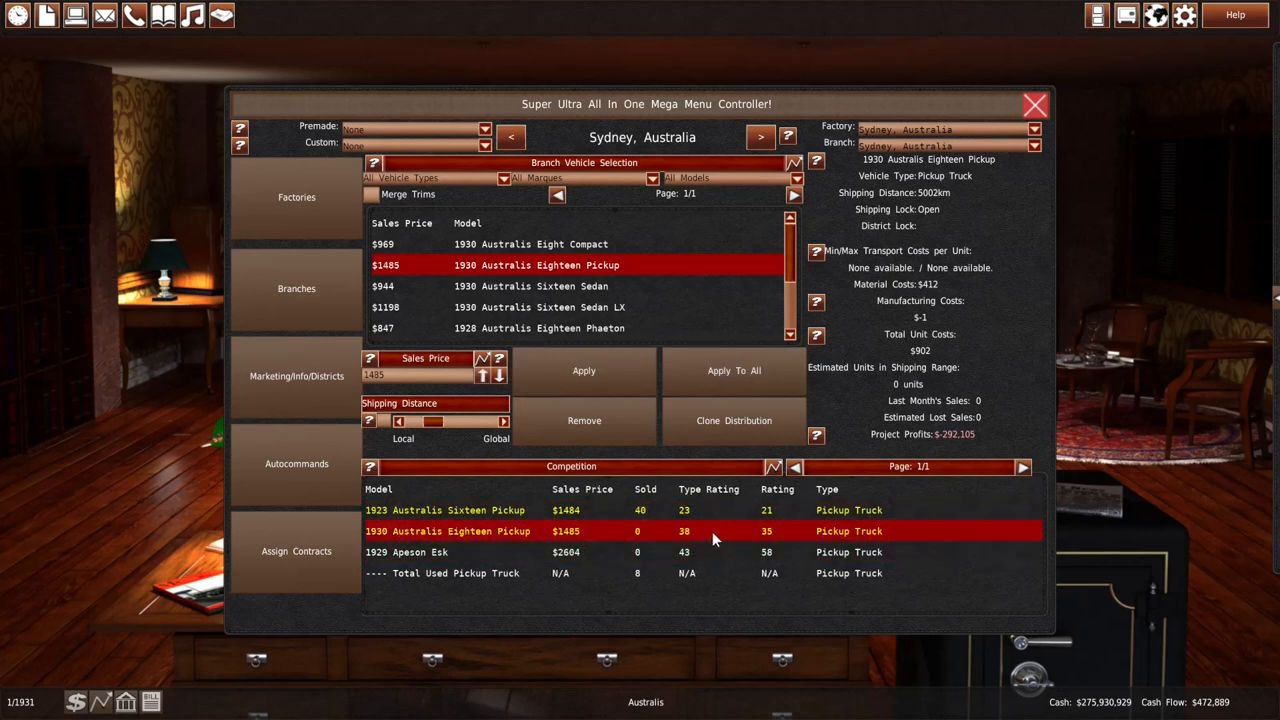
click(1035, 104)
click(634, 214)
In research's Modify Vehicle list, end production of the 1923 Australis Sixteen Pickup and confirm
click(646, 334)
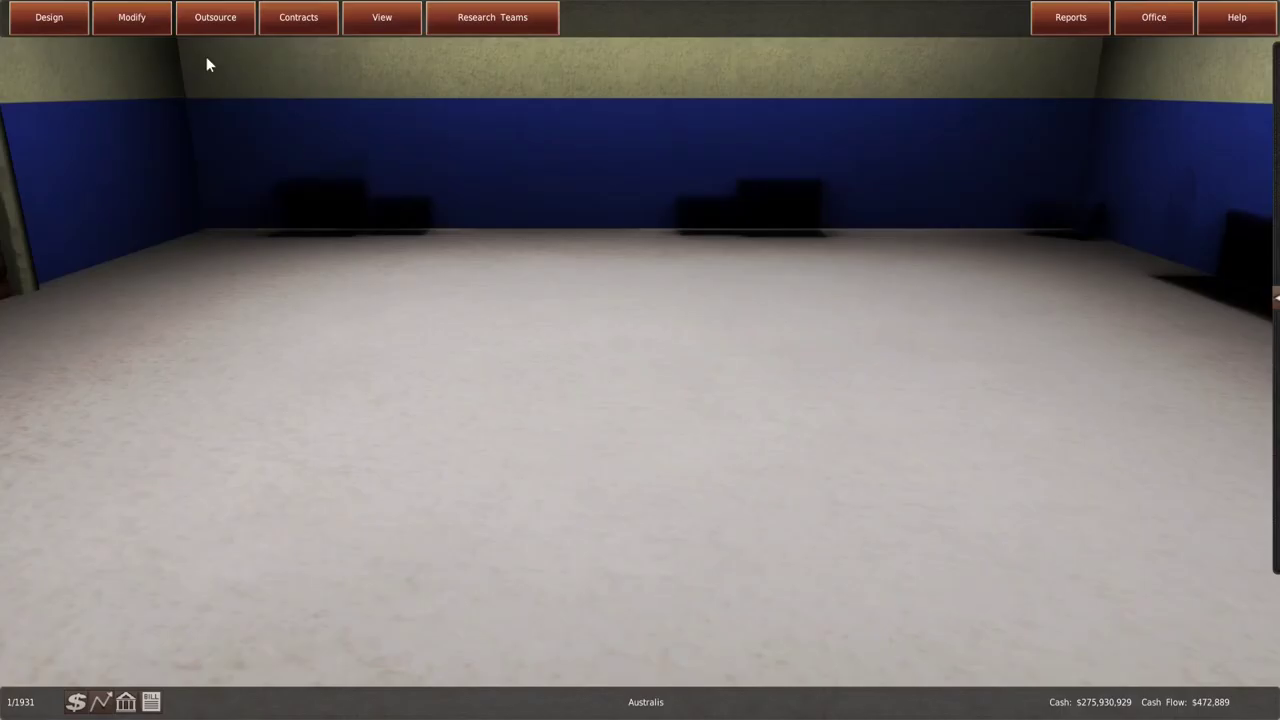
click(131, 17)
click(165, 175)
scroll(1023, 235, down, 3)
click(936, 305)
click(910, 325)
click(899, 392)
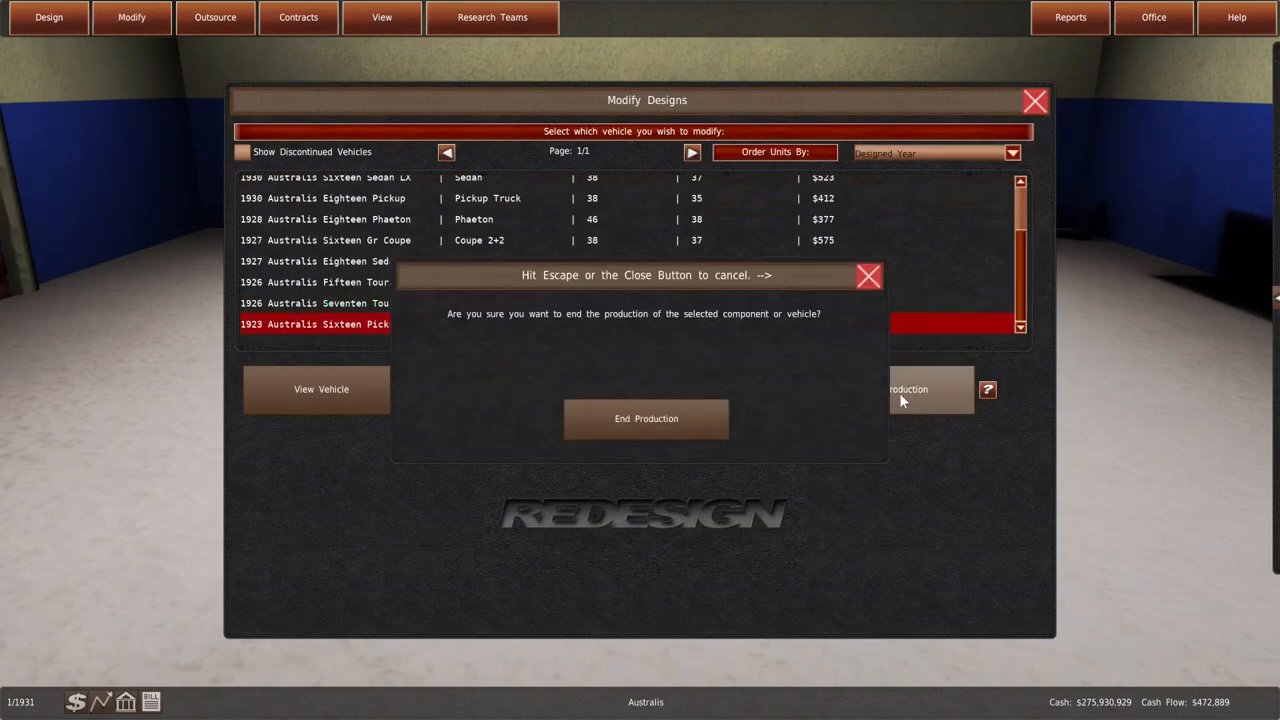
click(706, 415)
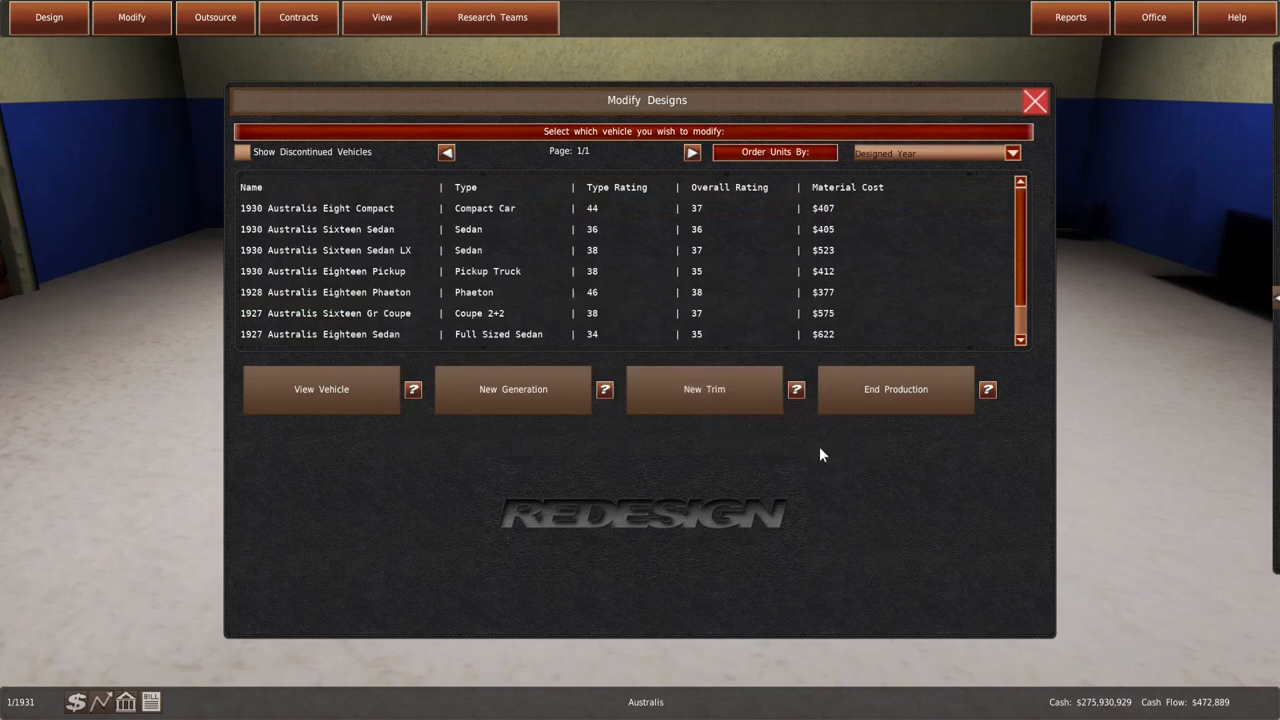
Browse the remaining designs from the Eight Compact to the Fifteen Touring, then close the design list
click(860, 330)
click(920, 313)
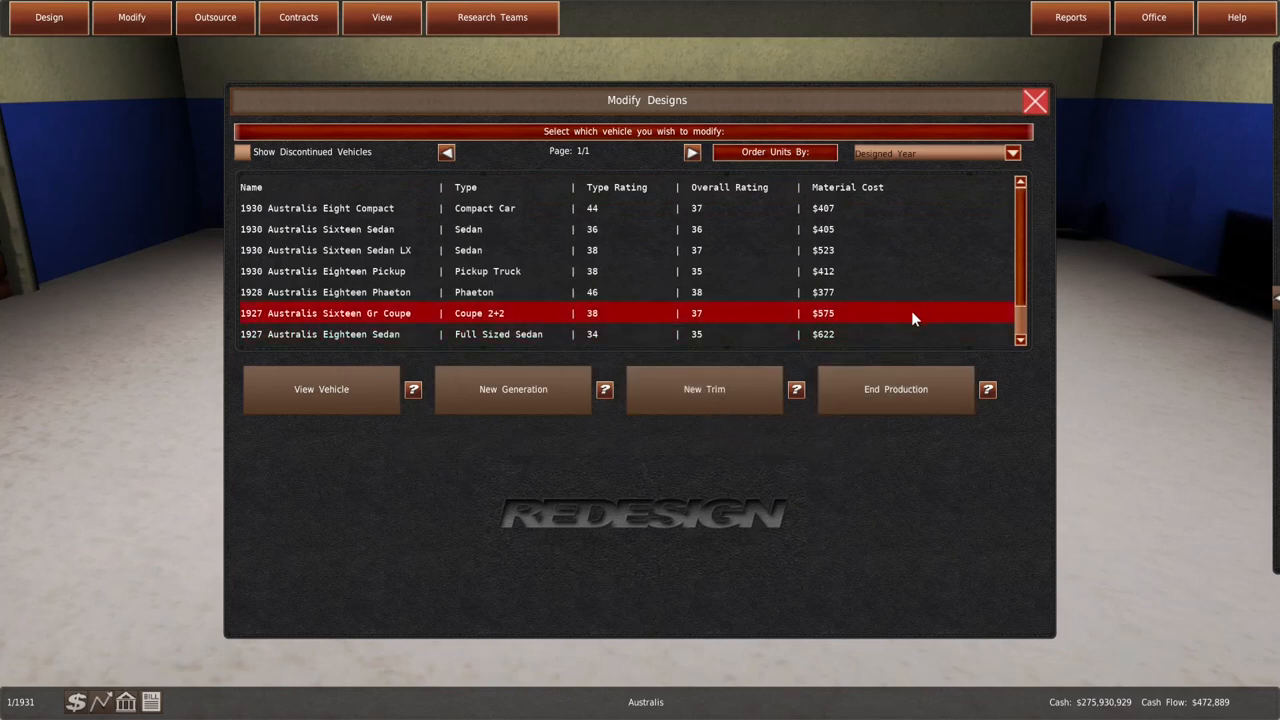
click(888, 332)
click(893, 249)
click(889, 226)
click(886, 266)
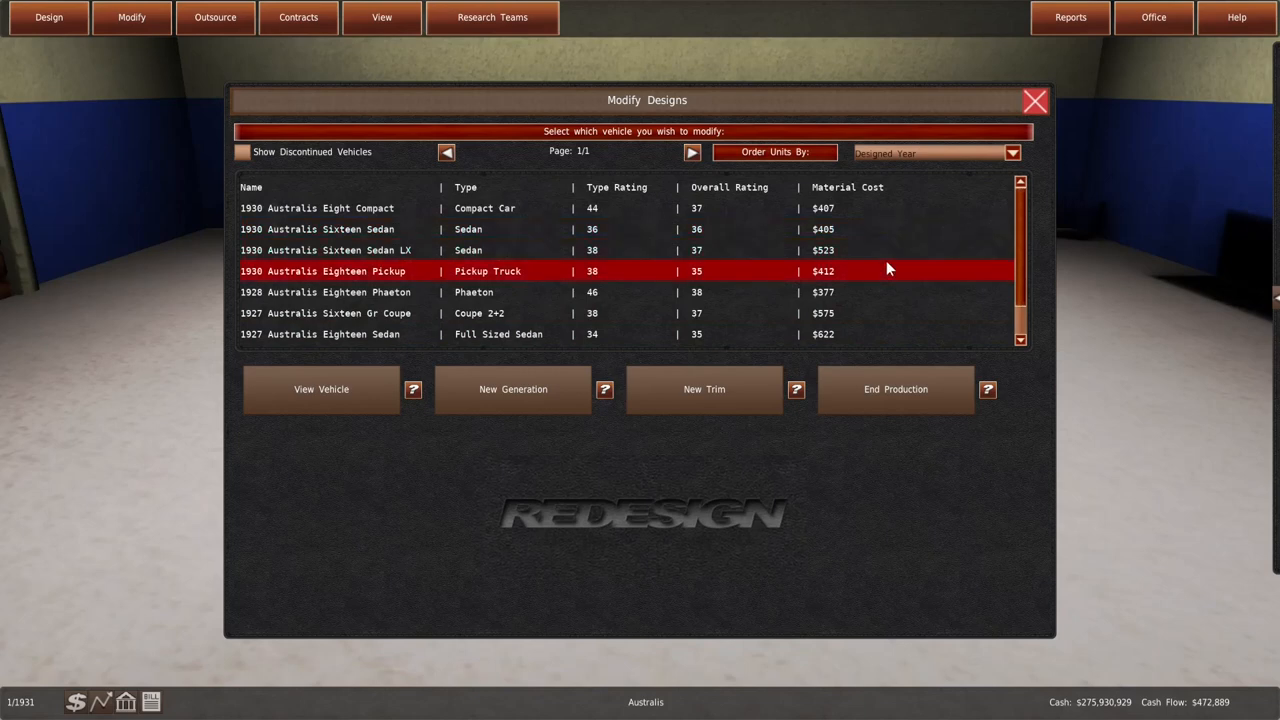
click(890, 248)
click(893, 209)
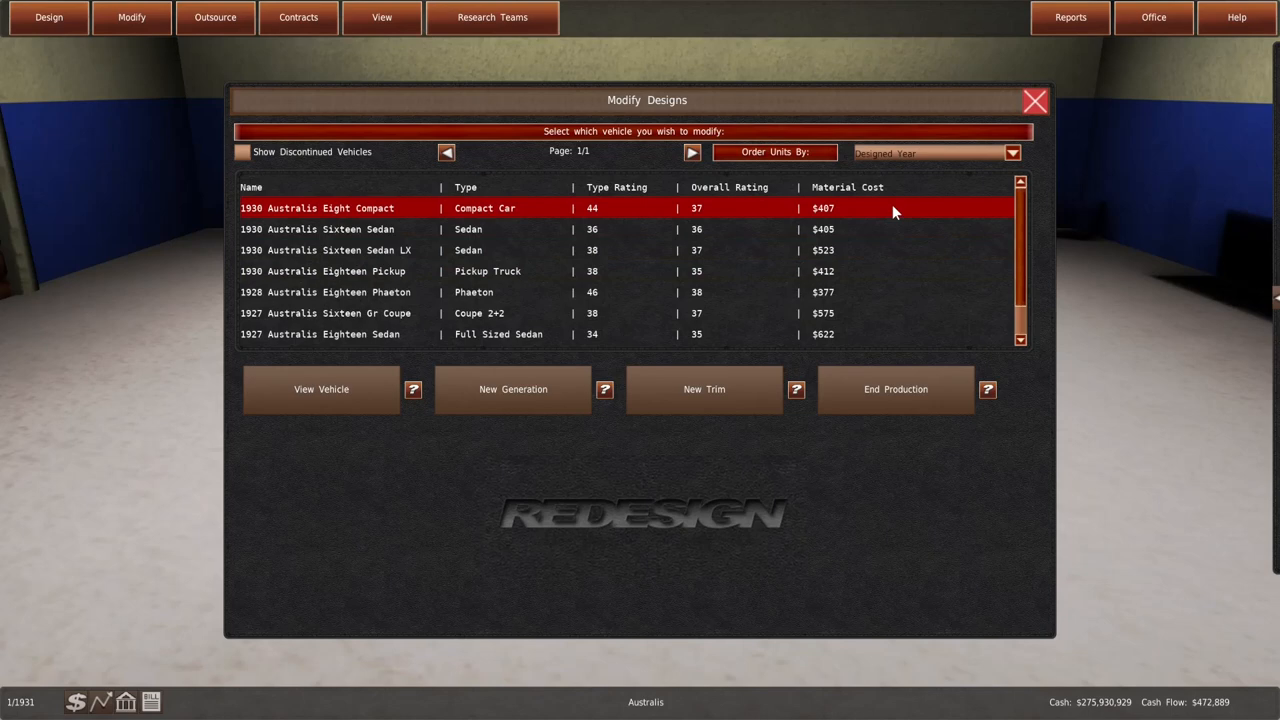
click(880, 272)
click(903, 313)
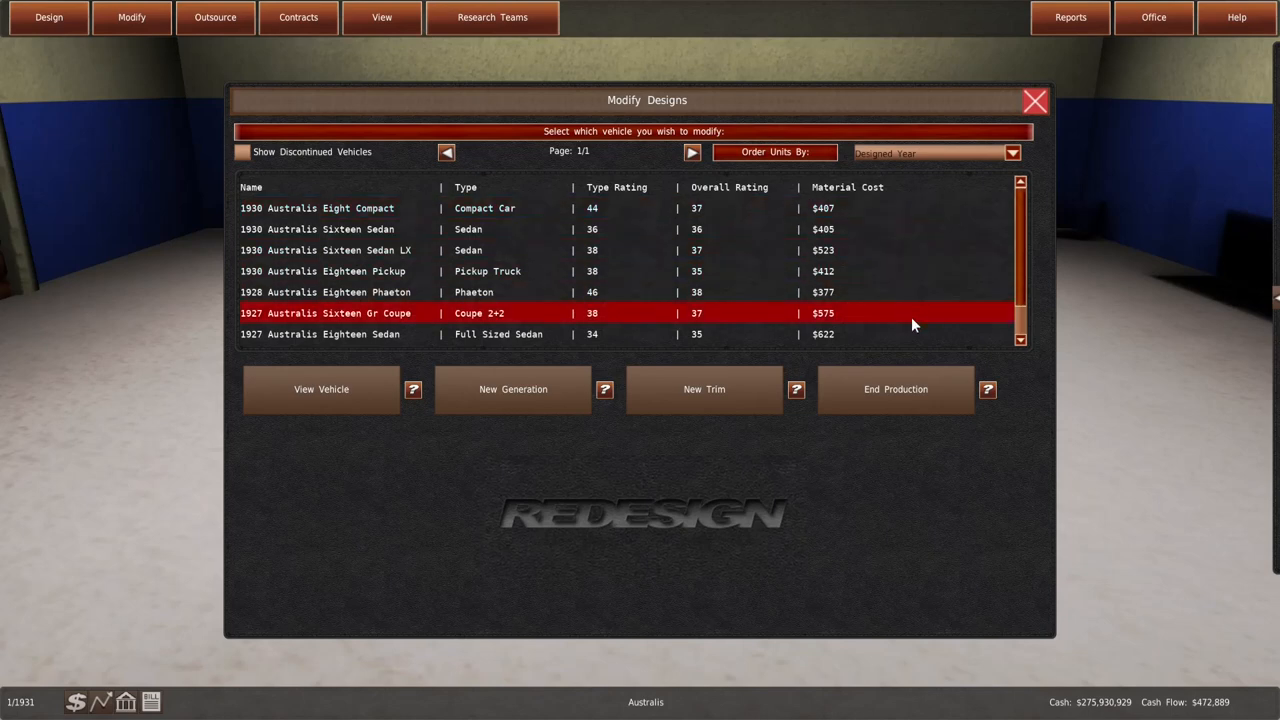
click(917, 334)
scroll(917, 334, down, 2)
click(918, 335)
click(908, 289)
click(916, 334)
click(917, 319)
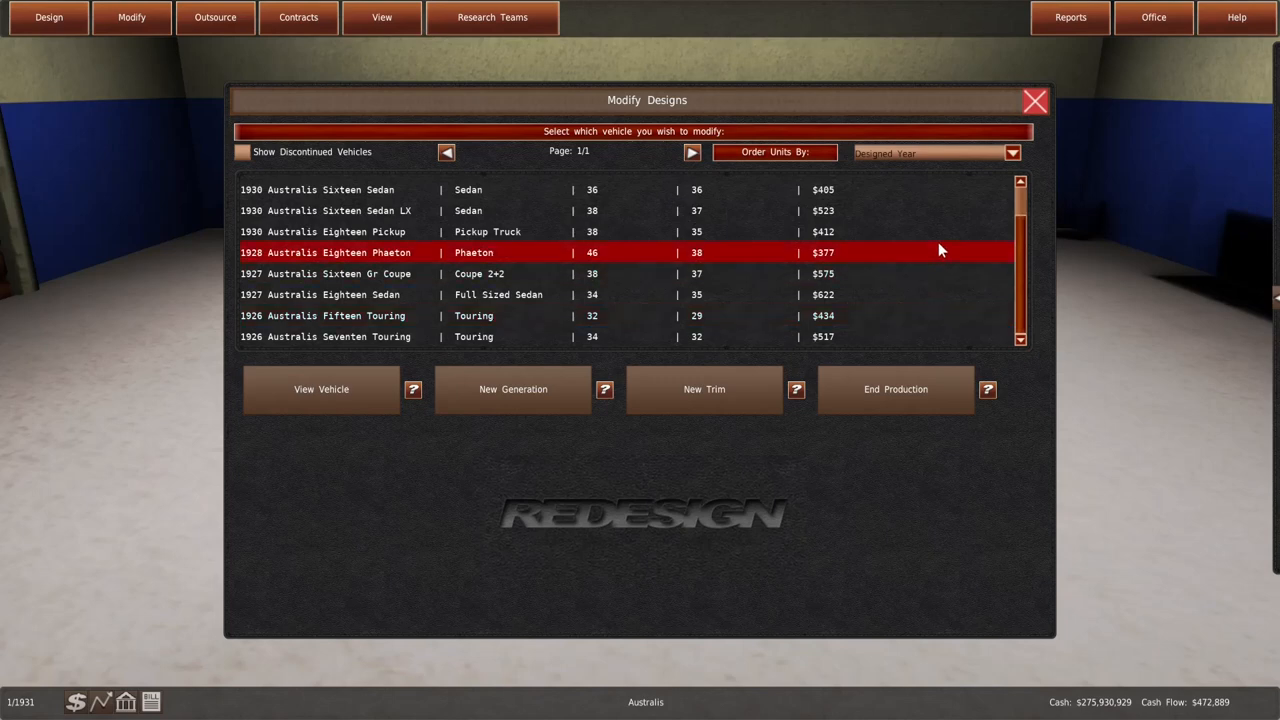
click(1035, 108)
Review the Body Type Demand industrial report sorted by Australian demand, then return to the office
click(1070, 17)
scroll(672, 242, up, 3)
scroll(674, 246, up, 3)
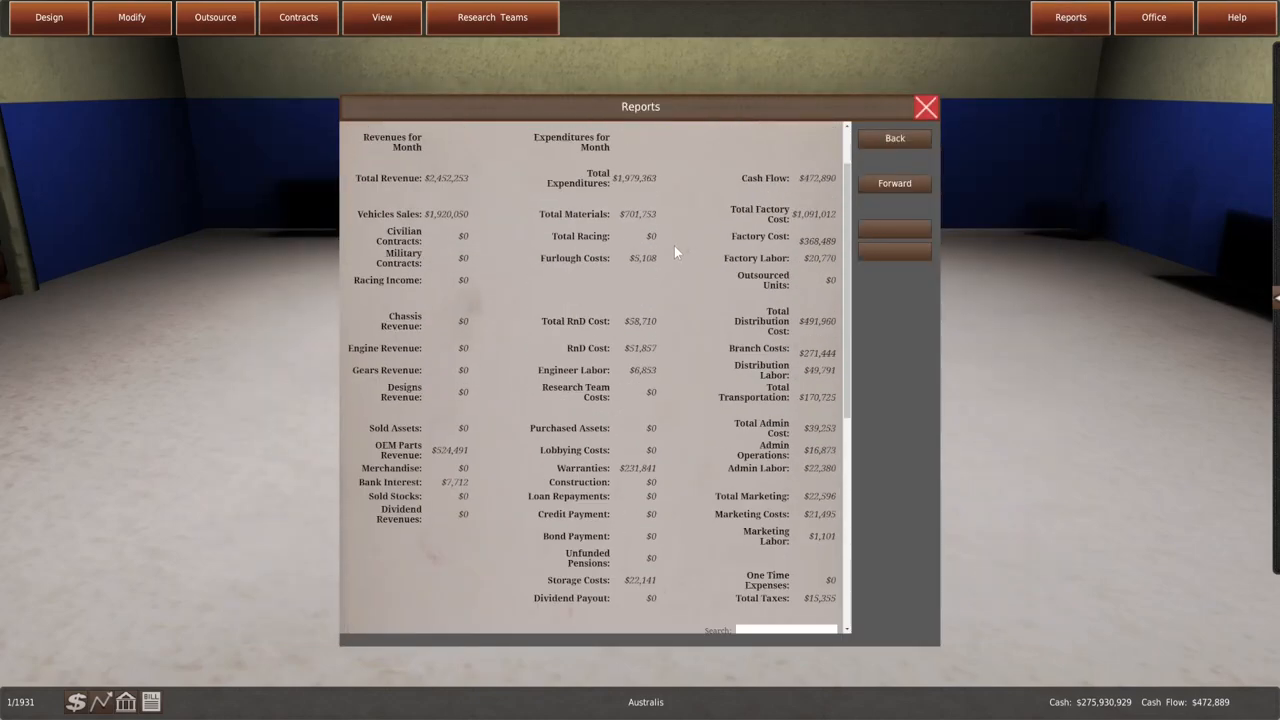
scroll(674, 246, up, 3)
click(582, 140)
click(589, 166)
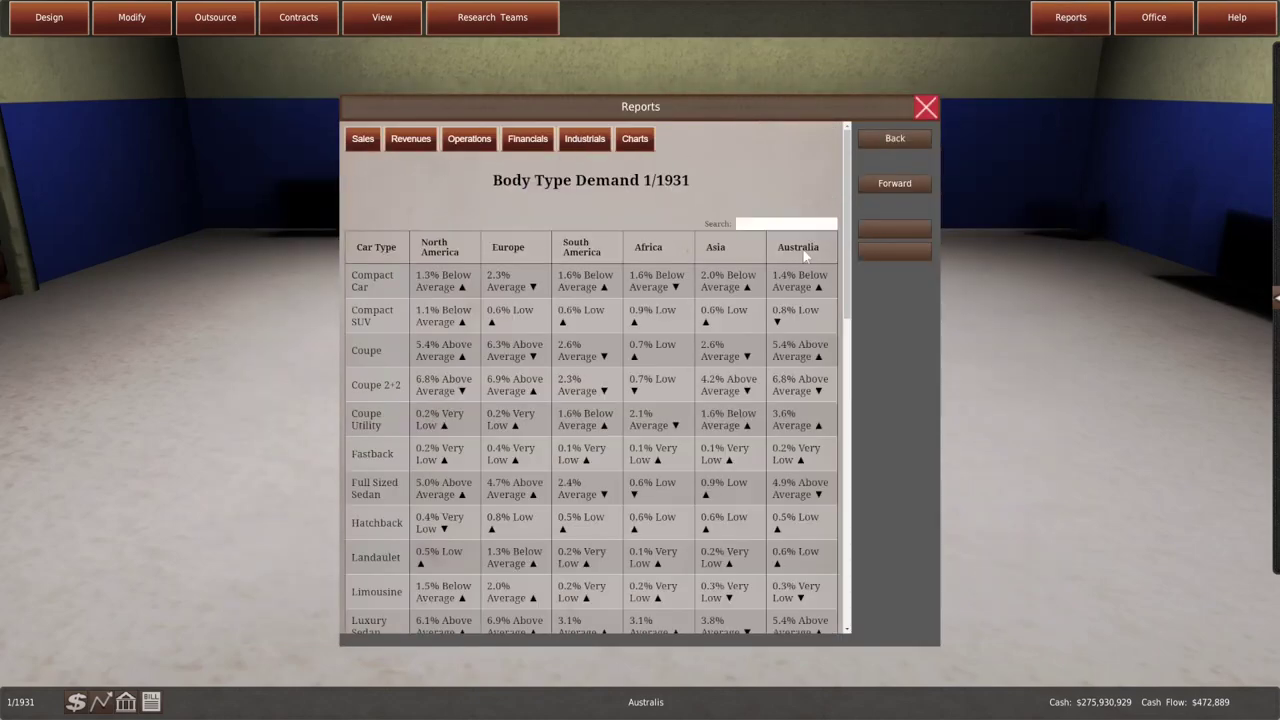
click(798, 247)
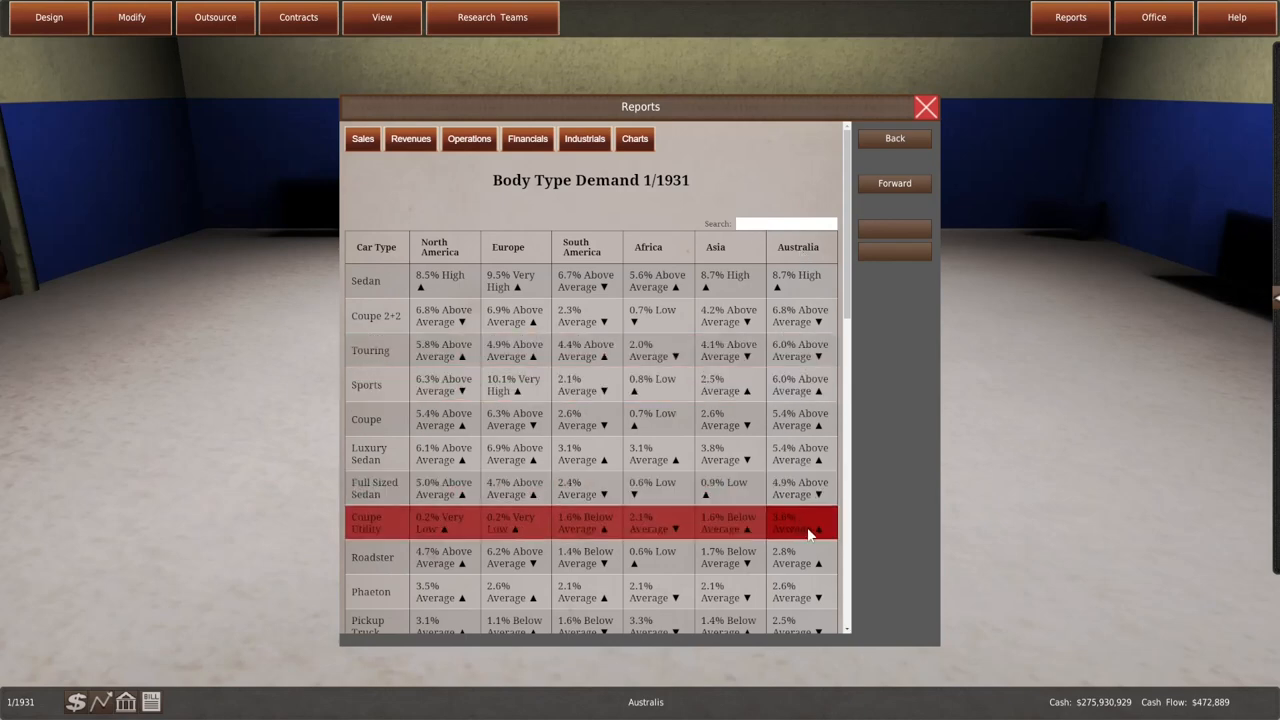
click(926, 108)
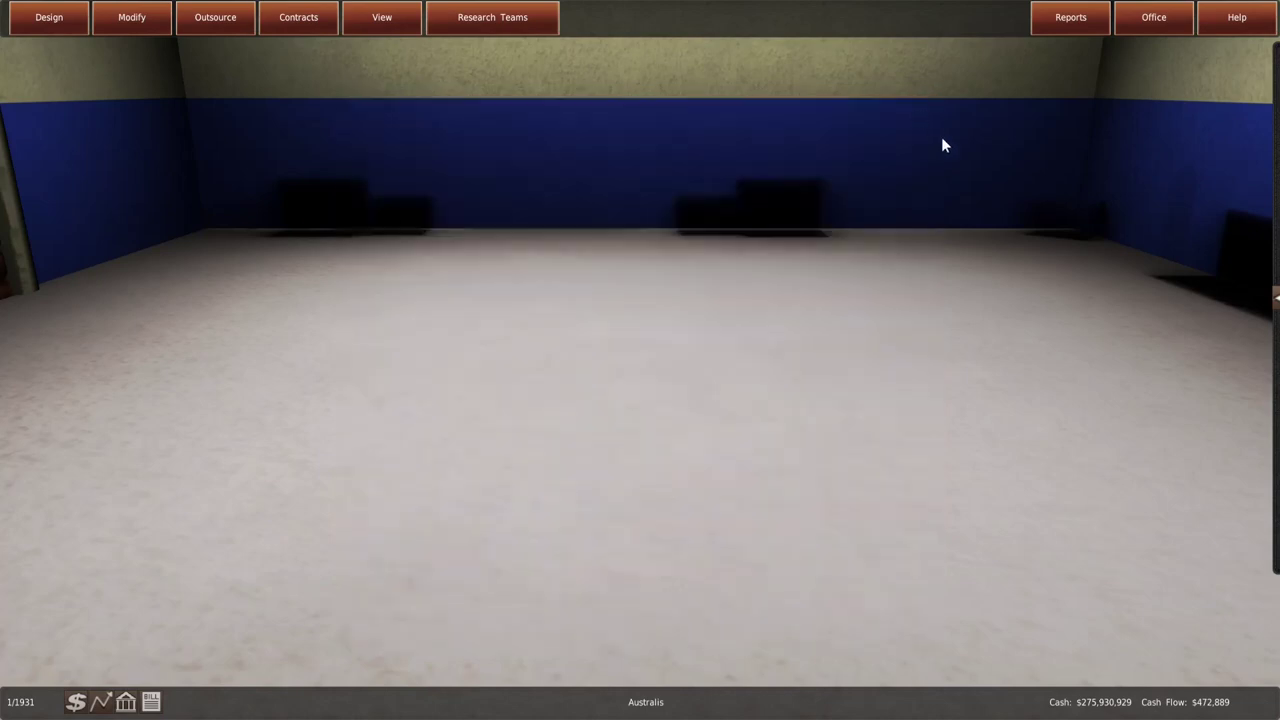
click(1148, 24)
On the world map, check Melbourne's competition filtered to Coupe Utility vehicles and close the view
click(722, 450)
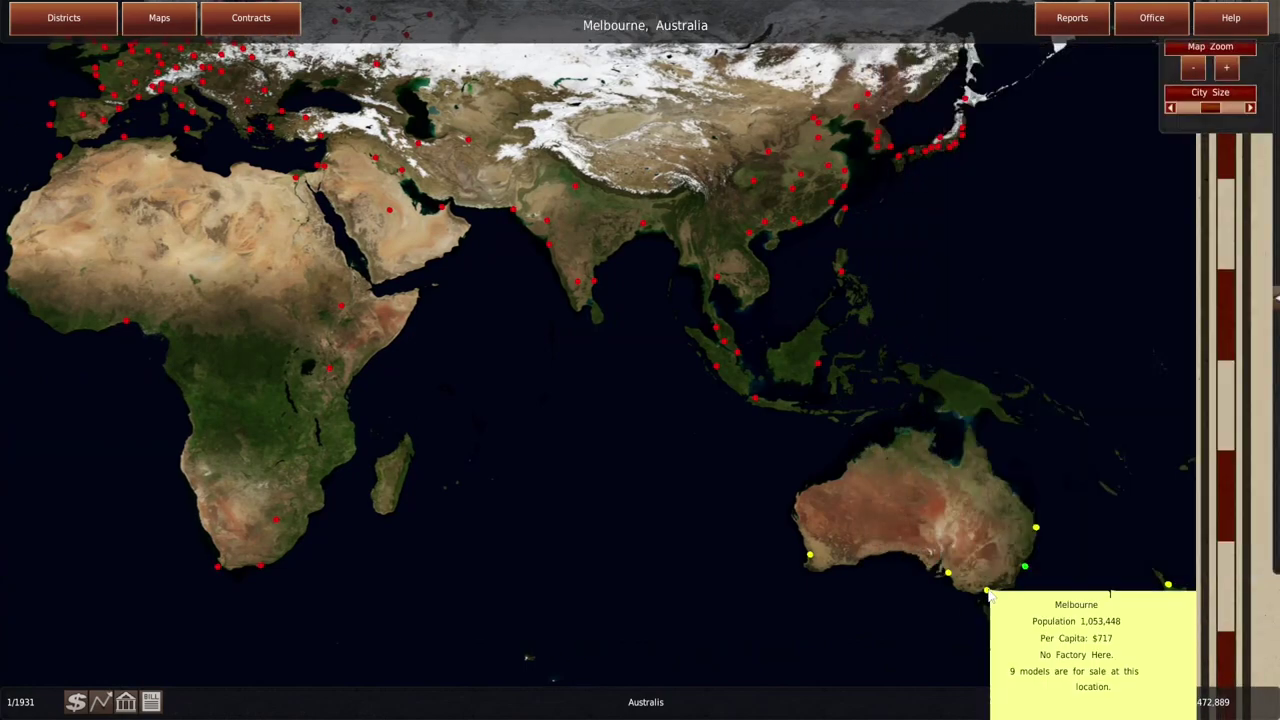
click(983, 594)
click(233, 549)
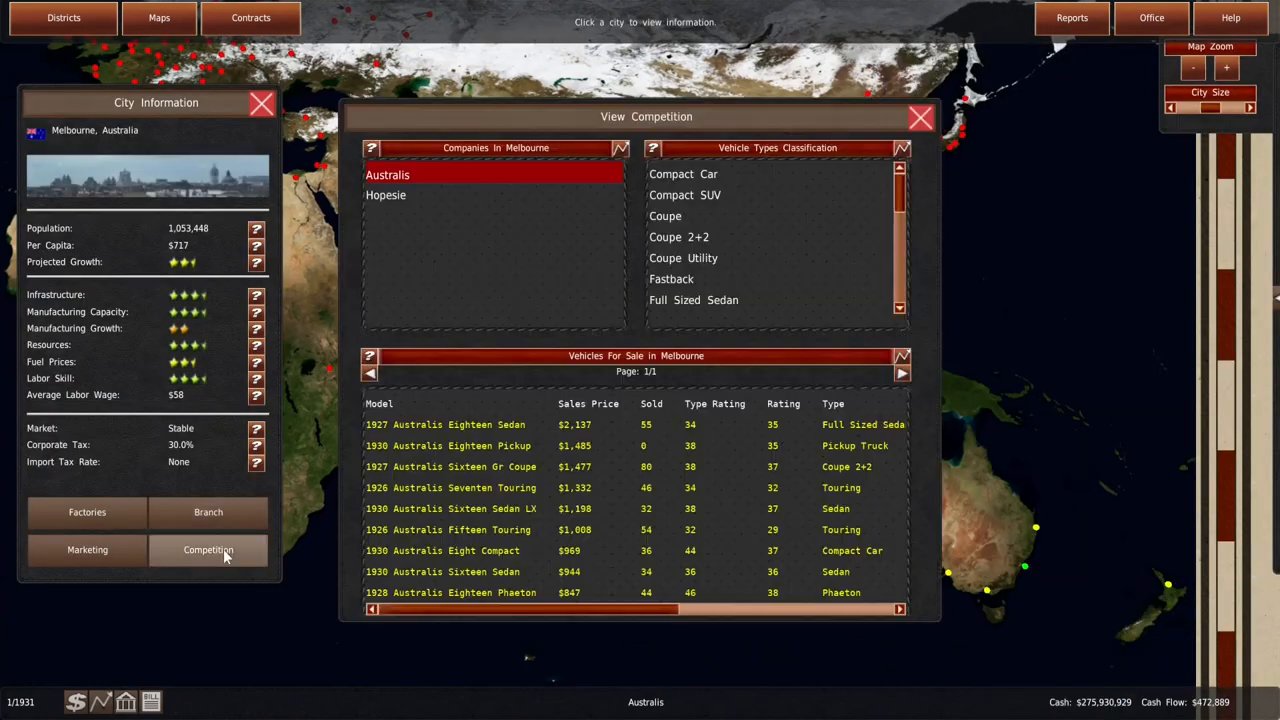
click(719, 262)
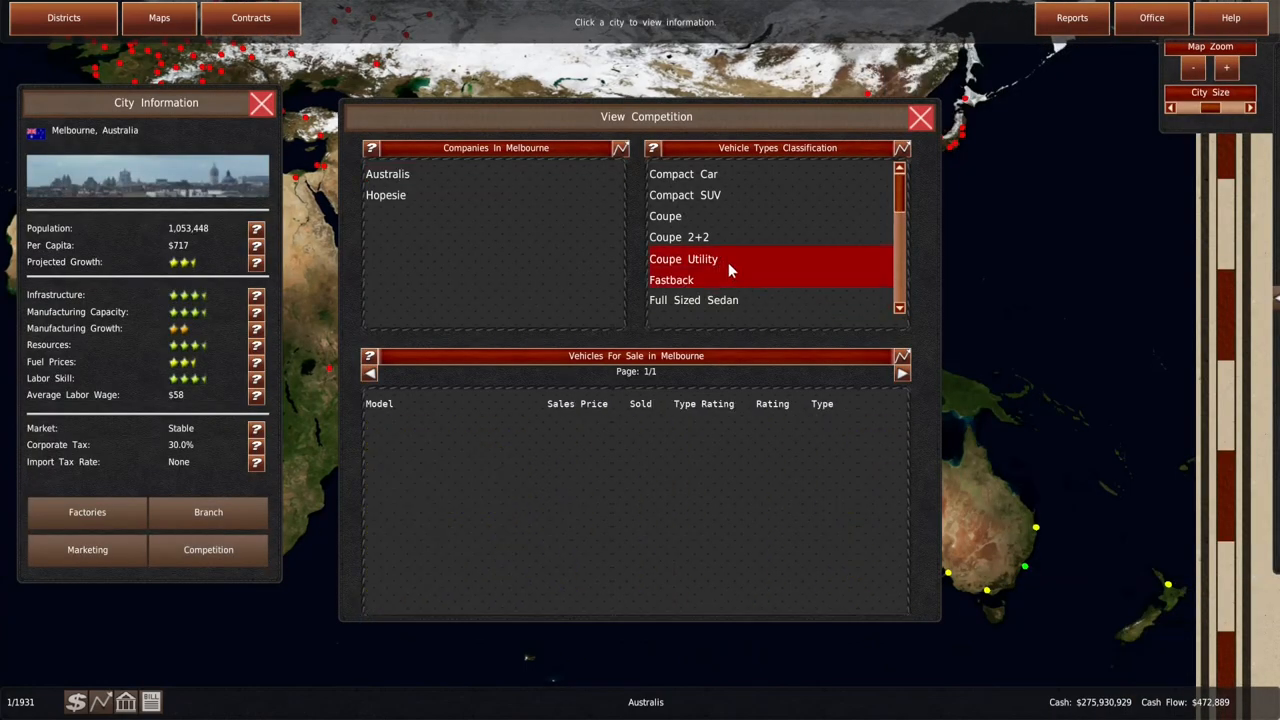
click(920, 117)
From the R&D department, begin an advanced new vehicle design as a Coupe Utility
click(1152, 20)
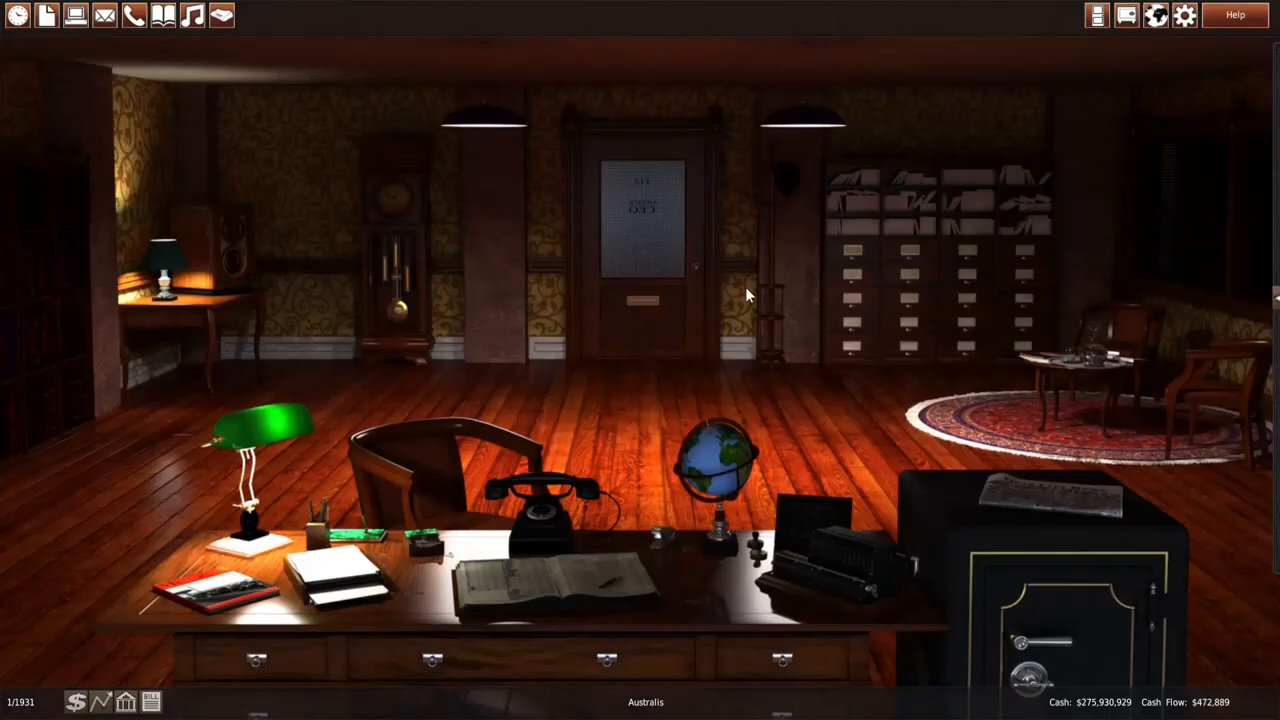
click(636, 299)
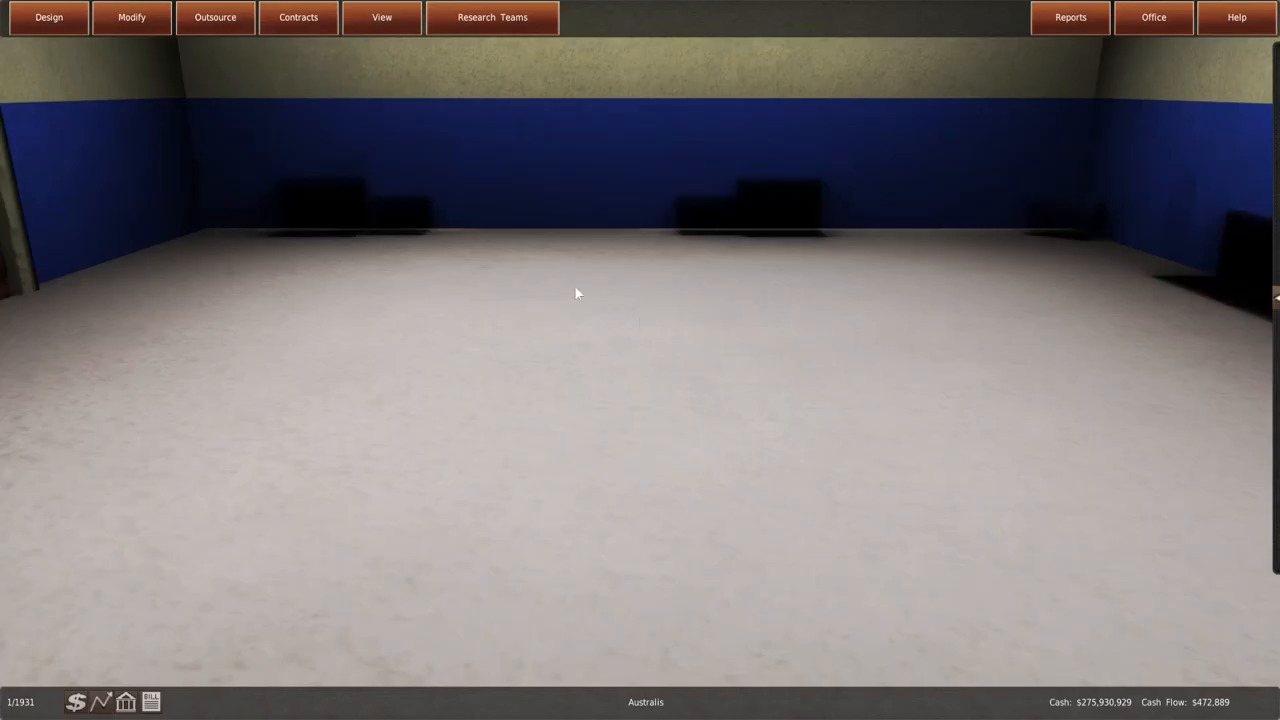
click(72, 24)
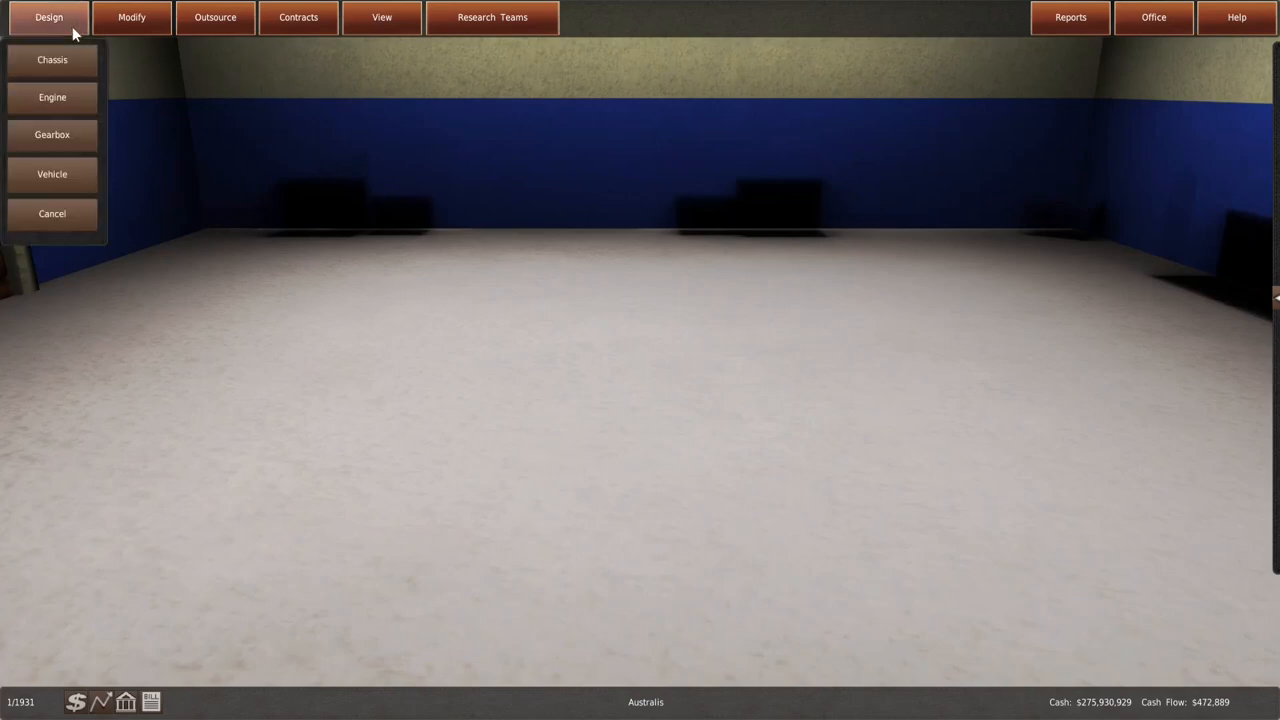
click(70, 168)
click(420, 275)
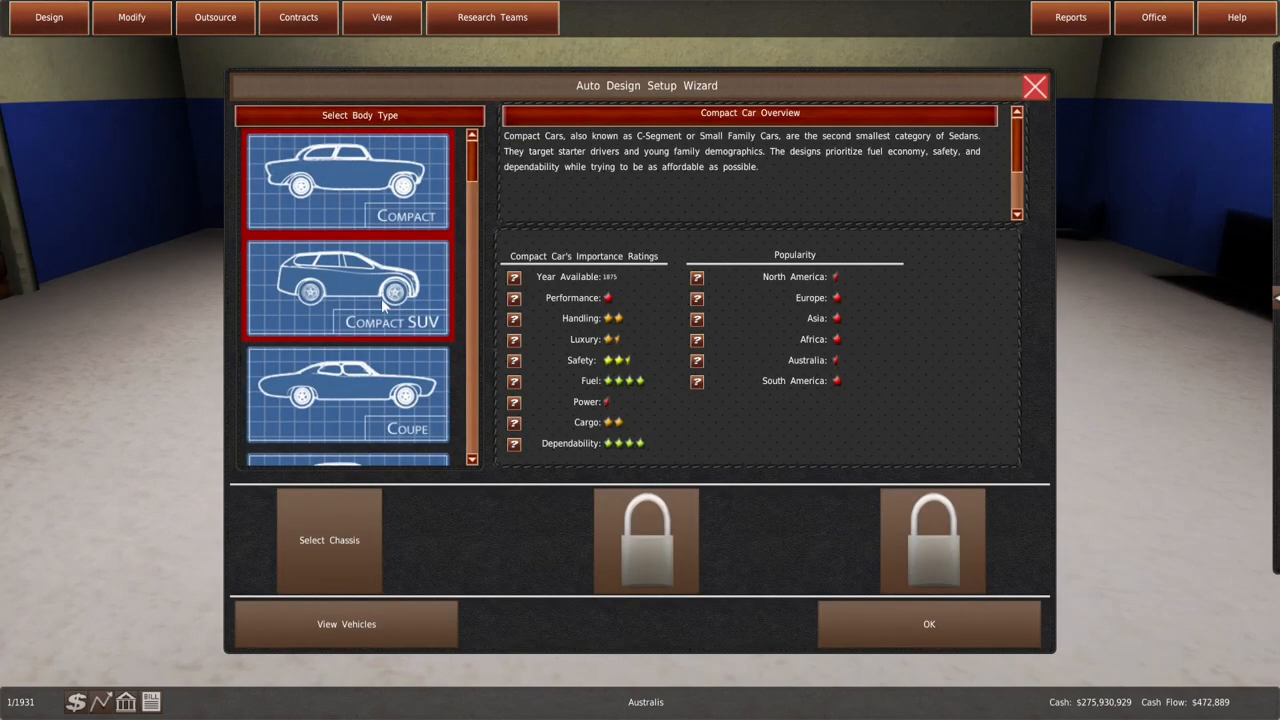
scroll(380, 300, down, 2)
scroll(380, 305, down, 2)
click(380, 313)
Choose the C-280-L2 chassis and the E-I4-1588cc engine for the design
click(357, 498)
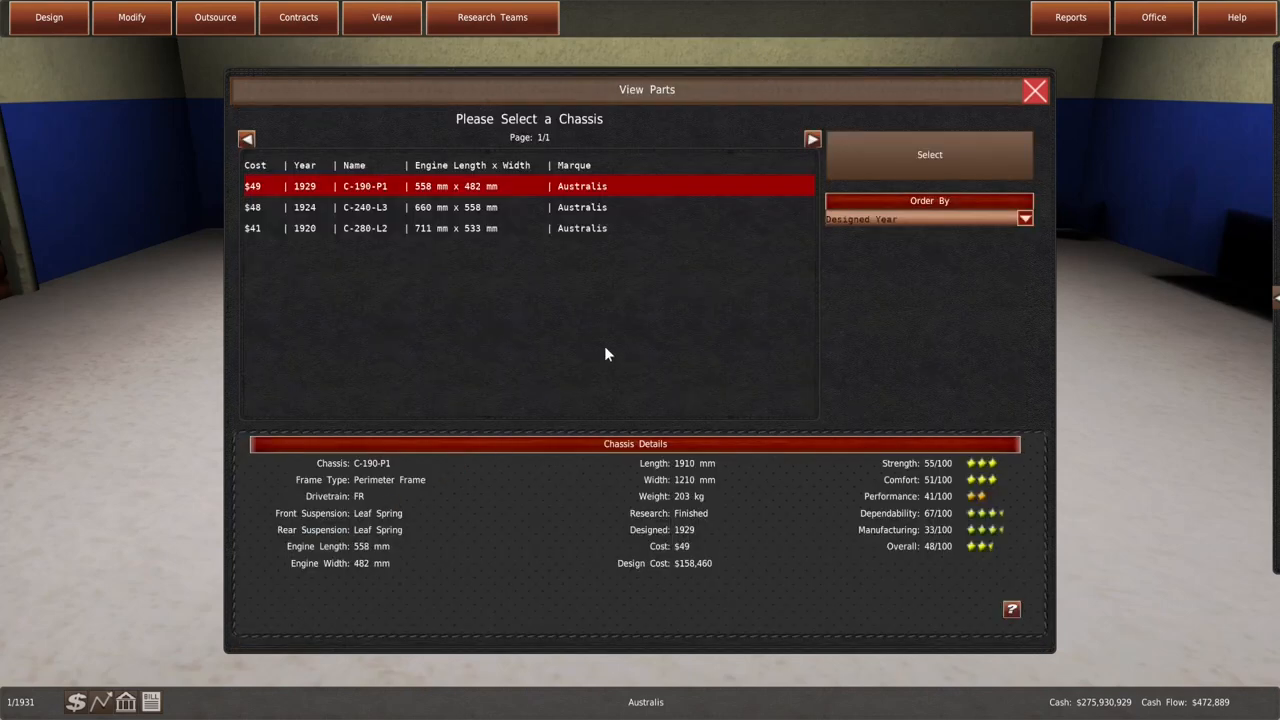
click(692, 228)
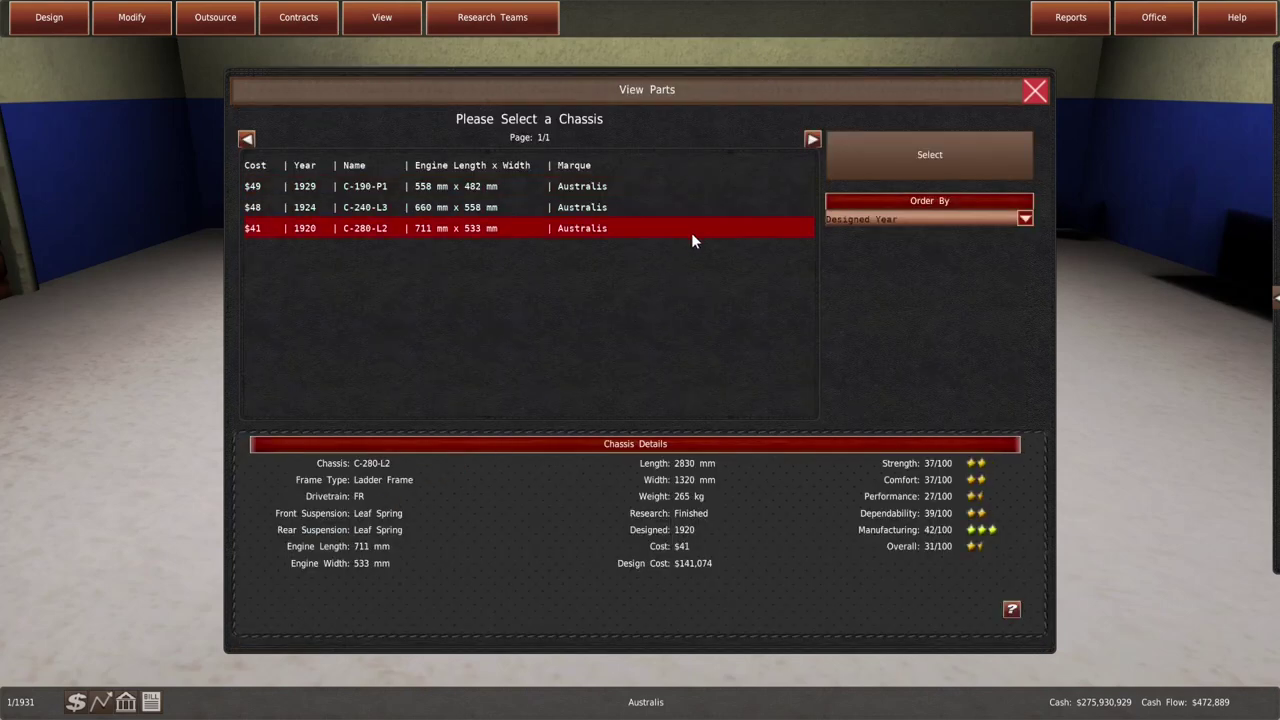
click(885, 155)
click(677, 520)
click(772, 220)
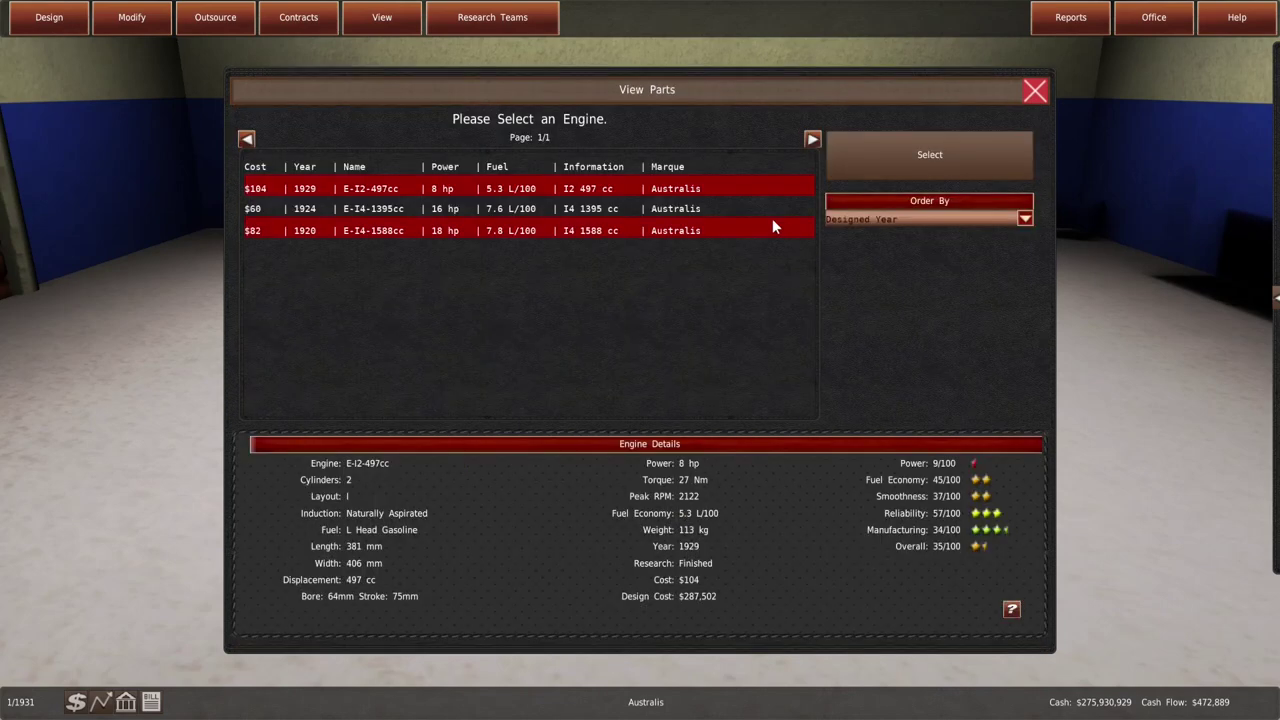
click(883, 174)
Choose the T-3NR2 gearbox and confirm the design setup
click(920, 520)
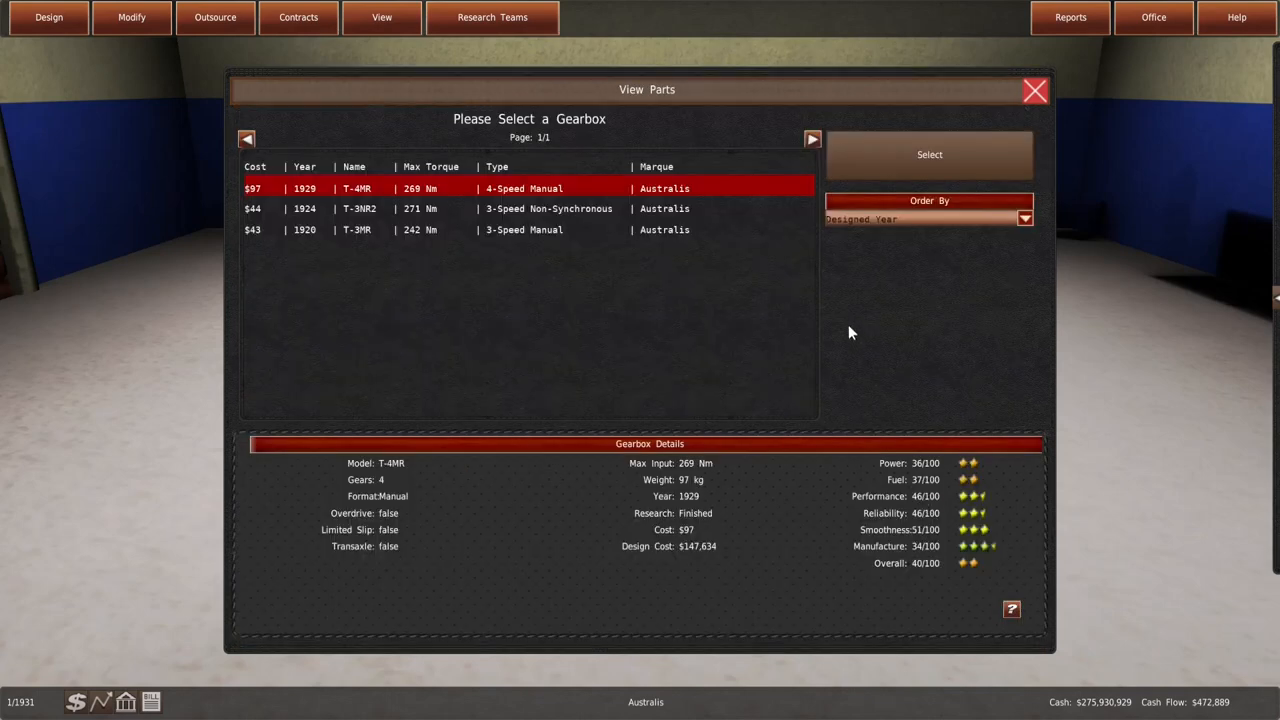
click(708, 211)
click(882, 162)
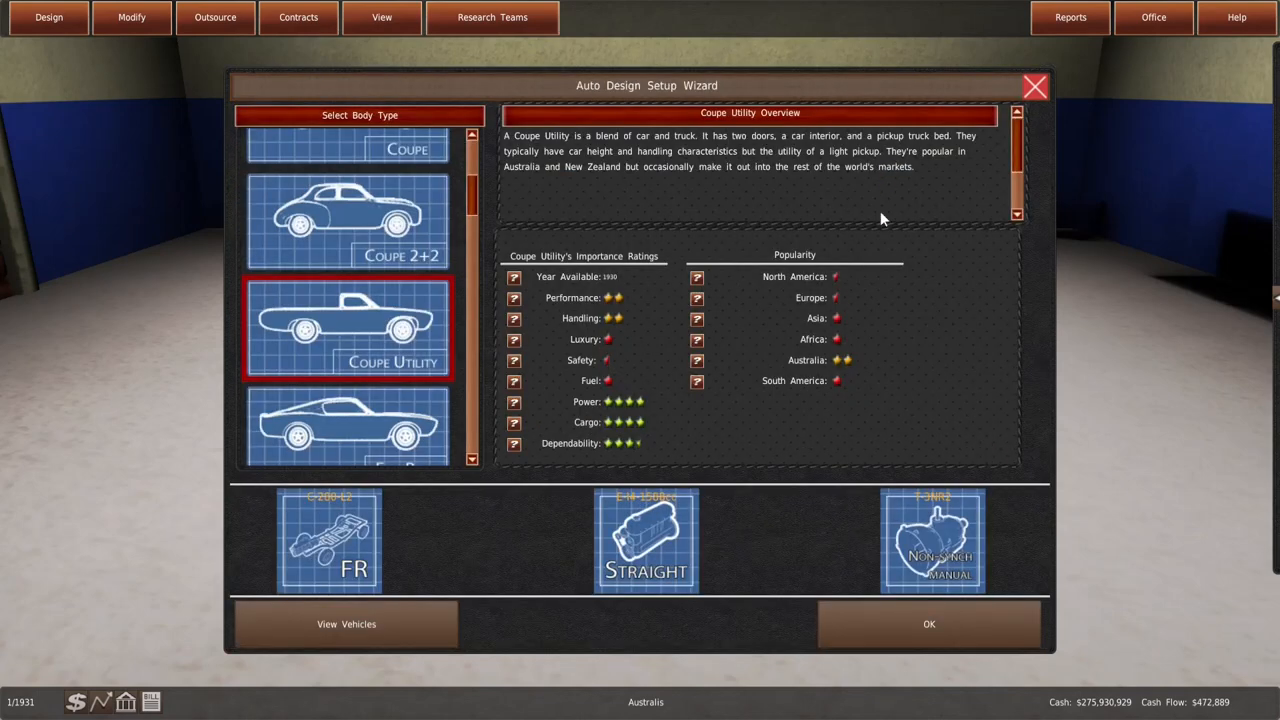
click(880, 622)
Preview the predesigned Neysiller and XMC 26erPickup bodies, then select the green Sammy1919 pickup
click(576, 463)
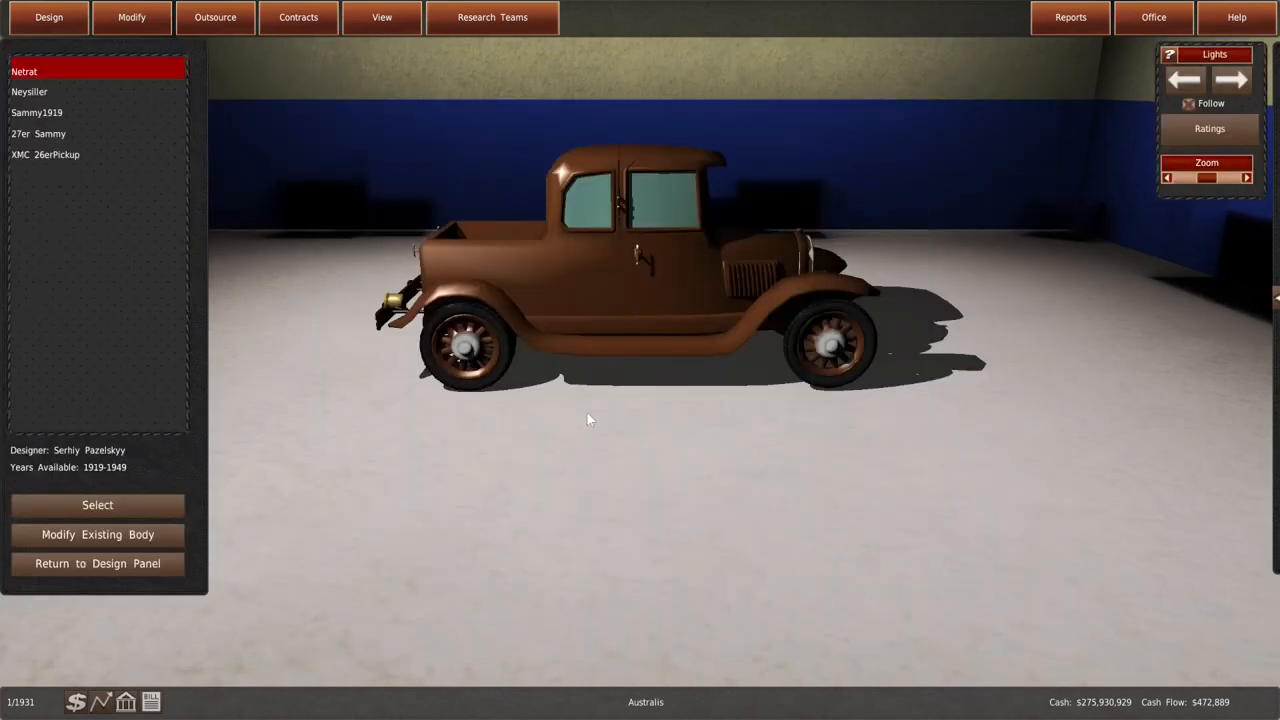
click(128, 92)
click(124, 114)
click(118, 153)
click(118, 115)
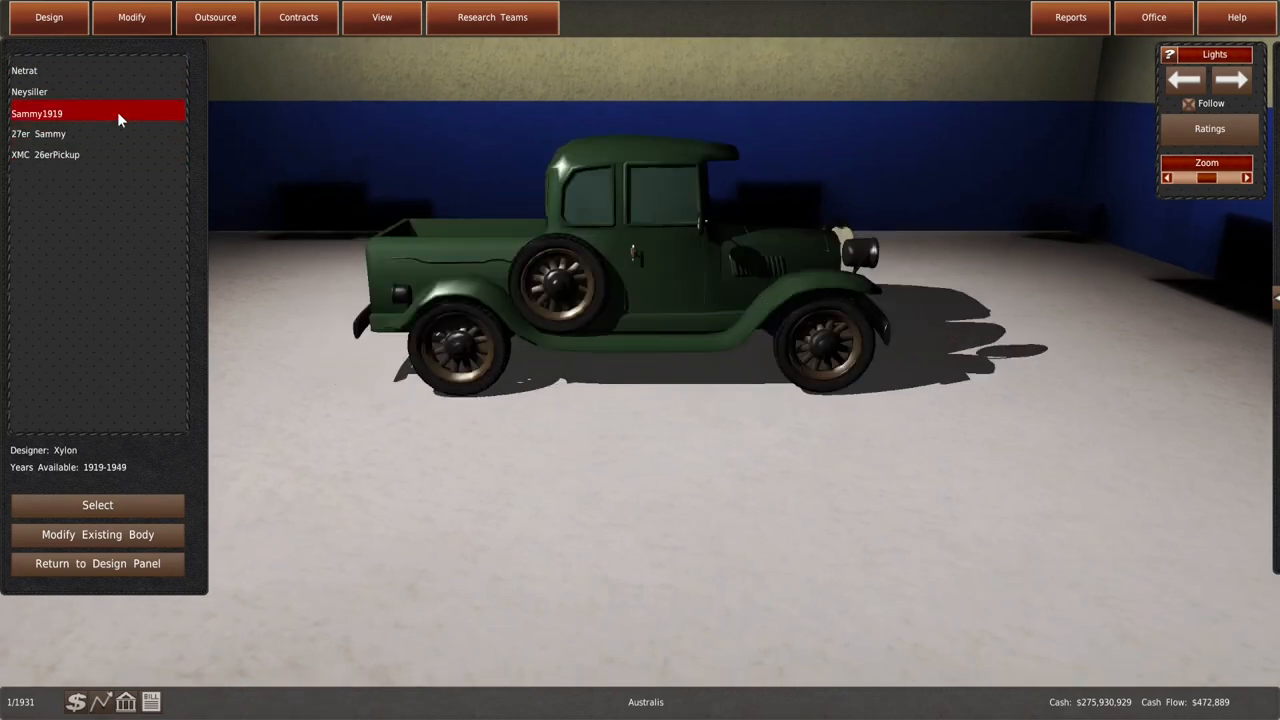
Review the Sammy1919 design's ratings (64 km/h top speed) and close the summary
click(1205, 129)
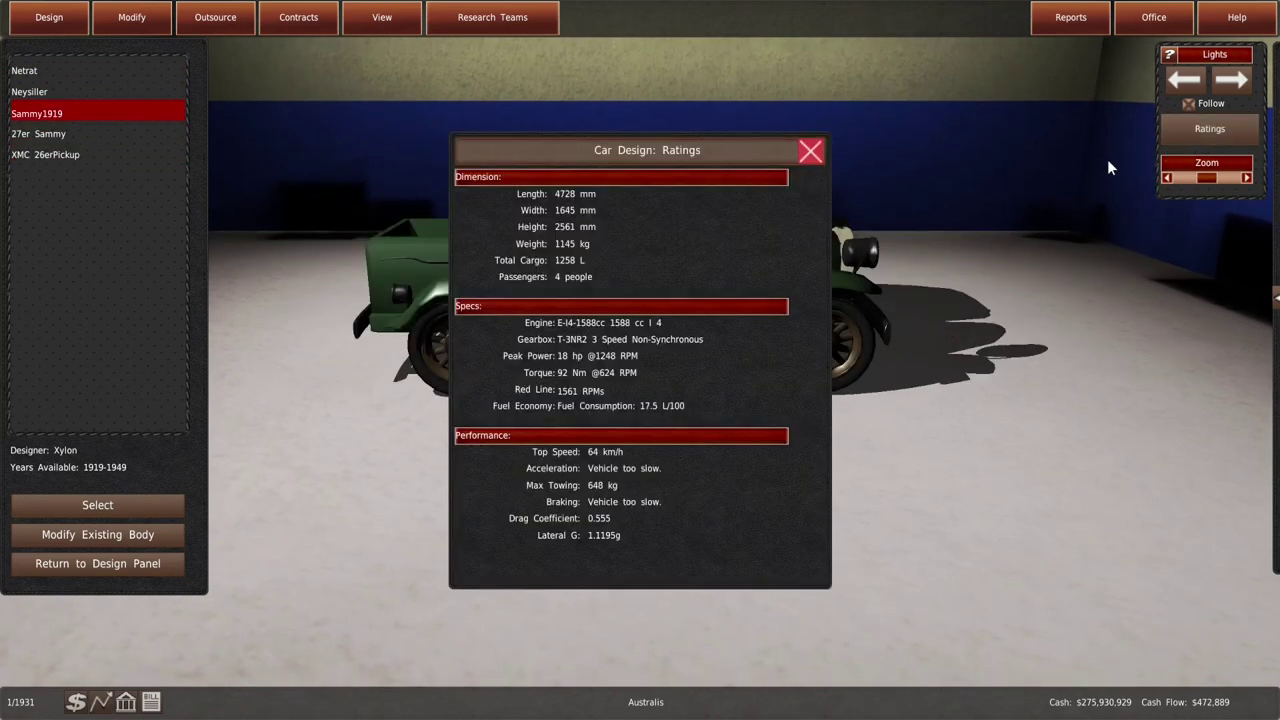
click(811, 151)
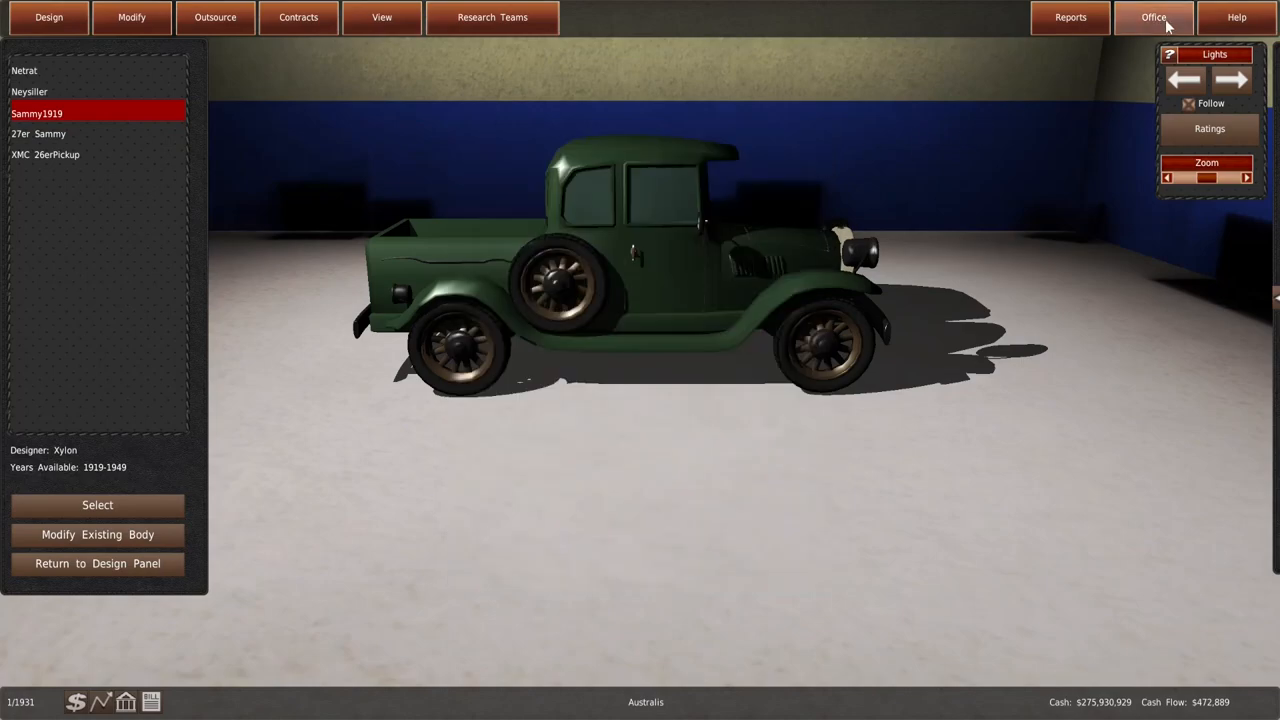
Leave the office, visit the R&D department briefly, then go to the showroom
click(1167, 25)
click(668, 241)
click(652, 334)
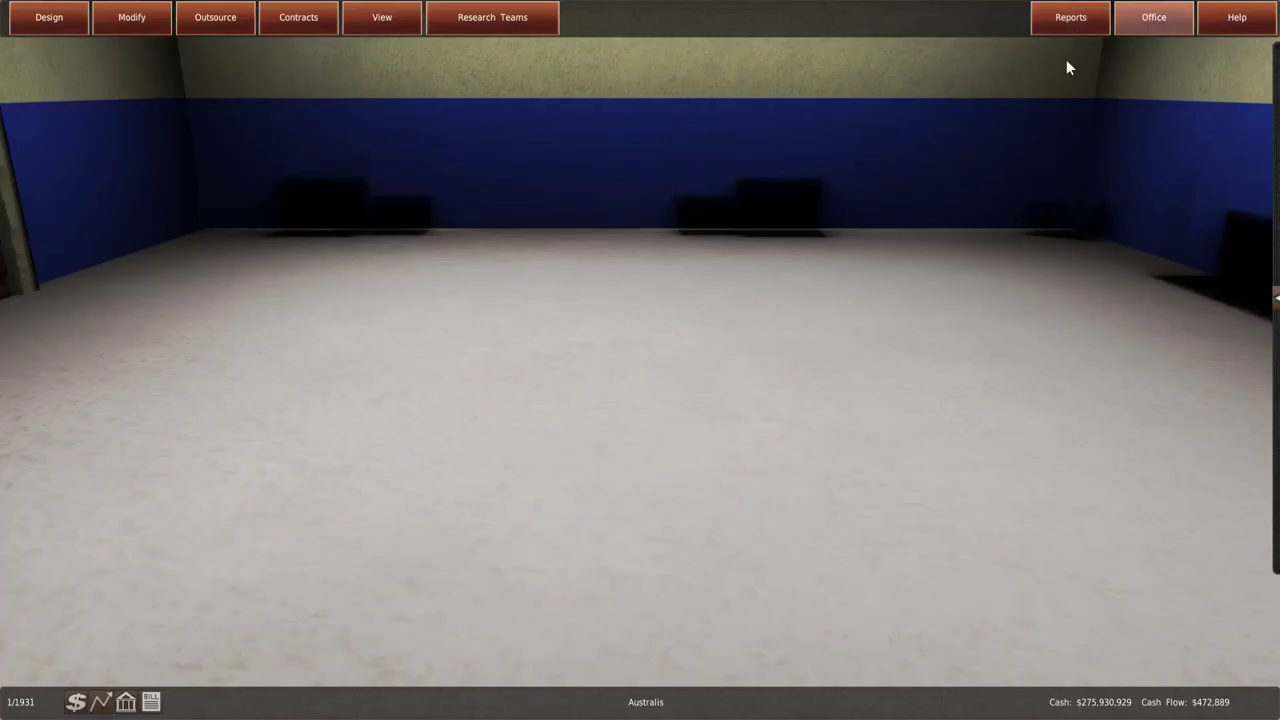
click(1160, 16)
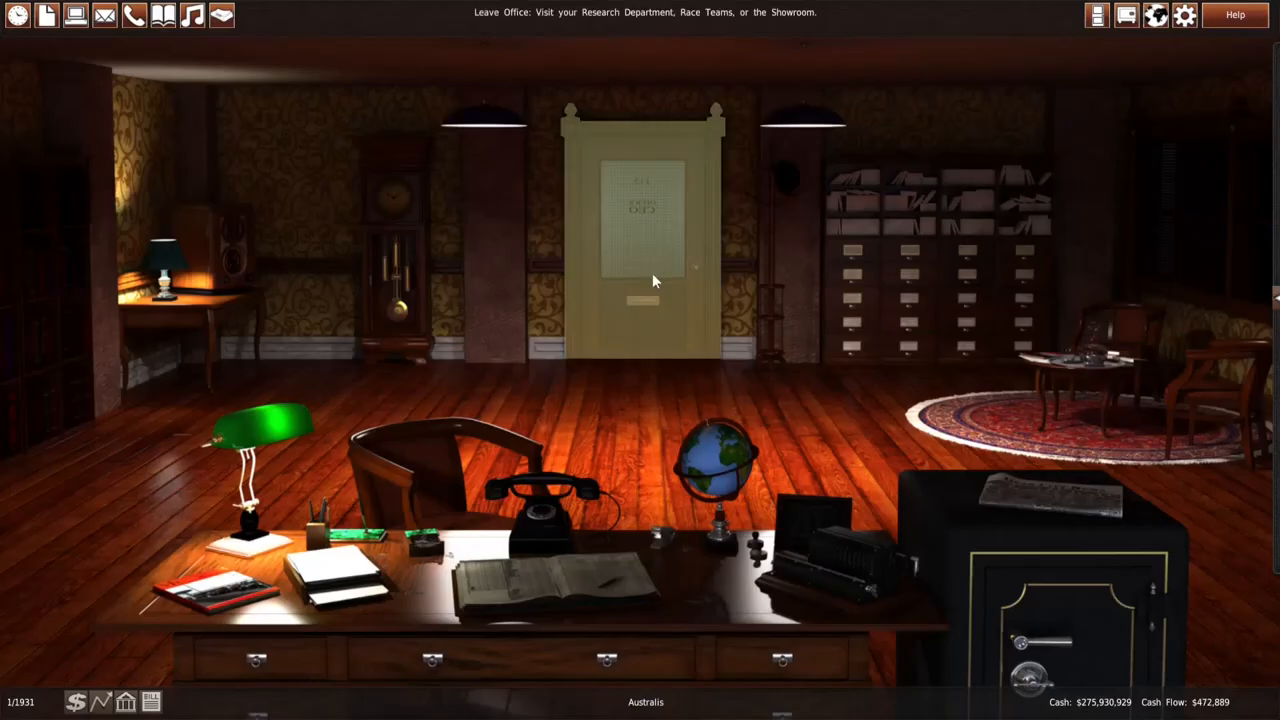
click(651, 278)
click(628, 445)
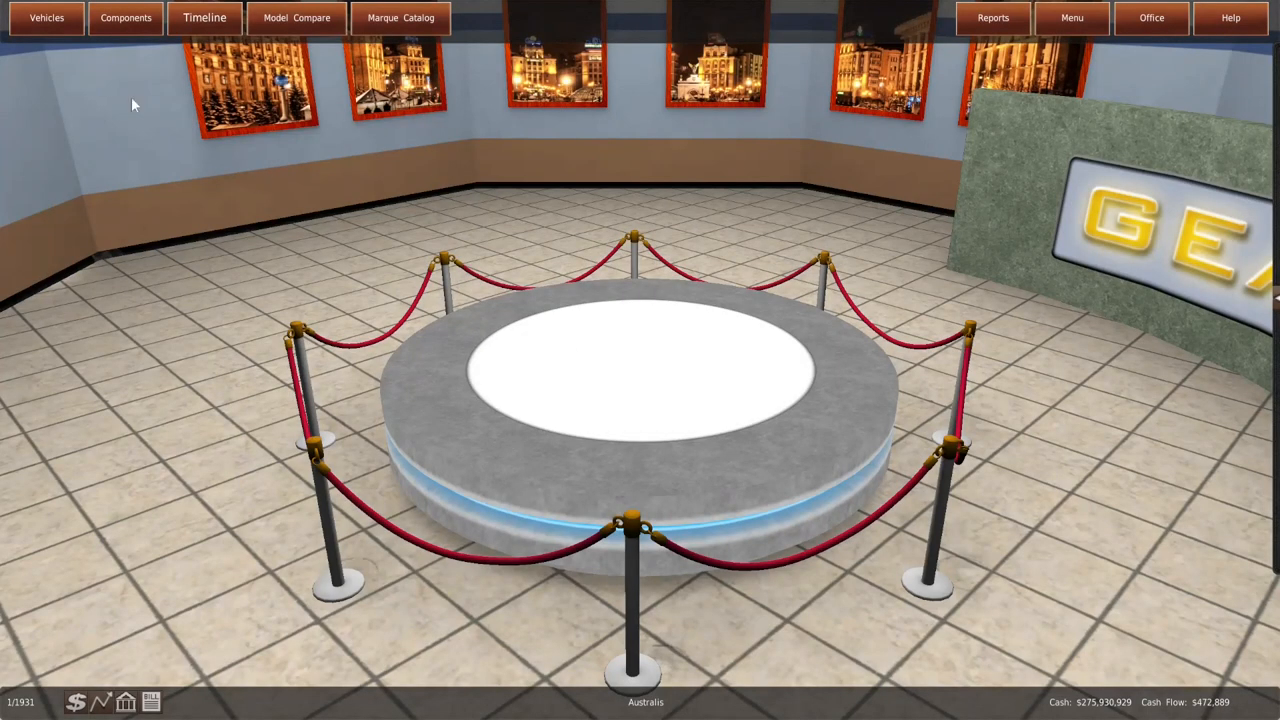
Show the 1930 Australis Eighteen Pickup's details from the showroom's model list
click(47, 18)
drag(237, 193, 230, 395)
click(209, 407)
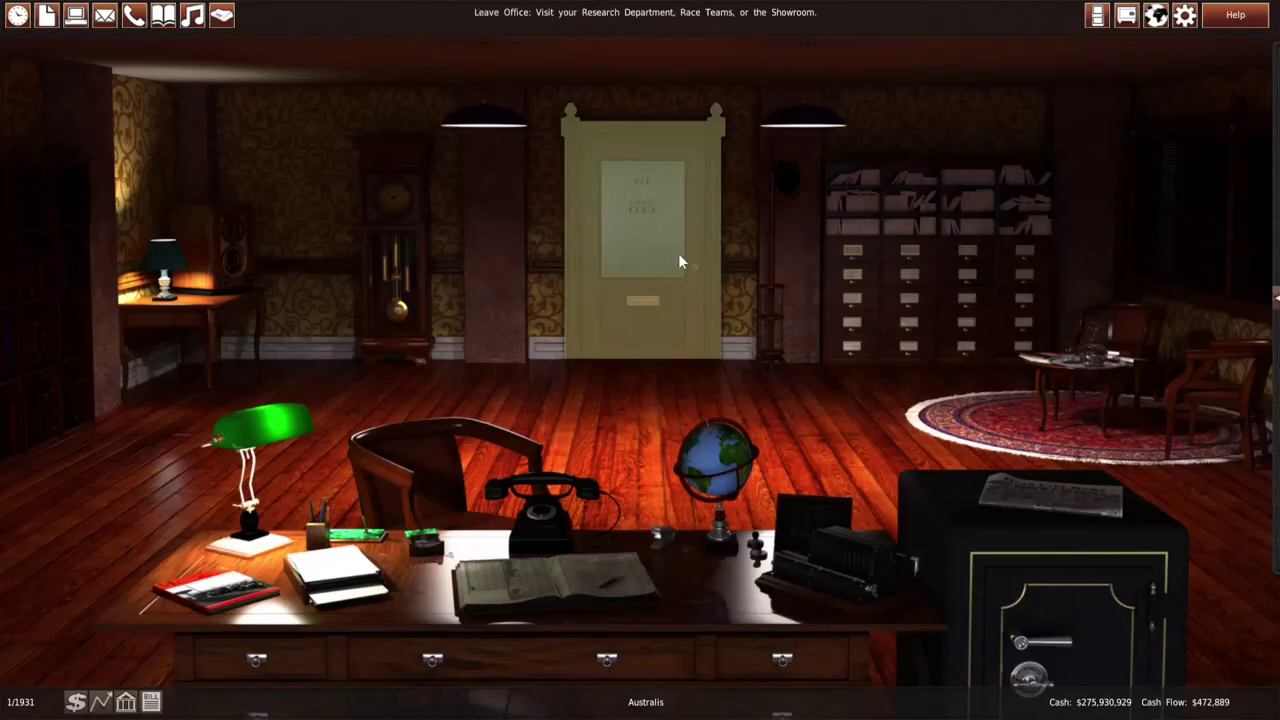
Go to the R&D department and look over the existing chassis designs
click(678, 255)
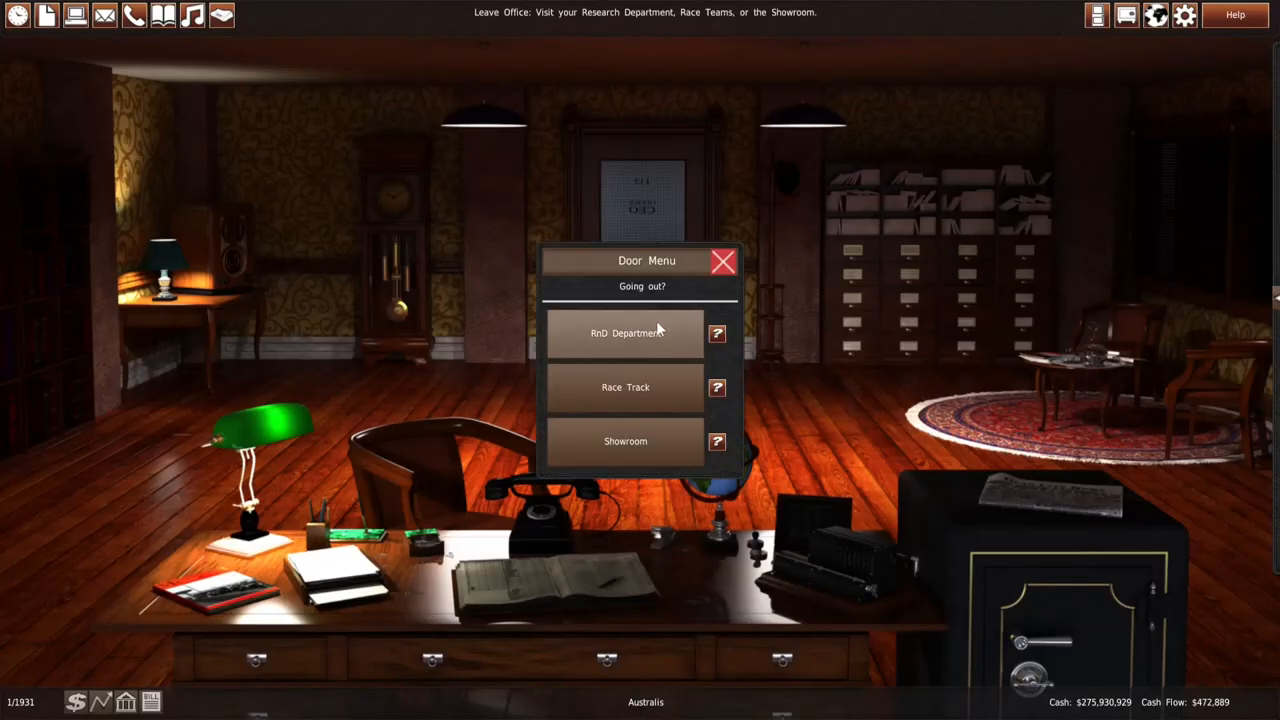
click(656, 325)
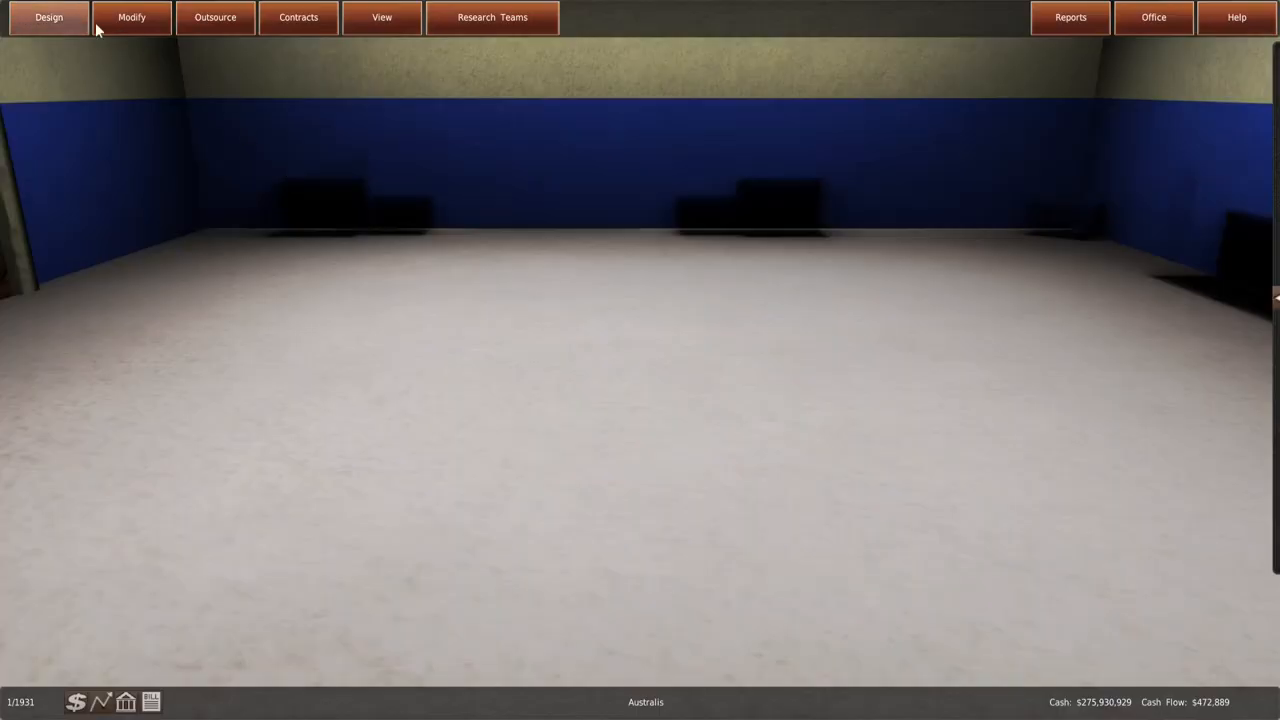
click(365, 20)
click(370, 58)
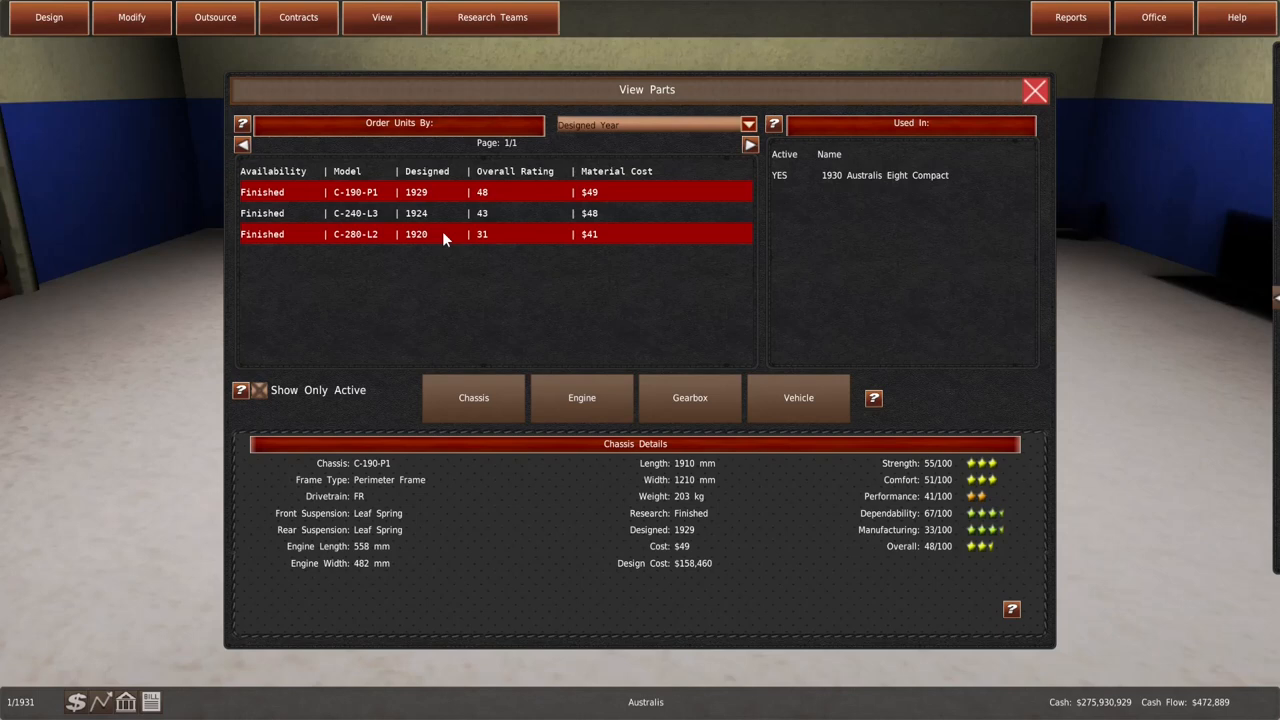
click(1034, 92)
Begin an assisted new vehicle design as a Coupe Utility
click(49, 17)
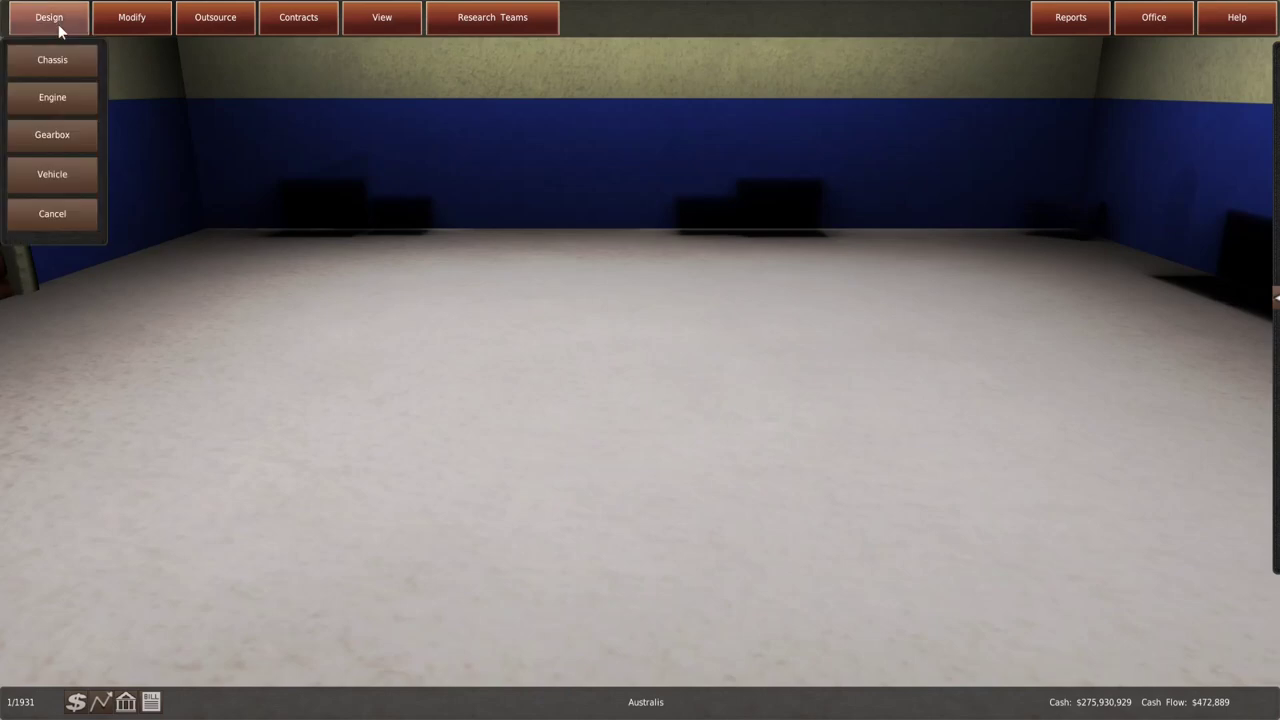
click(62, 173)
click(443, 311)
scroll(389, 336, down, 2)
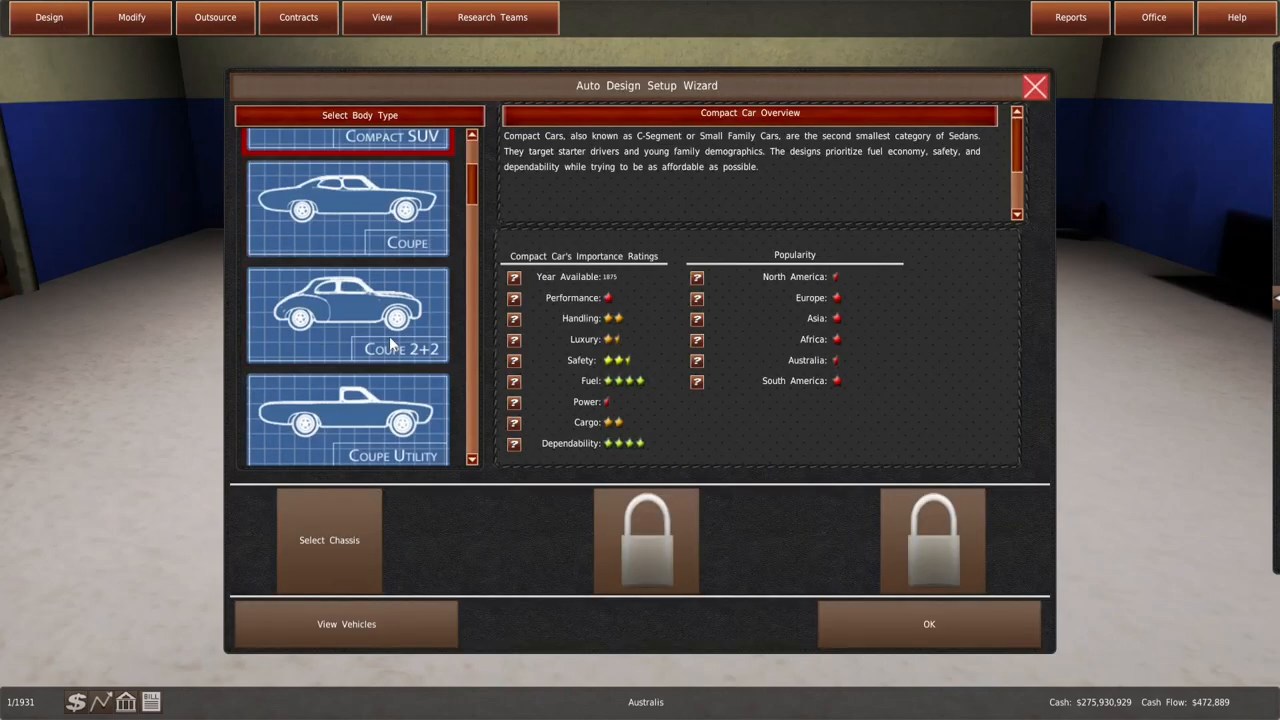
scroll(389, 336, down, 3)
click(350, 240)
Choose the C-240-L3 chassis and an inline-four engine for the design
click(343, 518)
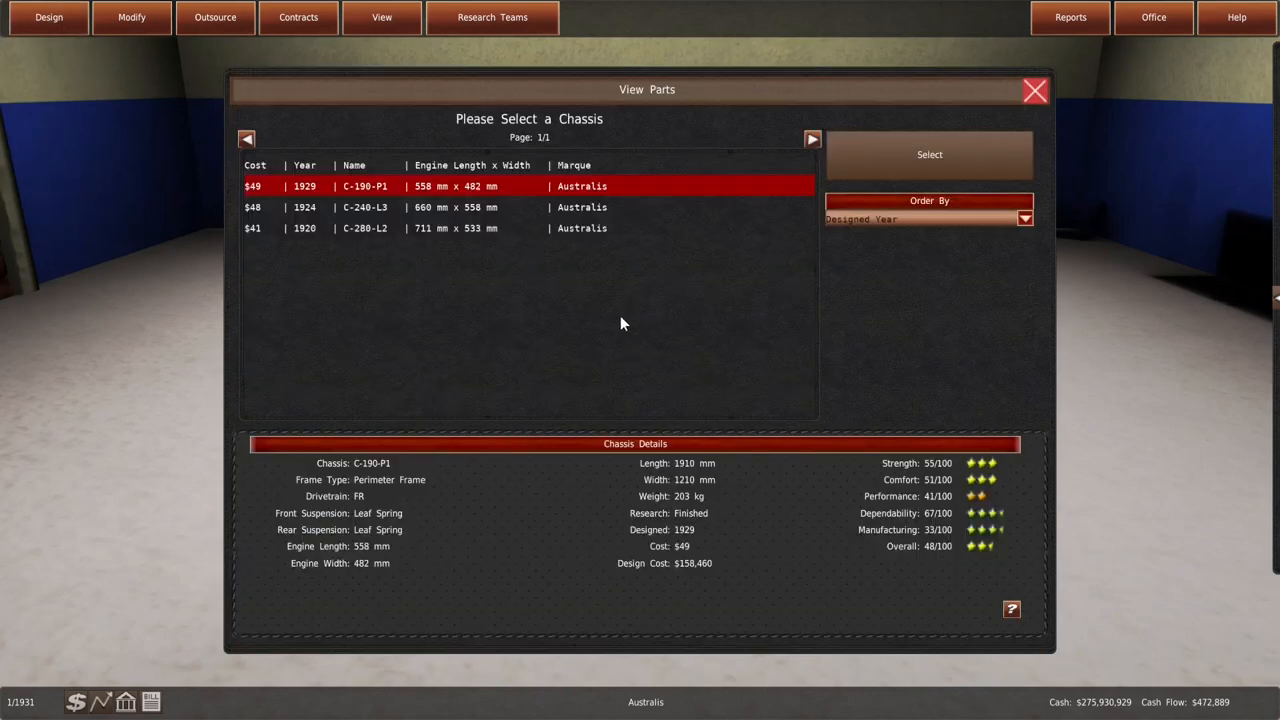
click(740, 207)
click(812, 188)
click(929, 154)
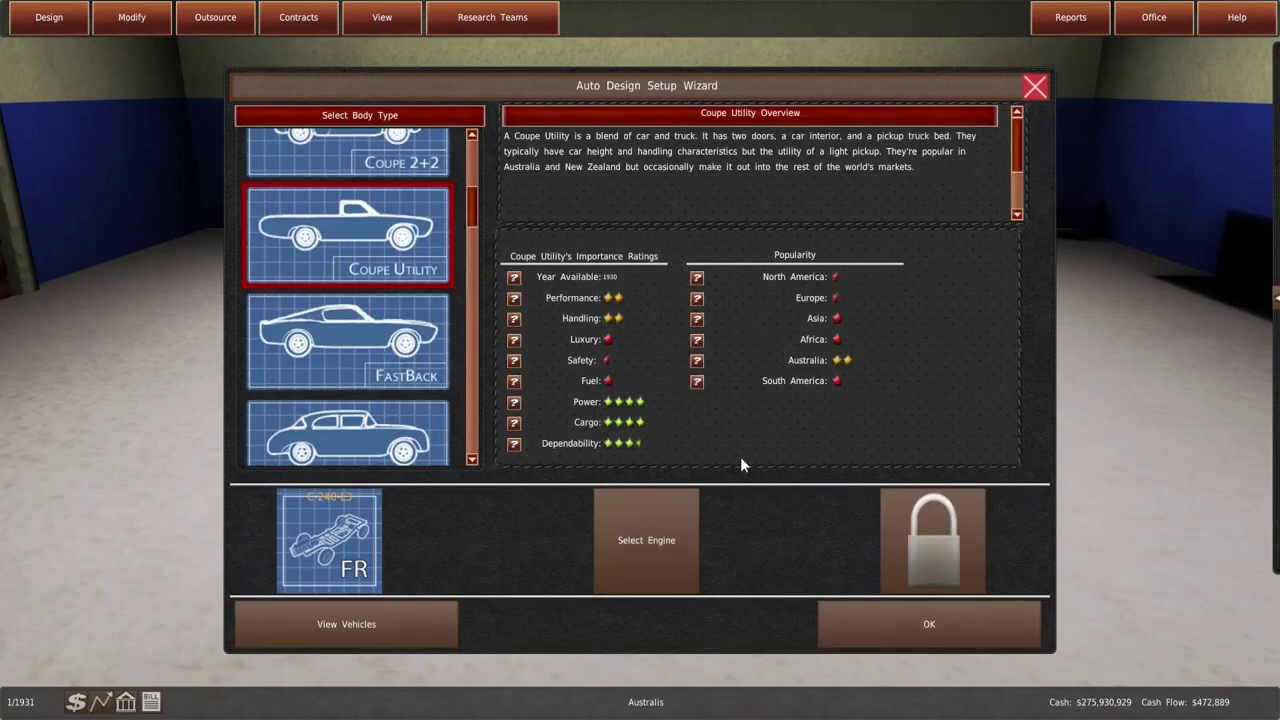
click(646, 526)
click(735, 230)
Choose the T-3NR2 gearbox, confirm the setup and go to the predesigned bodies
click(929, 154)
click(918, 510)
click(737, 230)
click(900, 154)
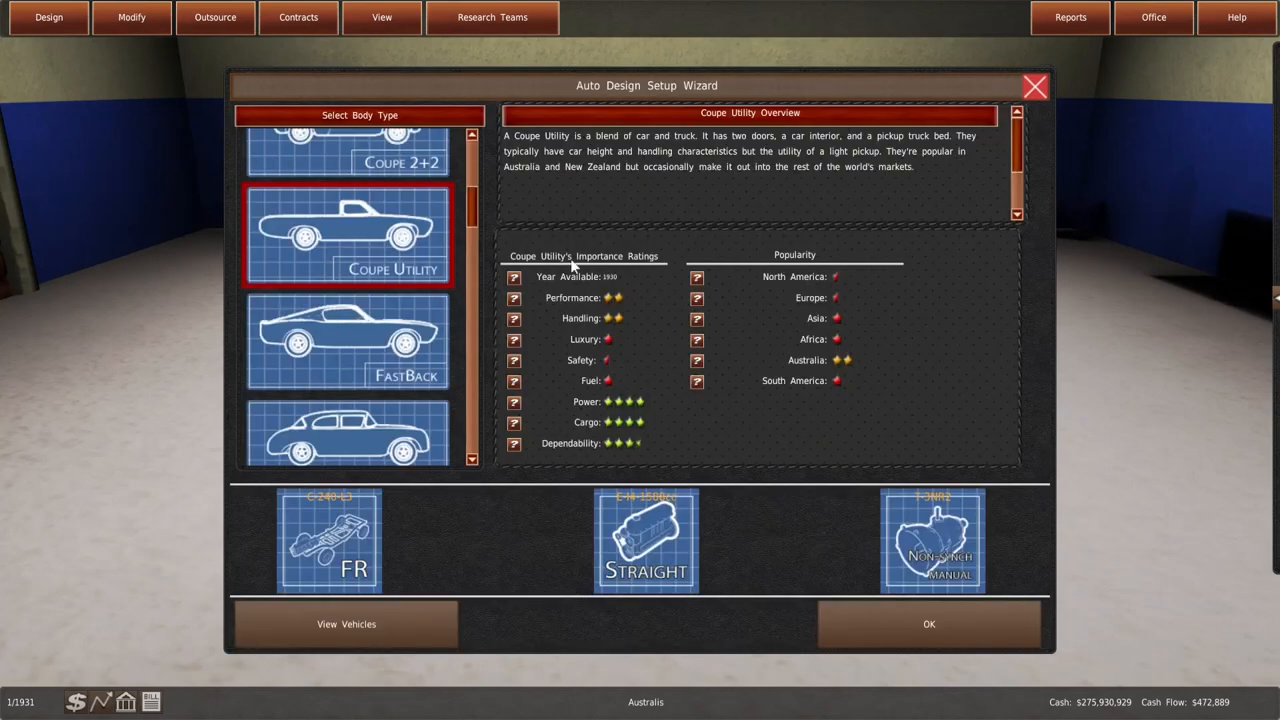
click(822, 618)
click(526, 432)
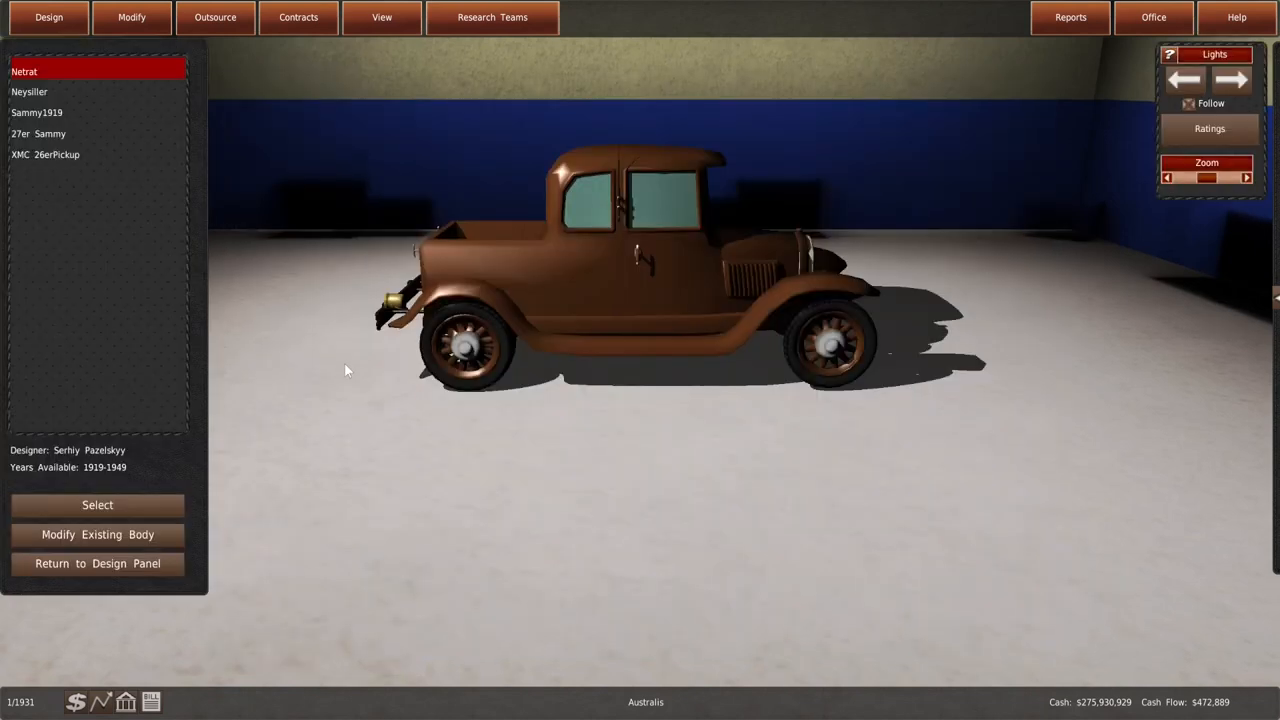
Preview the Neysiller, Netrat, Sammy1919 and XMC 26erPickup bodies back and forth
click(76, 93)
click(68, 91)
click(66, 116)
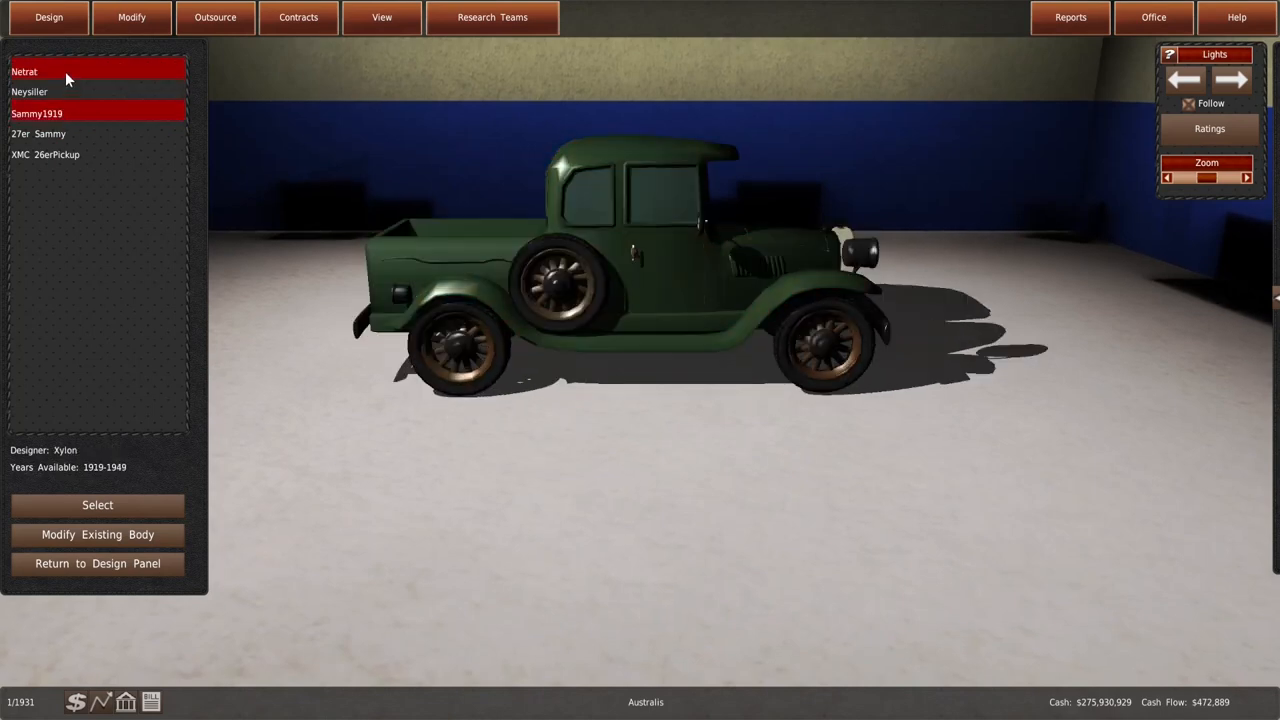
click(65, 70)
click(63, 113)
click(62, 70)
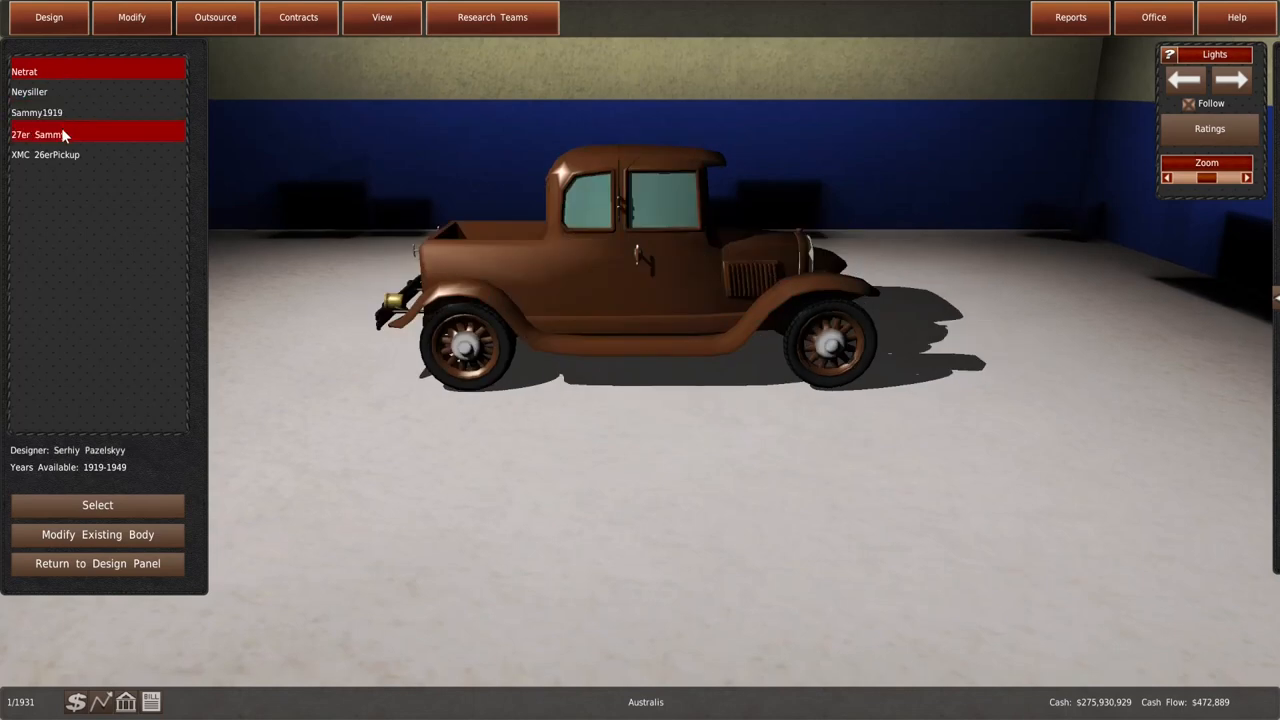
click(60, 155)
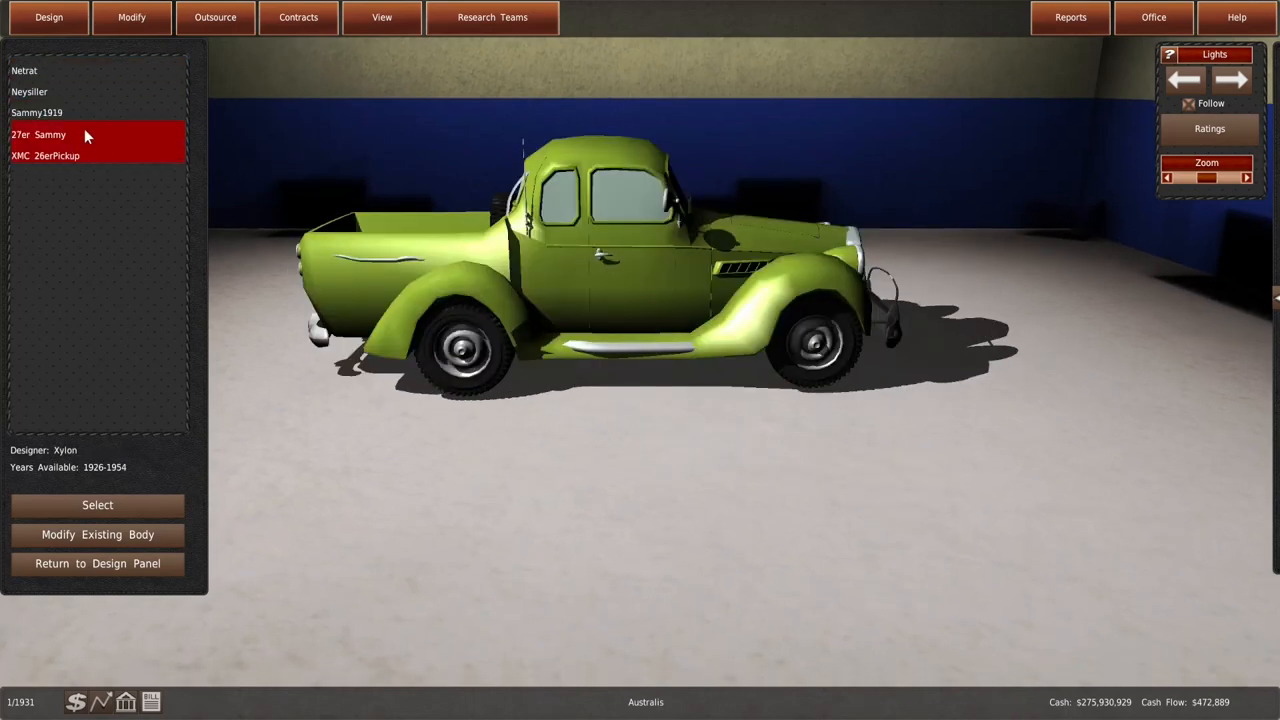
click(81, 115)
Compare the Netrat, Neysiller, 27er Sammy and XMC 26erPickup bodies, then return to the office
click(82, 68)
click(86, 90)
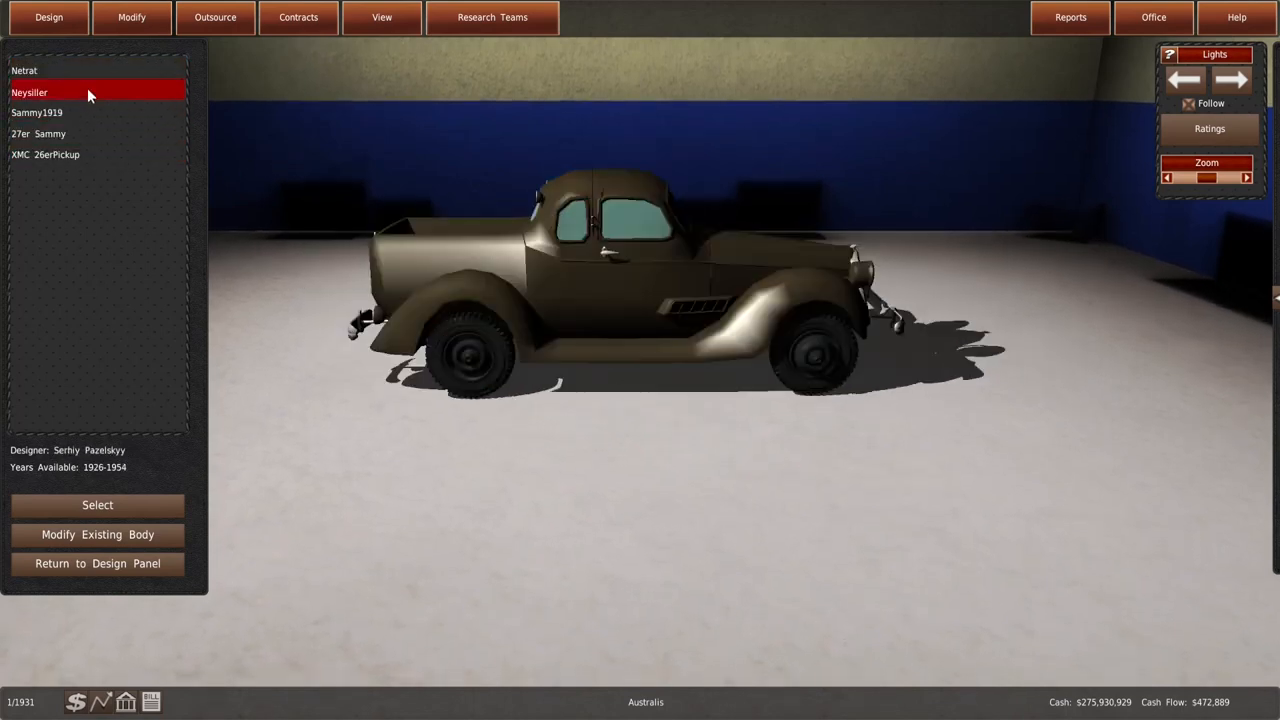
click(86, 71)
click(86, 68)
click(91, 90)
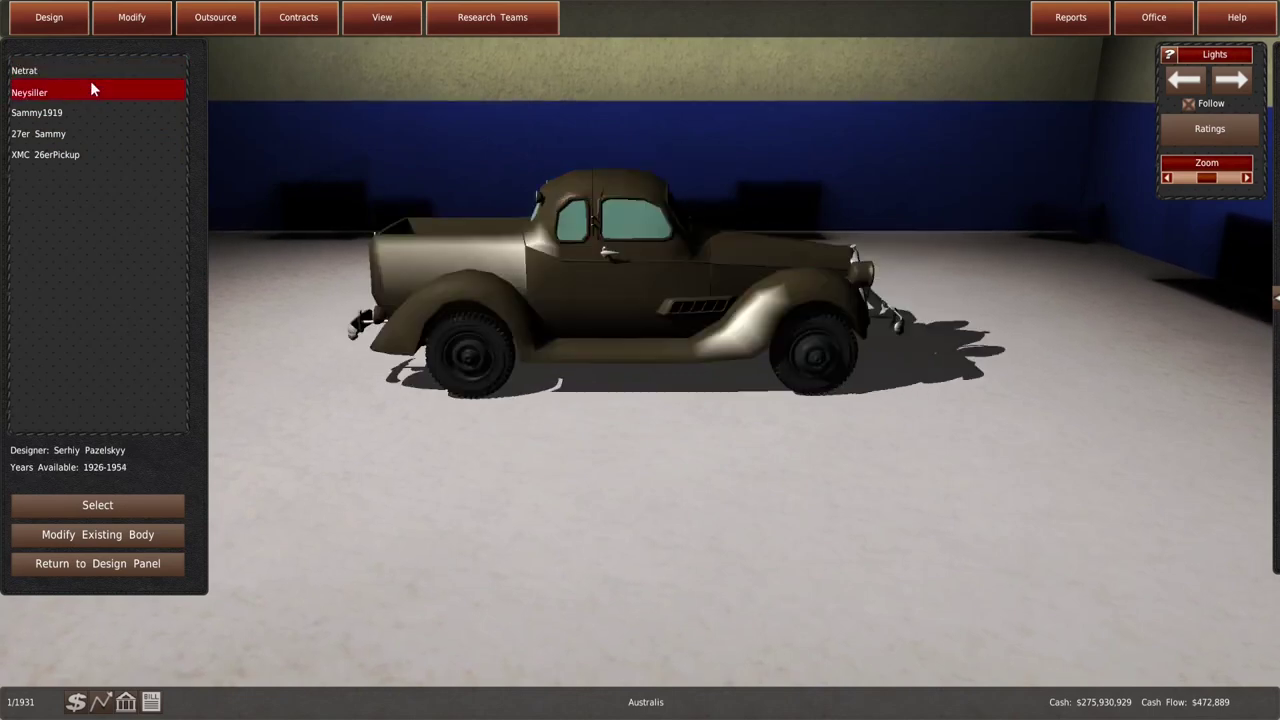
click(130, 134)
click(110, 156)
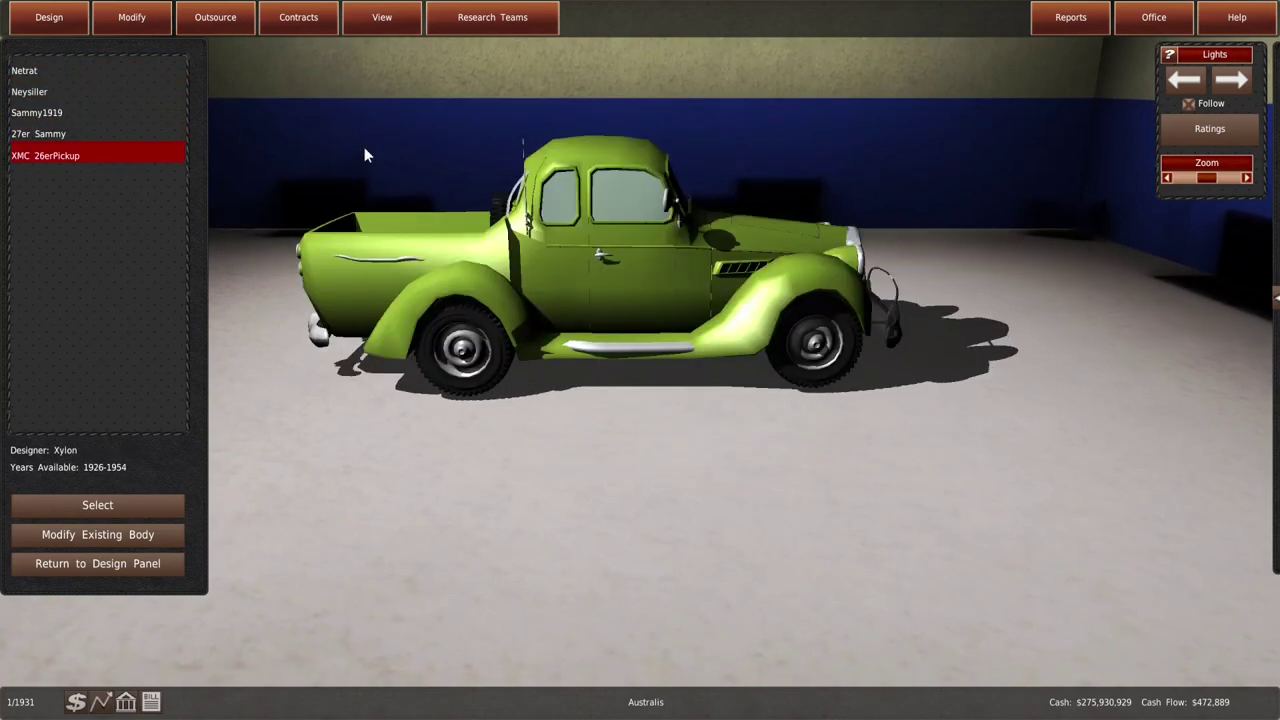
click(1154, 17)
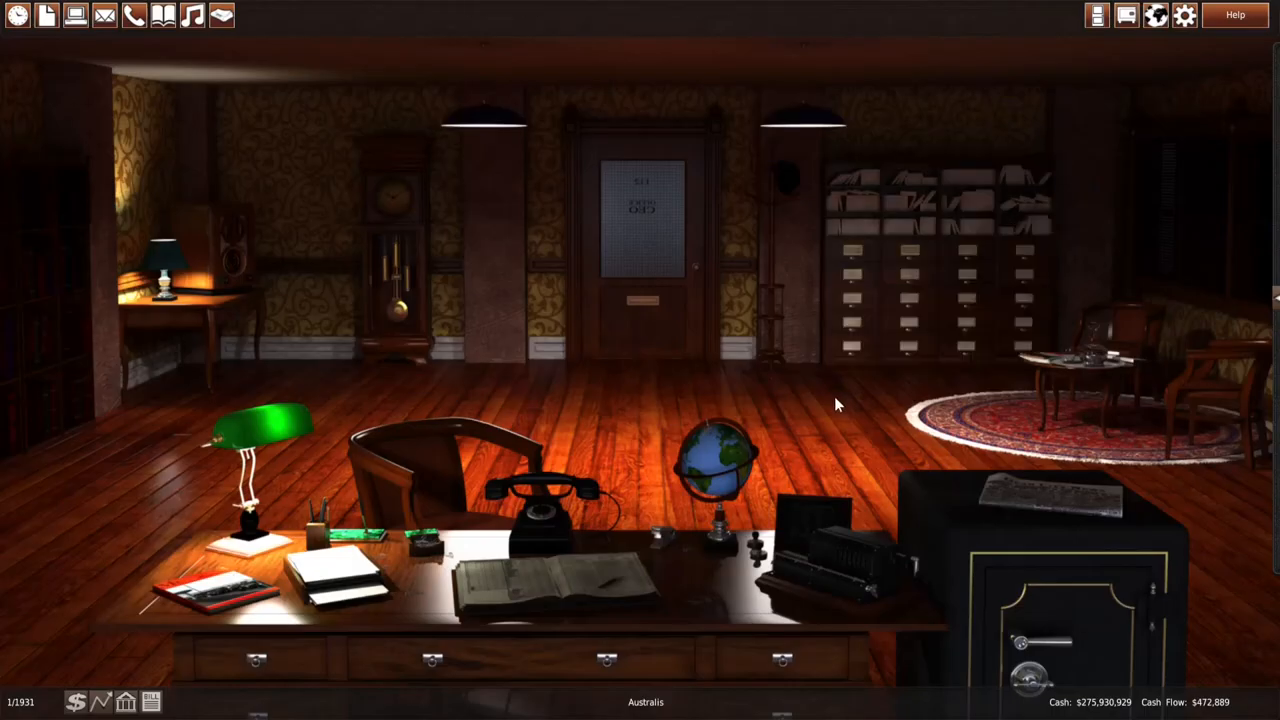
click(740, 465)
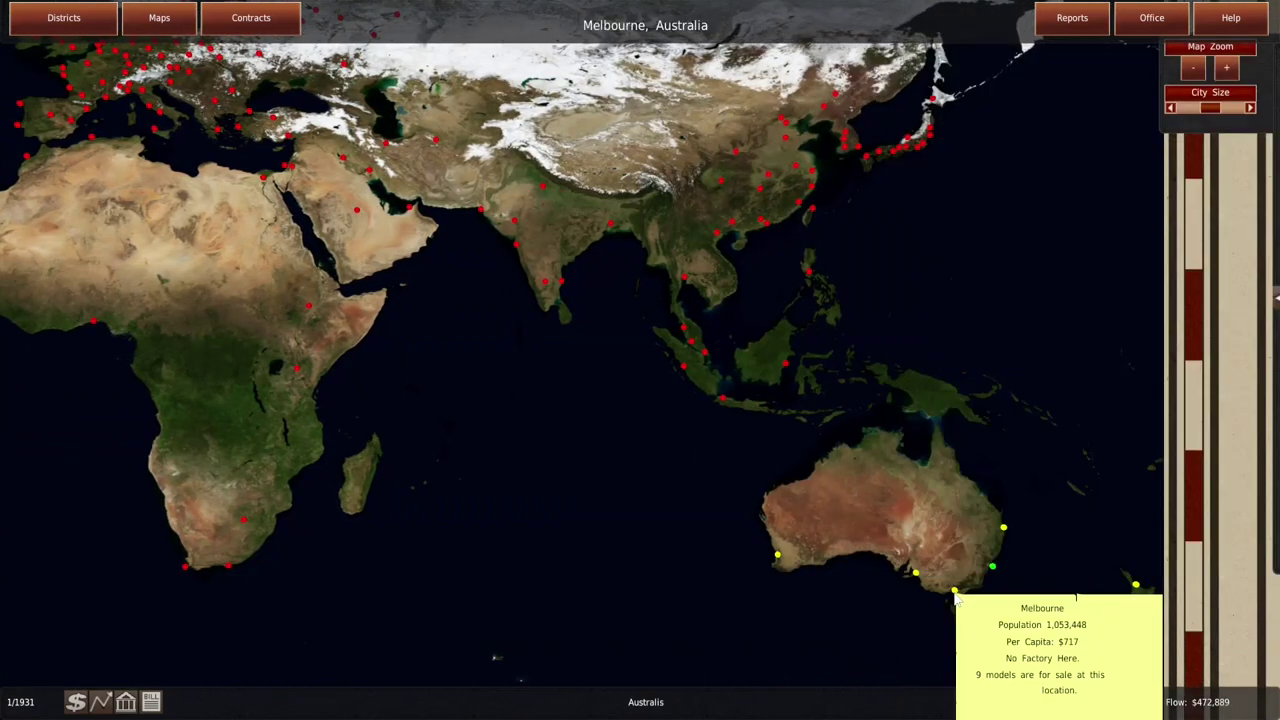
click(956, 591)
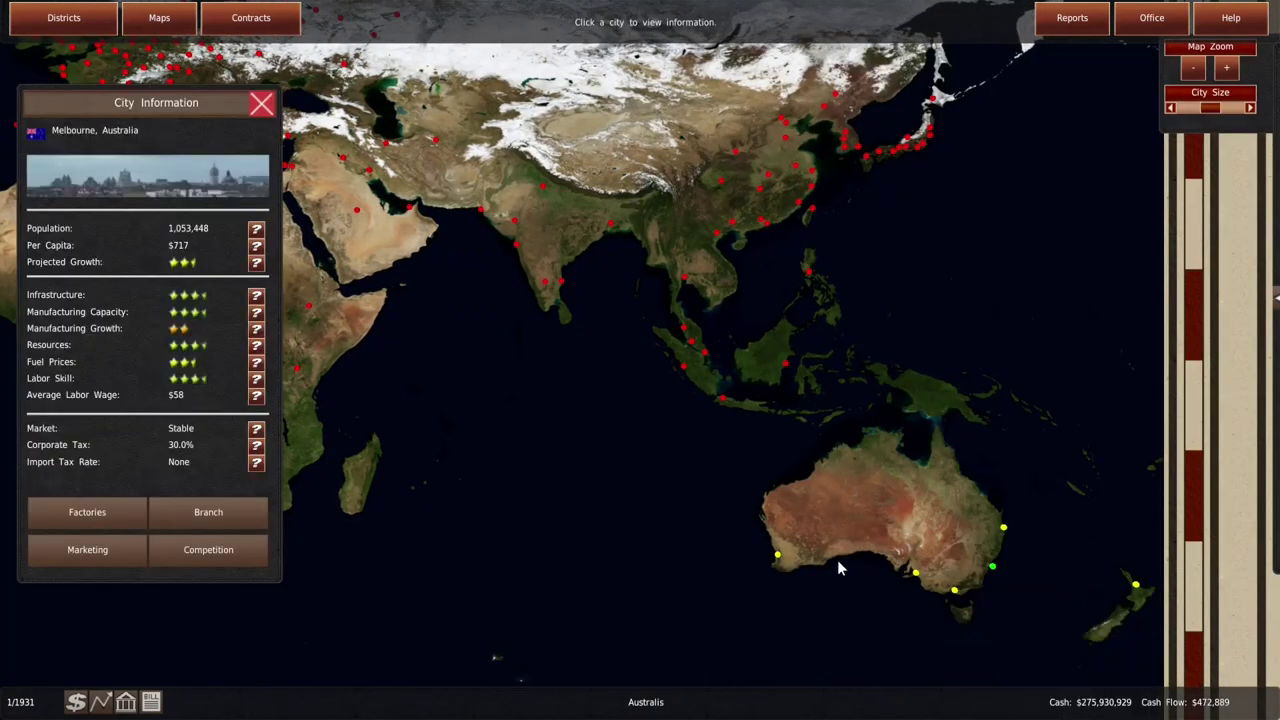
click(225, 555)
click(715, 176)
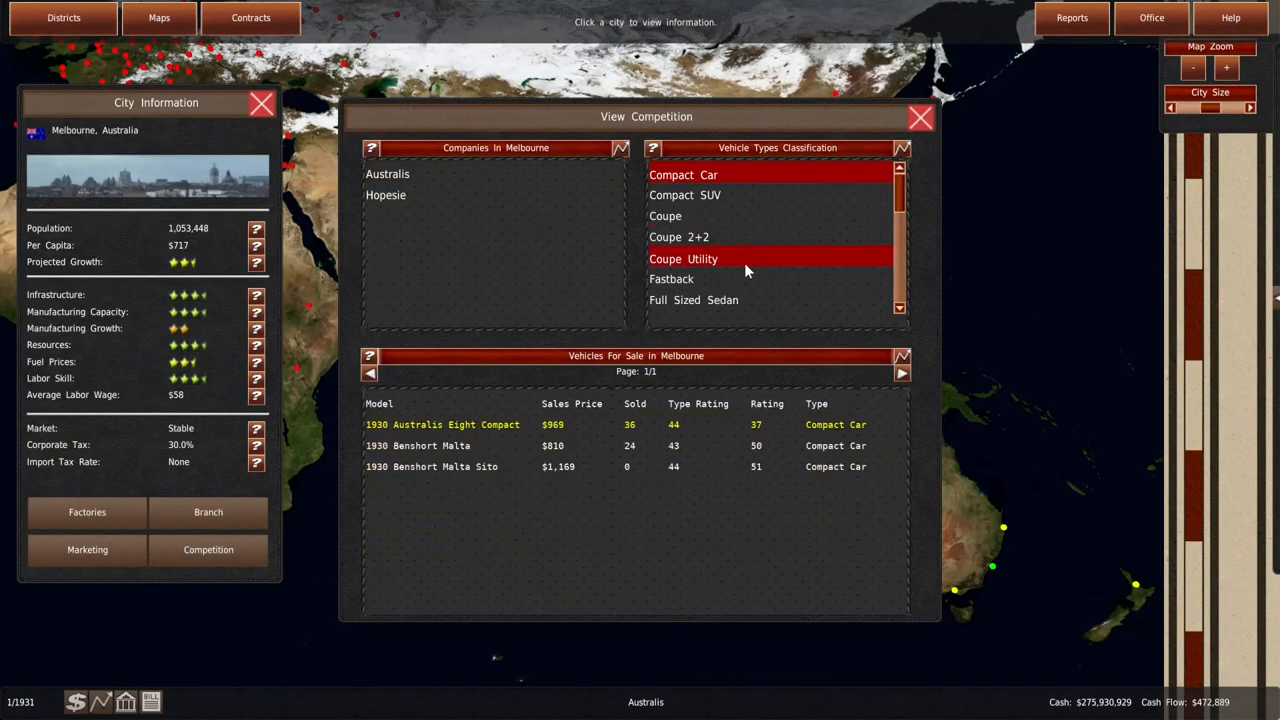
scroll(744, 262, down, 3)
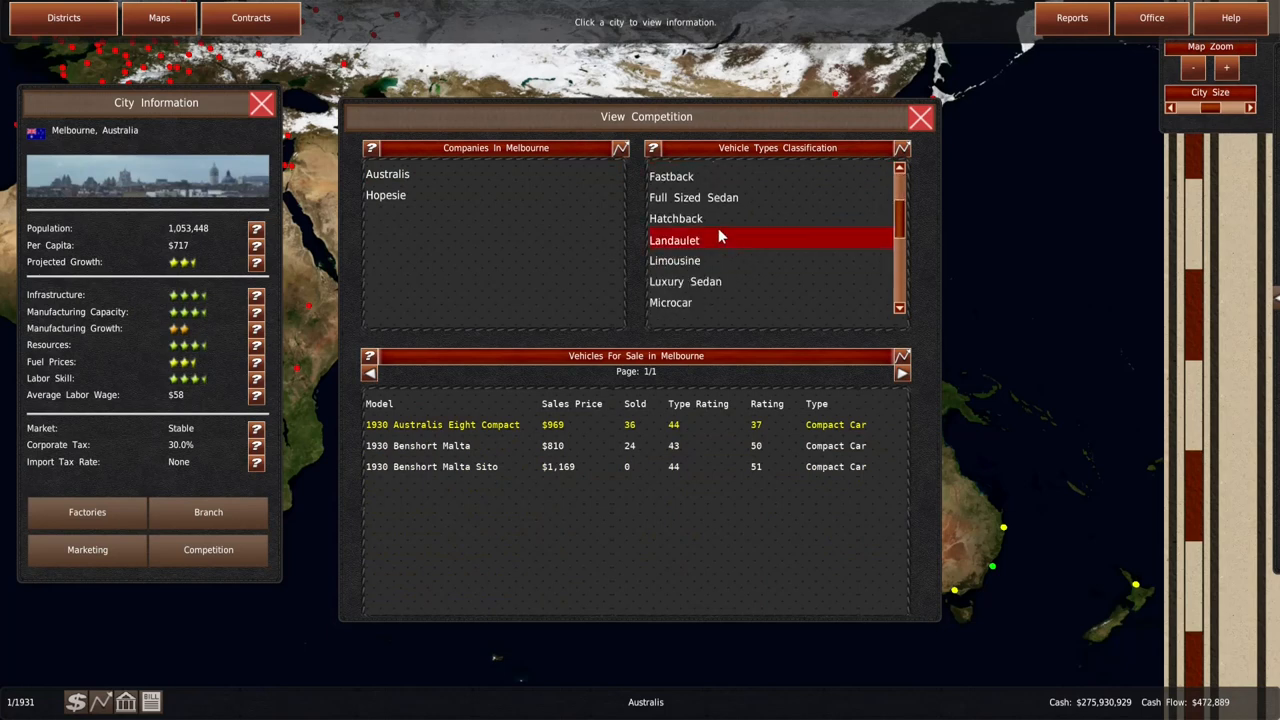
click(710, 284)
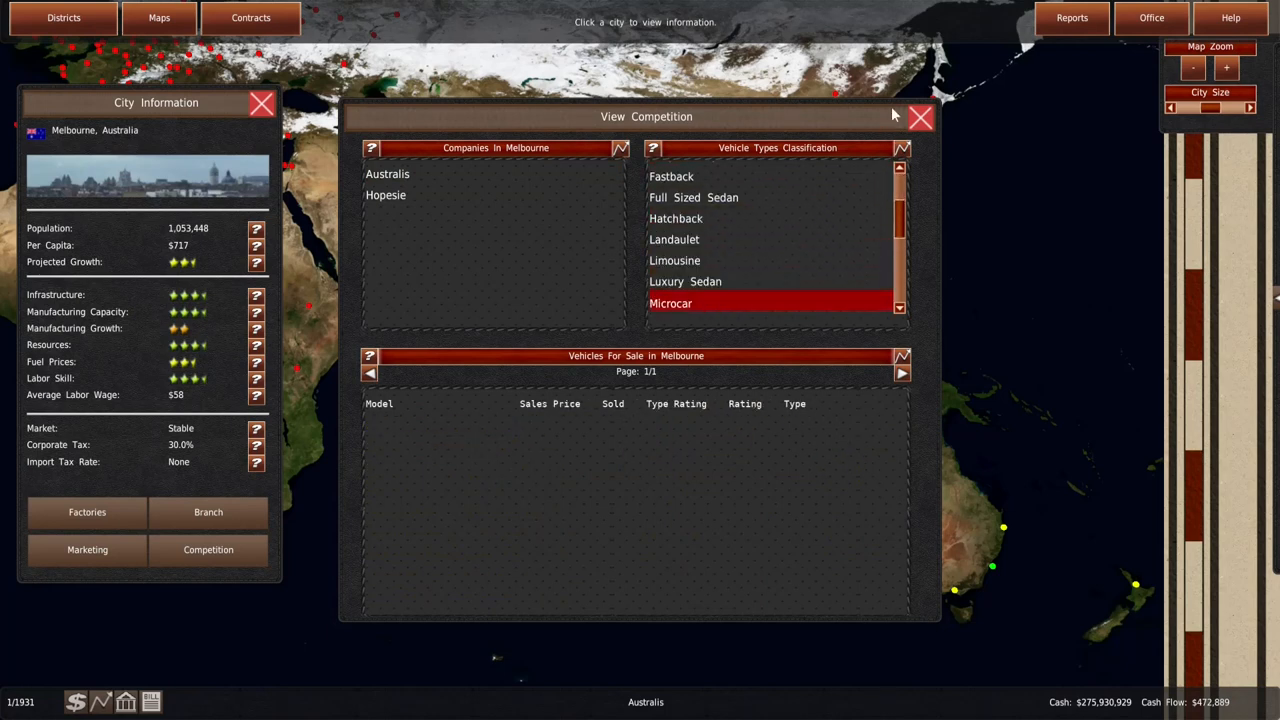
click(921, 117)
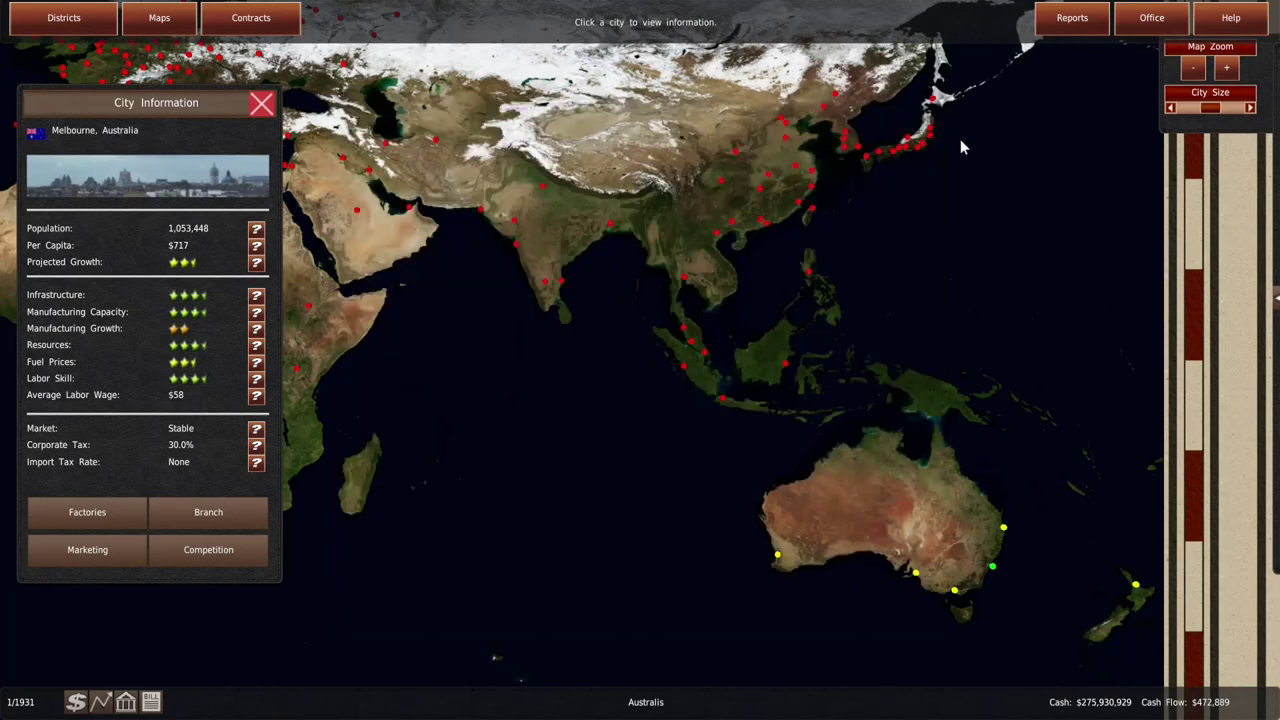
click(1137, 30)
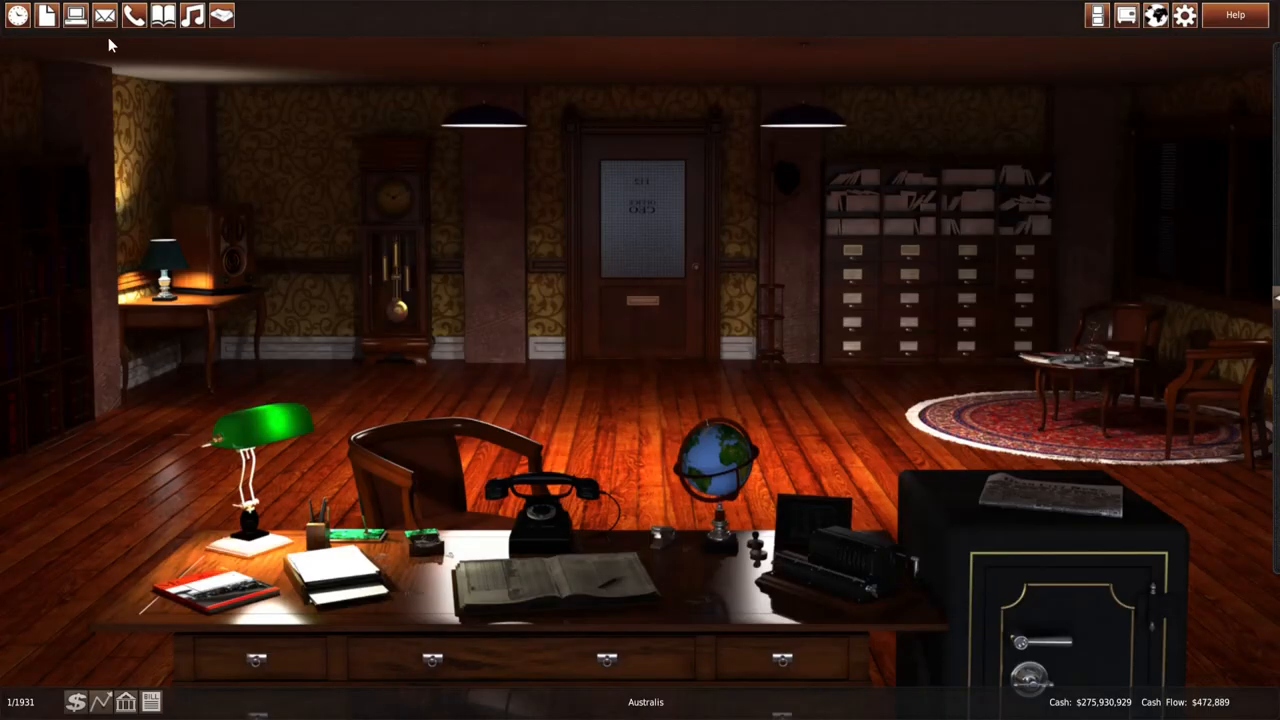
View the Body Type Demand industry report sorted by Australian demand, then go to the world map
click(47, 15)
click(625, 116)
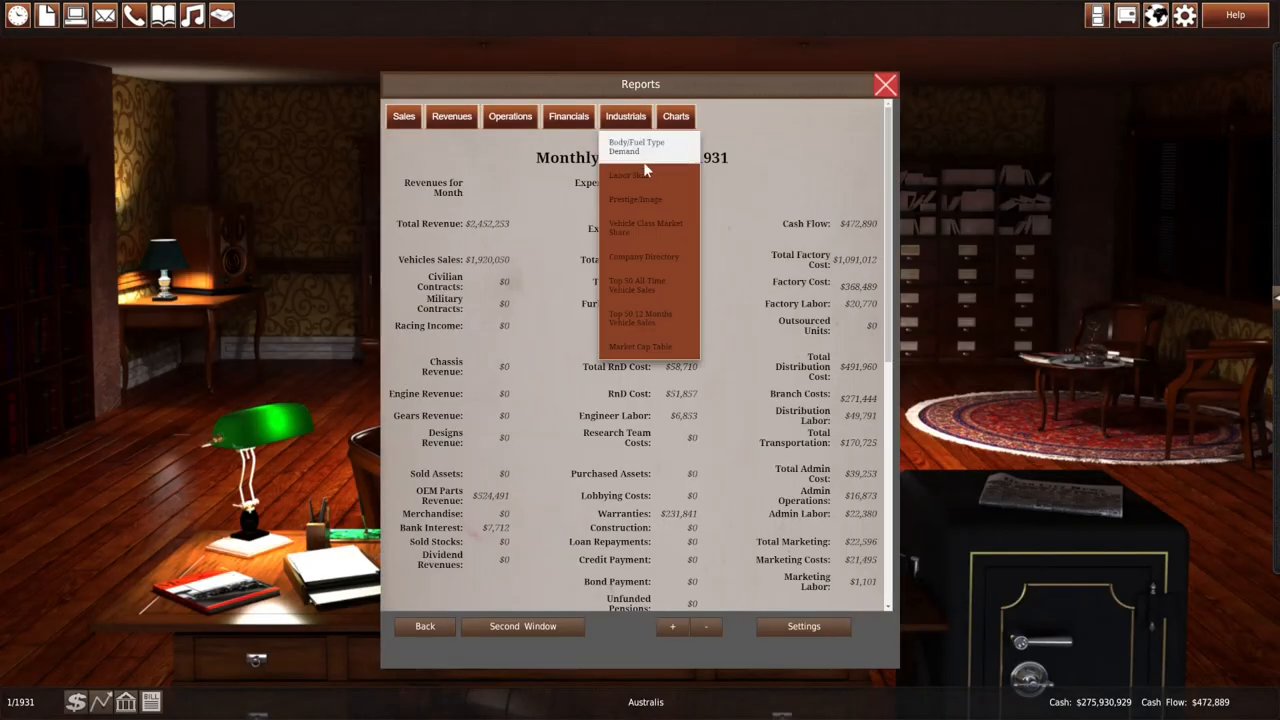
click(656, 158)
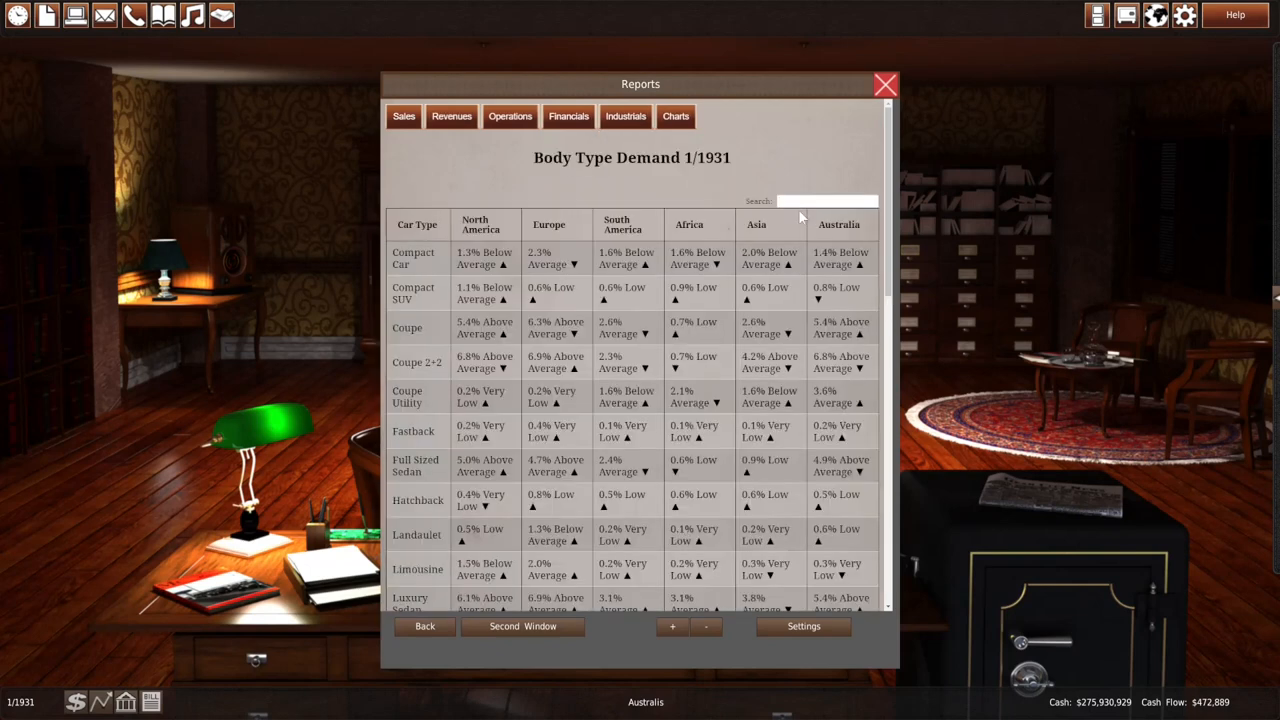
click(823, 228)
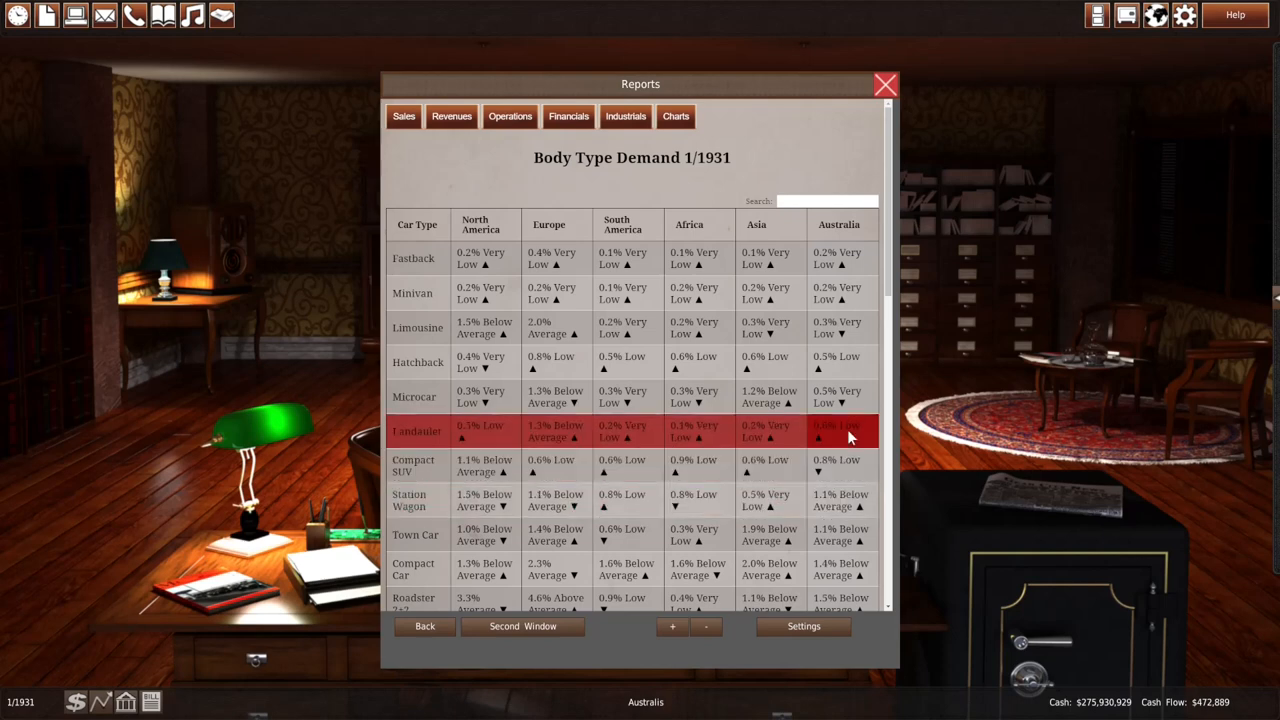
click(885, 84)
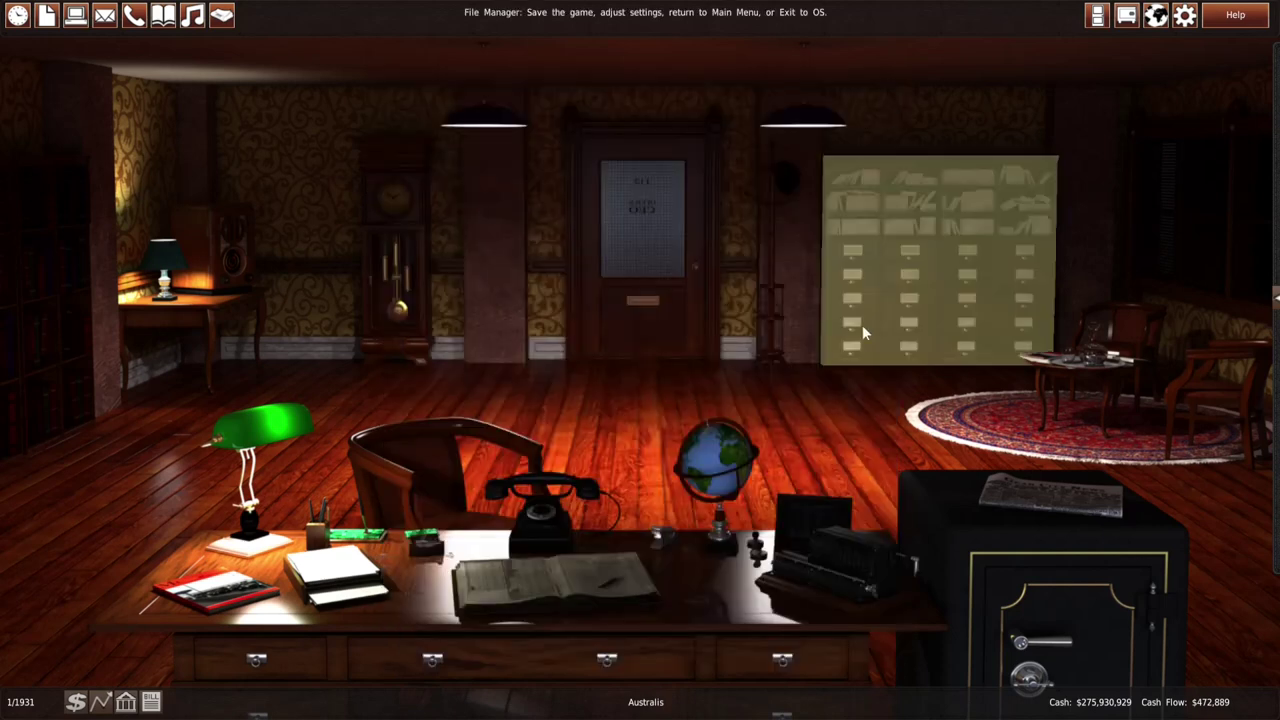
click(755, 459)
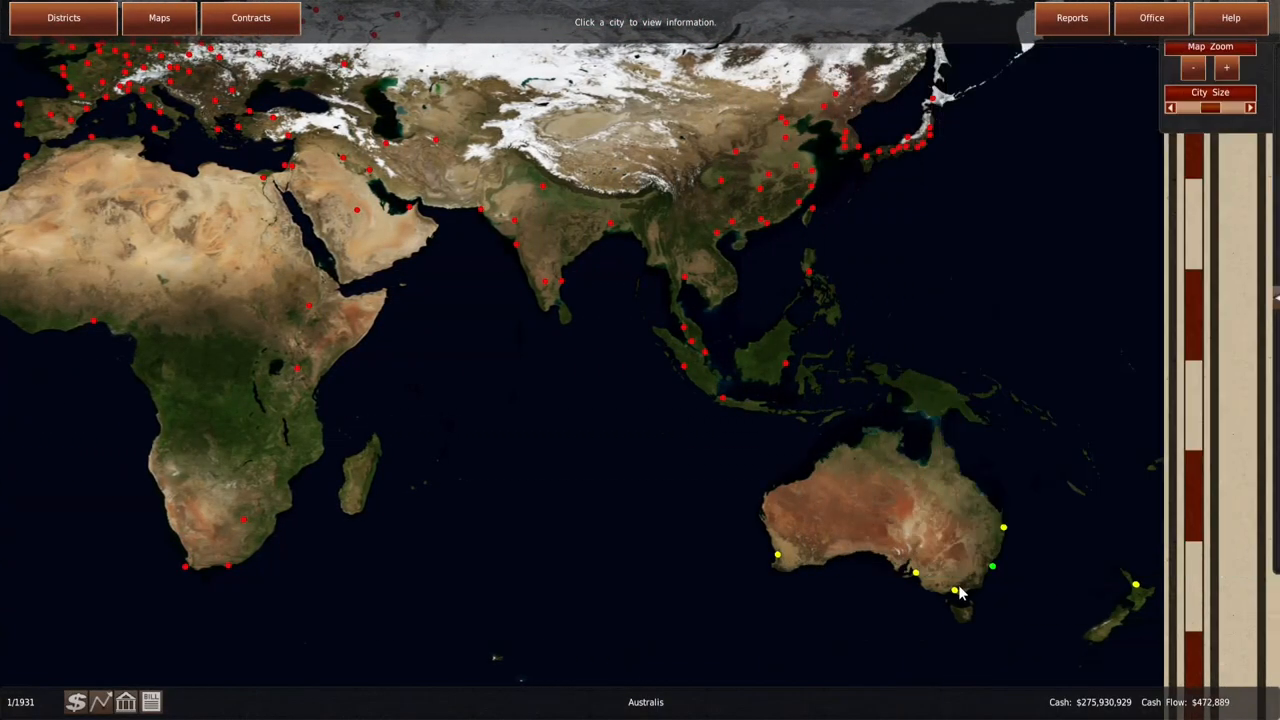
Check Melbourne's competitor listings for Fastback, Hatchback and Landaulet models
click(255, 550)
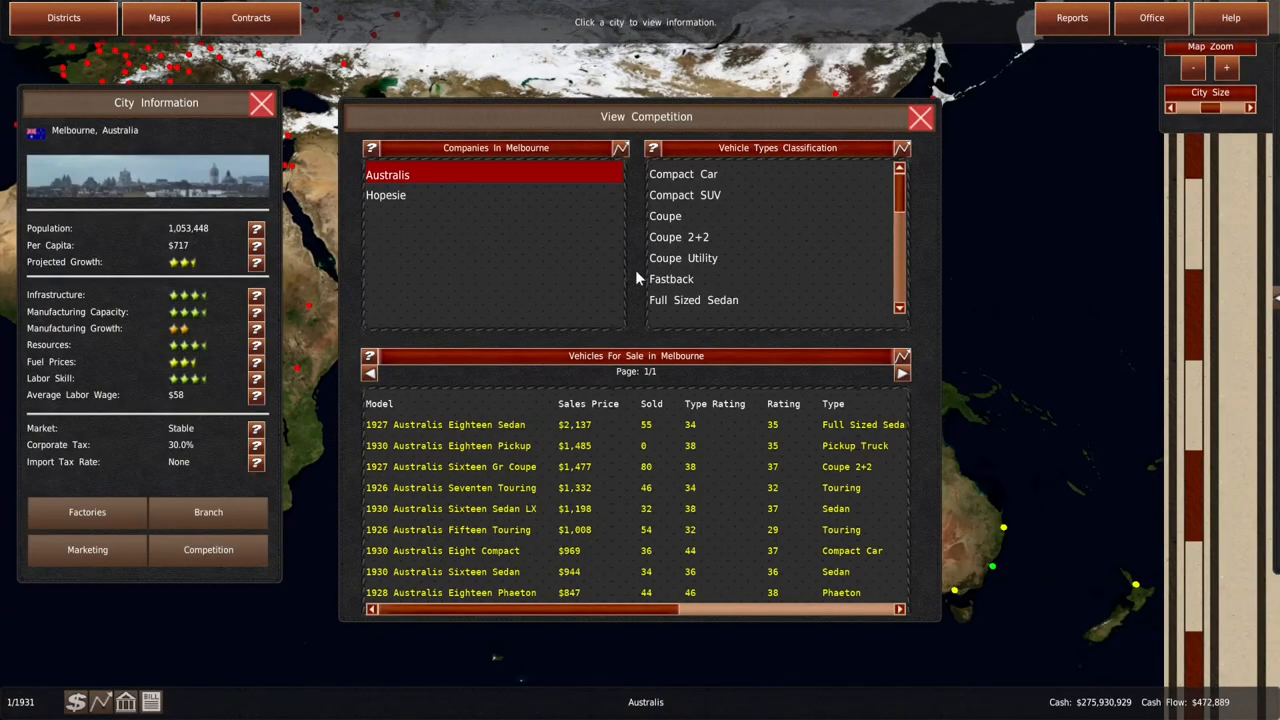
click(763, 270)
scroll(763, 270, down, 5)
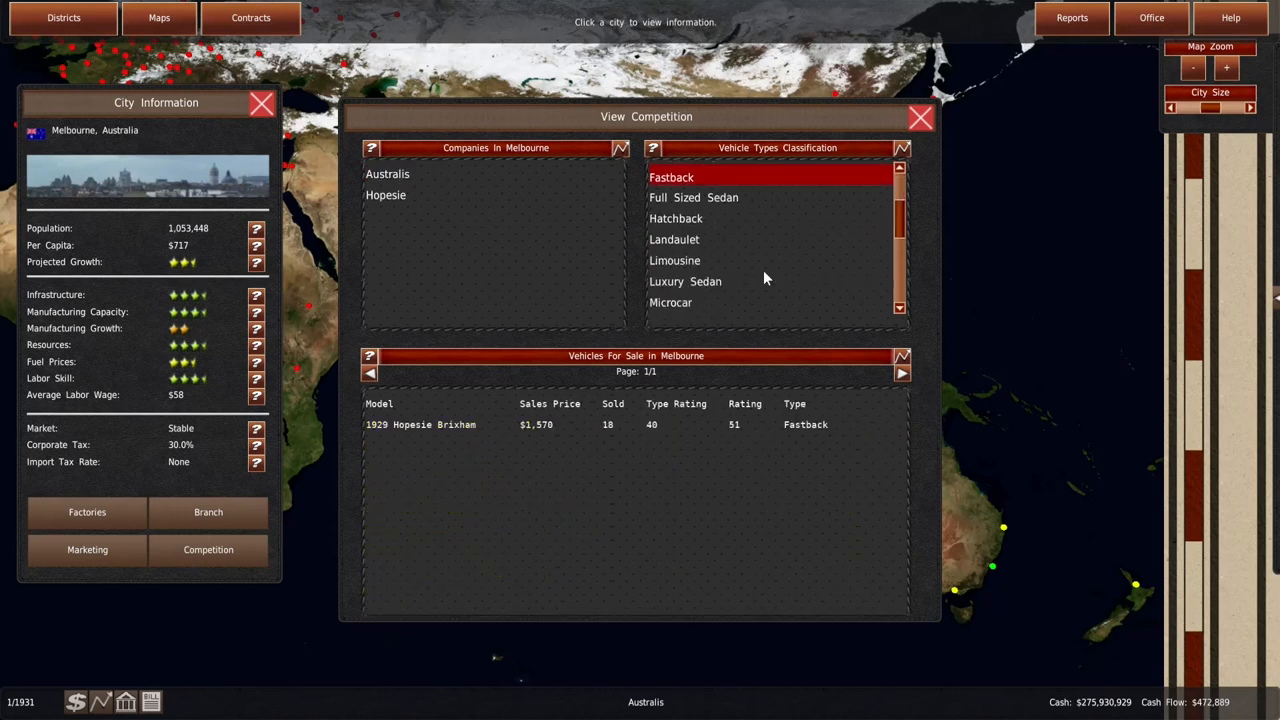
click(730, 220)
click(737, 237)
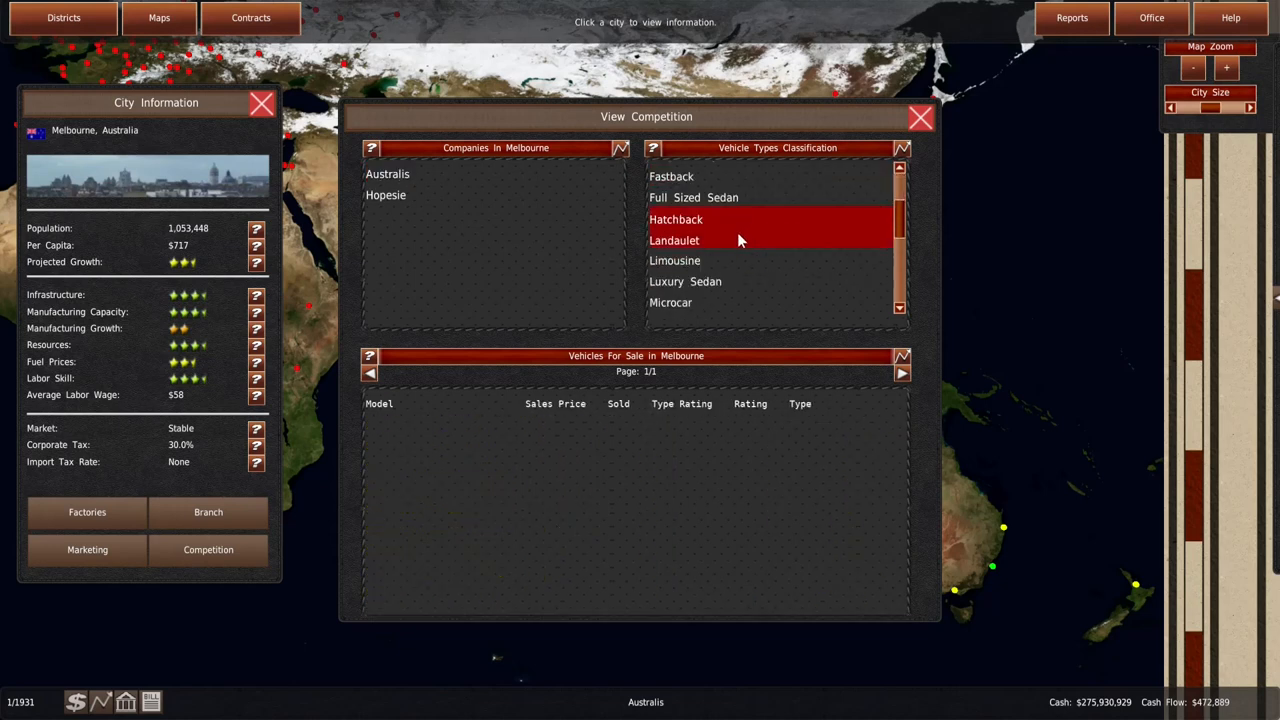
scroll(738, 235, down, 2)
scroll(737, 238, down, 3)
click(736, 236)
scroll(732, 239, up, 3)
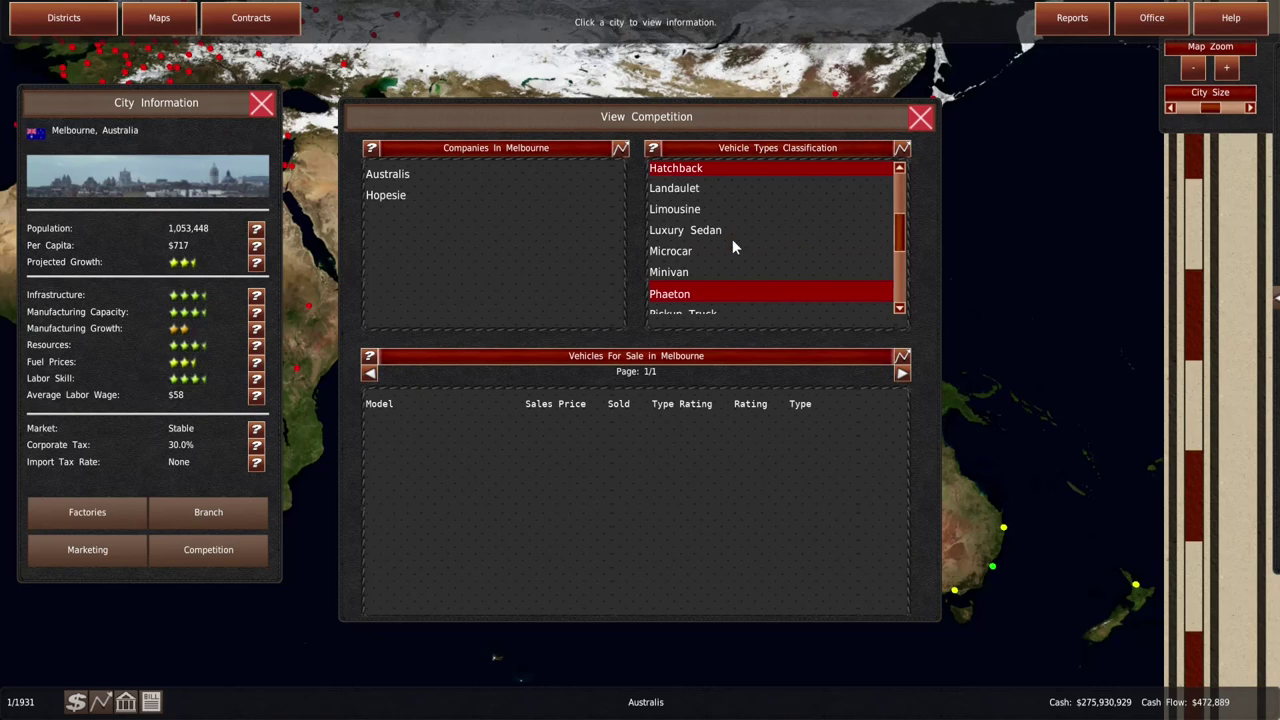
click(716, 188)
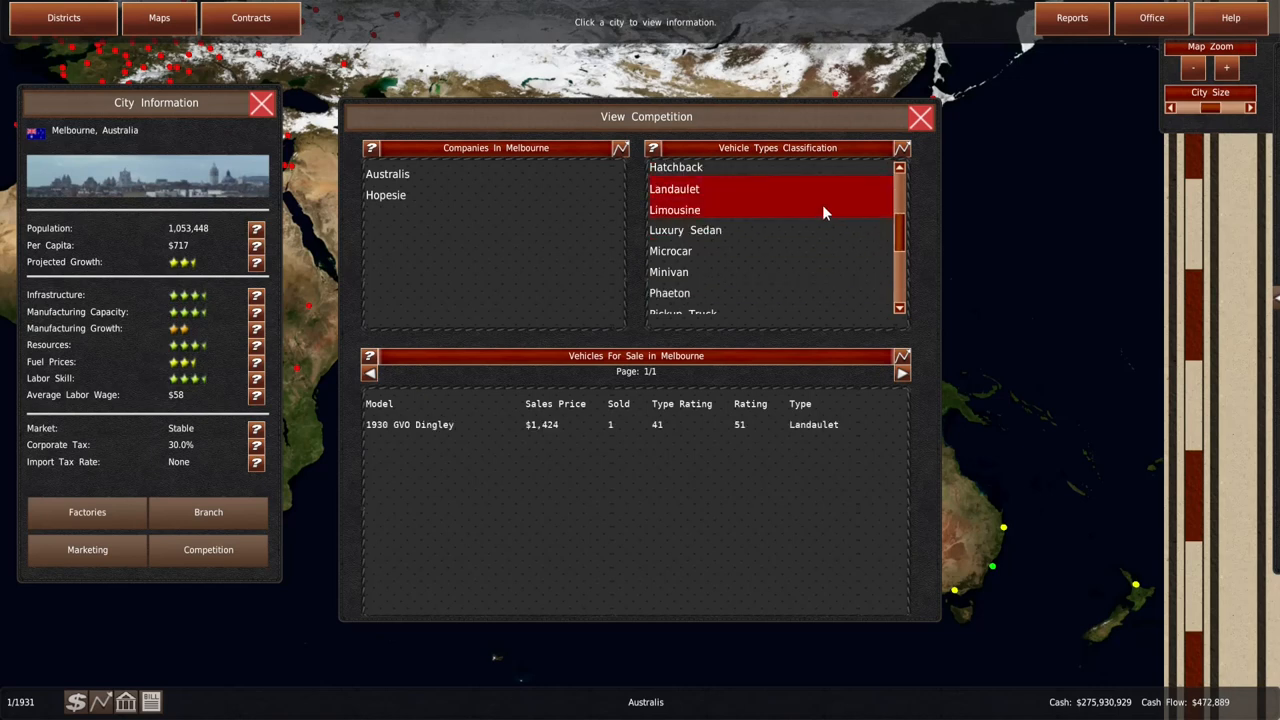
click(920, 117)
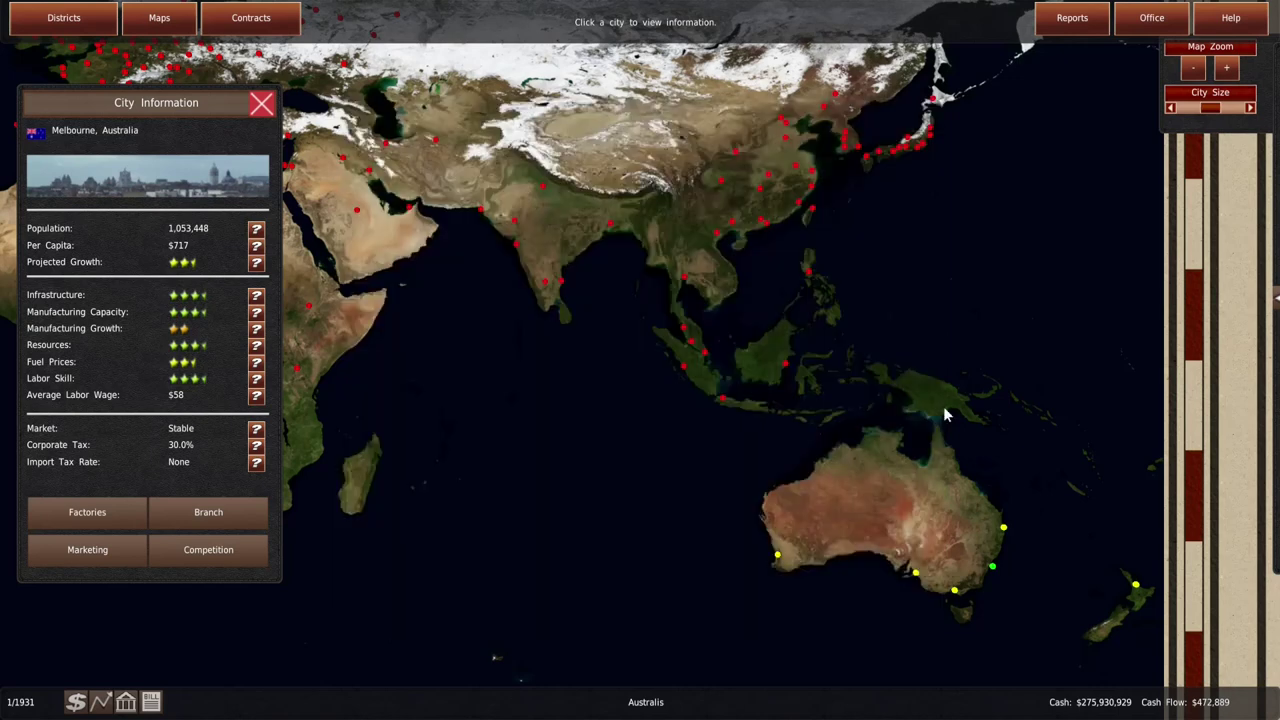
Check Sydney's competitor listings for Hatchback and Landaulet models, such as the Apeson Dew and GVO Dingley
click(993, 568)
click(257, 555)
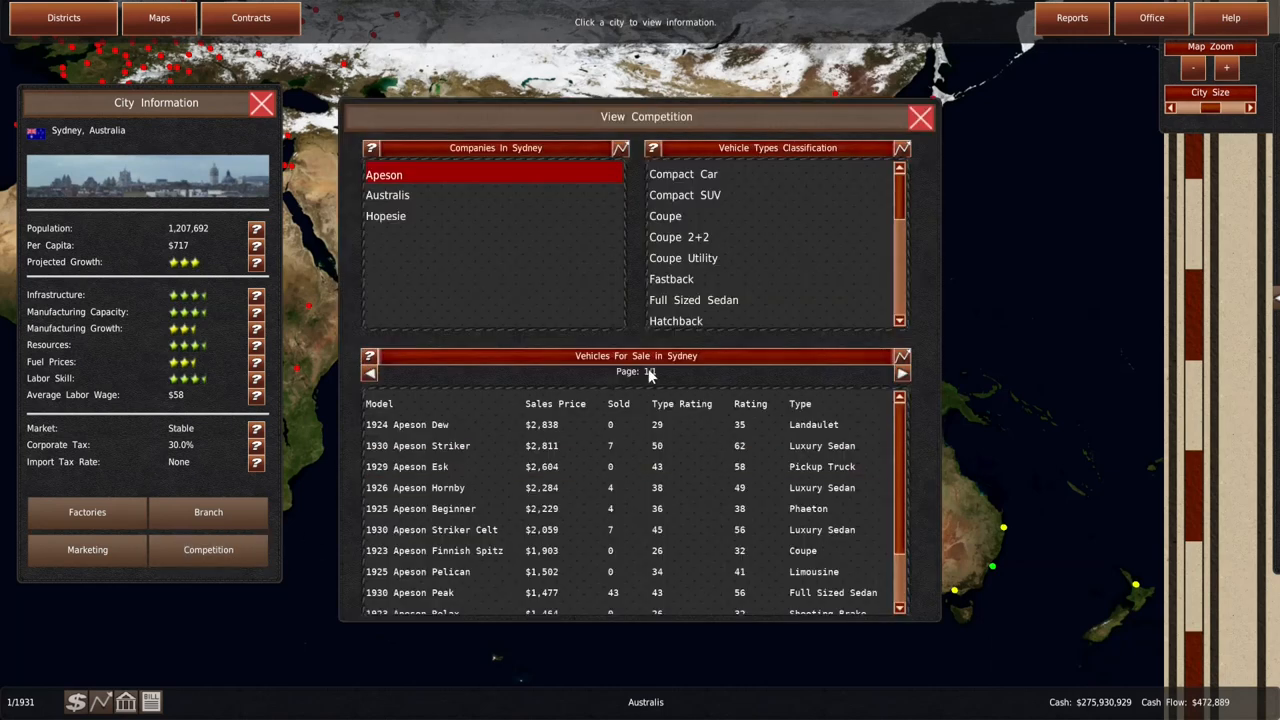
click(716, 316)
scroll(730, 305, down, 2)
scroll(742, 298, down, 2)
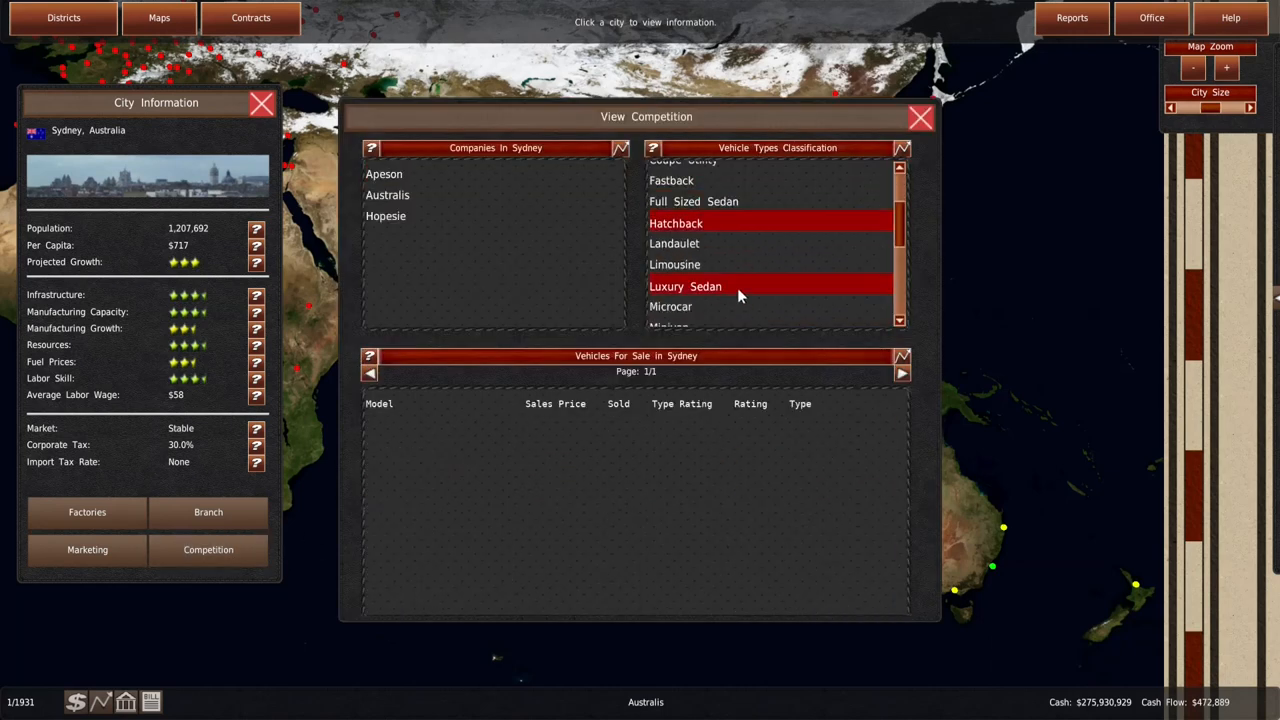
click(720, 246)
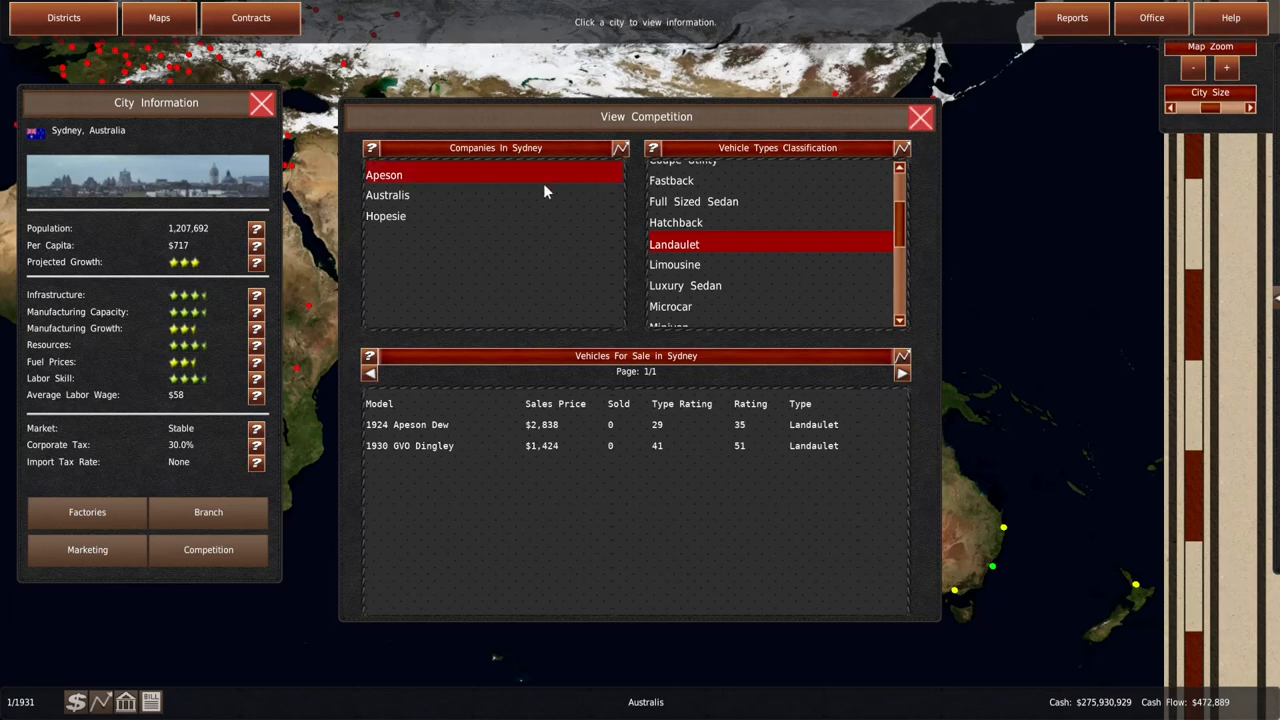
click(921, 119)
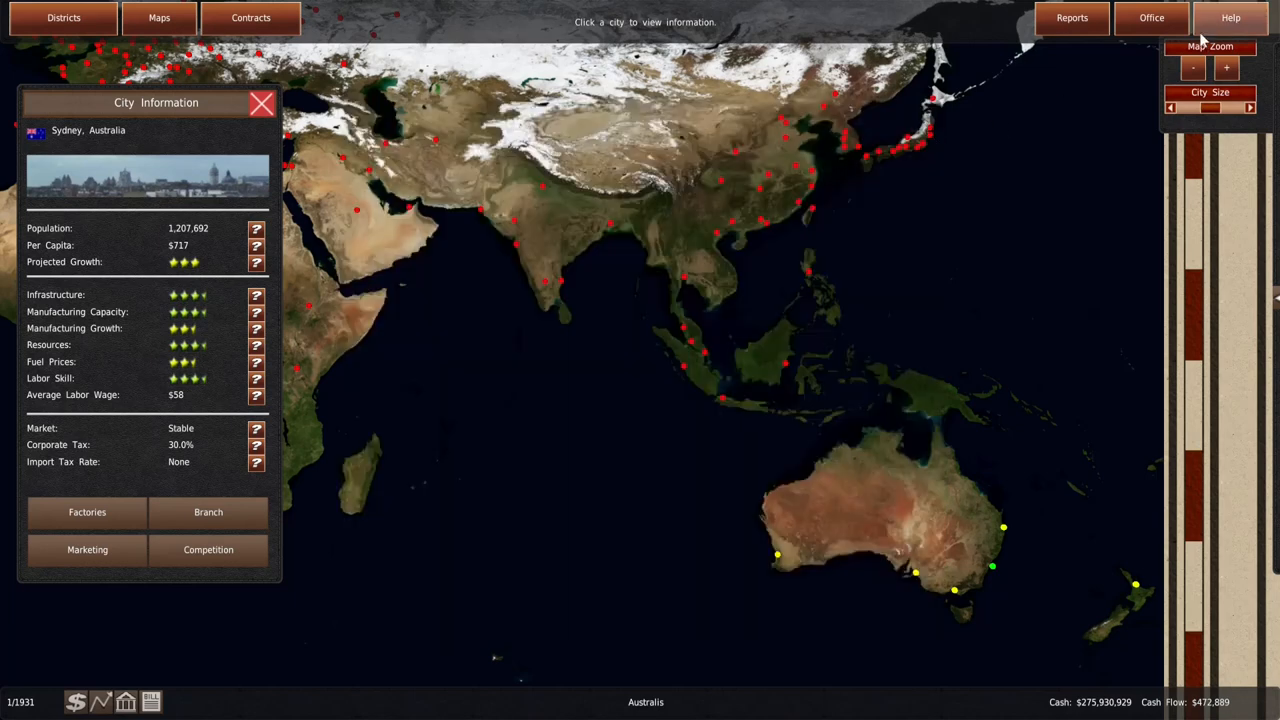
View the January 1931 Body Type Demand report from the office, then go to the world map
click(1151, 18)
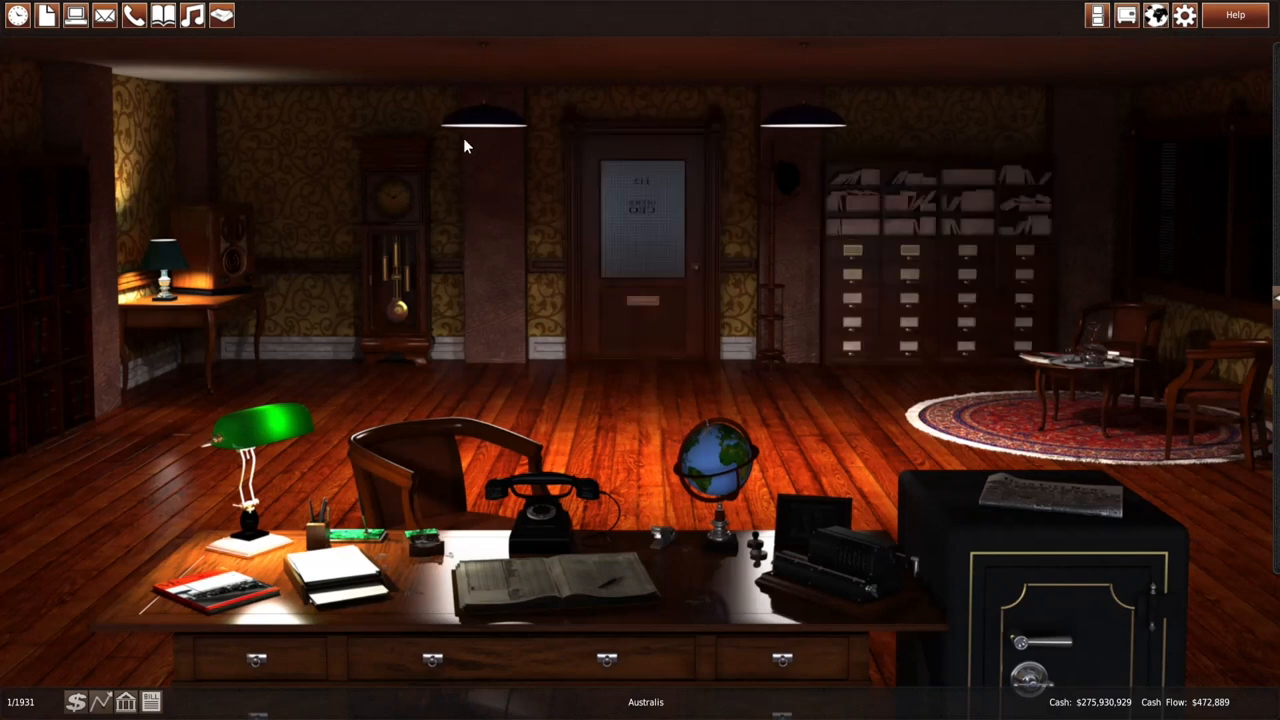
click(46, 14)
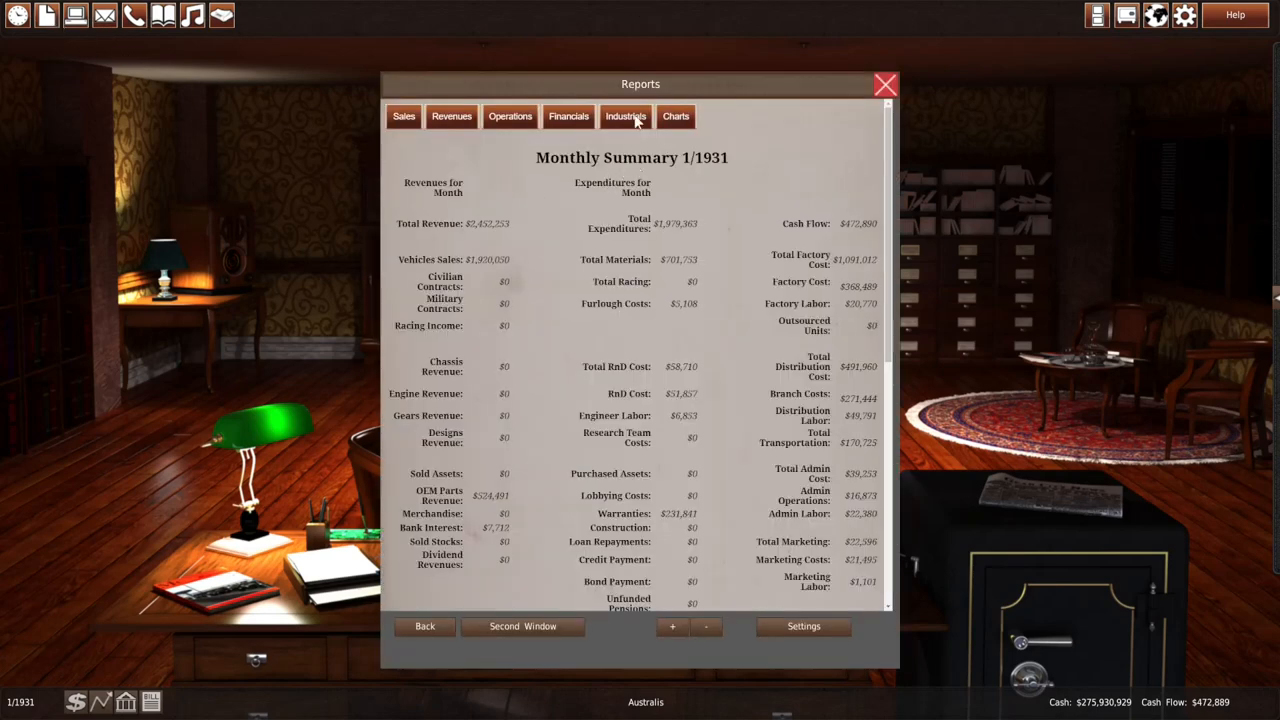
click(637, 121)
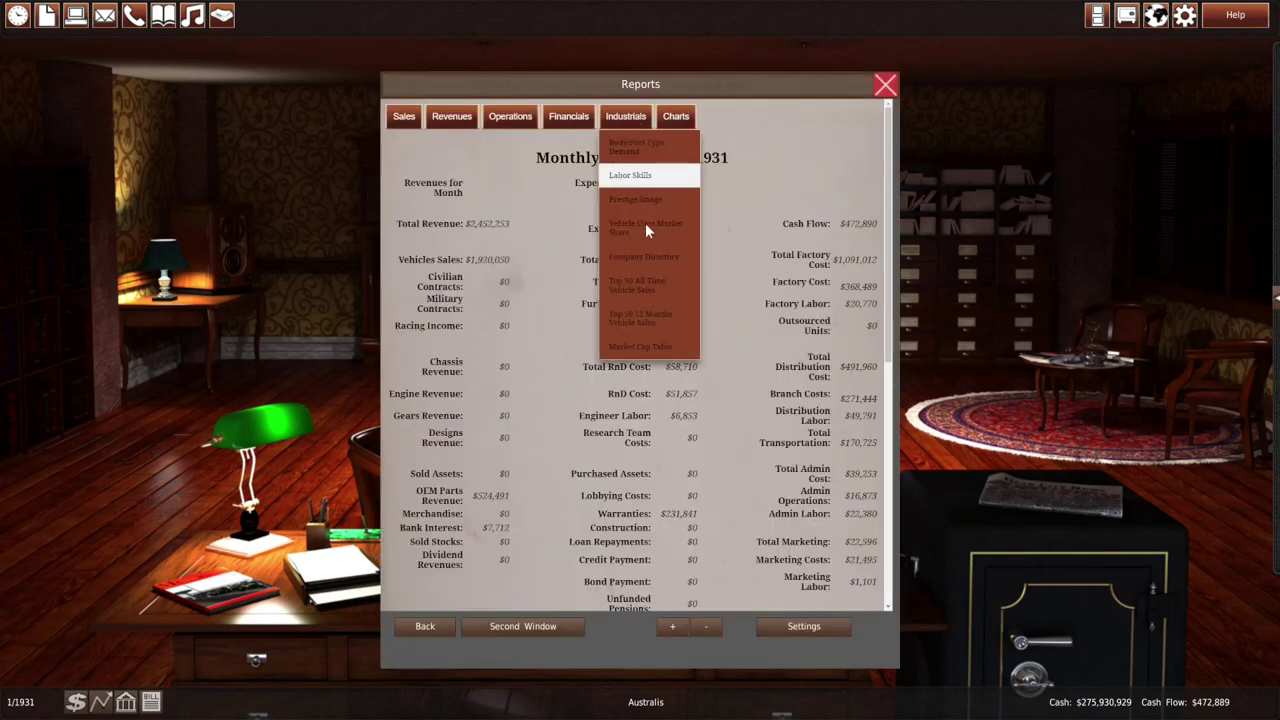
click(655, 148)
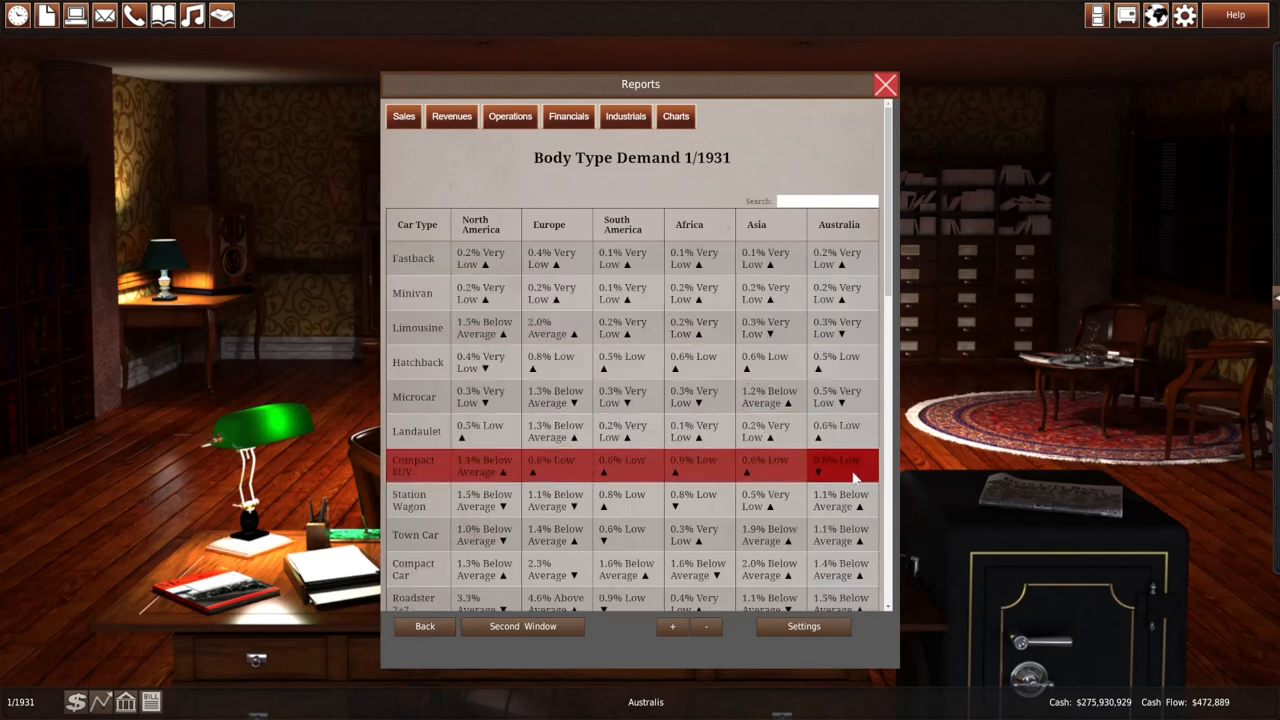
click(889, 84)
click(708, 452)
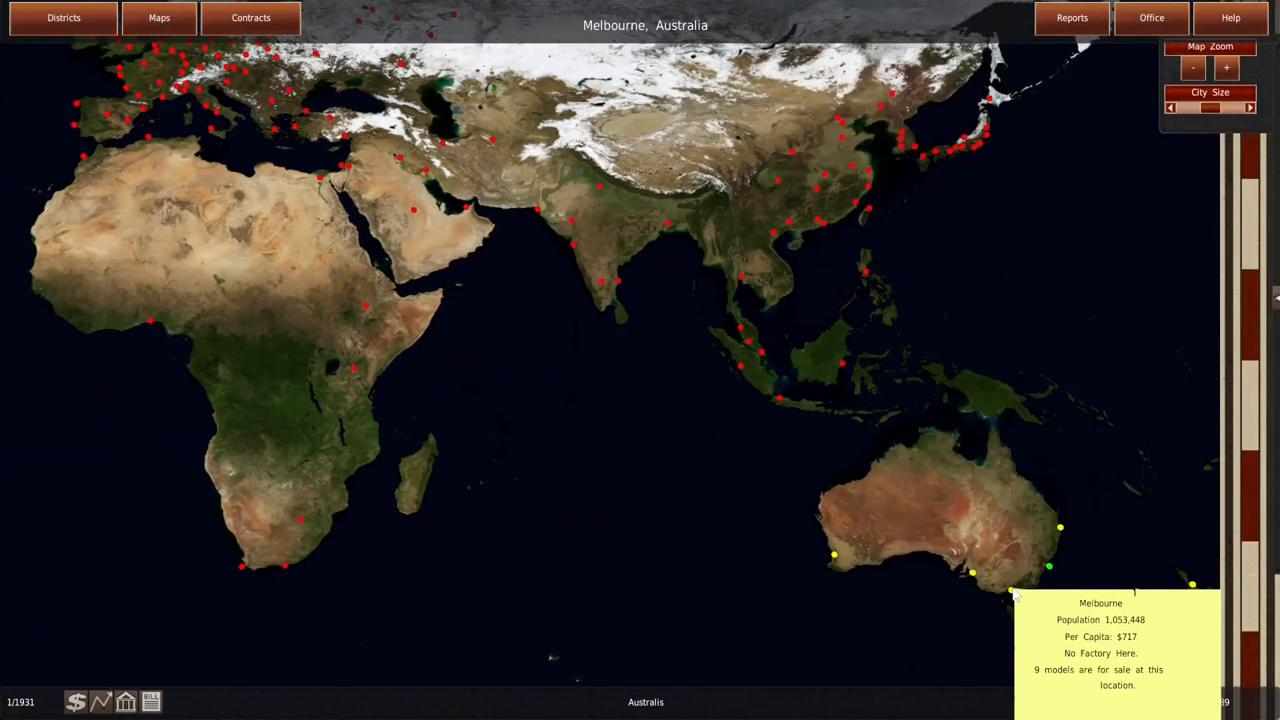
Check Melbourne's Station Wagon and Town Car competitor listings, including the 1929 GVO Helmsley
click(1012, 591)
click(236, 545)
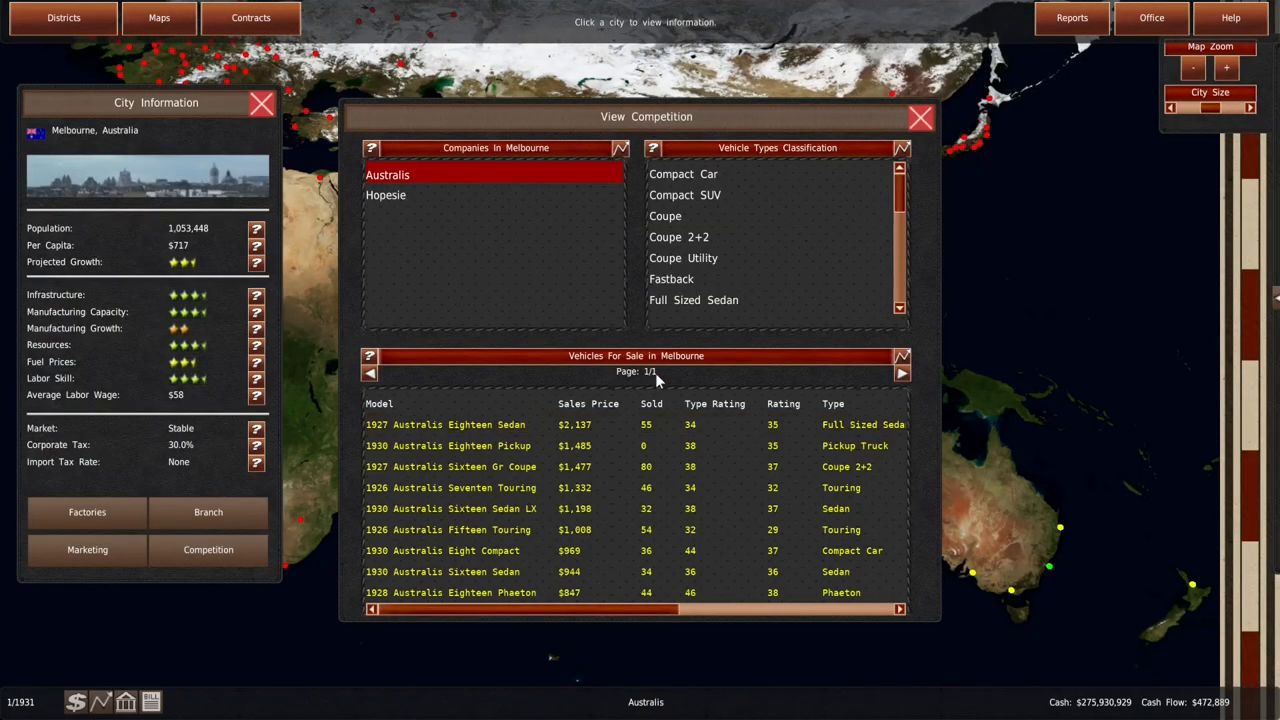
scroll(778, 277, down, 2)
scroll(778, 277, down, 3)
scroll(775, 276, down, 2)
click(742, 243)
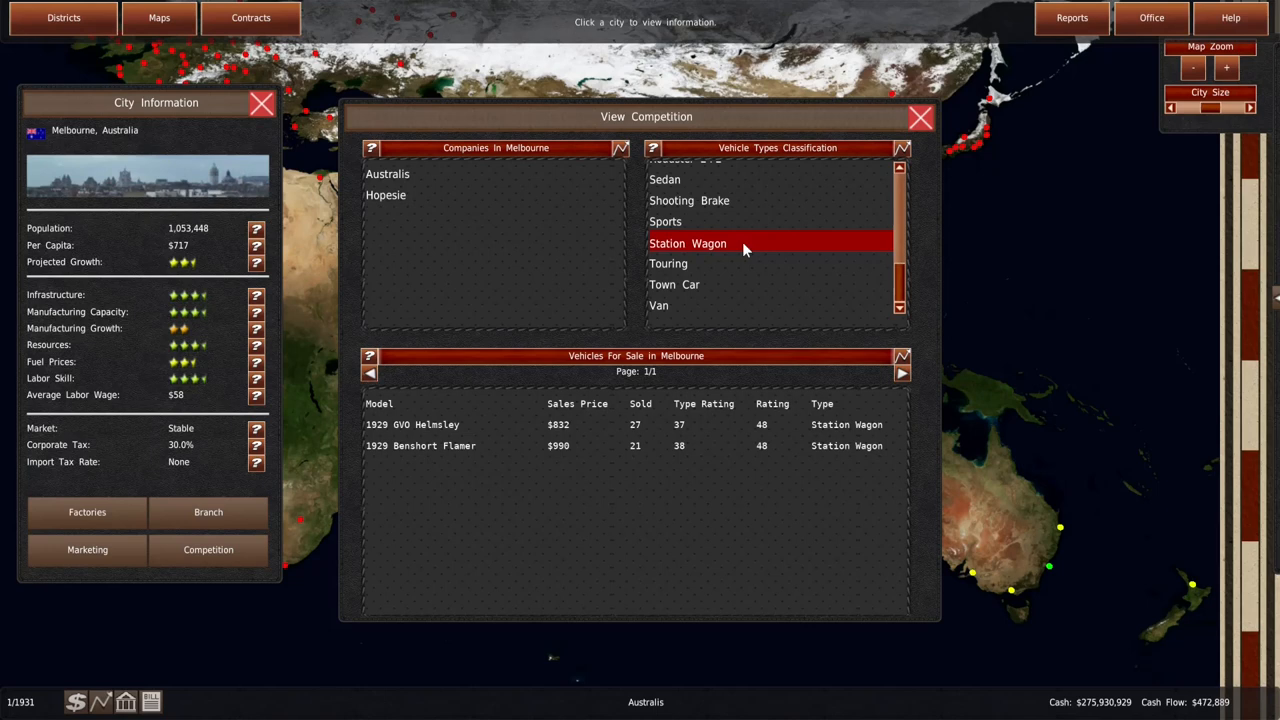
scroll(740, 243, up, 3)
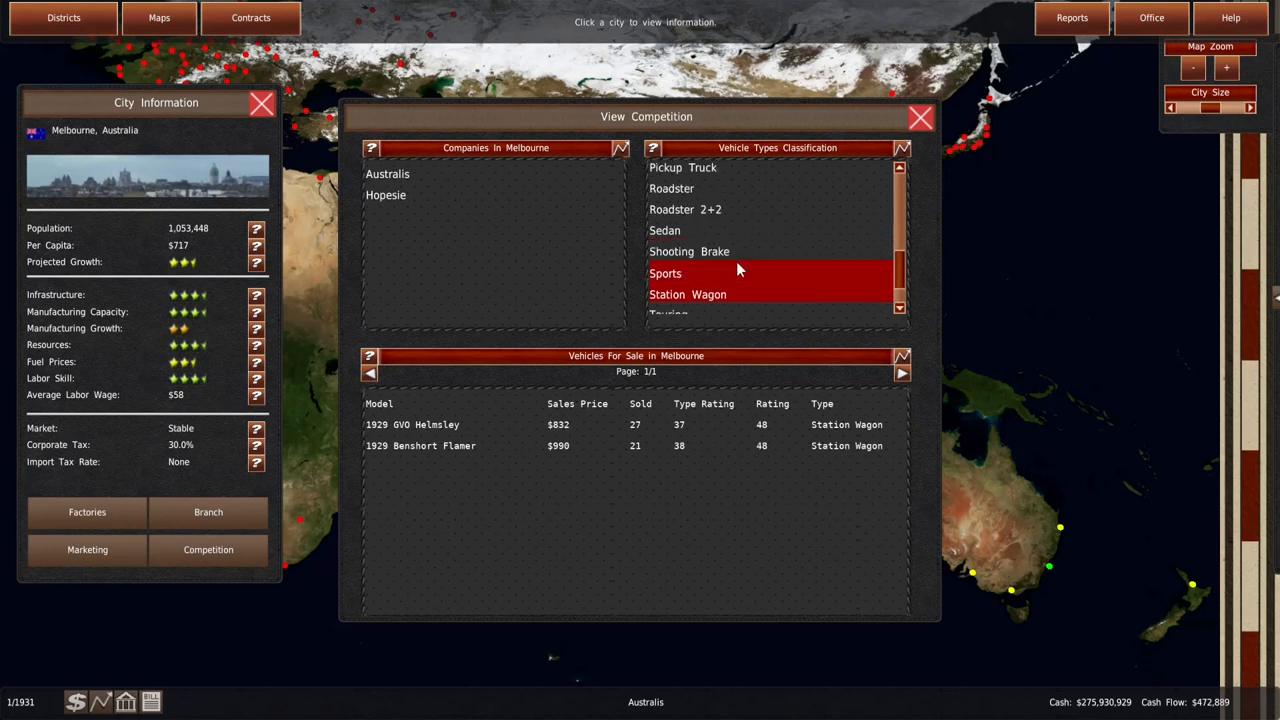
scroll(735, 265, down, 3)
click(715, 285)
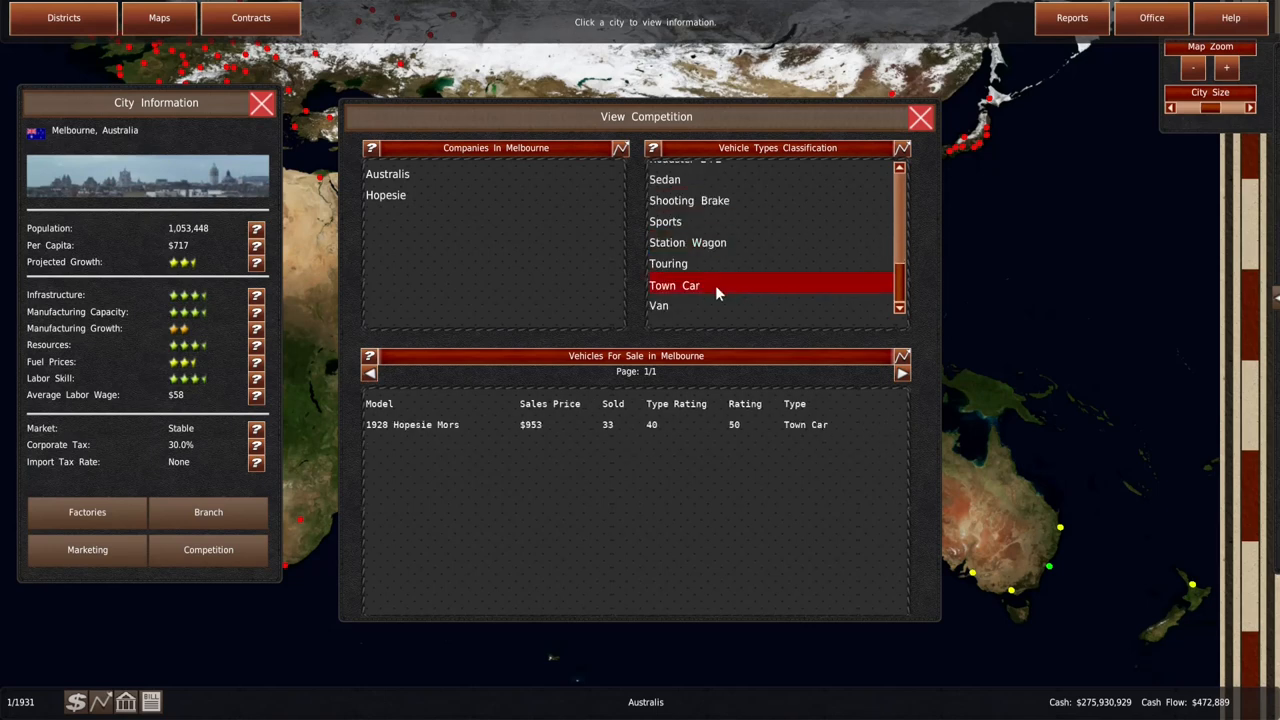
click(717, 242)
click(716, 284)
click(718, 243)
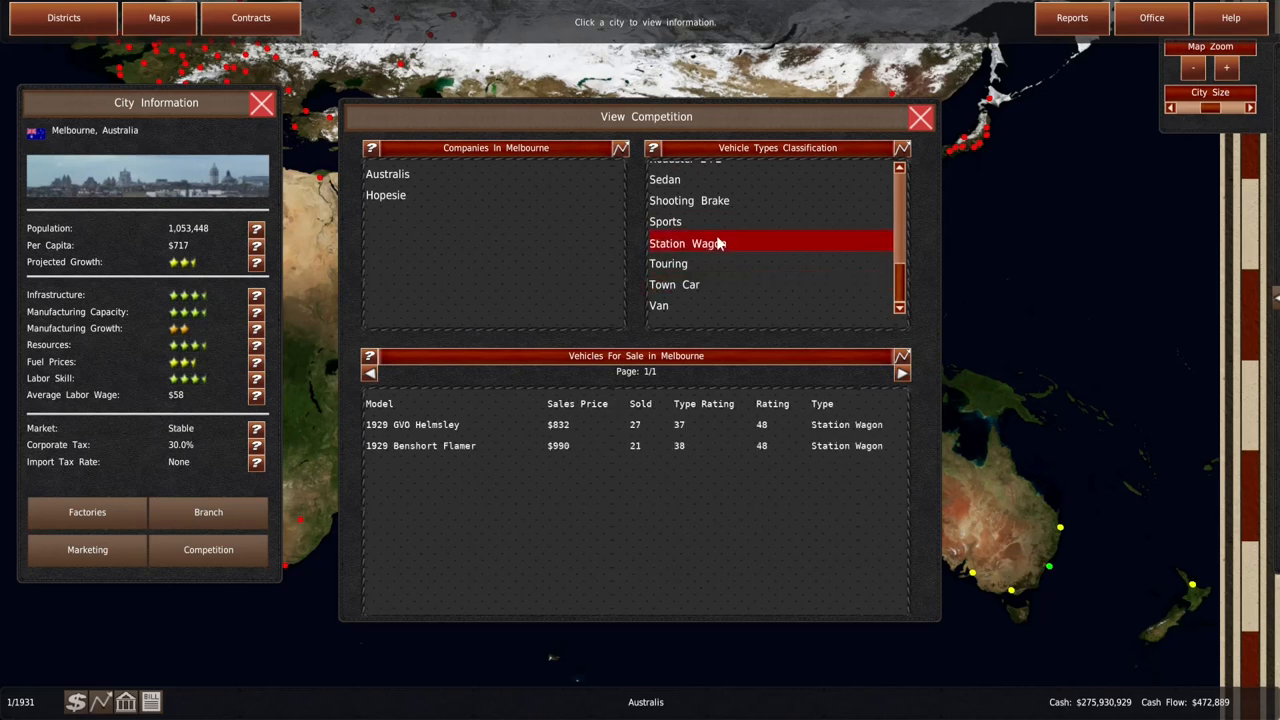
click(678, 428)
click(920, 117)
Check Sydney's Station Wagon and Town Car competitor listings
click(1049, 567)
click(208, 549)
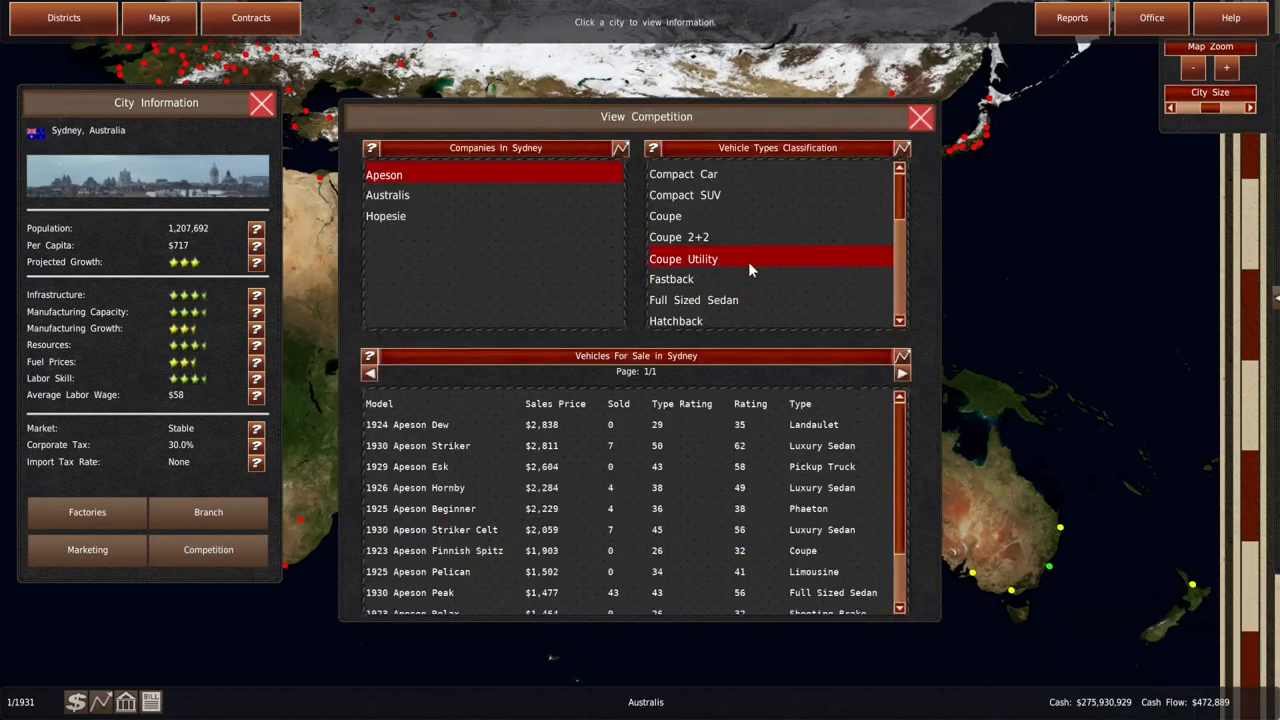
scroll(748, 275, down, 3)
scroll(733, 264, down, 1)
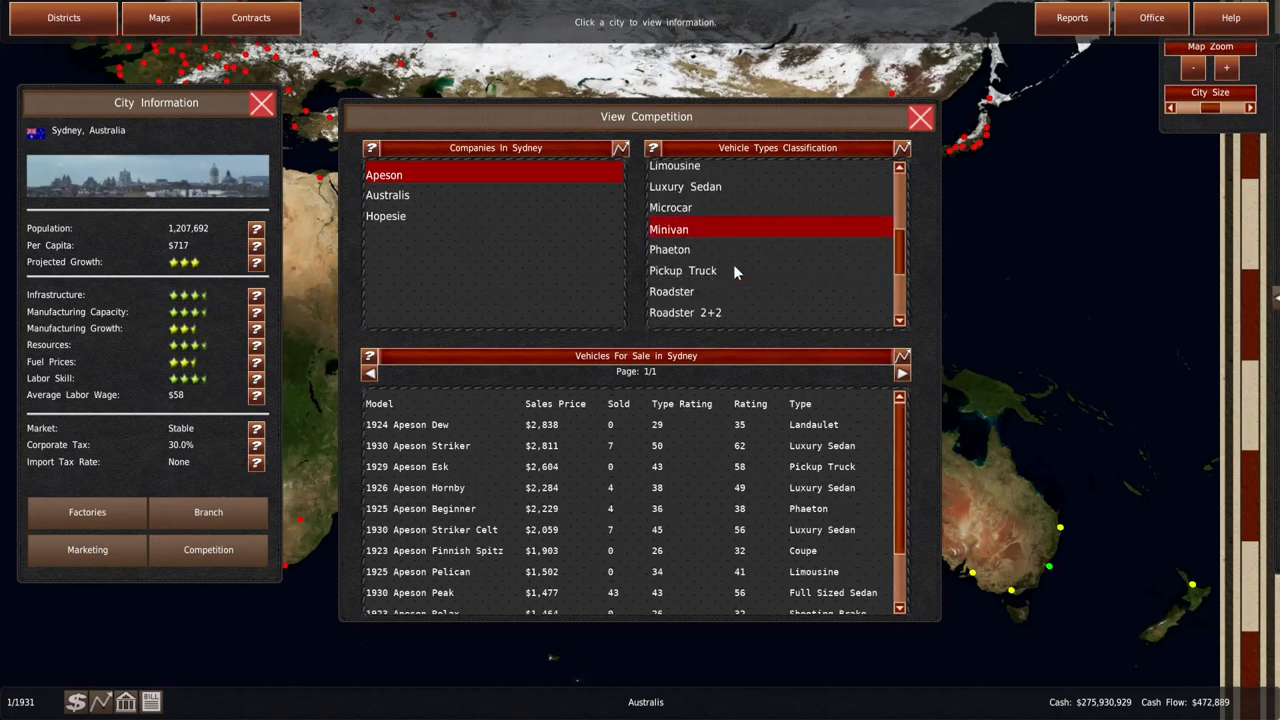
scroll(733, 264, down, 5)
click(725, 299)
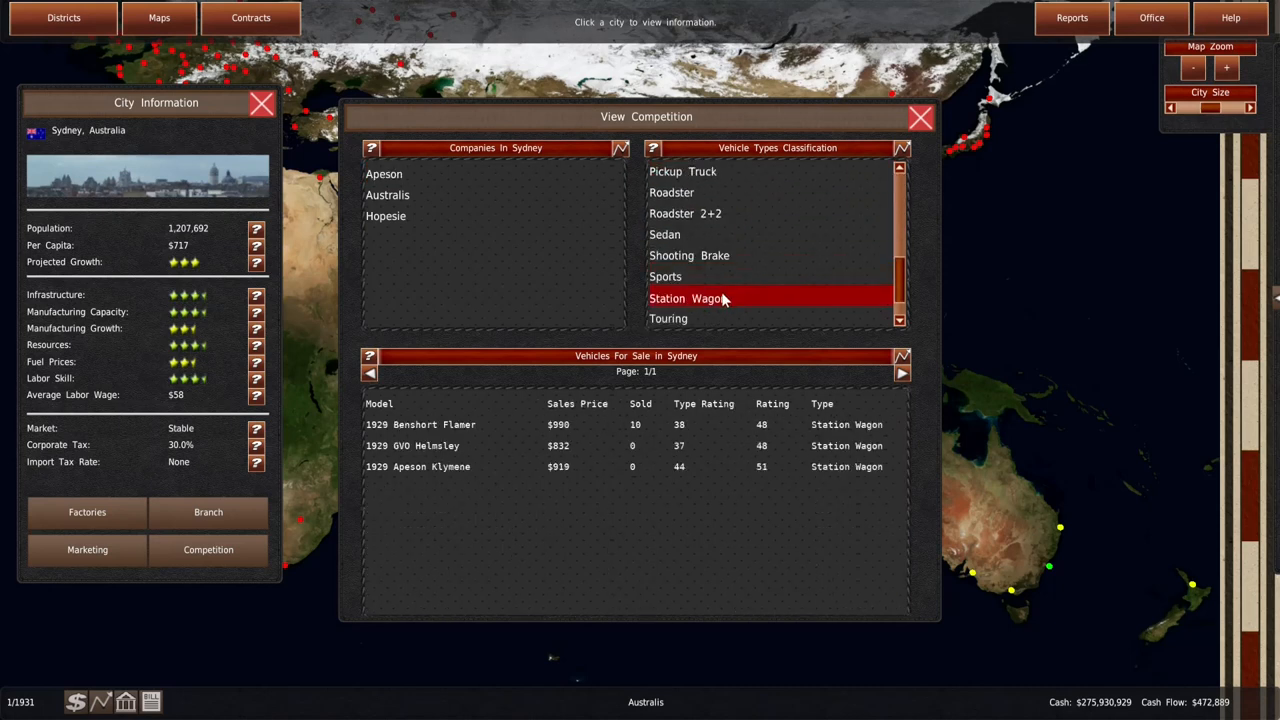
scroll(723, 295, down, 2)
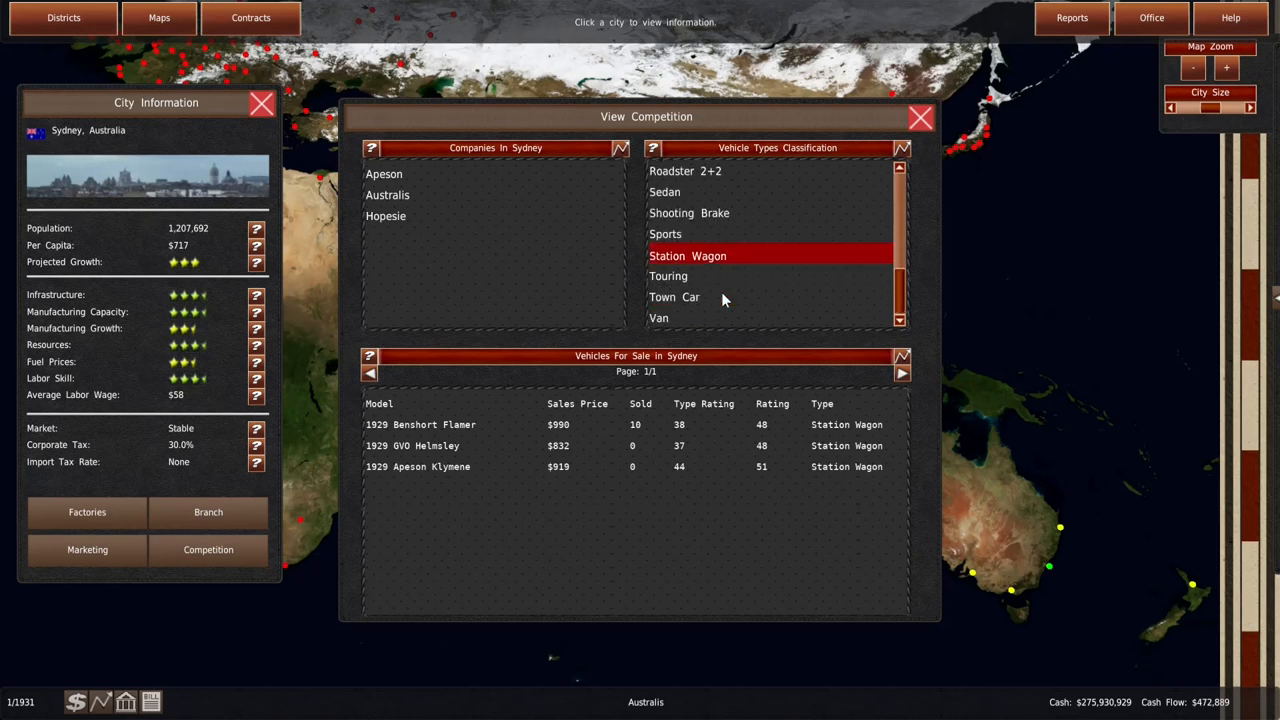
click(709, 297)
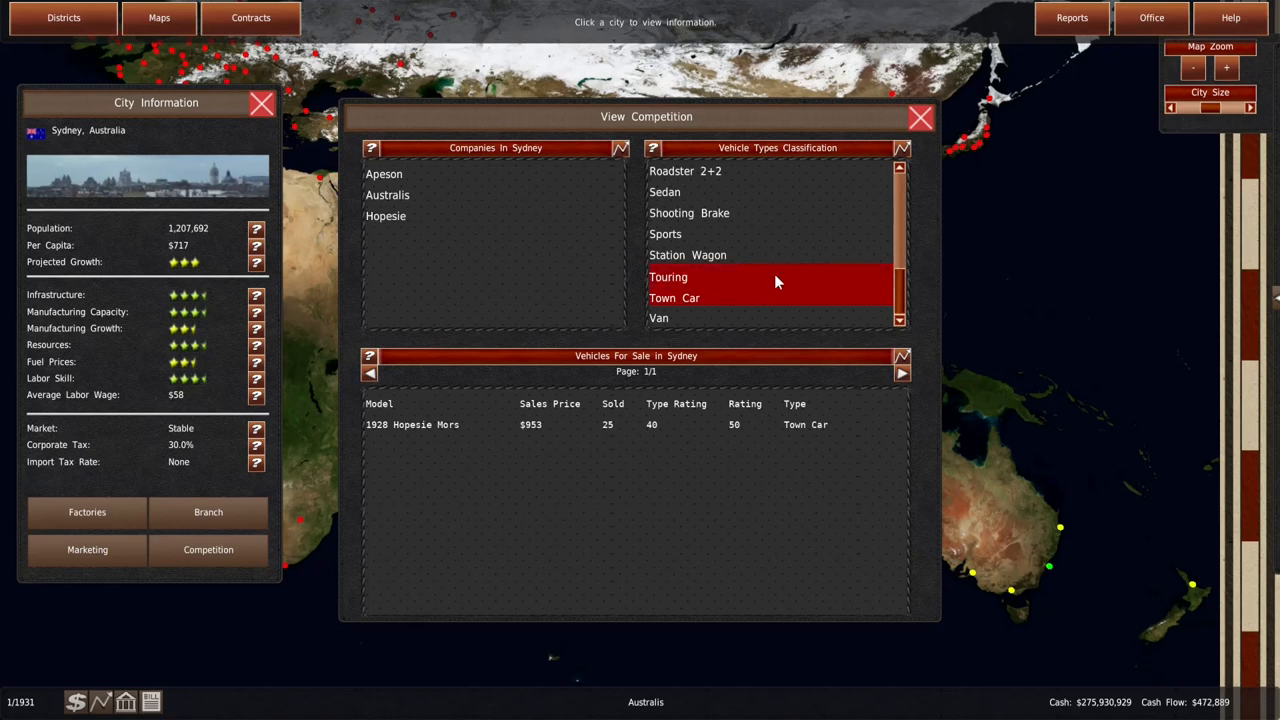
click(920, 120)
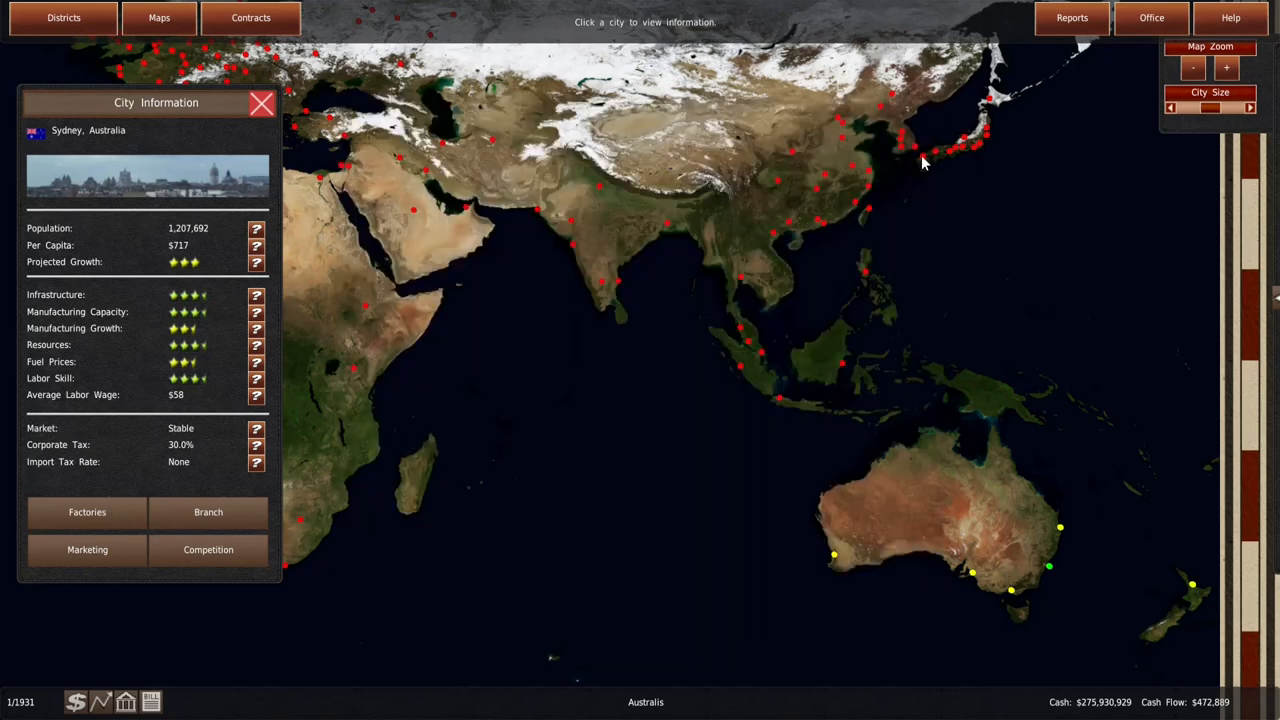
Open the magazine's vehicle reviews and look at the 1930 Australis Sixteen Sedan and Sedan LX entries
click(1142, 28)
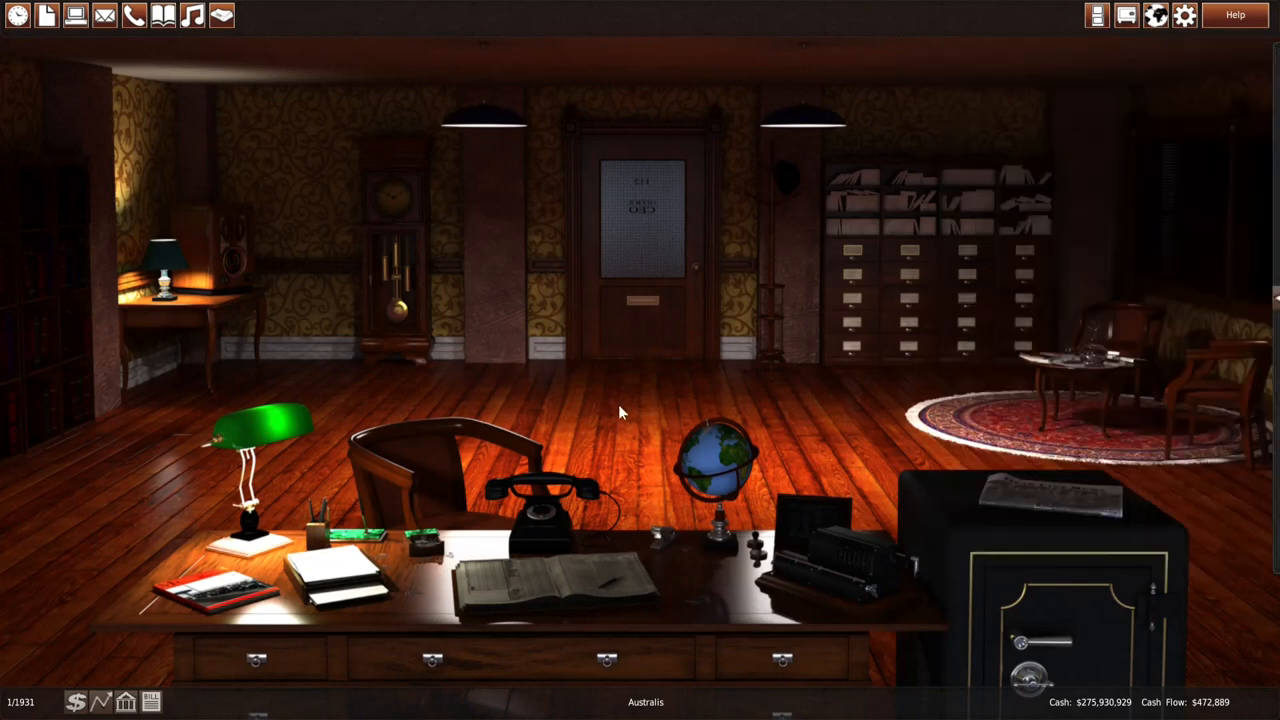
click(215, 592)
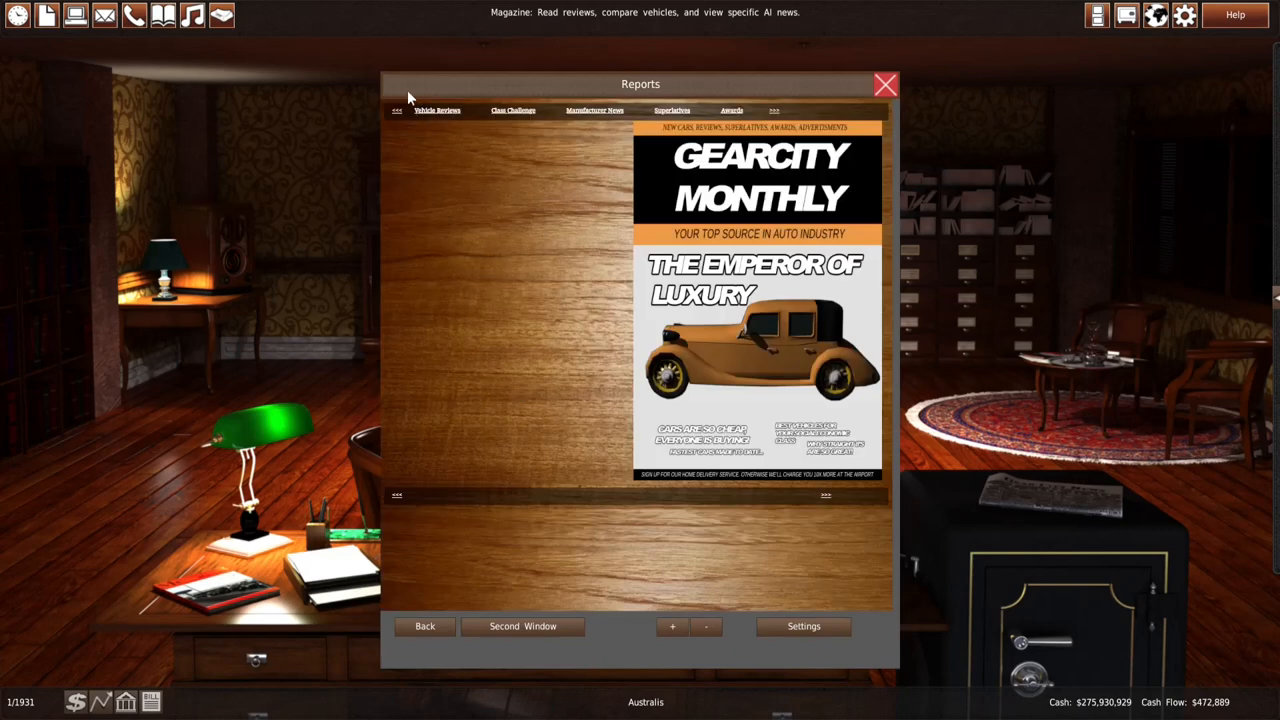
click(430, 112)
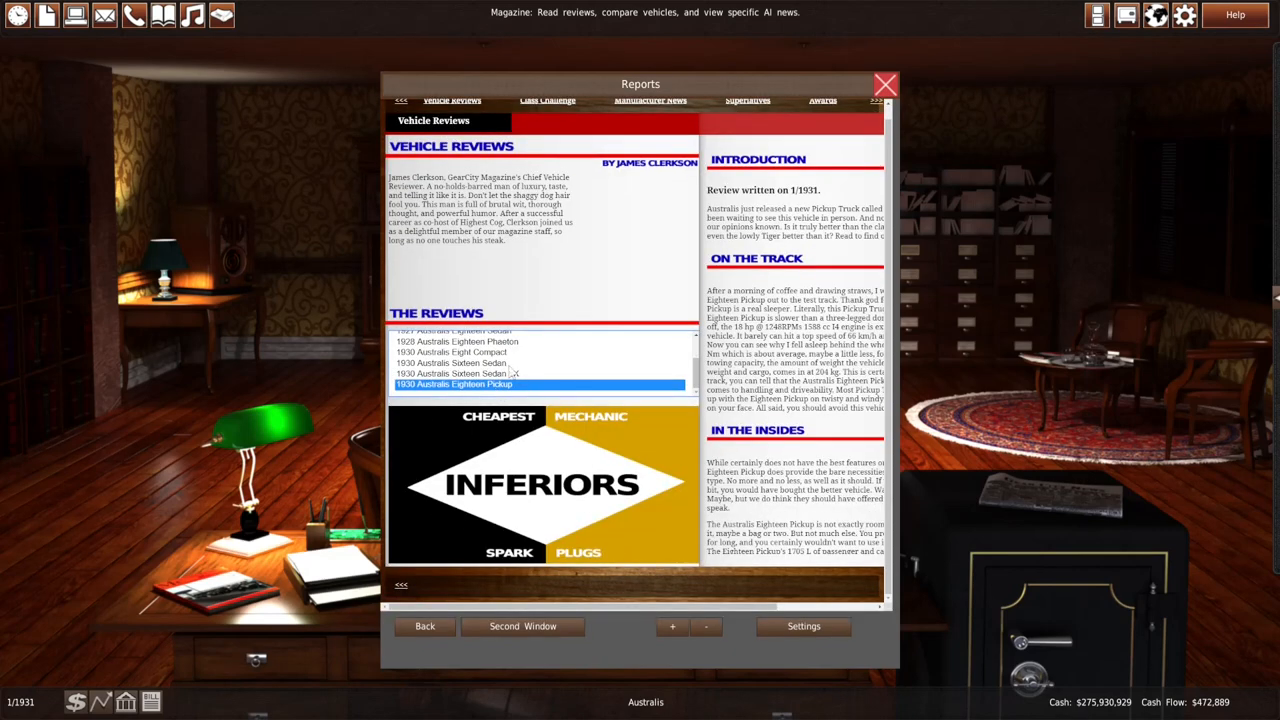
click(511, 366)
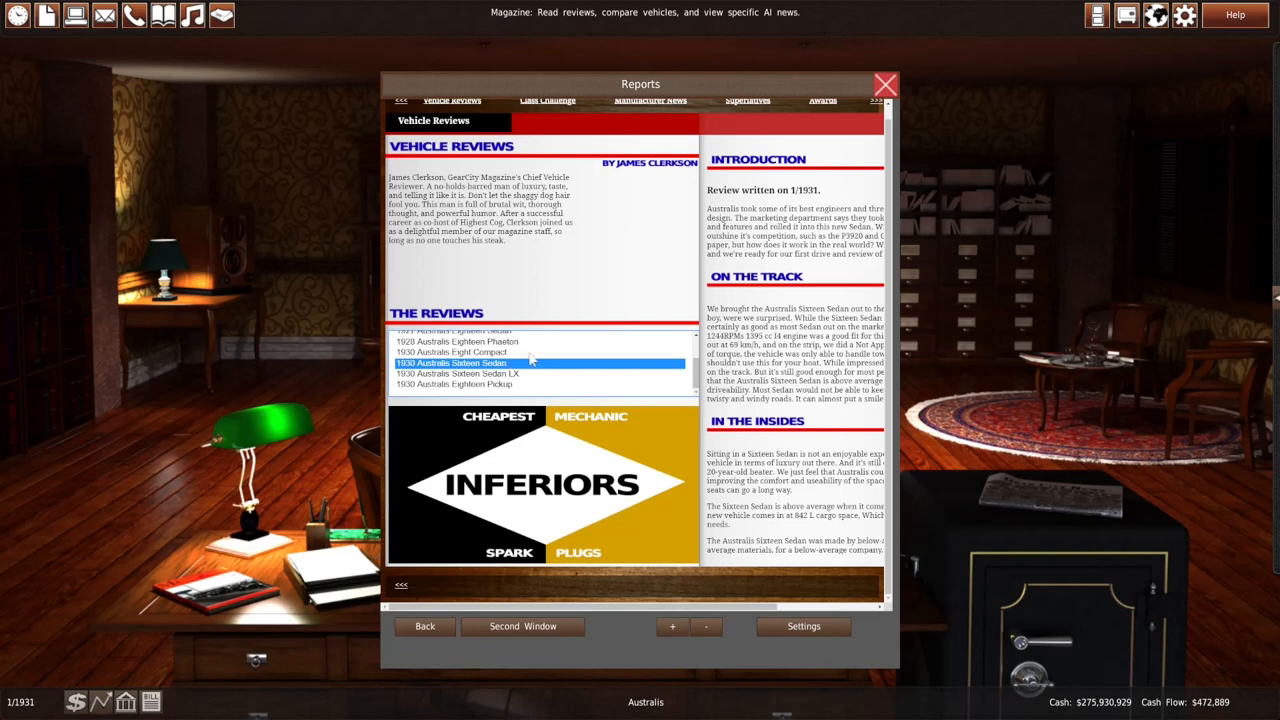
click(524, 374)
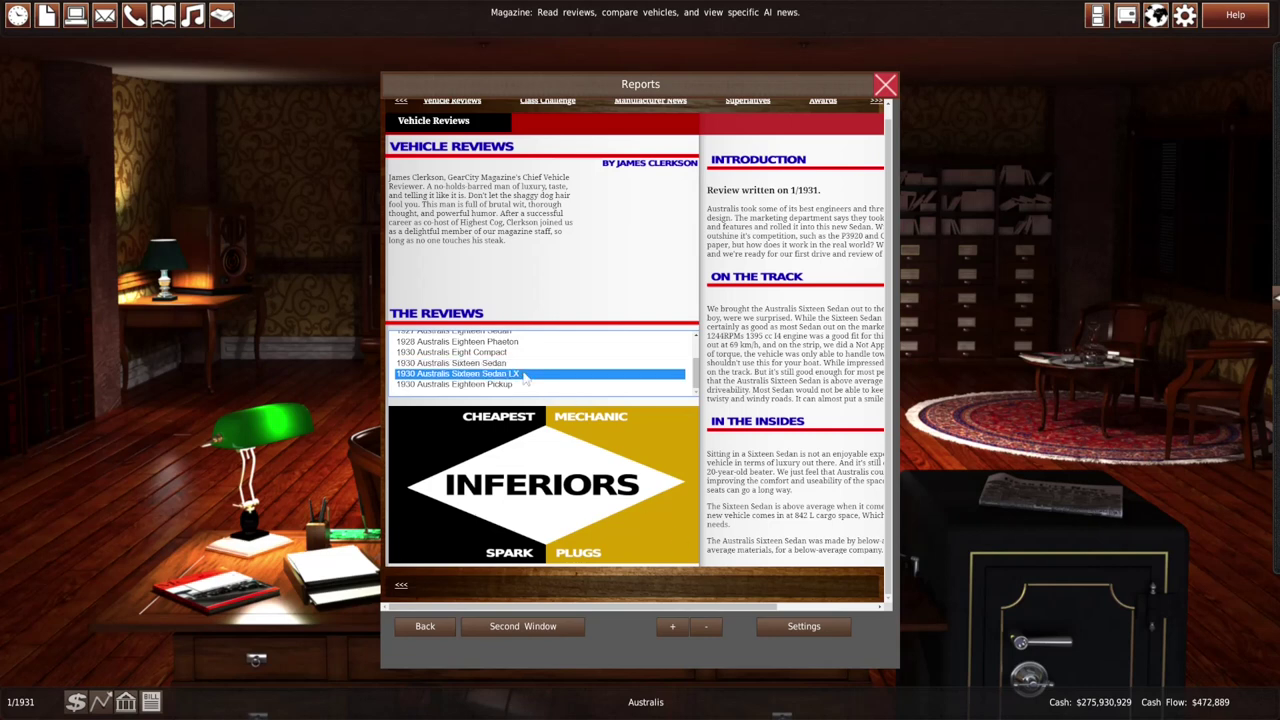
click(837, 607)
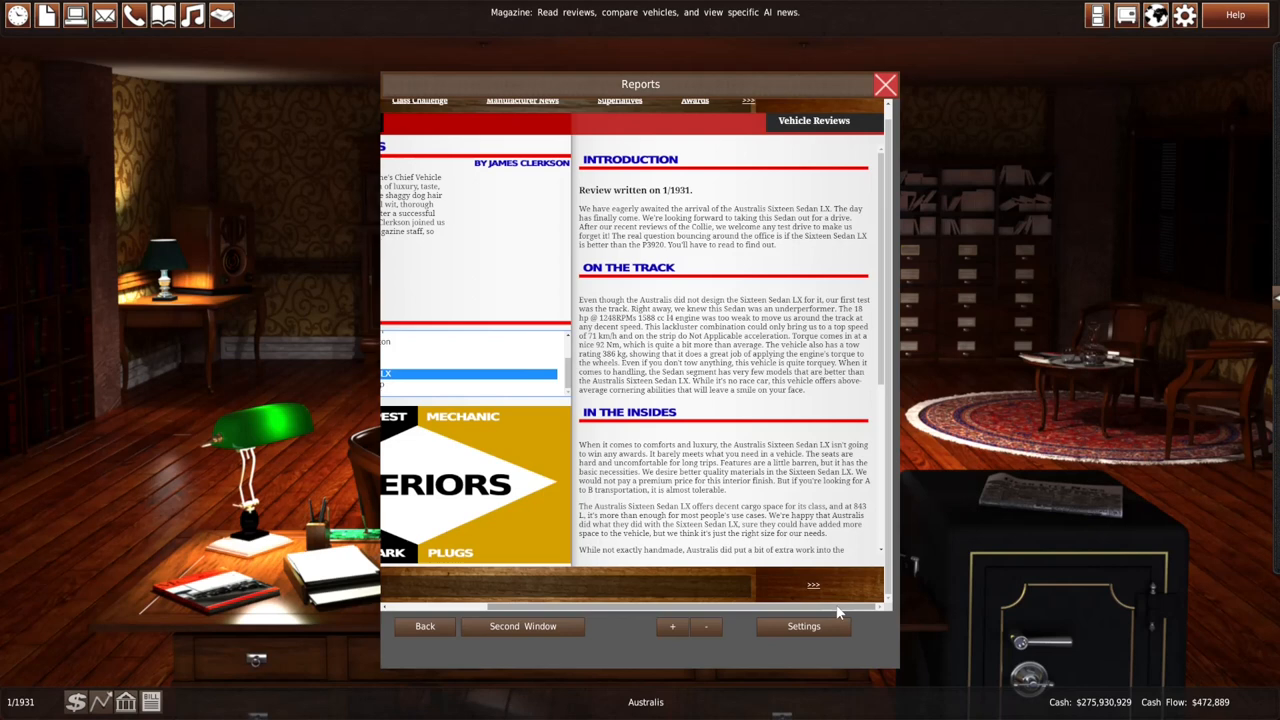
drag(838, 607, 727, 606)
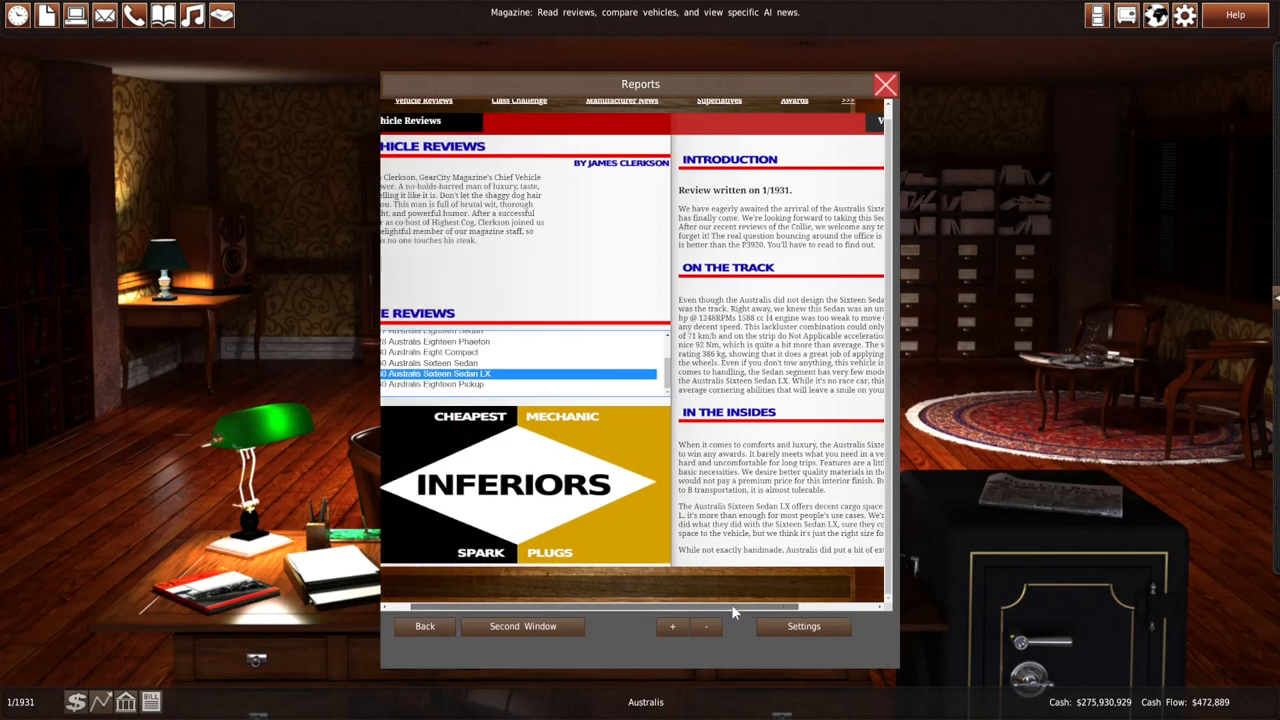
Read the 1930 Australis Sixteen Sedan review through to its conclusion
click(528, 363)
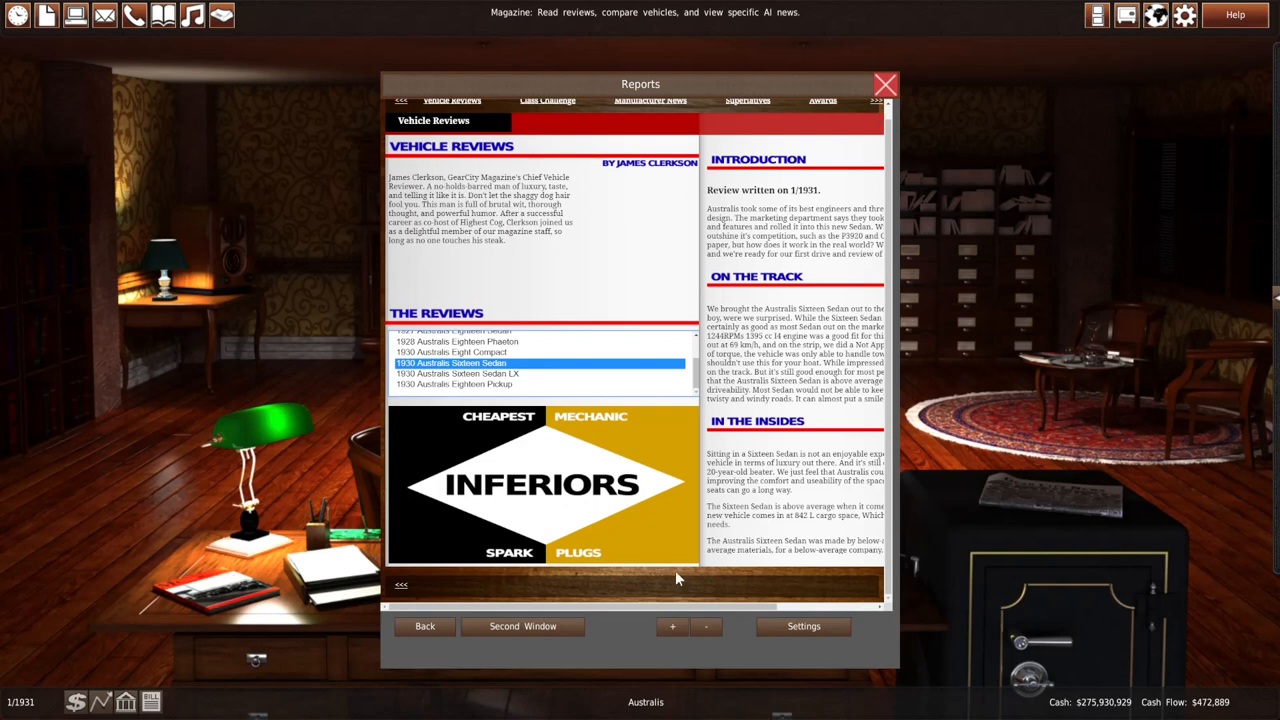
click(800, 607)
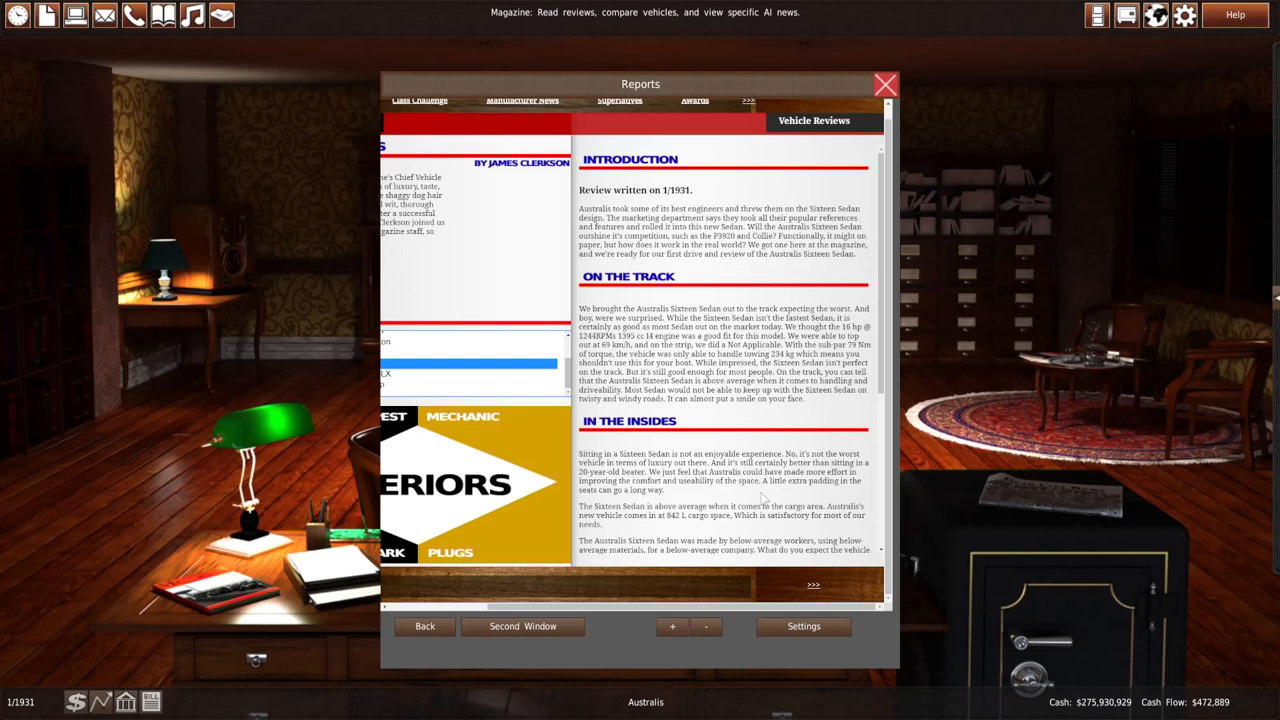
scroll(735, 505, down, 2)
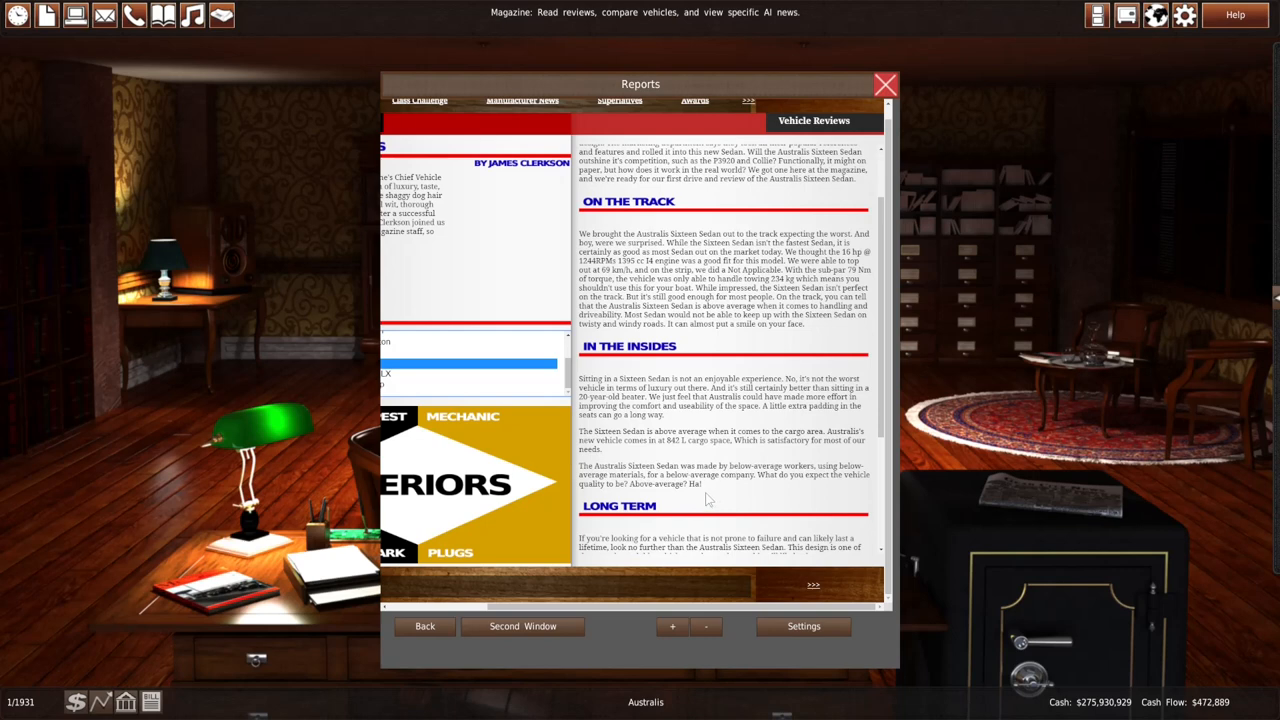
scroll(707, 500, down, 2)
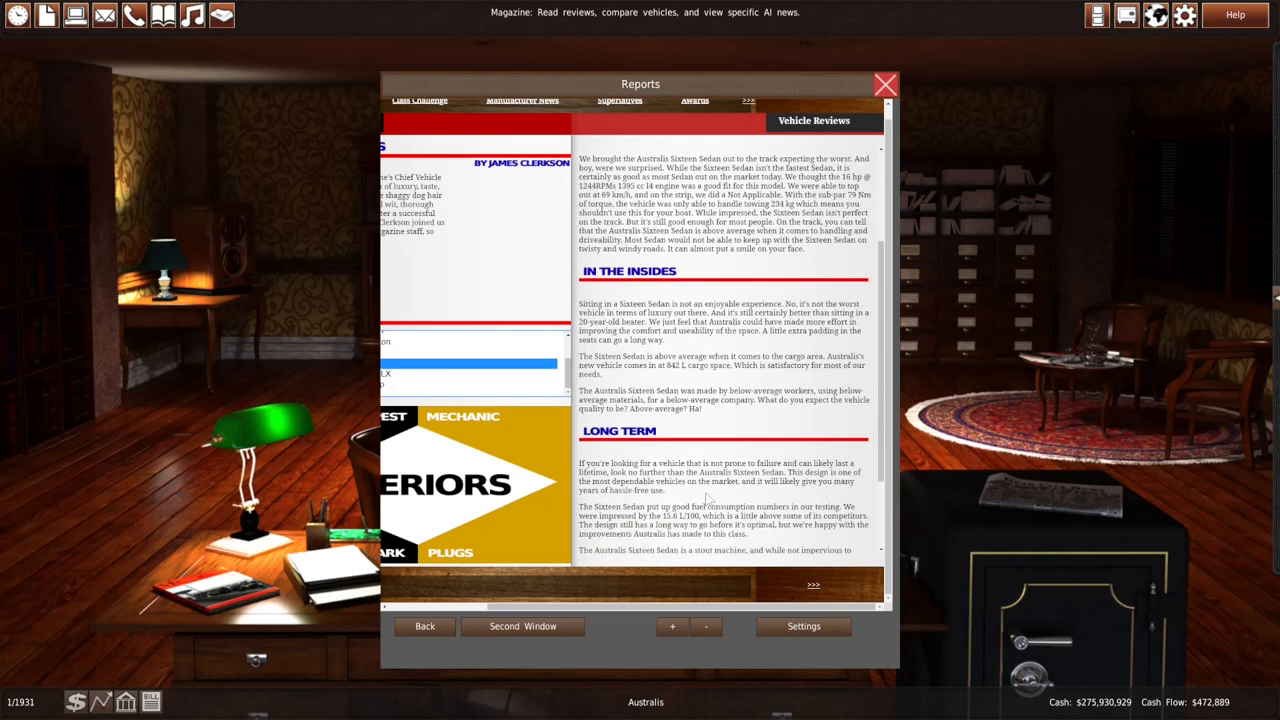
scroll(707, 500, down, 3)
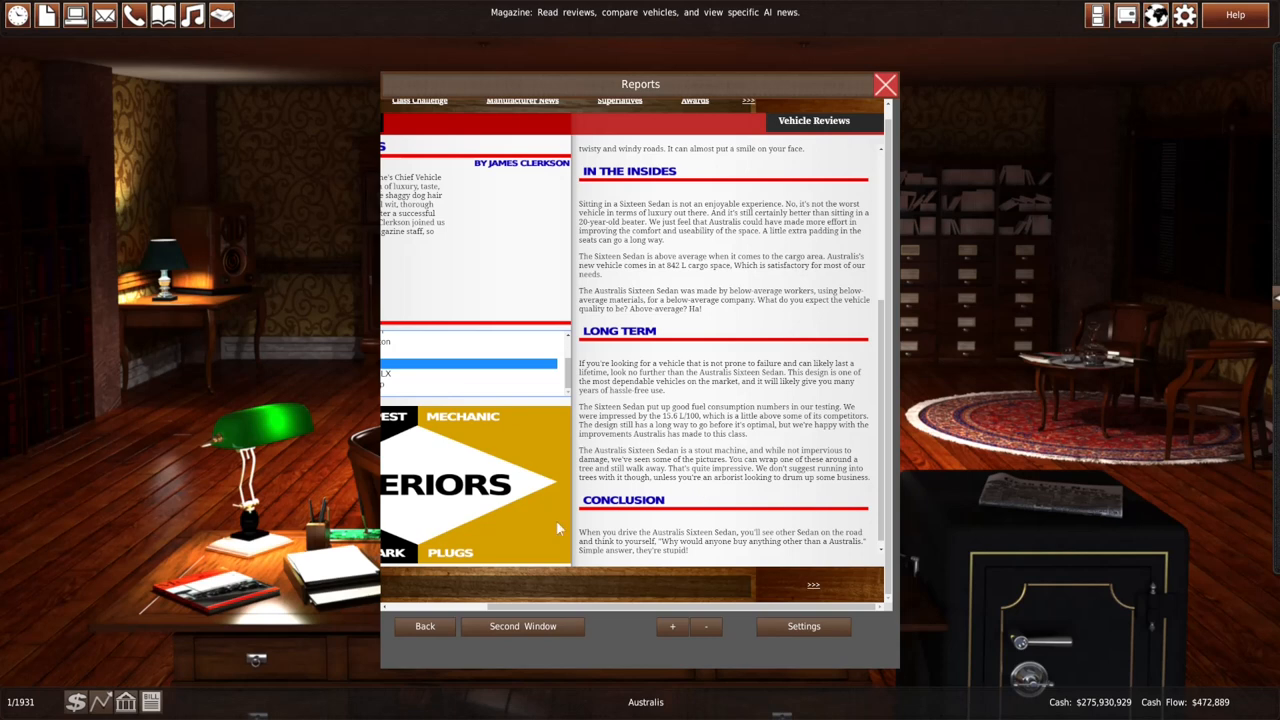
click(423, 607)
Read through the Sixteen Sedan LX review and return to the review list
click(490, 373)
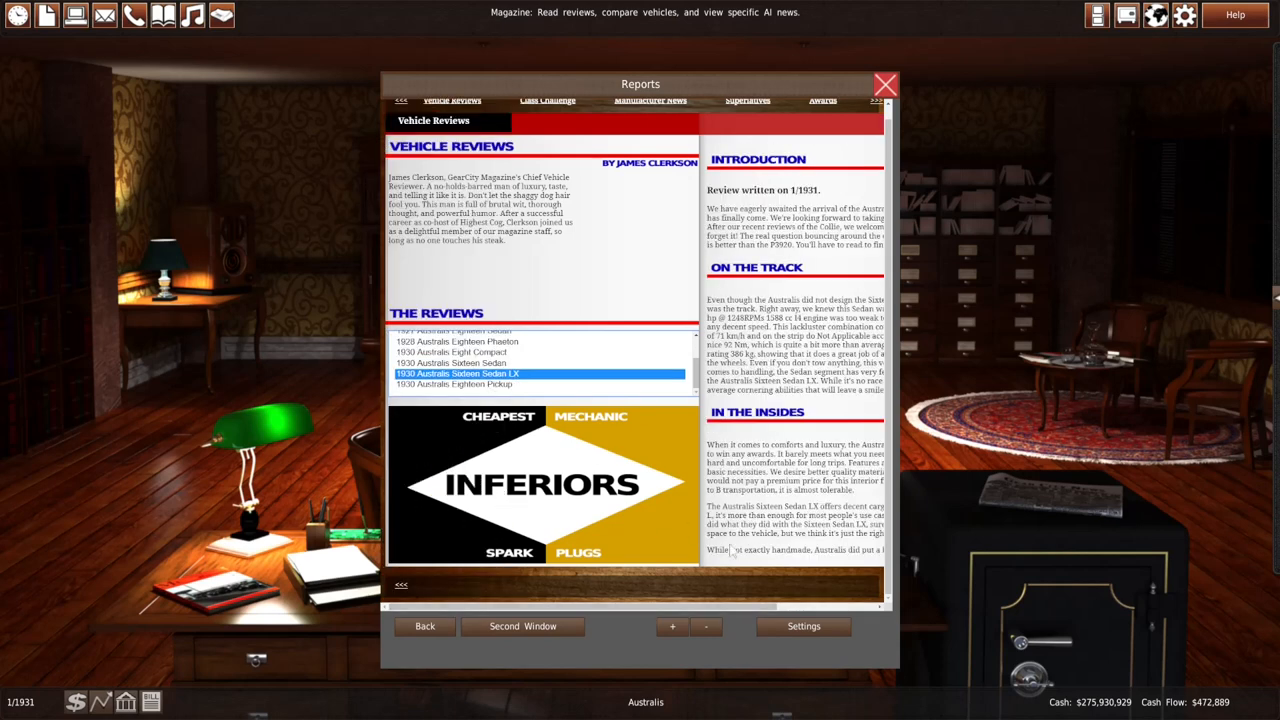
click(824, 607)
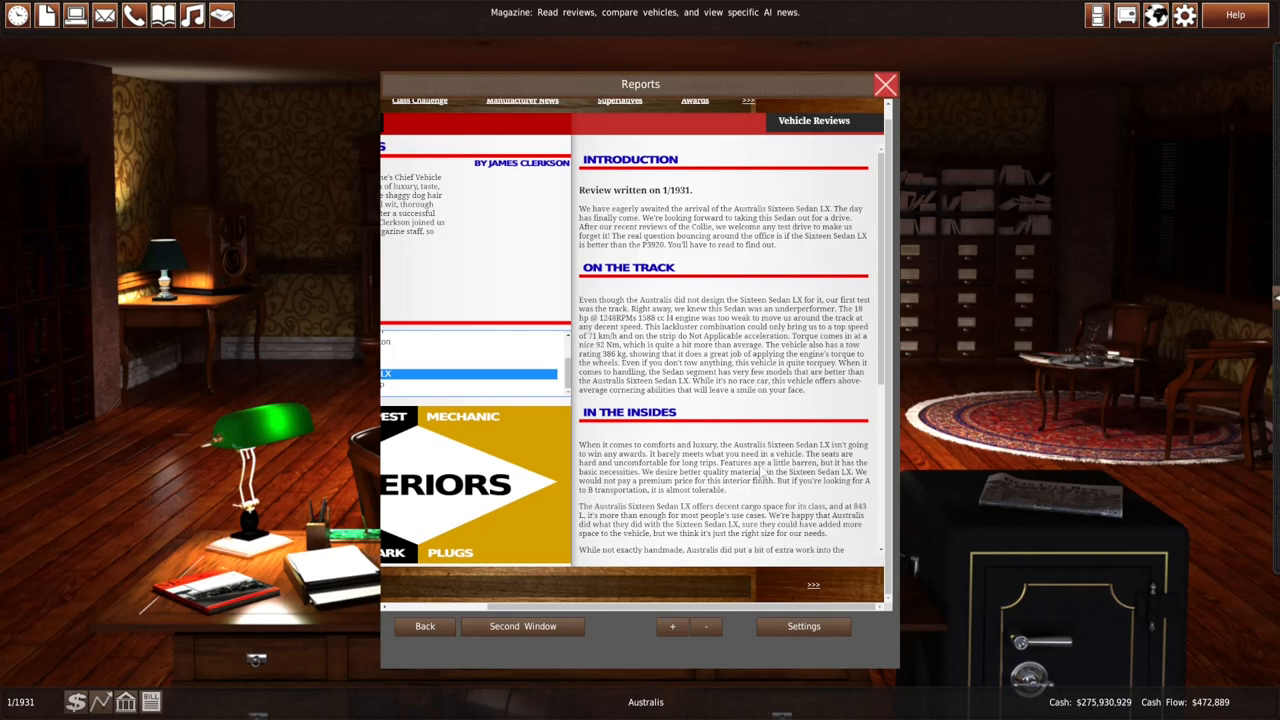
scroll(763, 472, down, 3)
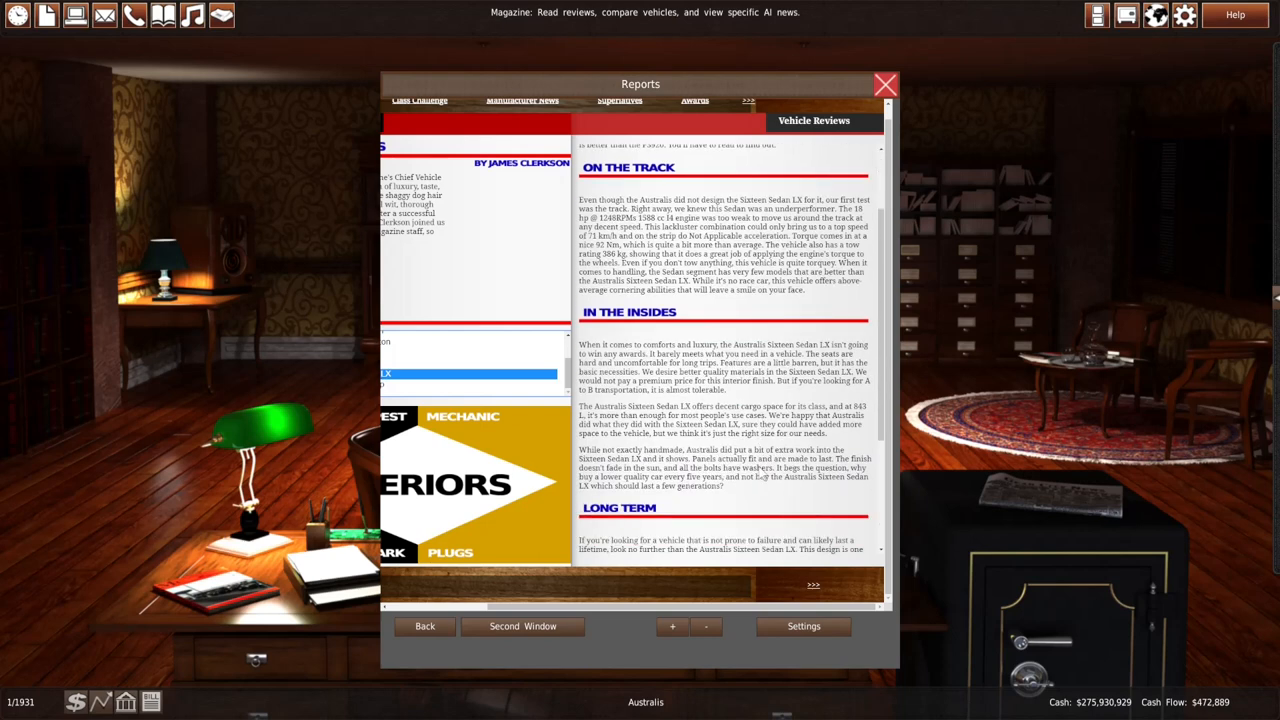
scroll(763, 477, down, 3)
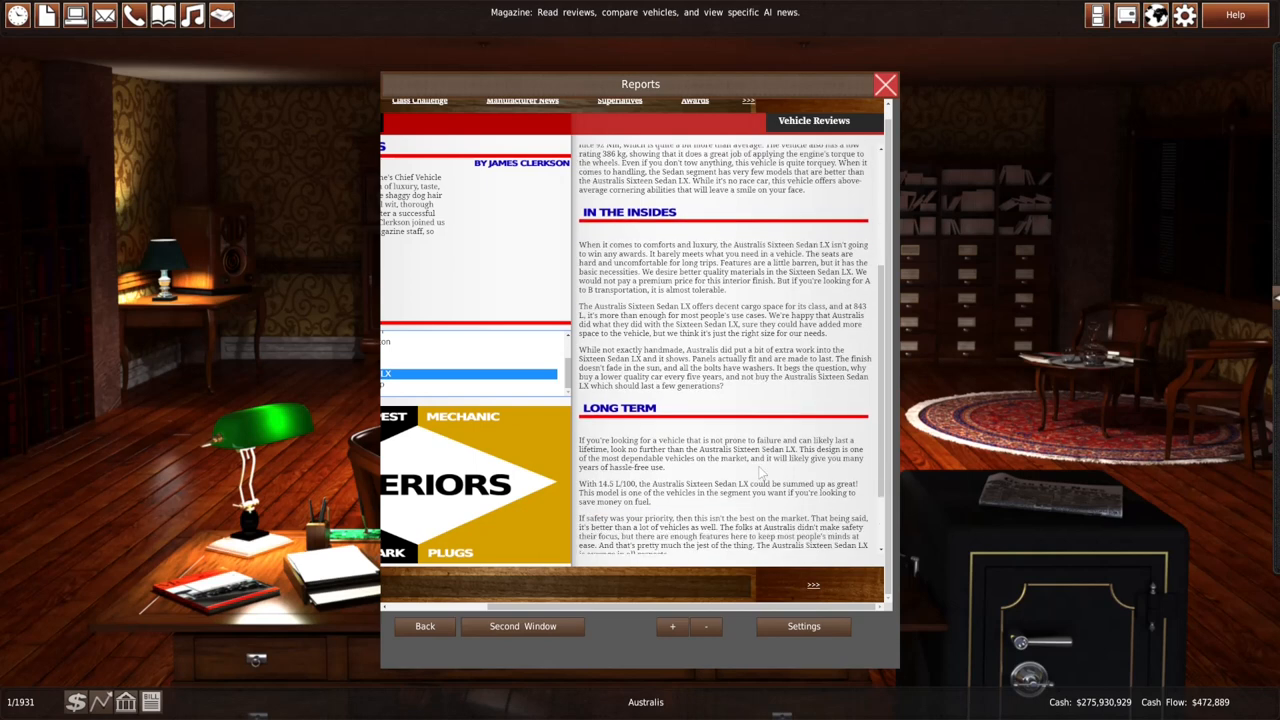
scroll(762, 474, down, 3)
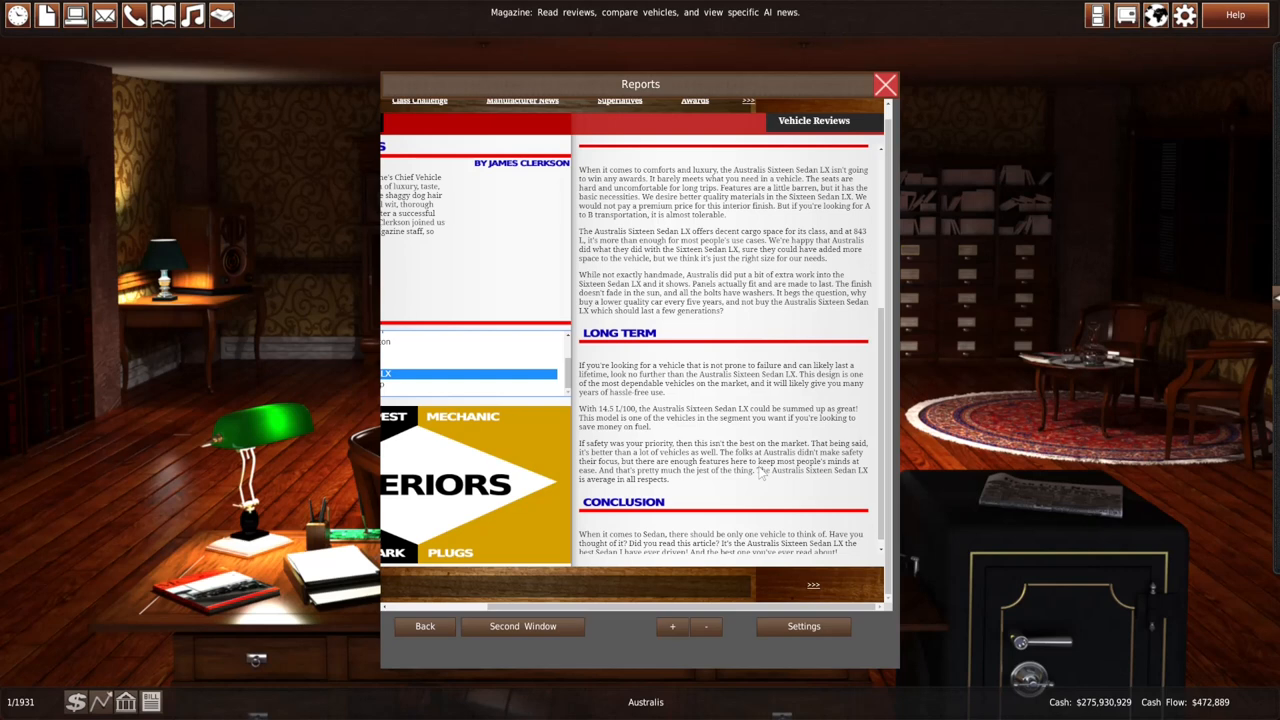
scroll(745, 480, down, 1)
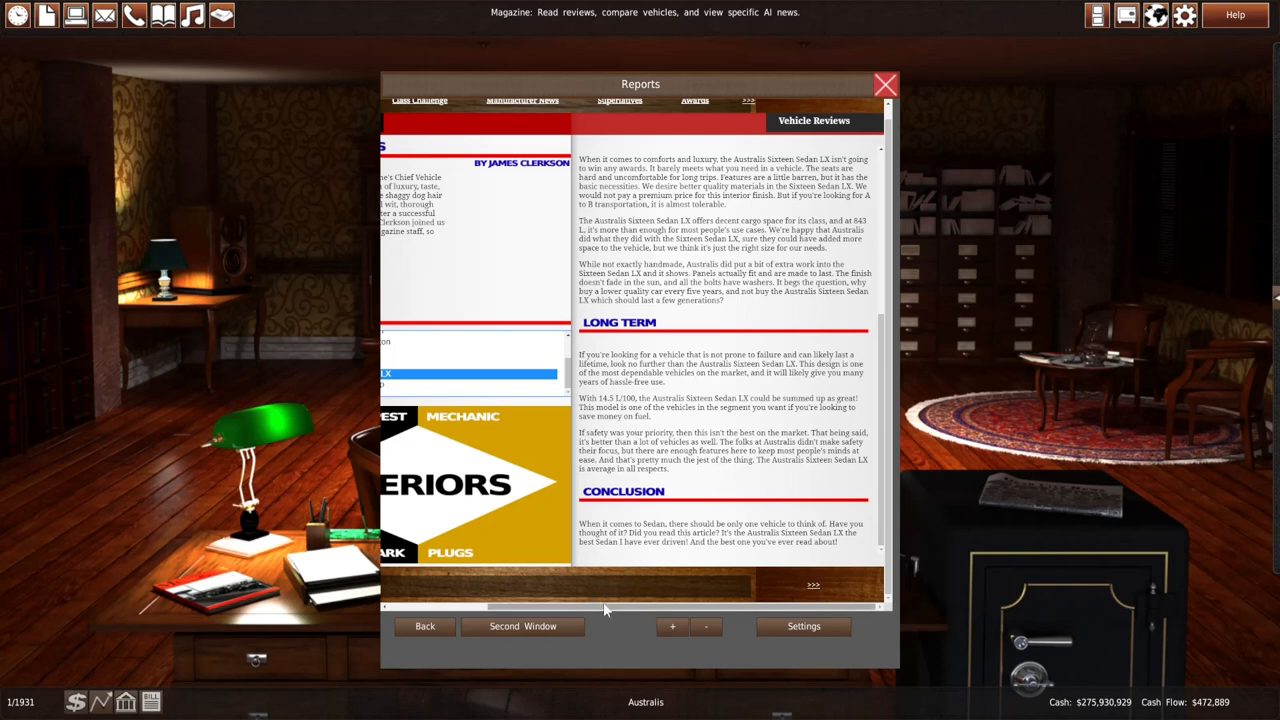
click(453, 608)
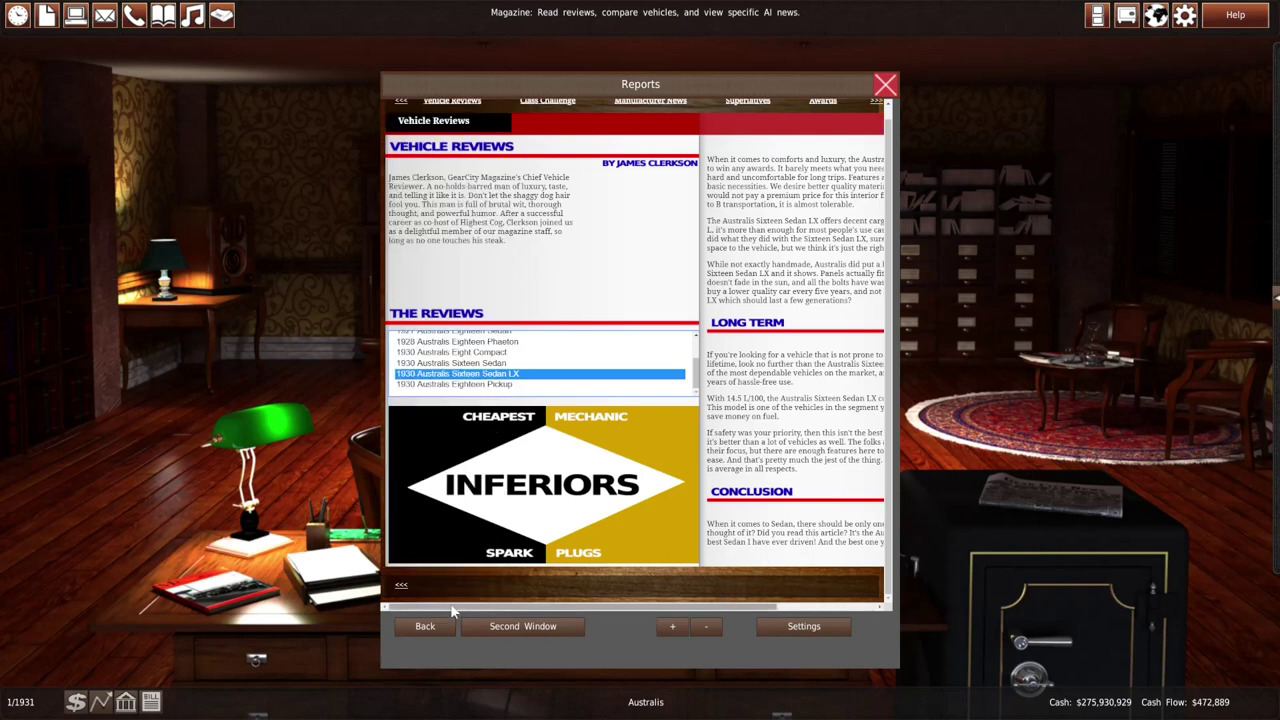
Read the 1930 Australis Eighteen Pickup review through its conclusion
click(478, 385)
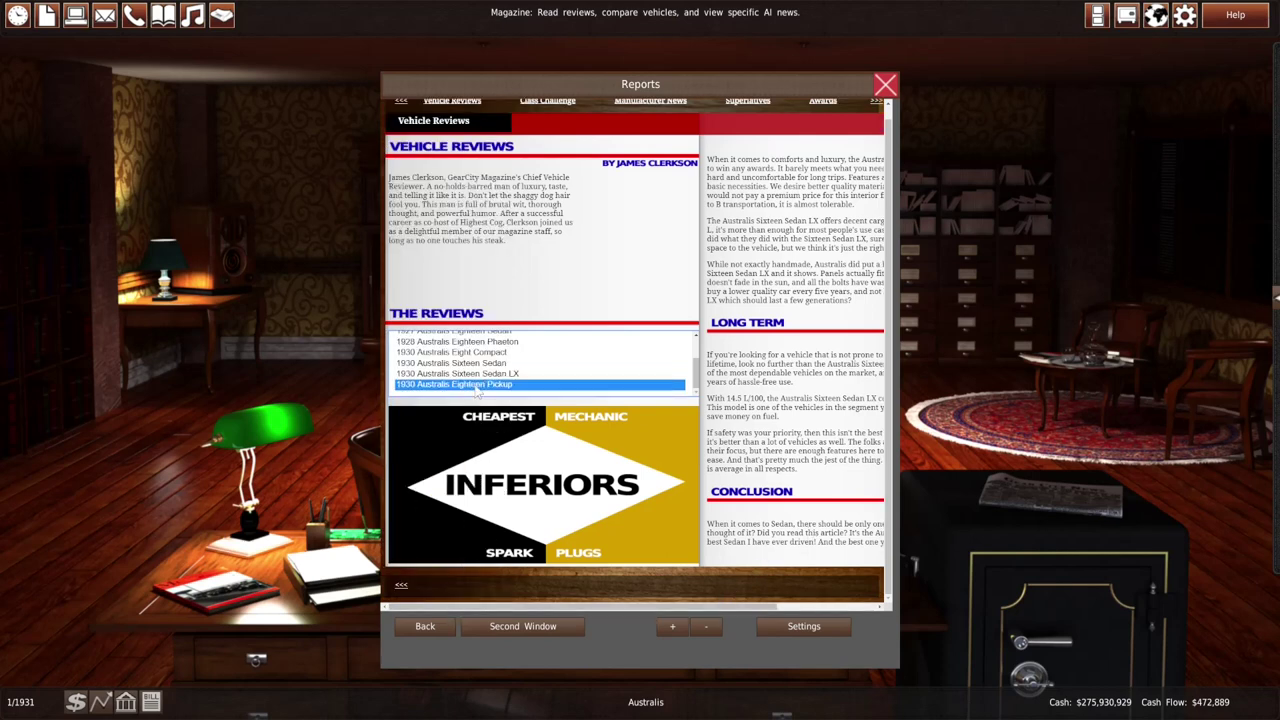
click(799, 609)
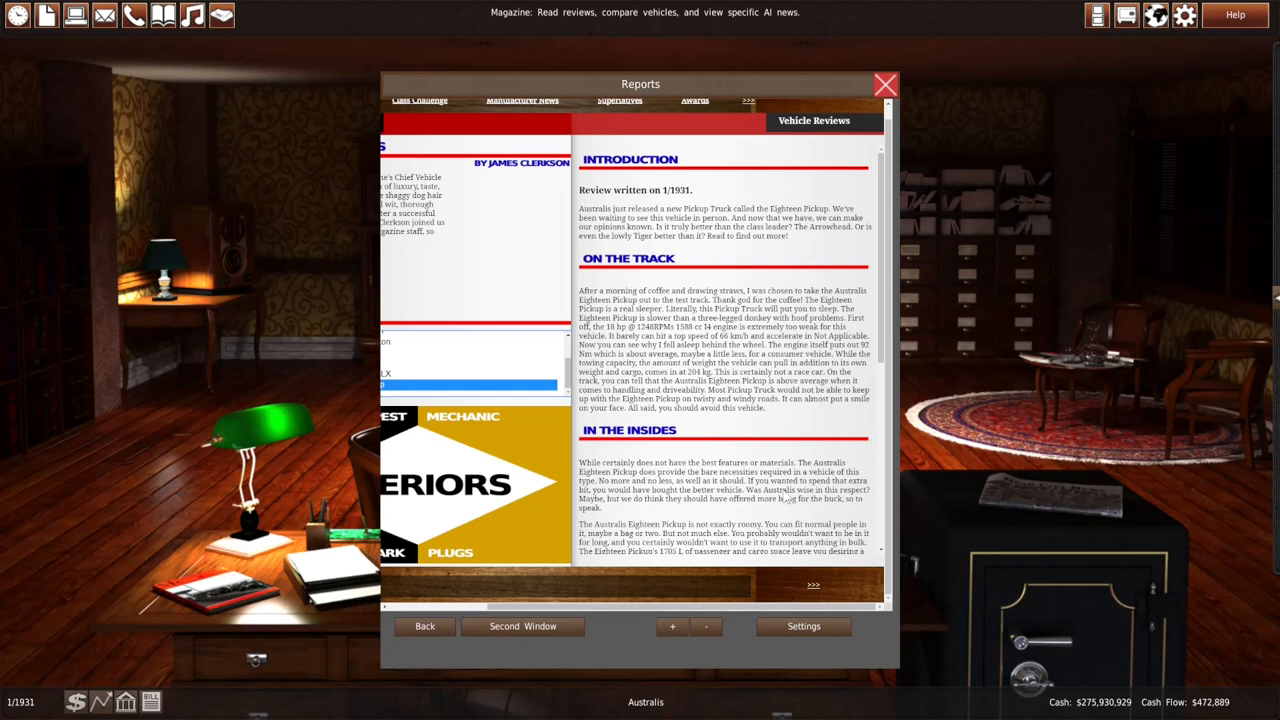
scroll(788, 497, down, 2)
scroll(782, 497, down, 2)
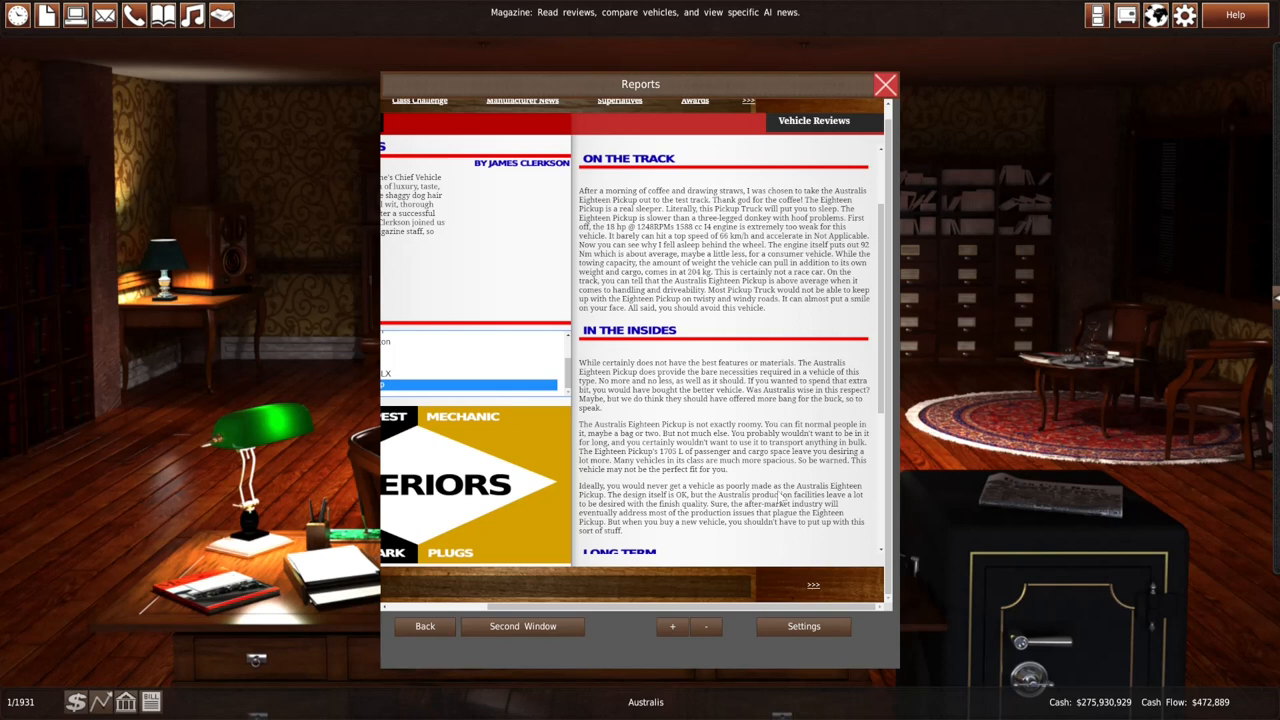
scroll(782, 497, down, 3)
scroll(782, 497, down, 1)
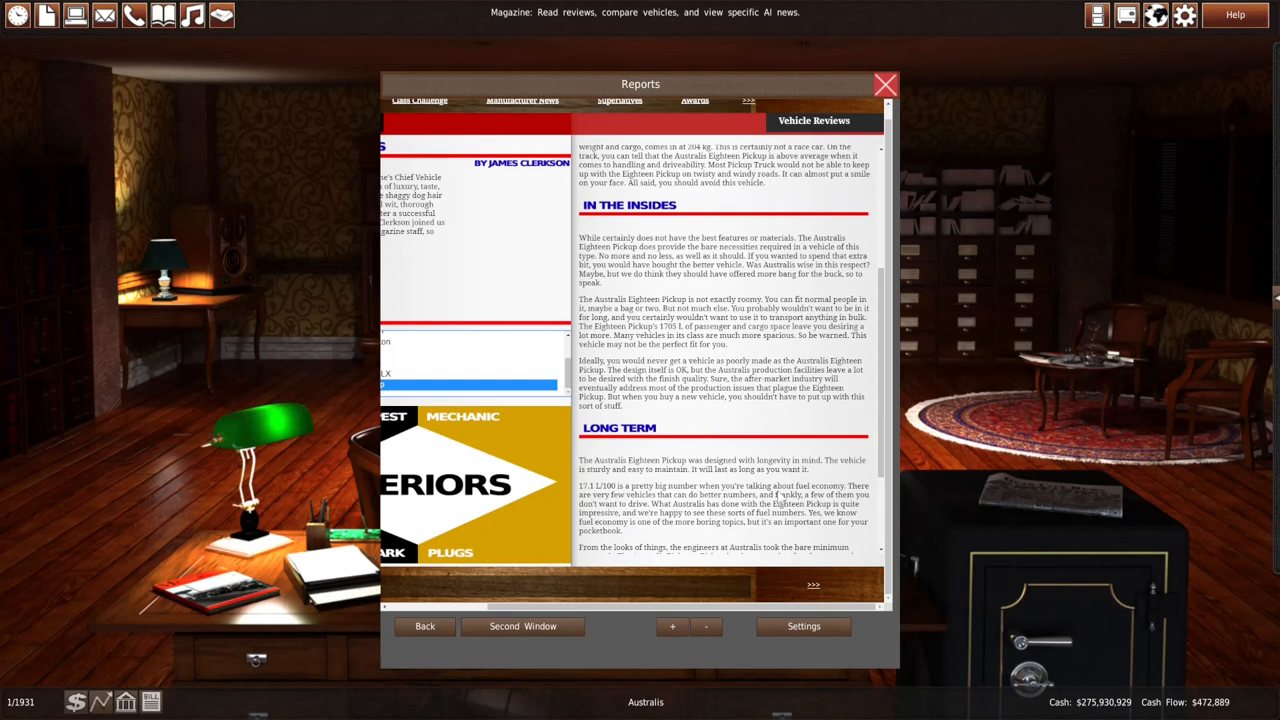
scroll(782, 497, down, 3)
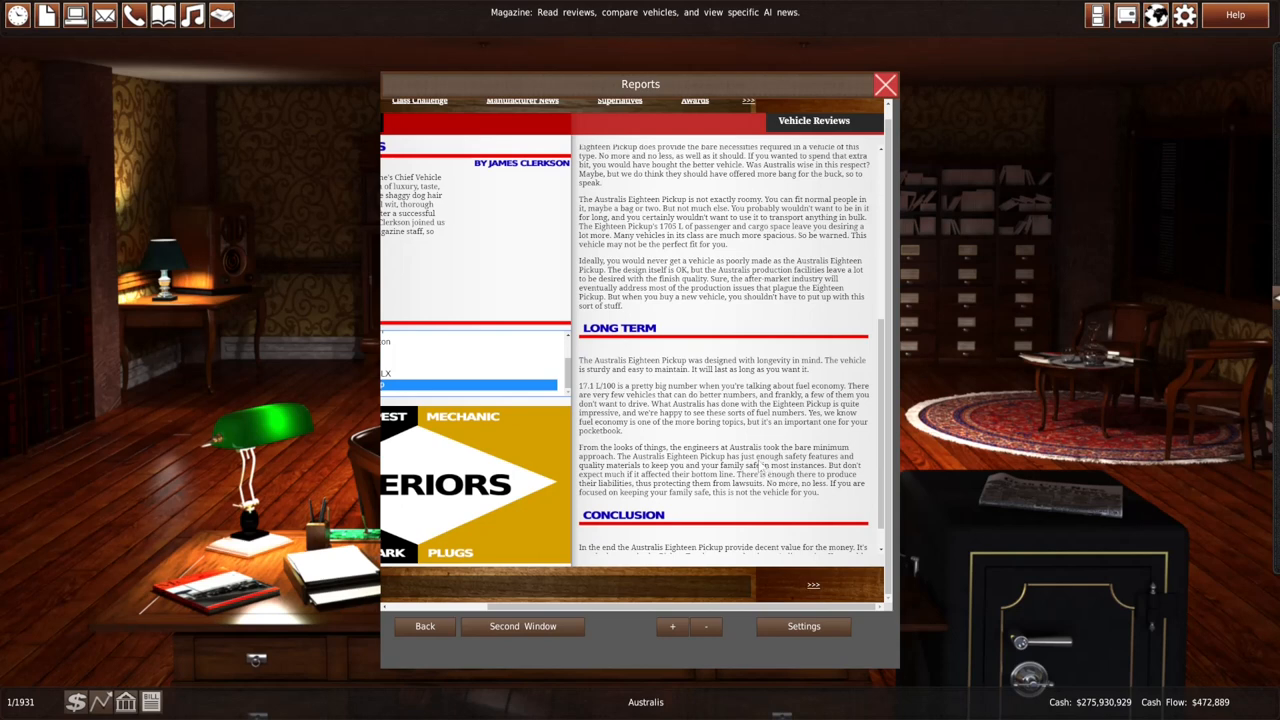
scroll(760, 466, down, 1)
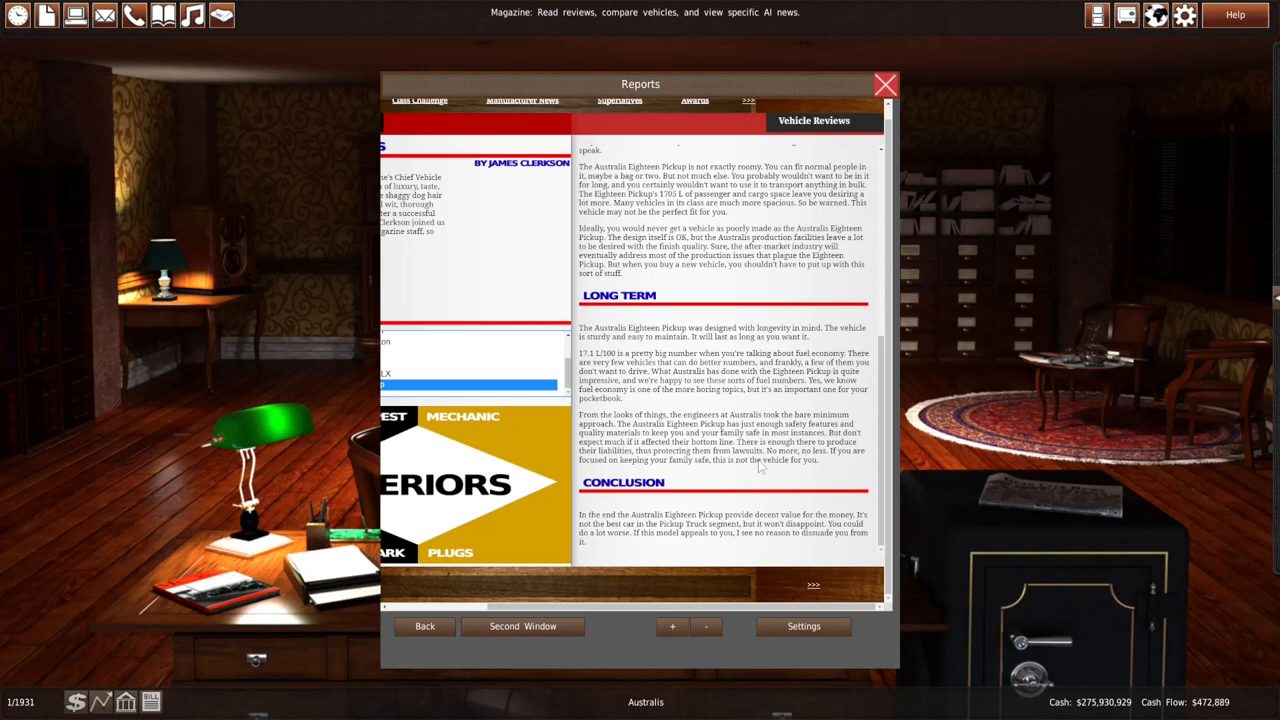
click(450, 608)
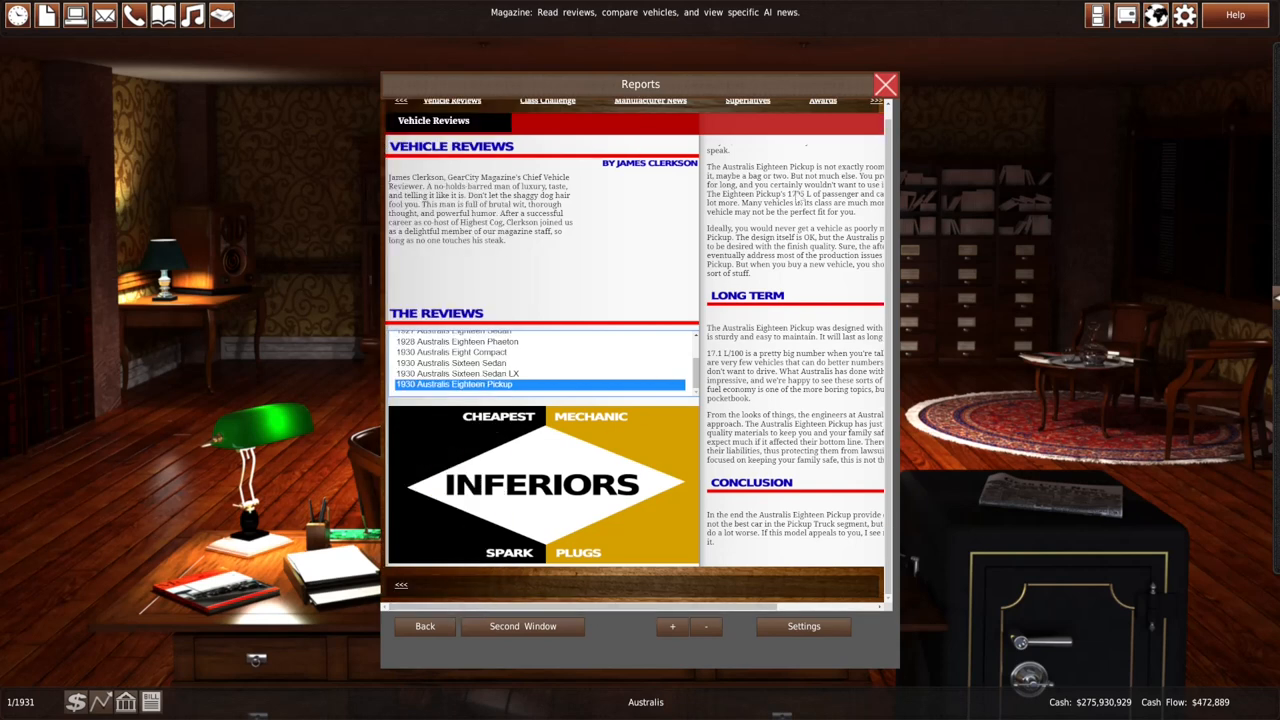
Bring up the 1930 Company Directory from Reports > Industrials
click(885, 85)
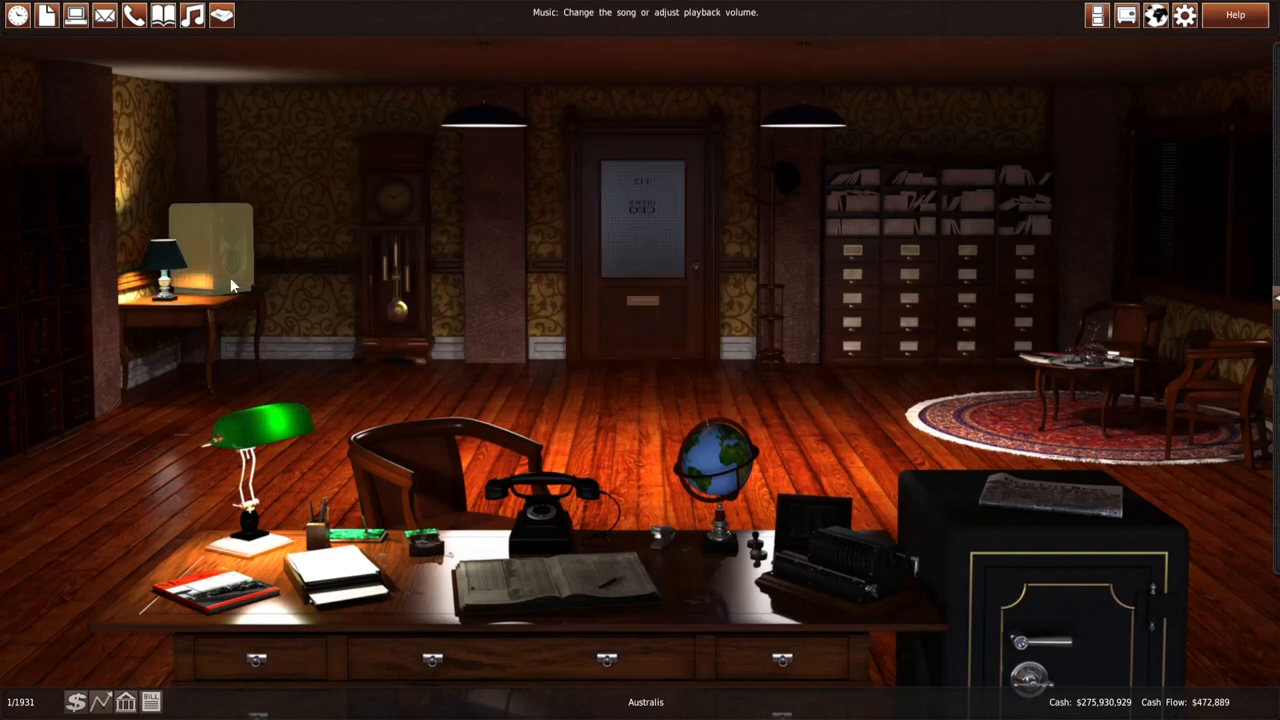
click(47, 14)
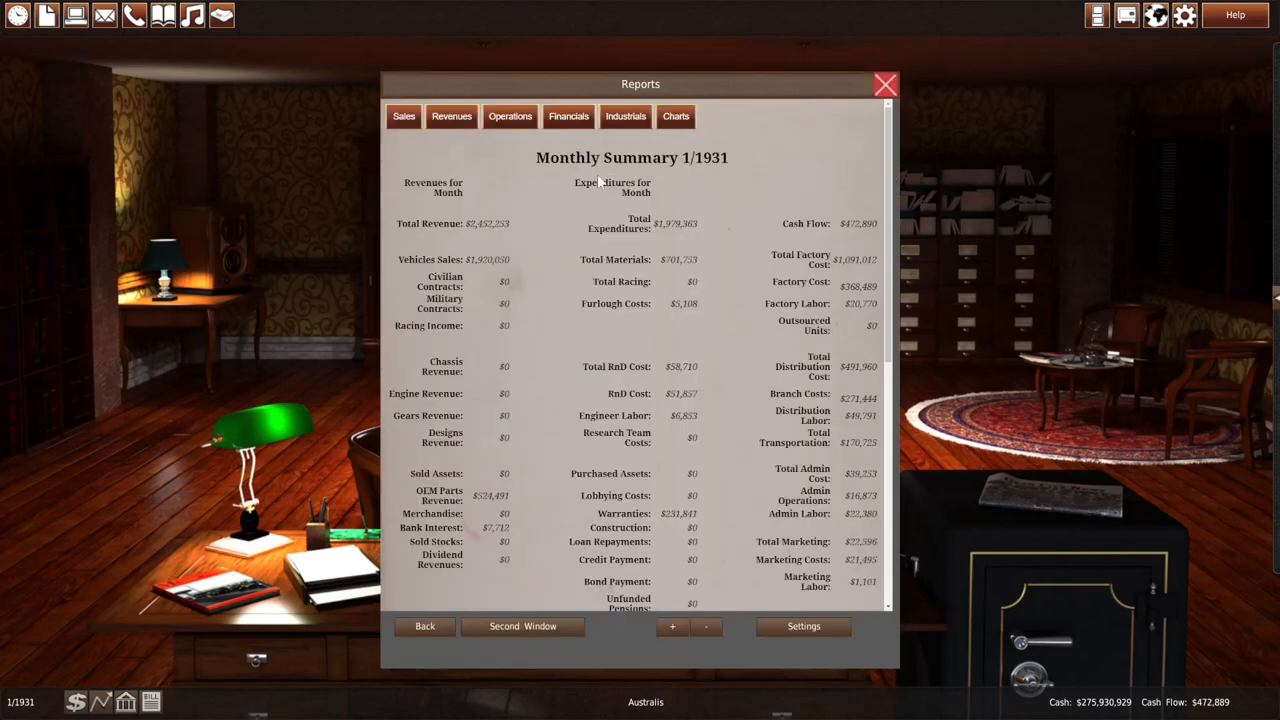
click(652, 258)
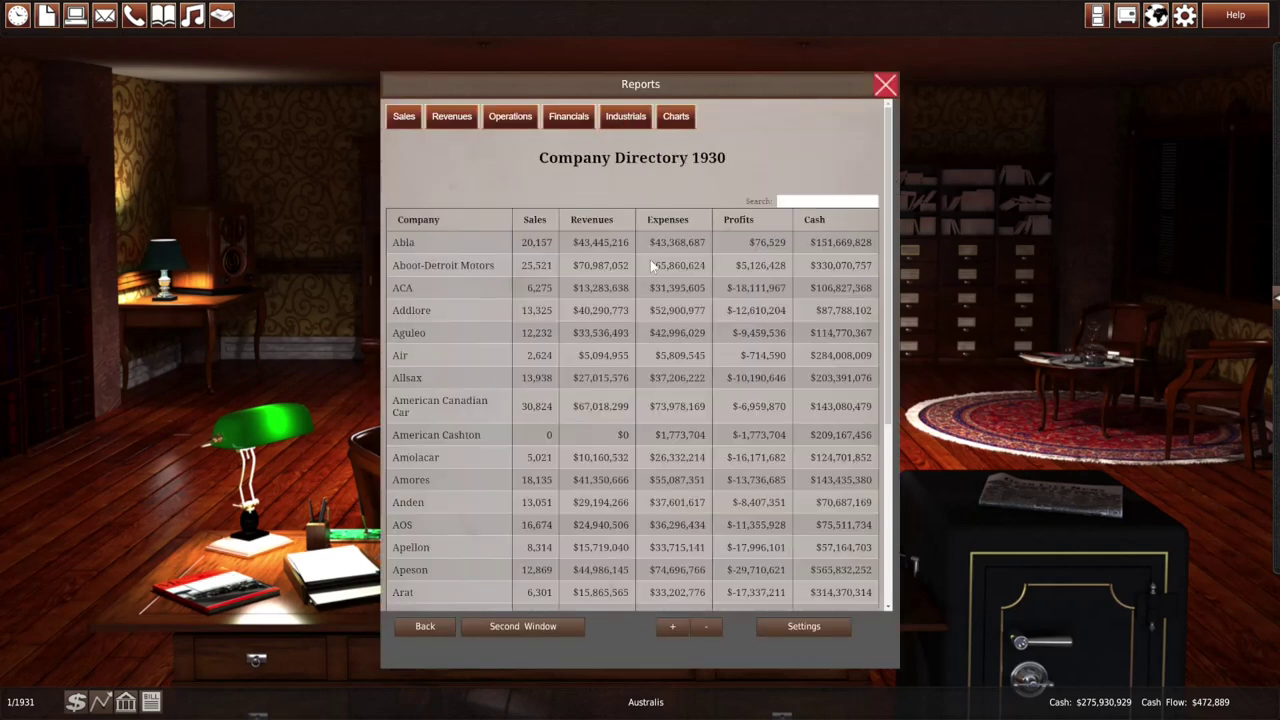
Compare competitors by profits across pages and check the Hop companies' losses
click(744, 221)
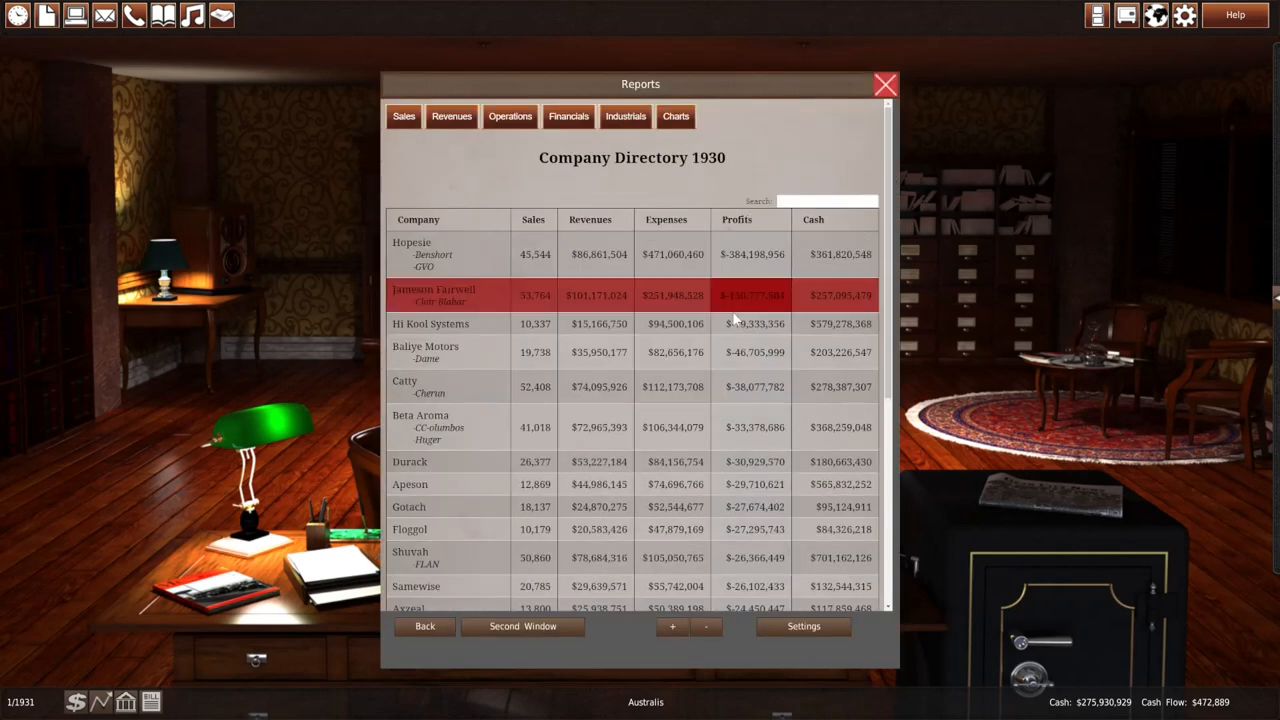
scroll(735, 318, down, 10)
click(769, 560)
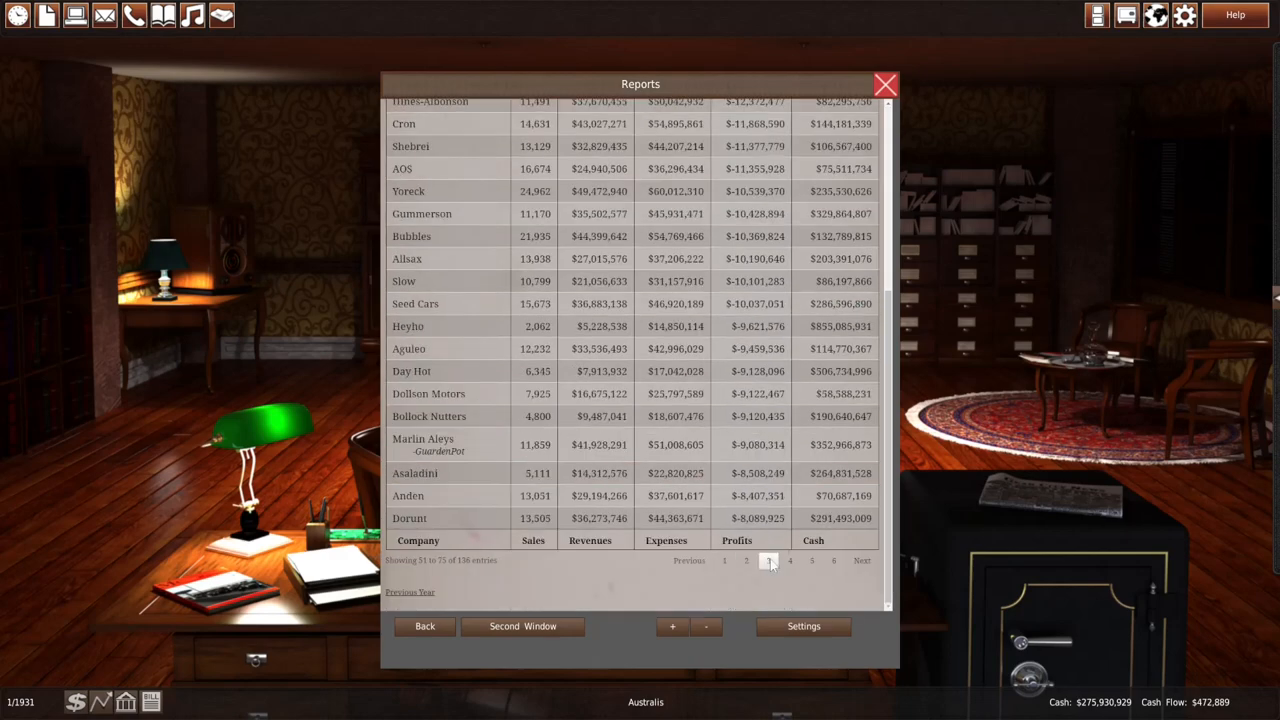
click(811, 561)
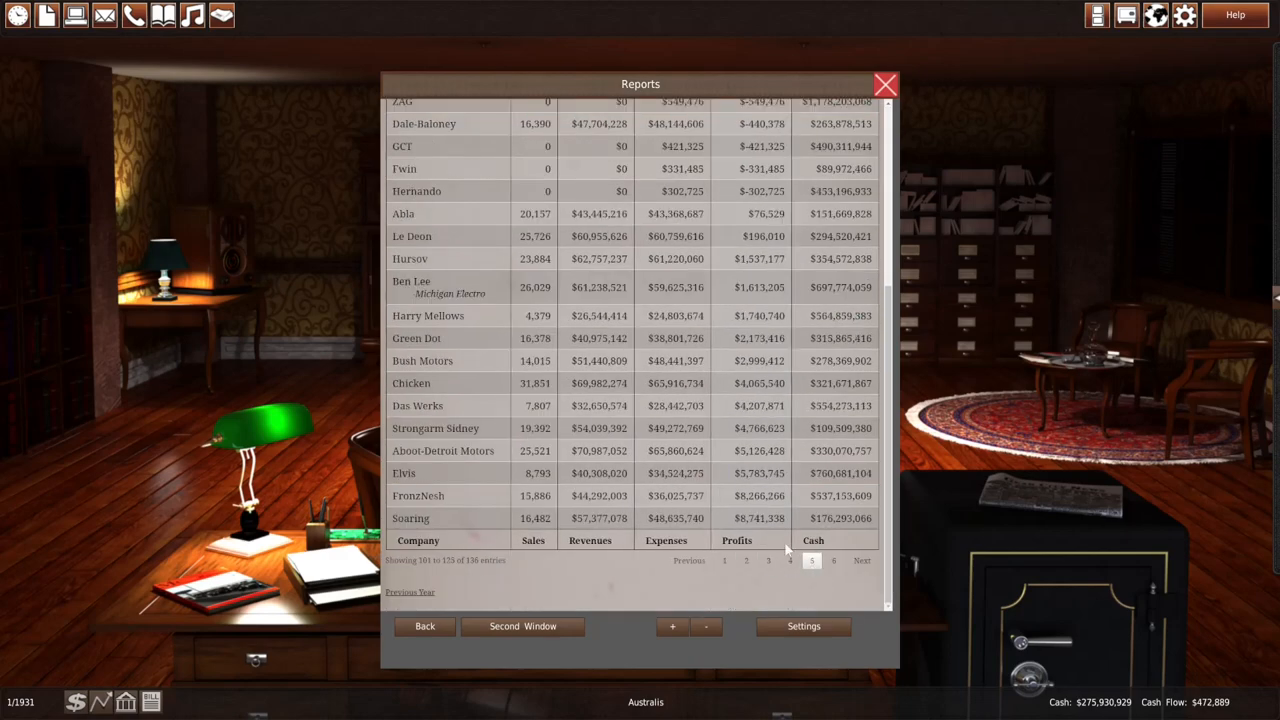
scroll(768, 531, up, 5)
scroll(768, 500, up, 5)
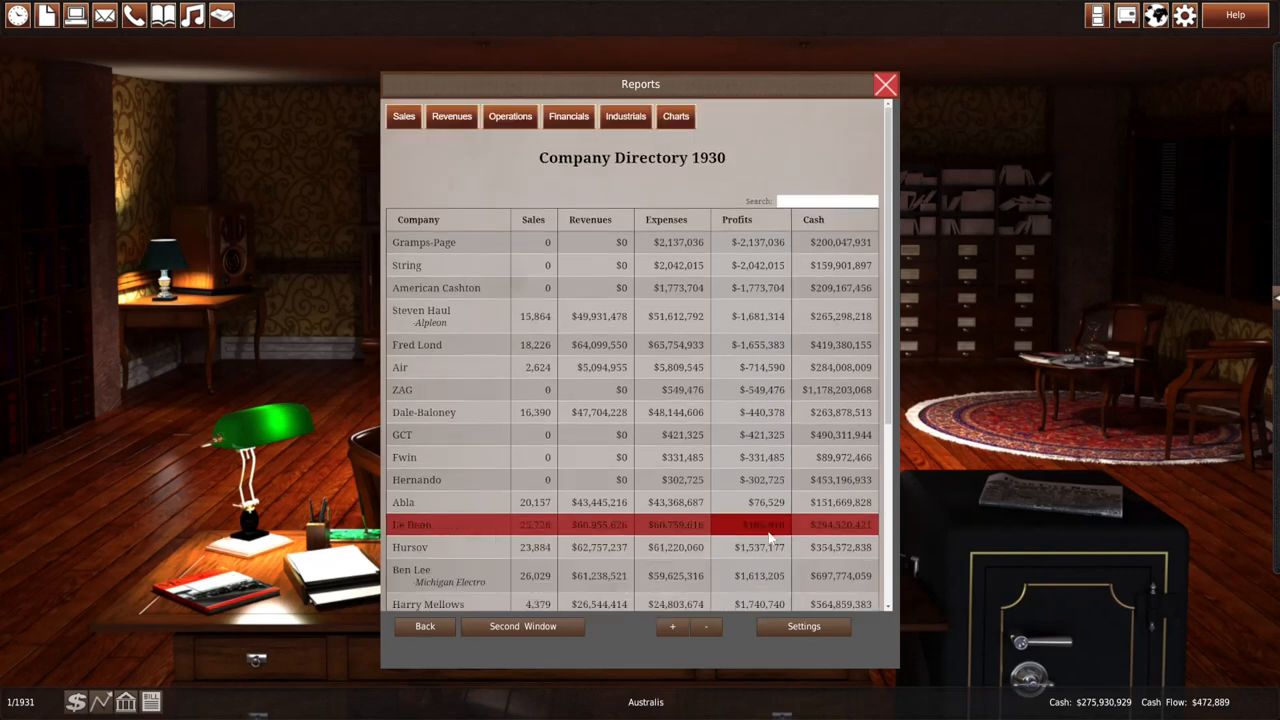
click(742, 222)
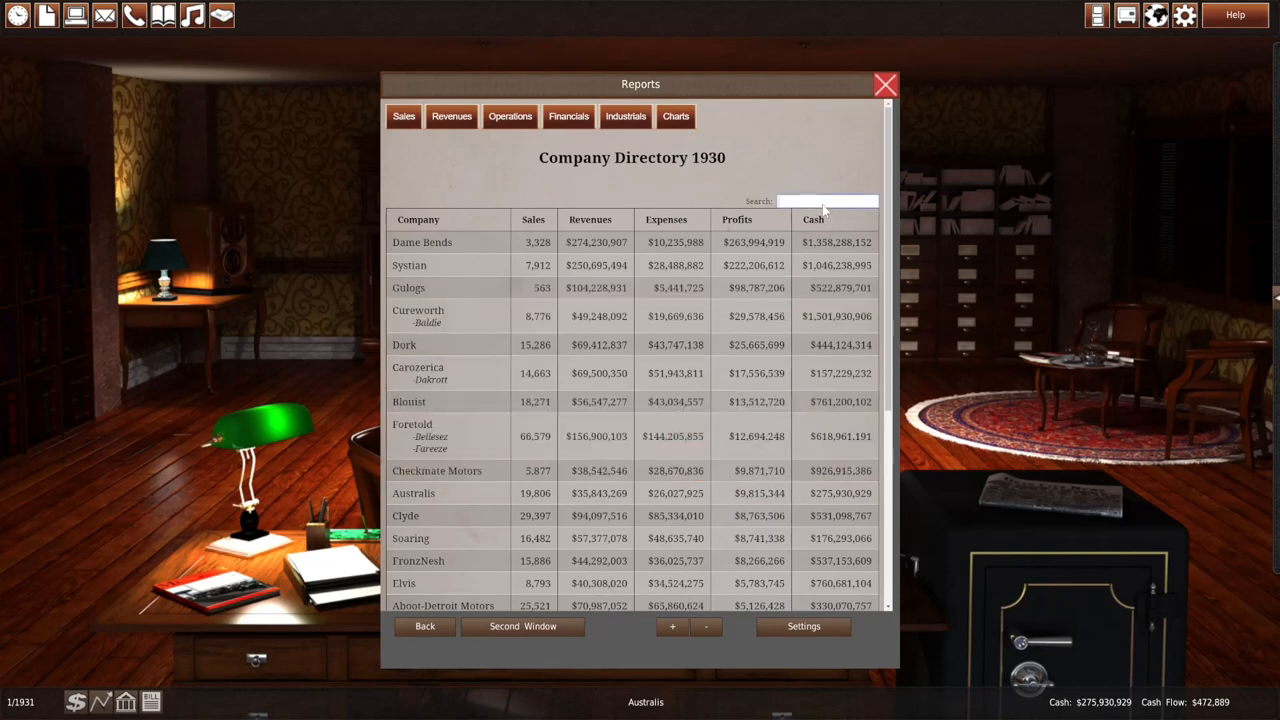
text(hop)
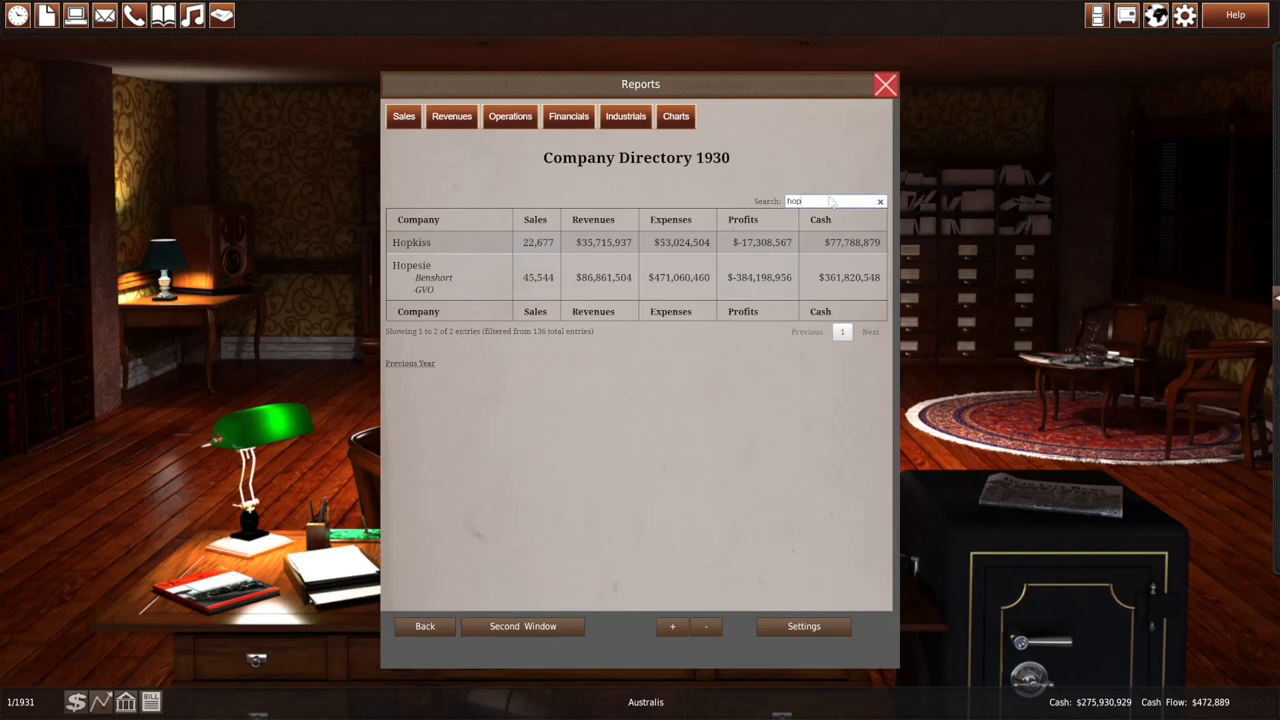
key(BackSpace)
key(BackSpace)
key(BackSpace)
Rank companies by sales, highest first, and look up Hopesie
click(540, 221)
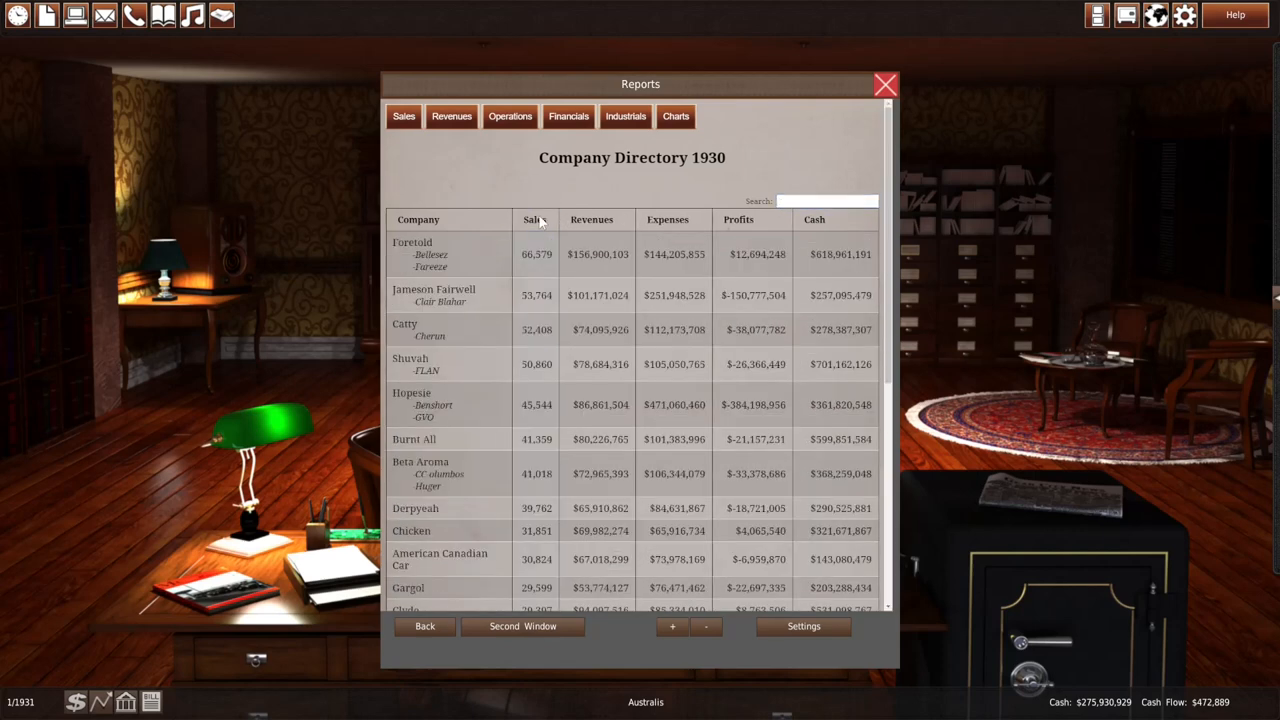
click(540, 408)
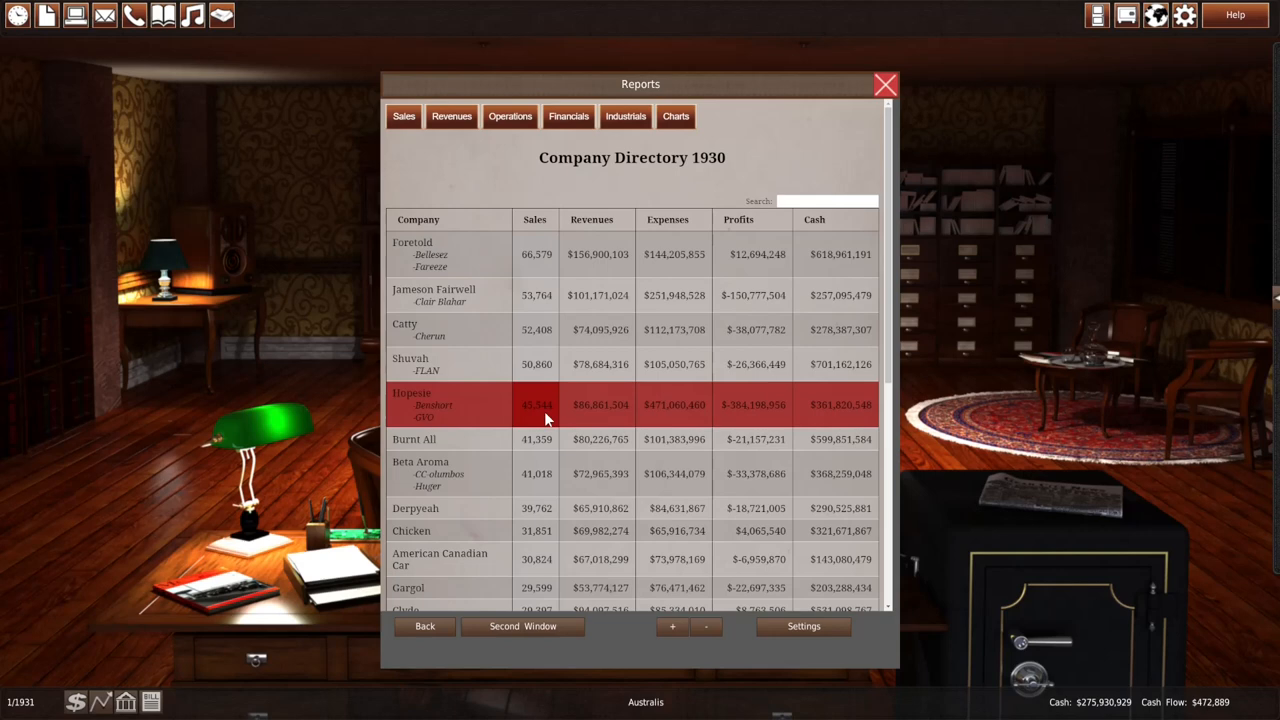
click(800, 203)
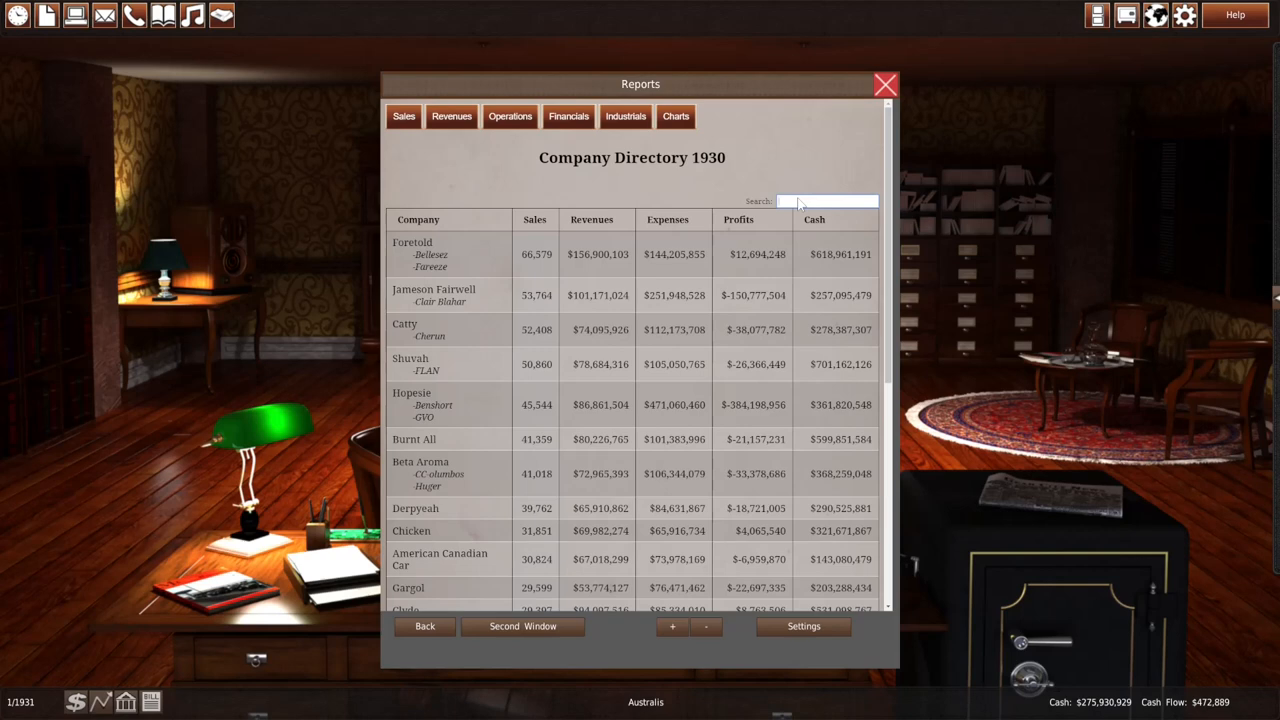
text(apes)
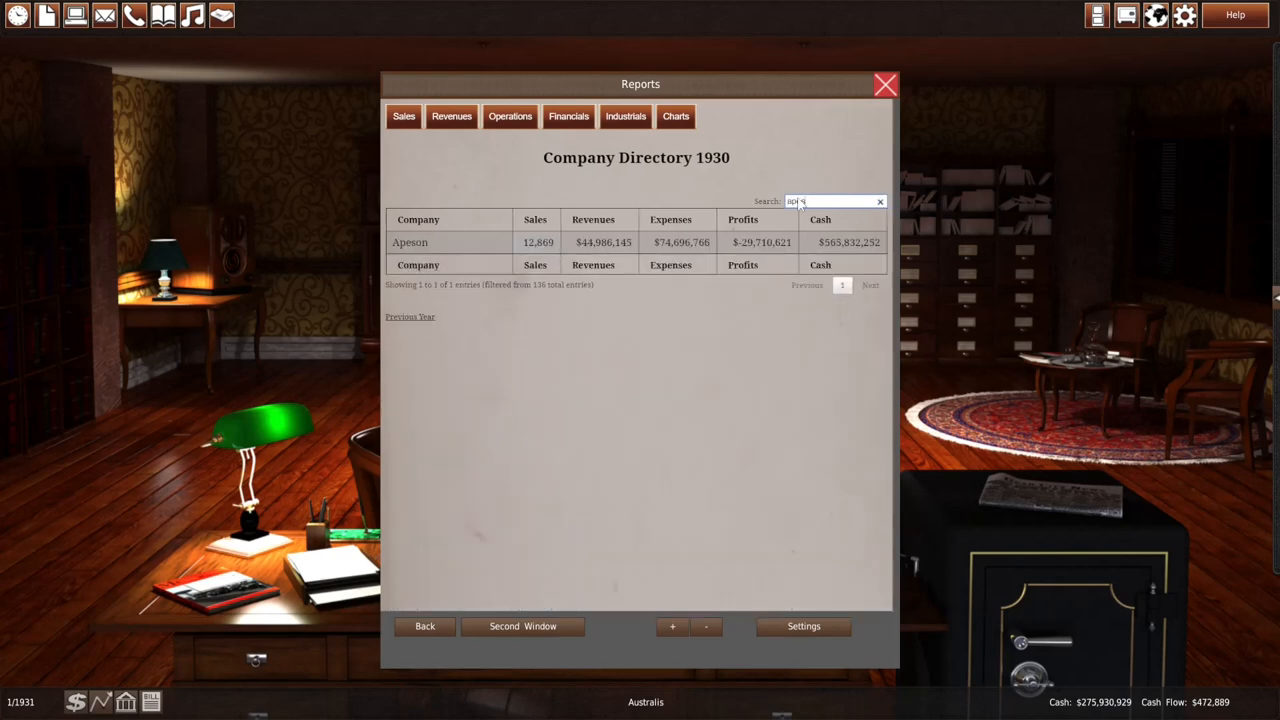
key(BackSpace)
key(BackSpace)
key(BackSpace)
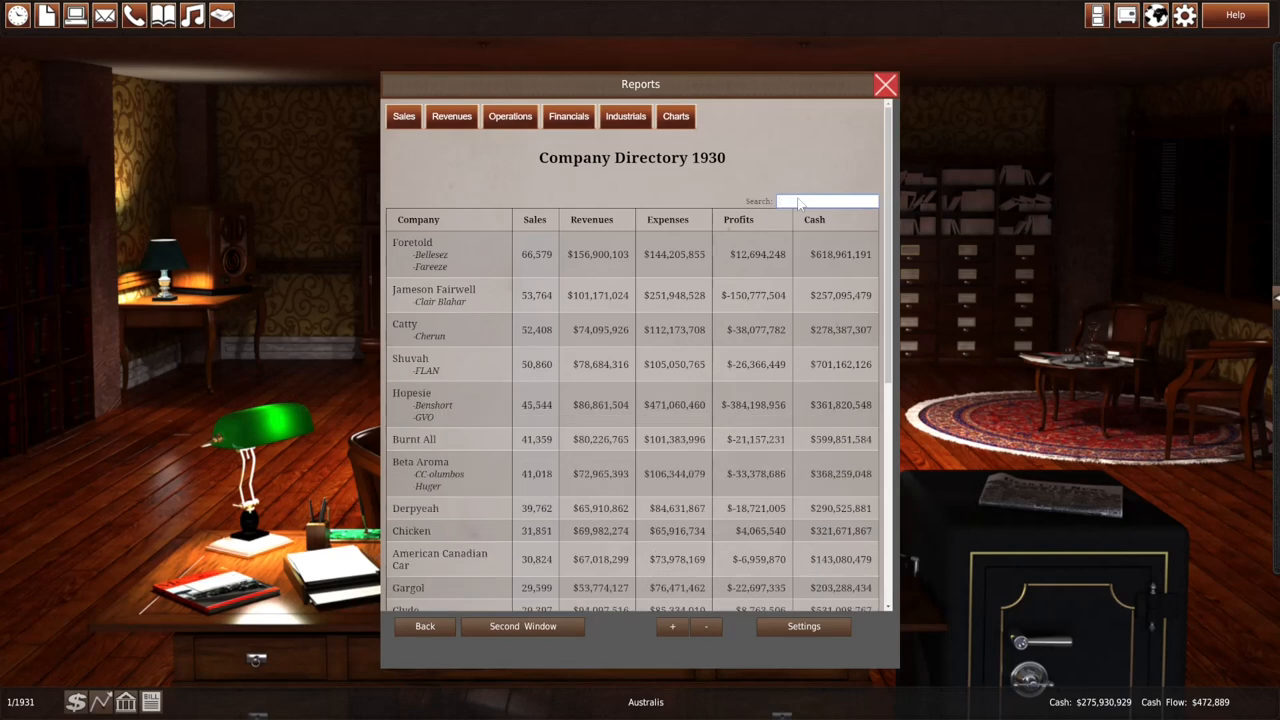
text(jame)
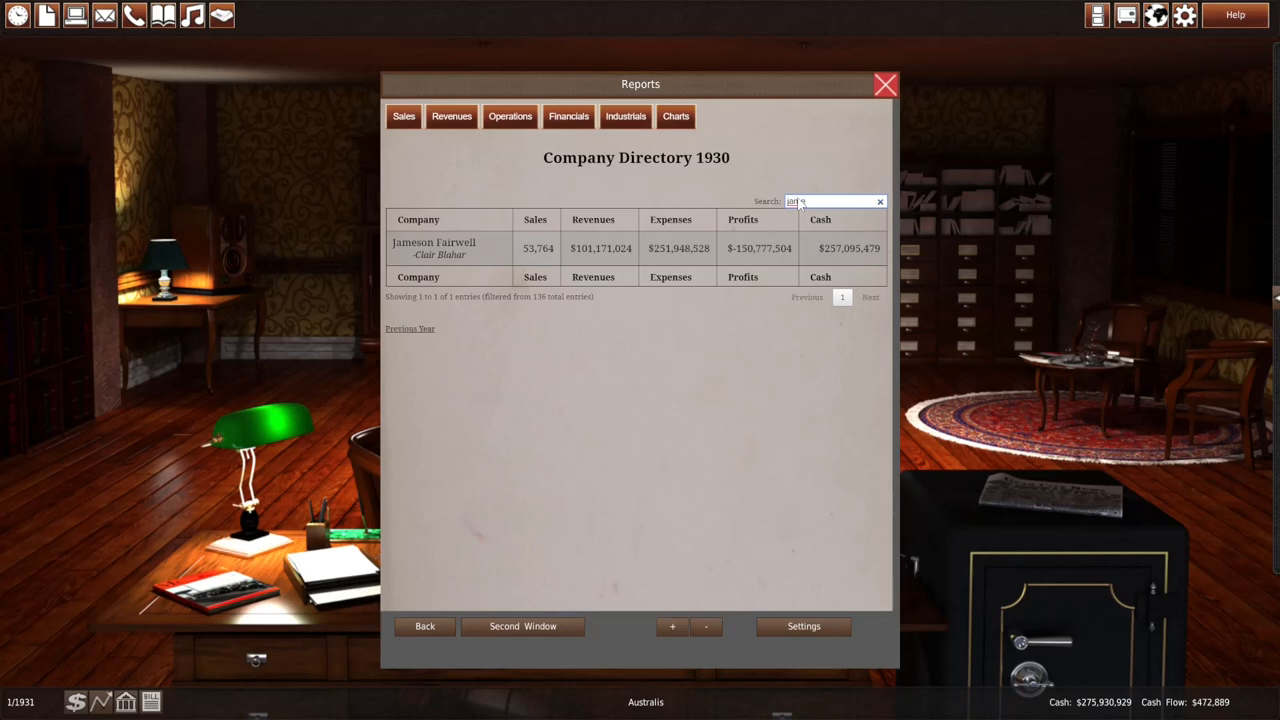
Search a couple more competitors, then sort all companies by cash, smallest first
key(BackSpace)
key(BackSpace)
key(BackSpace)
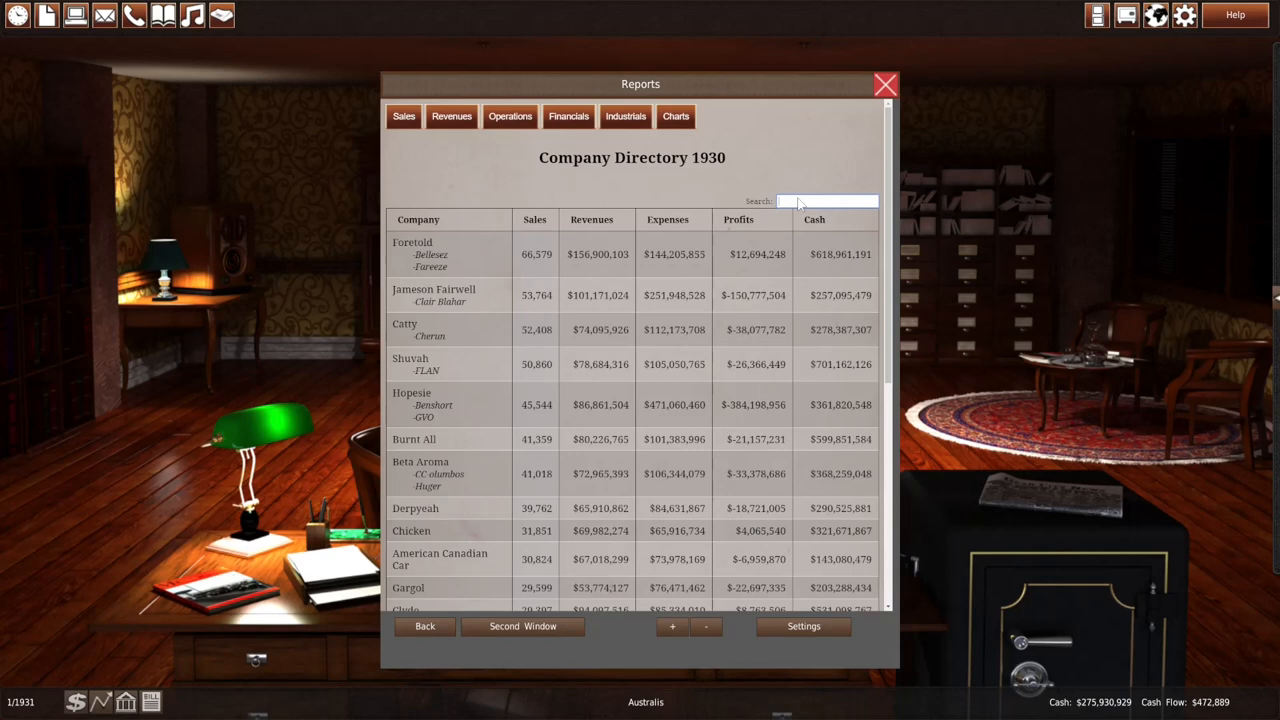
text(bu)
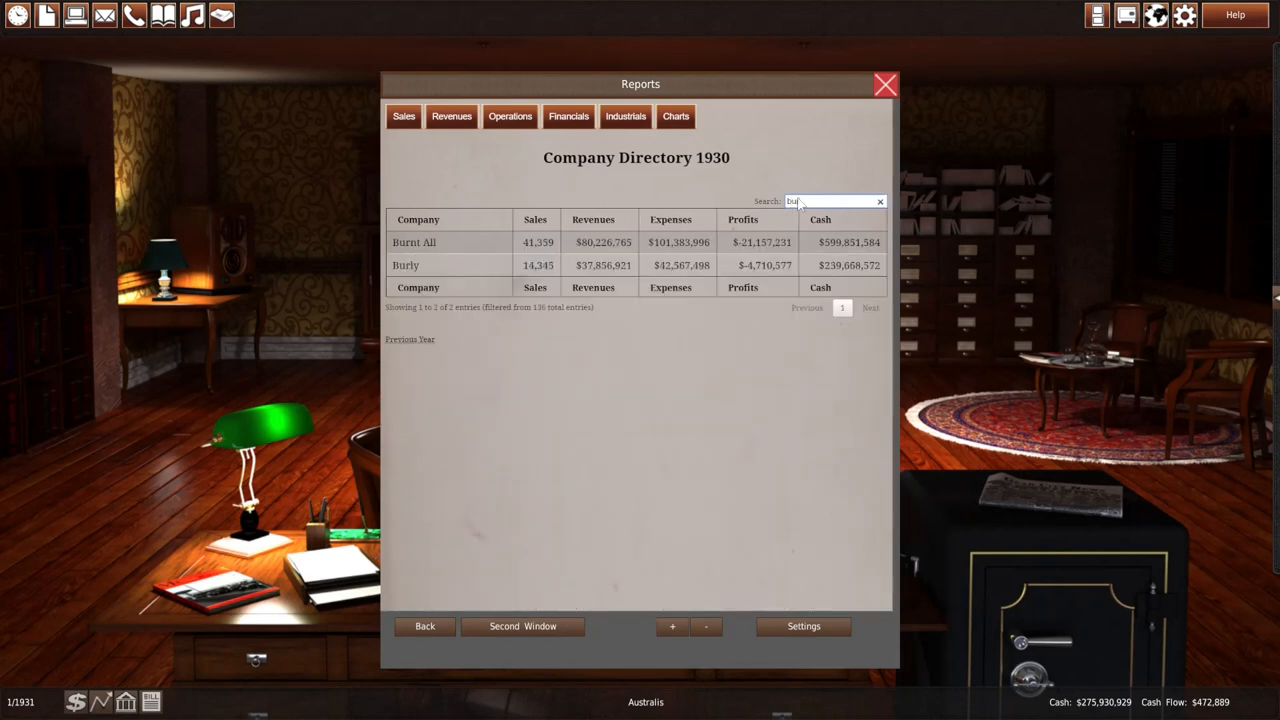
key(BackSpace)
key(BackSpace)
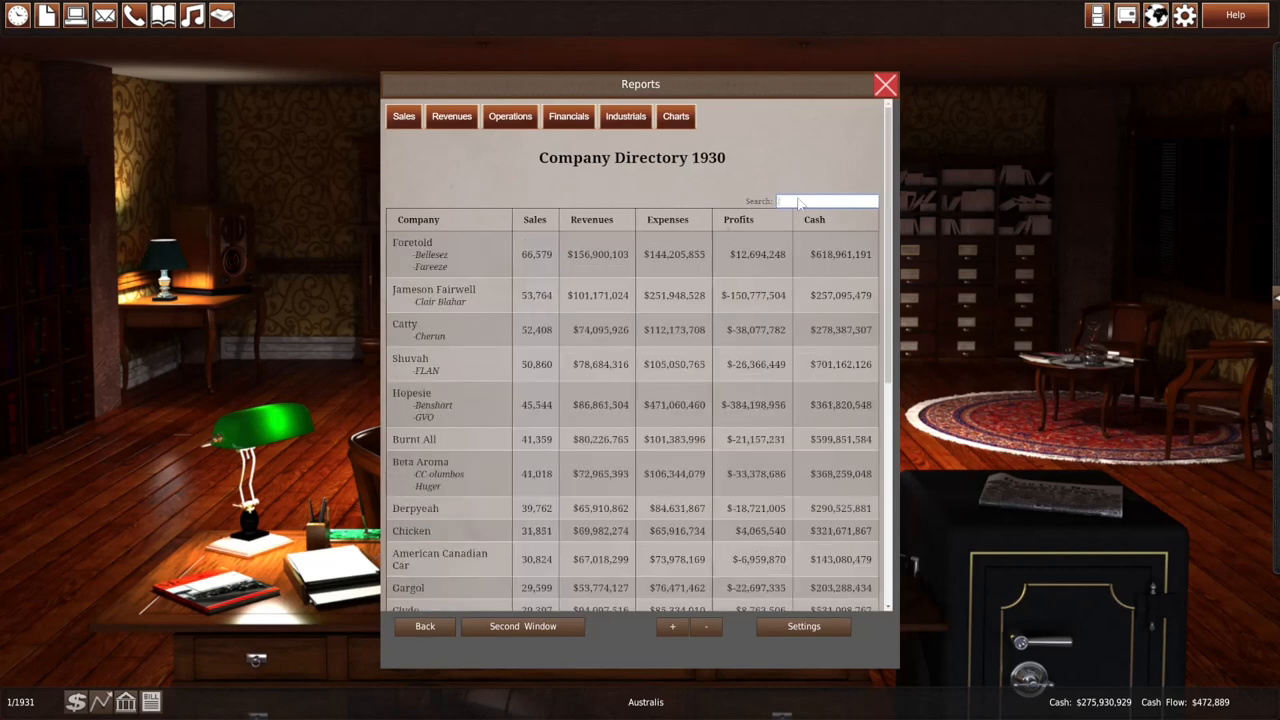
click(815, 221)
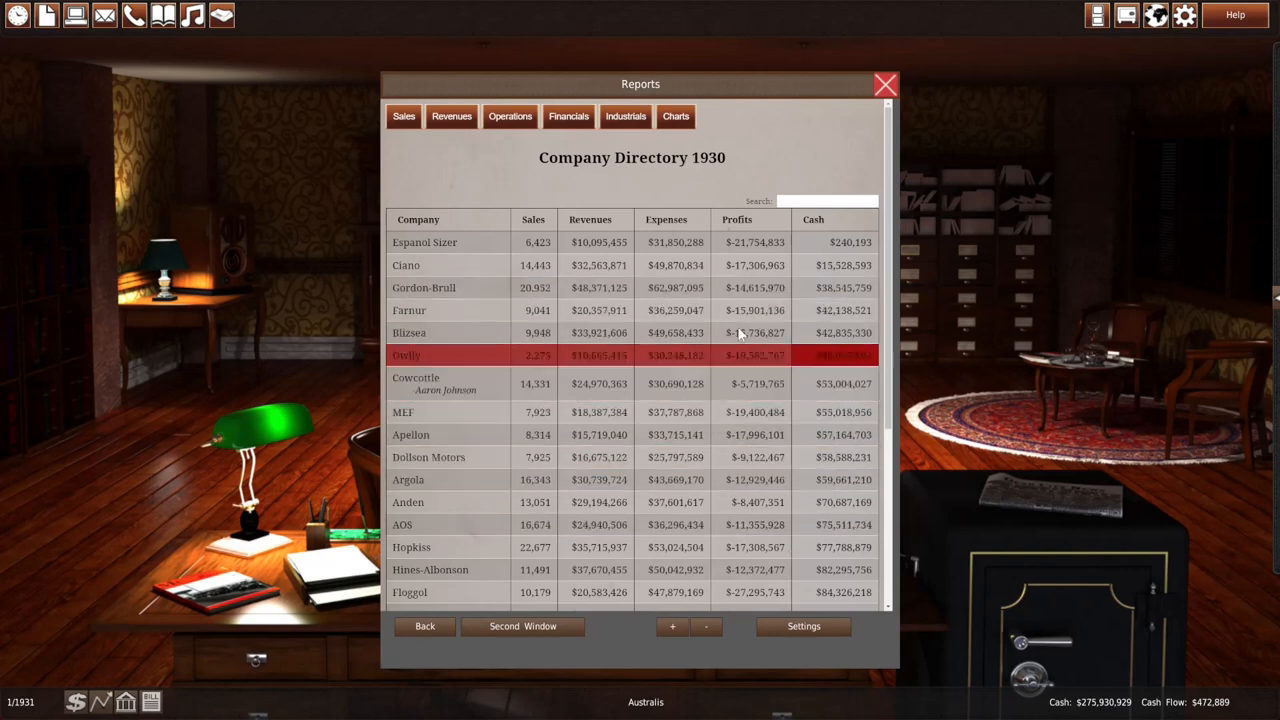
Search for Australis in the directory, then clear the search
click(805, 203)
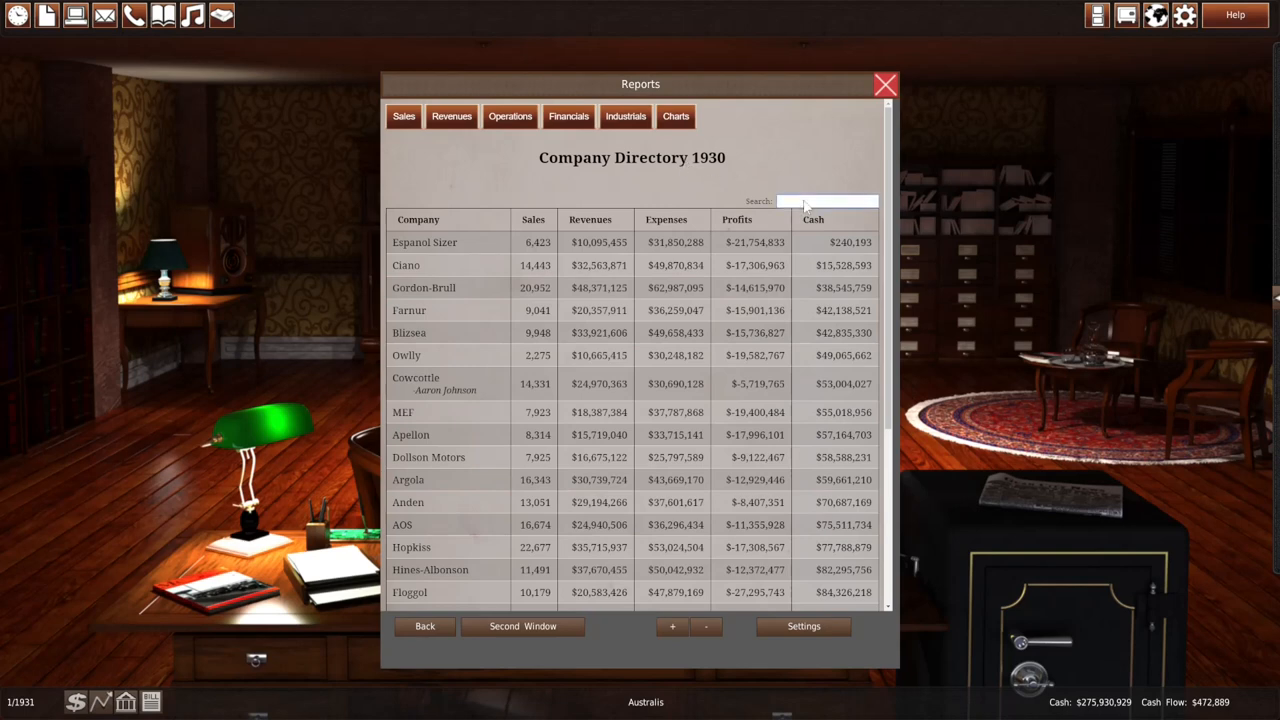
text(aus)
double_click(805, 204)
key(BackSpace)
Sort companies by profits, then by sales largest first, and show page 2
click(730, 221)
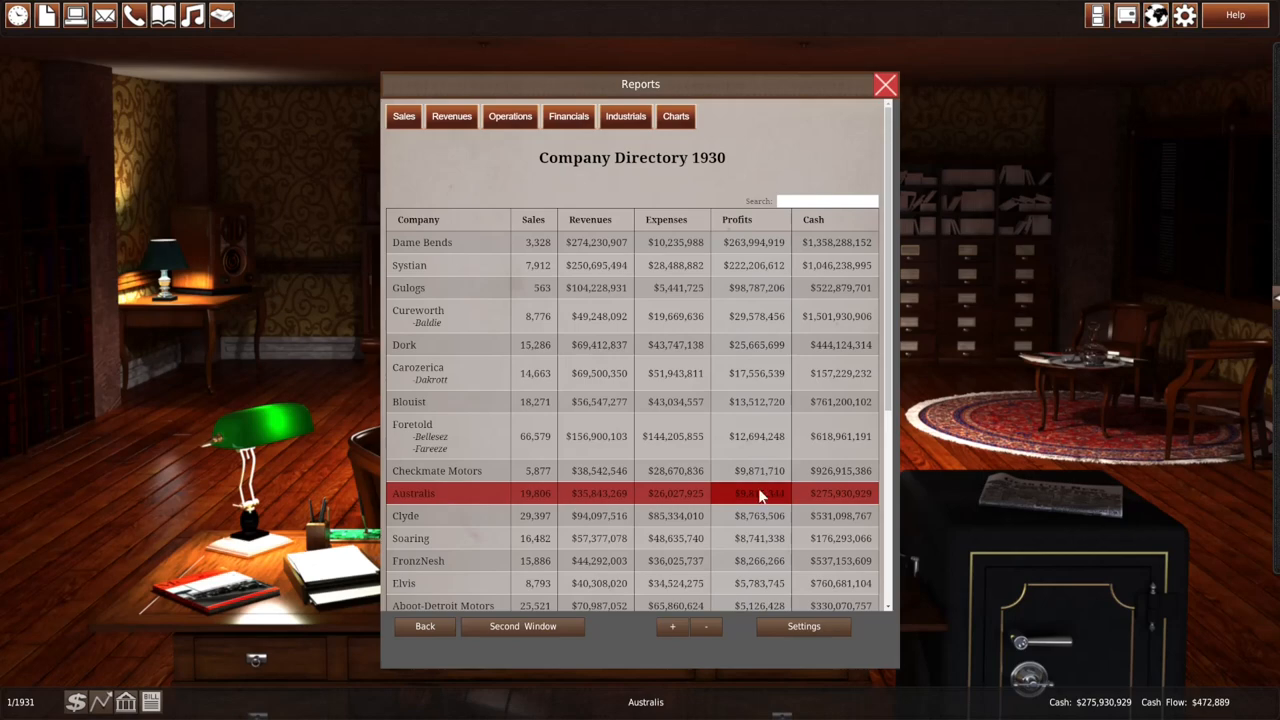
click(536, 220)
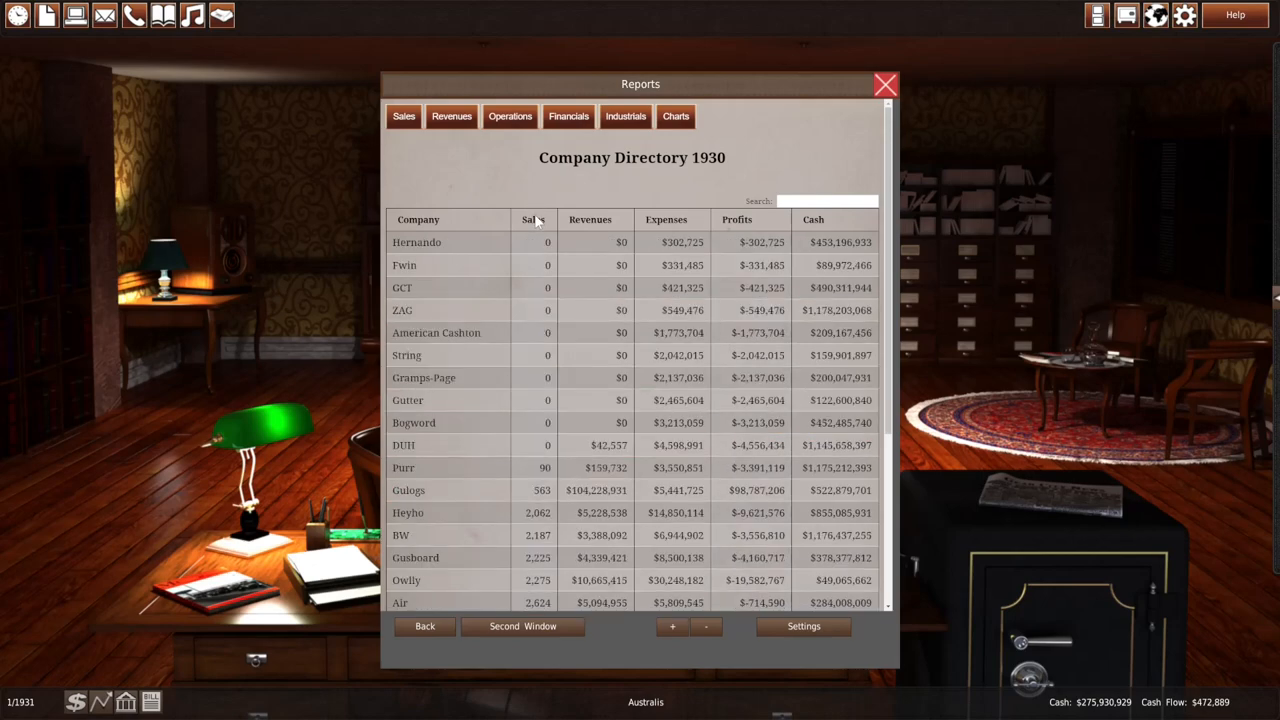
scroll(562, 264, down, 5)
scroll(590, 314, down, 5)
scroll(597, 362, down, 2)
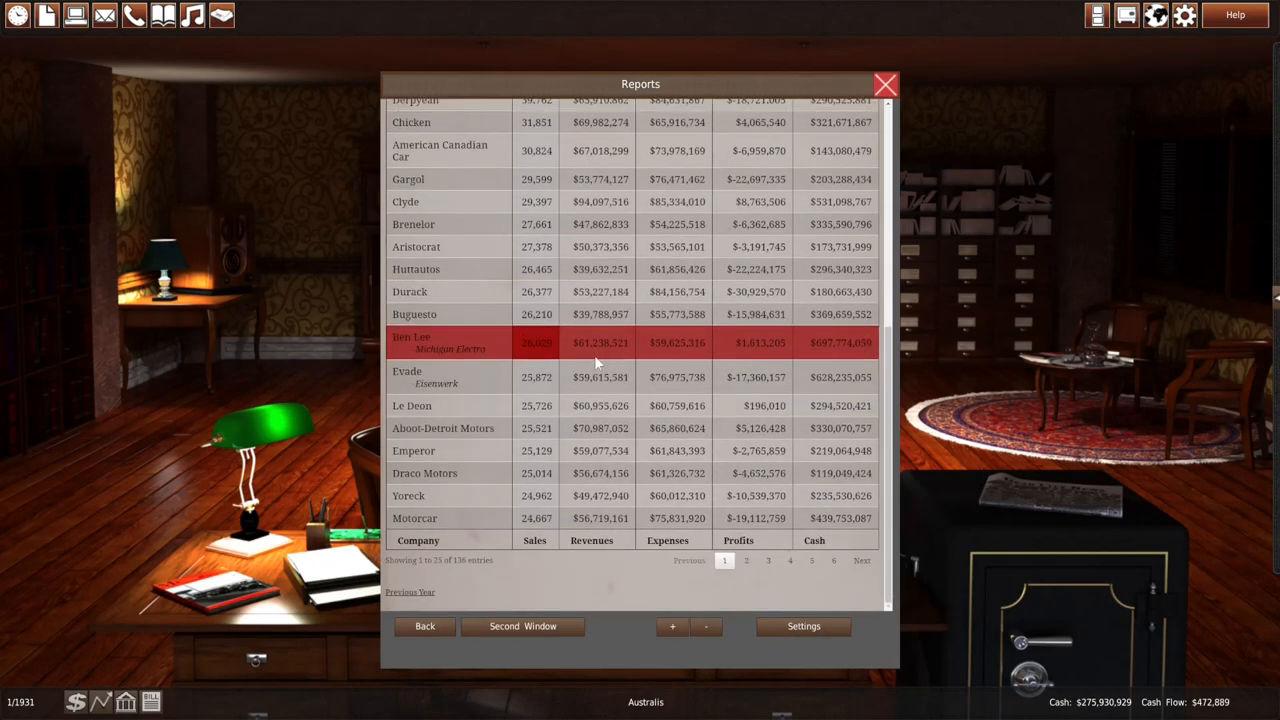
click(746, 560)
scroll(654, 436, up, 10)
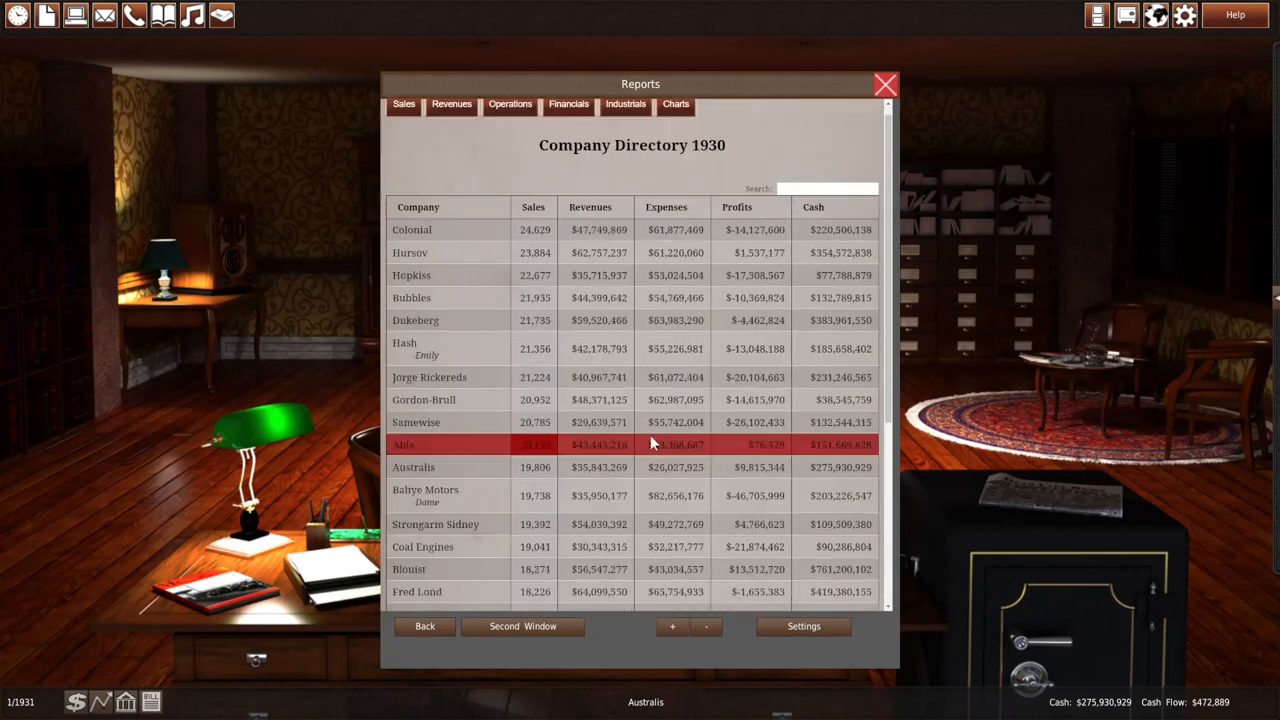
scroll(650, 435, up, 1)
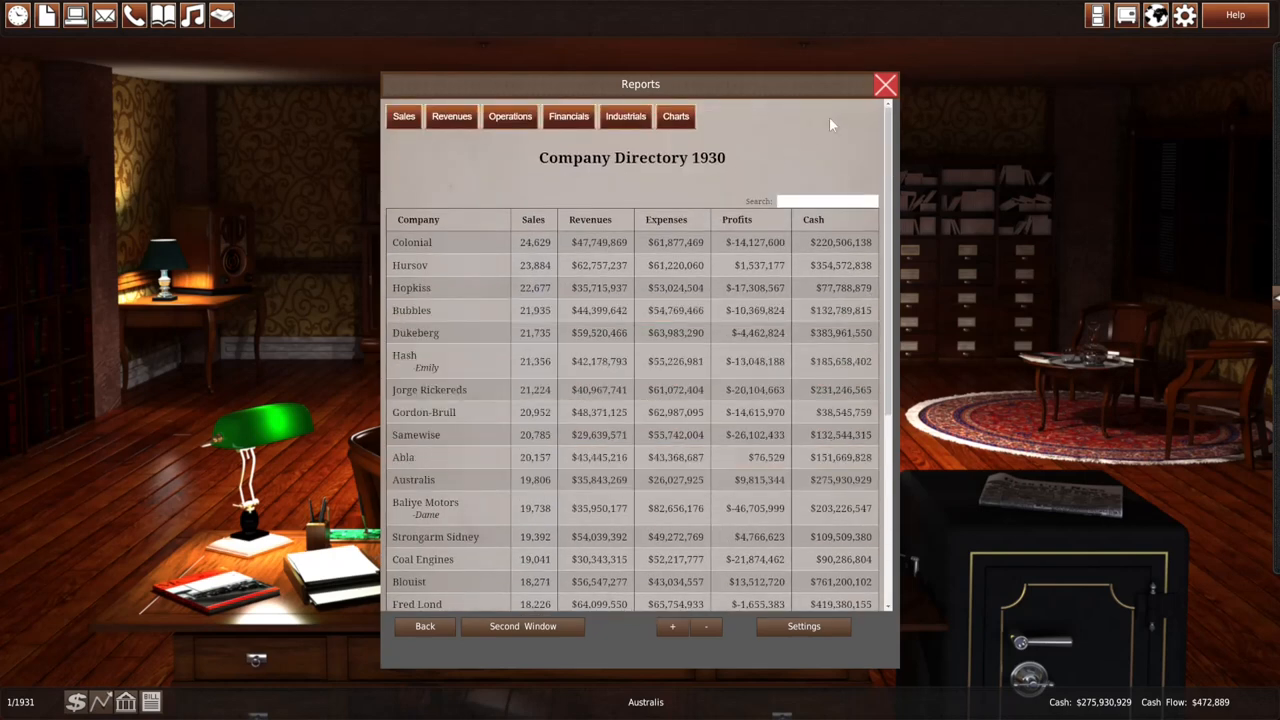
mouse_move(676, 116)
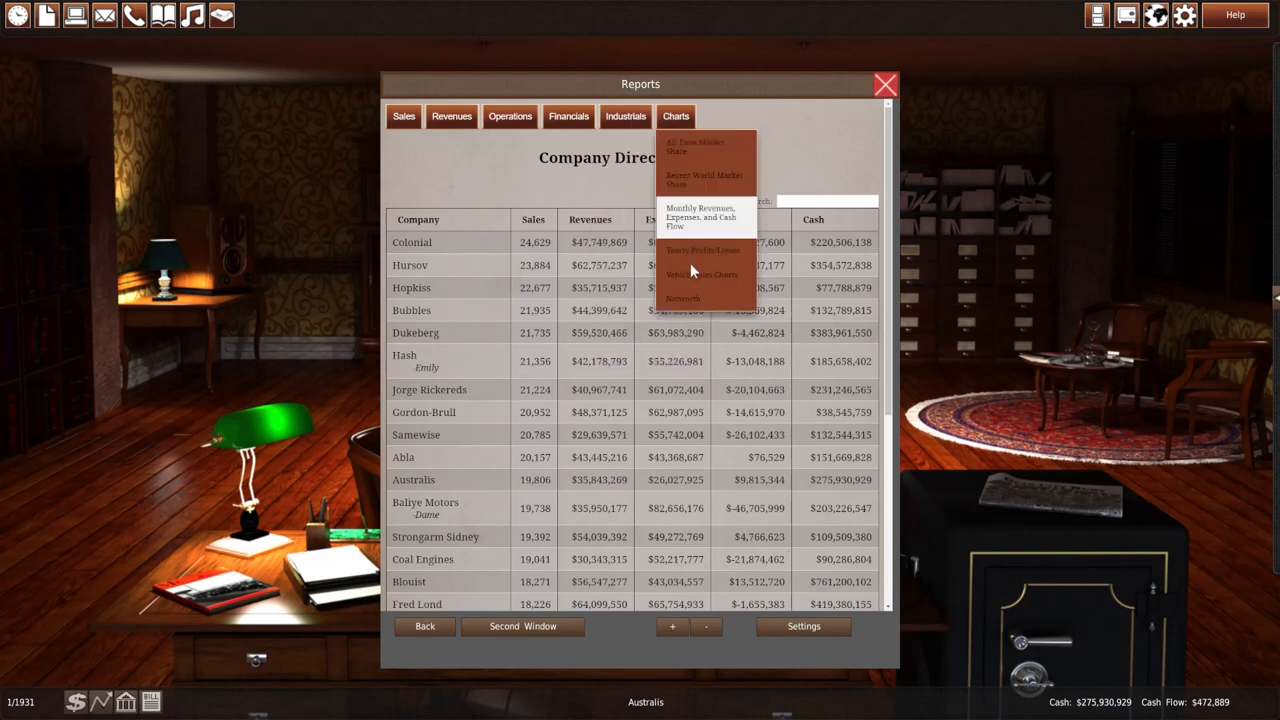
Review the company's revenues and expenses history chart
click(689, 255)
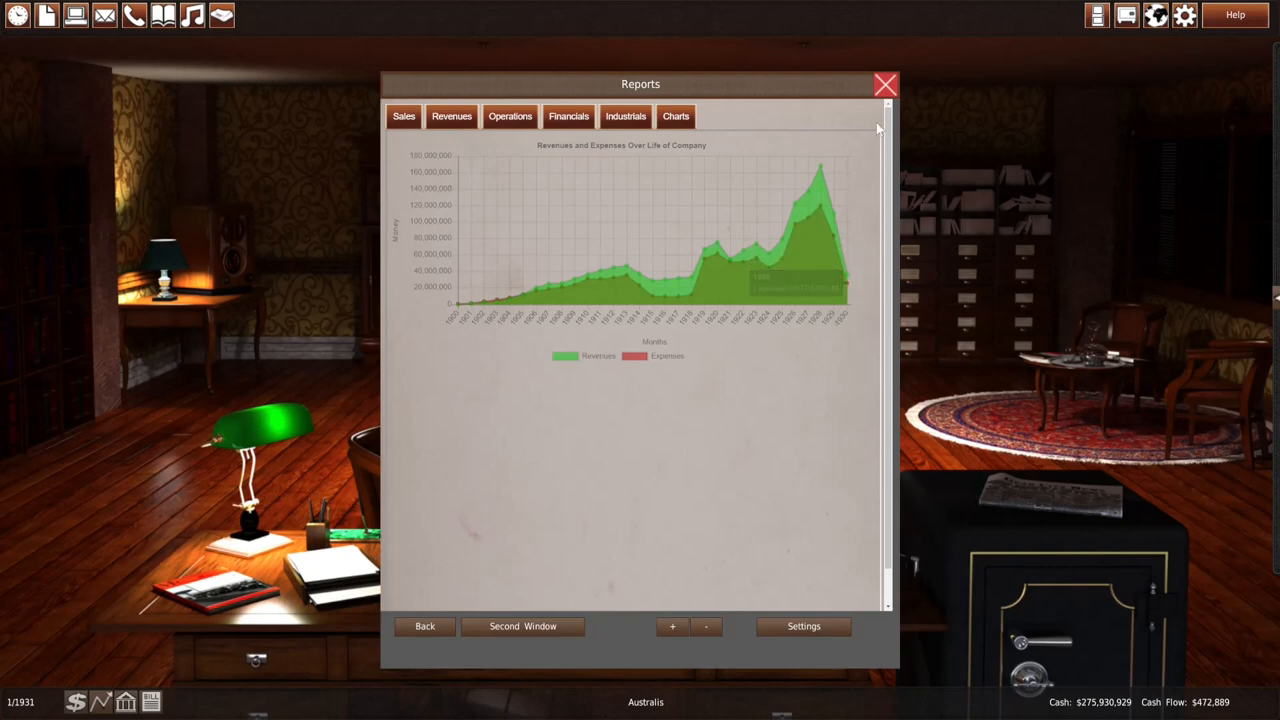
click(885, 84)
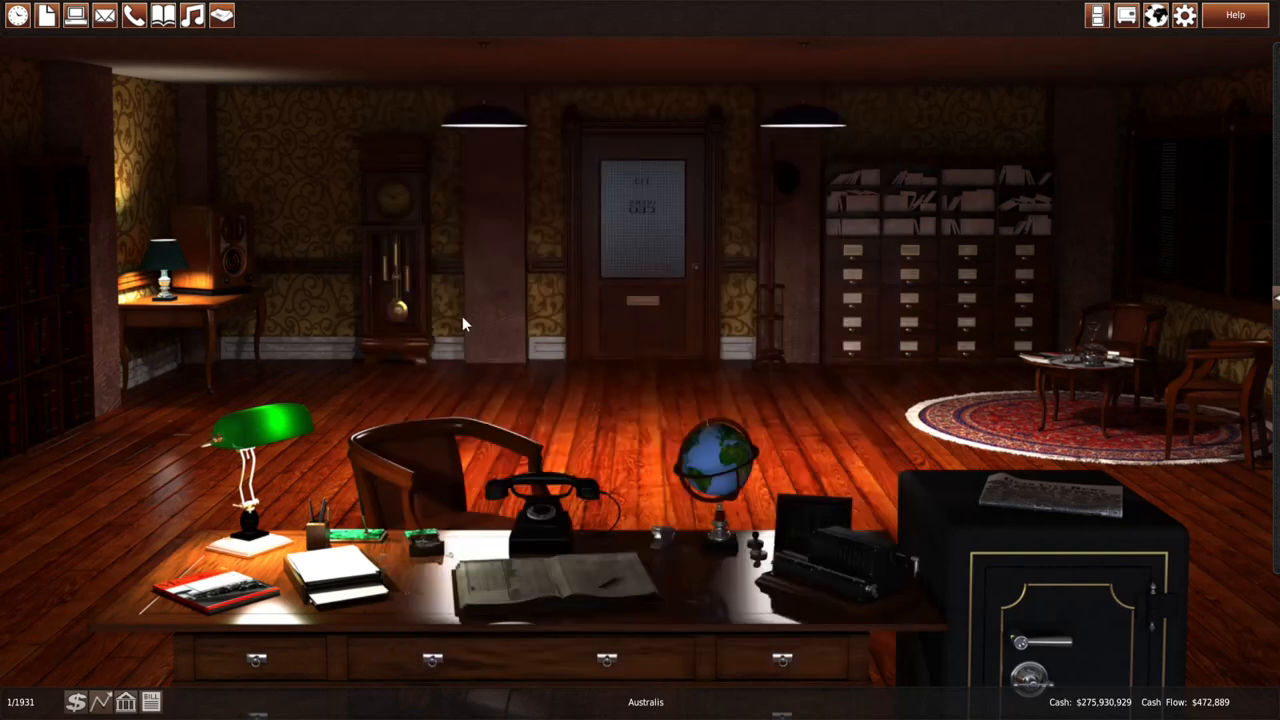
Check the January 1931 factory operations report, then close Reports
click(47, 14)
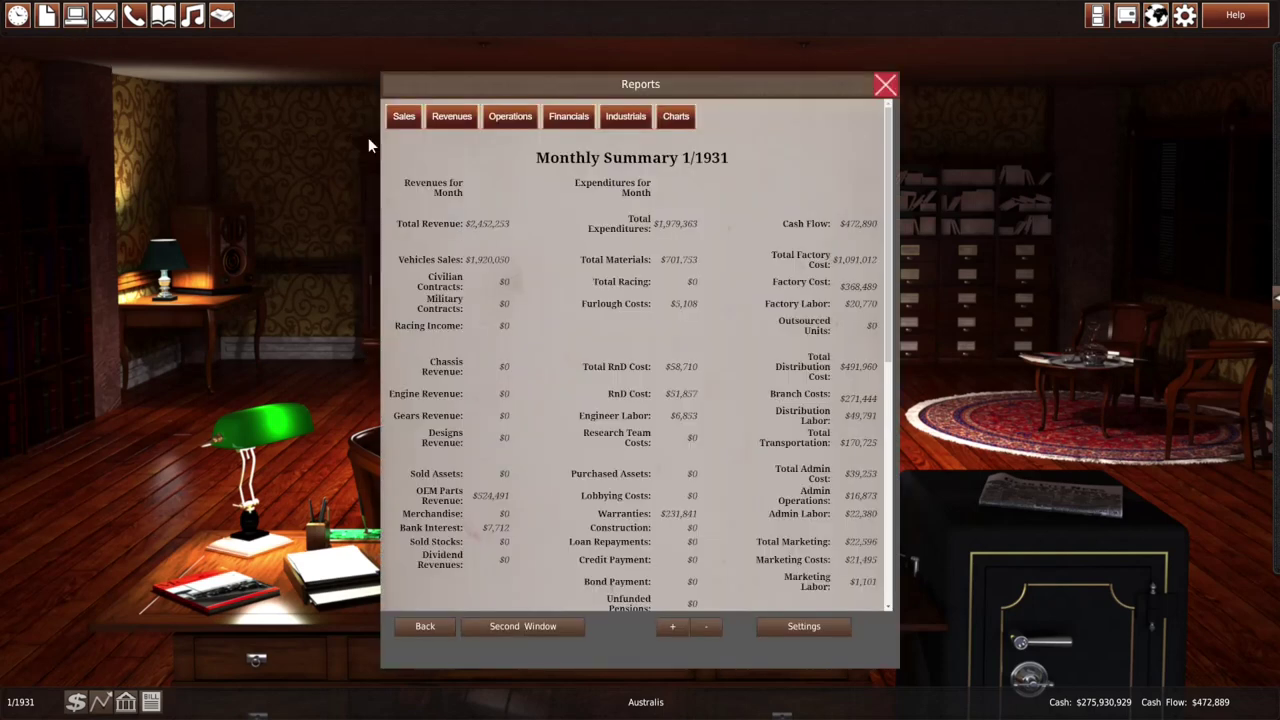
mouse_move(510, 116)
click(519, 140)
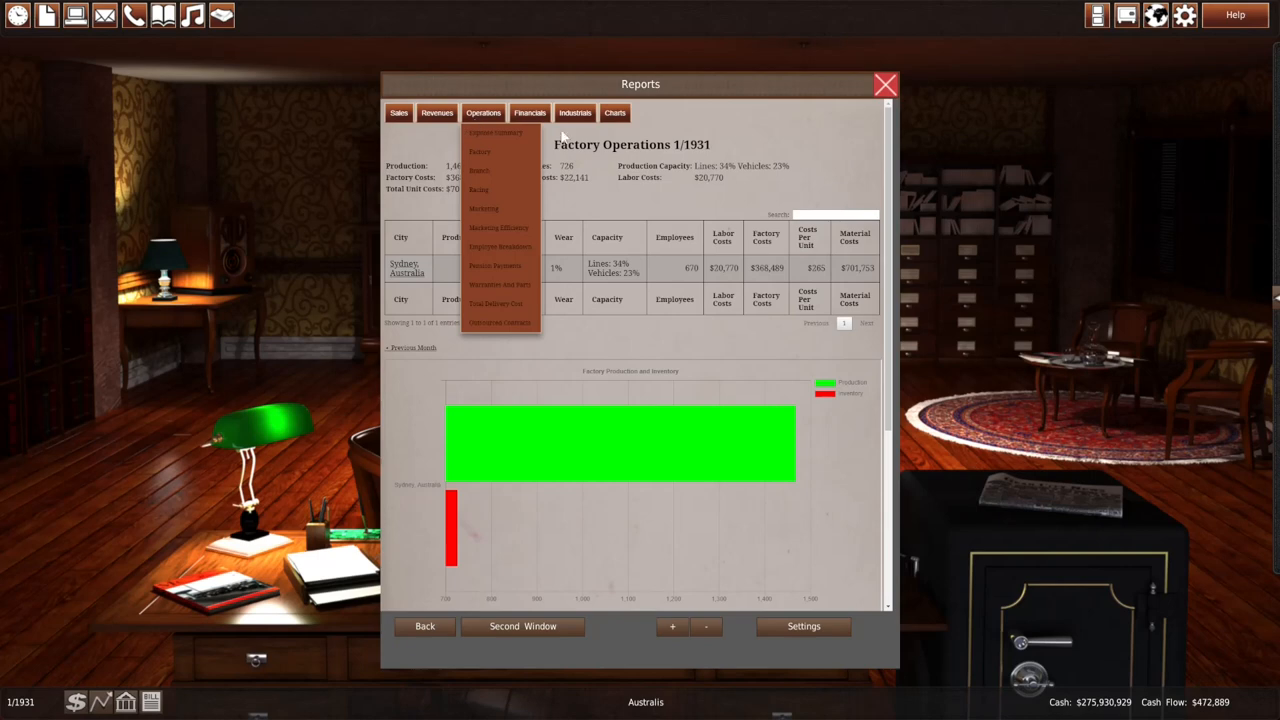
click(885, 84)
Inject $800,000 into the pension funds via Banking > Pensions, raising them to $1,064,106
click(967, 549)
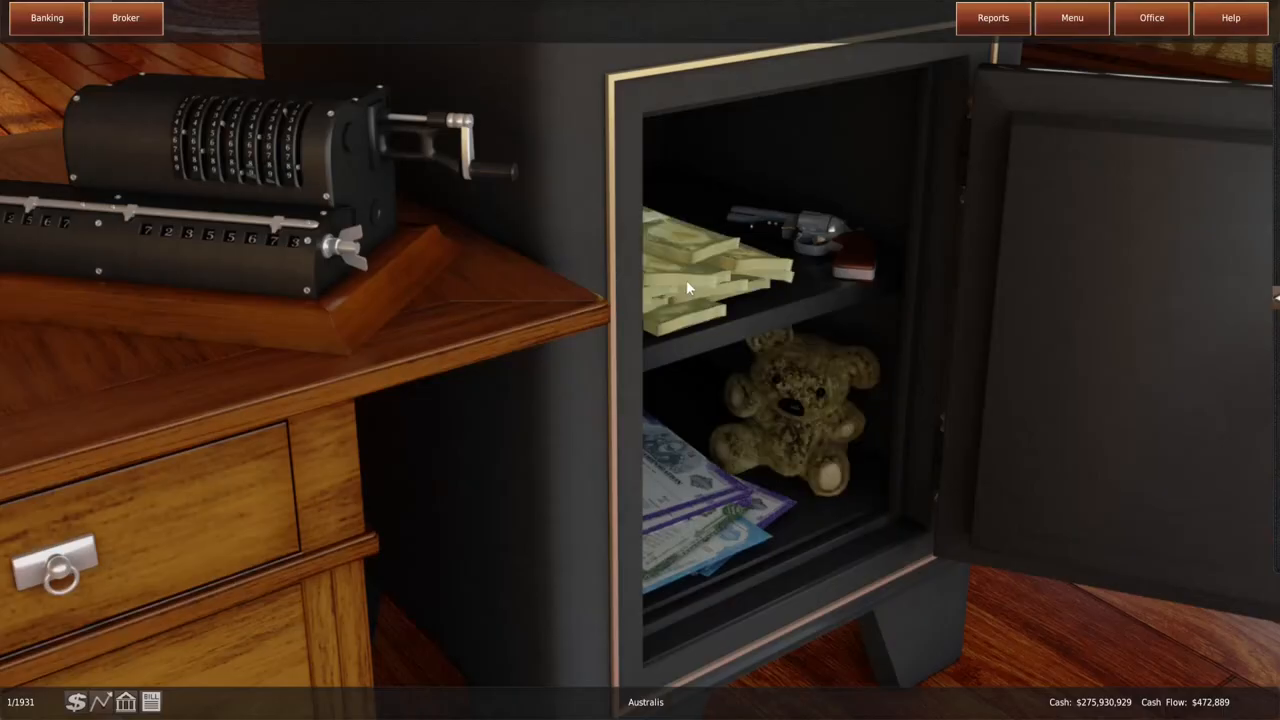
click(686, 280)
click(880, 274)
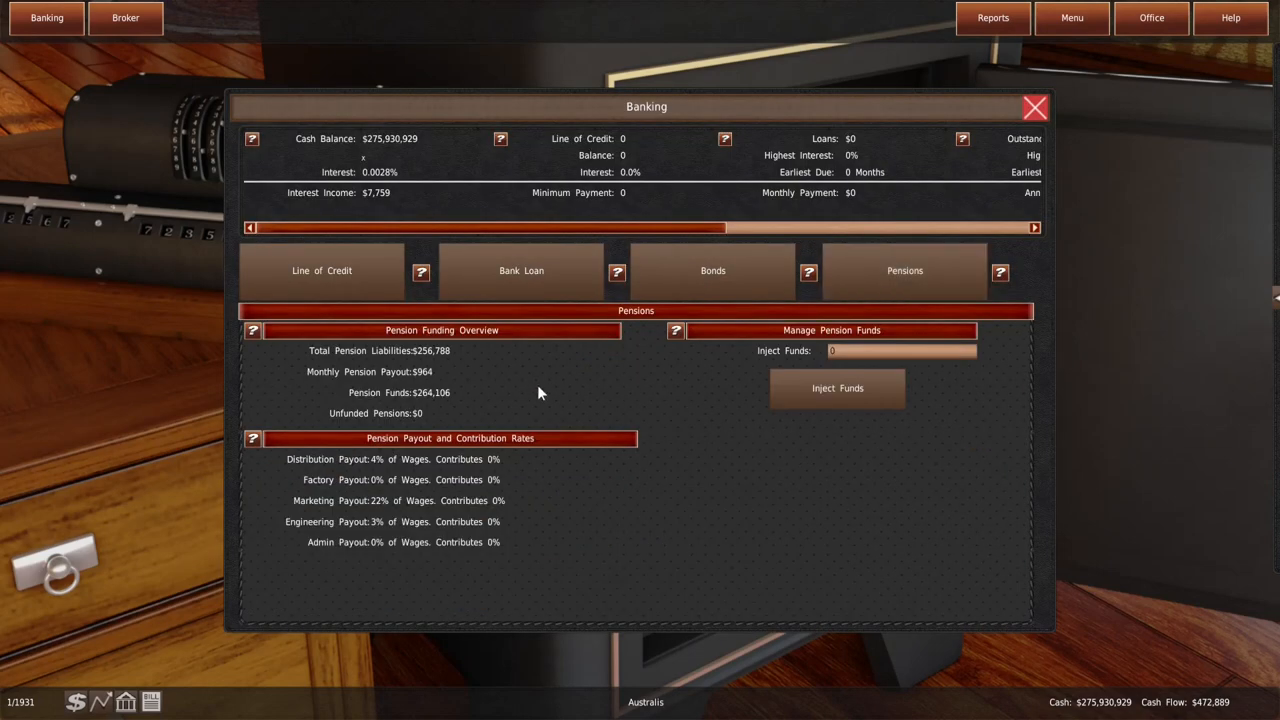
click(845, 352)
text(800000)
click(831, 389)
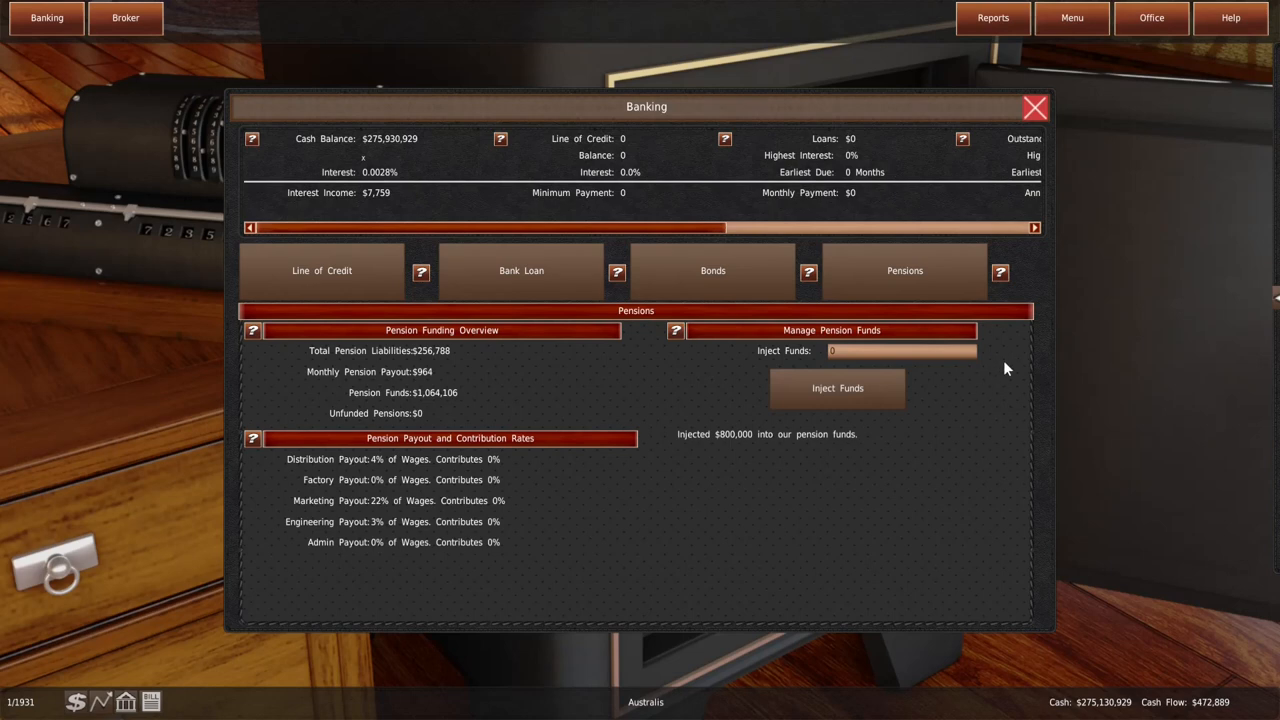
click(1035, 107)
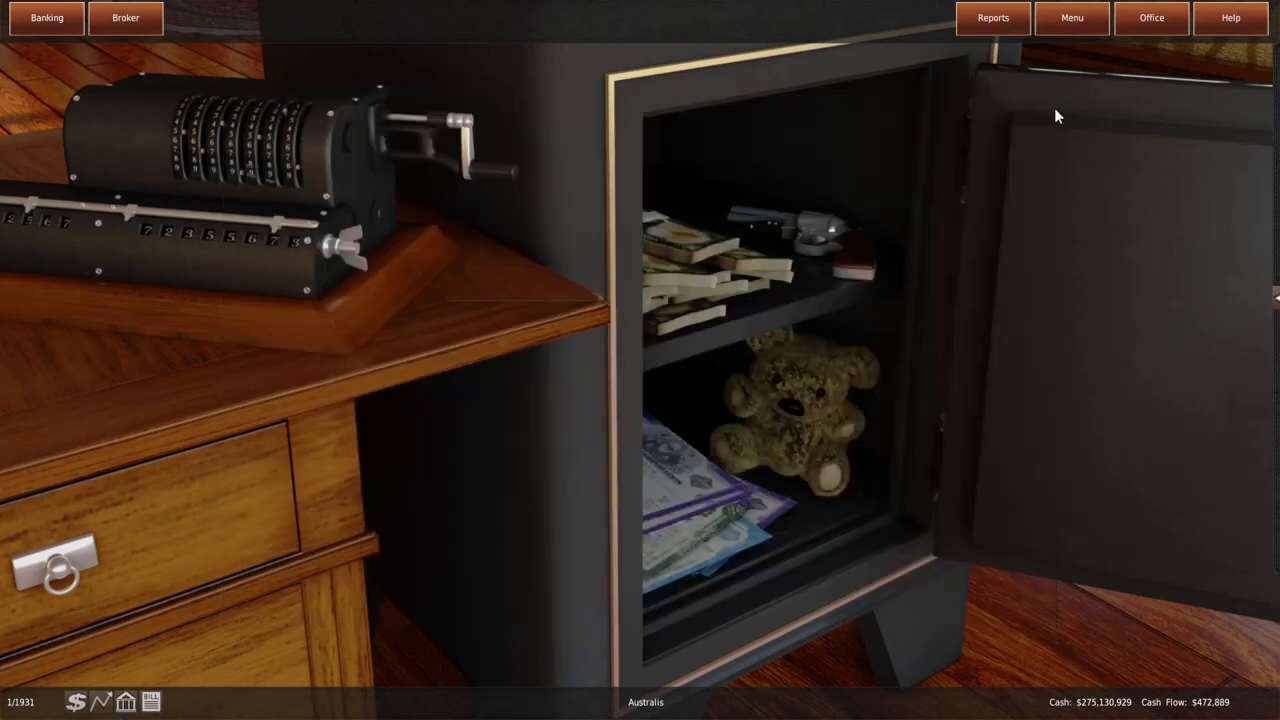
click(1150, 21)
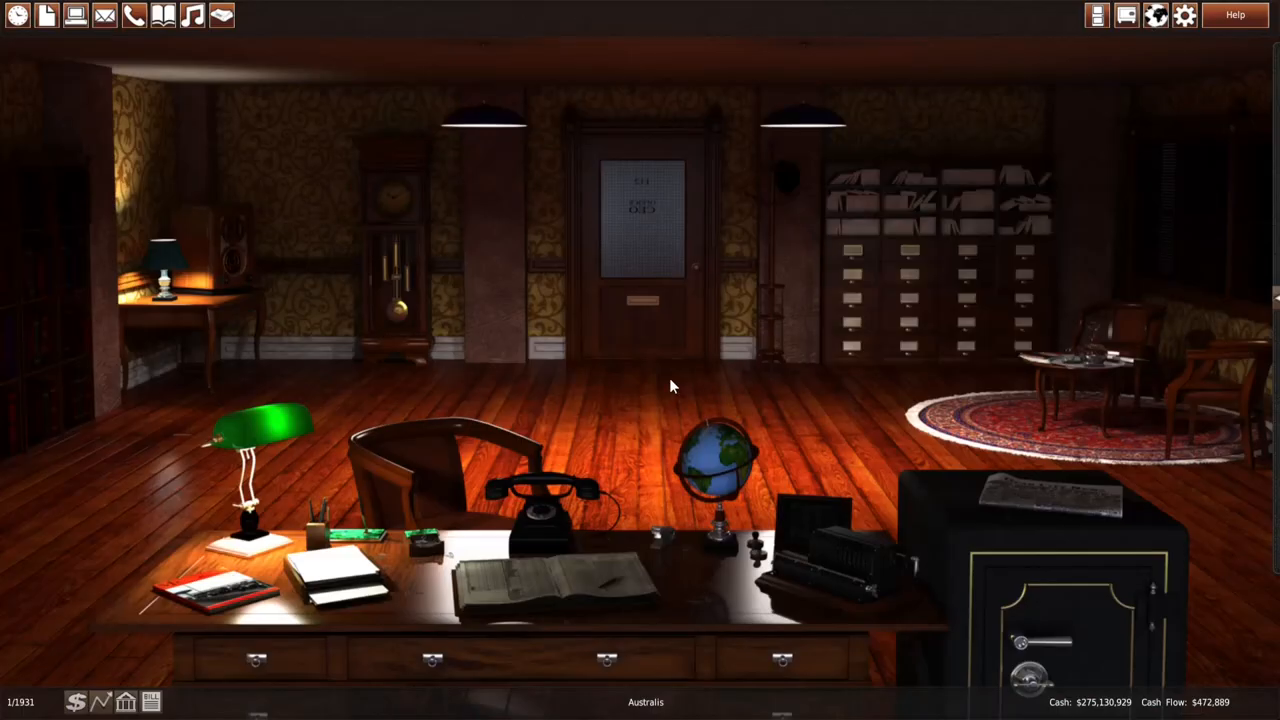